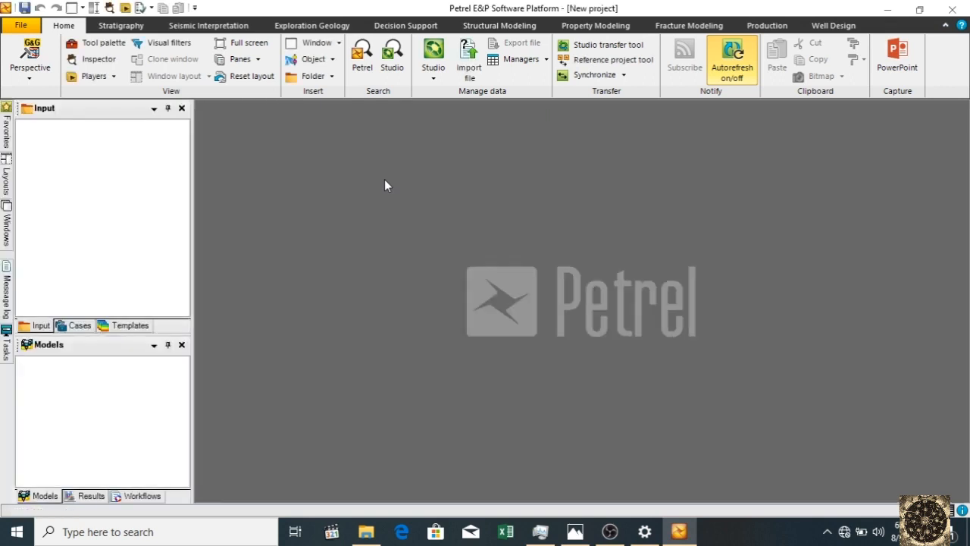
Browse the template folders, expanding the geophysical and seismic templates, and return to the Input pane
click(85, 152)
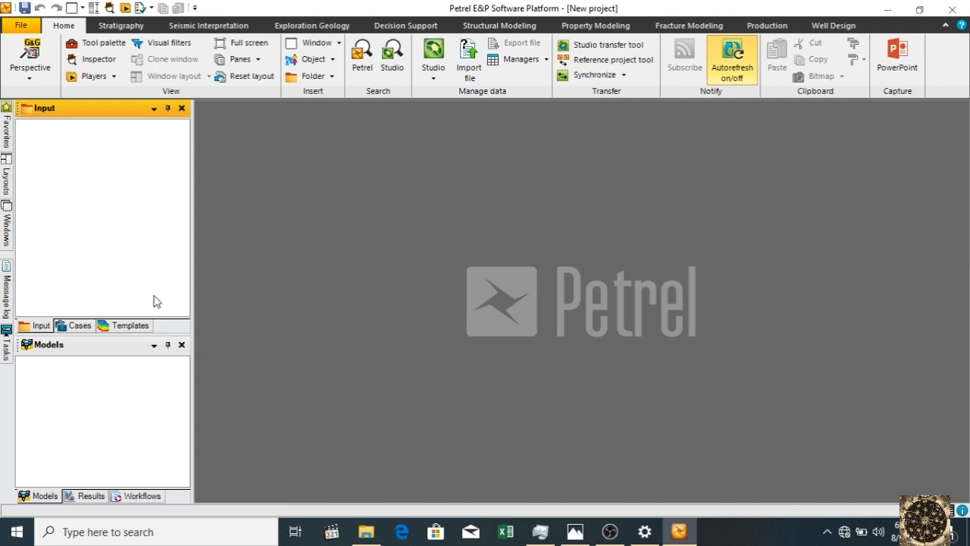
click(131, 325)
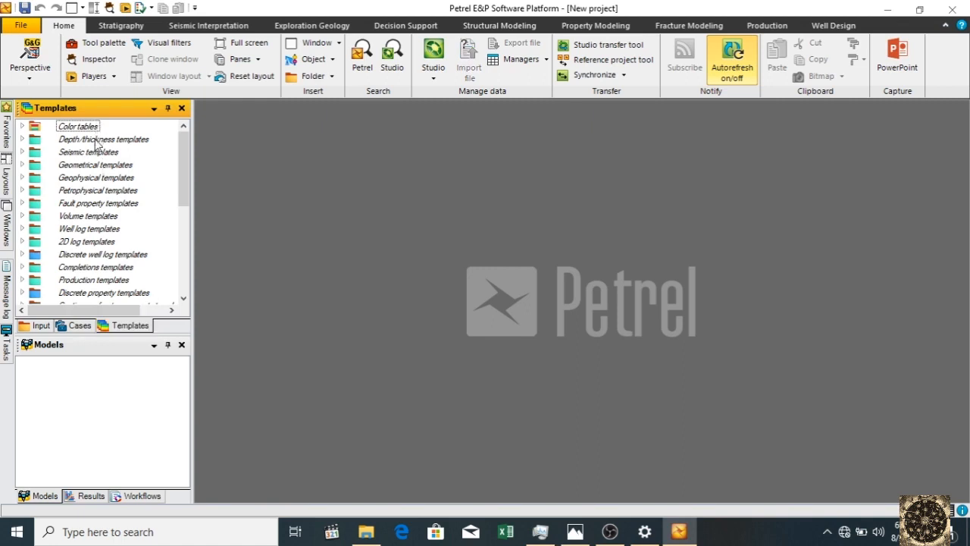
click(85, 180)
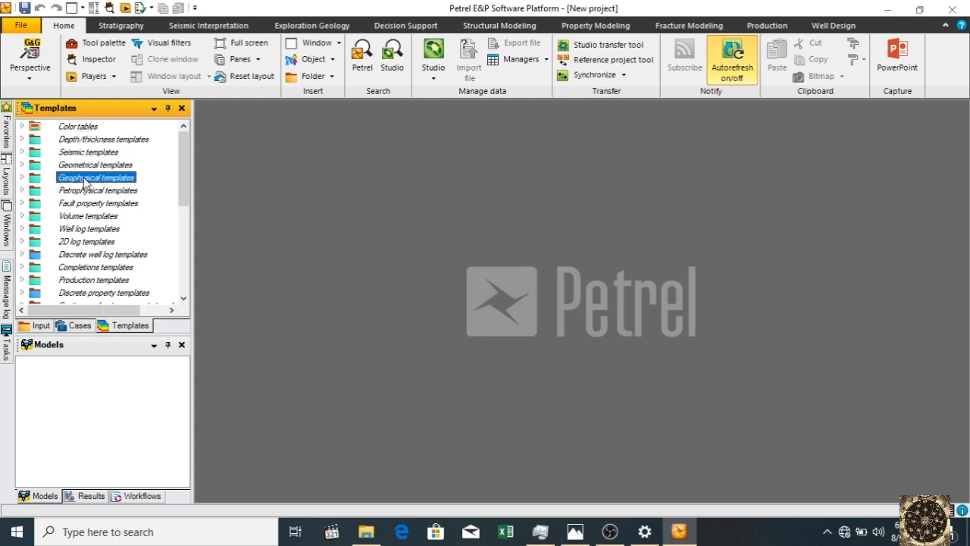
click(23, 178)
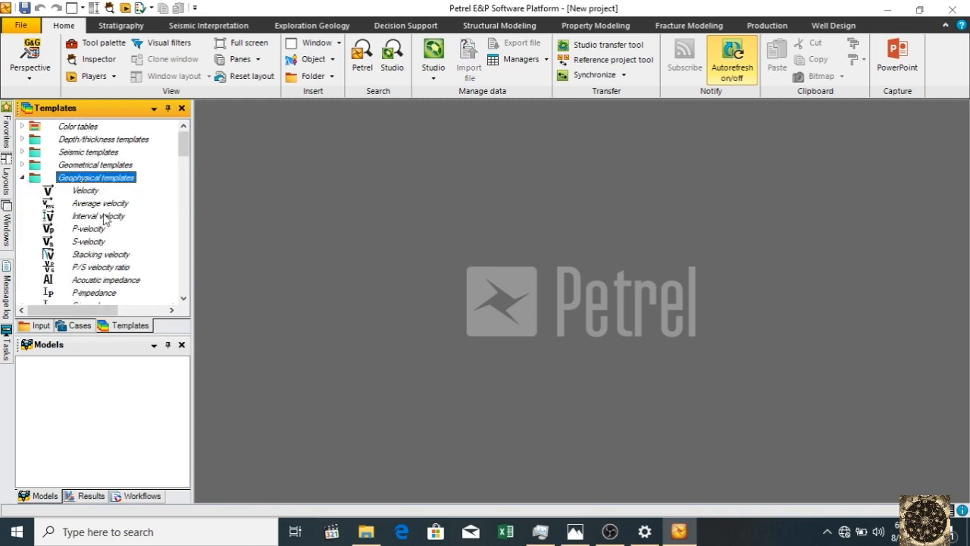
click(23, 179)
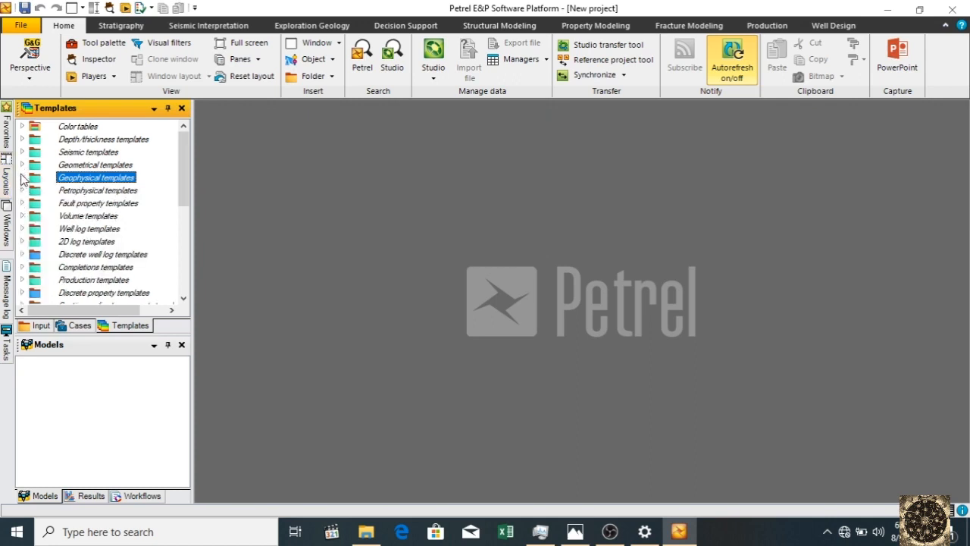
click(24, 152)
scroll(128, 202, down, 1)
scroll(130, 203, up, 1)
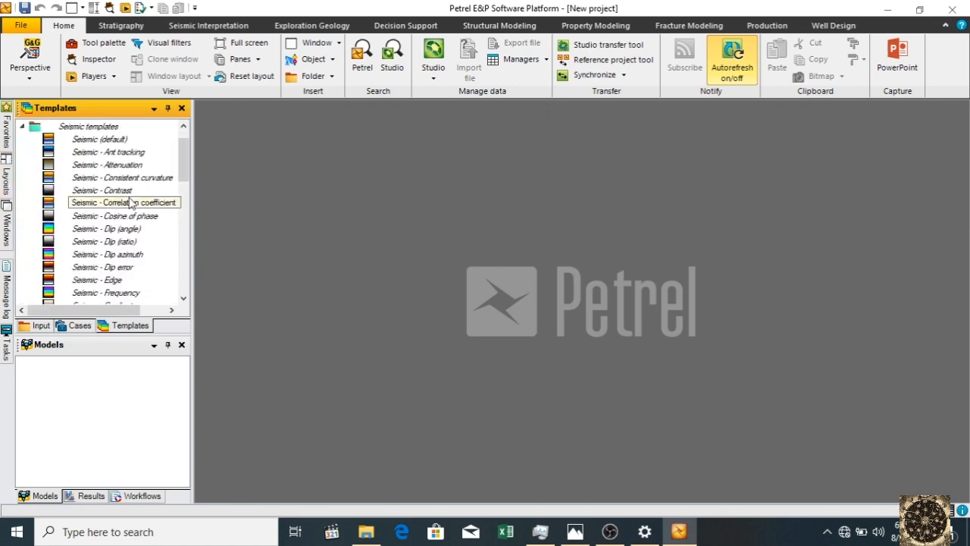
click(22, 126)
click(47, 326)
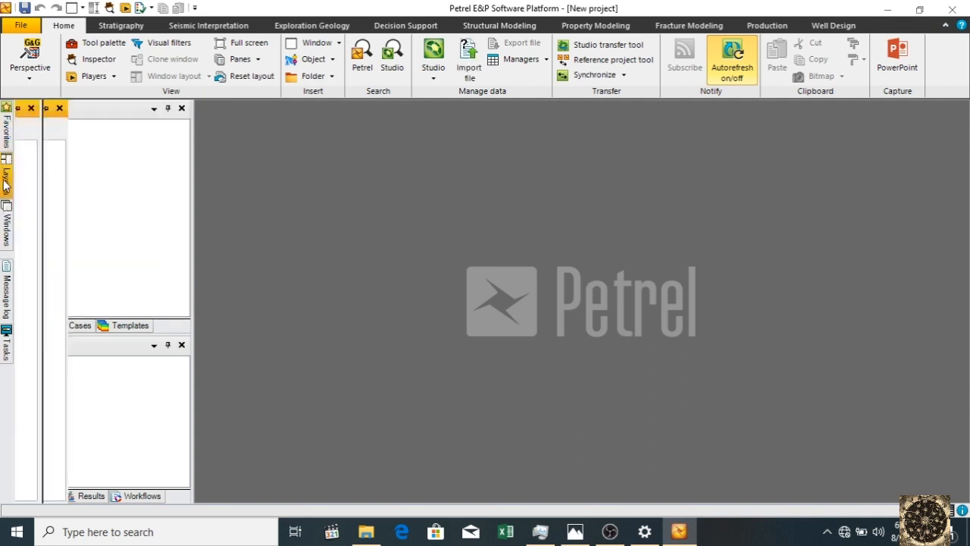
Look over the Favorites, Layouts, Message log and Tasks side panes, opening and closing the Task Manager
mouse_move(6, 148)
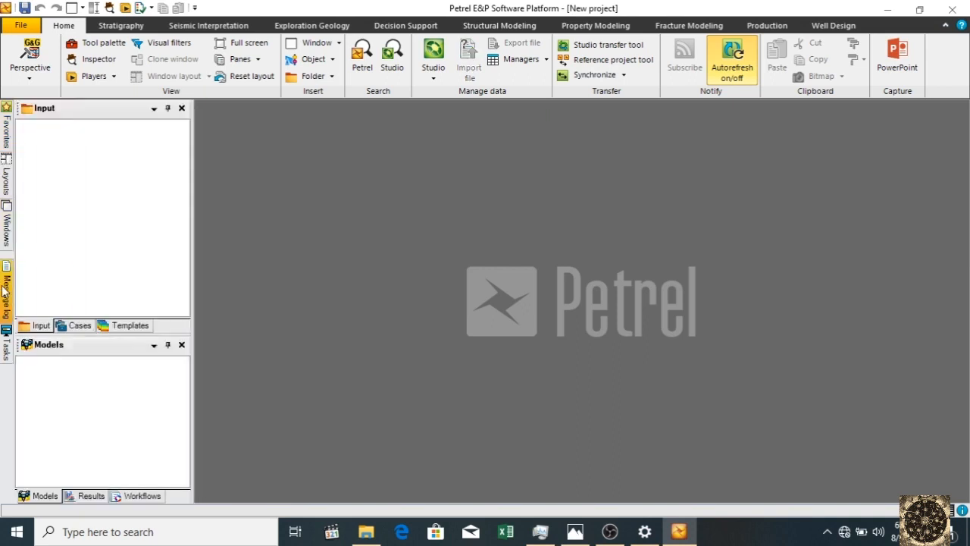
mouse_move(9, 299)
click(6, 341)
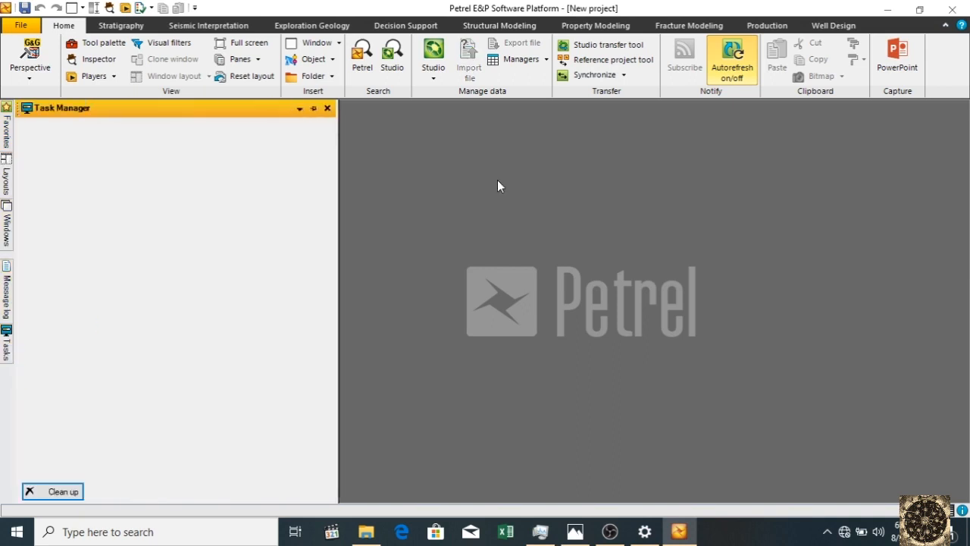
click(6, 344)
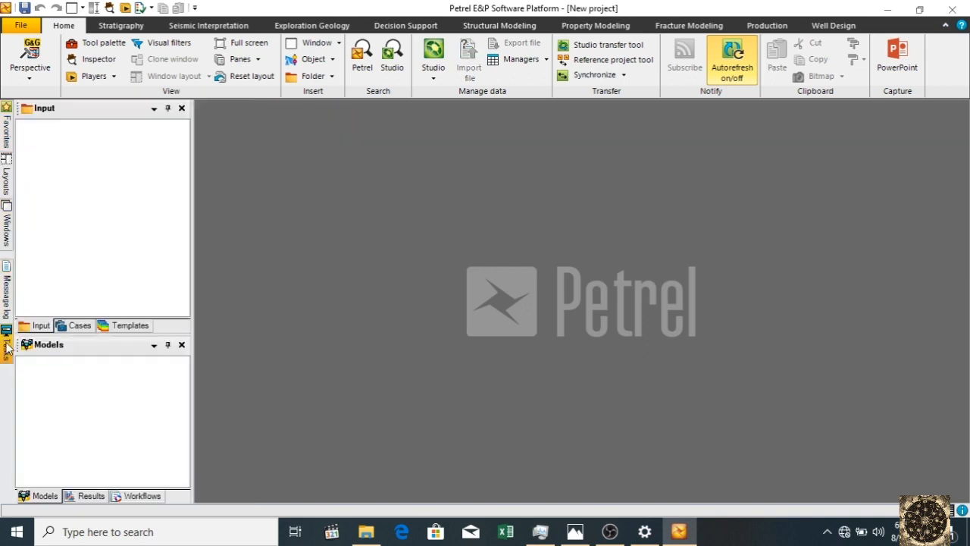
Open the new project's settings at the coordinates and units page
click(21, 25)
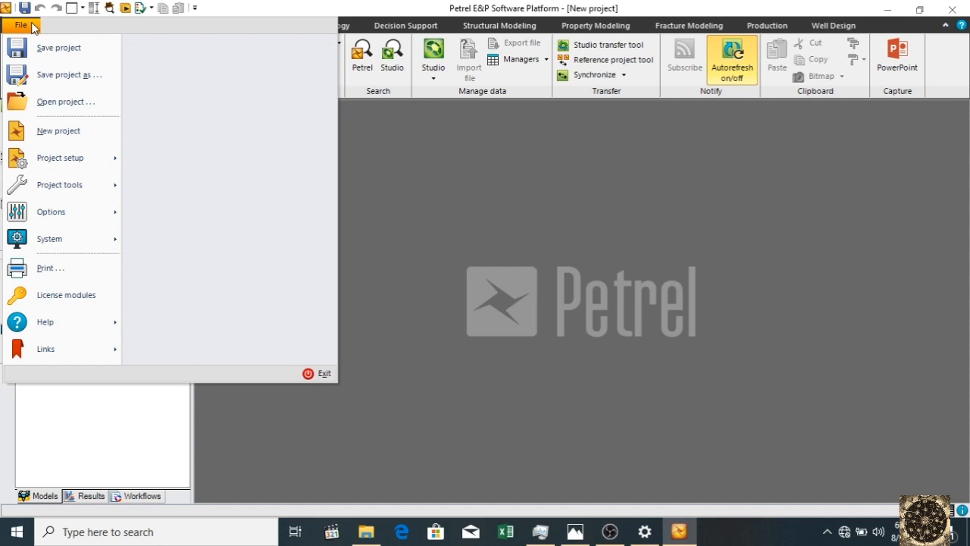
mouse_move(79, 166)
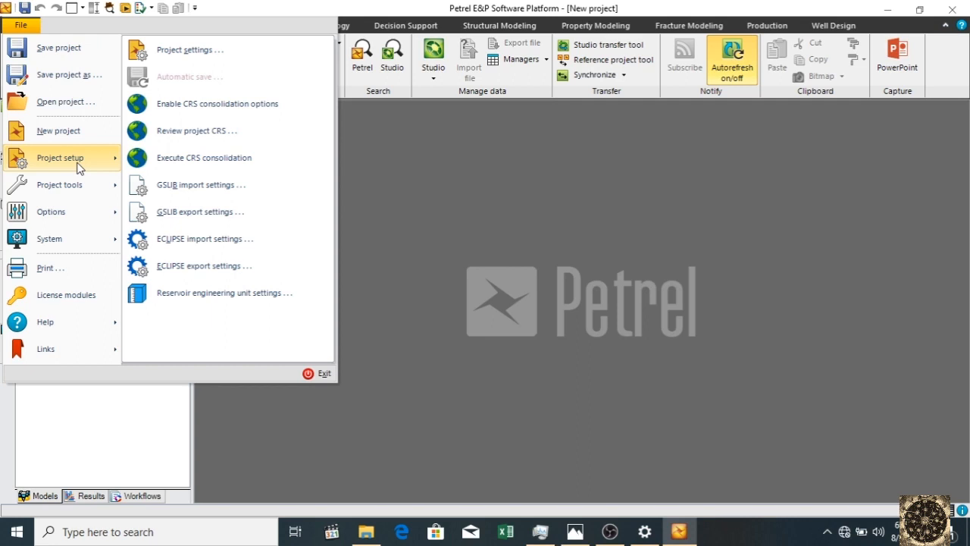
click(213, 51)
drag(318, 111, 472, 106)
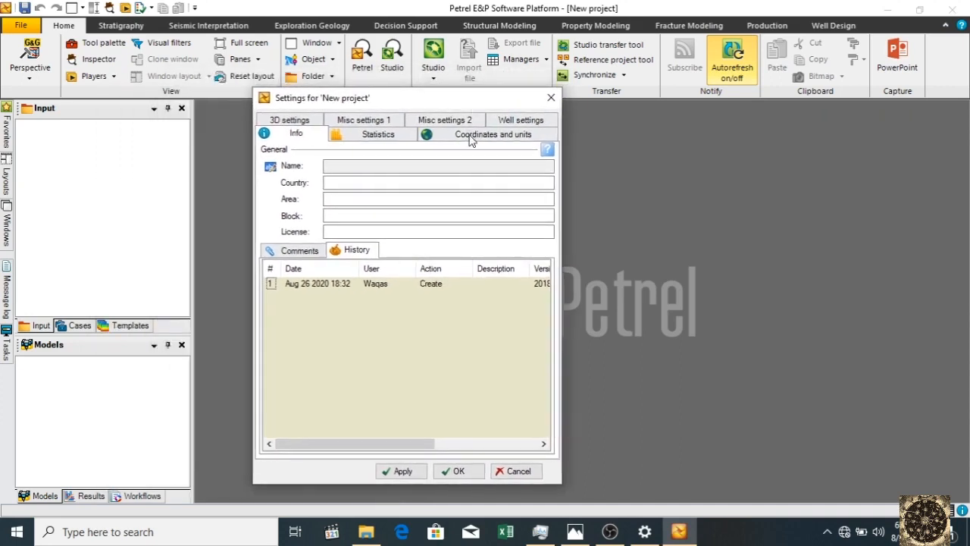
click(470, 136)
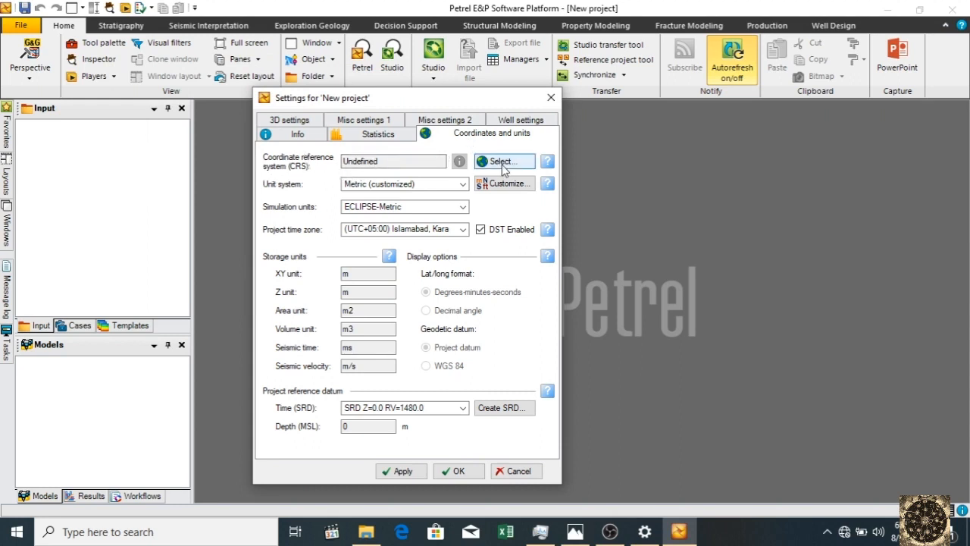
Check the training project's CRS in the Photos image and filter the coordinate reference system list by "ED 50 utm31"
click(500, 163)
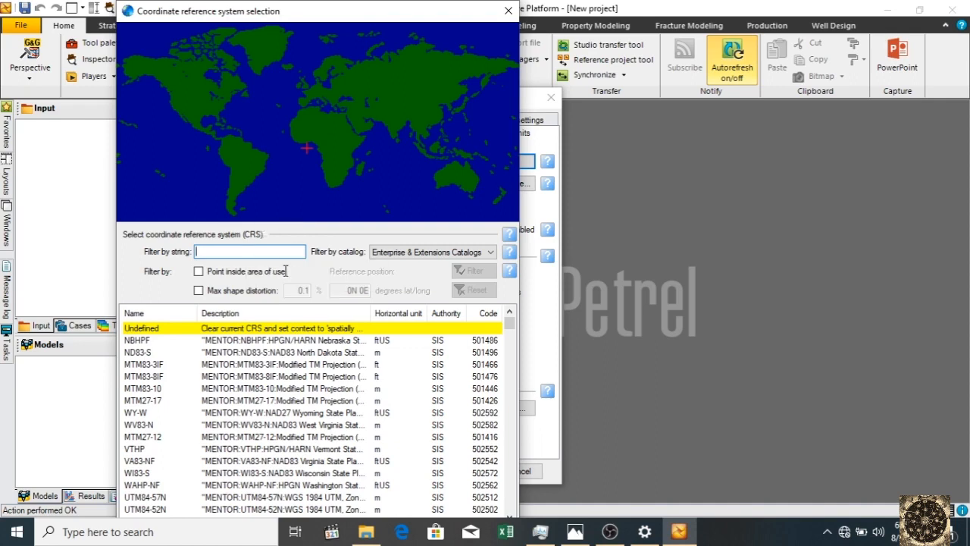
click(575, 531)
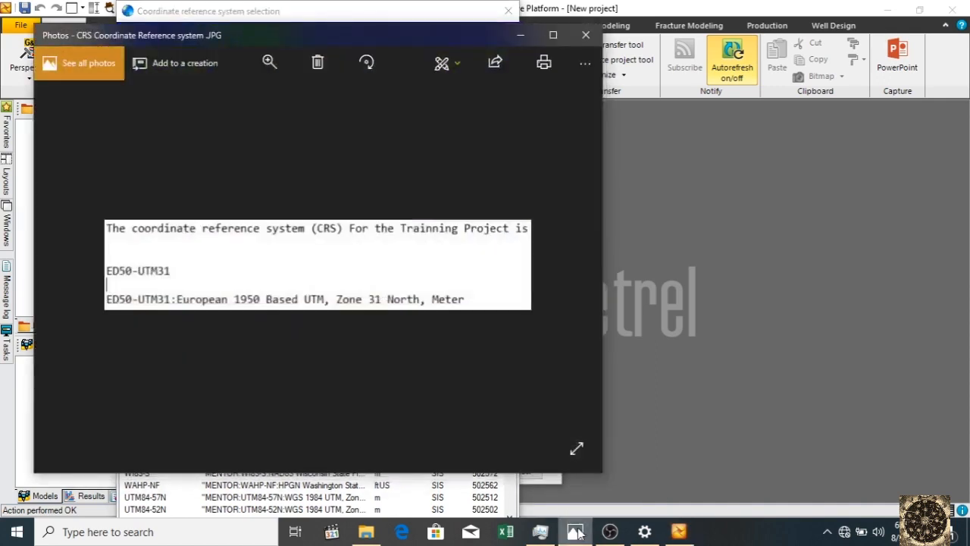
click(575, 531)
click(253, 250)
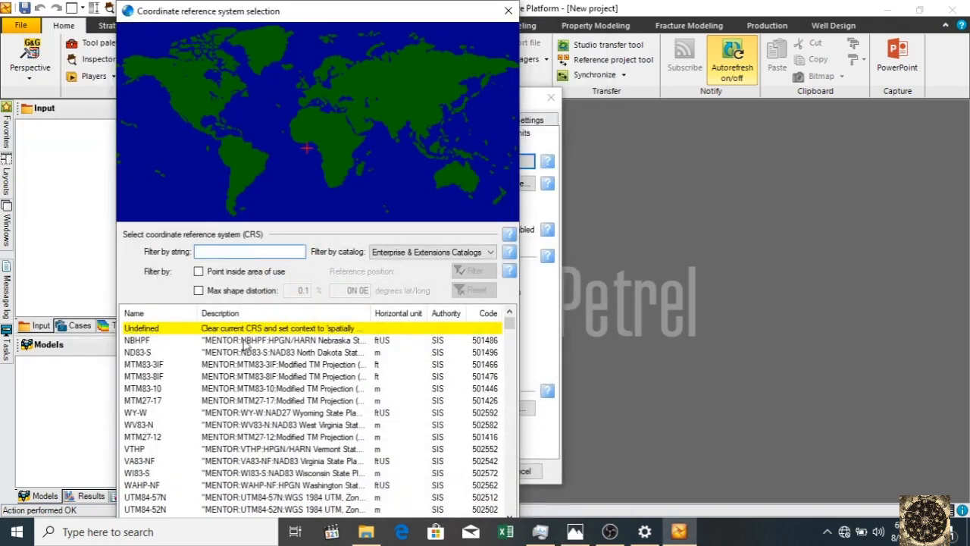
scroll(252, 397, down, 5)
scroll(253, 397, down, 5)
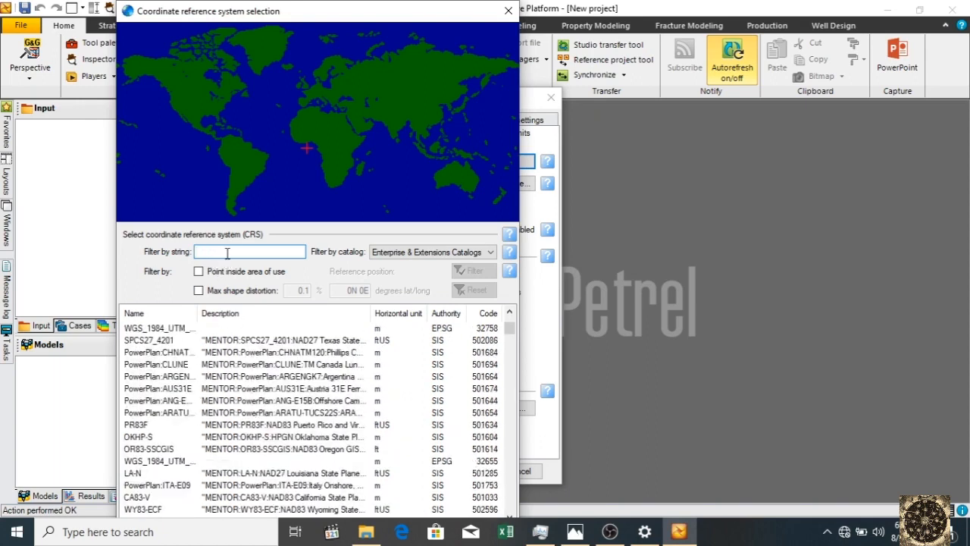
text(ED 50 utm31)
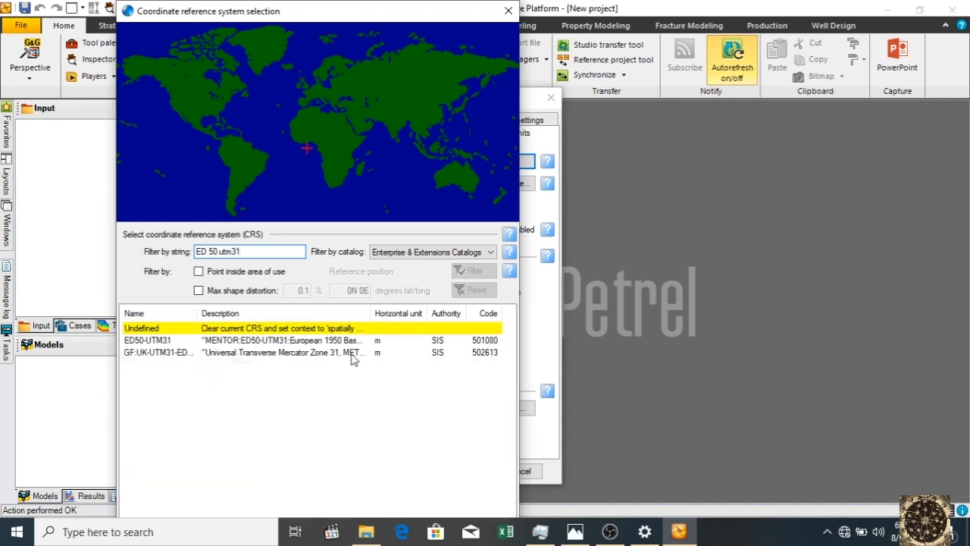
Select the ED50-UTM31 system and widen the Description column to show its full text
click(356, 341)
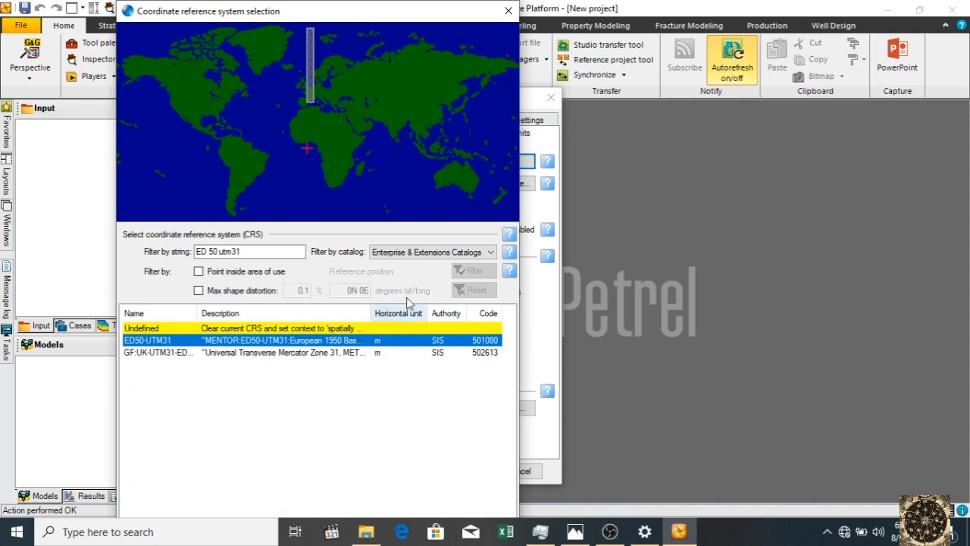
click(327, 353)
click(332, 342)
drag(372, 313, 471, 313)
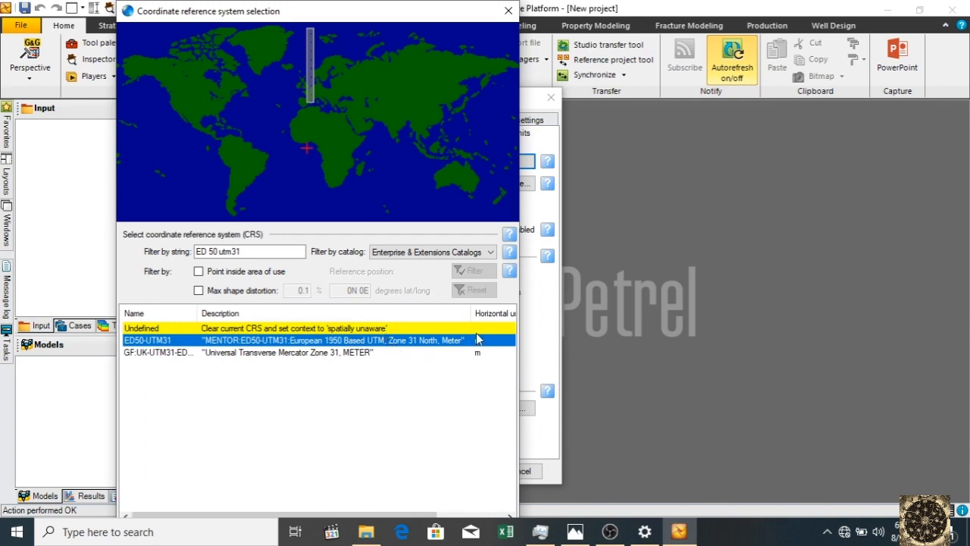
Review the details of ED50-UTM31 and assign it as the project's coordinate reference system
double_click(357, 340)
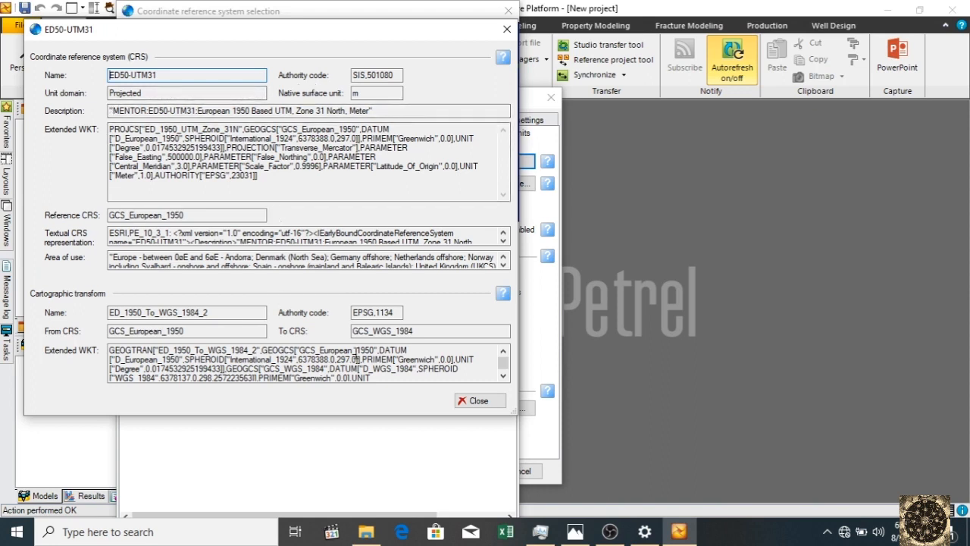
click(477, 401)
drag(409, 6, 412, 26)
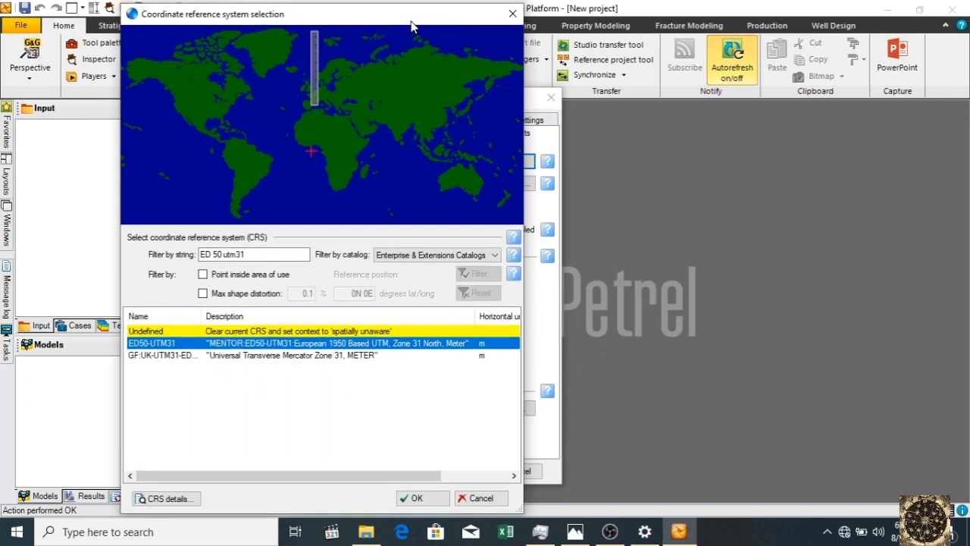
click(429, 500)
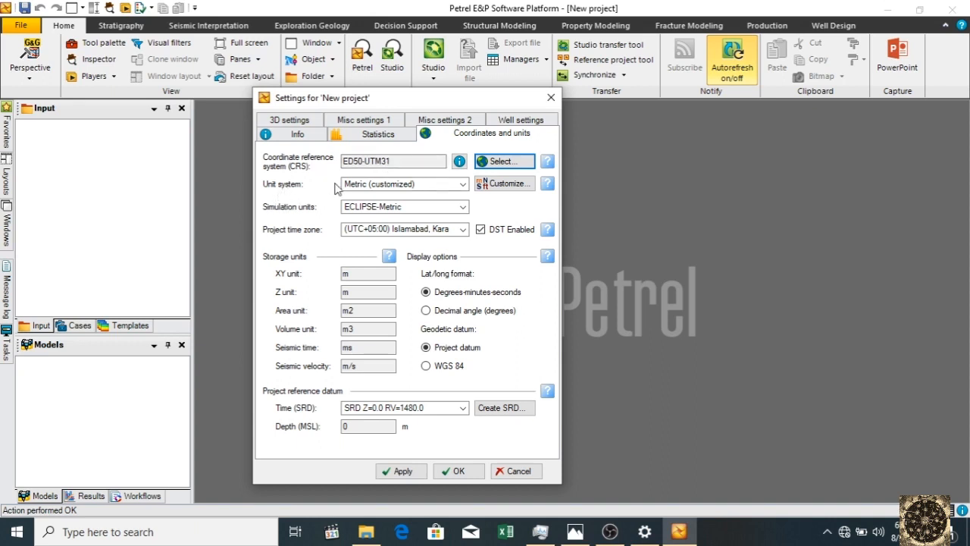
Keep the unit system at Metric (customized), apply the CRS and unit settings, and open the unit customization
click(367, 185)
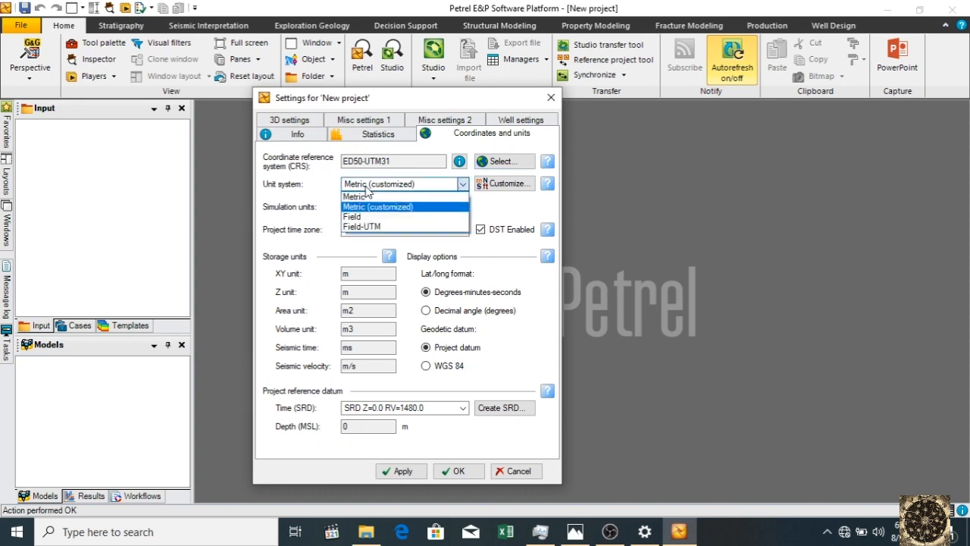
click(366, 188)
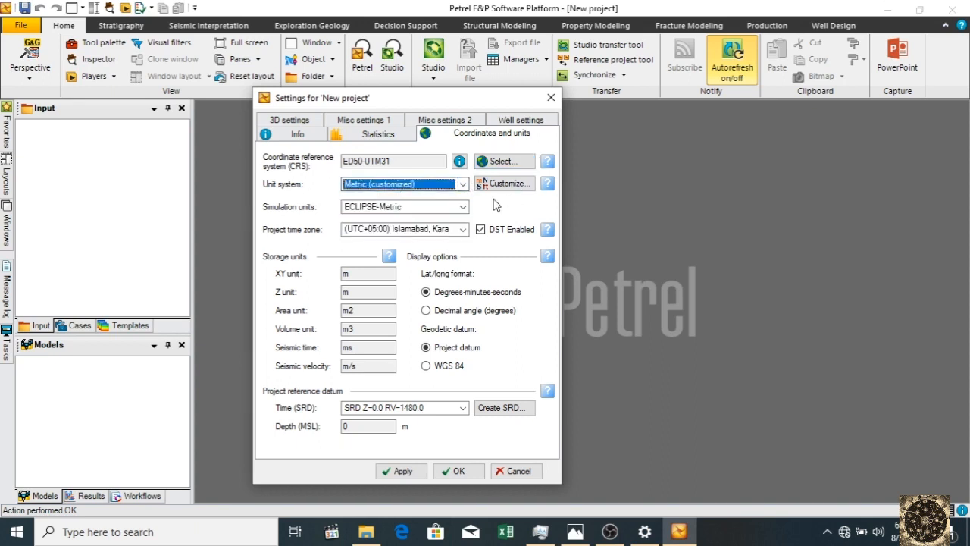
click(498, 184)
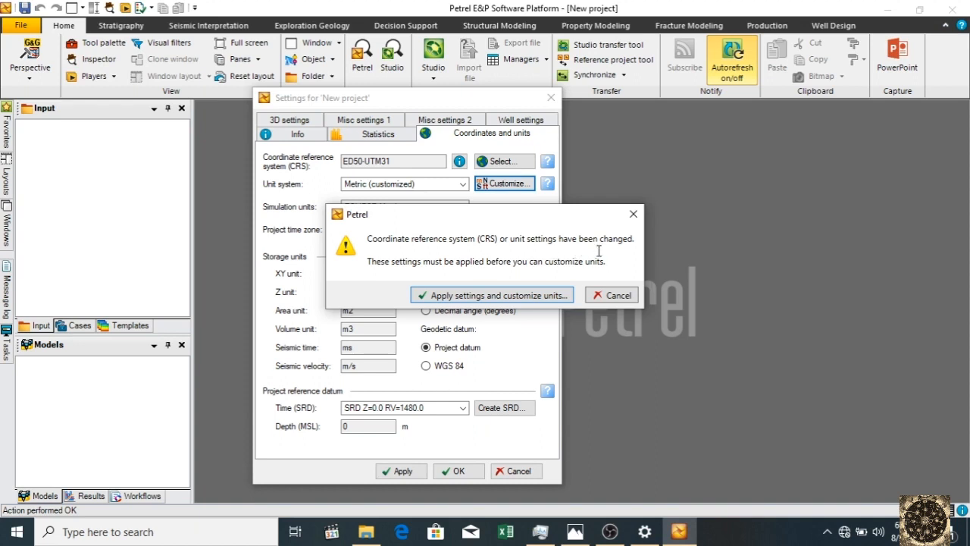
click(475, 296)
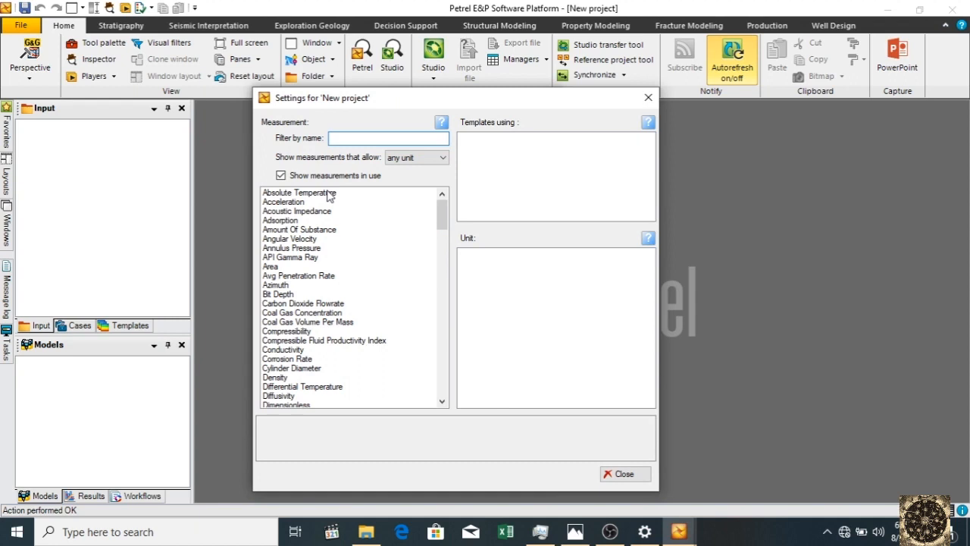
Browse the measurement list and examine the templates and units used by pH and Porosity, including the Porosity - total template
scroll(340, 313, down, 3)
scroll(339, 312, down, 9)
scroll(340, 312, down, 12)
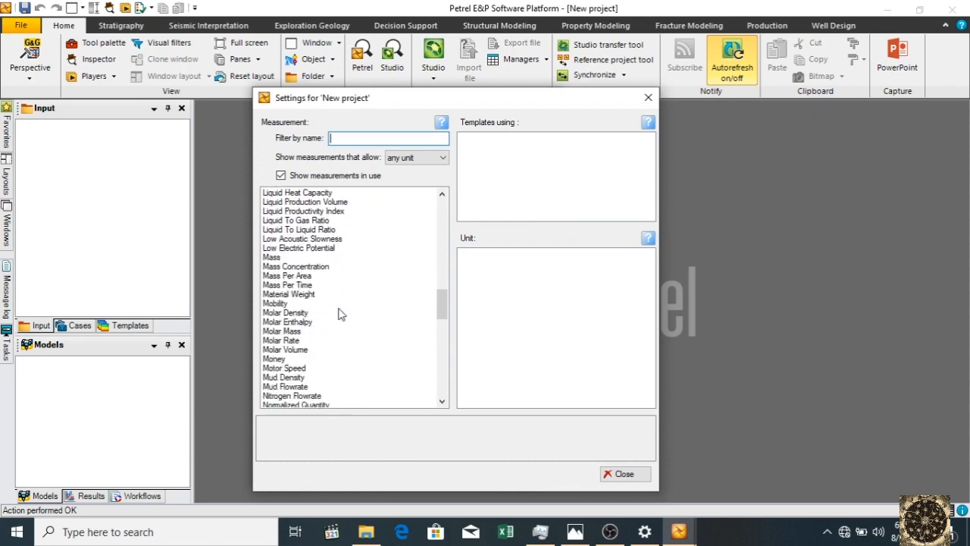
scroll(340, 312, down, 6)
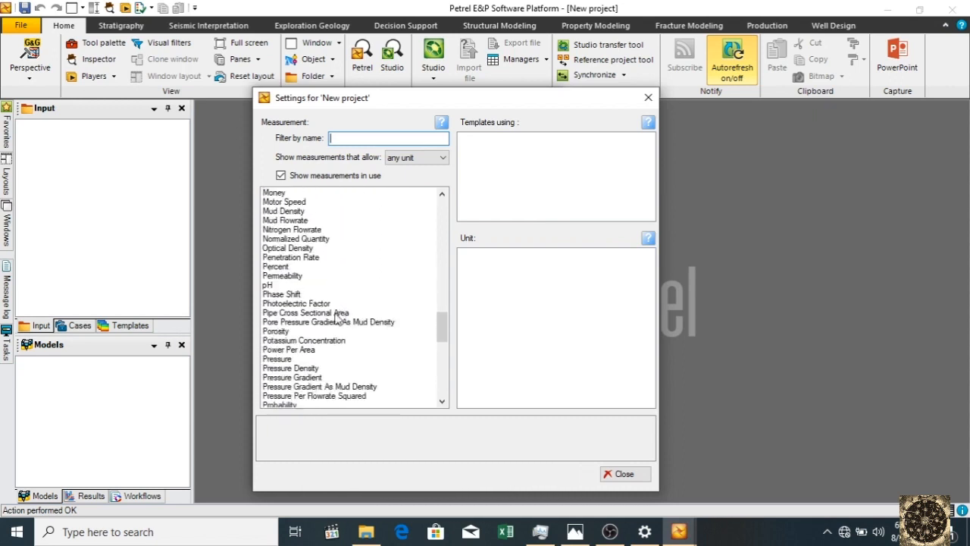
click(277, 286)
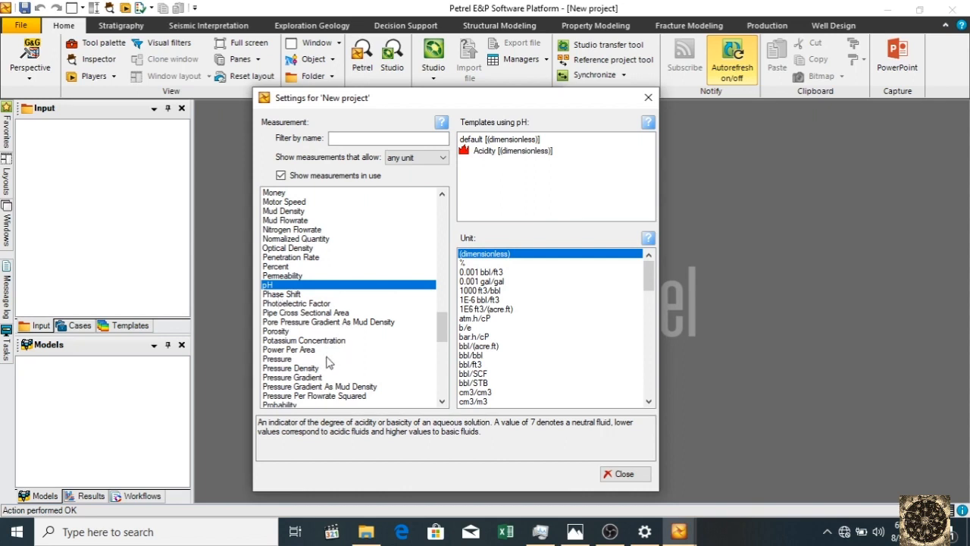
click(282, 332)
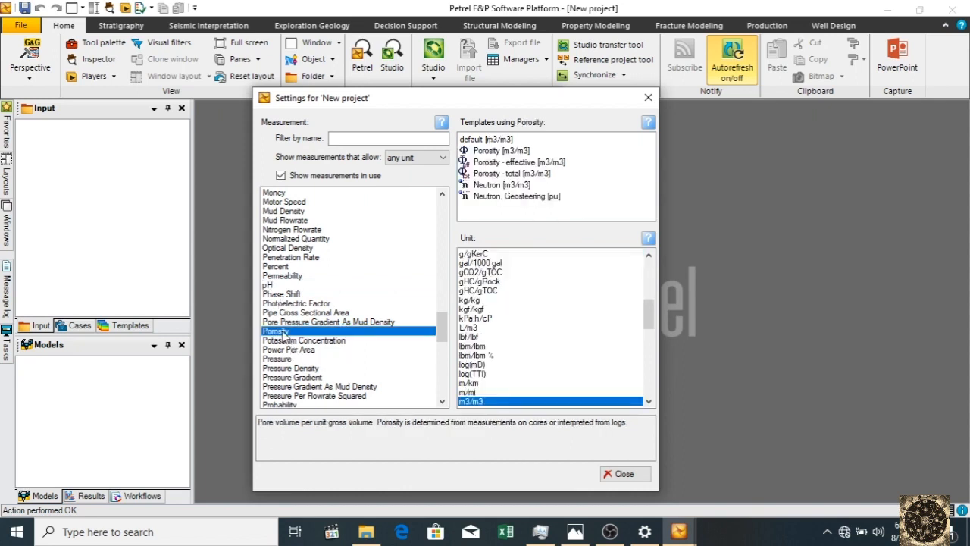
click(518, 154)
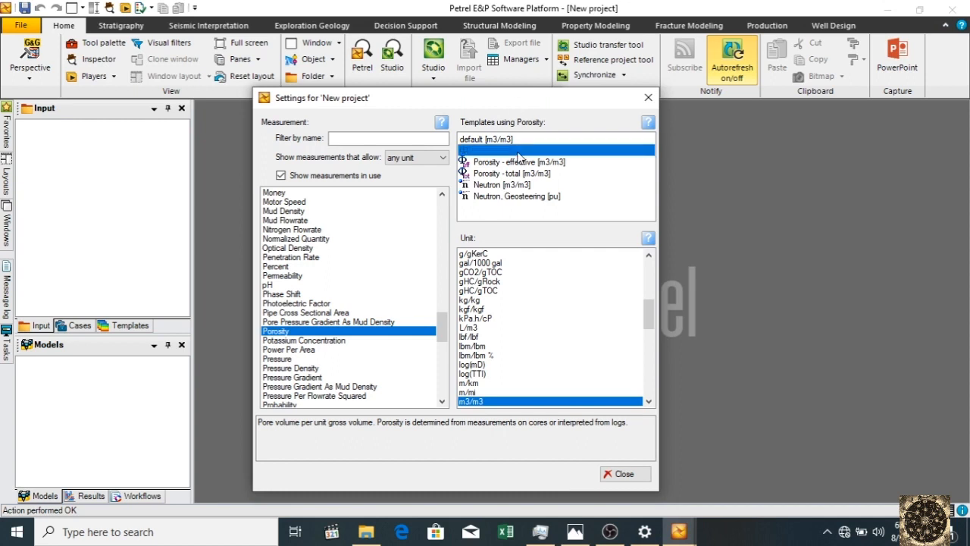
click(533, 173)
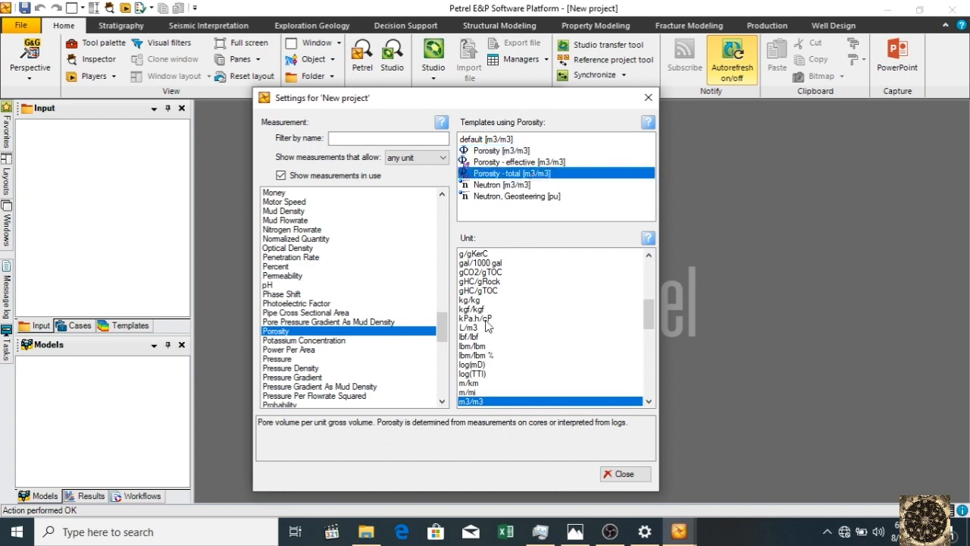
Examine the templates and unit assigned to the Resistivity measurement
scroll(289, 320, down, 3)
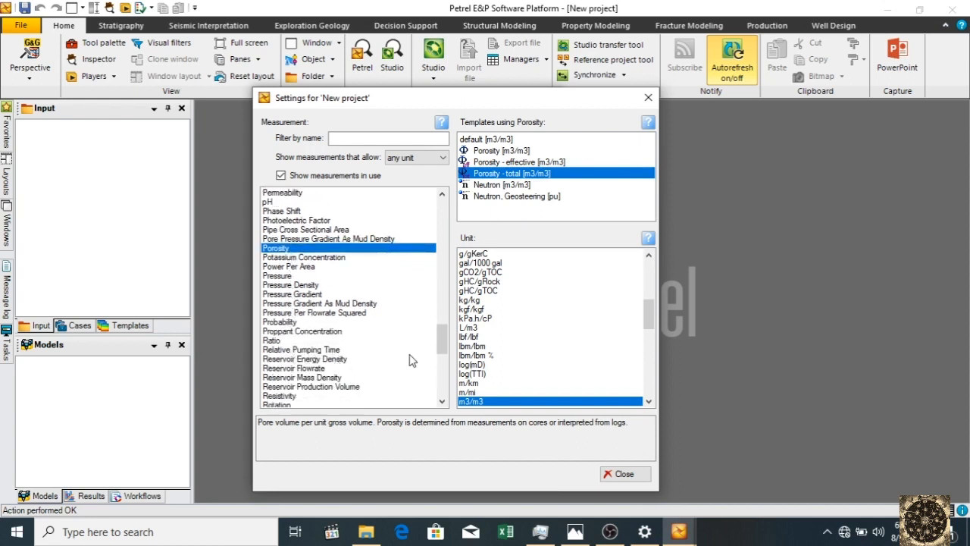
click(284, 395)
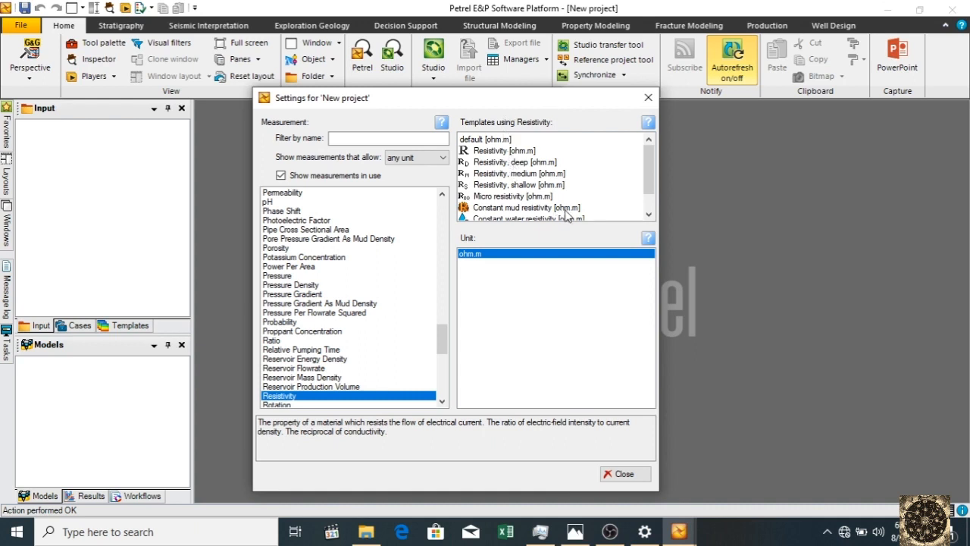
scroll(566, 215, down, 1)
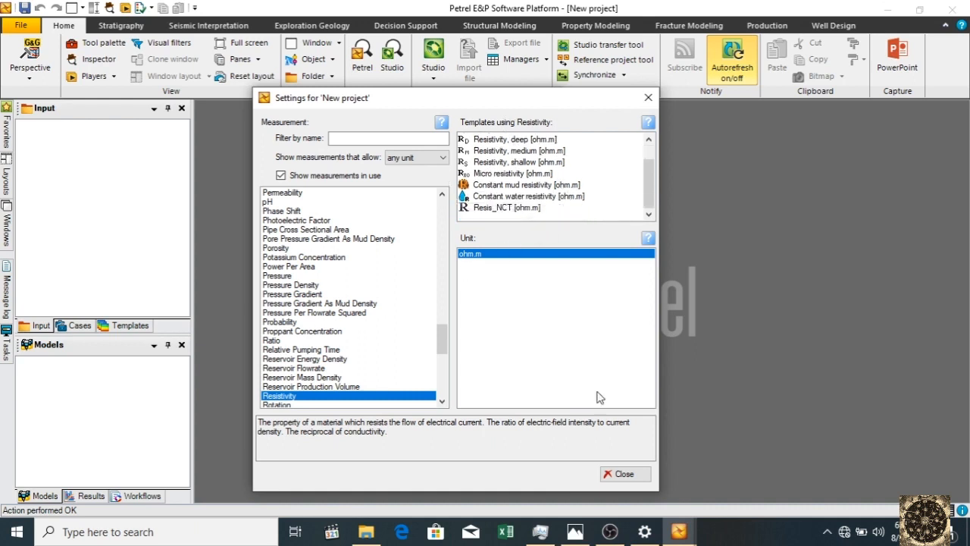
Filter the measurements by "depth" and check the templates and units of Standard Depth Index and Bit Depth
drag(440, 336, 444, 203)
click(377, 136)
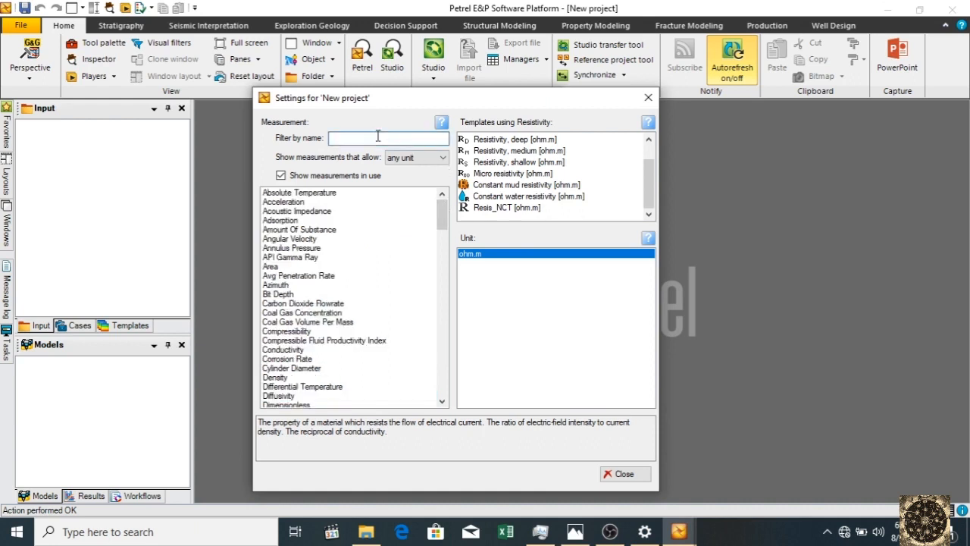
text(dep)
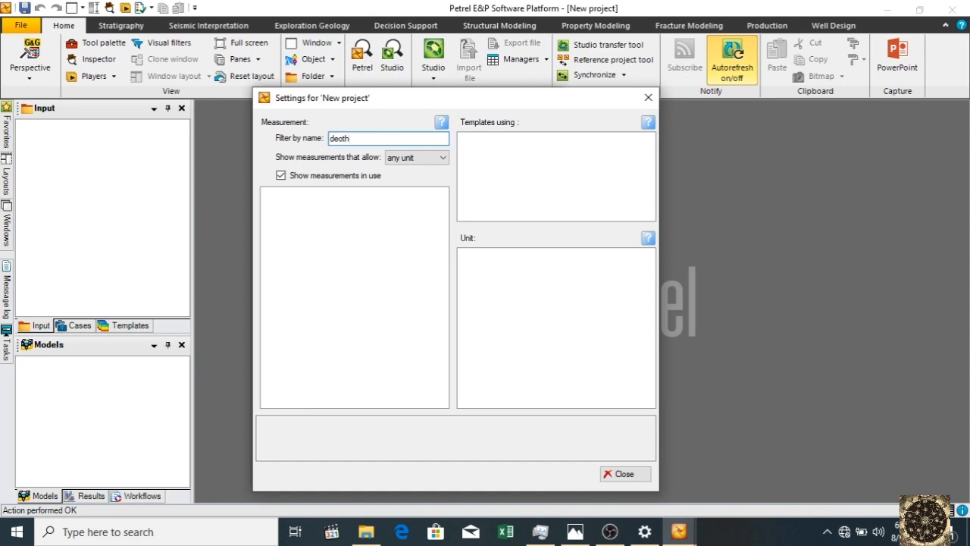
key(BackSpace)
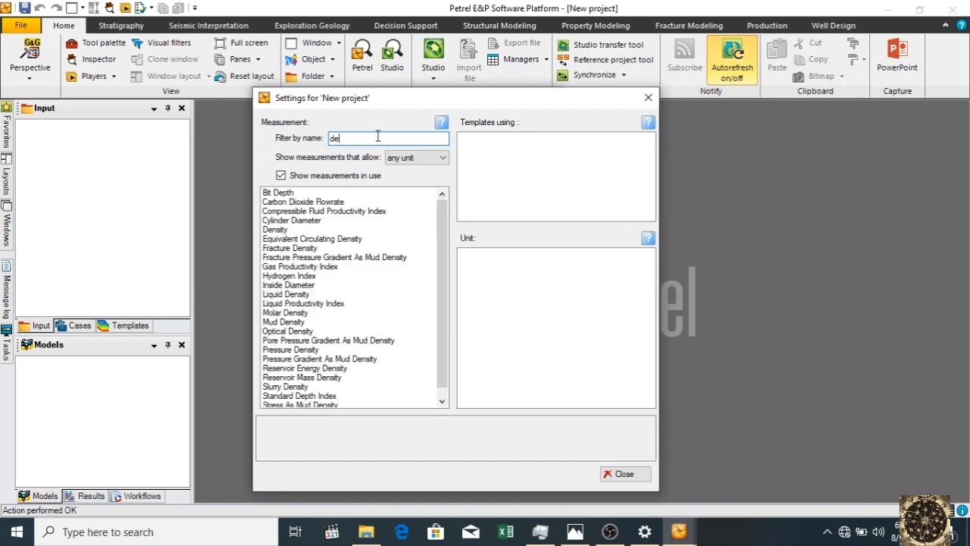
text(pth)
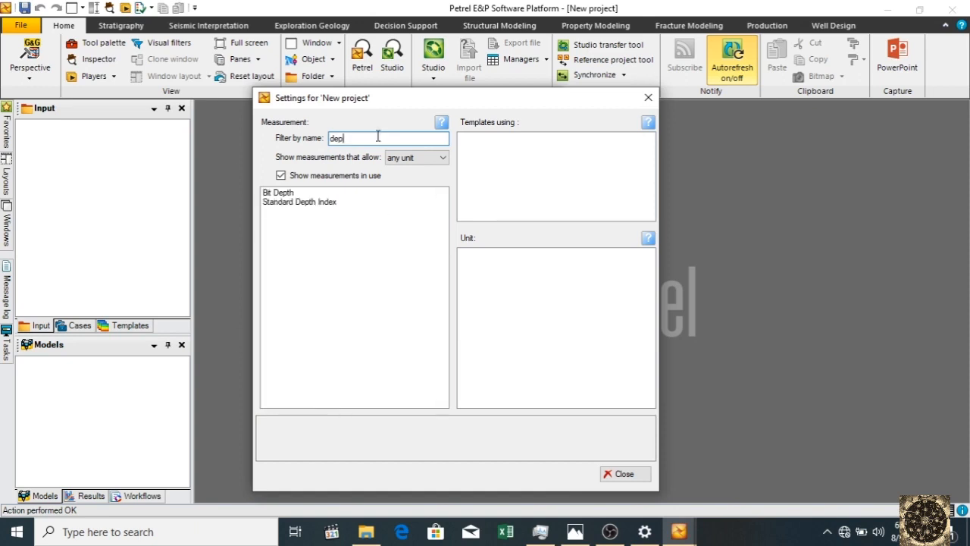
click(283, 201)
click(281, 193)
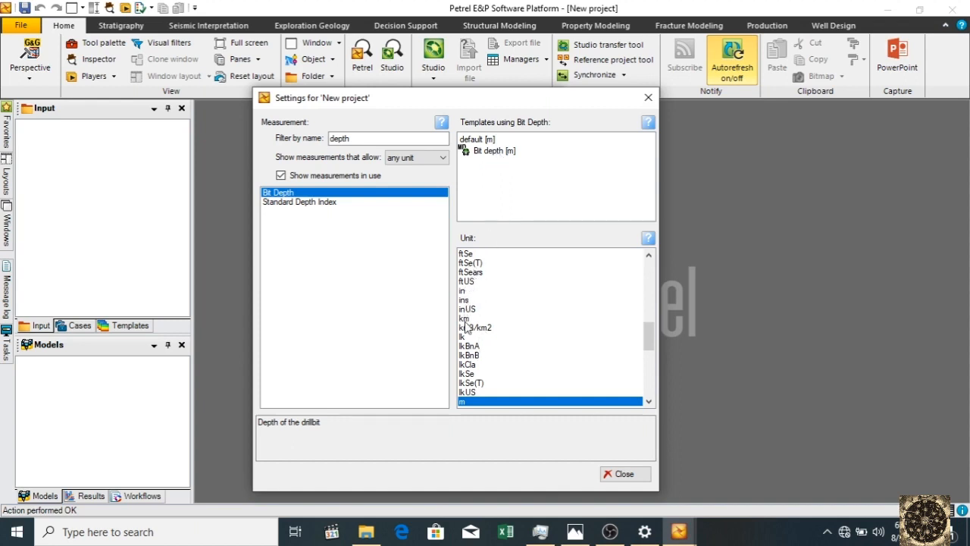
Try assigning the lkBnB unit to Bit Depth, cancel the assignment and close the unit customization
click(466, 355)
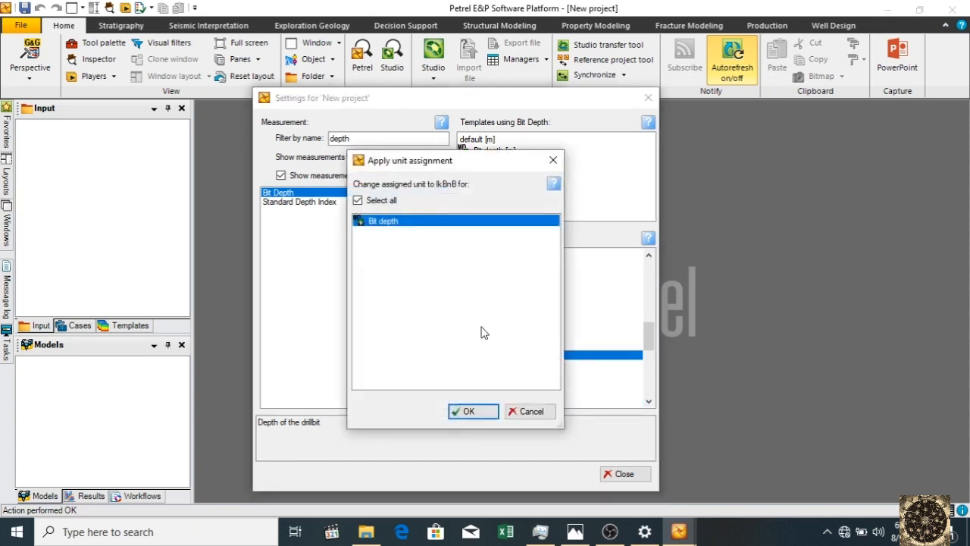
click(530, 411)
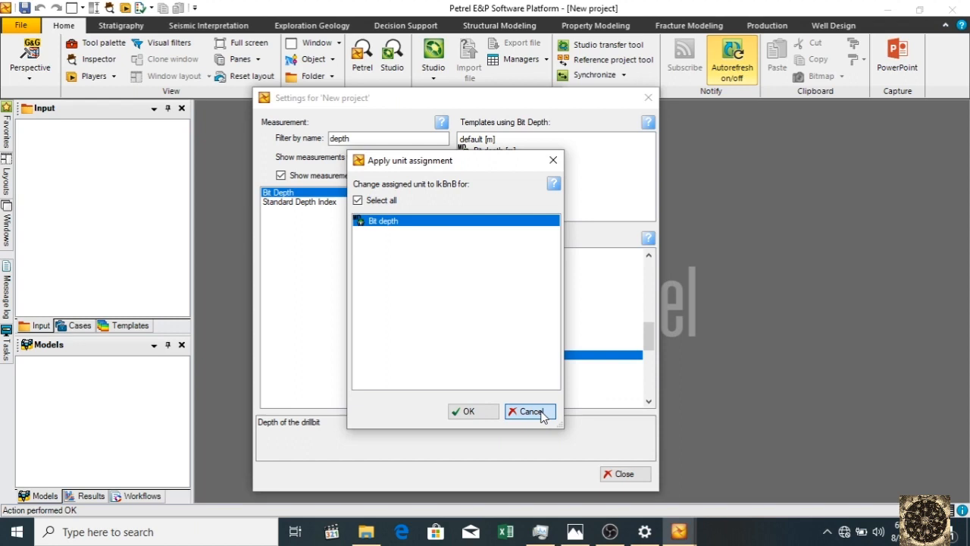
click(619, 476)
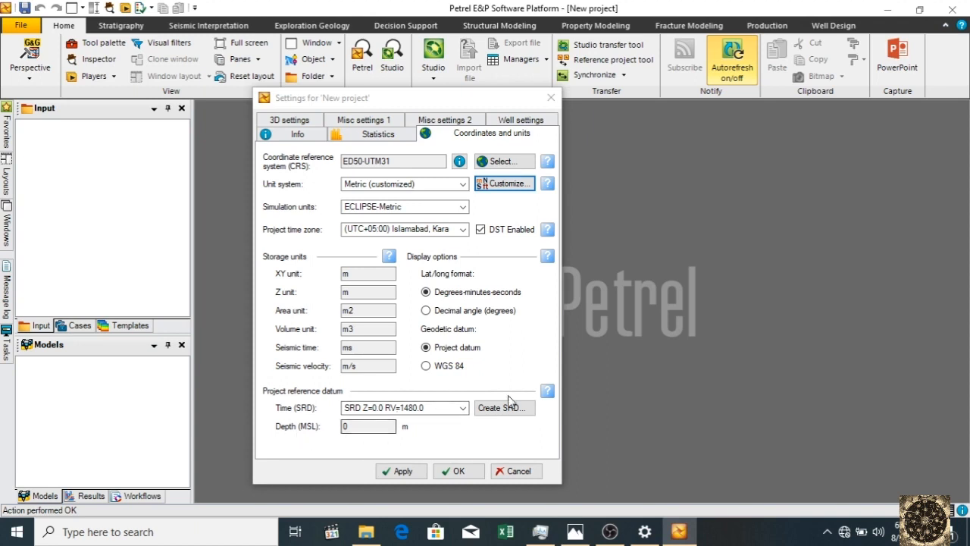
Create a seismic reference datum named SRD with Z from MSL 0 m and replacement velocity 0 m/s
click(435, 410)
click(438, 420)
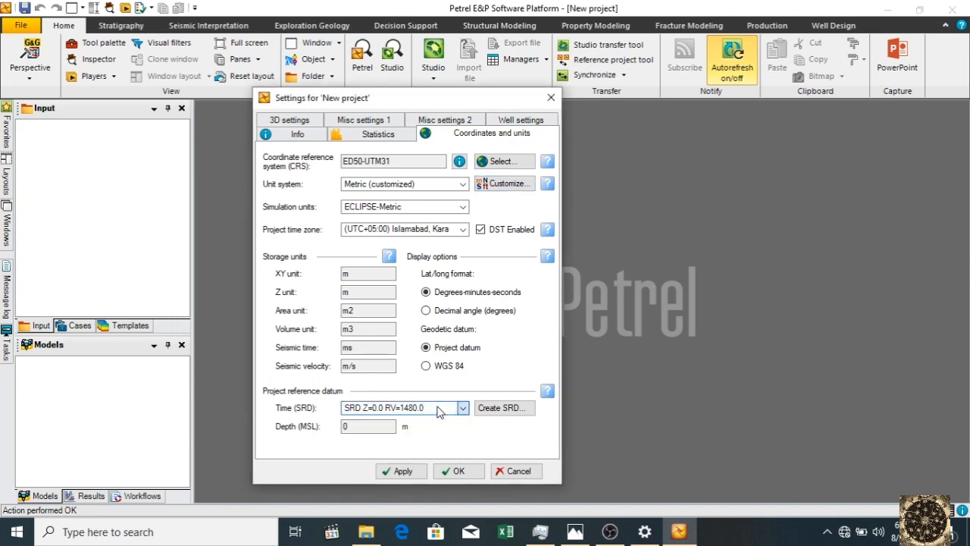
click(494, 409)
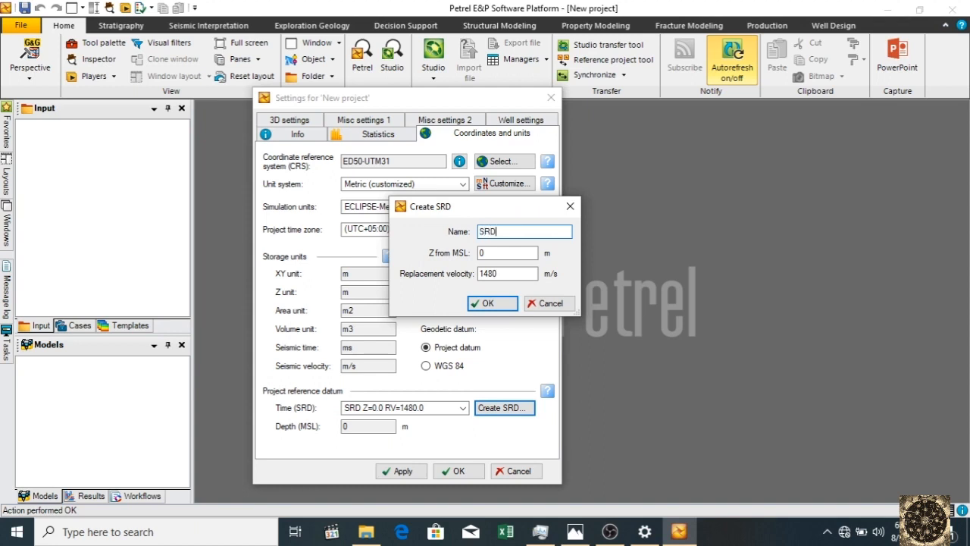
click(506, 251)
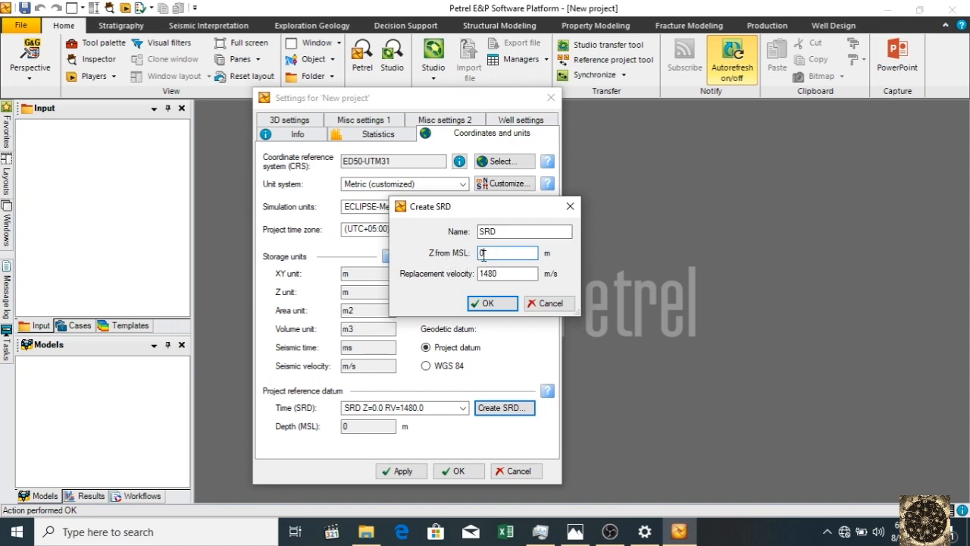
key(Tab)
text(0)
click(506, 253)
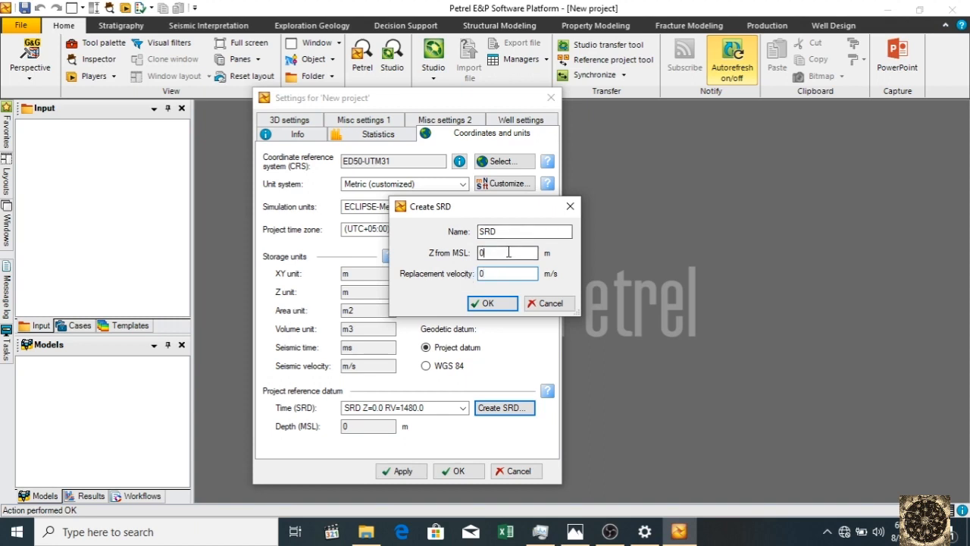
click(488, 304)
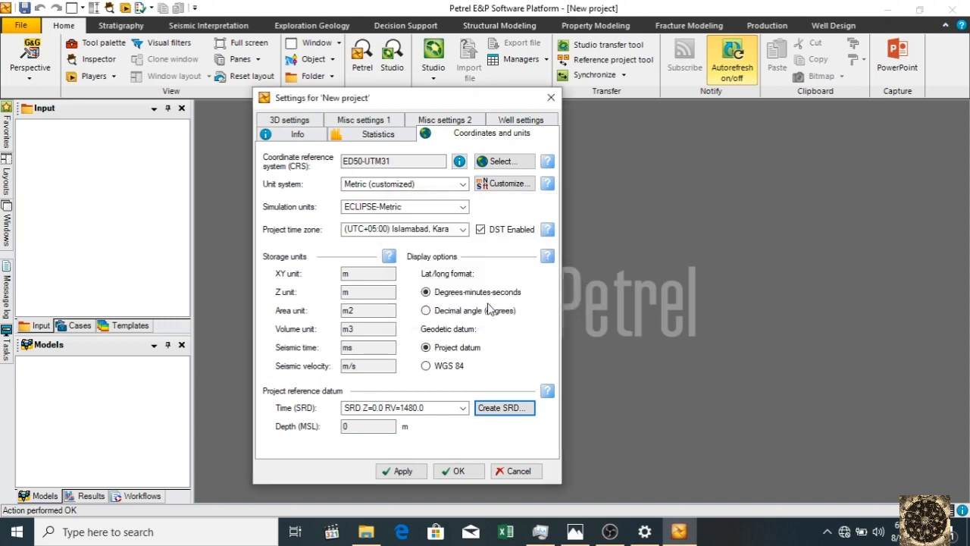
Assign the SRD with Z=0.0 and RV=0.0 as the project's time reference datum and confirm the project settings
click(436, 408)
click(399, 430)
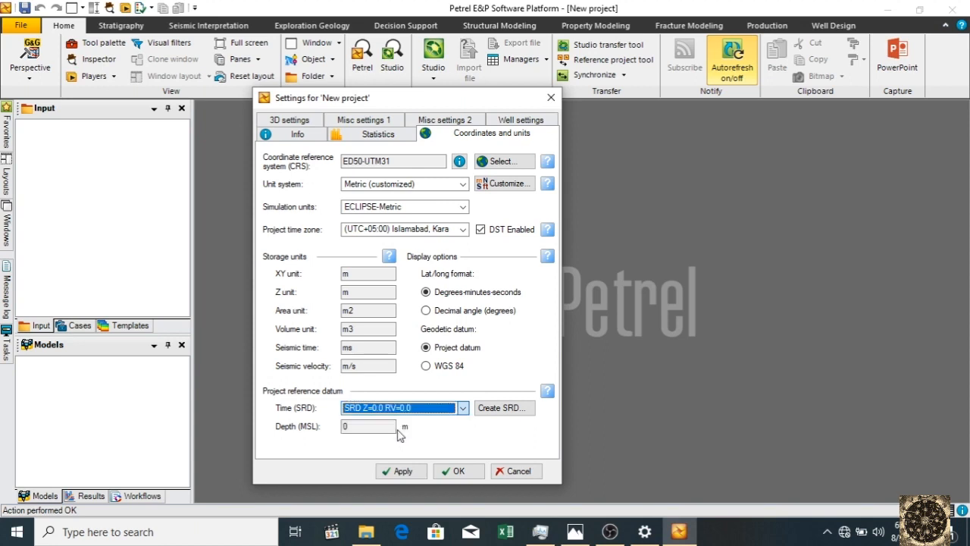
click(414, 471)
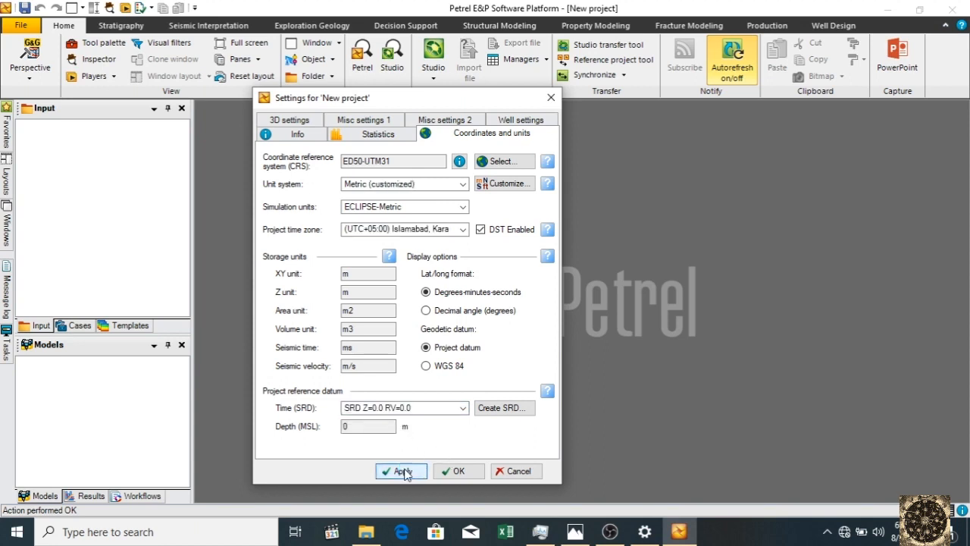
click(443, 473)
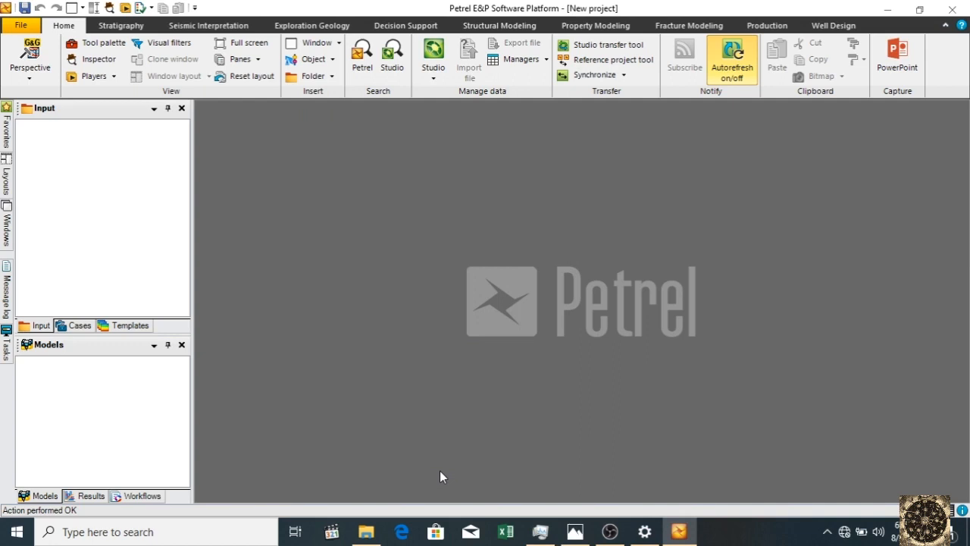
Save the project as SGS_26082020 in the SGS Training Data folder
click(21, 25)
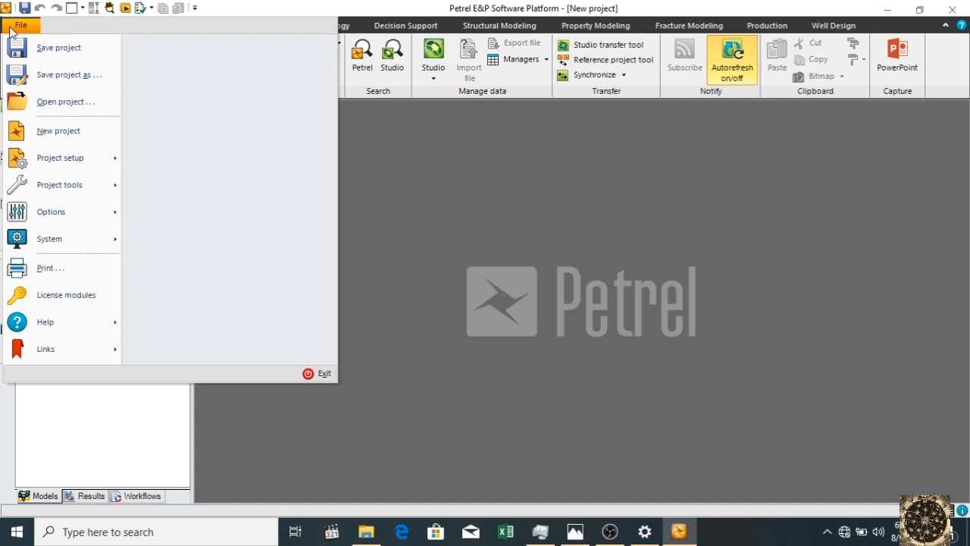
click(61, 47)
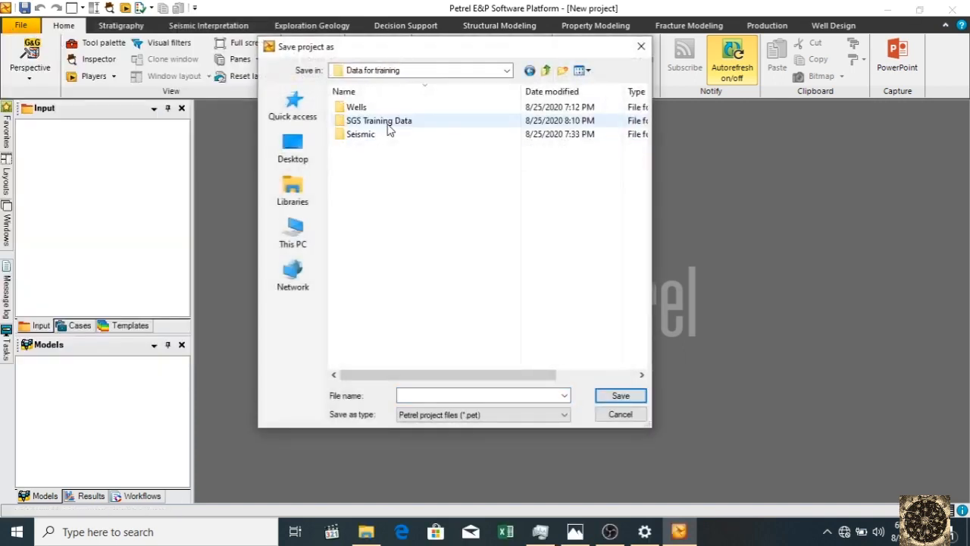
double_click(387, 122)
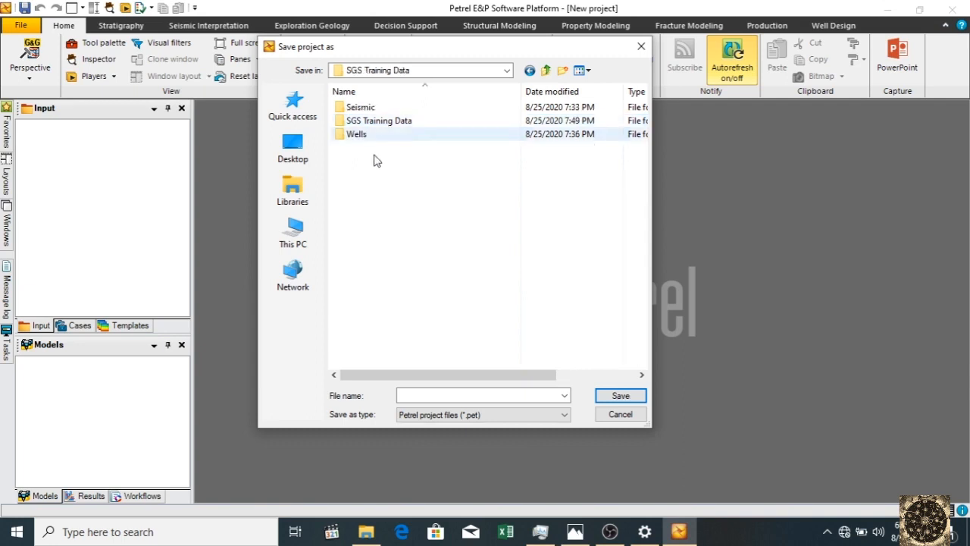
click(434, 395)
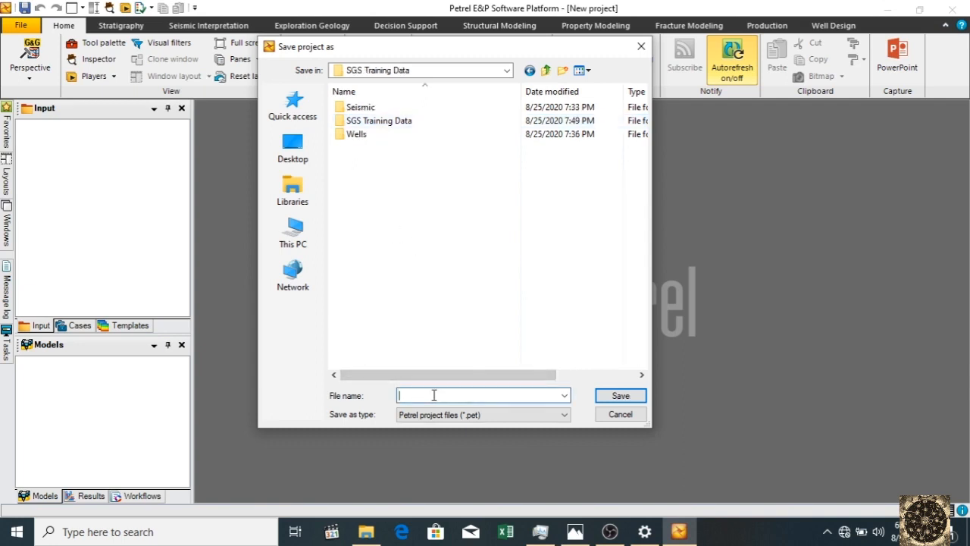
text(SGS)
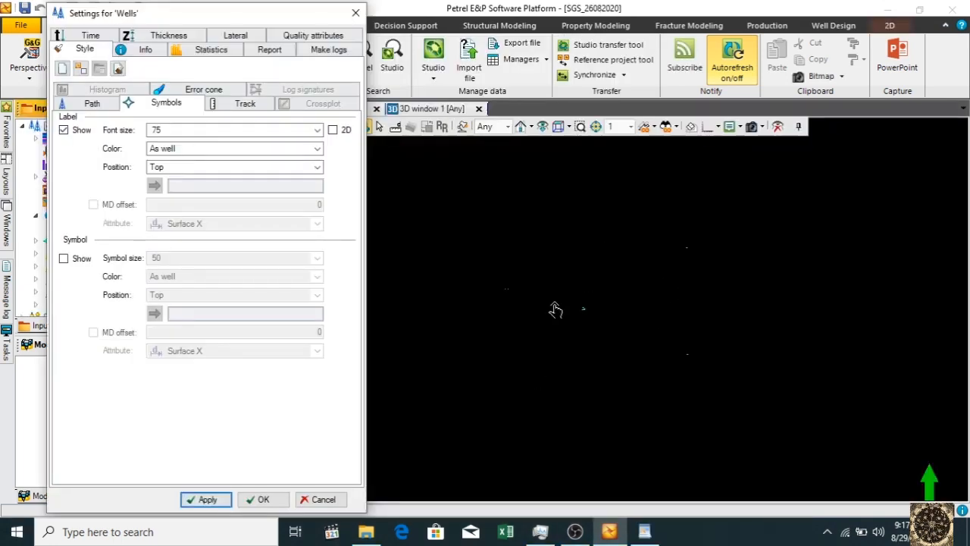
Show the well name labels in 2D with font size 20 and apply the style to the Wells folder
click(333, 130)
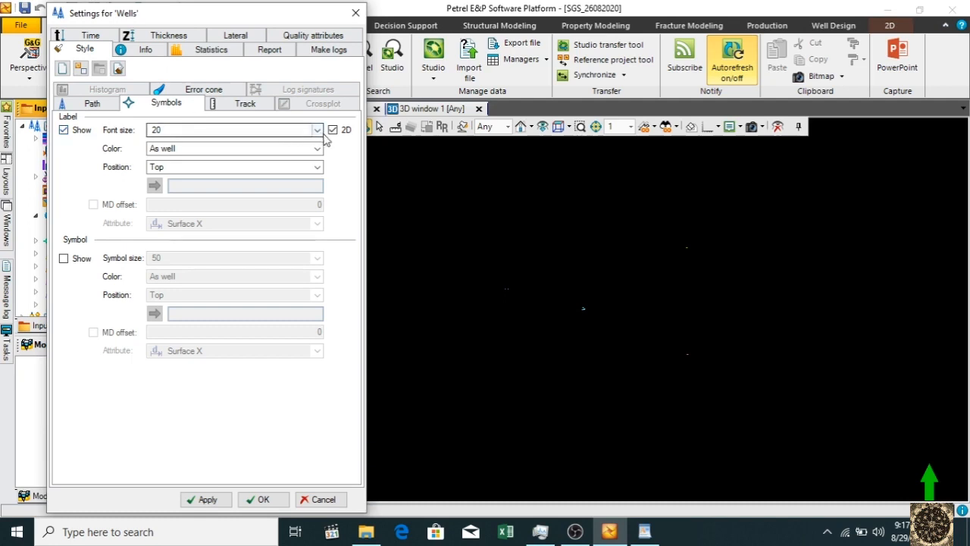
click(207, 500)
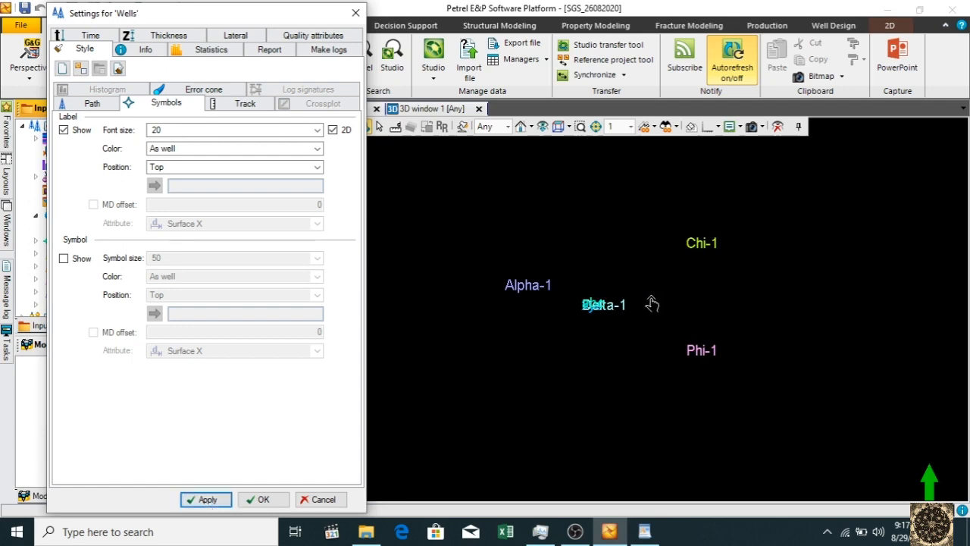
click(650, 318)
scroll(649, 324, up, 5)
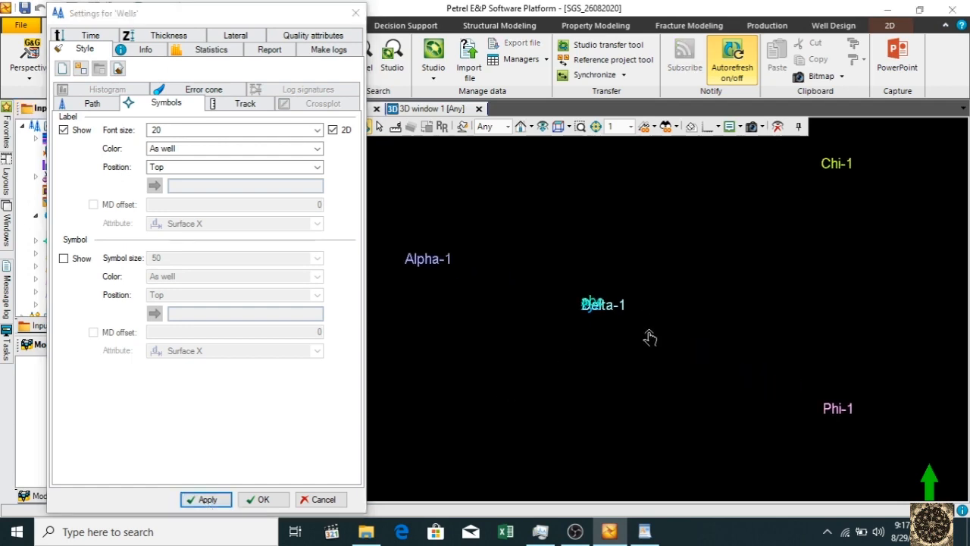
scroll(627, 337, up, 3)
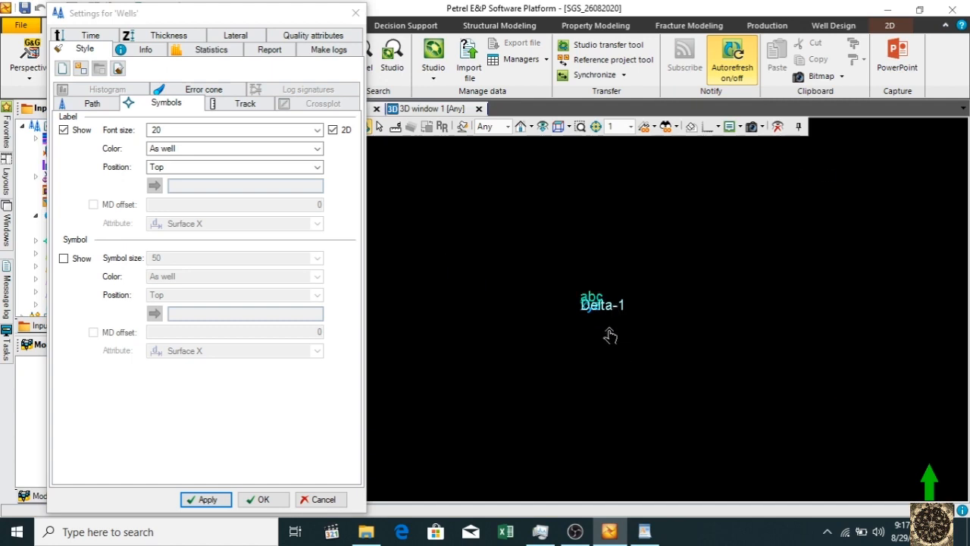
drag(611, 324, 570, 316)
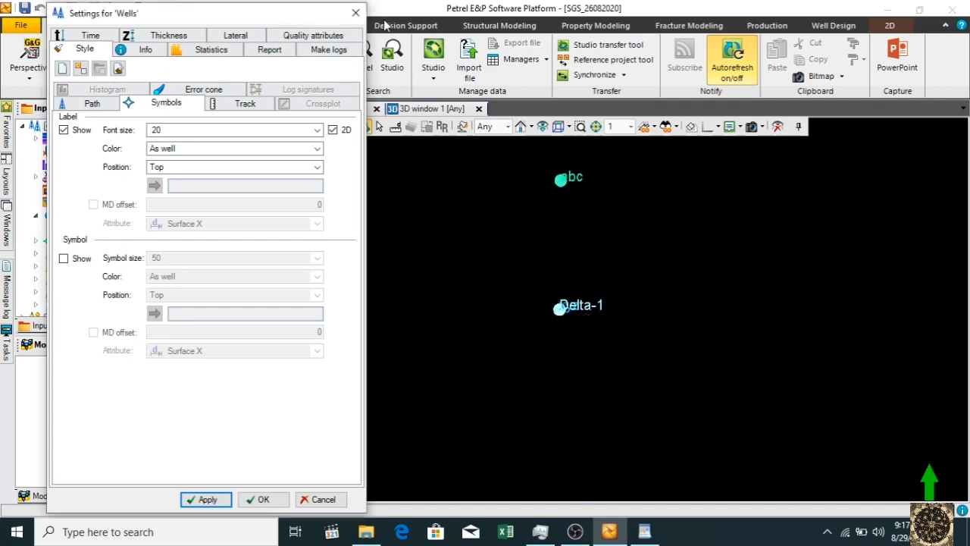
Hide the wells abc and xyz and fit the view to the remaining visible wells
drag(288, 19, 387, 27)
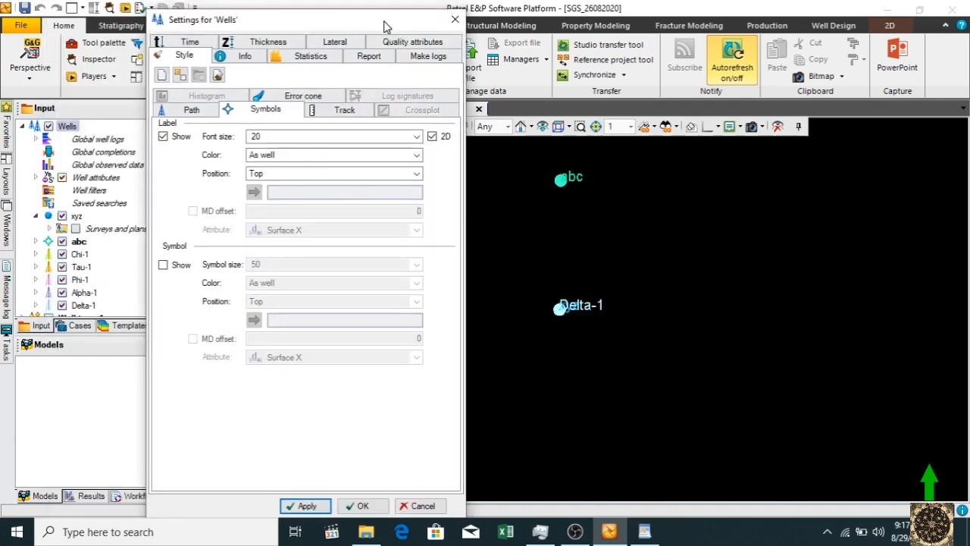
click(62, 242)
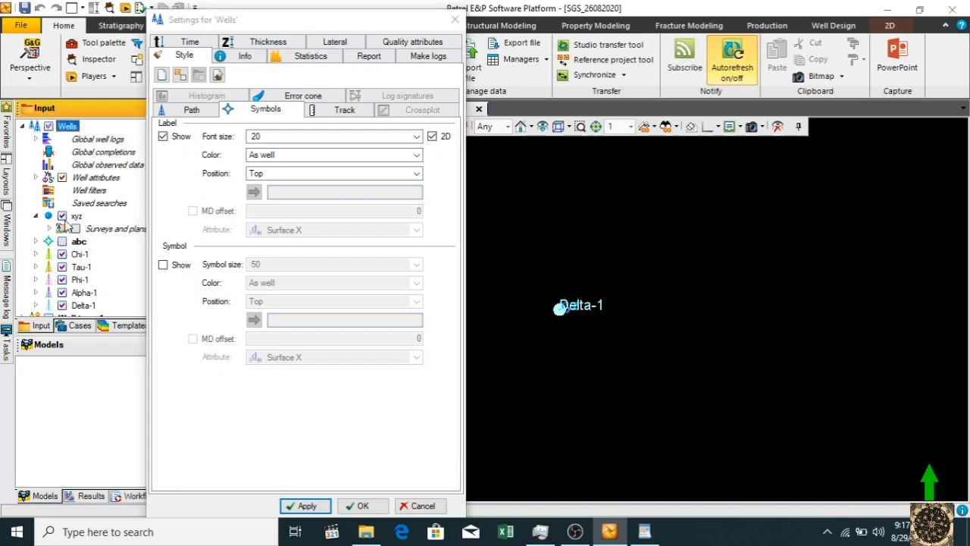
click(62, 216)
click(76, 217)
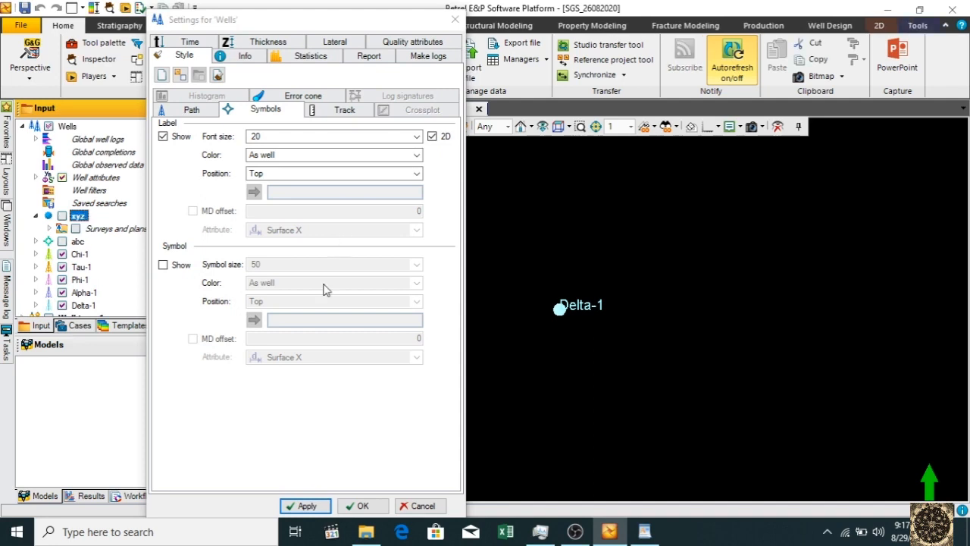
click(318, 508)
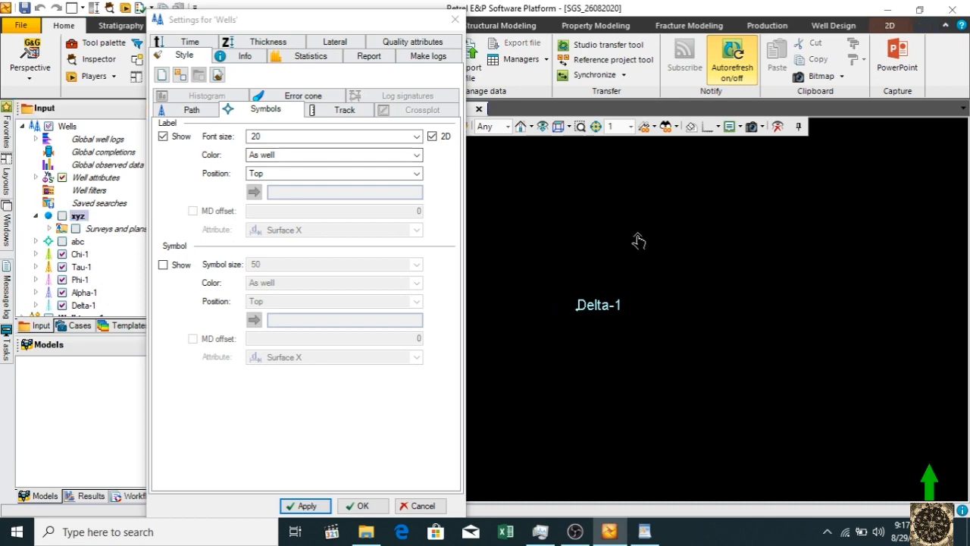
double_click(309, 10)
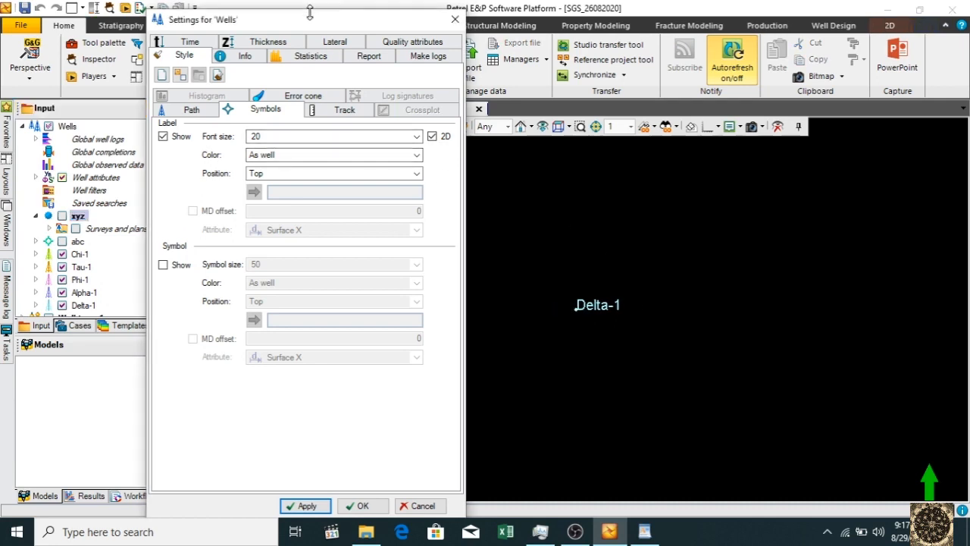
drag(311, 14, 253, 21)
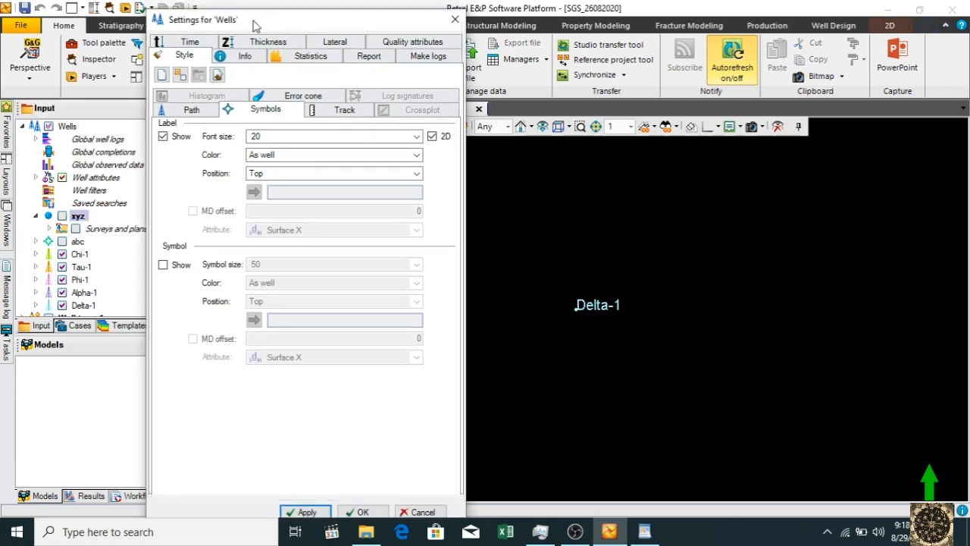
click(544, 126)
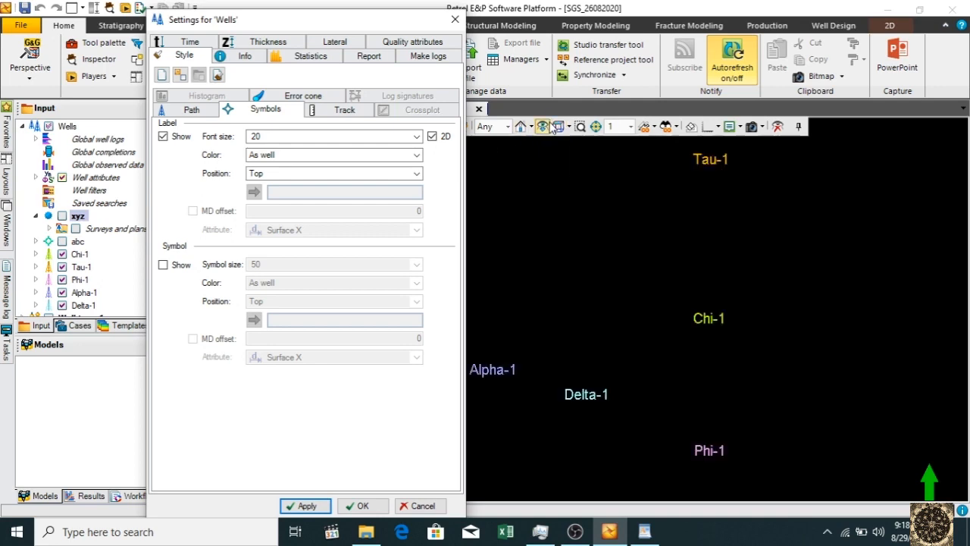
Set the label color of the Wells folder to White and apply it
click(307, 156)
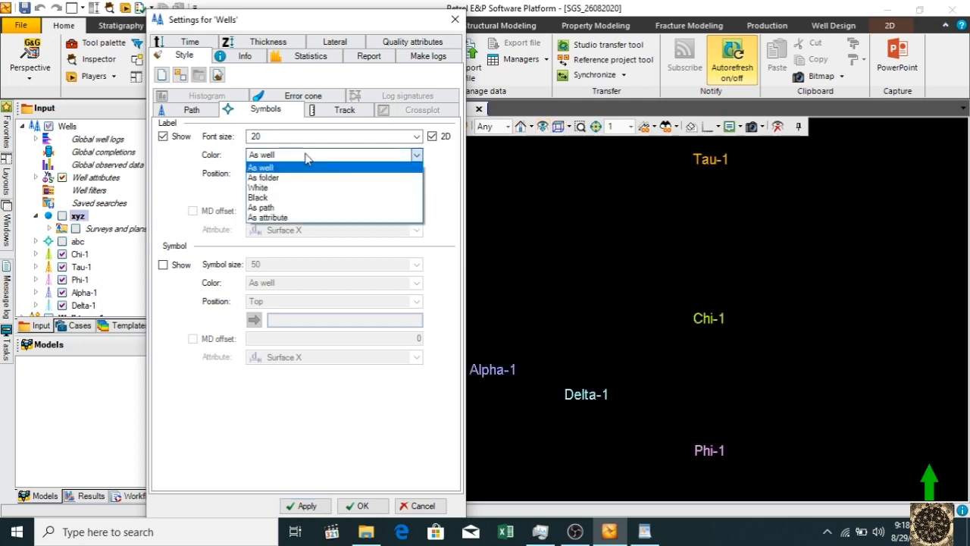
click(279, 188)
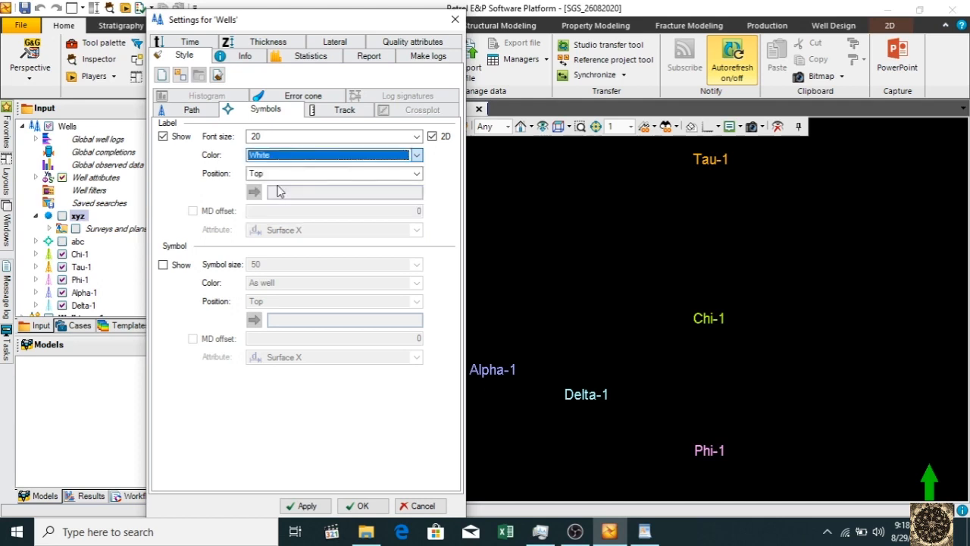
click(312, 506)
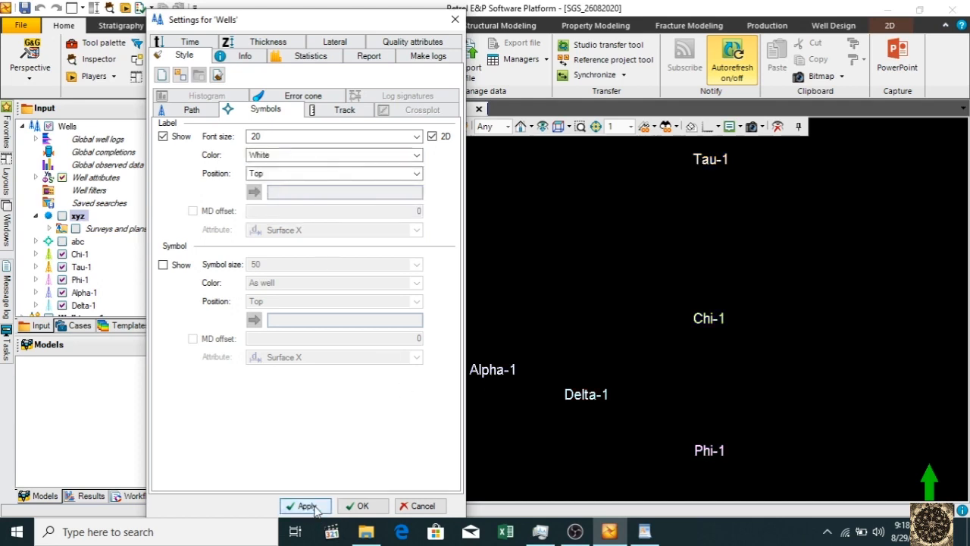
Return the label color of the Wells folder to As well and apply it
click(376, 155)
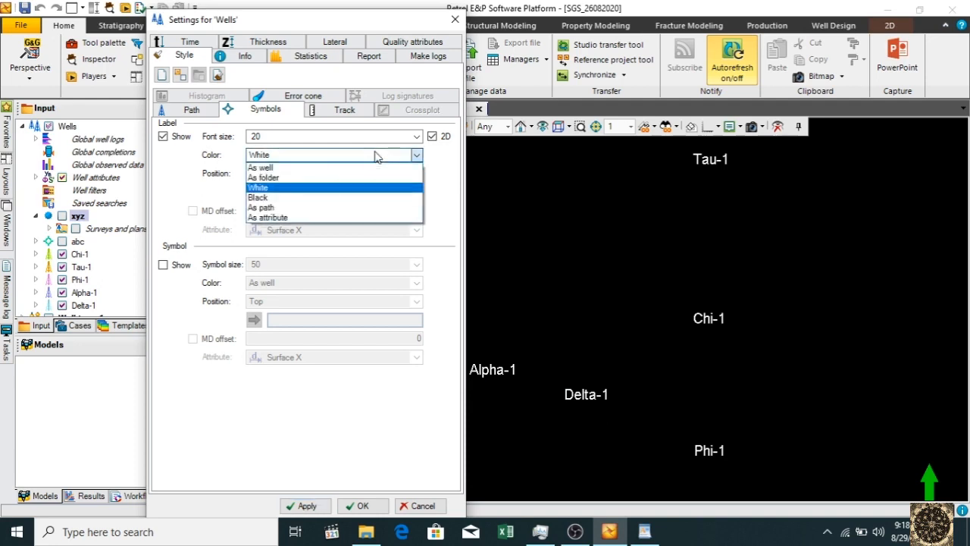
click(314, 167)
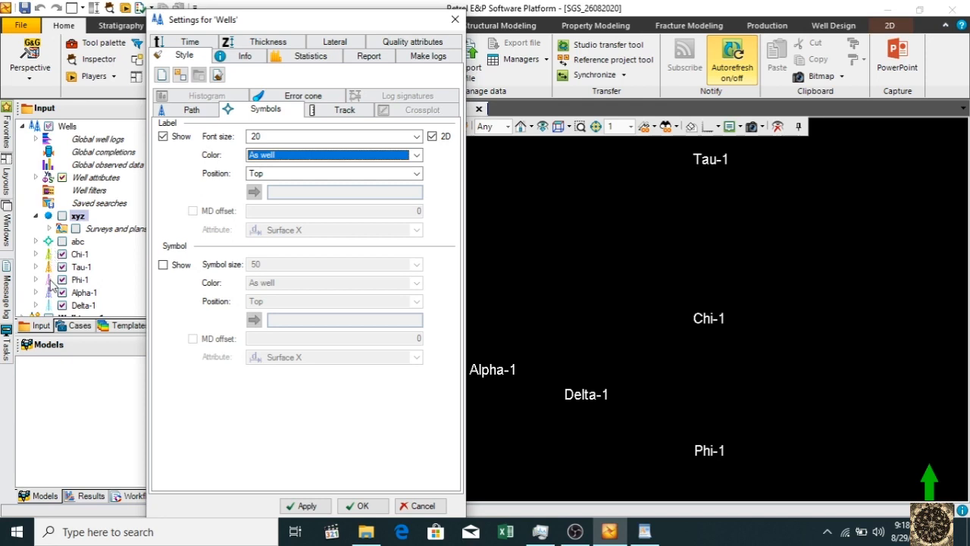
click(307, 506)
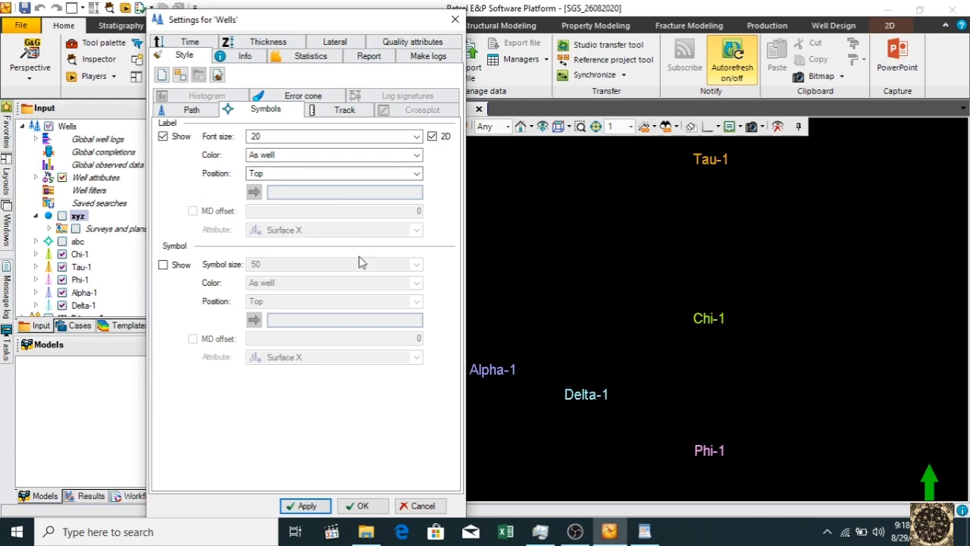
Enable the wells' right track with color As well, enable the right annotation showing Z, and apply the style
click(330, 112)
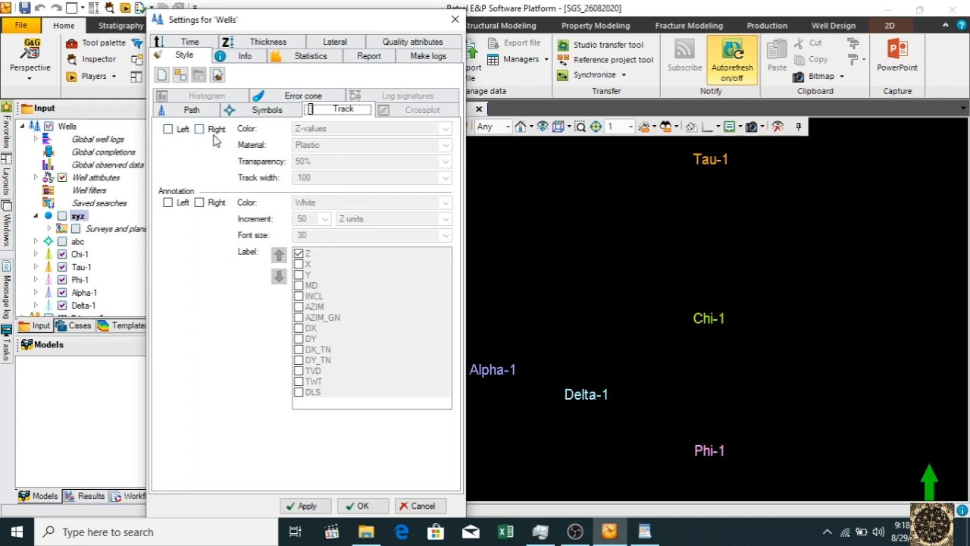
click(200, 131)
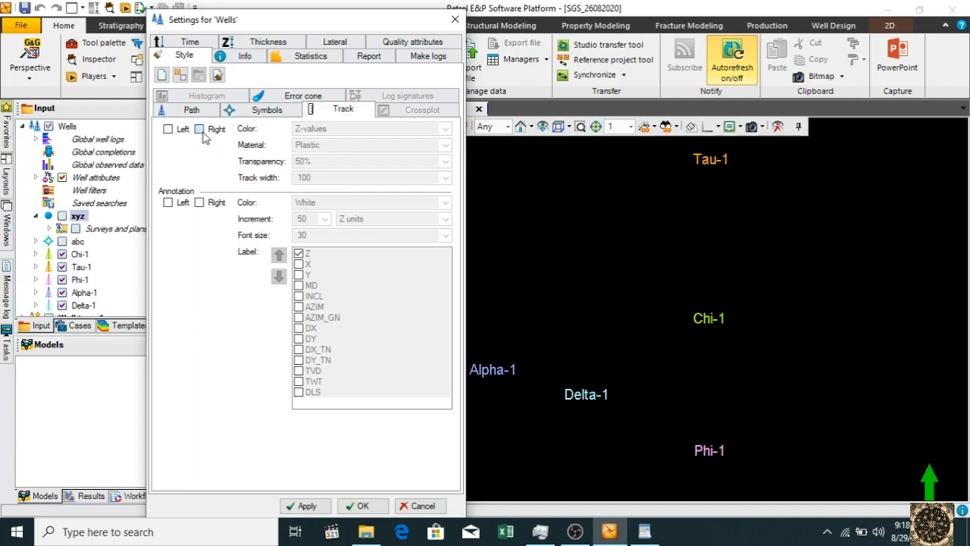
click(356, 130)
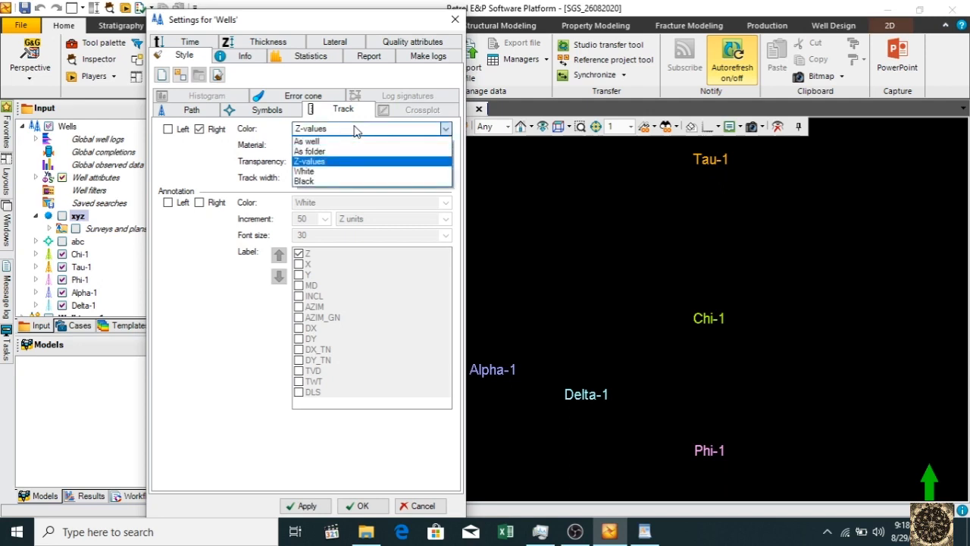
click(328, 143)
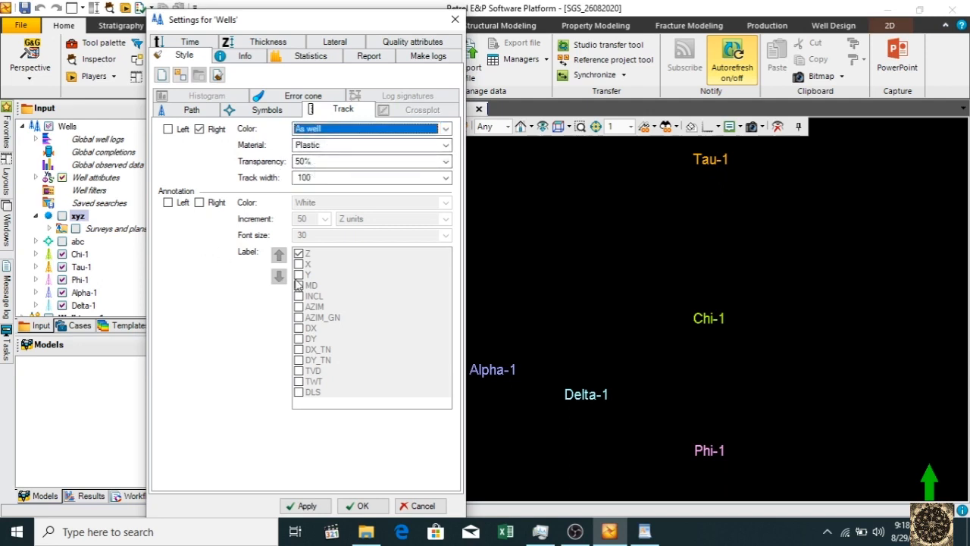
click(199, 203)
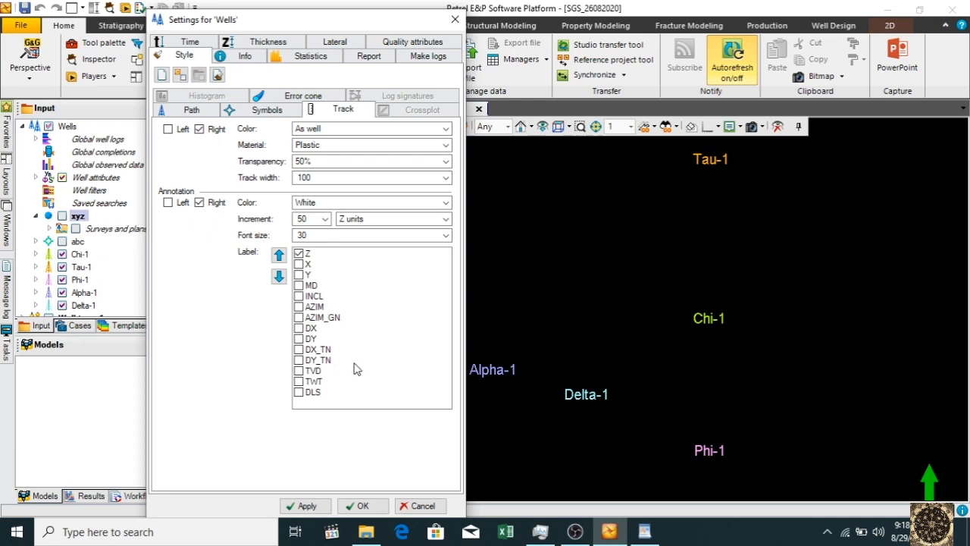
click(307, 506)
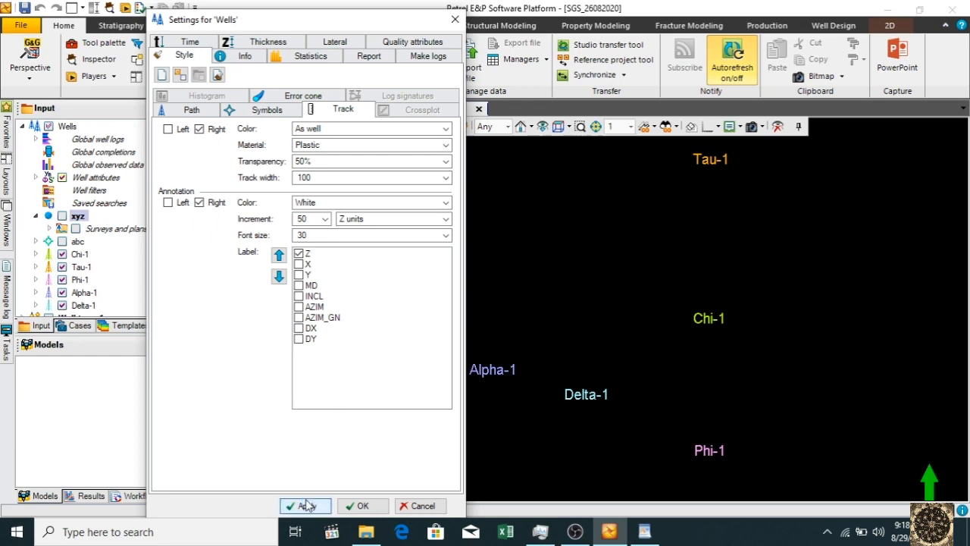
Set the track annotation font size to 50 and apply it to the wells
click(324, 236)
click(302, 389)
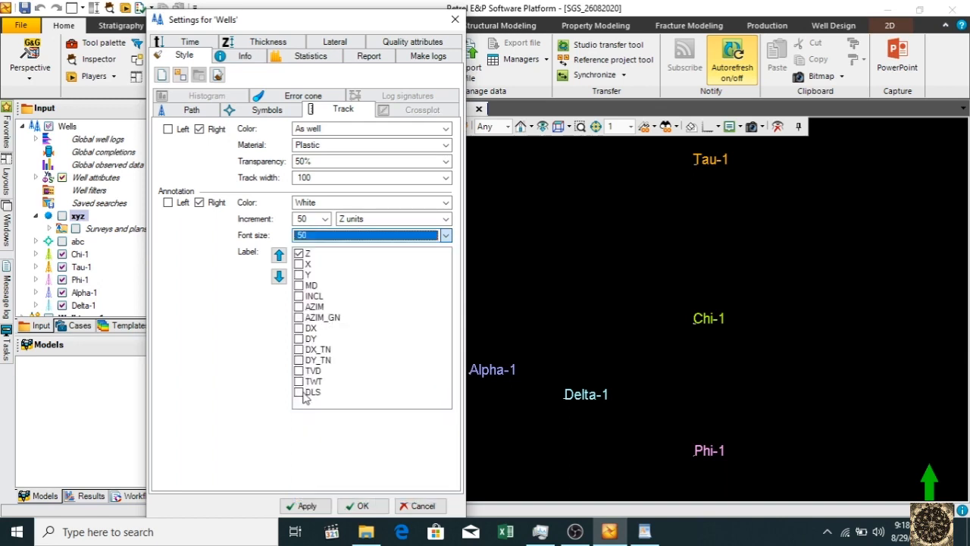
click(307, 505)
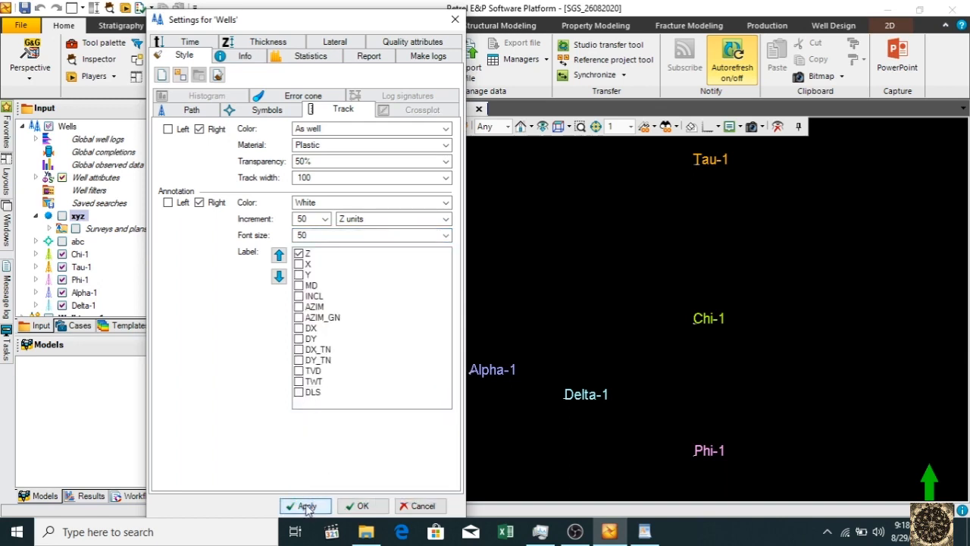
Set the track annotation font size to 300 and apply it to the wells
click(331, 237)
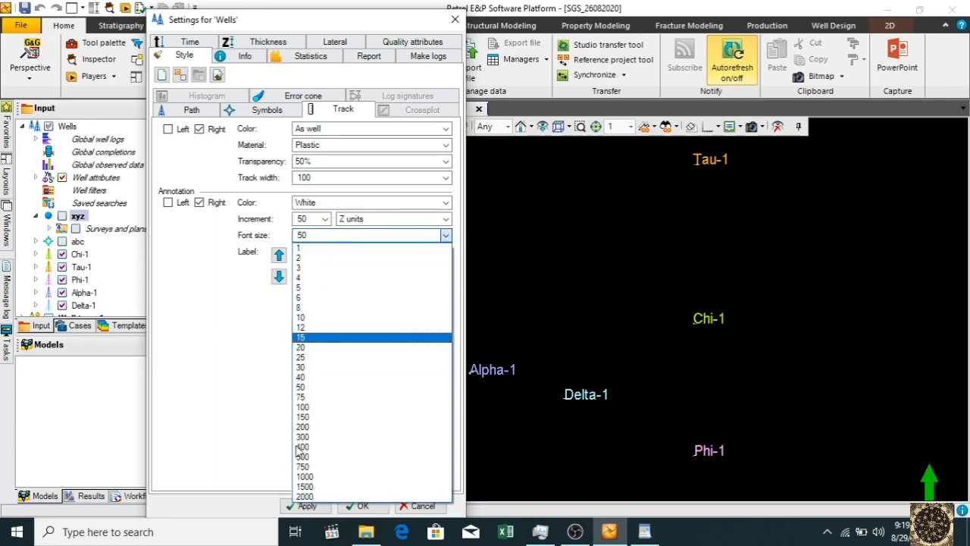
click(300, 438)
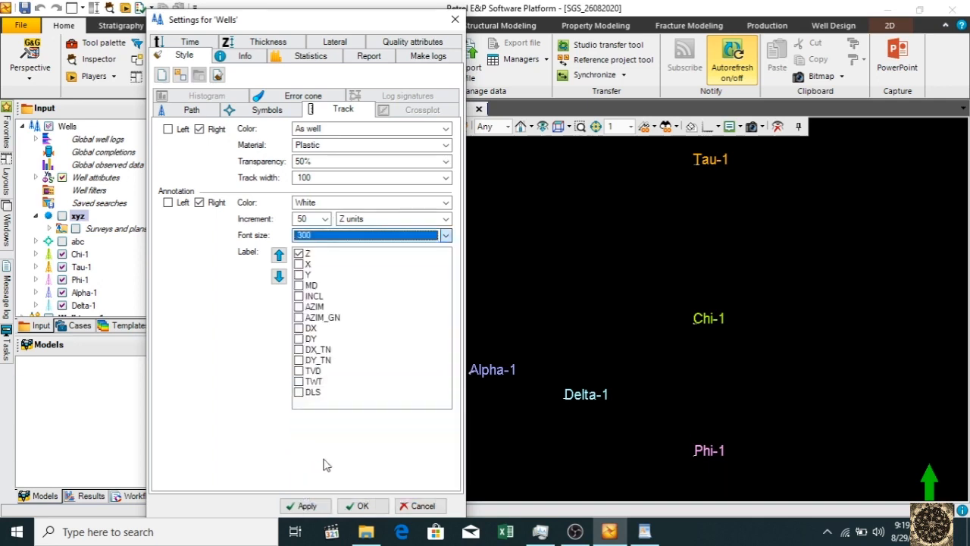
click(308, 506)
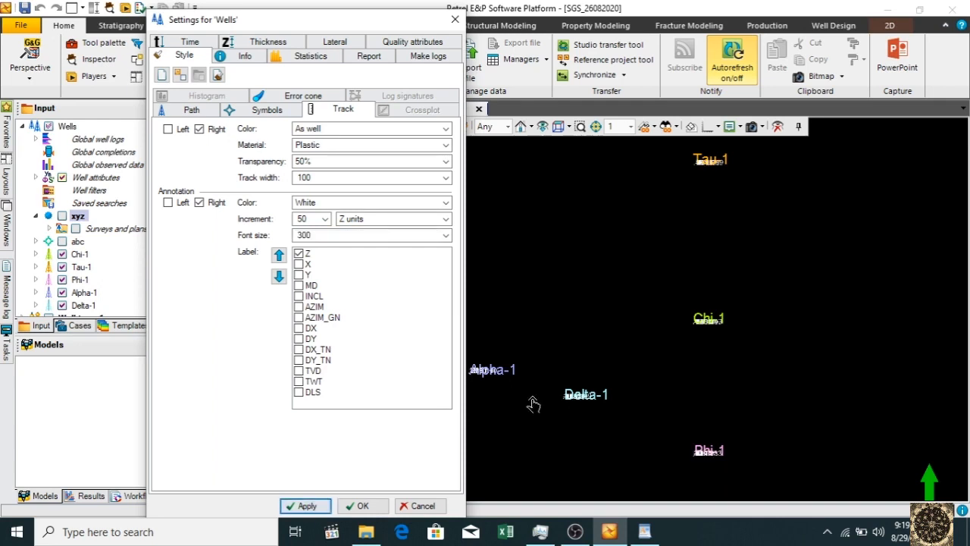
Switch the Z track annotation of the wells from the right side to the left side and apply it
click(618, 410)
scroll(617, 416, down, 9)
scroll(623, 408, up, 5)
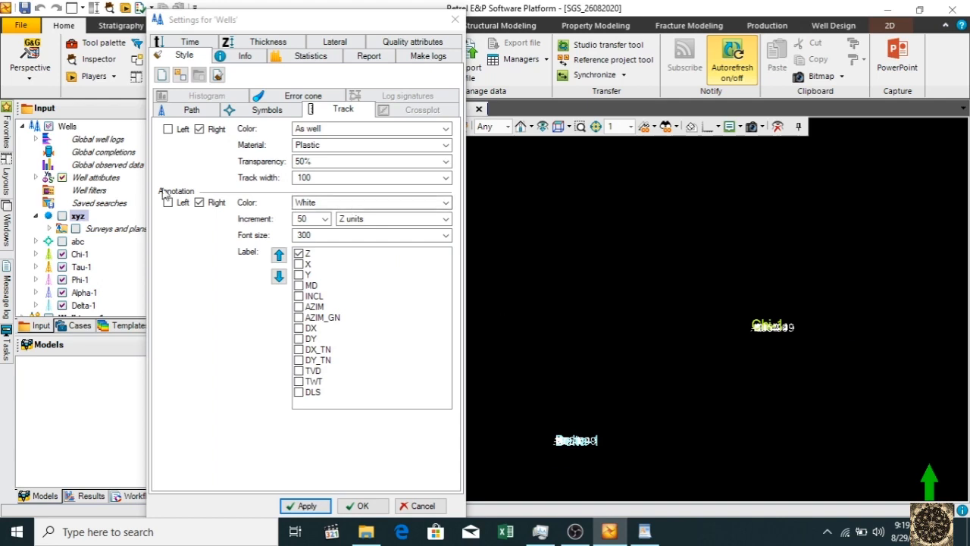
click(199, 203)
click(167, 203)
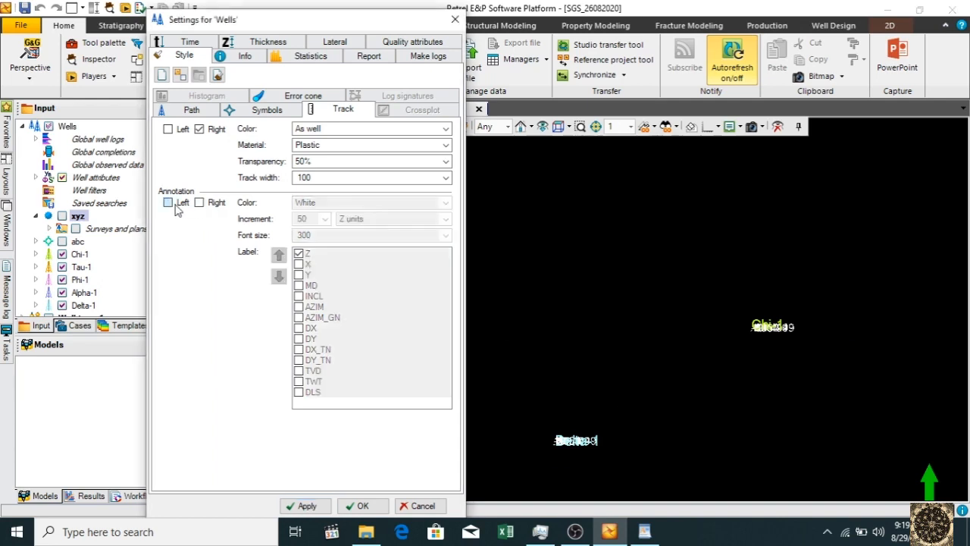
click(306, 506)
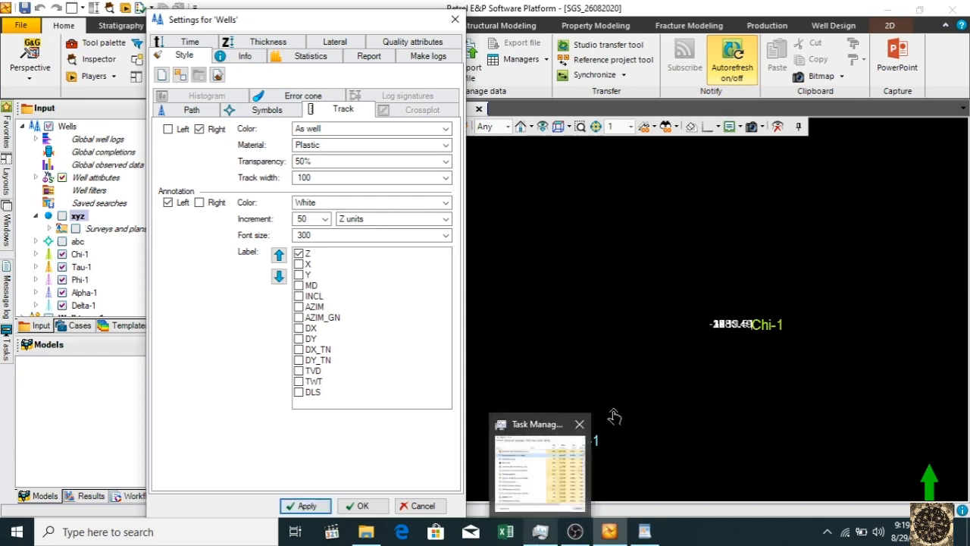
Turn off the wells' right track, keeping the left annotation, and apply the style
click(731, 326)
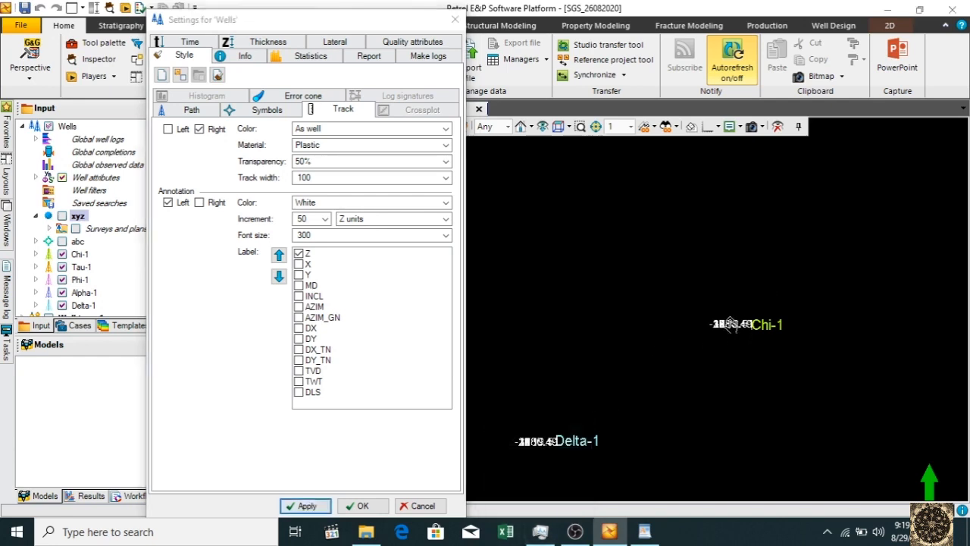
scroll(735, 345, up, 5)
scroll(736, 342, down, 2)
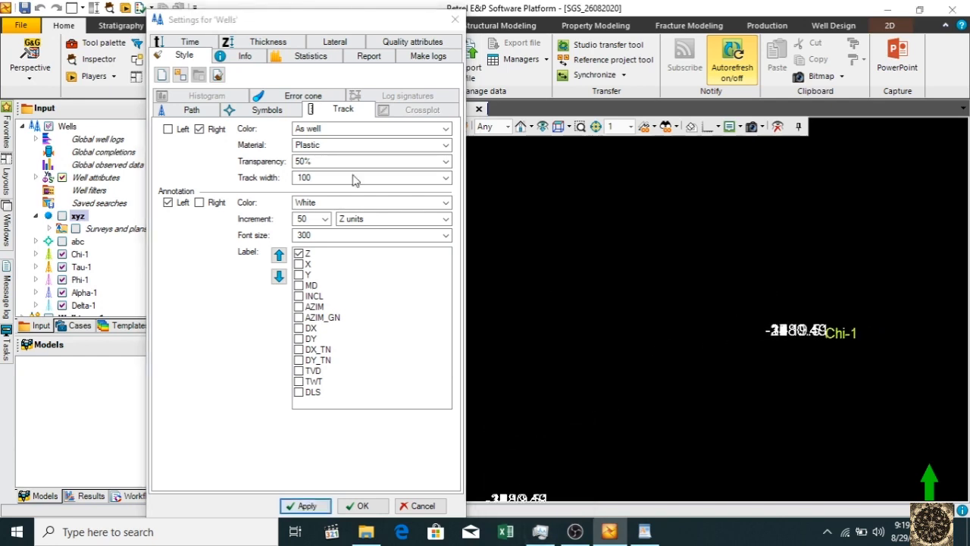
click(199, 129)
mouse_move(364, 519)
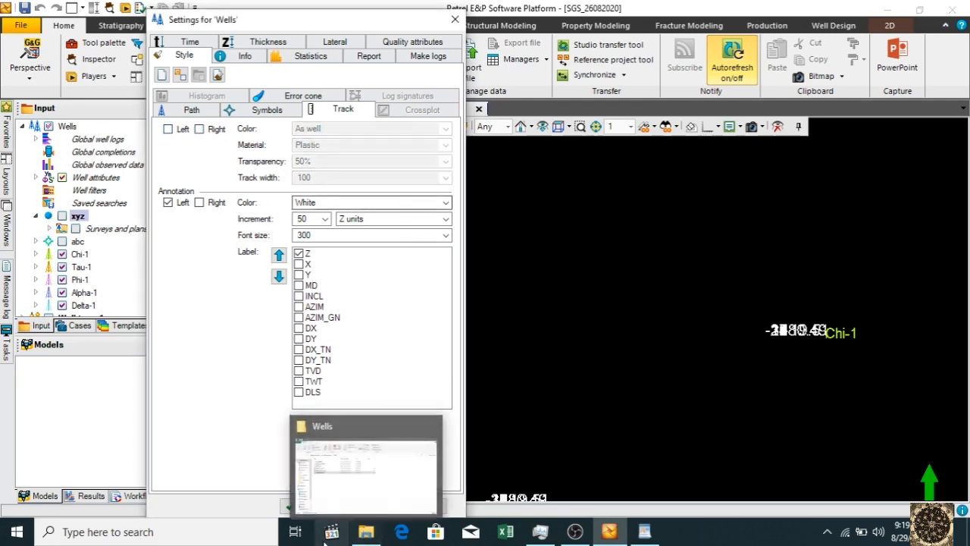
click(302, 505)
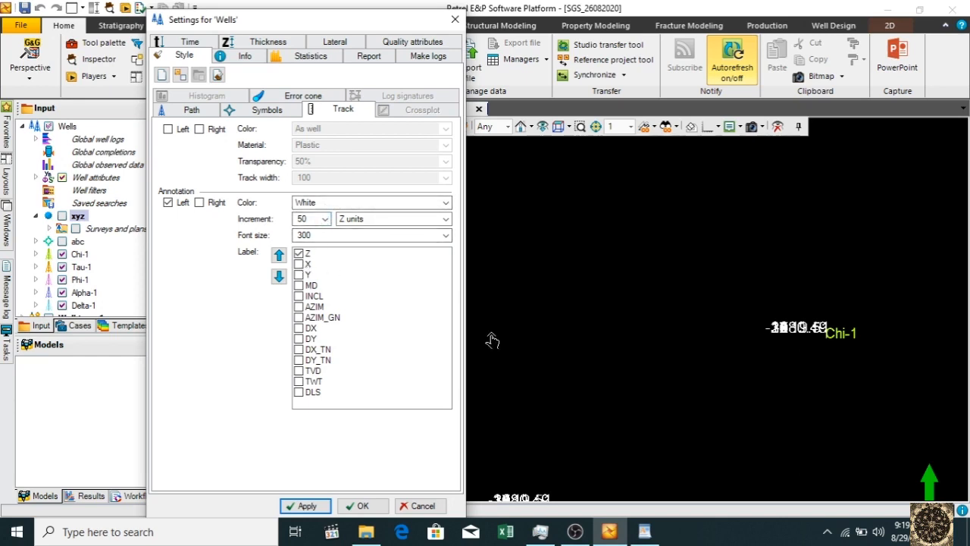
Set the track annotation increment to 300 in Z units and apply it to the wells
click(747, 355)
ctrl+shift+drag(747, 355, 752, 369)
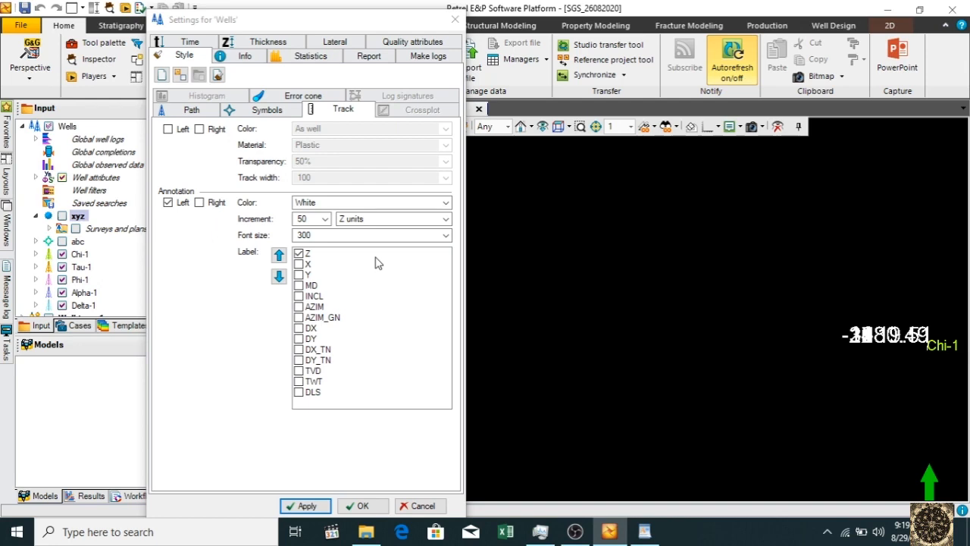
click(309, 218)
click(302, 360)
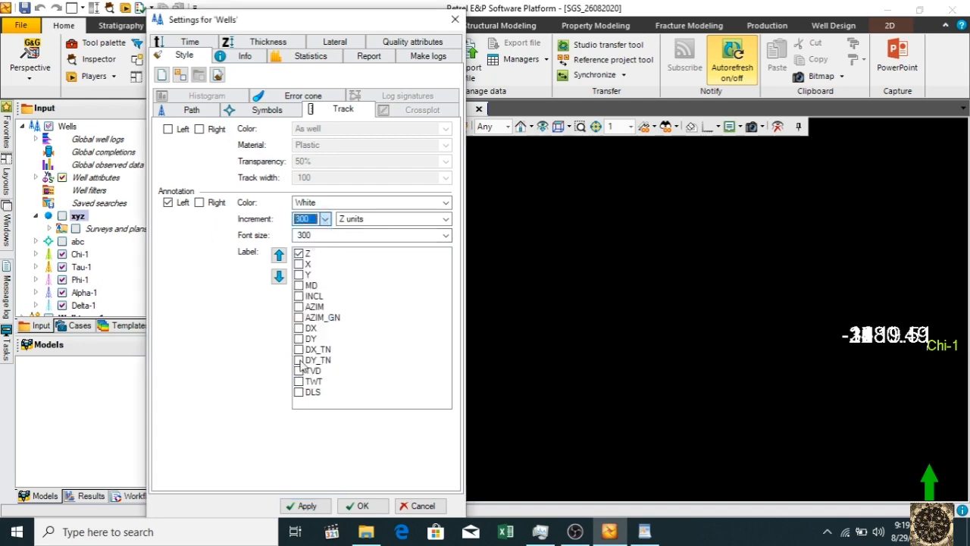
click(299, 507)
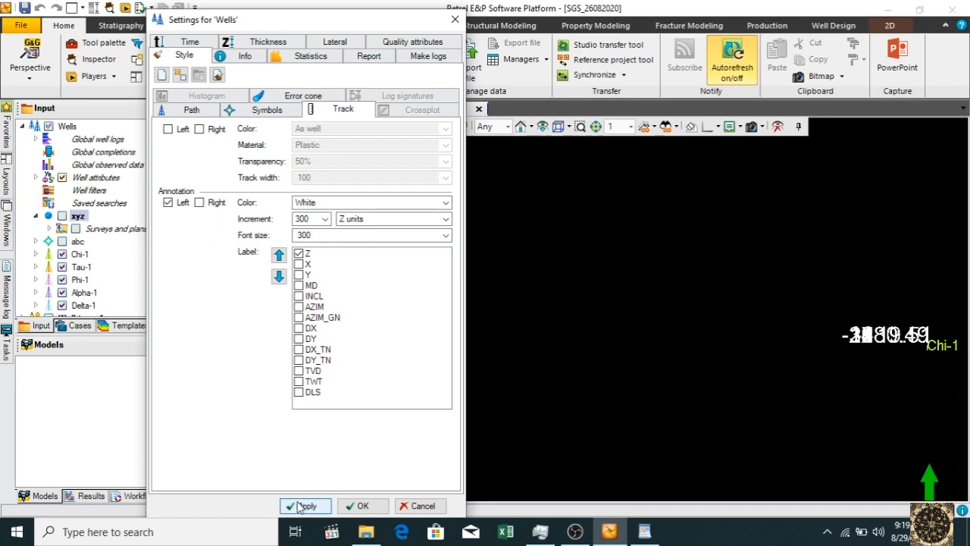
Set the wells' track annotation increment to 20 in Z units, replace the Z label with MD, and apply the style
click(319, 219)
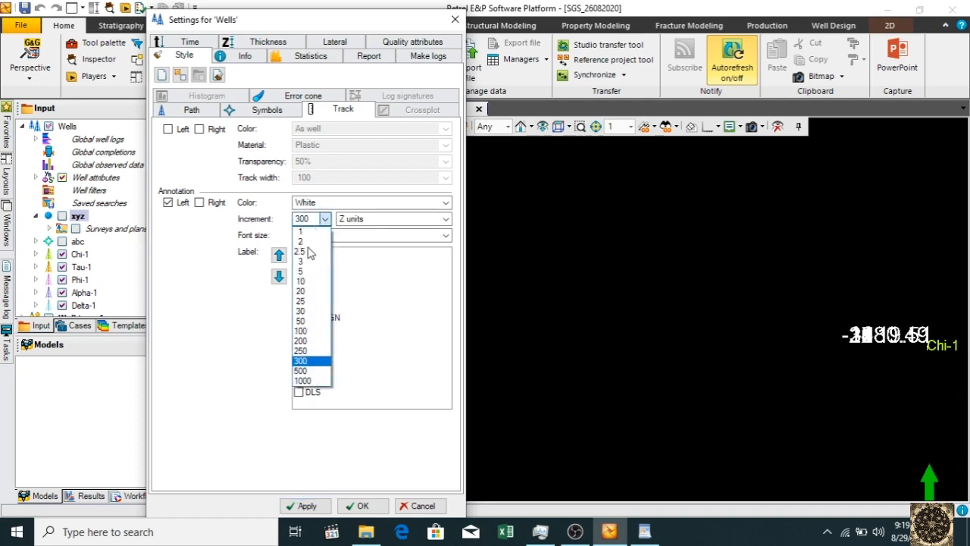
click(301, 291)
click(399, 219)
click(399, 226)
click(366, 202)
click(366, 203)
click(303, 255)
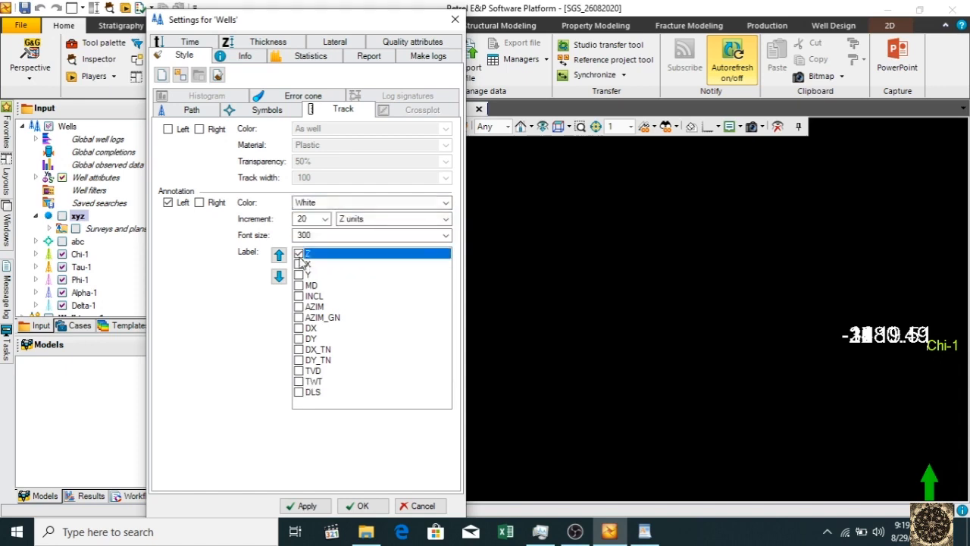
click(299, 286)
click(311, 506)
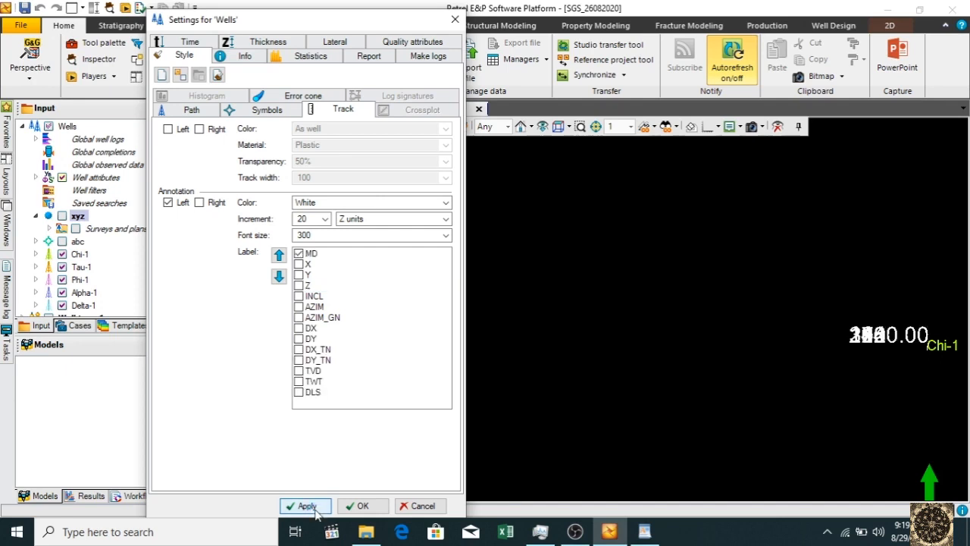
Add the X label to the wells' track annotation, remove the MD label, and apply the style
click(300, 265)
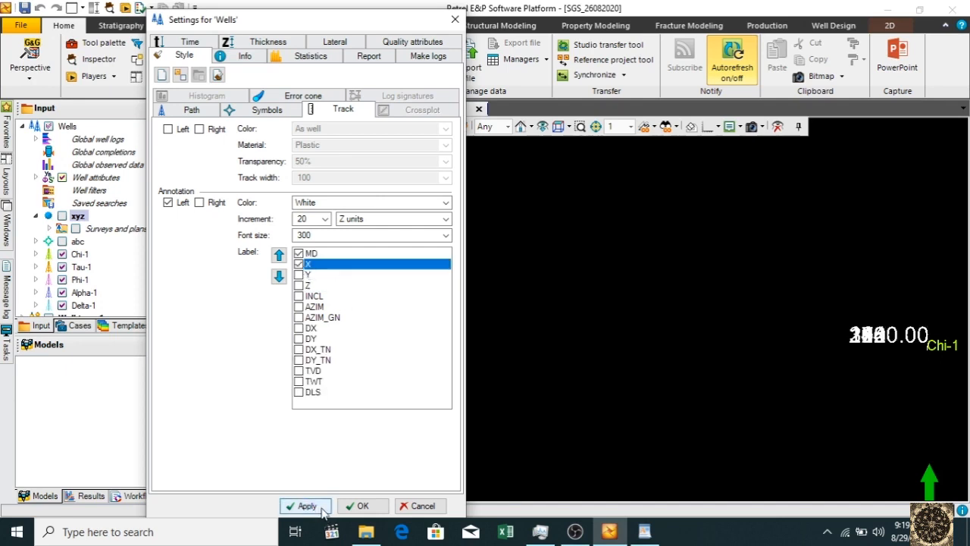
click(322, 510)
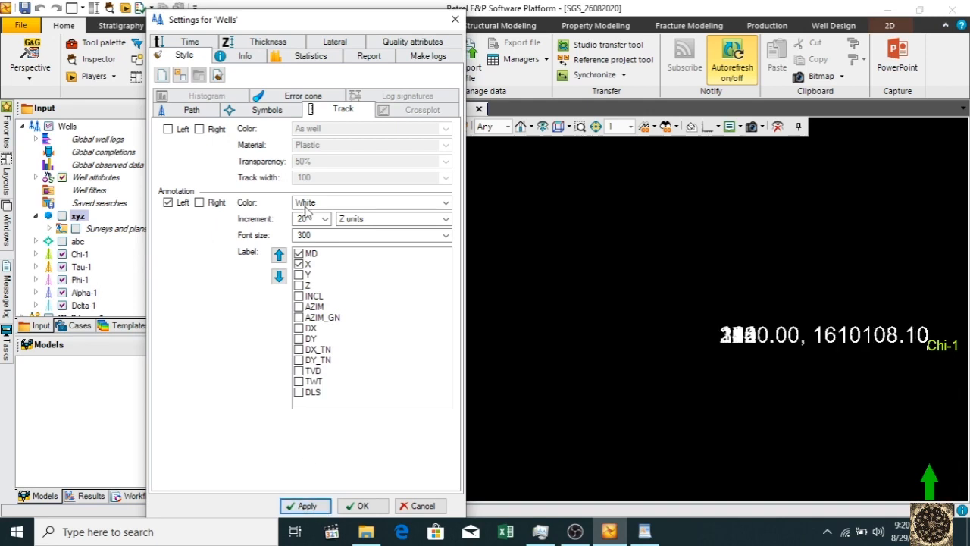
click(298, 253)
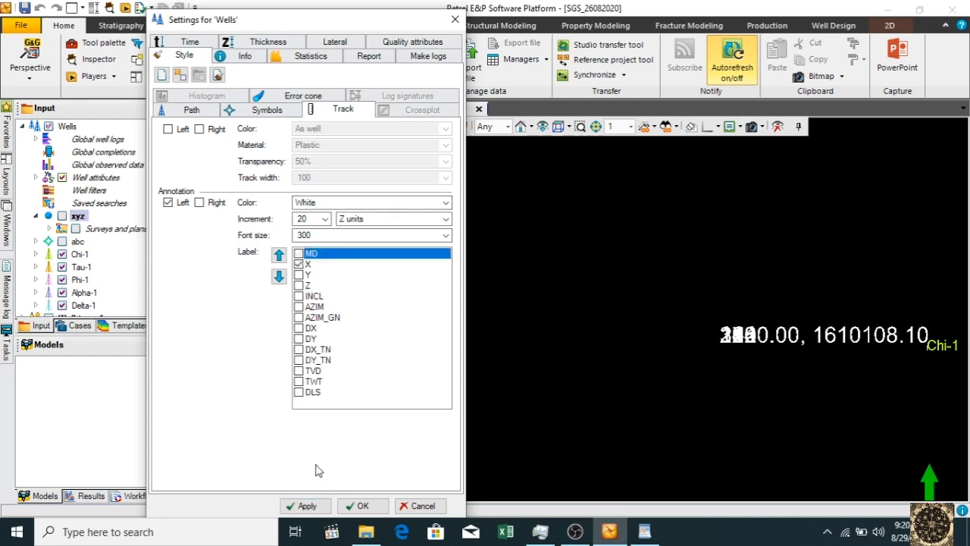
click(312, 506)
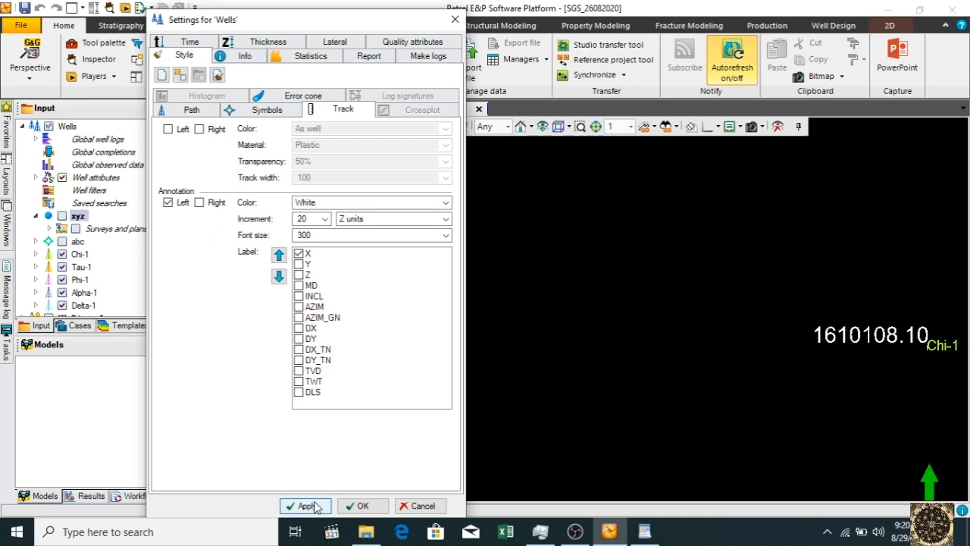
click(307, 505)
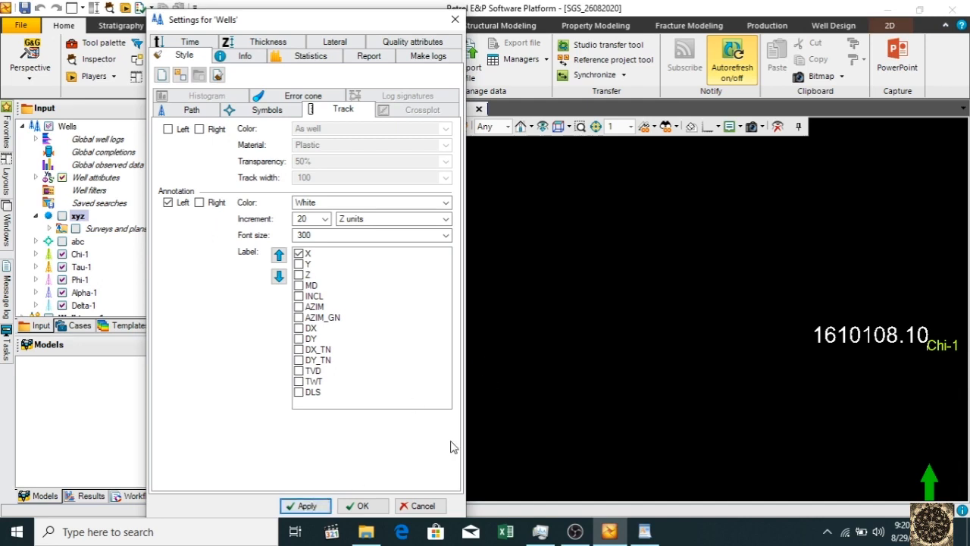
click(421, 506)
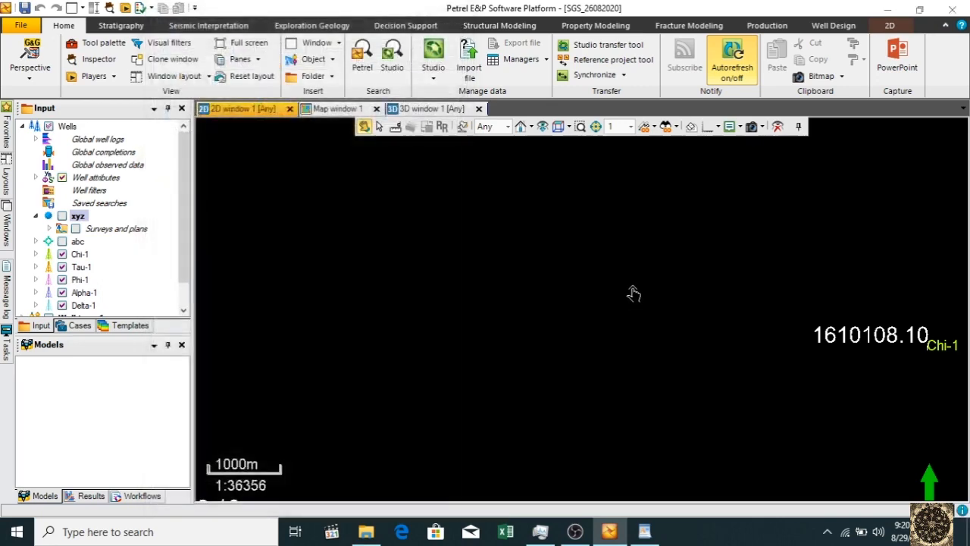
scroll(630, 292, down, 4)
scroll(359, 287, up, 1)
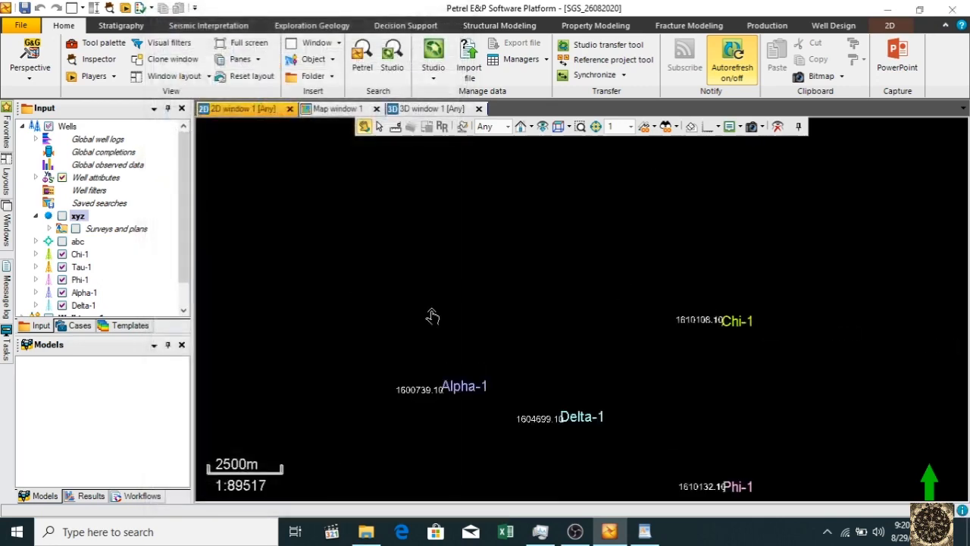
Delete the well xyz from the Wells folder
right_click(77, 219)
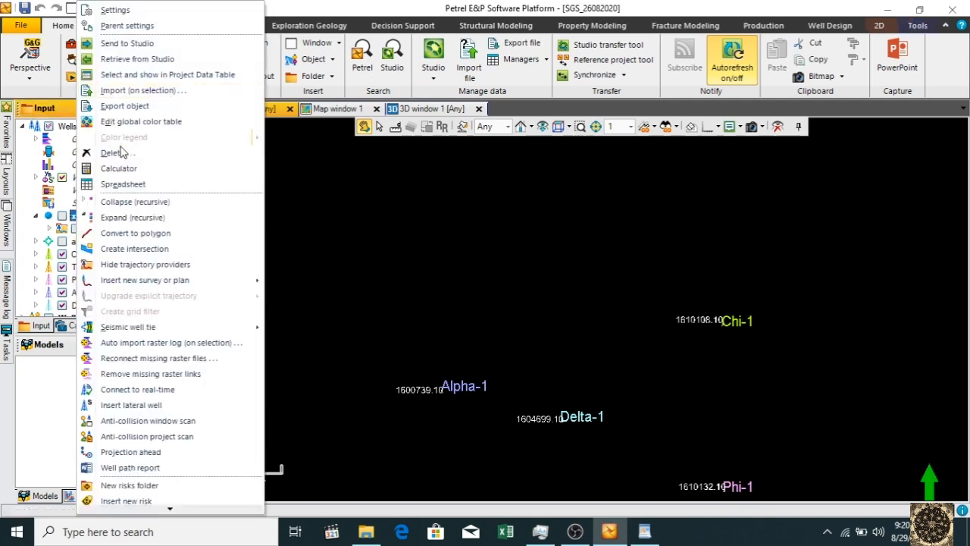
click(121, 153)
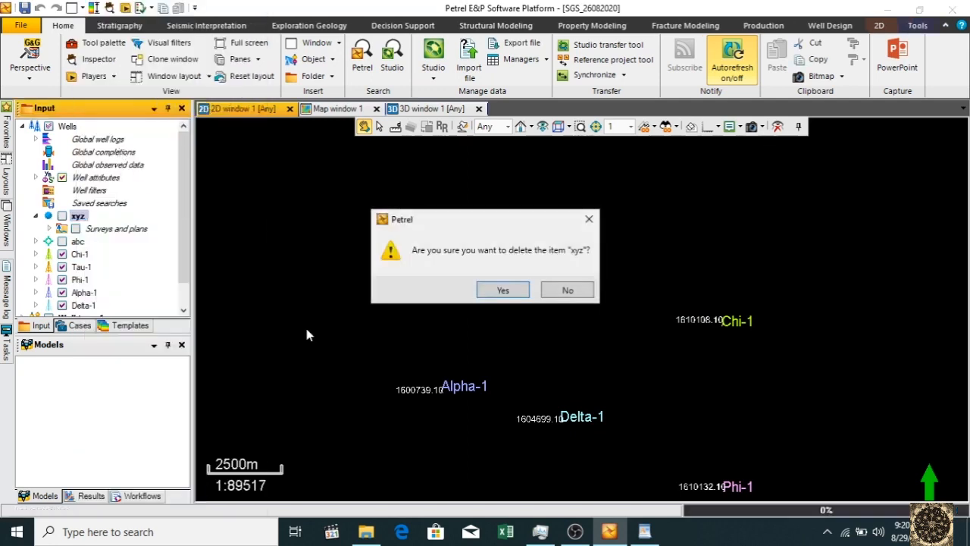
click(502, 291)
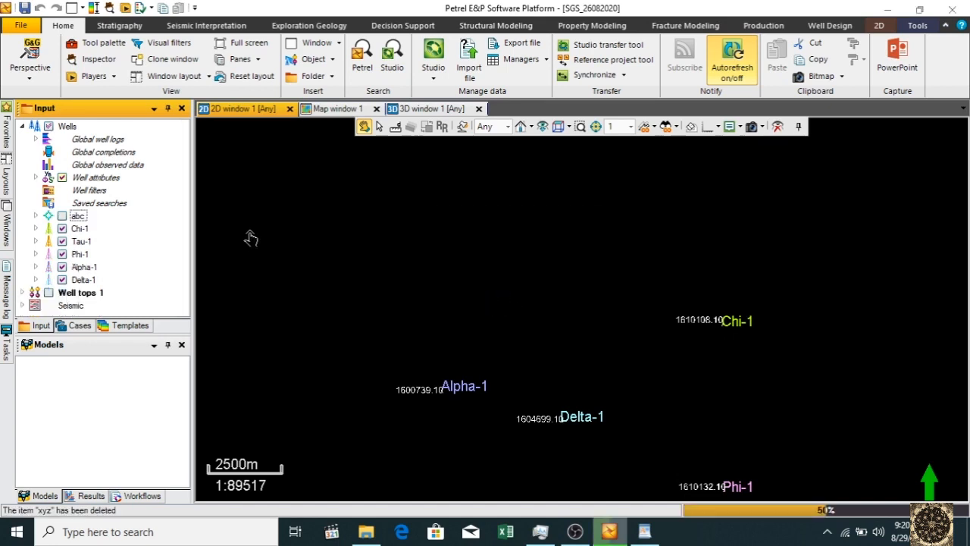
Delete the well abc from the Wells folder
right_click(69, 217)
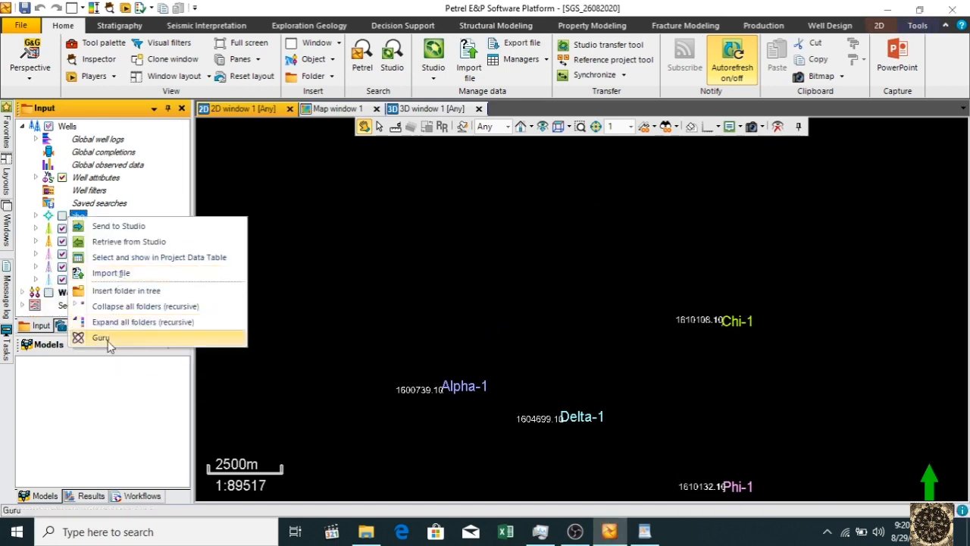
click(79, 218)
right_click(81, 218)
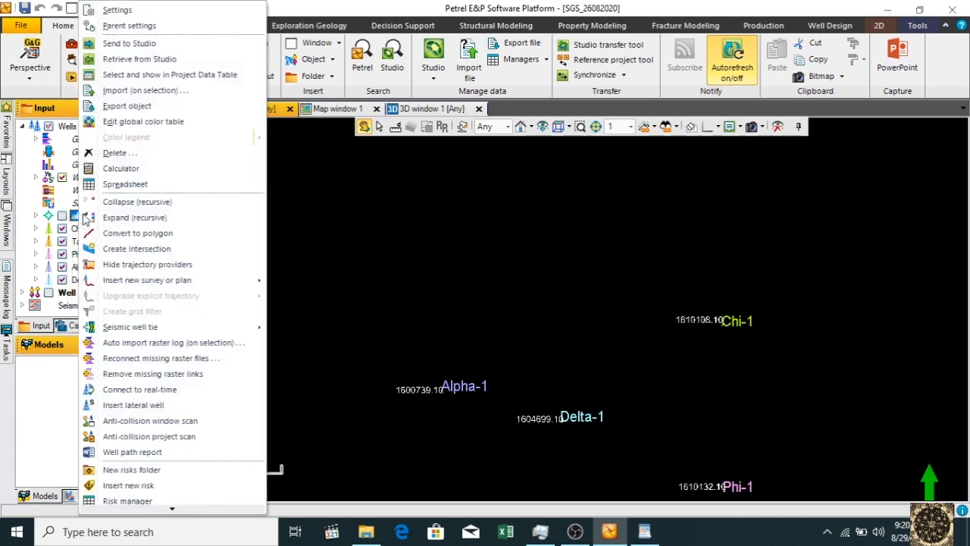
click(124, 153)
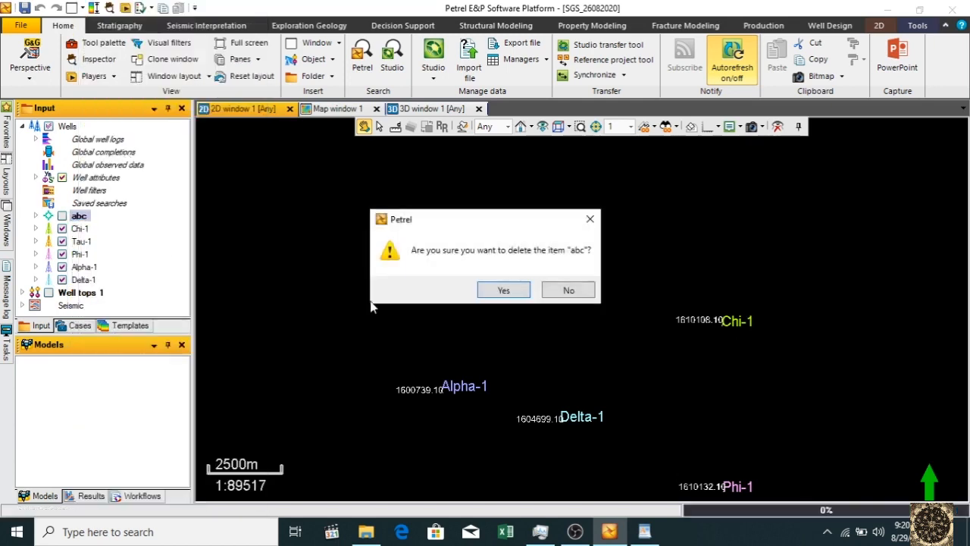
click(504, 289)
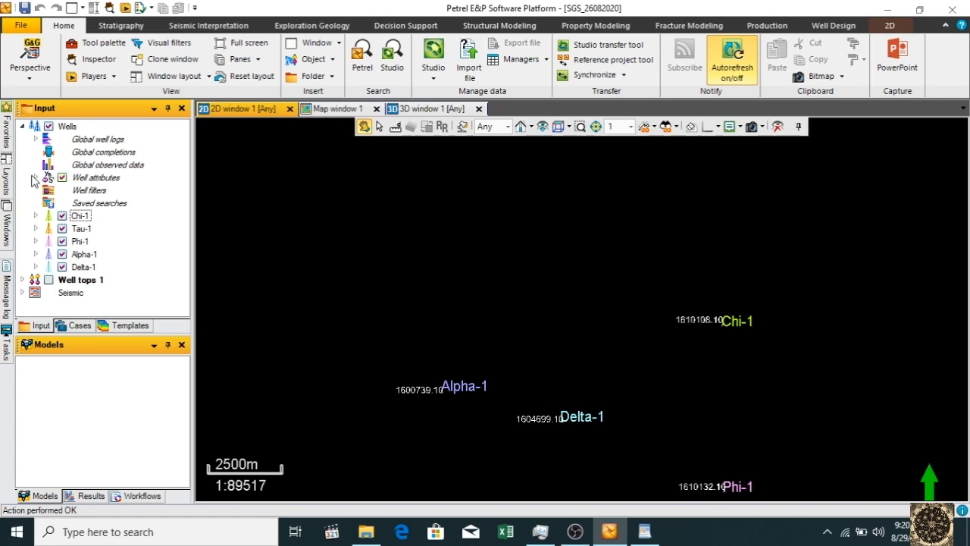
Turn off the left track annotation for the Wells folder so that only the well names are displayed
click(24, 128)
click(23, 127)
click(68, 126)
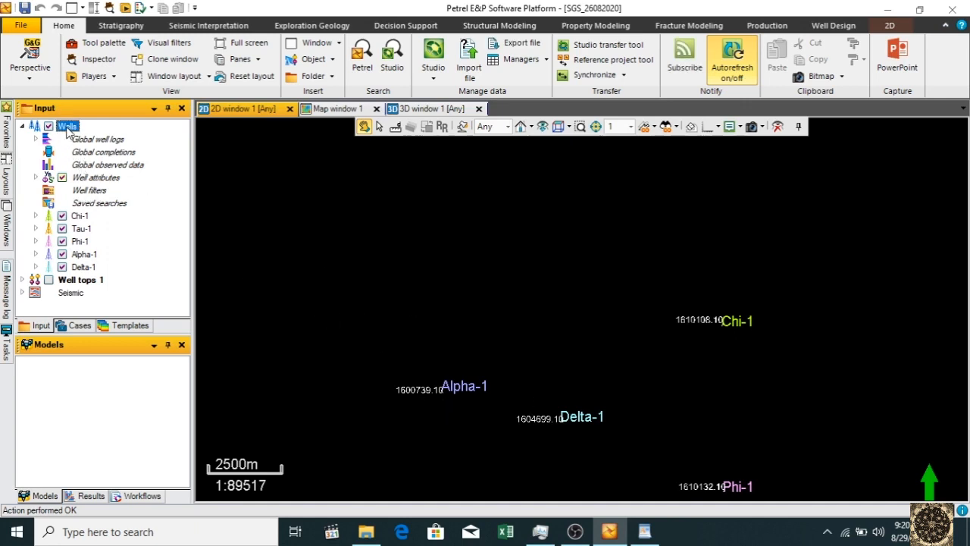
right_click(68, 128)
click(128, 11)
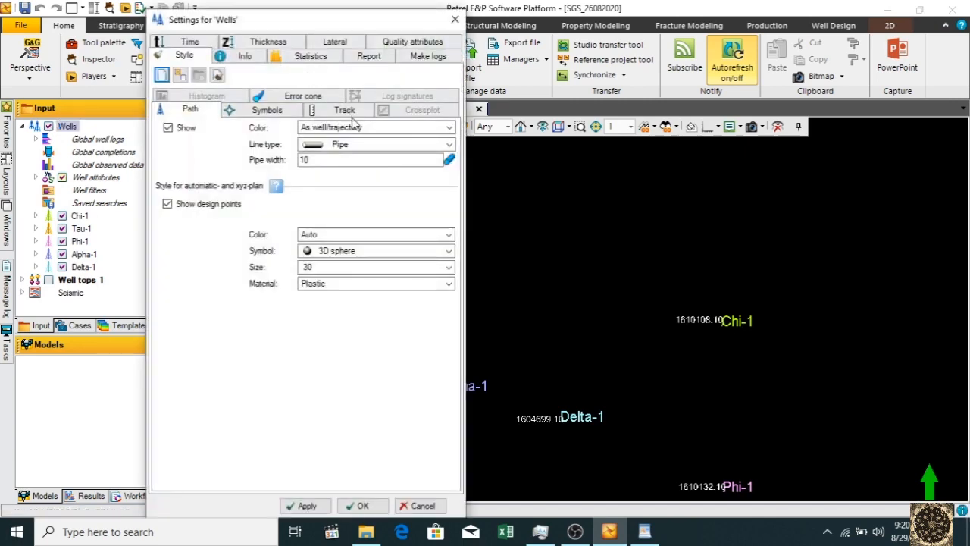
click(346, 113)
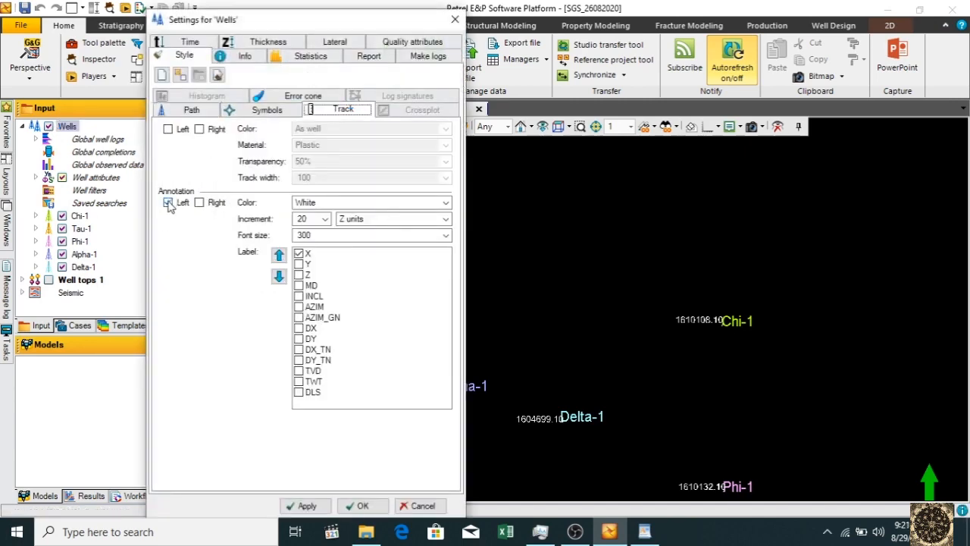
click(169, 204)
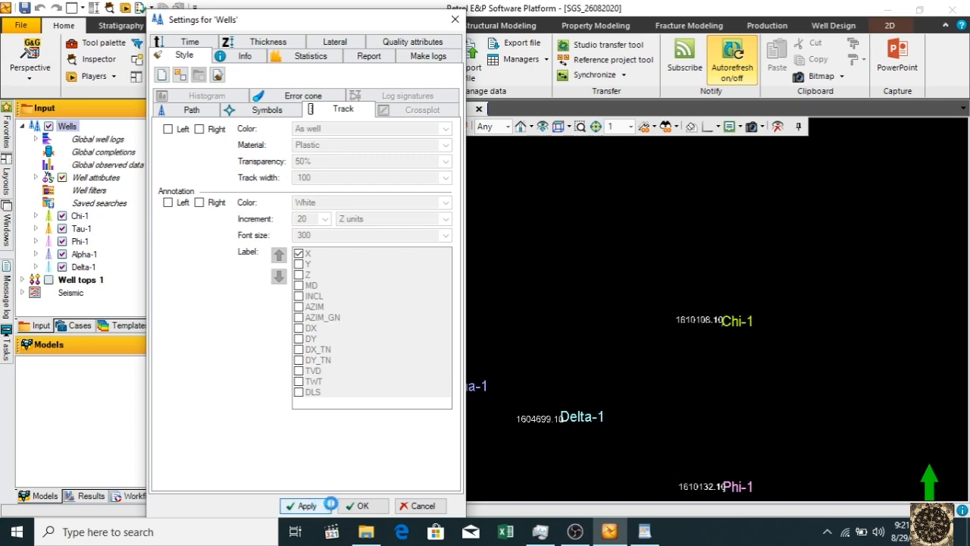
click(361, 506)
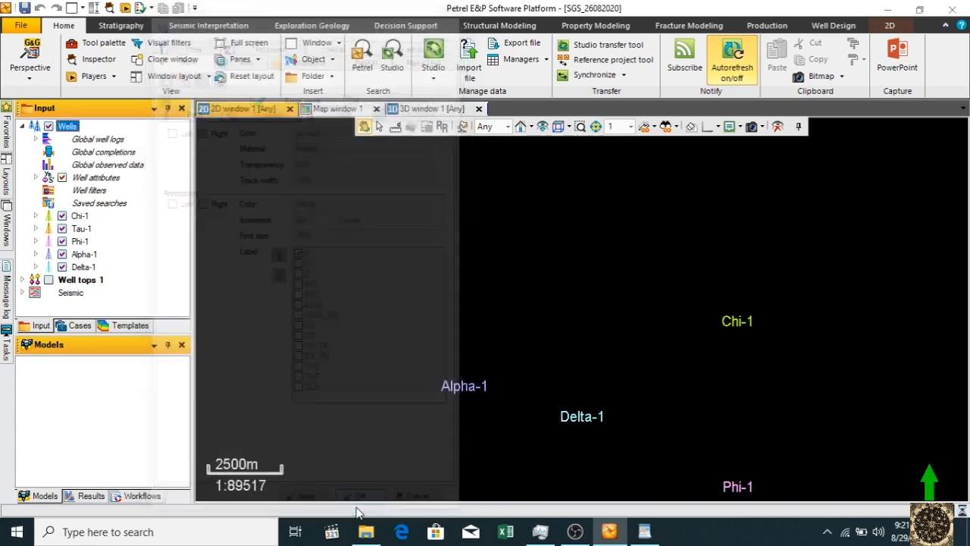
scroll(563, 338, down, 3)
scroll(564, 336, up, 1)
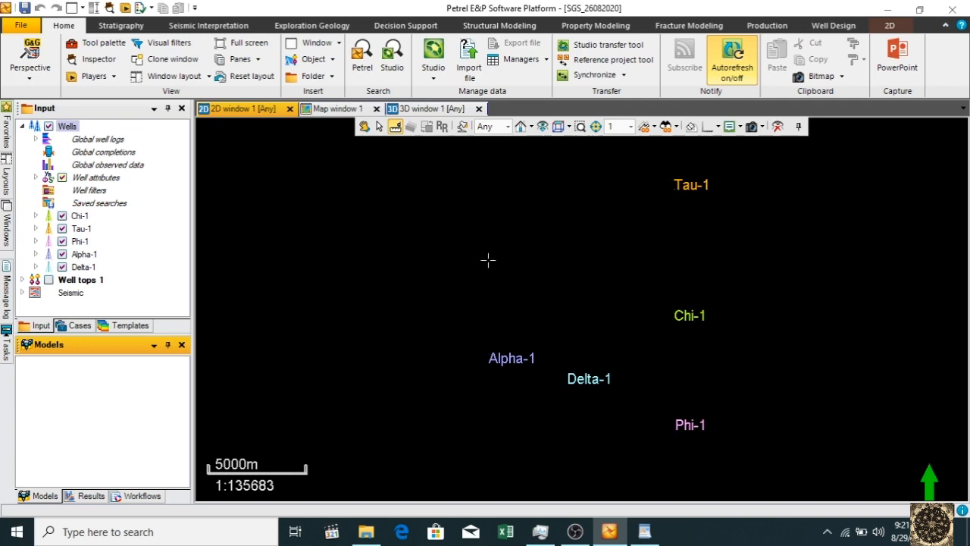
right_click(692, 321)
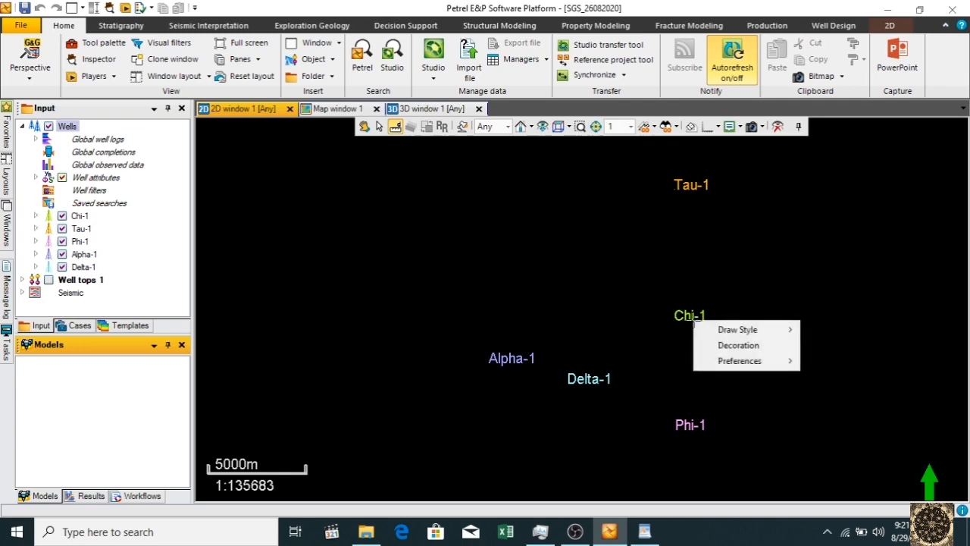
right_click(686, 319)
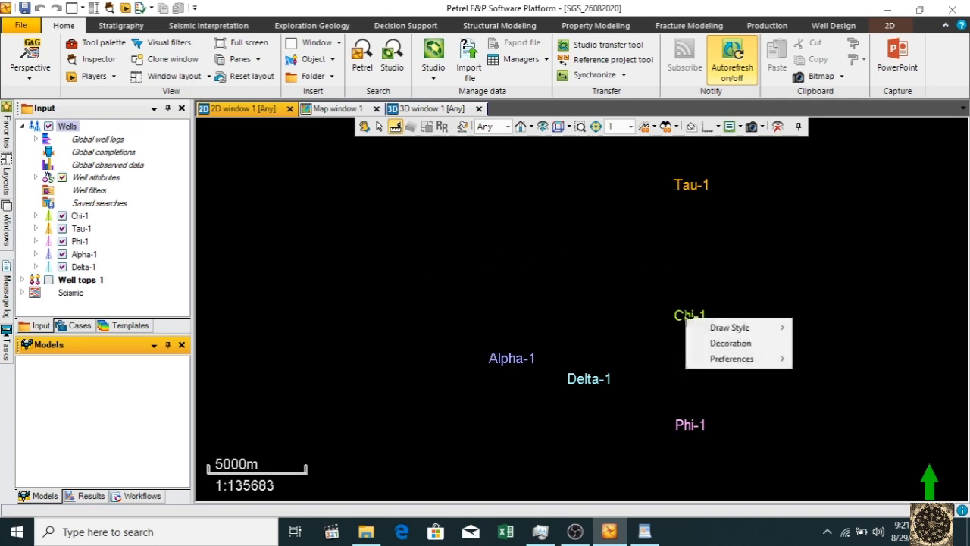
click(508, 361)
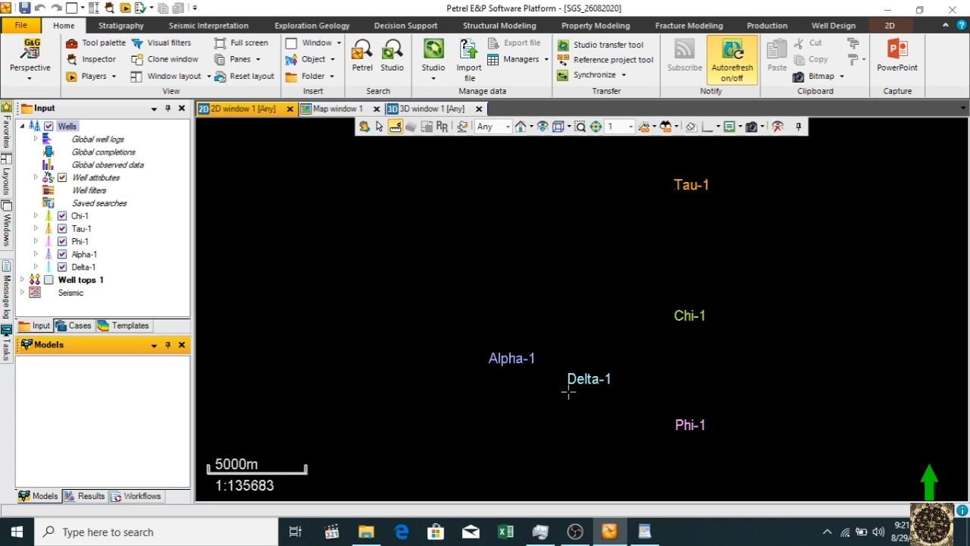
Turn on the symbol display for all wells in the Wells folder's style settings and apply it
right_click(65, 127)
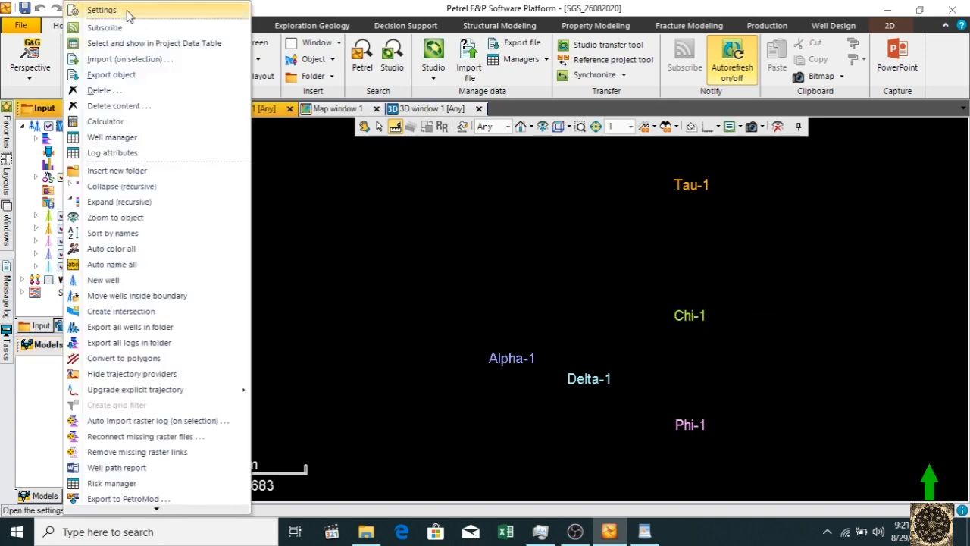
click(125, 9)
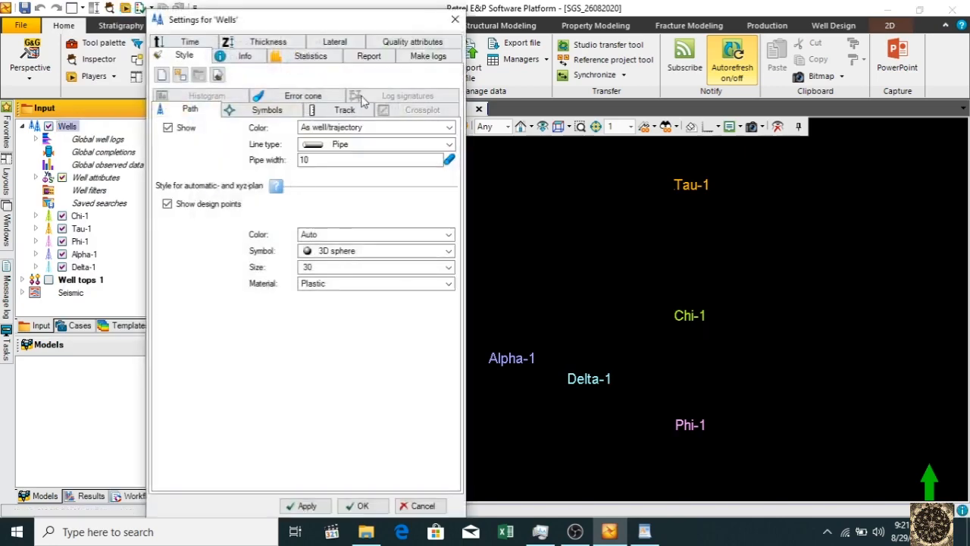
click(265, 111)
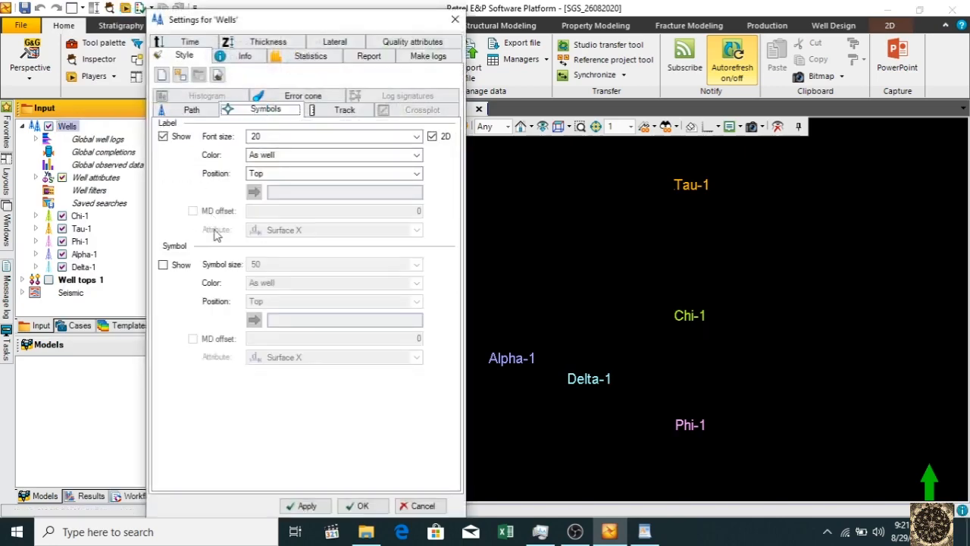
click(163, 264)
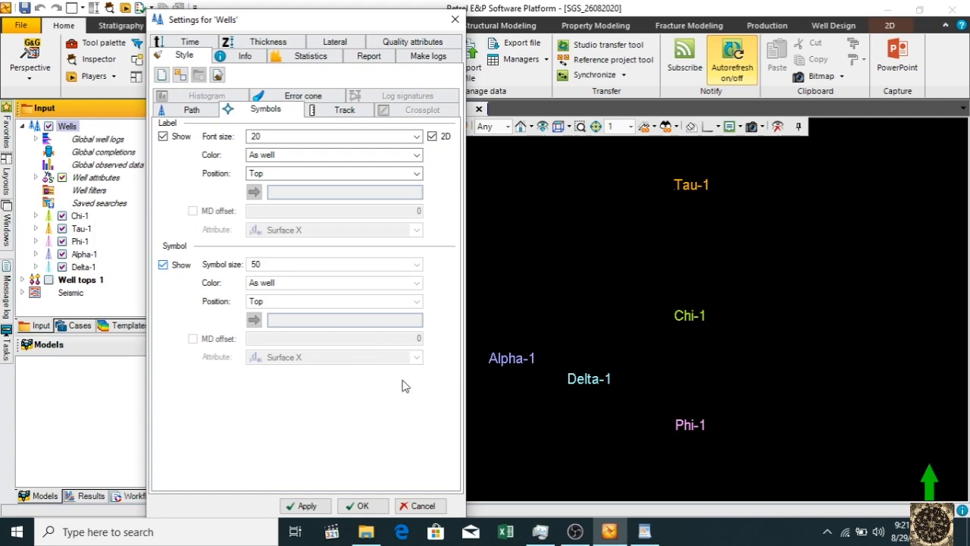
click(307, 506)
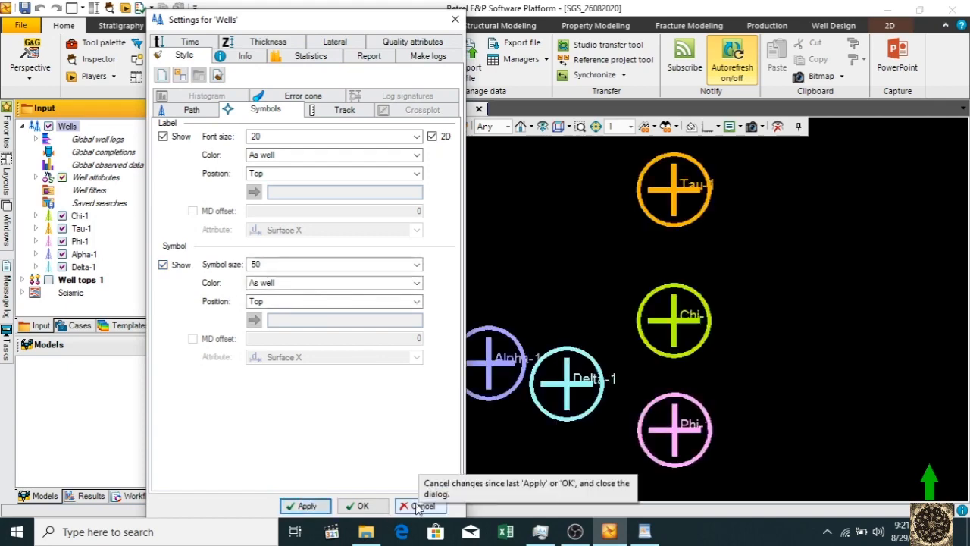
click(372, 506)
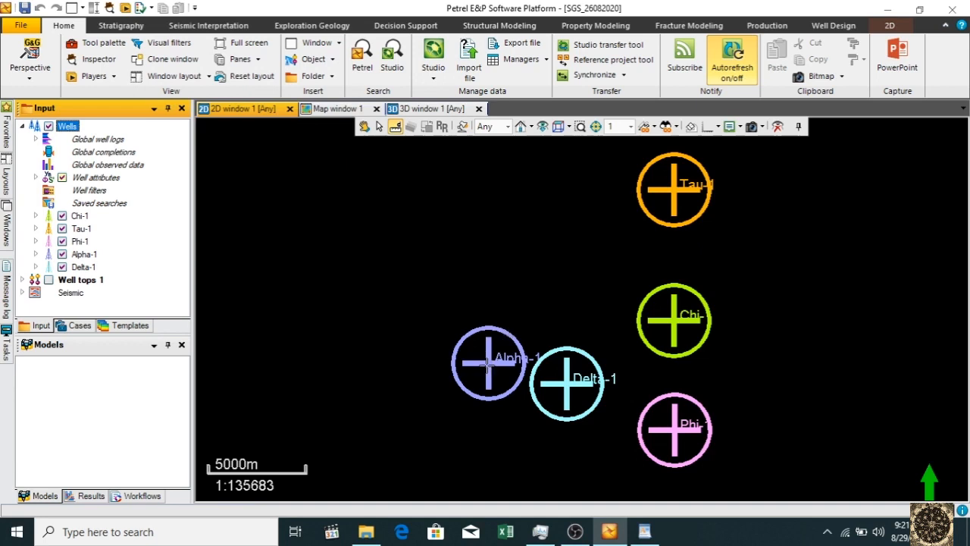
Measure the distance from Alpha-1 to Phi-1 in the 2D window and set the window's domain to TVD
mouse_move(488, 362)
mouse_down()
mouse_move(675, 416)
mouse_move(679, 431)
mouse_up()
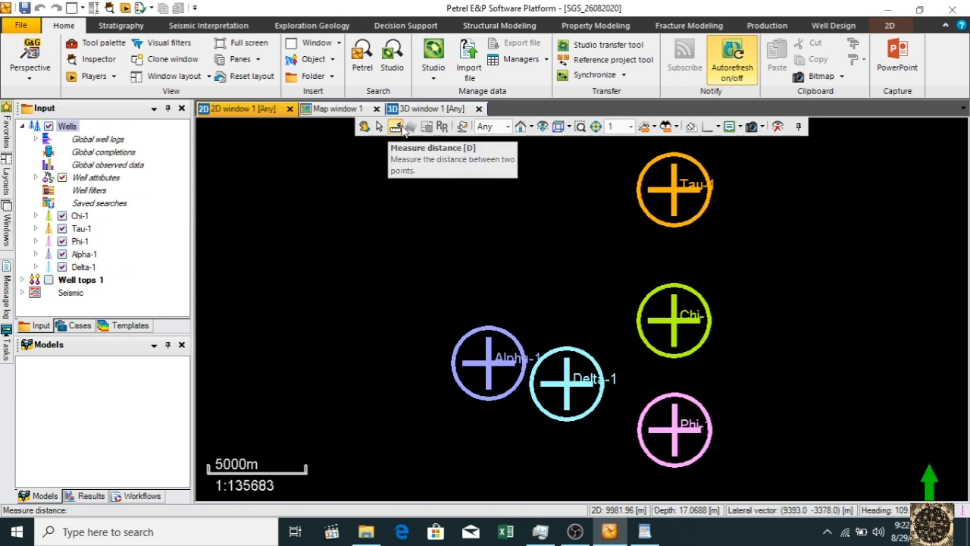
click(507, 127)
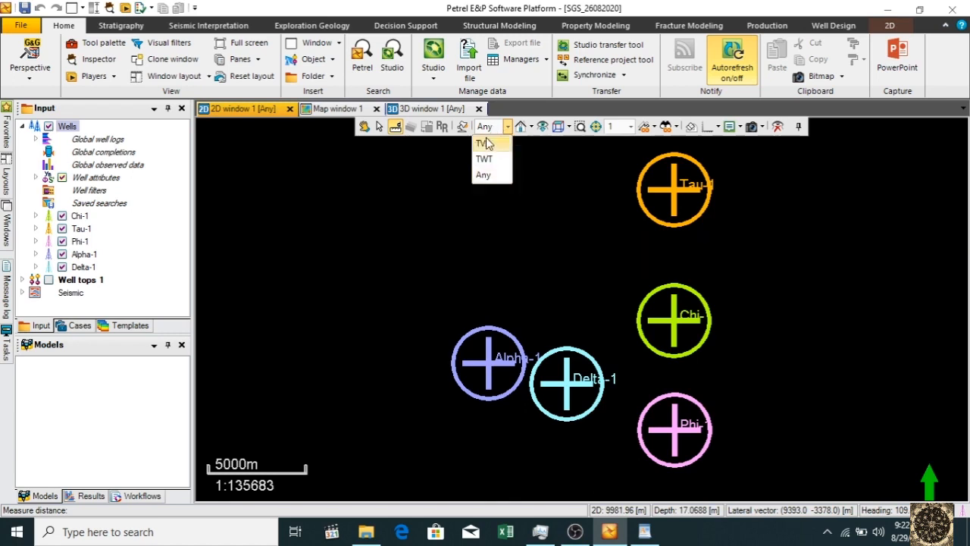
click(485, 143)
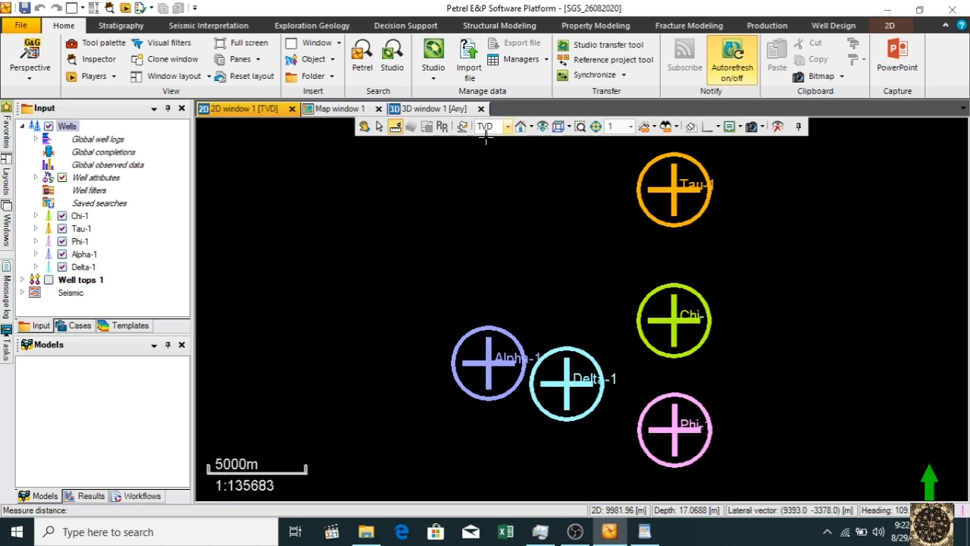
Switch the 2D window's domain to TWT and back to Any, fitting all wells in the view
click(506, 126)
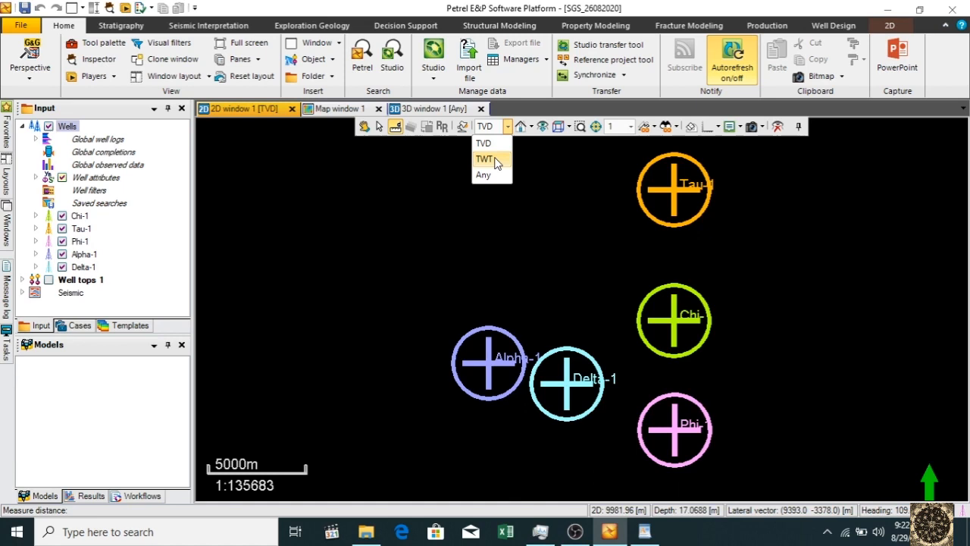
click(494, 159)
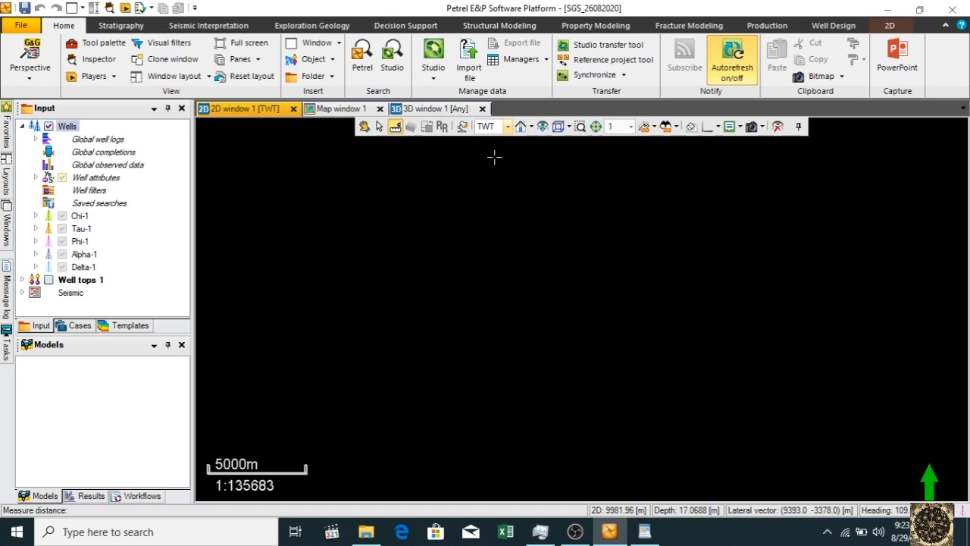
click(507, 127)
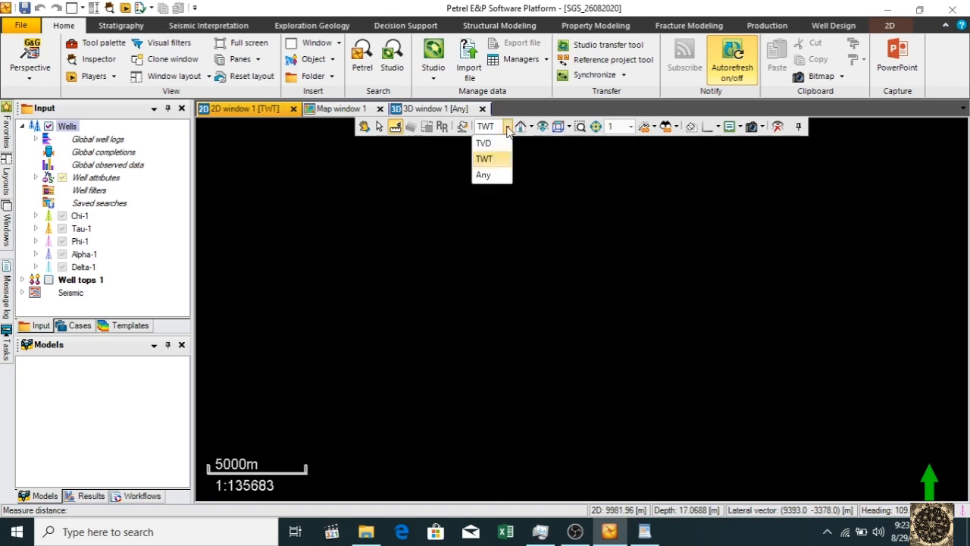
click(483, 176)
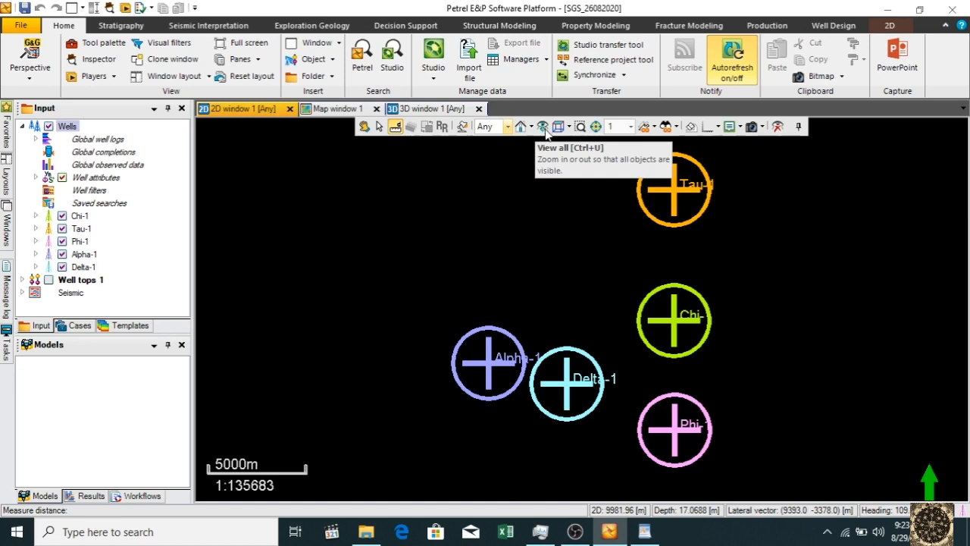
click(543, 127)
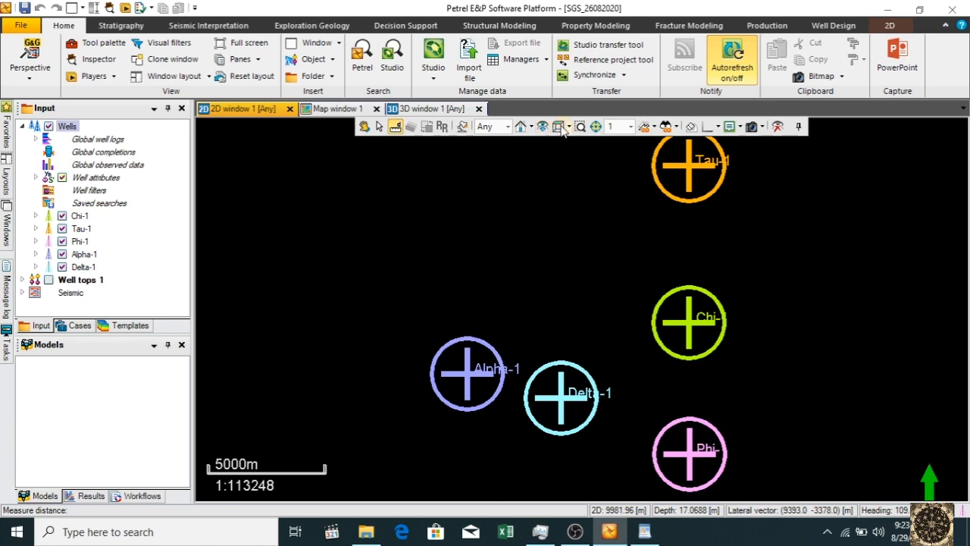
Examine the wells in 3D window 1 from the south, the west and above
click(569, 126)
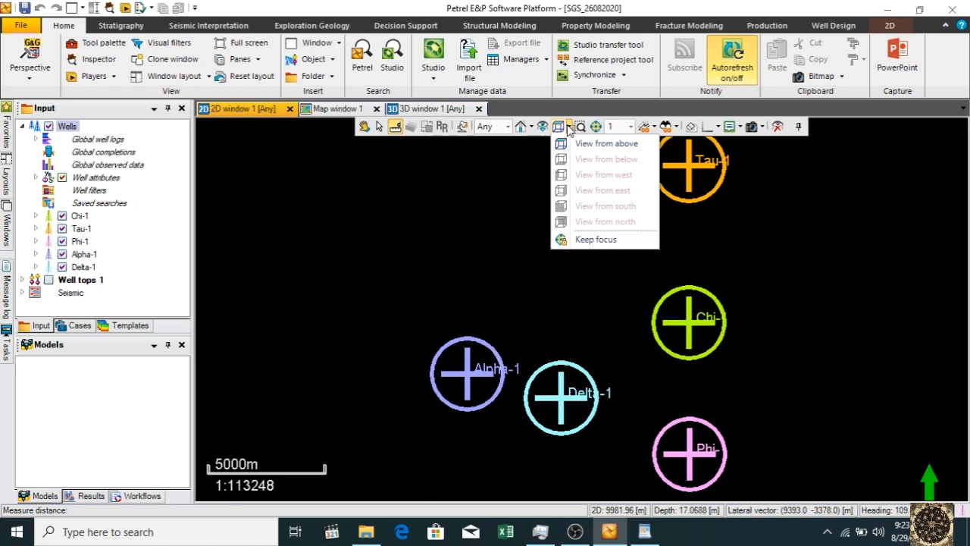
click(409, 110)
click(410, 110)
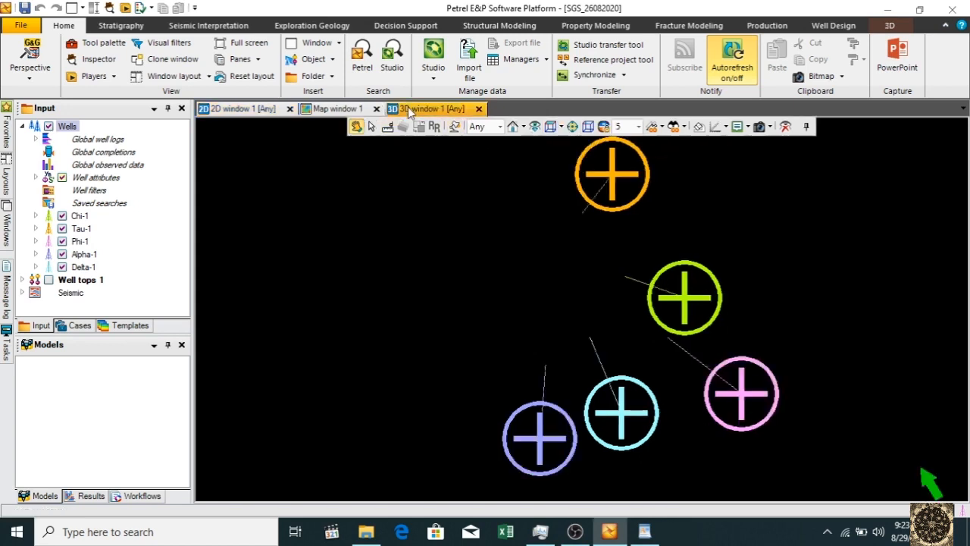
click(561, 126)
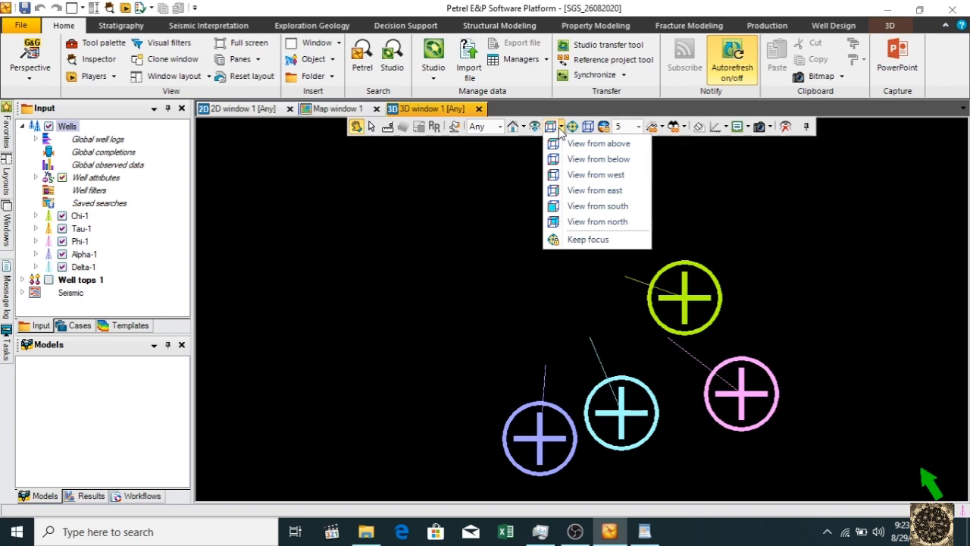
click(589, 206)
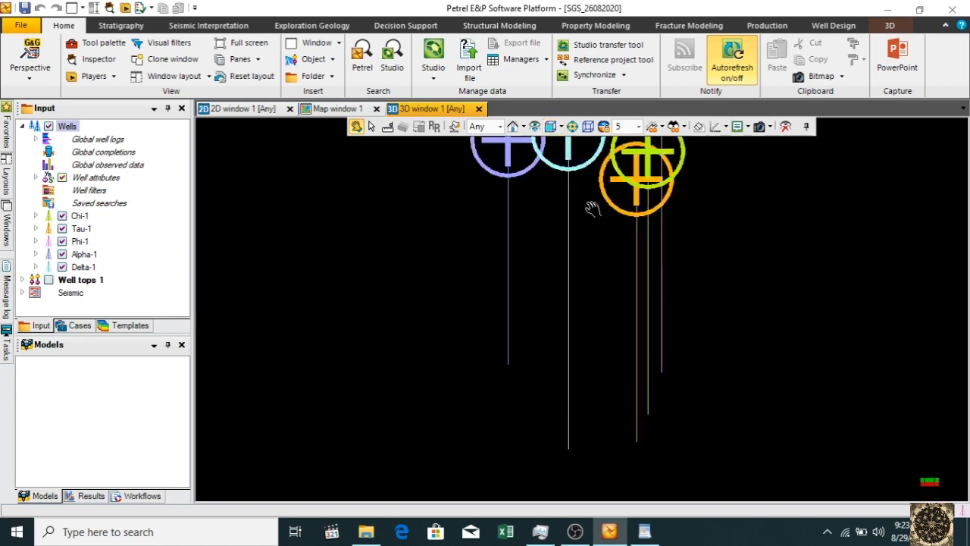
click(560, 127)
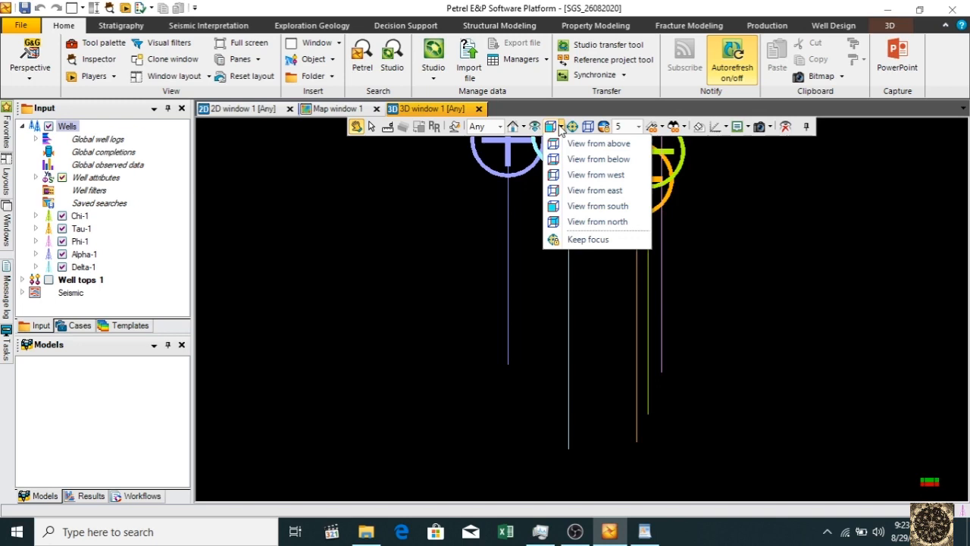
click(583, 175)
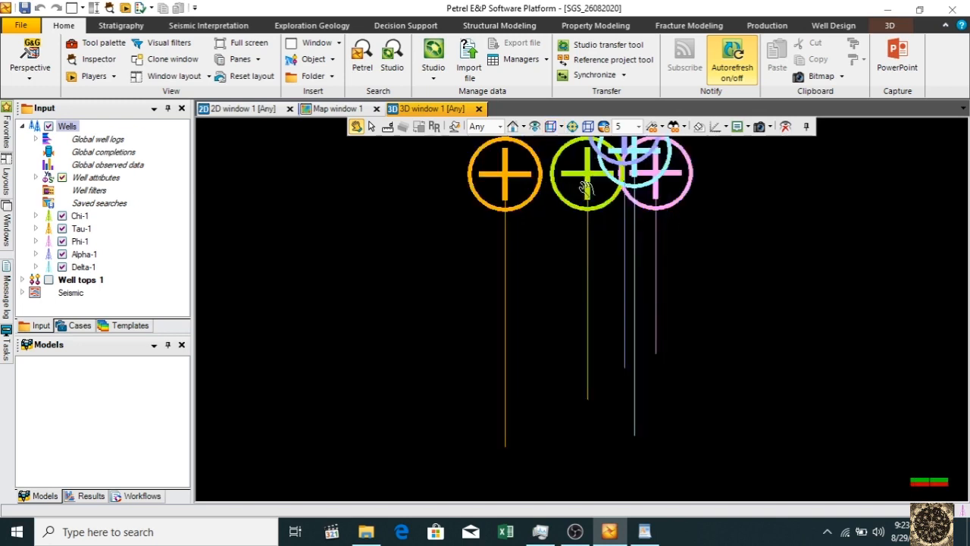
click(561, 127)
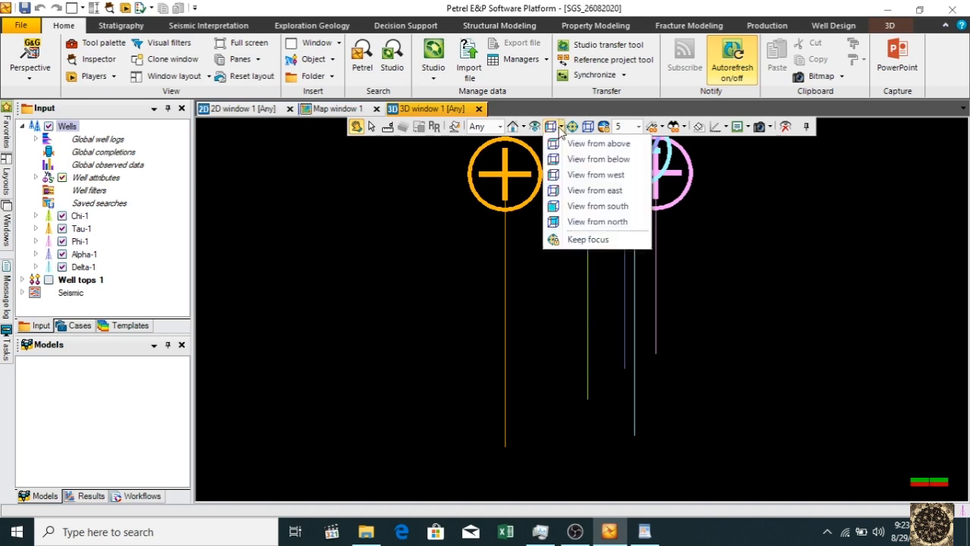
click(576, 145)
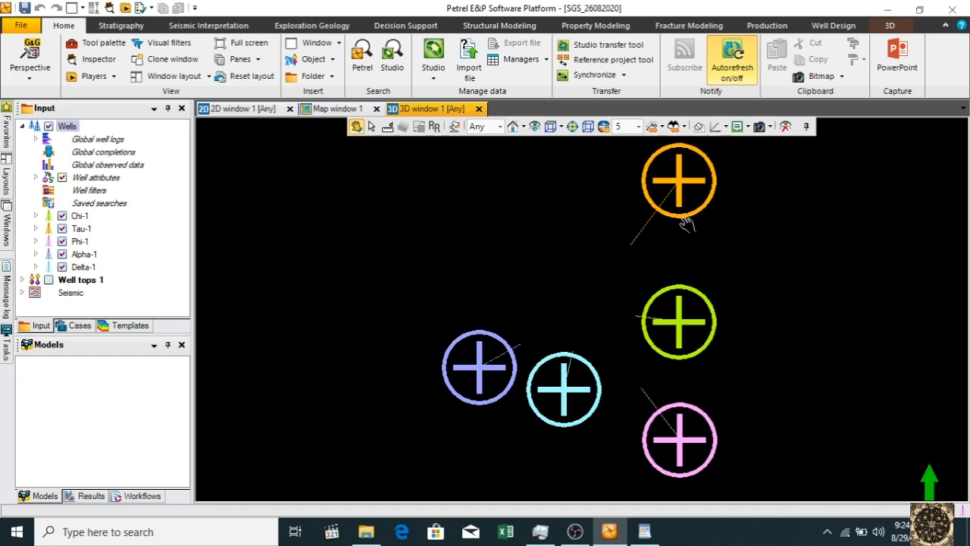
Switch the 3D window to orthographic projection, rotate the wells for comparison, and restore perspective projection
click(591, 128)
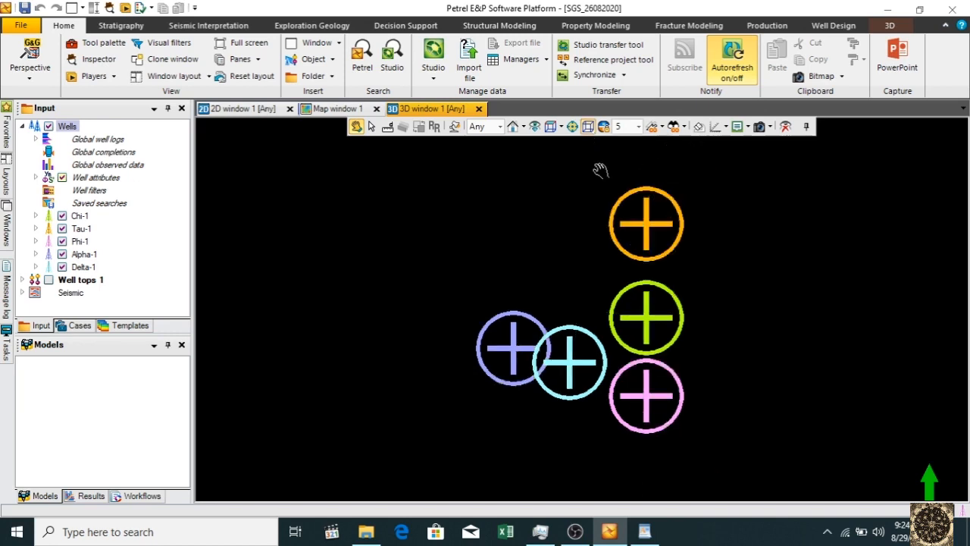
mouse_move(660, 280)
mouse_down()
mouse_move(665, 253)
mouse_move(667, 265)
mouse_up()
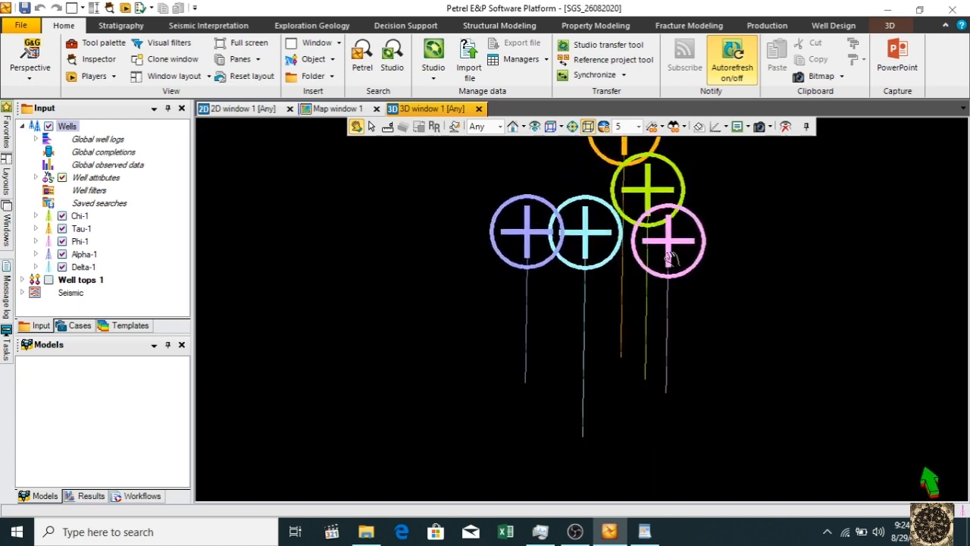
click(588, 126)
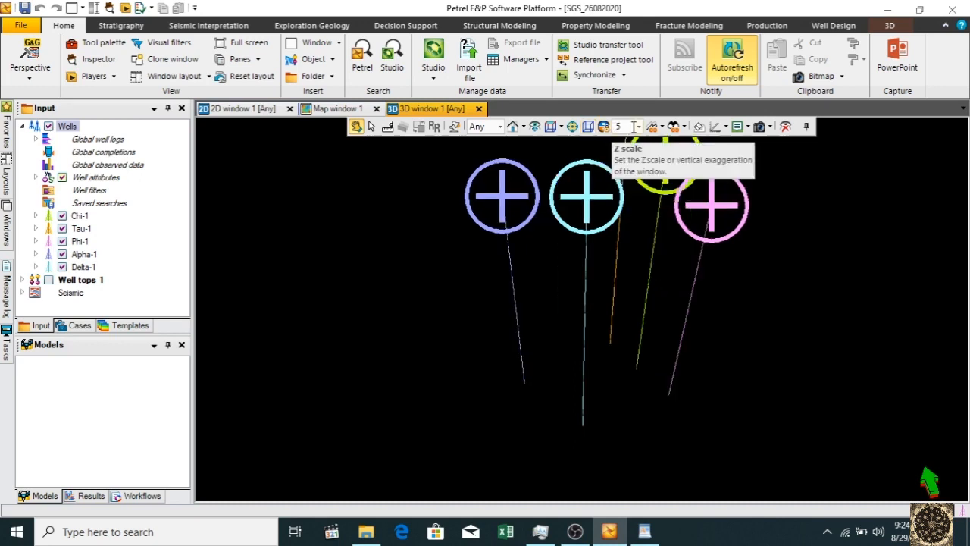
Set the 3D window's Z scale to 25 and inspect the vertically exaggerated well paths from different angles
drag(630, 276, 619, 223)
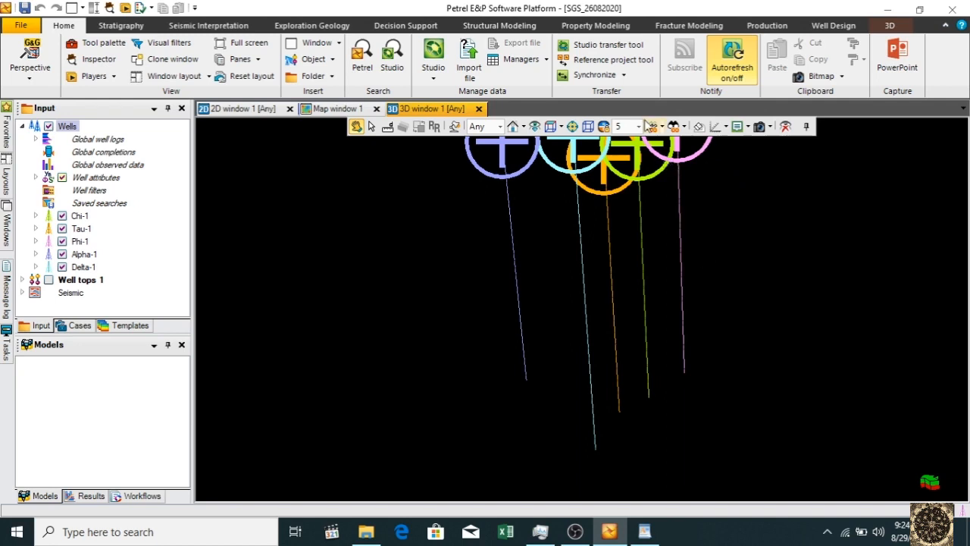
click(639, 127)
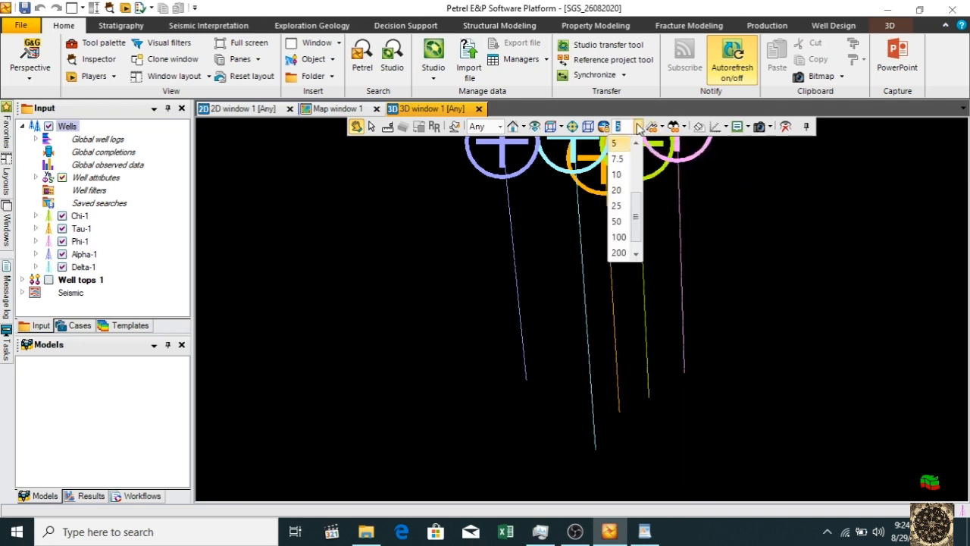
click(617, 206)
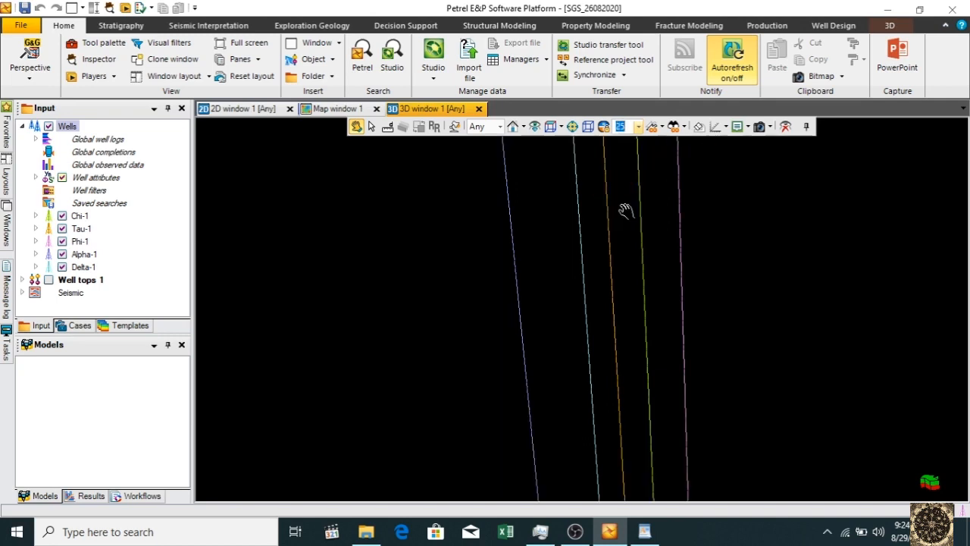
mouse_move(698, 295)
mouse_down()
mouse_move(693, 253)
mouse_move(691, 301)
mouse_up()
drag(690, 300, 564, 343)
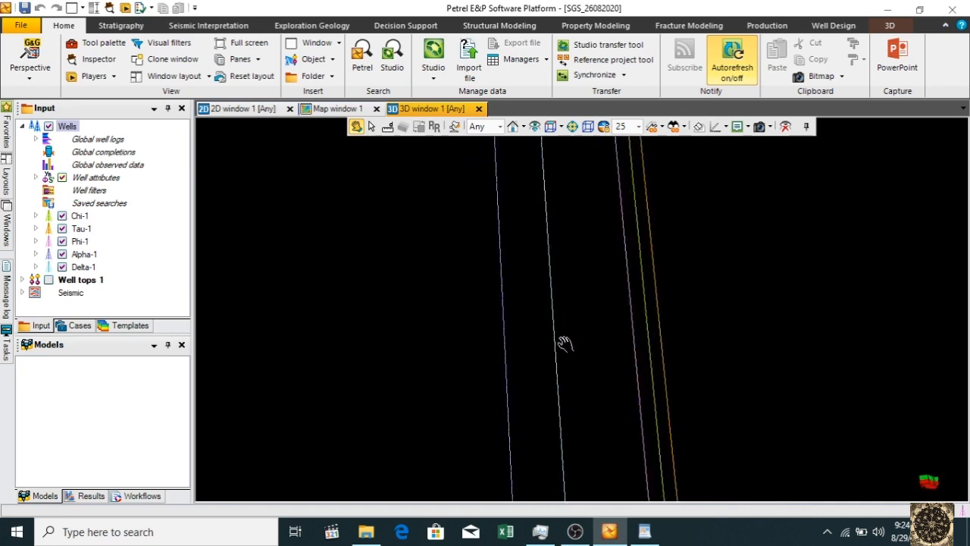
Set the 3D window's Z scale to 4
click(639, 126)
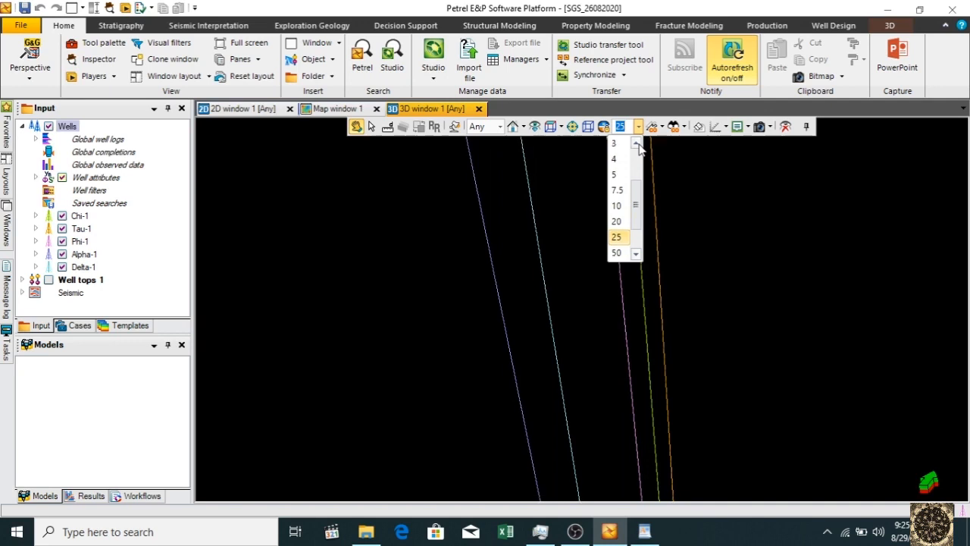
click(637, 144)
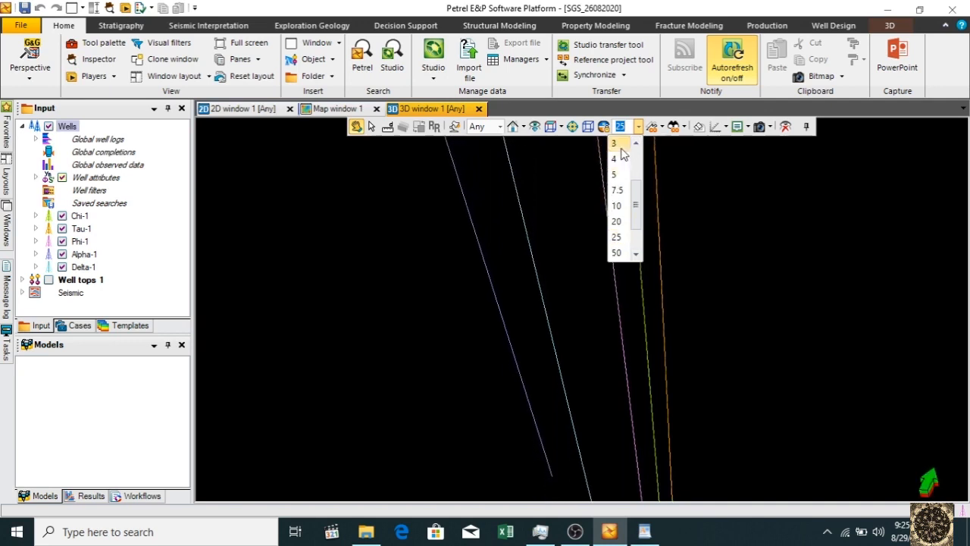
click(615, 158)
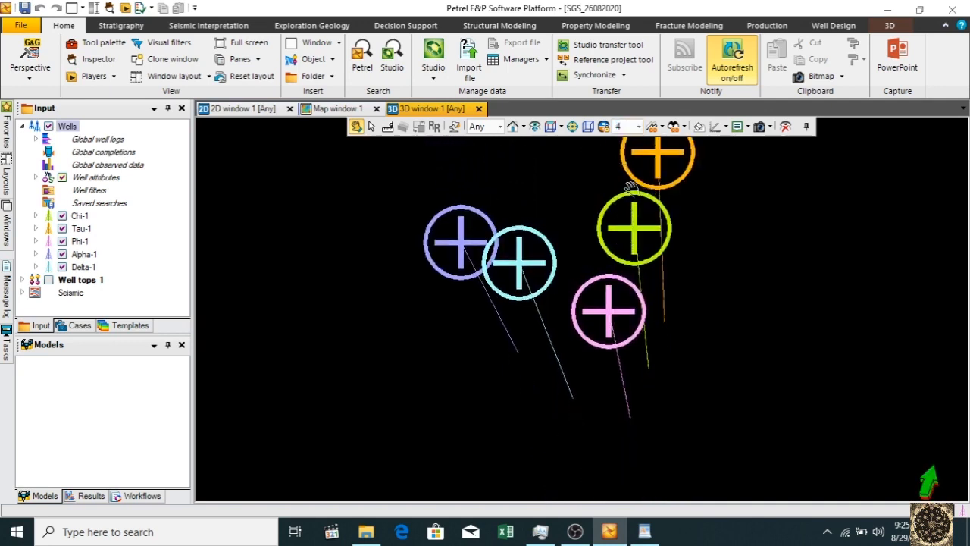
drag(685, 281, 581, 319)
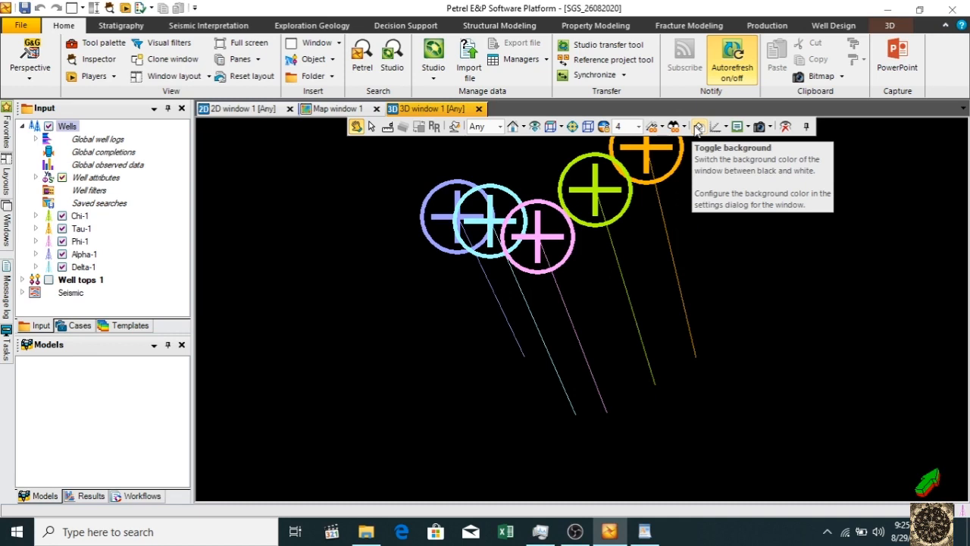
Toggle the 3D window's background to white and back to black, and display the axis around the wells
click(698, 128)
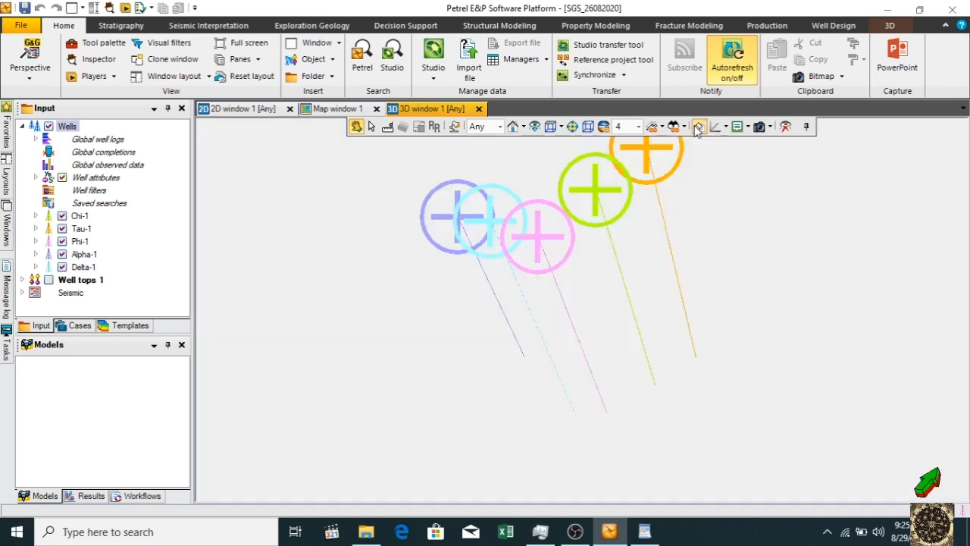
click(697, 127)
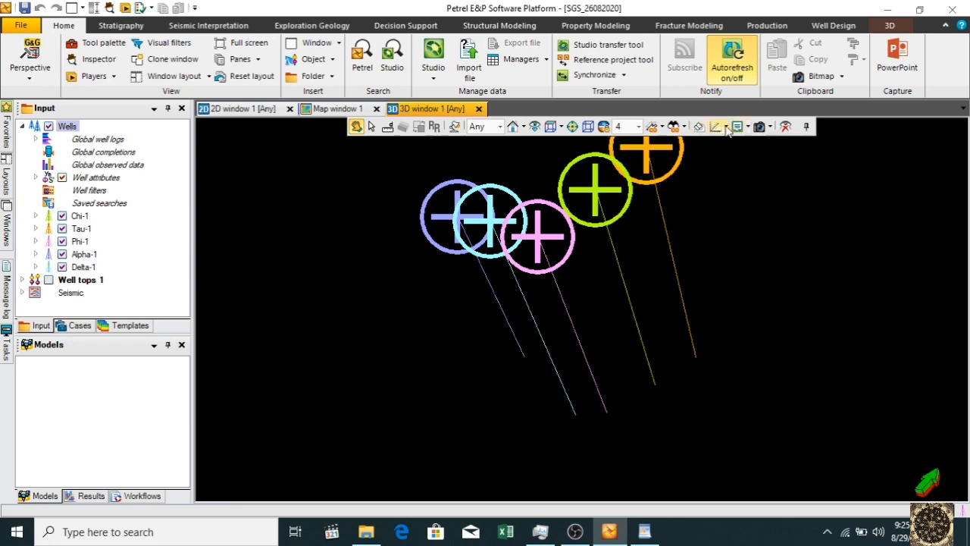
click(726, 128)
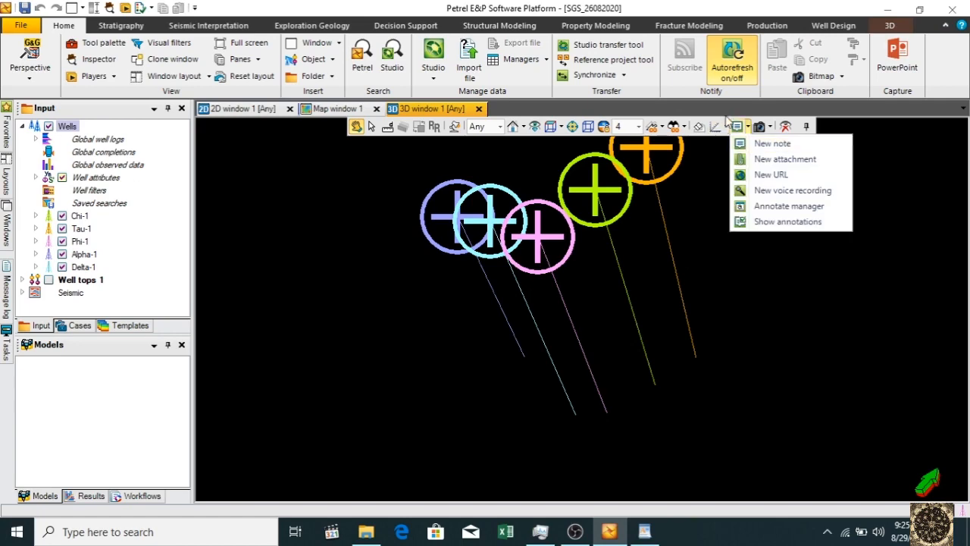
click(737, 144)
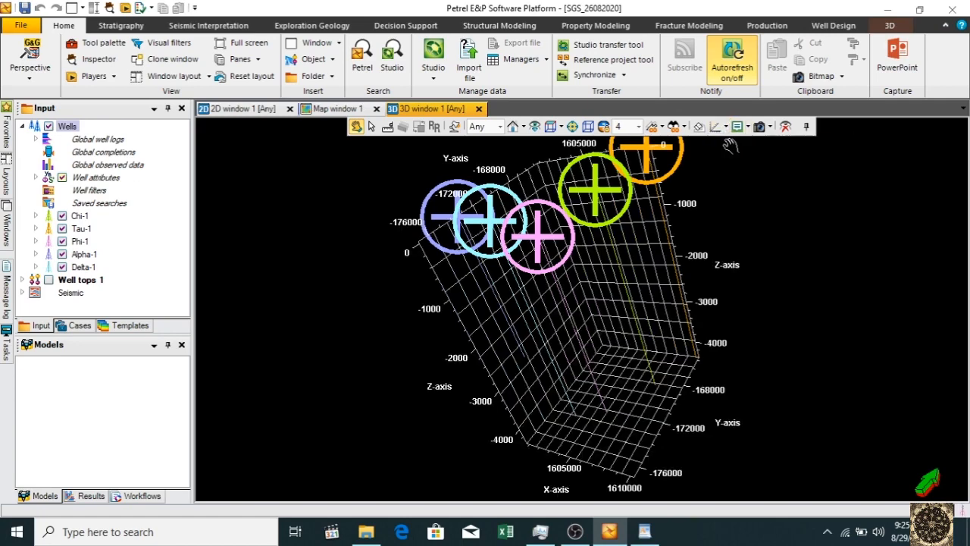
drag(650, 326, 605, 416)
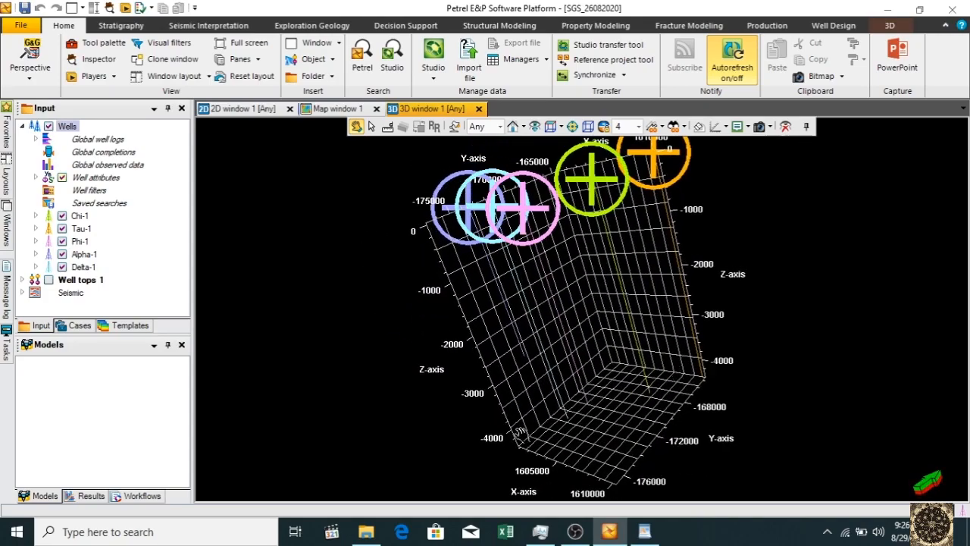
drag(477, 337, 495, 384)
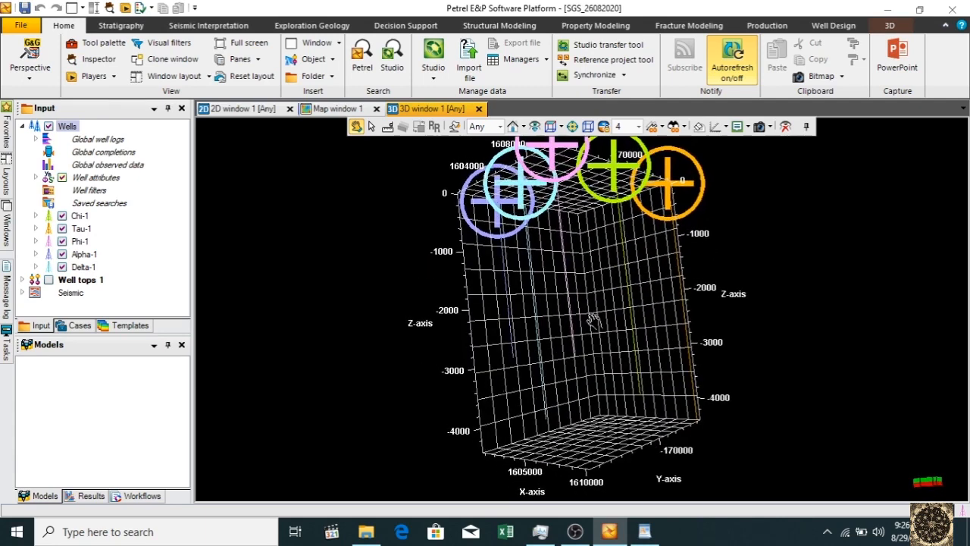
drag(642, 290, 663, 340)
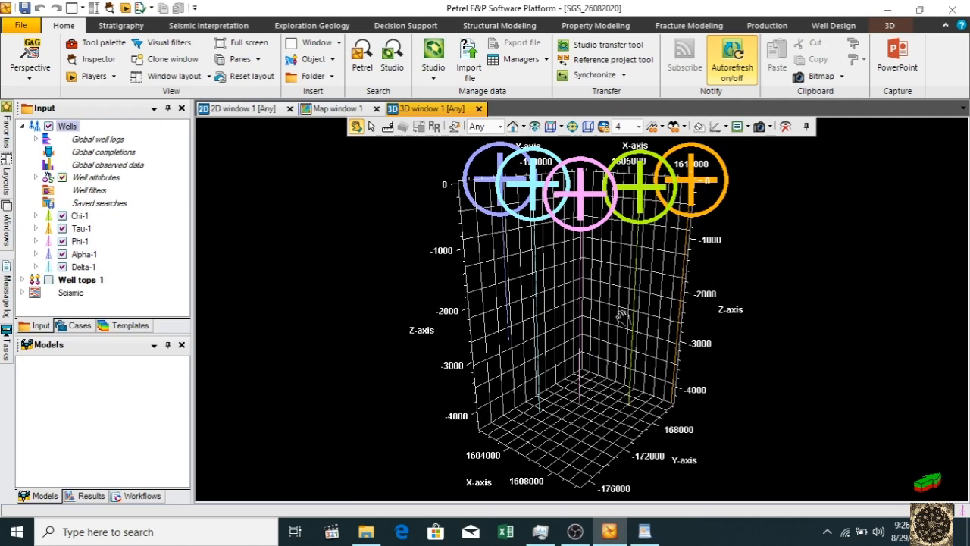
drag(625, 284, 581, 336)
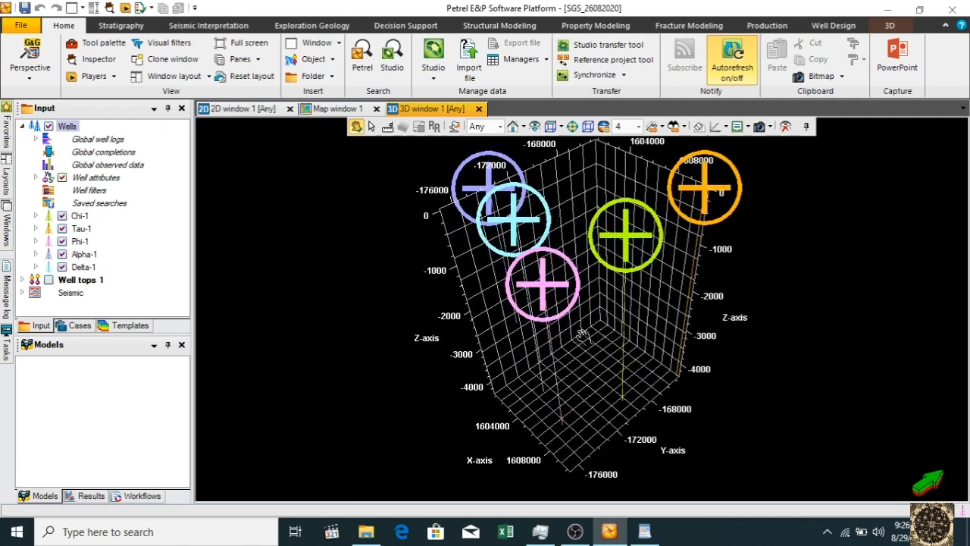
Attach a new note reading "abc" to the upper part of well Chi-1's path in the 3D window
click(724, 127)
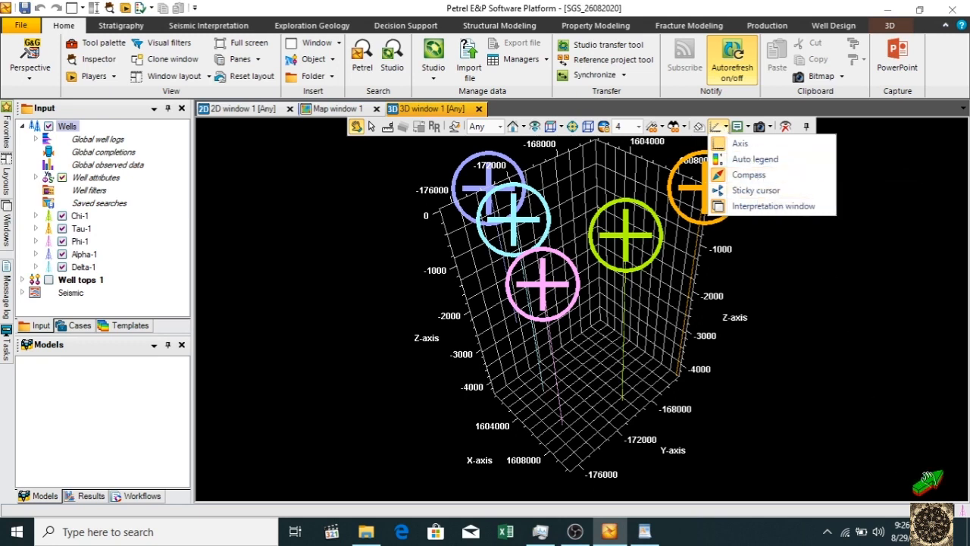
click(747, 127)
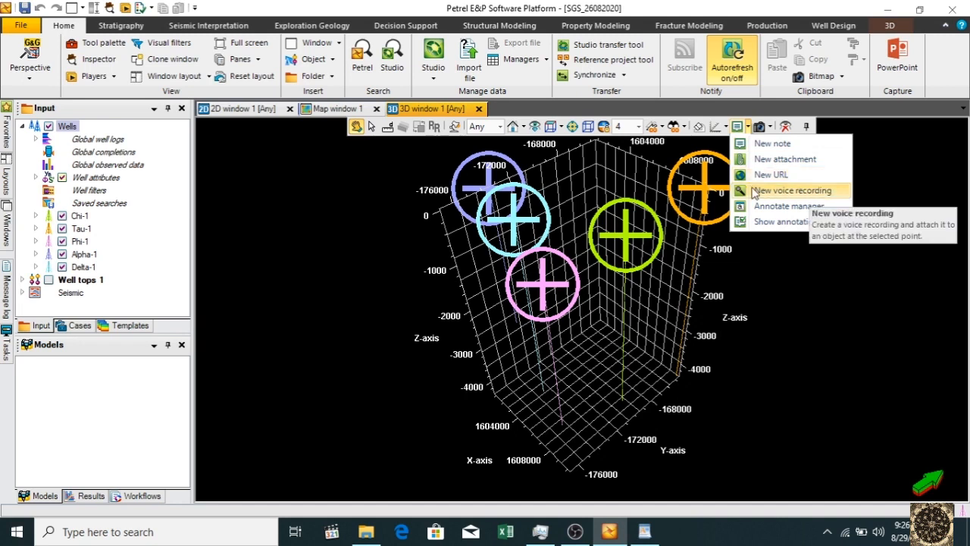
click(788, 144)
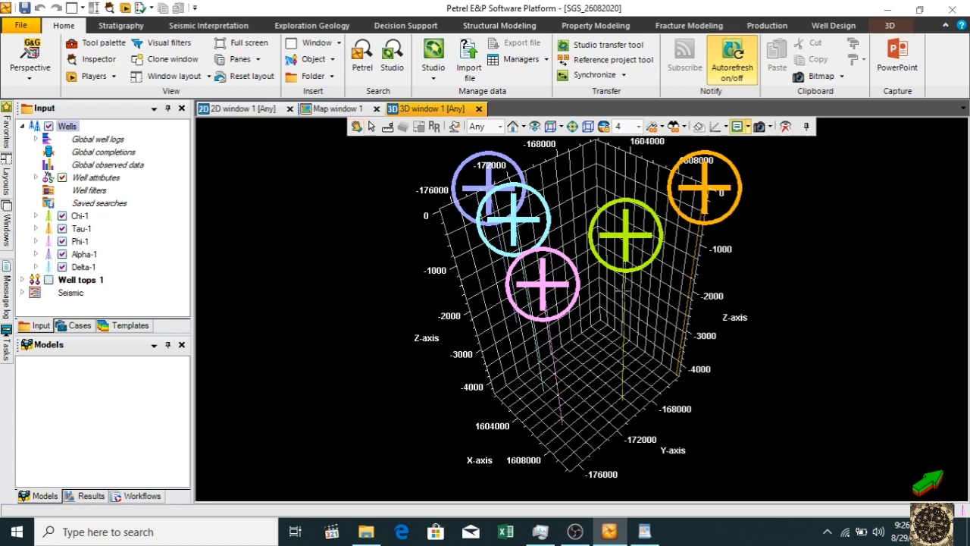
click(623, 287)
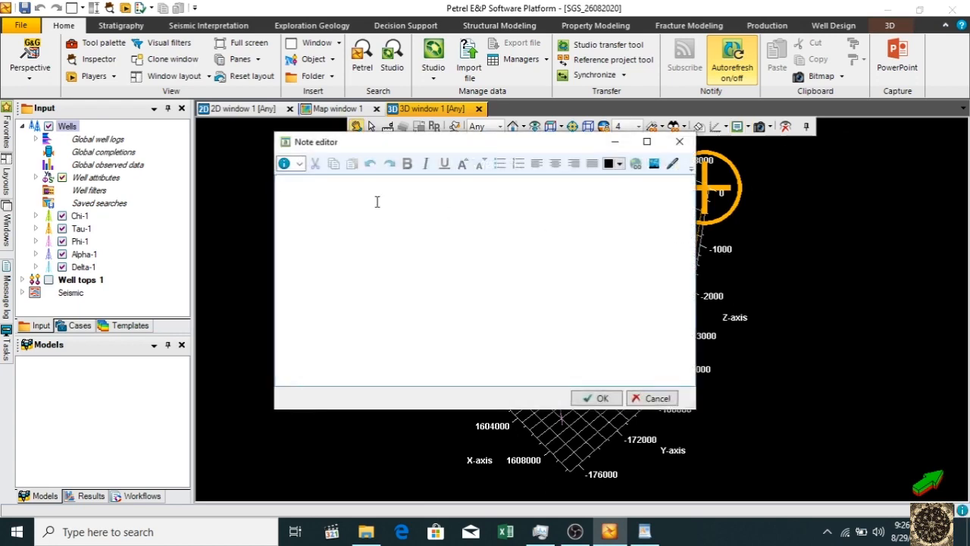
text(abc)
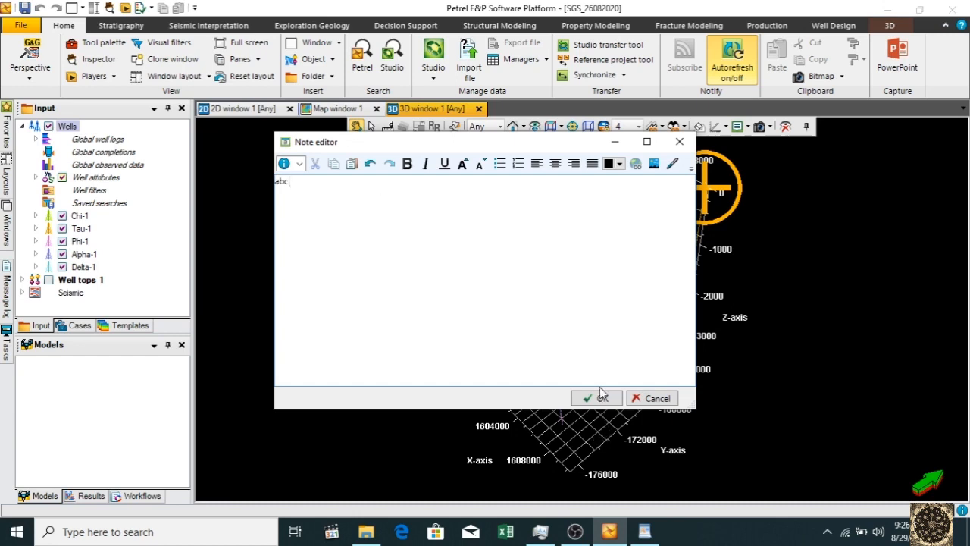
click(598, 398)
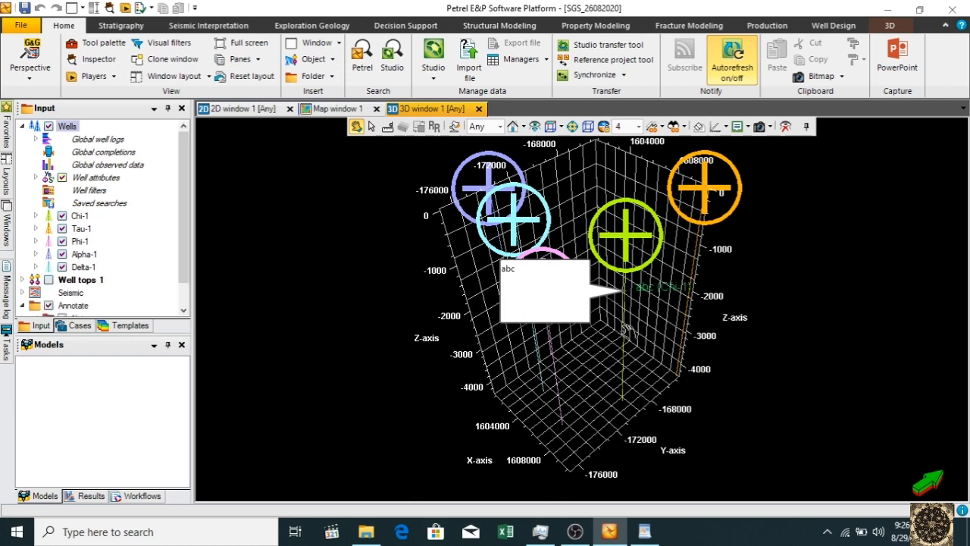
Select the "abc" note on well Chi-1 in the 3D window and delete it
mouse_move(540, 287)
click(371, 125)
click(658, 292)
click(520, 282)
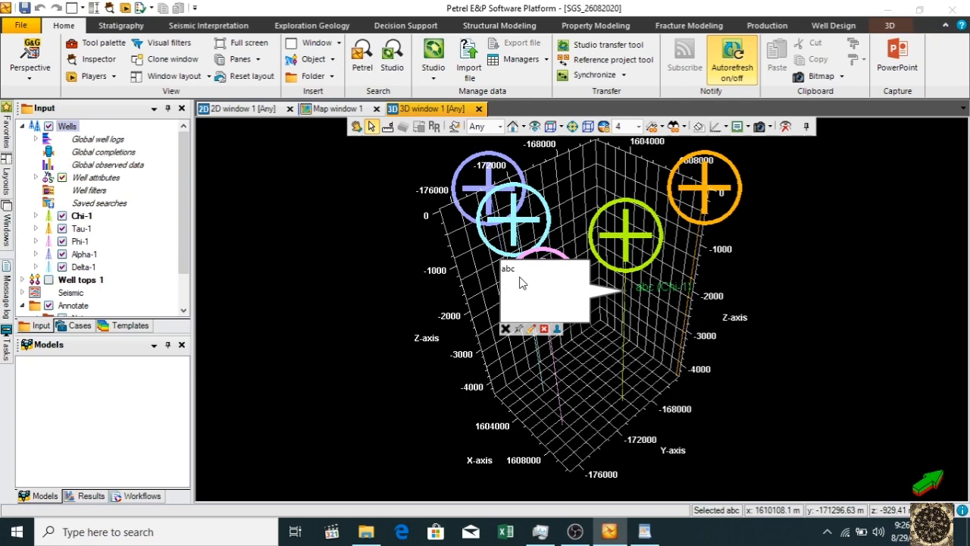
click(544, 329)
click(526, 320)
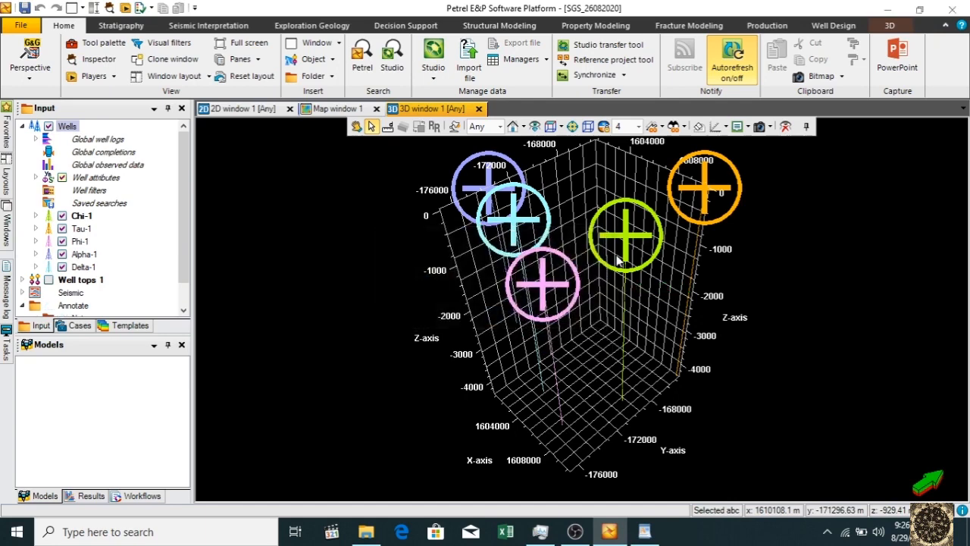
Examine the file types offered for exporting the 3D window's graphic, and cancel the export
click(771, 129)
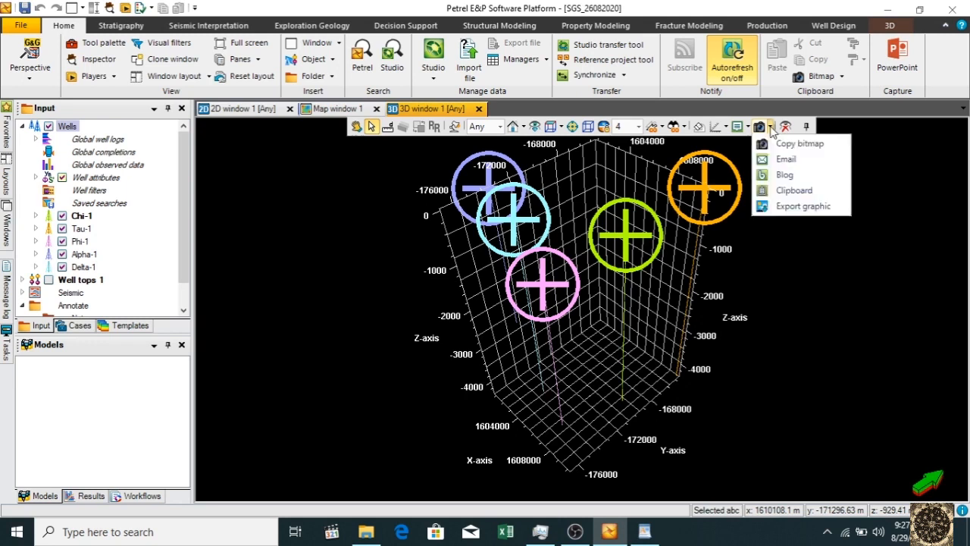
click(797, 206)
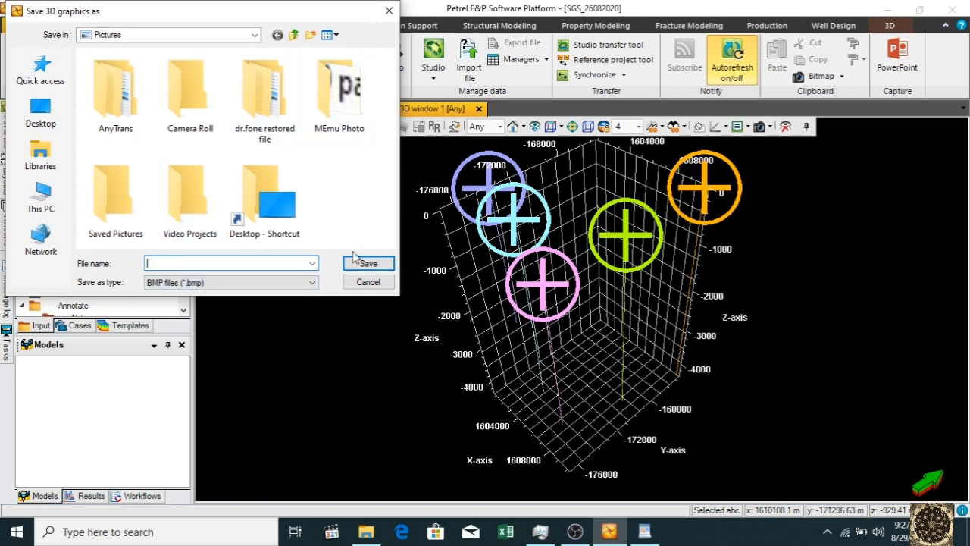
click(286, 283)
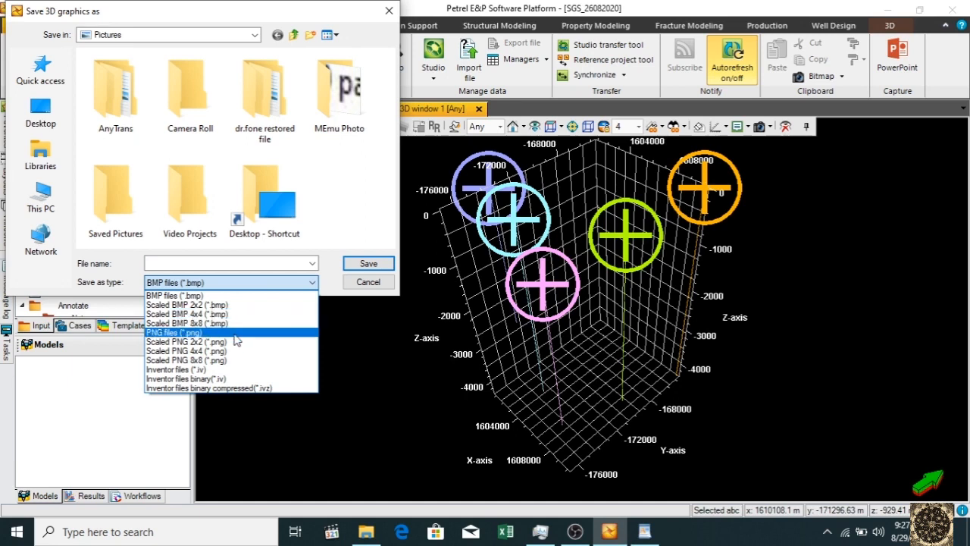
click(388, 287)
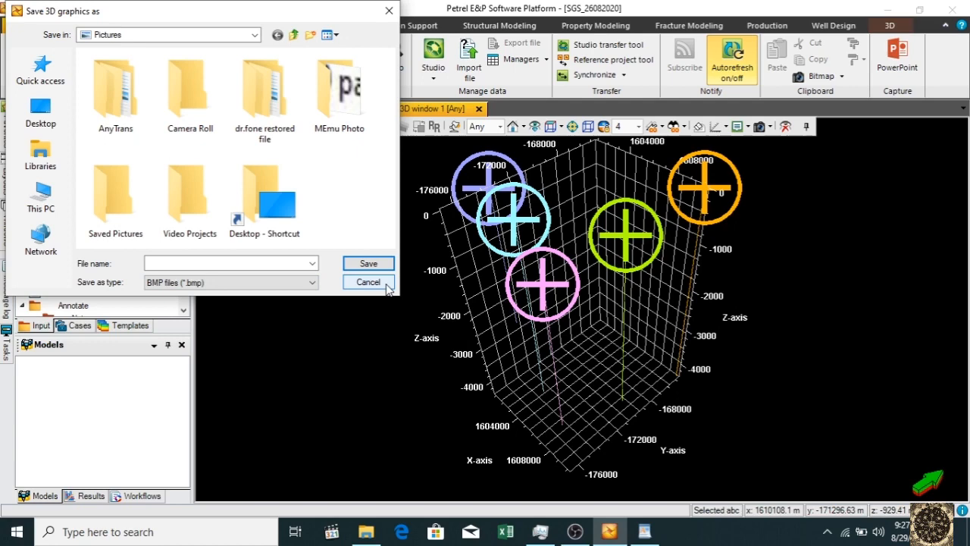
click(387, 287)
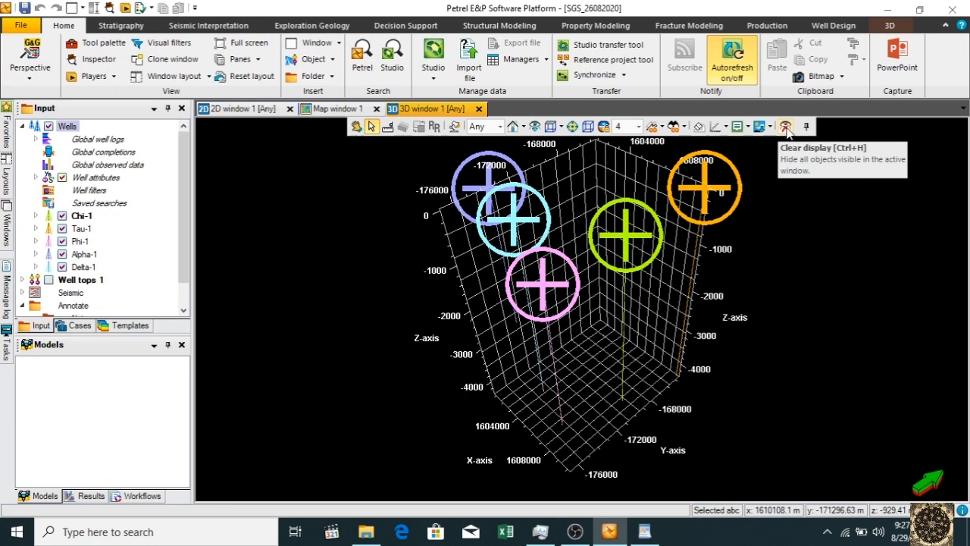
Clear all objects from the 3D window's display and show all wells again
click(785, 127)
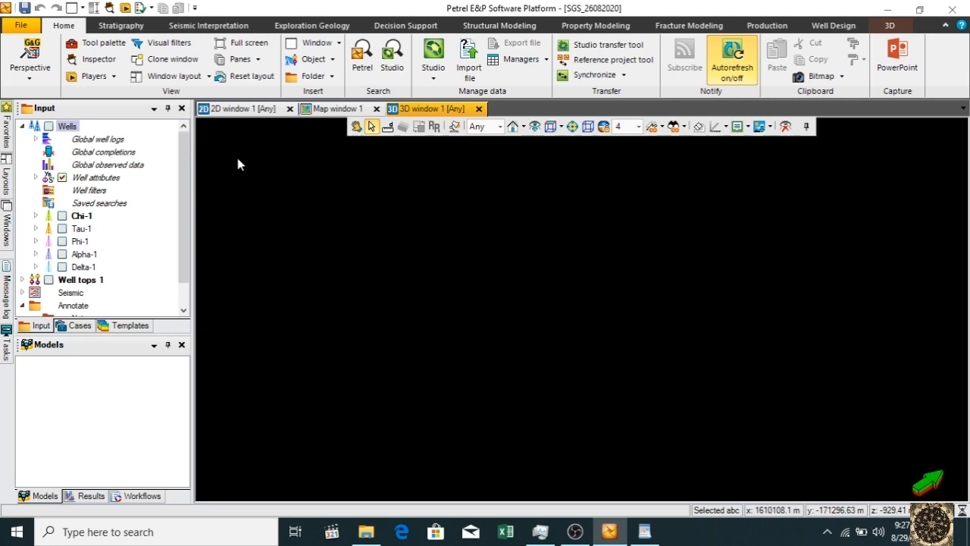
click(49, 126)
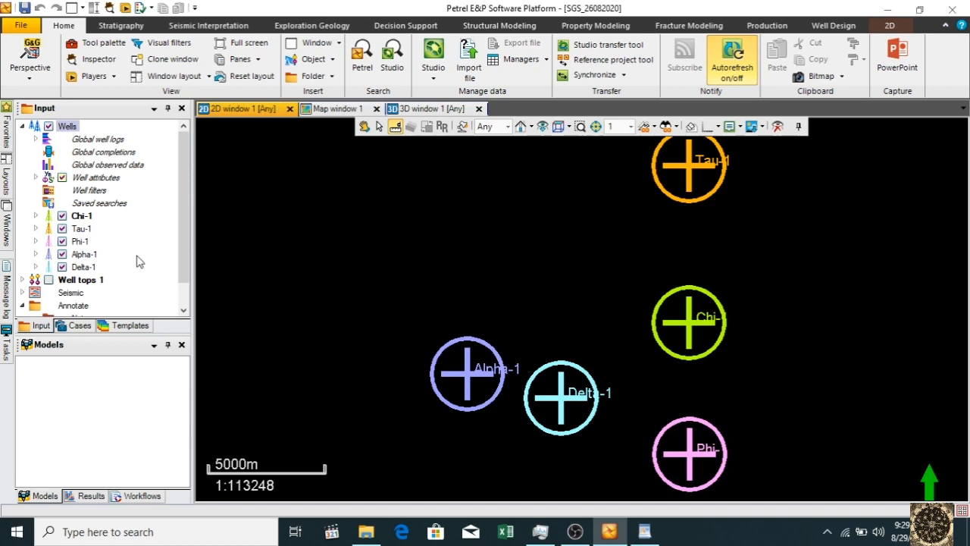
Select well Delta-1 and open the Deviation Surveys folder of the Wells data in File Explorer
click(85, 268)
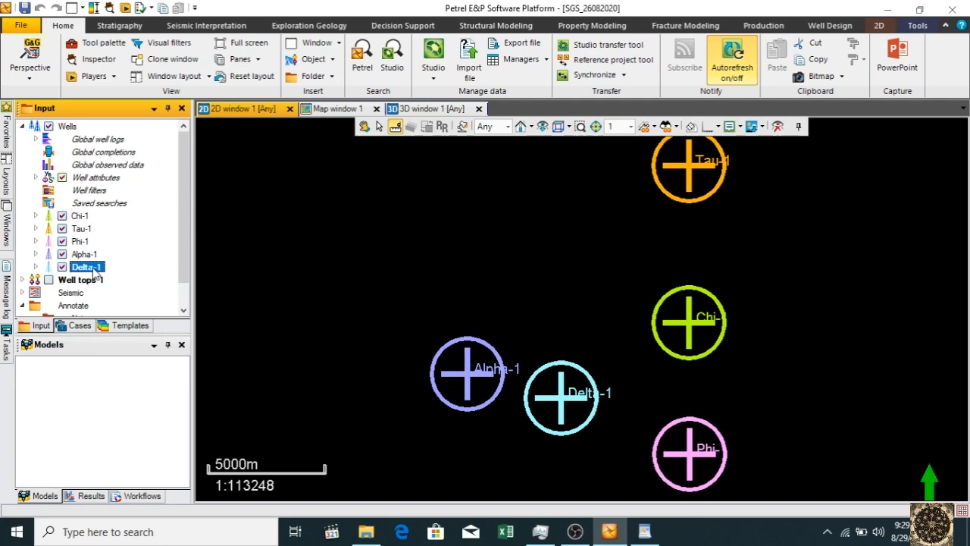
click(366, 531)
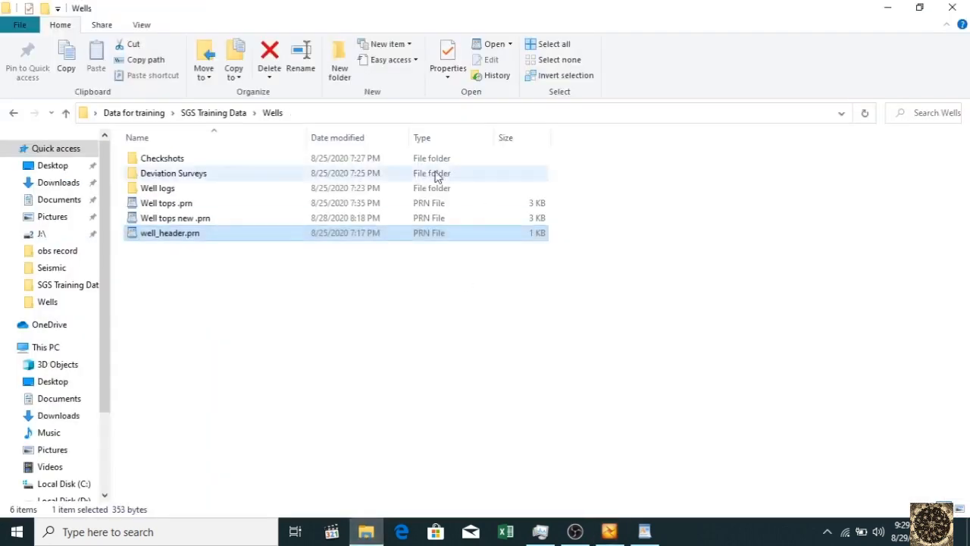
double_click(211, 172)
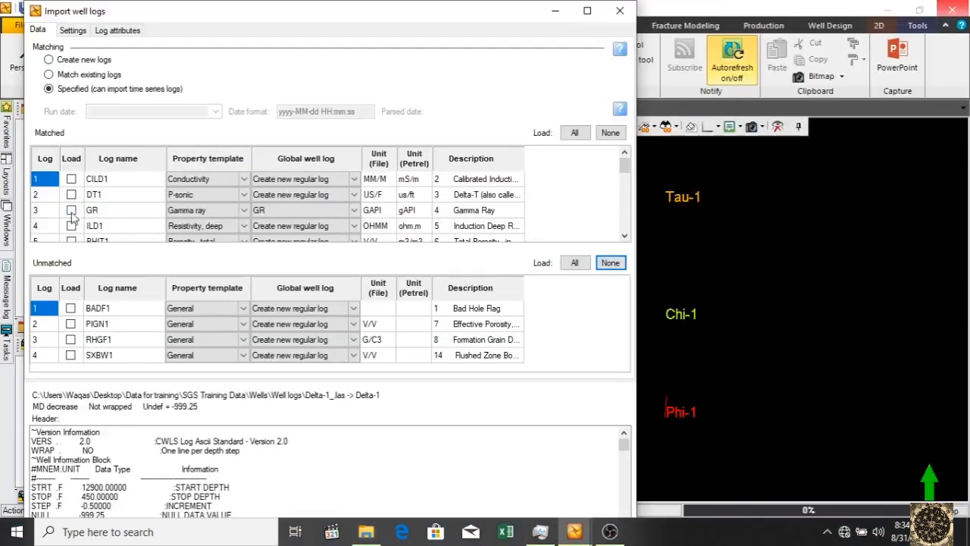
Import only the GR log from the Delta-1 LAS file, with the Gamma ray template and global well log GR
click(71, 211)
click(282, 212)
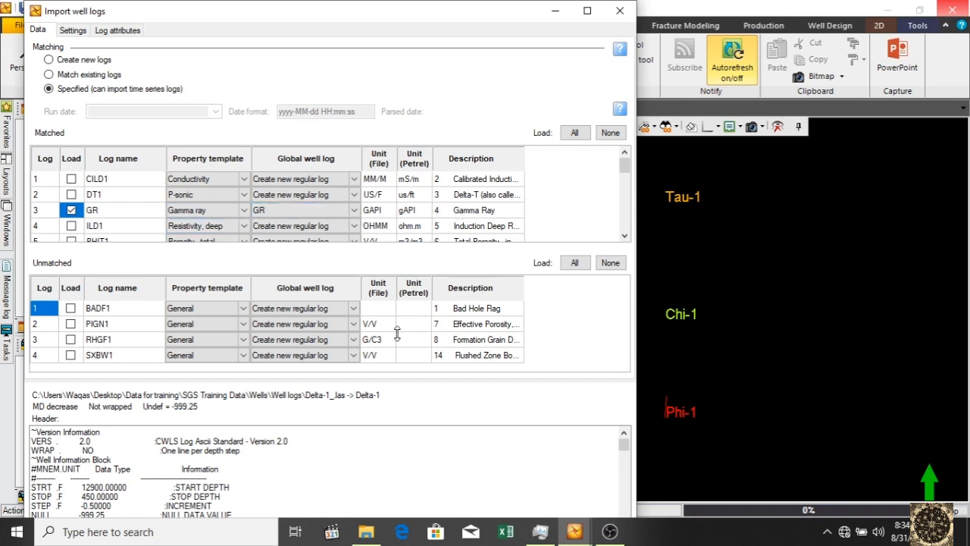
scroll(373, 447, down, 10)
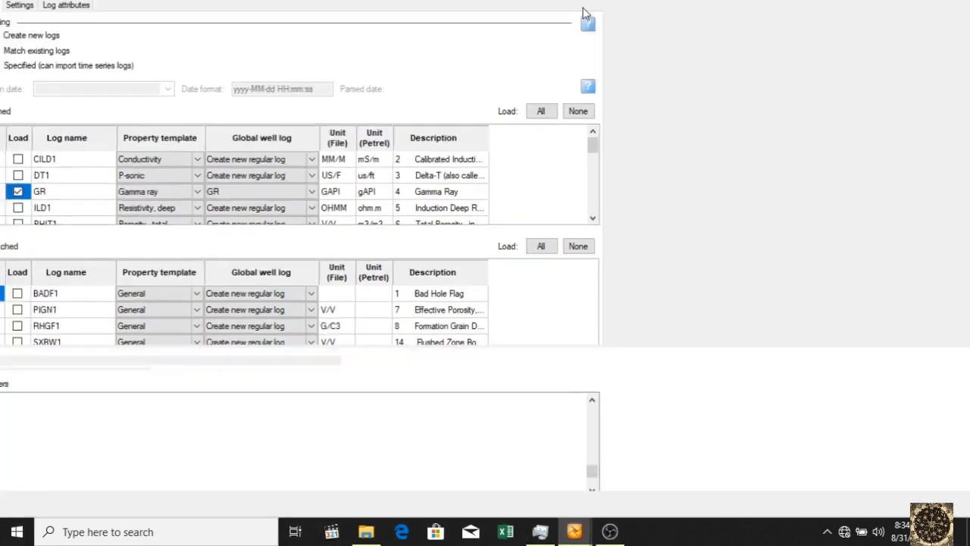
click(586, 10)
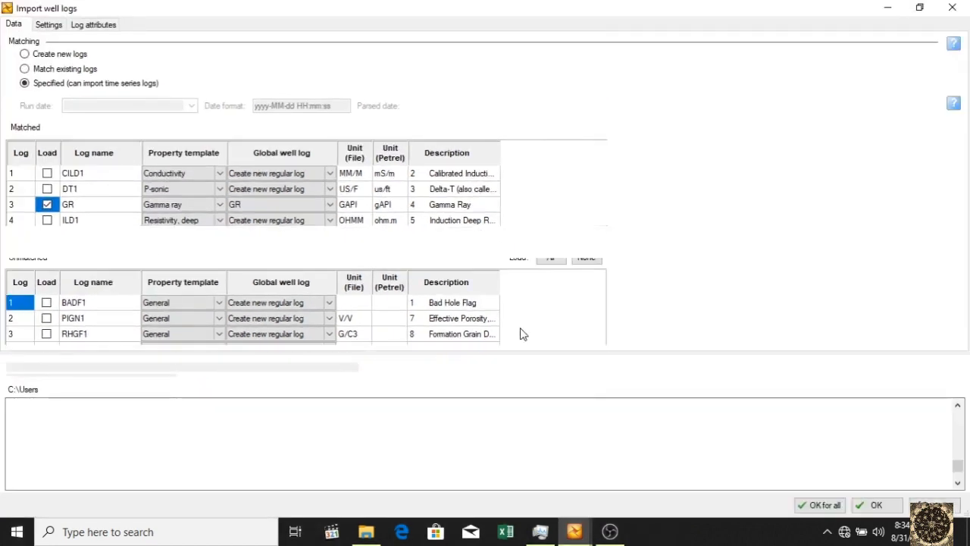
click(875, 505)
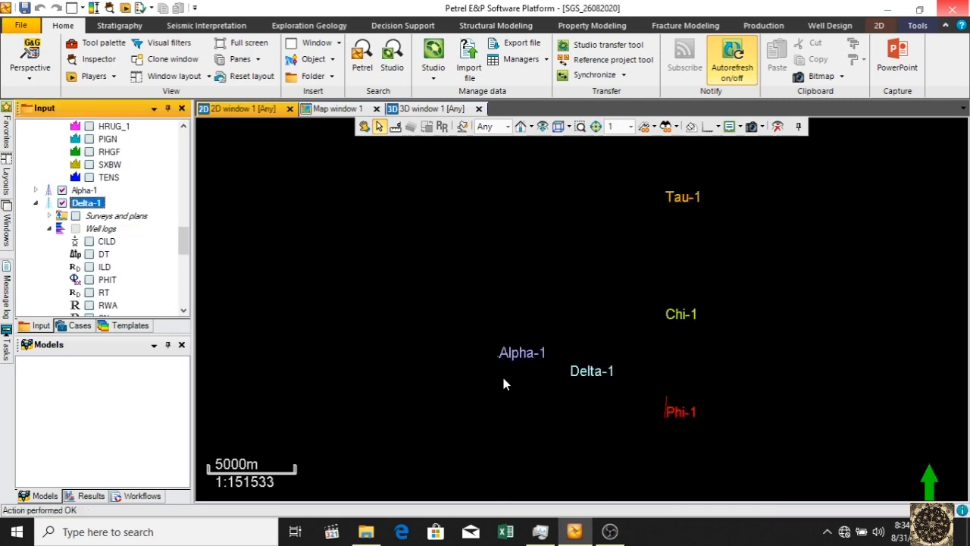
Open the spreadsheet of well Delta-1's GR log, examine its gamma values at the deepest measured depths, and close it without changes
drag(184, 241, 187, 295)
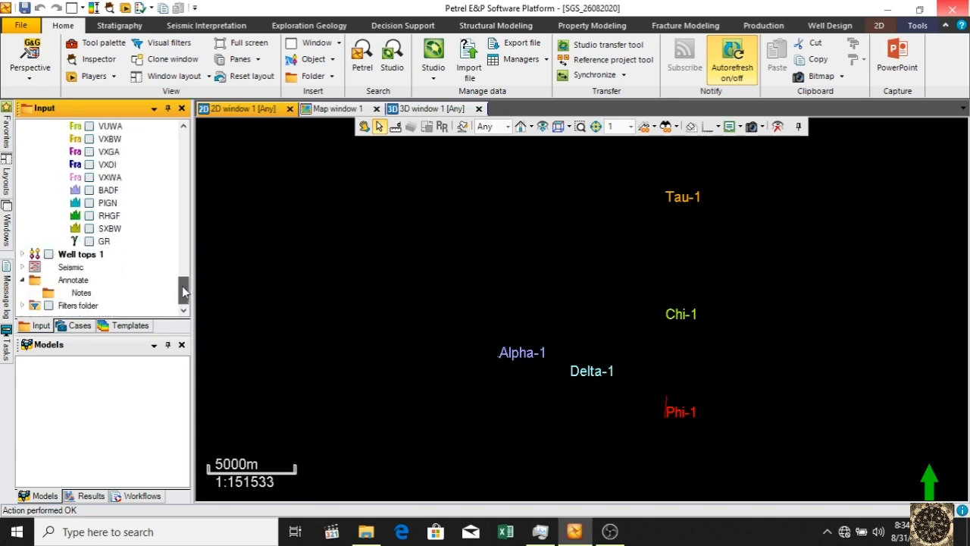
right_click(104, 242)
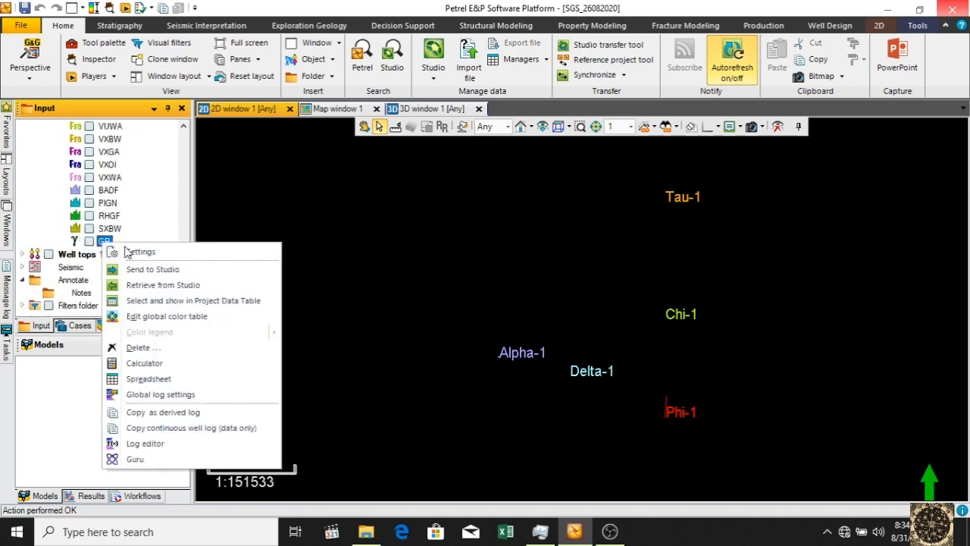
click(149, 379)
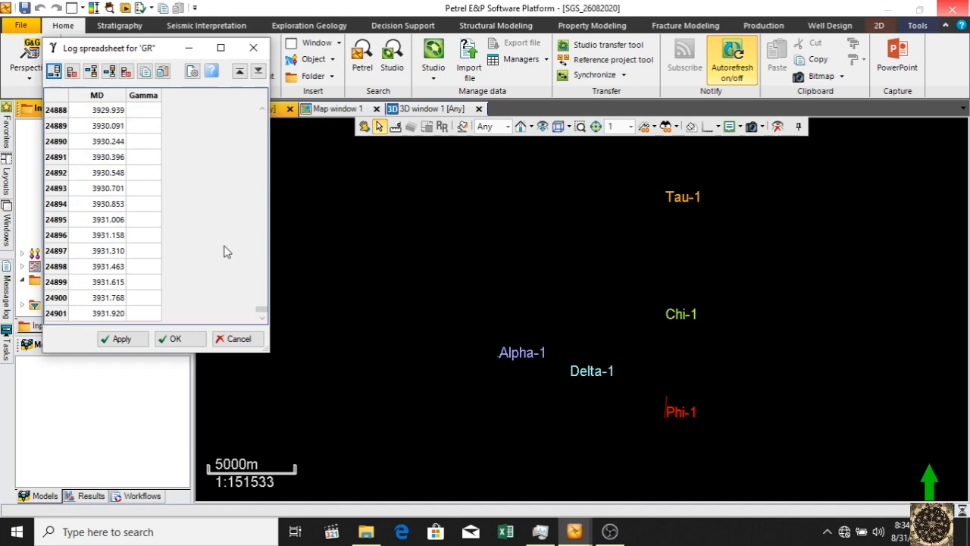
scroll(152, 221, up, 10)
scroll(152, 222, up, 13)
scroll(151, 221, up, 12)
scroll(152, 221, up, 11)
scroll(152, 222, up, 7)
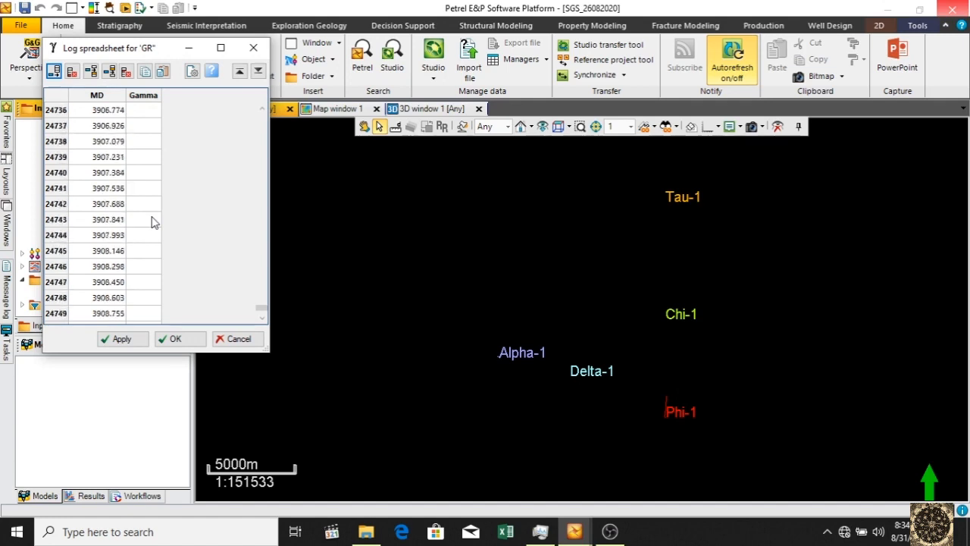
click(248, 343)
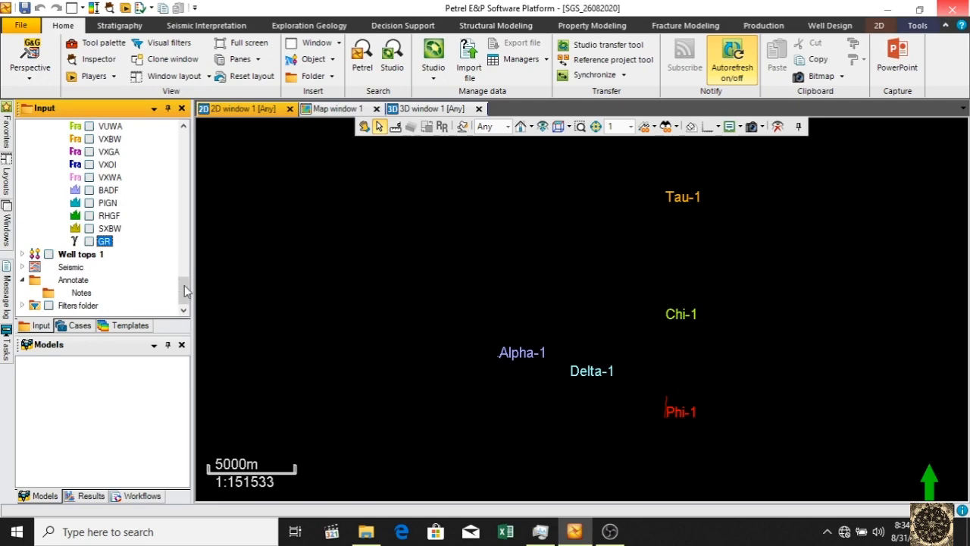
Switch to the Well logs folder in File Explorer and create a blank Excel workbook in a reduced window beside it
click(366, 531)
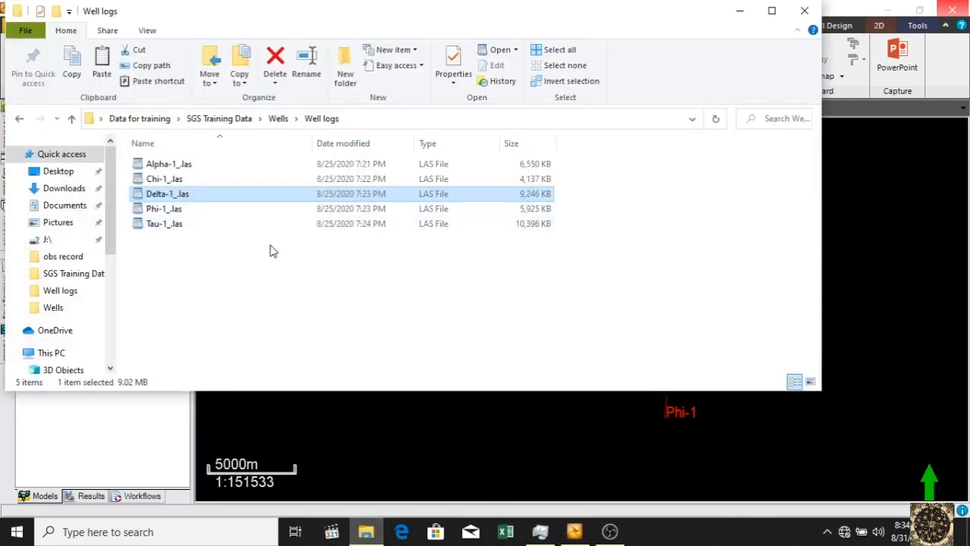
right_click(163, 197)
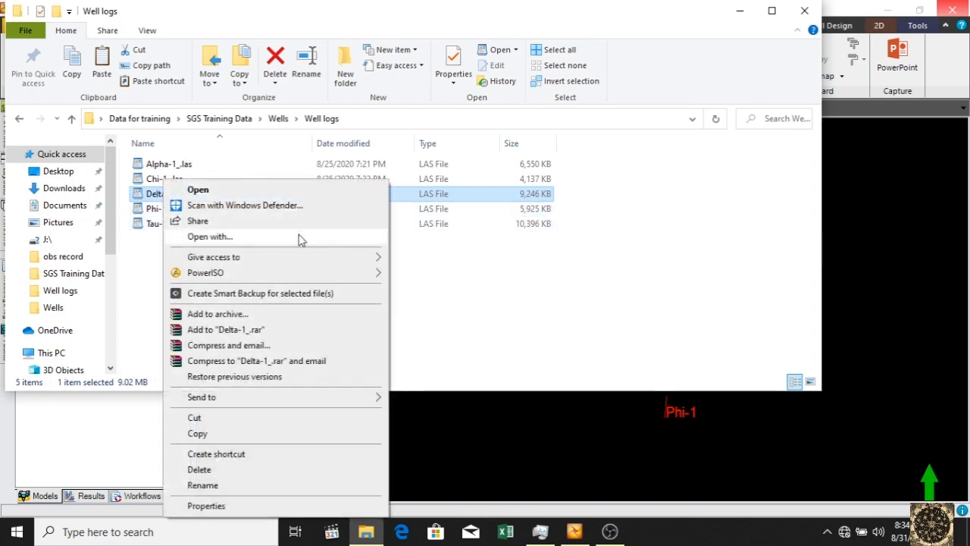
click(489, 238)
click(503, 532)
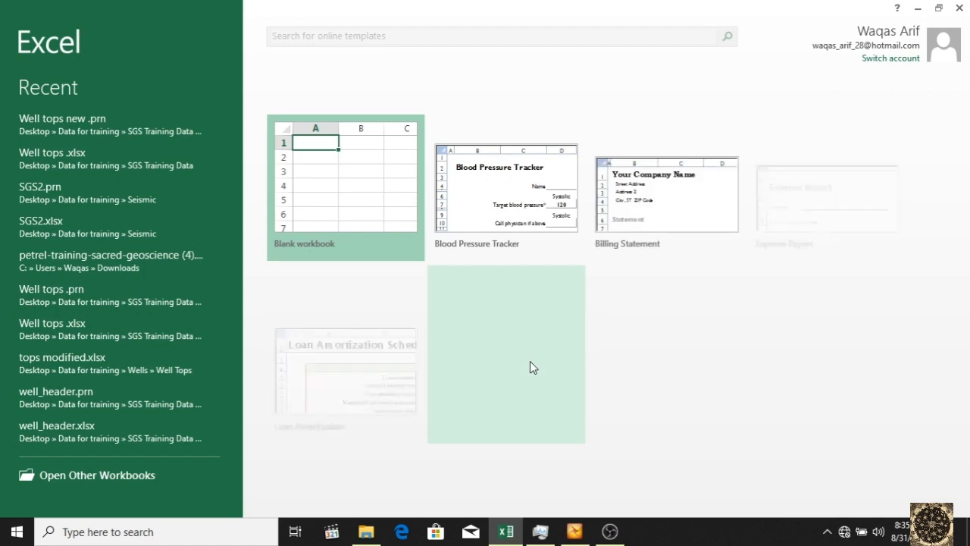
click(284, 226)
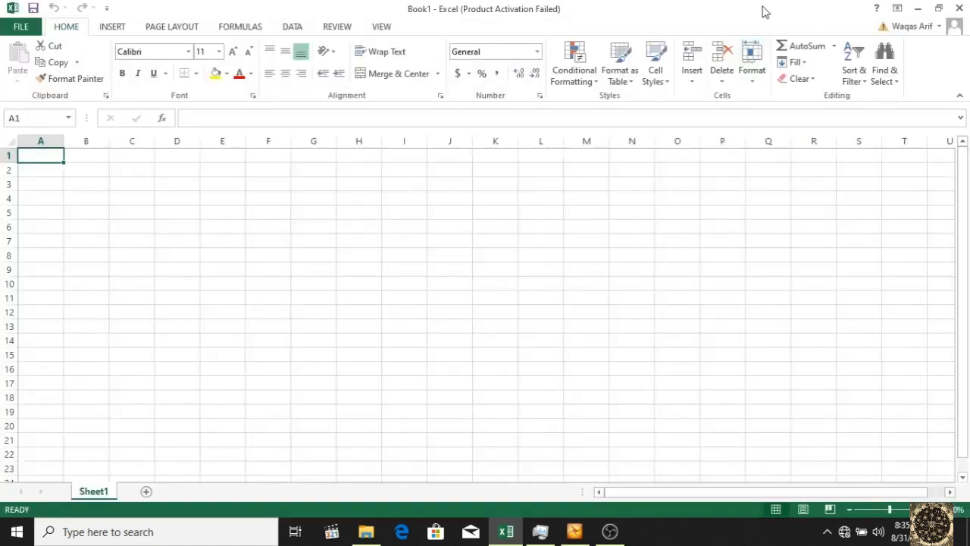
drag(754, 17, 763, 74)
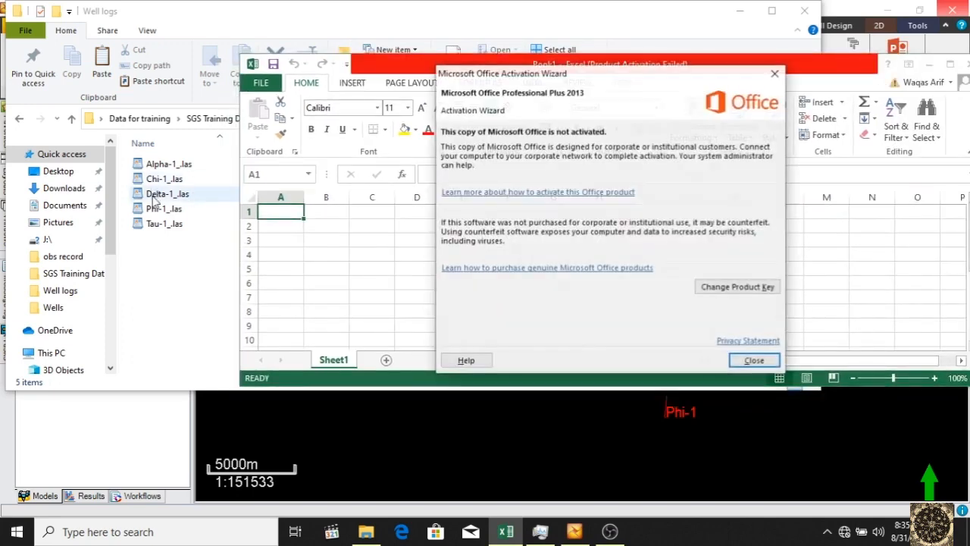
click(752, 360)
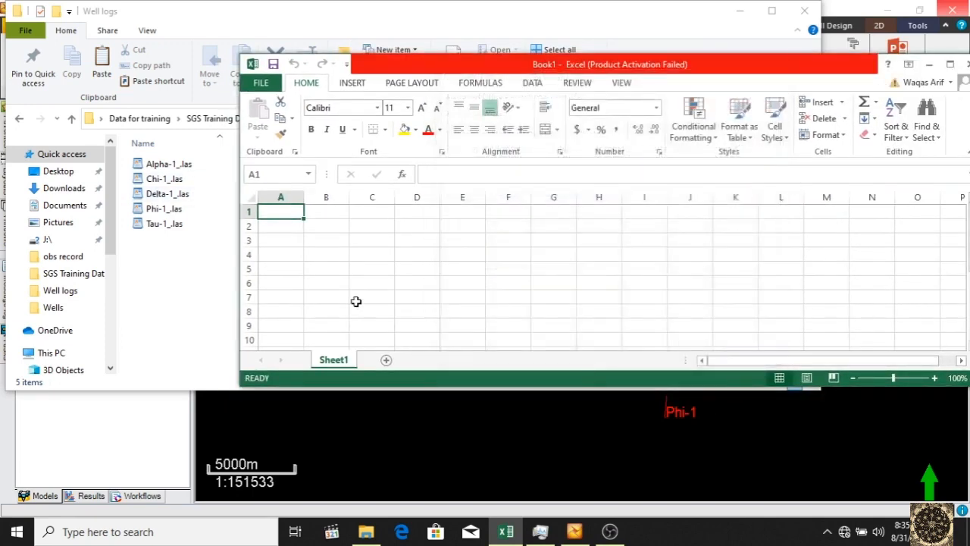
Open the Delta-1_.las file from the Well logs folder in Excel and maximize its window
click(163, 179)
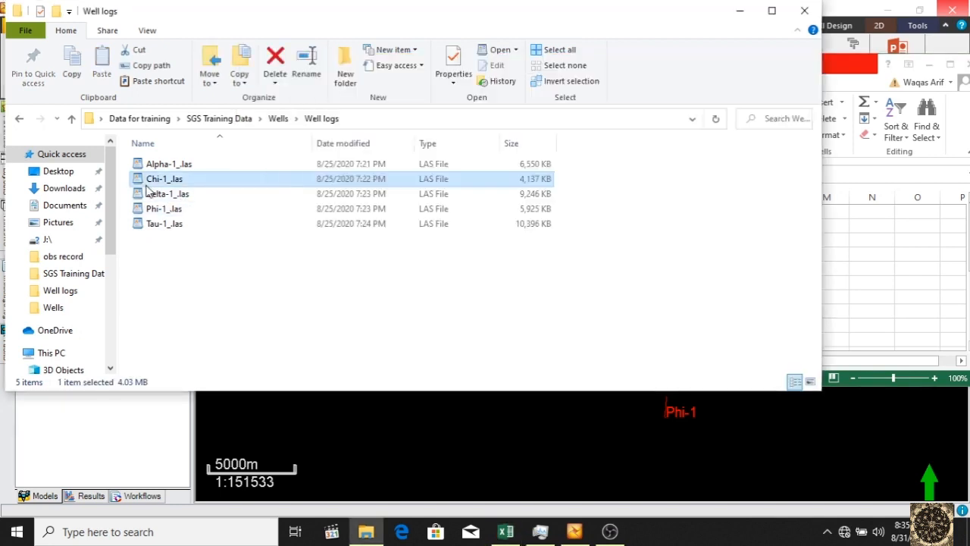
click(155, 195)
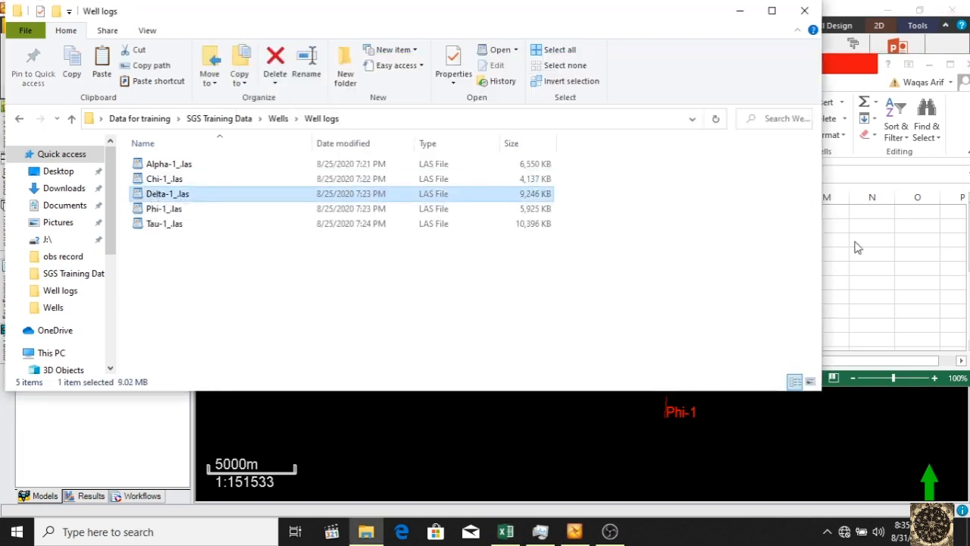
click(887, 250)
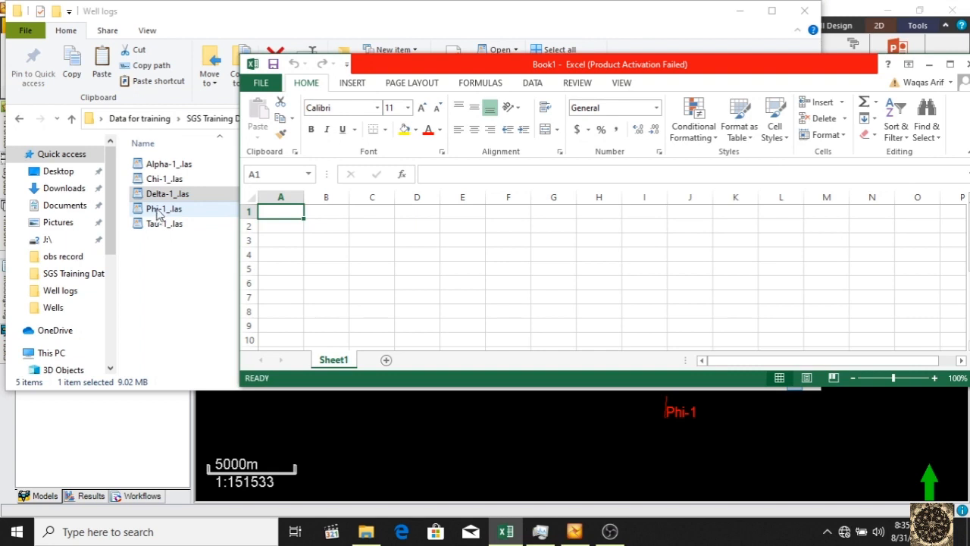
drag(154, 196, 383, 300)
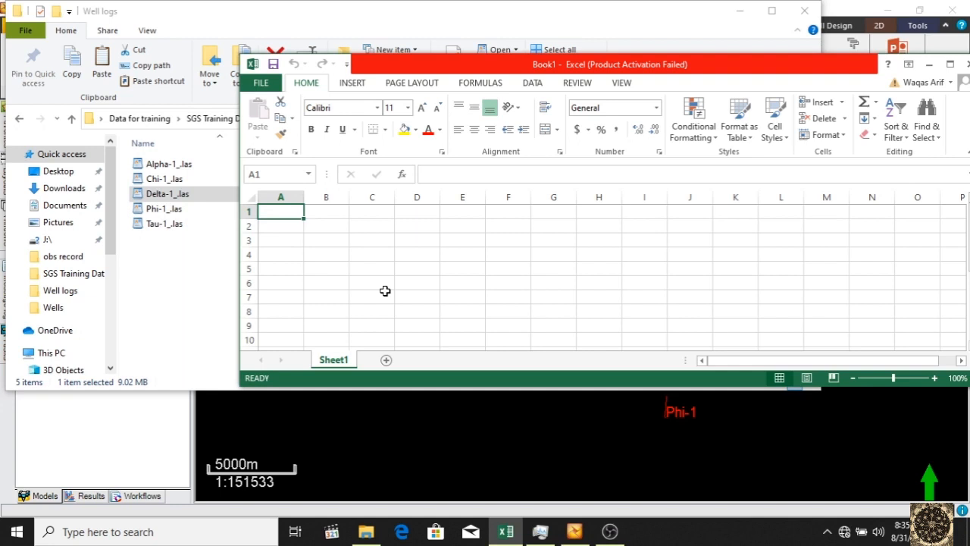
drag(385, 290, 385, 290)
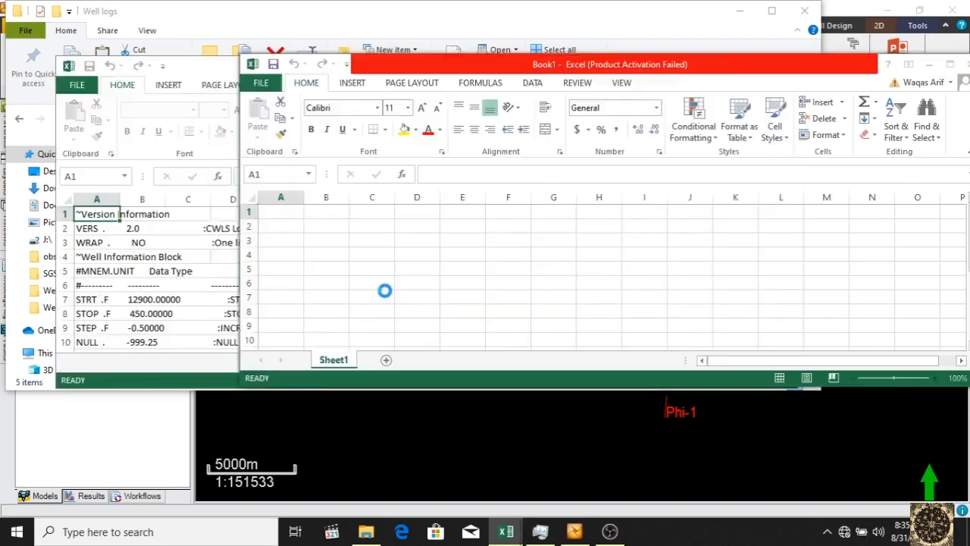
click(203, 76)
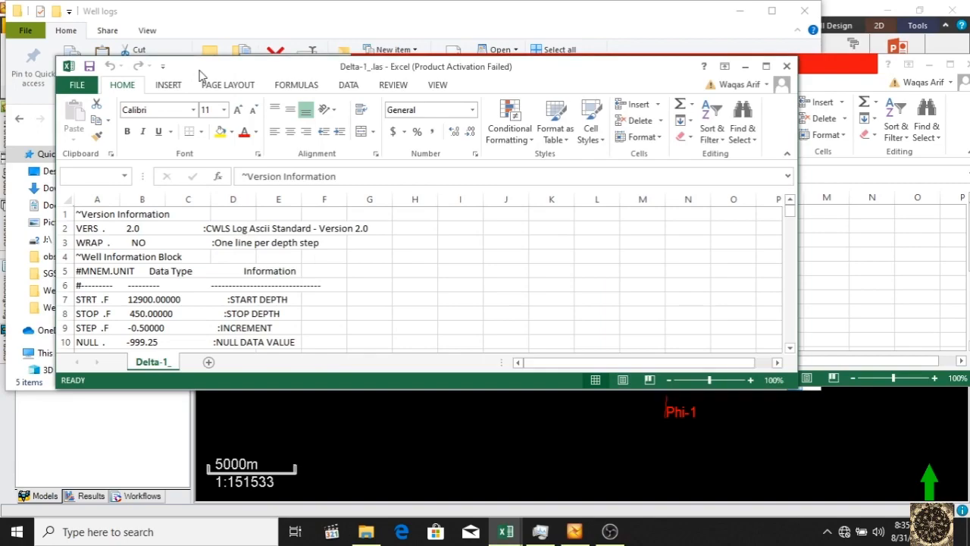
click(766, 67)
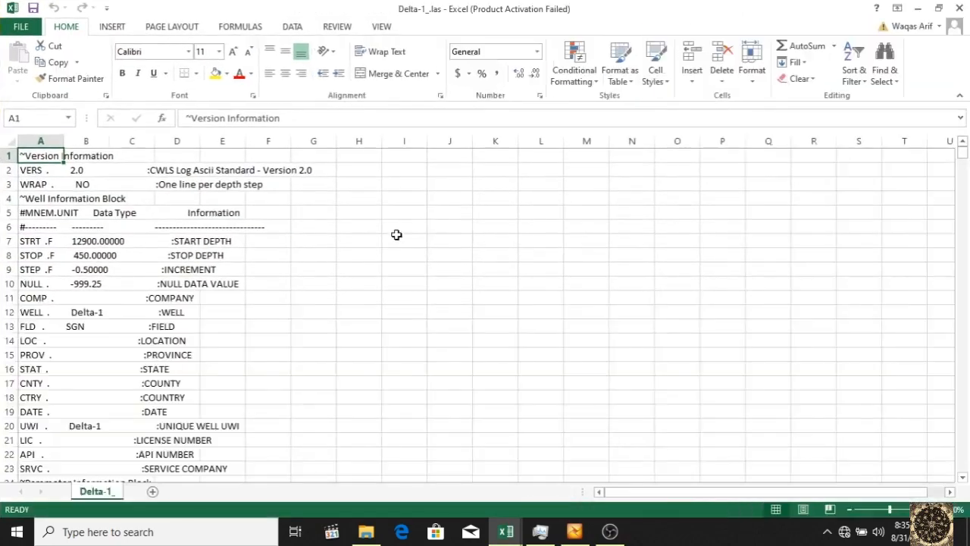
Delete rows 1 to 62, the whole header block down to the ~Ascii Data Section line, leaving only the log values
scroll(349, 334, down, 20)
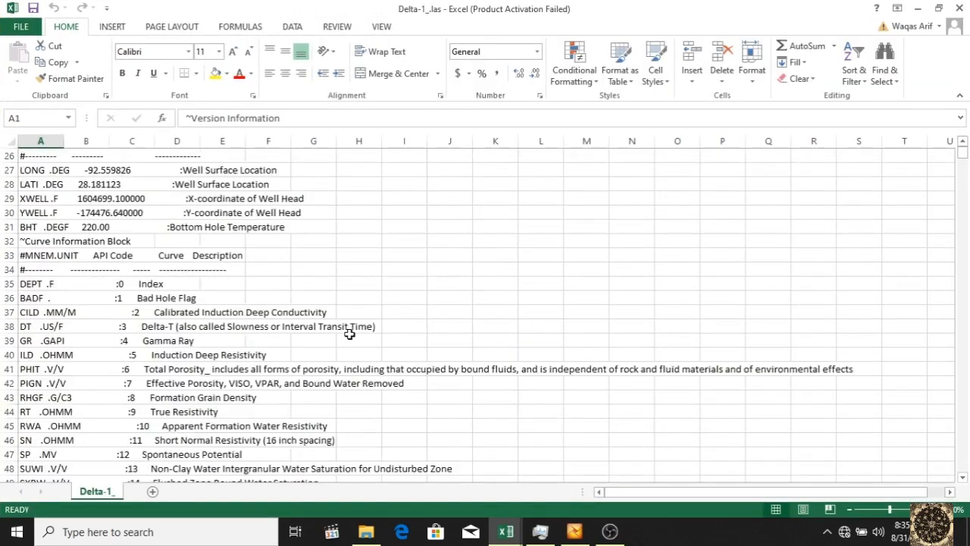
scroll(349, 334, up, 2)
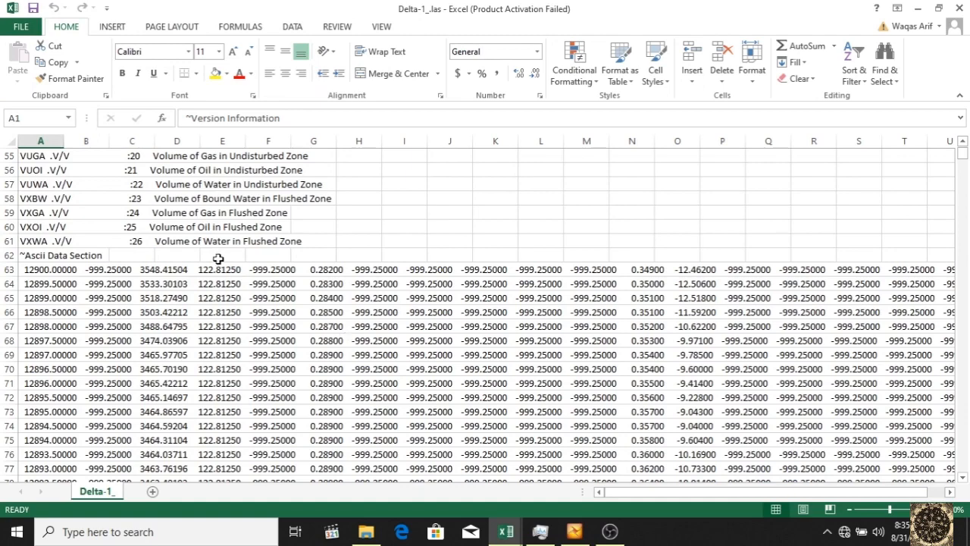
click(219, 281)
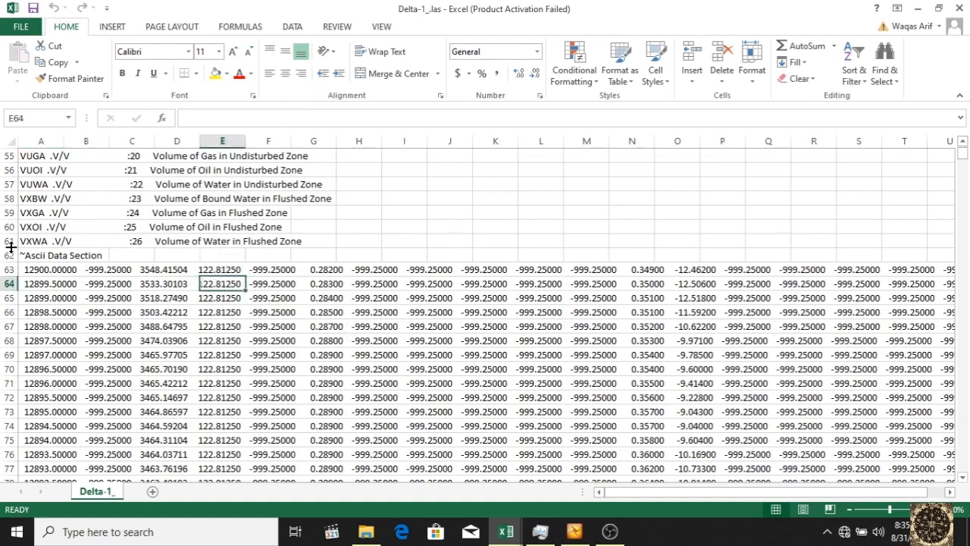
drag(4, 256, 11, 34)
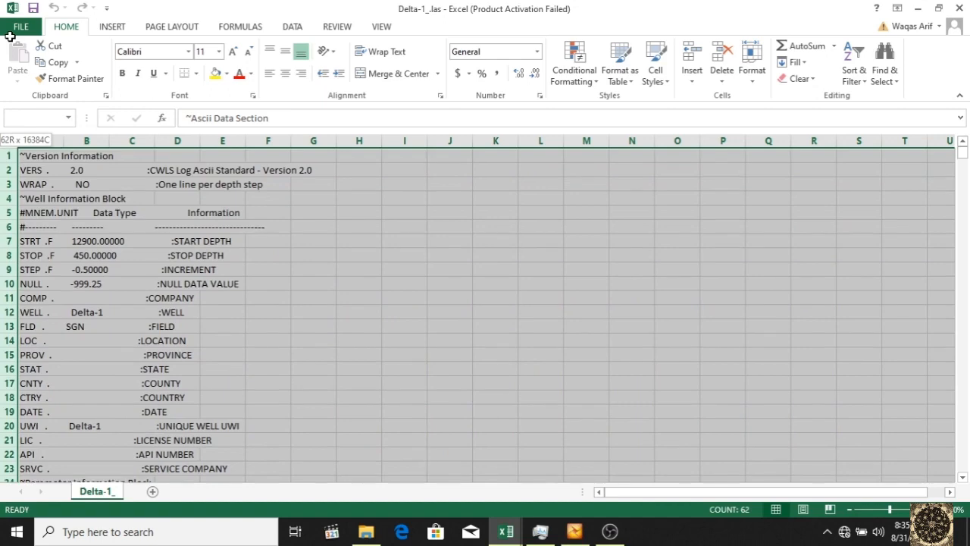
right_click(273, 239)
click(306, 354)
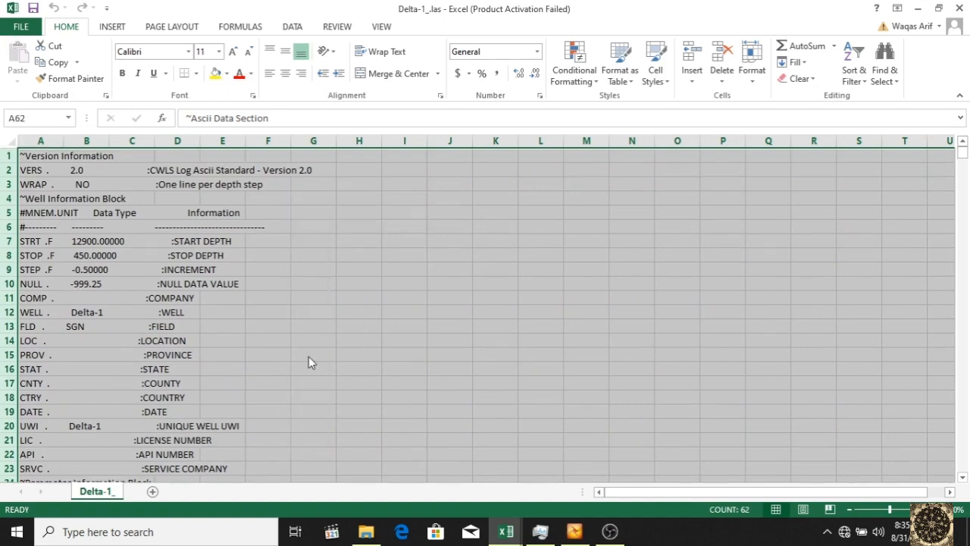
Split column A with Text to Columns as delimited data, using only Space as delimiter, treating consecutive delimiters as one, in General format
click(40, 137)
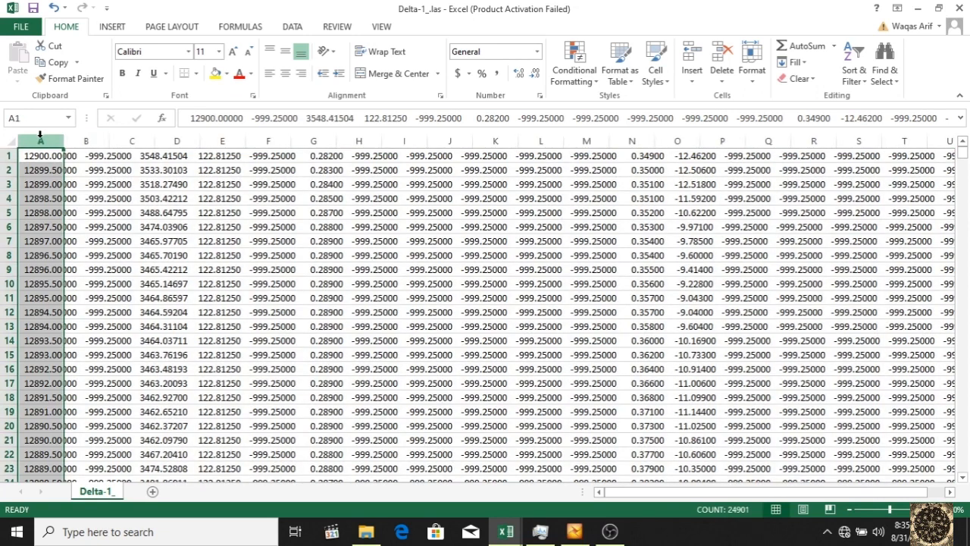
click(293, 27)
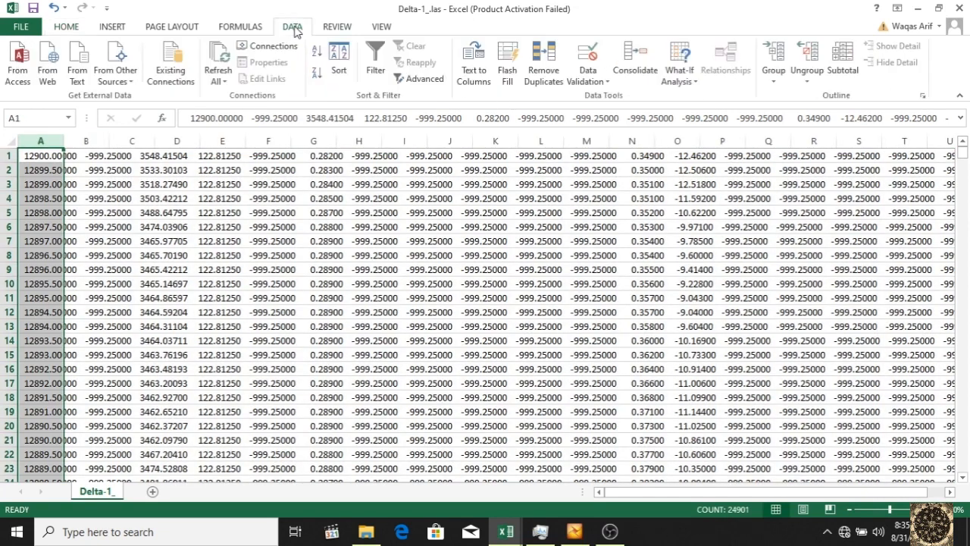
click(475, 72)
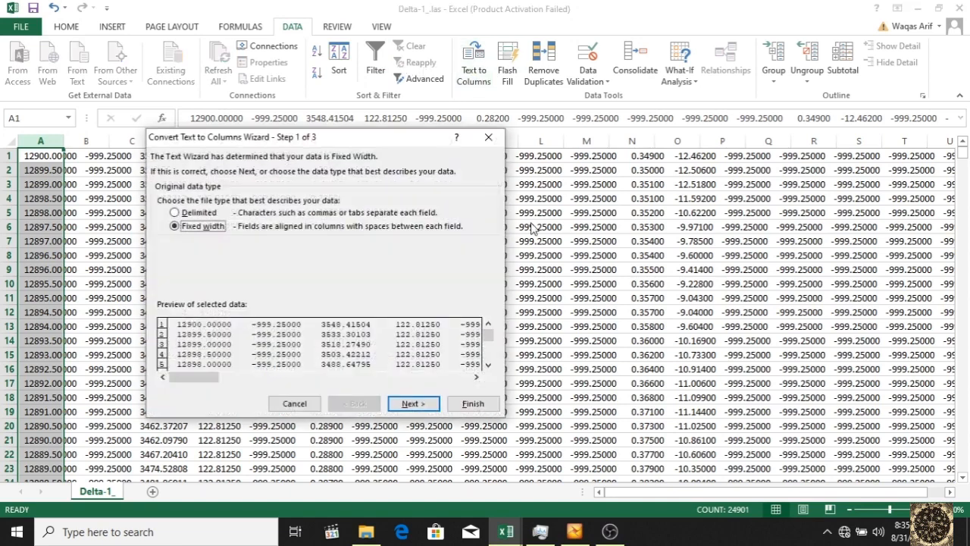
click(198, 213)
click(427, 407)
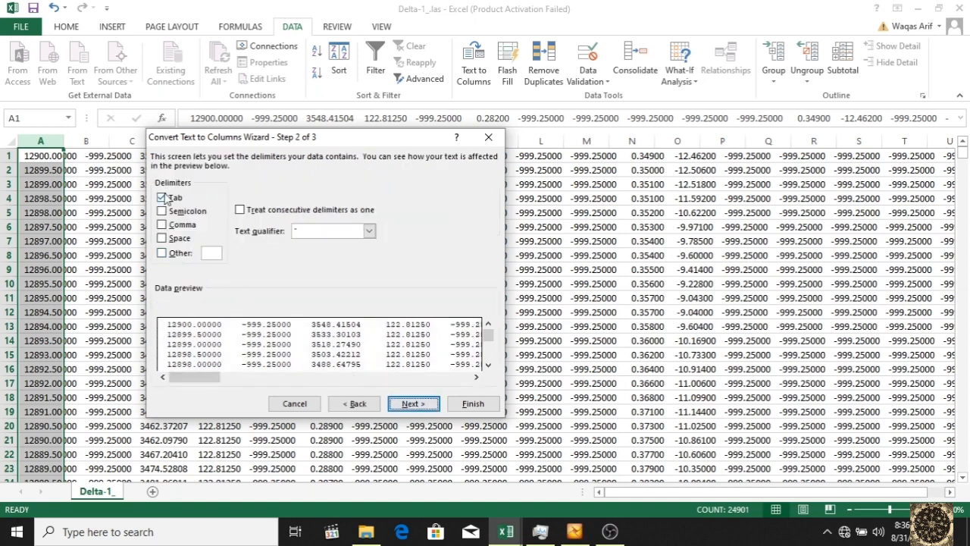
click(171, 238)
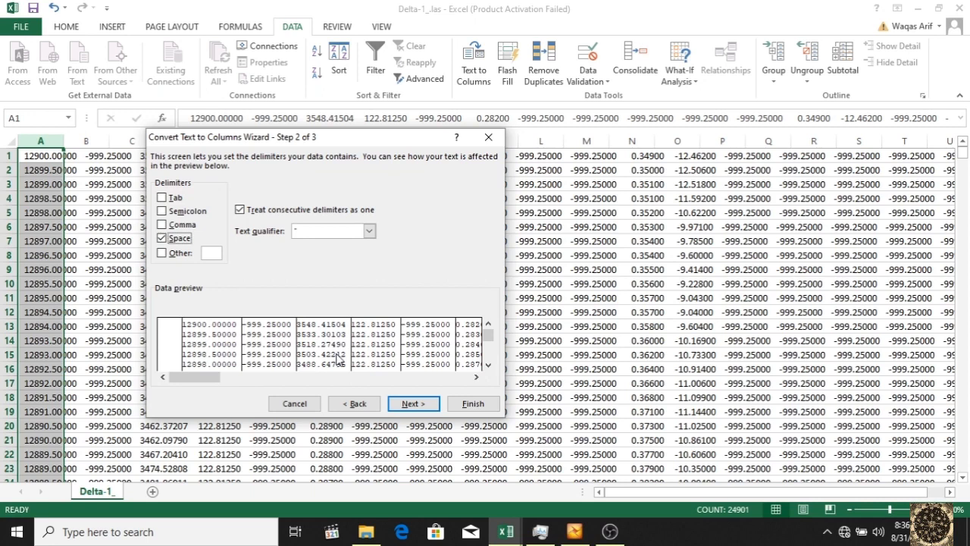
click(422, 403)
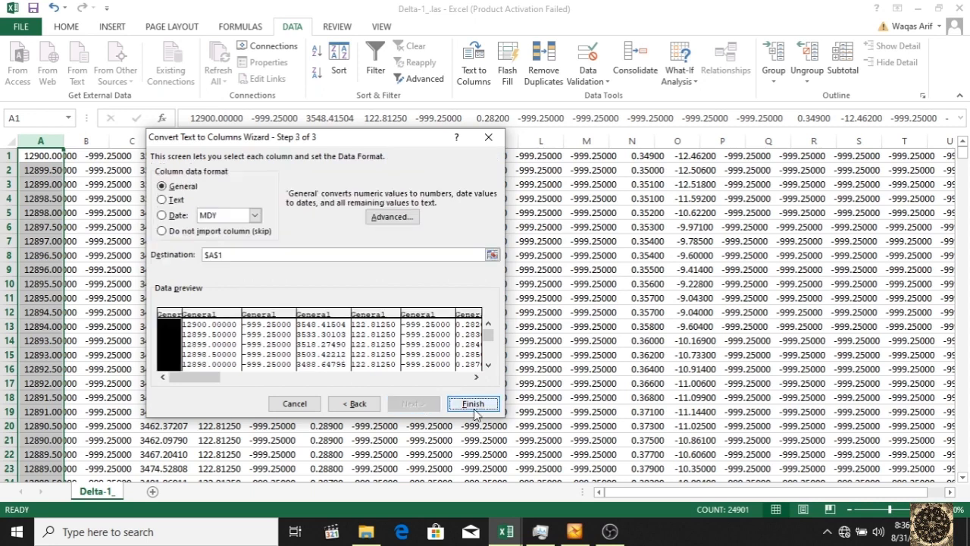
click(473, 403)
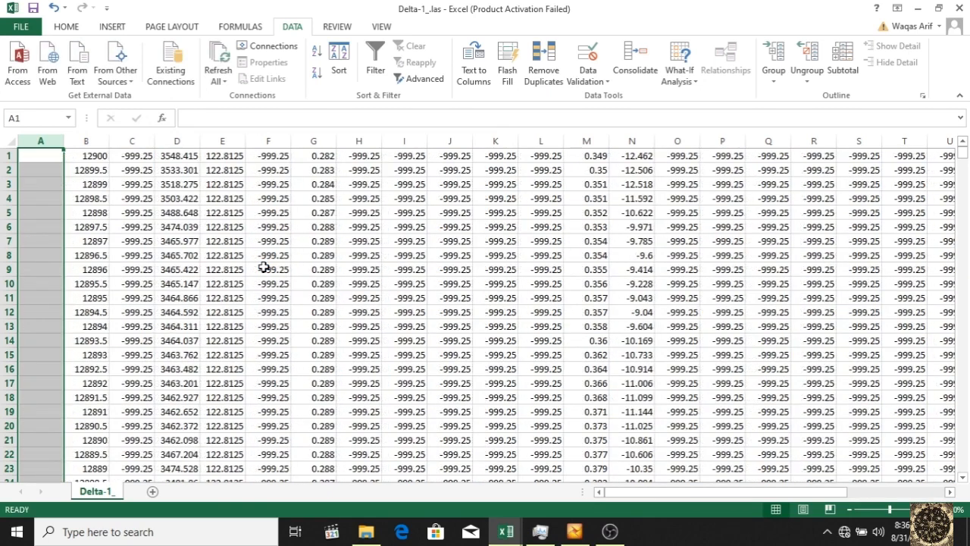
Delete the empty first column, and the two columns between the depths and the 122.8125 values
right_click(43, 139)
click(80, 257)
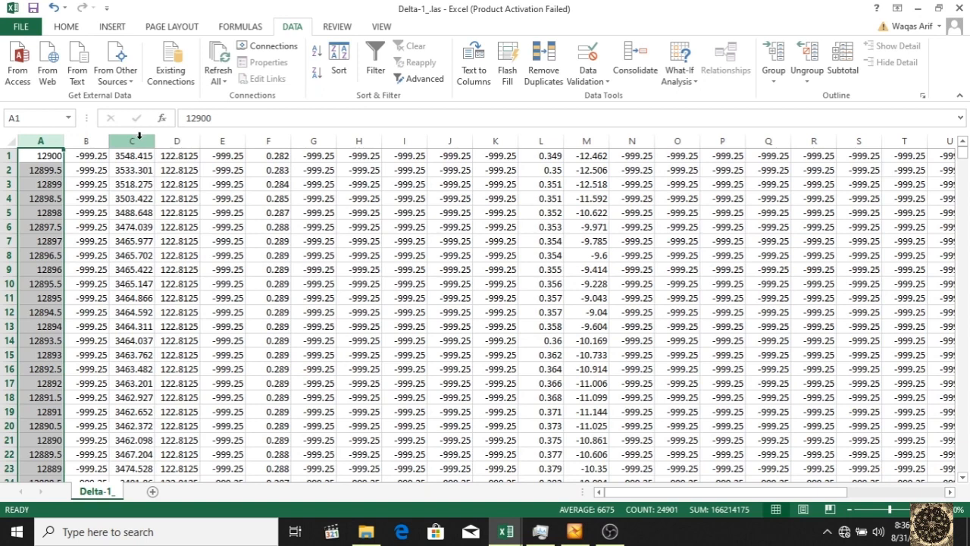
drag(139, 141, 88, 141)
right_click(89, 140)
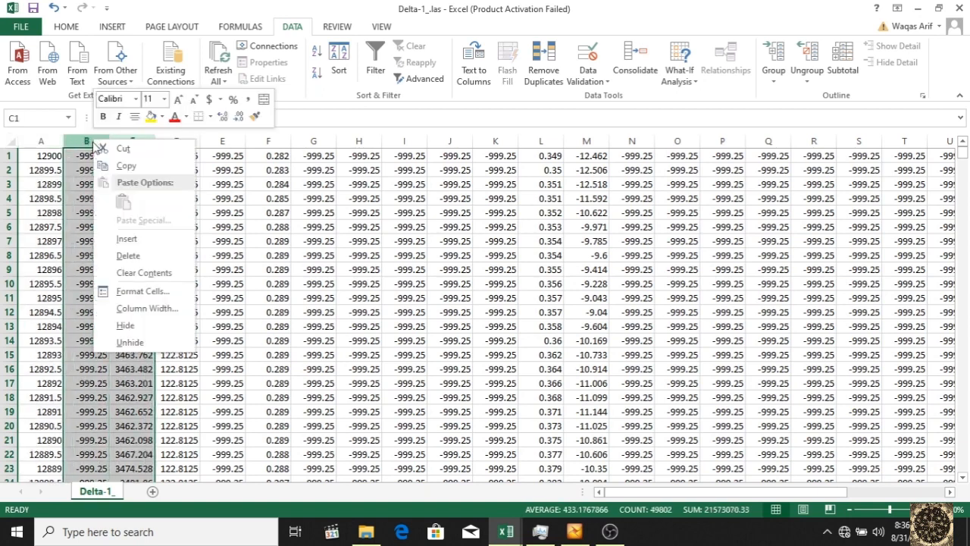
click(145, 257)
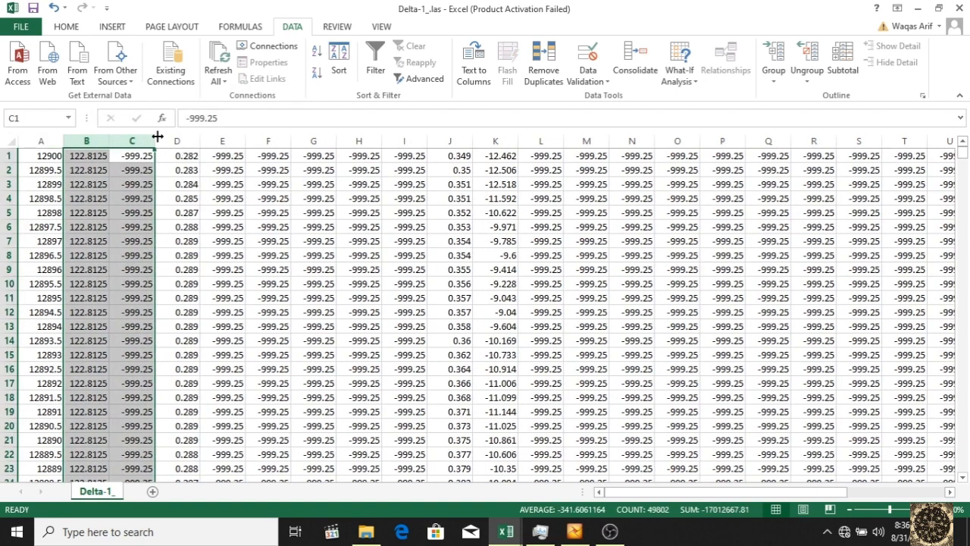
Delete all remaining log columns from column C onward, keeping only the first two columns
drag(139, 141, 541, 116)
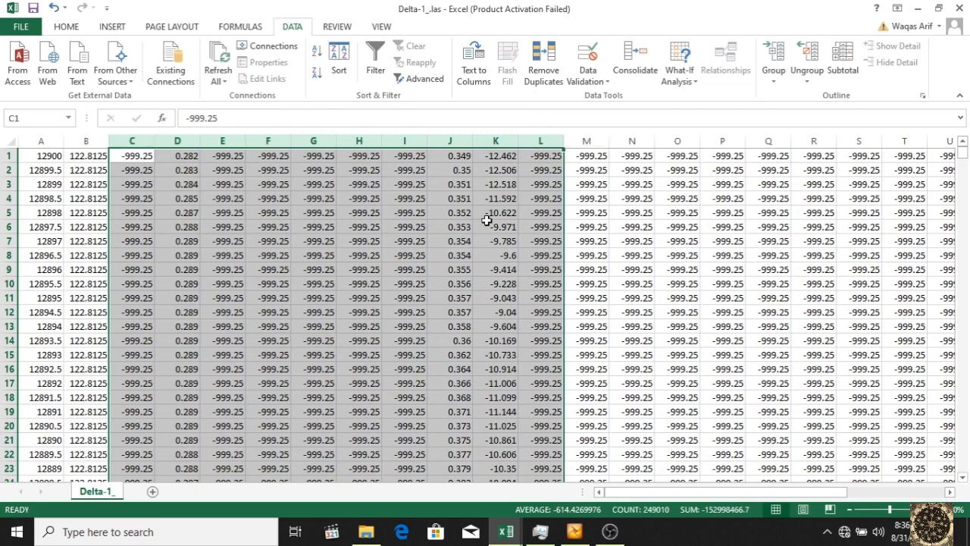
right_click(488, 225)
click(524, 337)
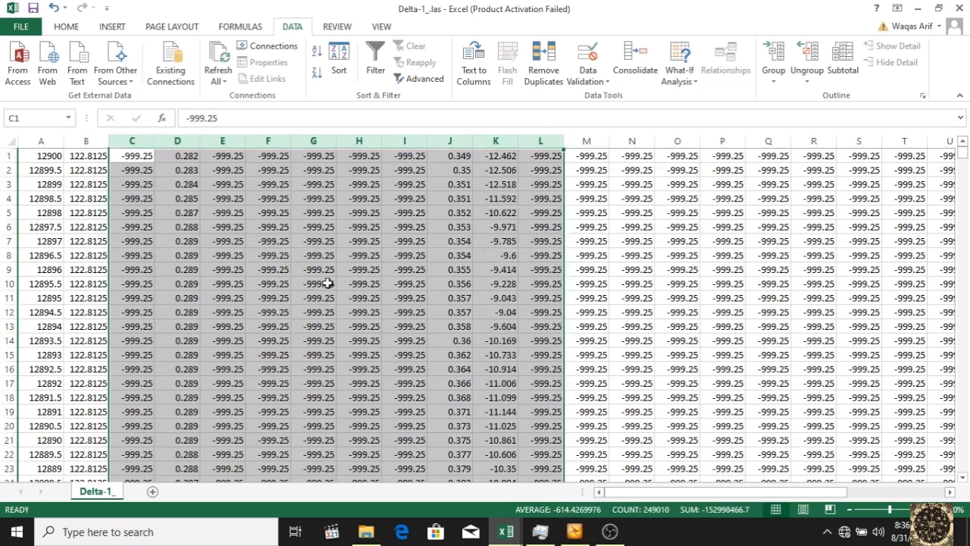
drag(131, 141, 745, 156)
right_click(712, 189)
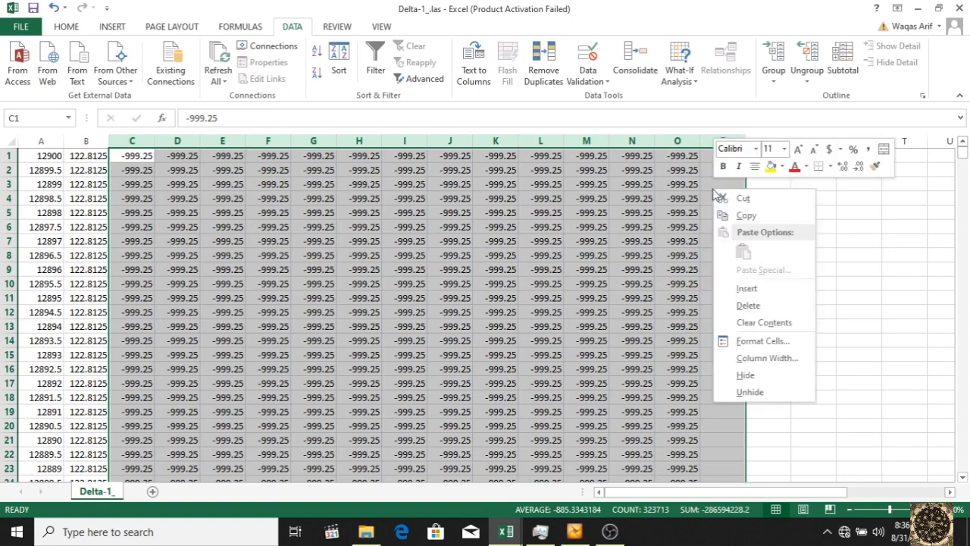
click(753, 307)
click(811, 297)
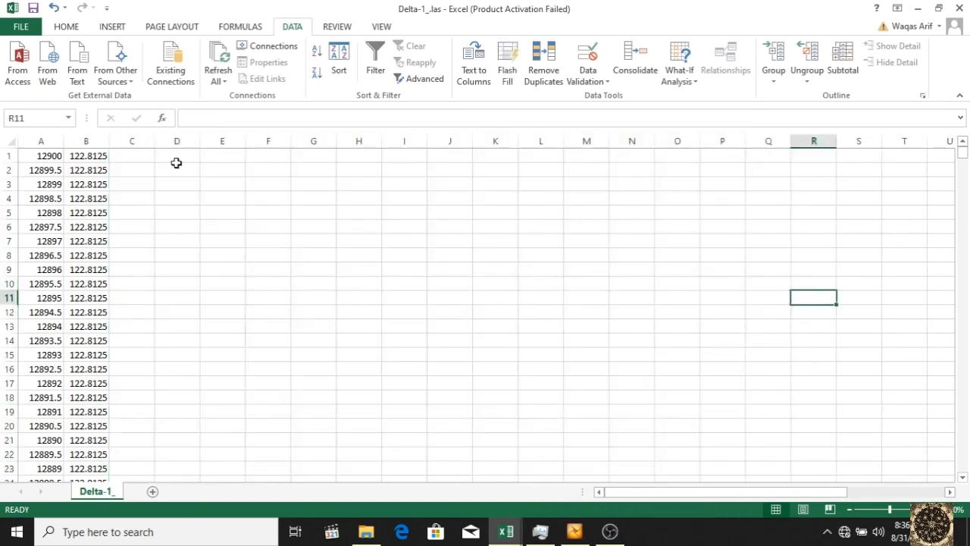
Widen columns A and B
drag(108, 145, 150, 142)
drag(66, 144, 82, 144)
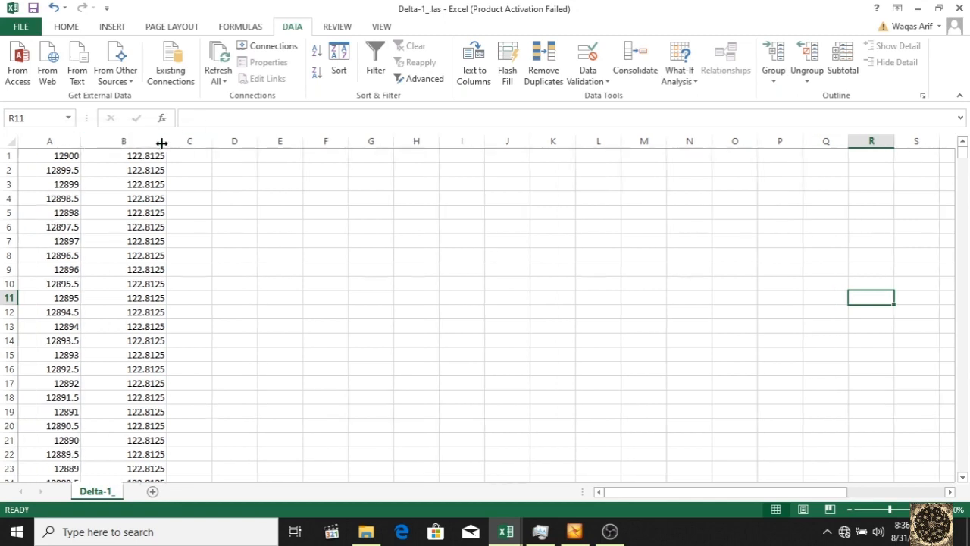
drag(168, 143, 182, 142)
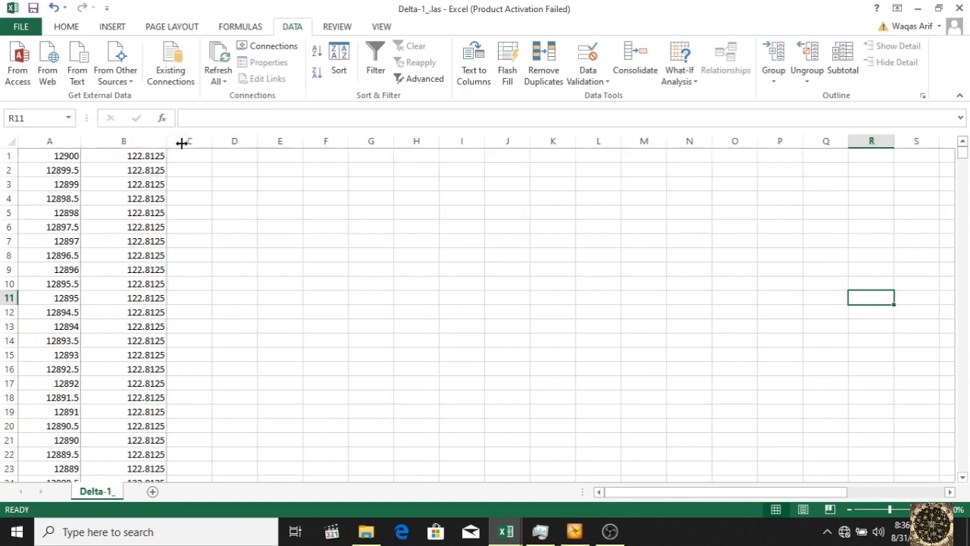
Insert a blank row above the data and enter the headers MD in A1 and GR in B1
click(9, 157)
right_click(9, 158)
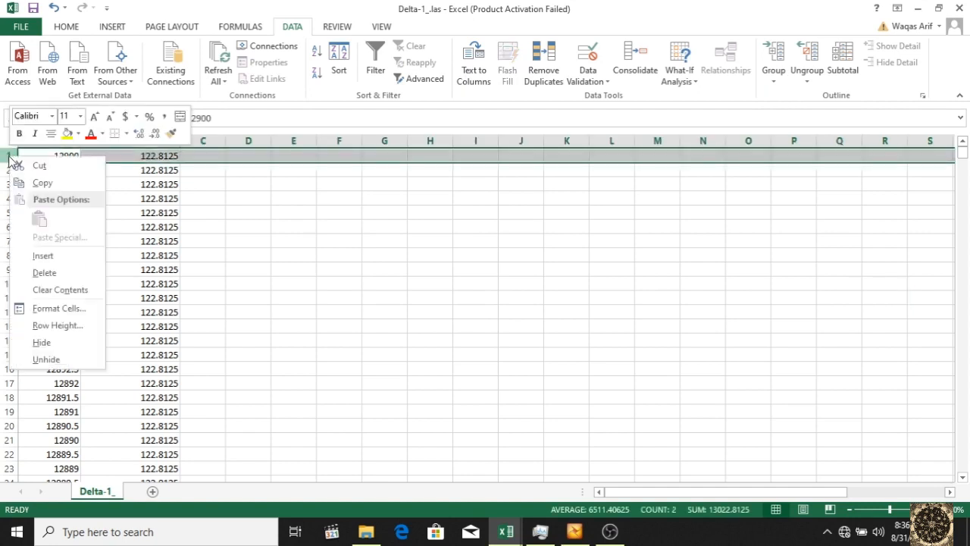
click(41, 256)
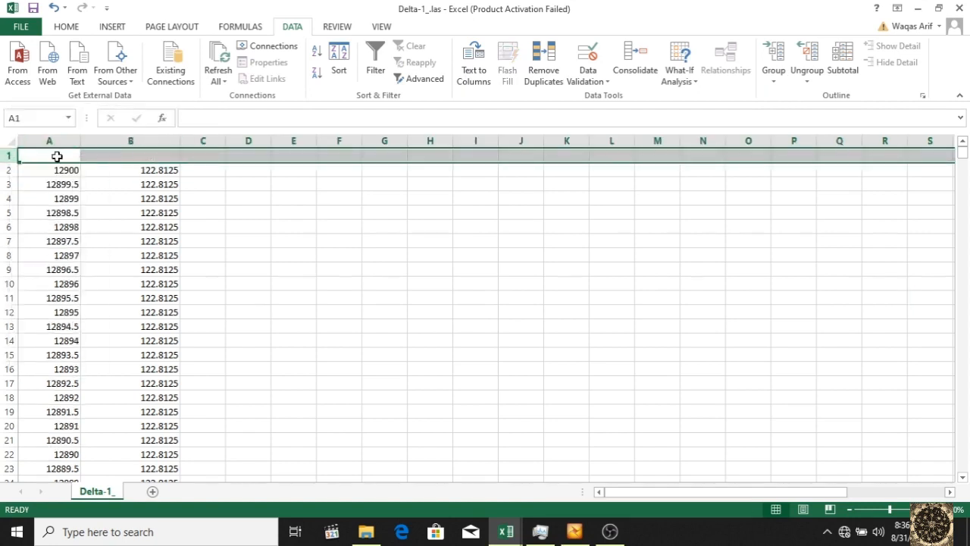
click(57, 156)
text(MD)
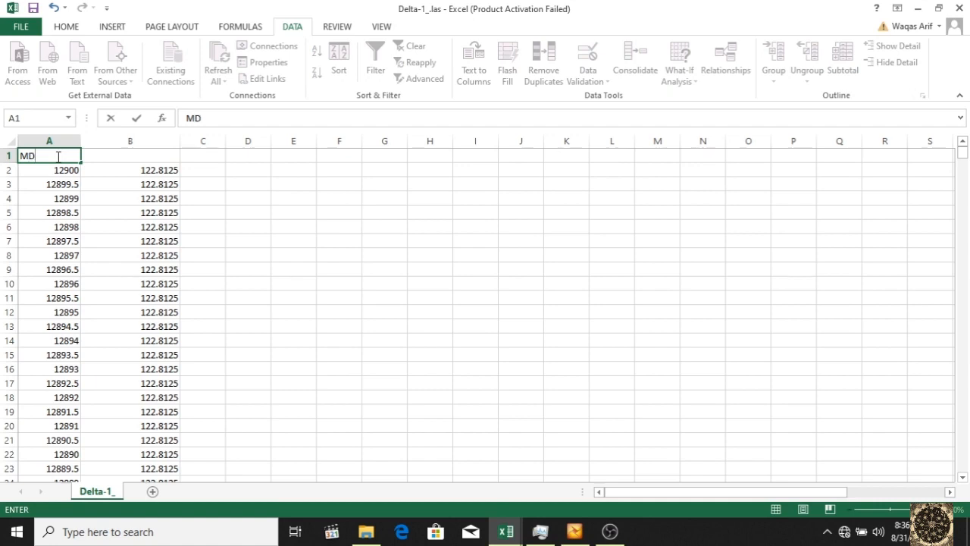
click(120, 157)
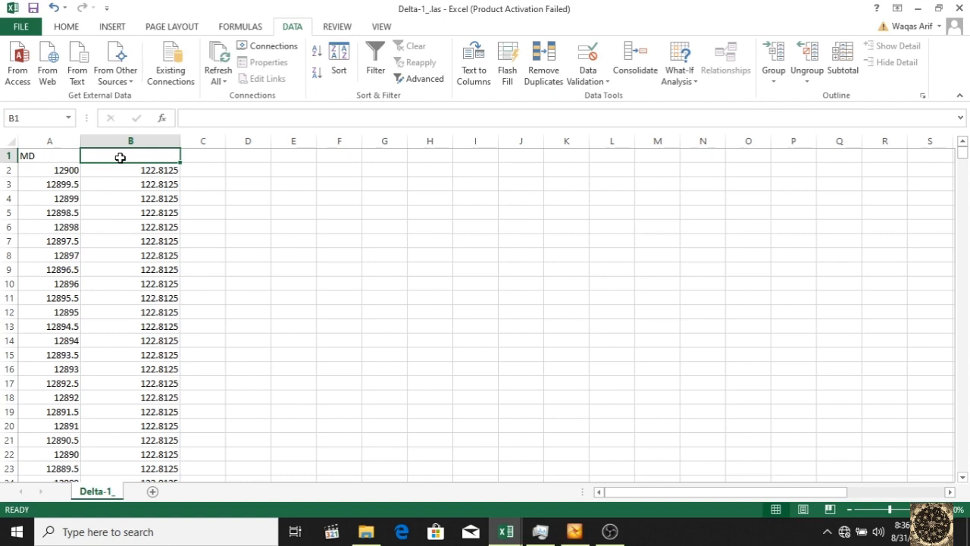
text(GR)
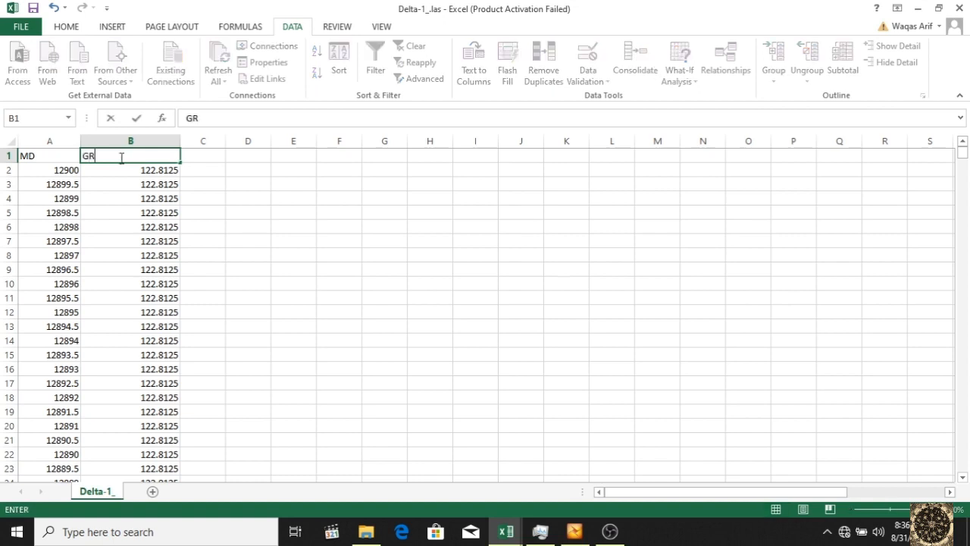
Save the sheet in the Well logs folder as "delta gr log" in Formatted Text (Space delimited) (*.prn) format
click(20, 27)
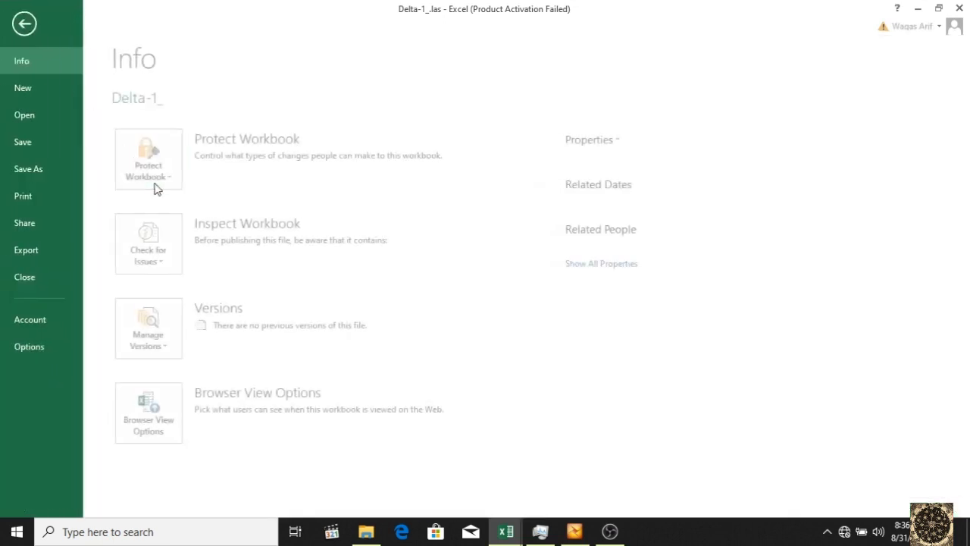
click(35, 168)
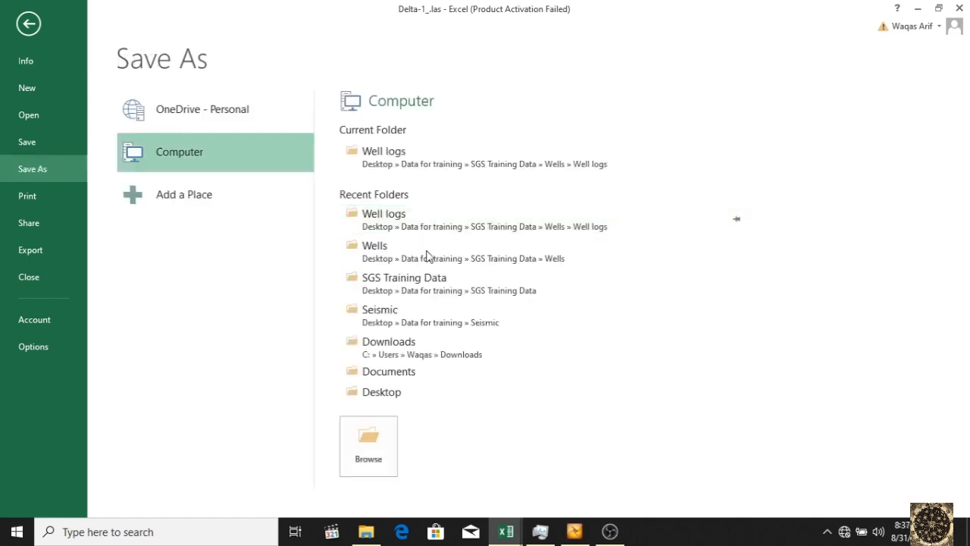
click(433, 166)
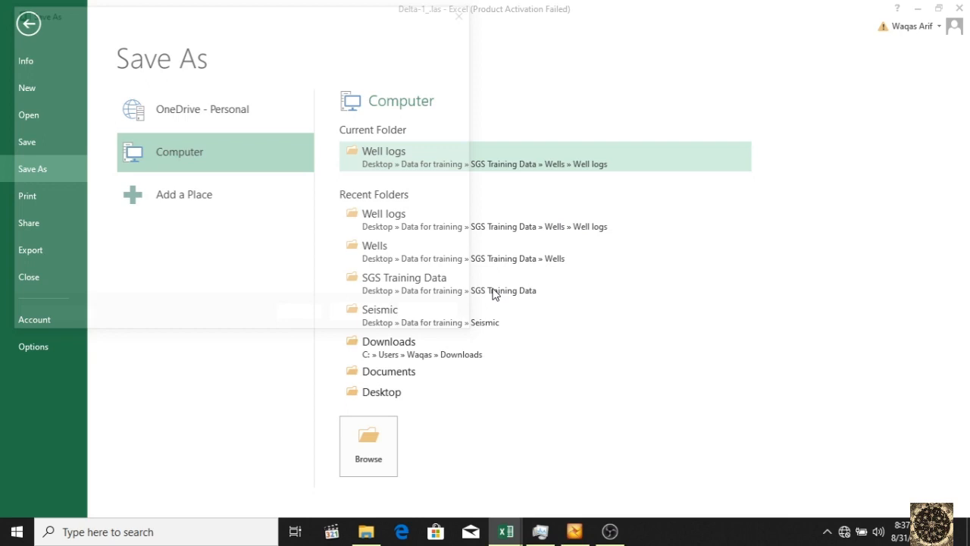
click(364, 261)
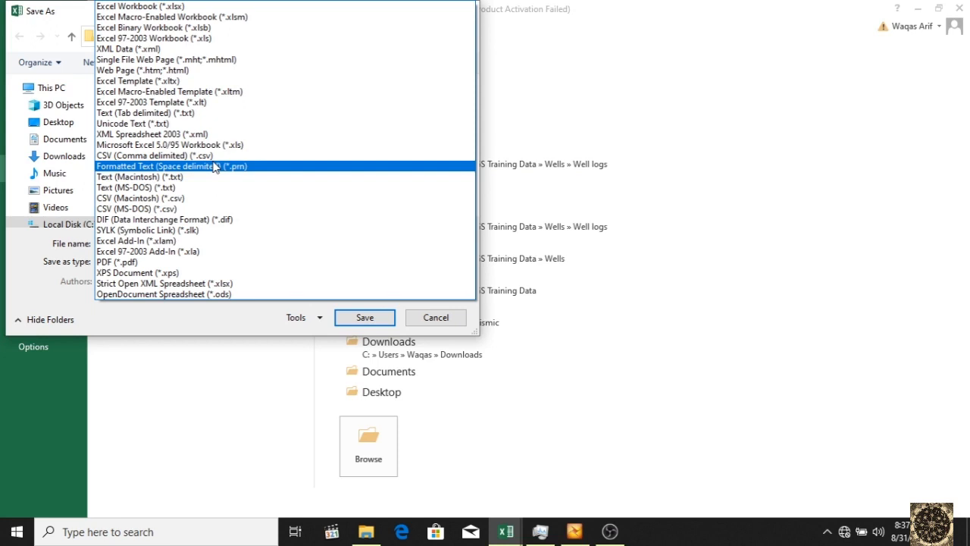
click(213, 166)
text(delta gr log)
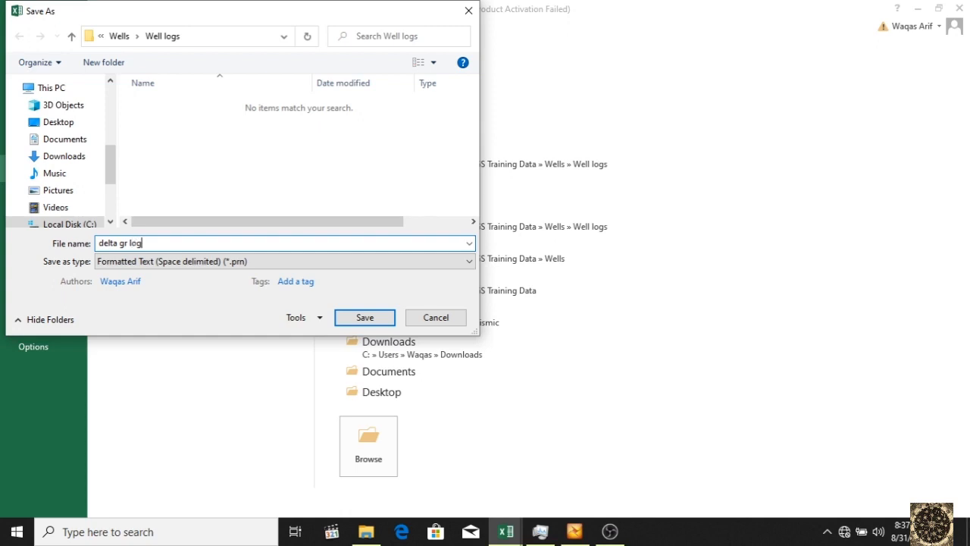
click(372, 319)
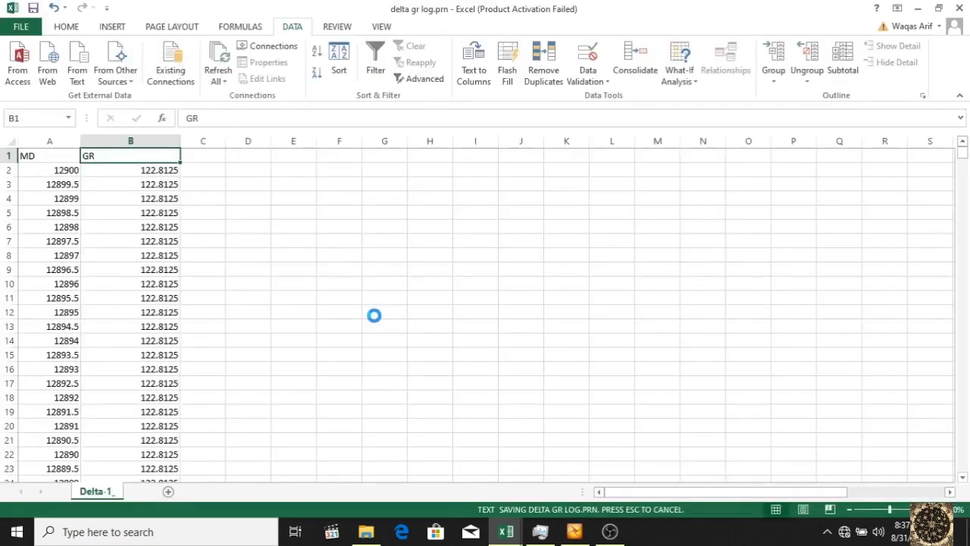
click(424, 306)
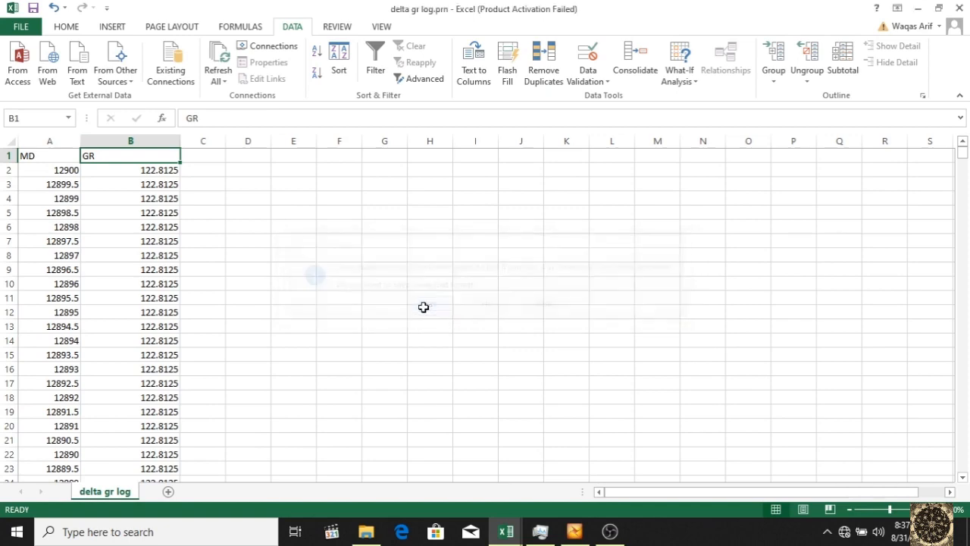
Close Excel without saving again, and check the MD and GR columns of delta gr log.prn in the Well logs folder
click(959, 8)
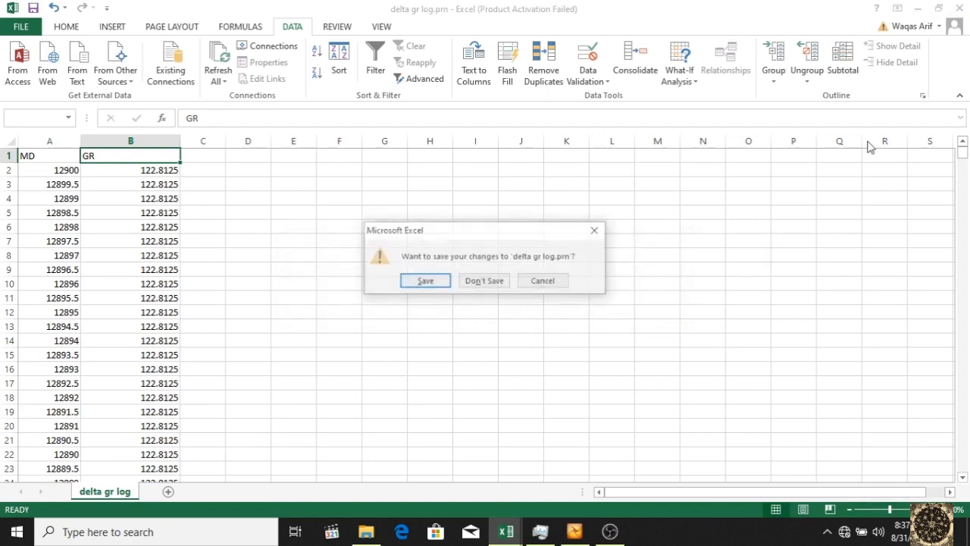
click(482, 281)
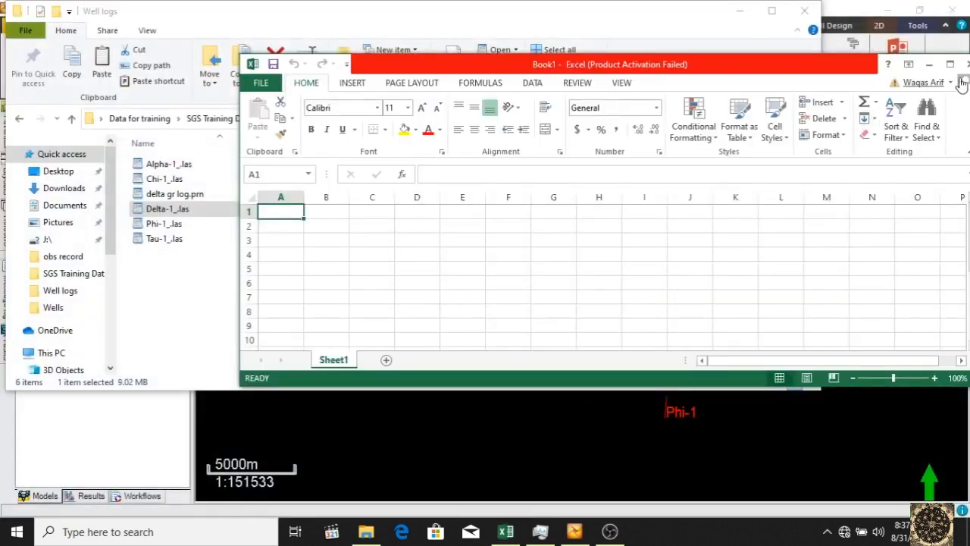
click(965, 64)
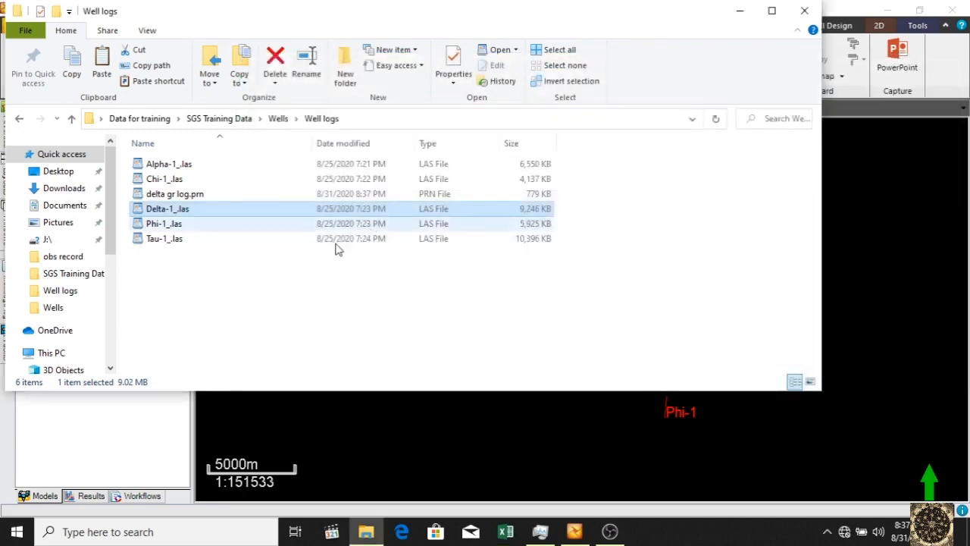
double_click(163, 196)
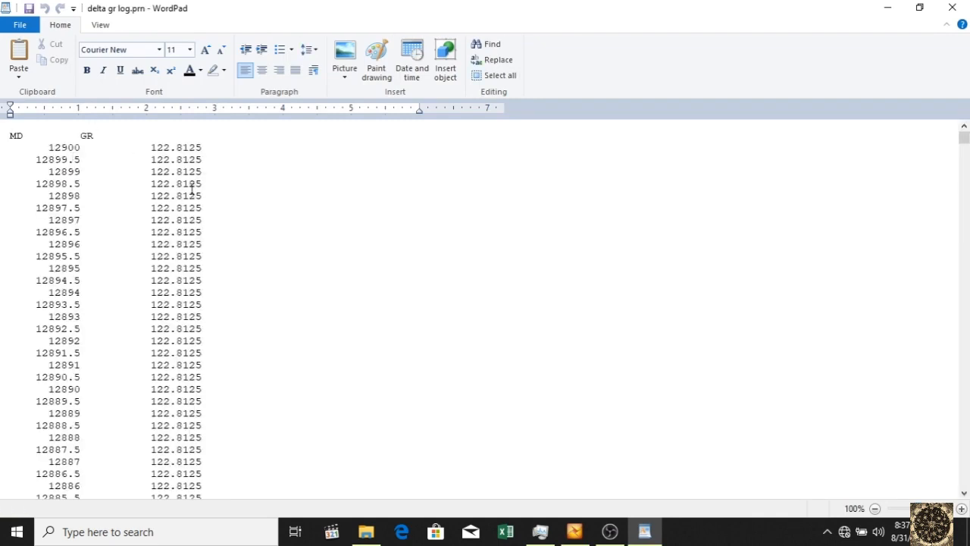
click(952, 7)
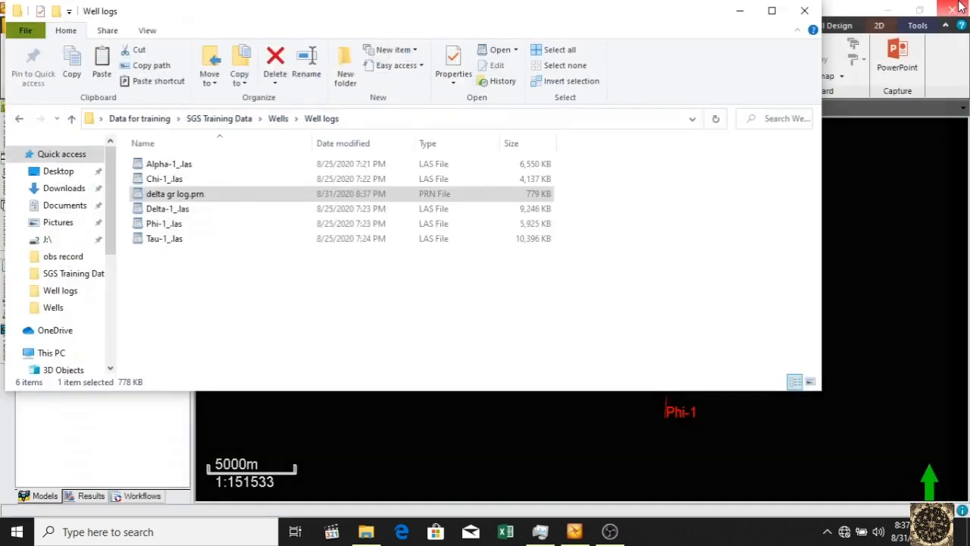
Switch to Petrel and delete the GR log listed below SXBW
click(574, 531)
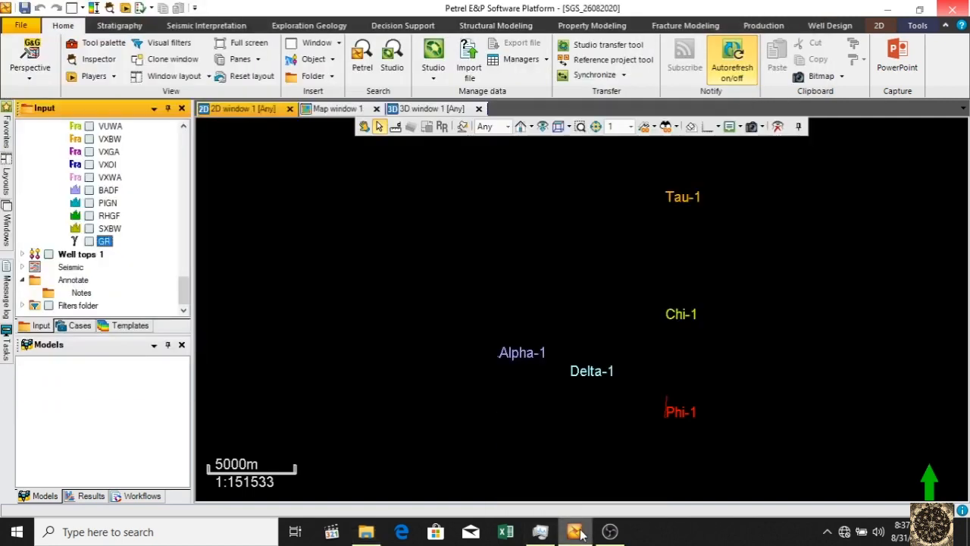
right_click(104, 241)
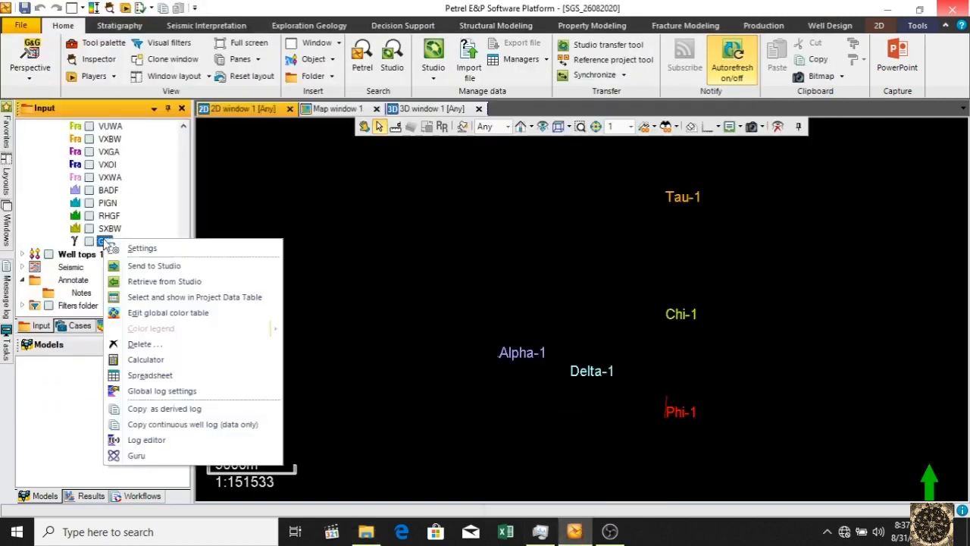
click(141, 344)
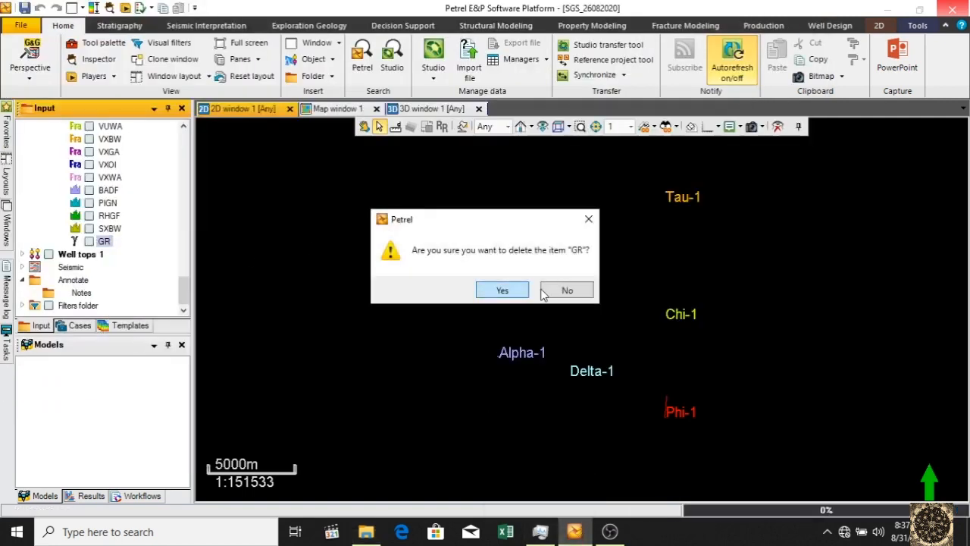
click(501, 290)
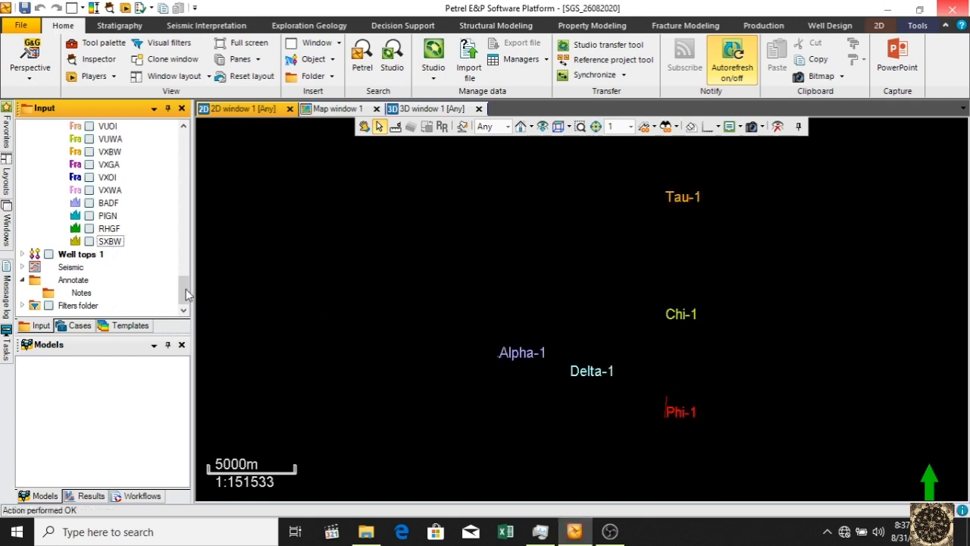
Import delta gr log.prn onto the Delta-1 well using the Well logs (ASCII) file type
drag(181, 286, 182, 242)
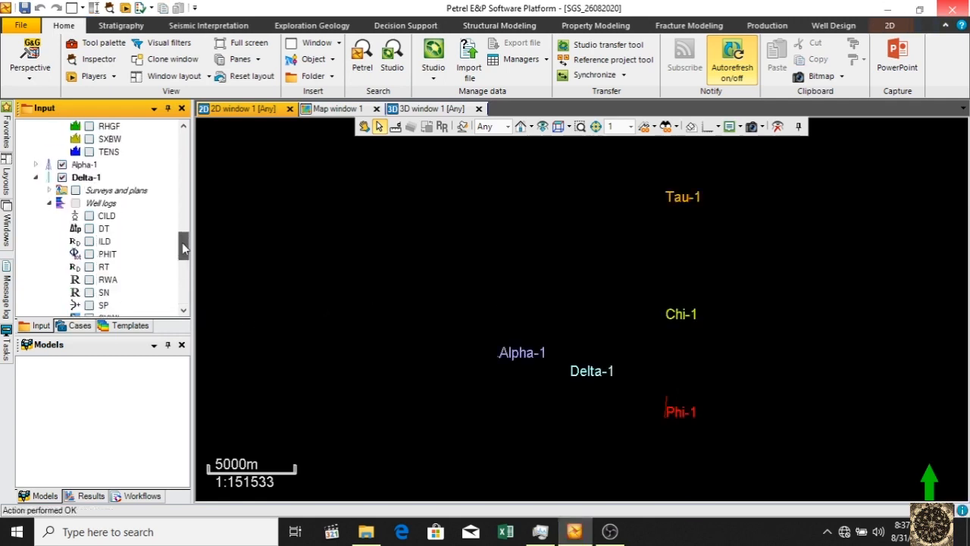
right_click(91, 177)
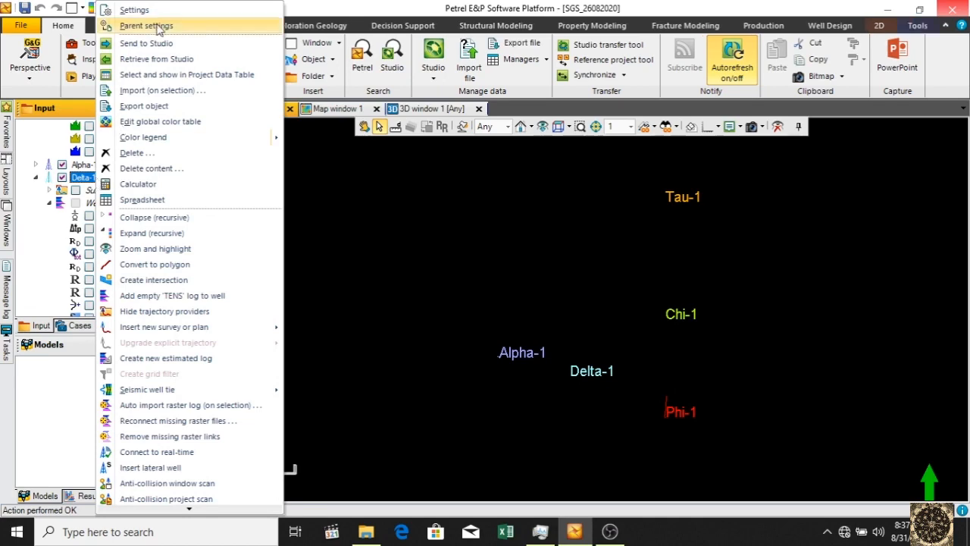
click(155, 91)
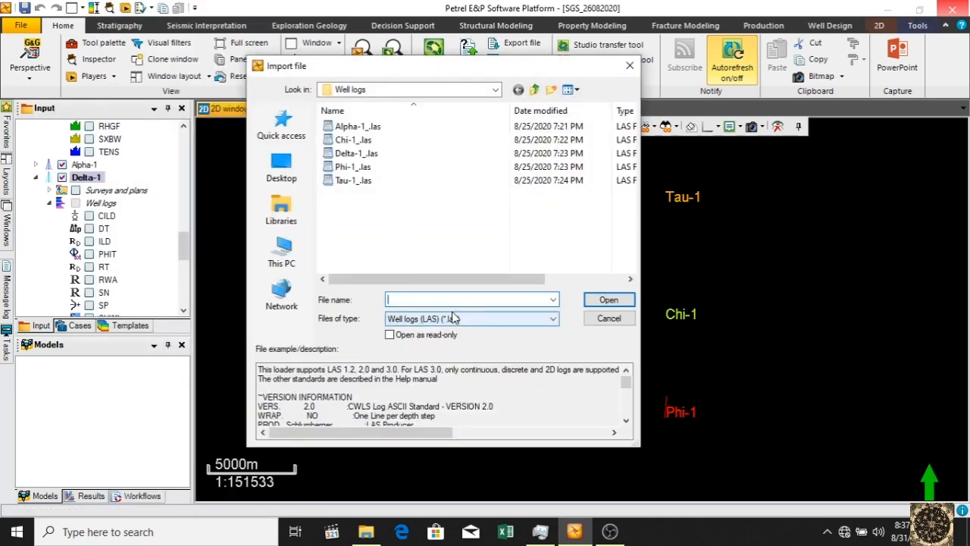
click(455, 318)
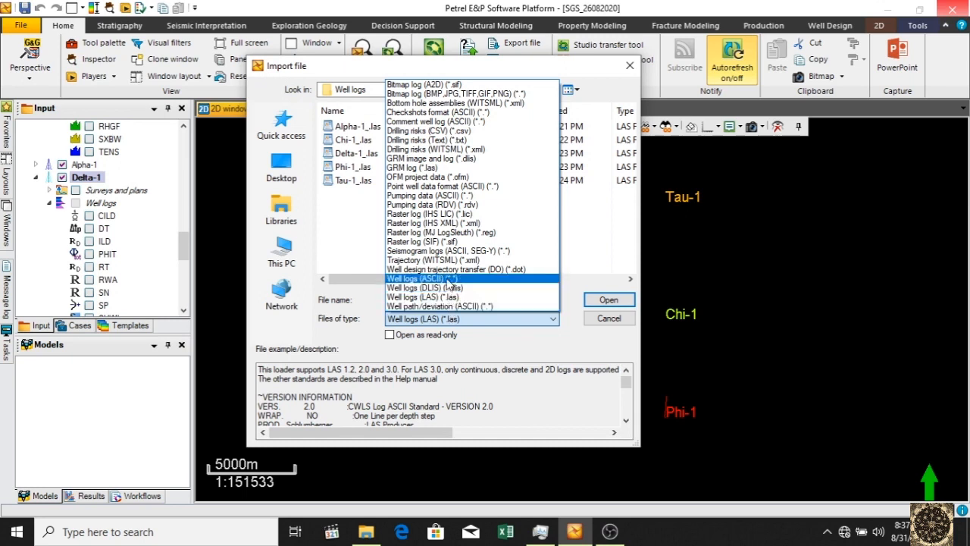
click(450, 279)
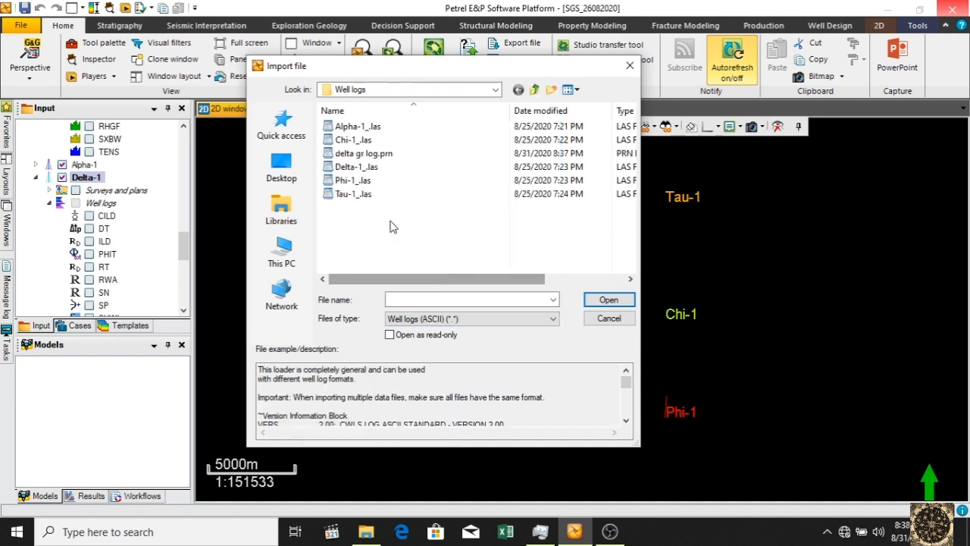
click(368, 155)
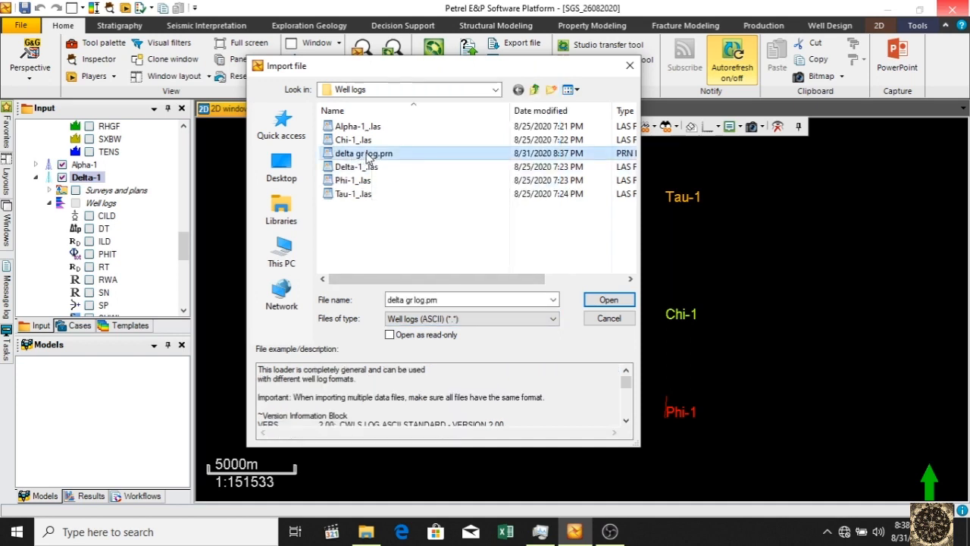
click(599, 300)
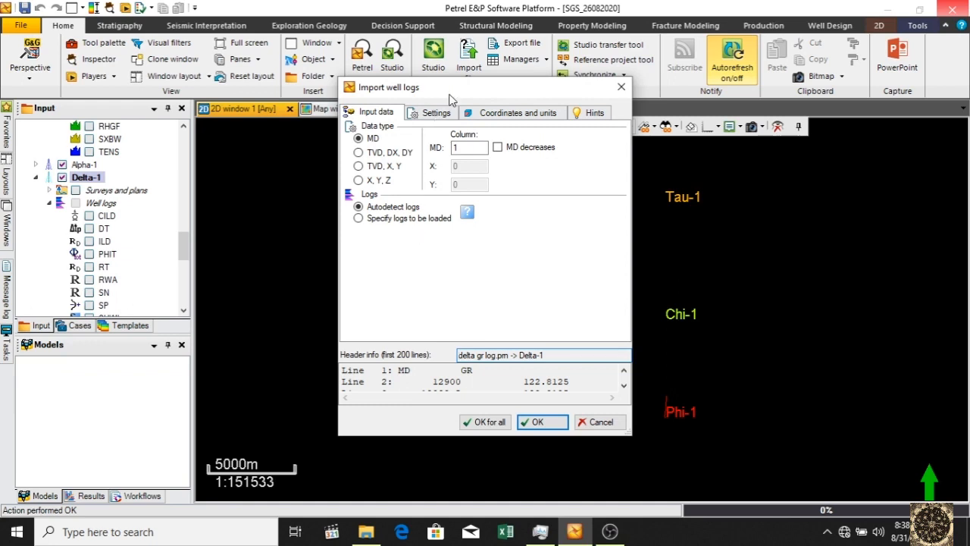
Enlarge the Import well logs dialog, choose to specify the logs to be loaded, and add two log rows
drag(448, 100, 363, 76)
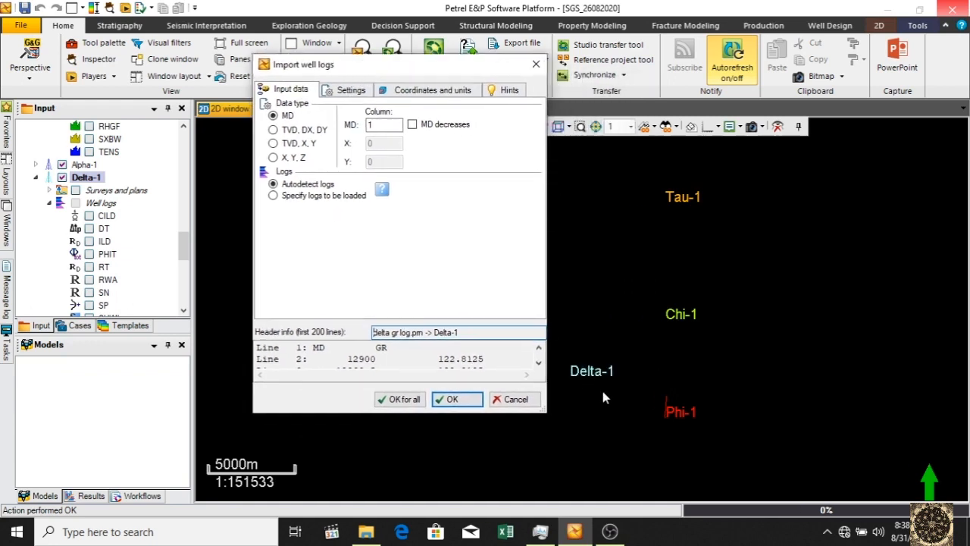
drag(545, 409, 691, 442)
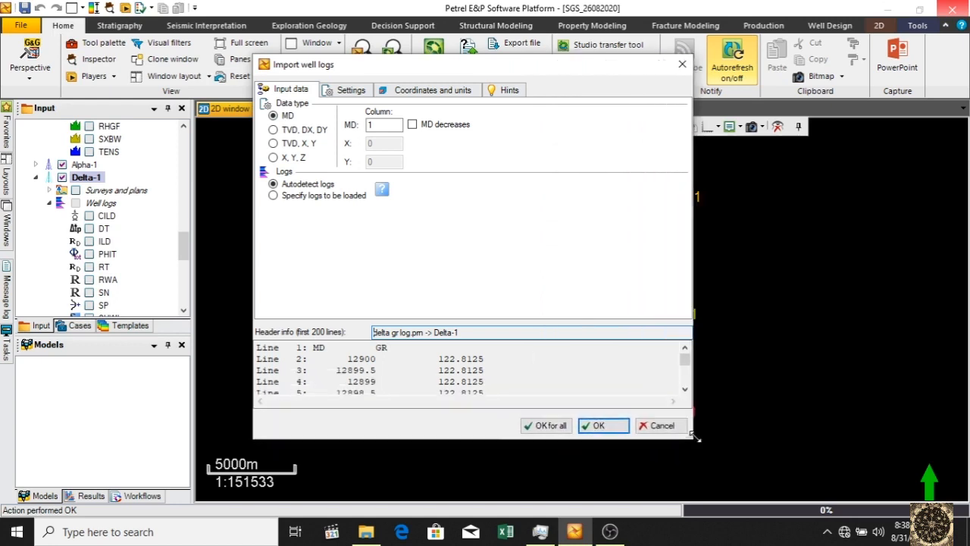
click(274, 195)
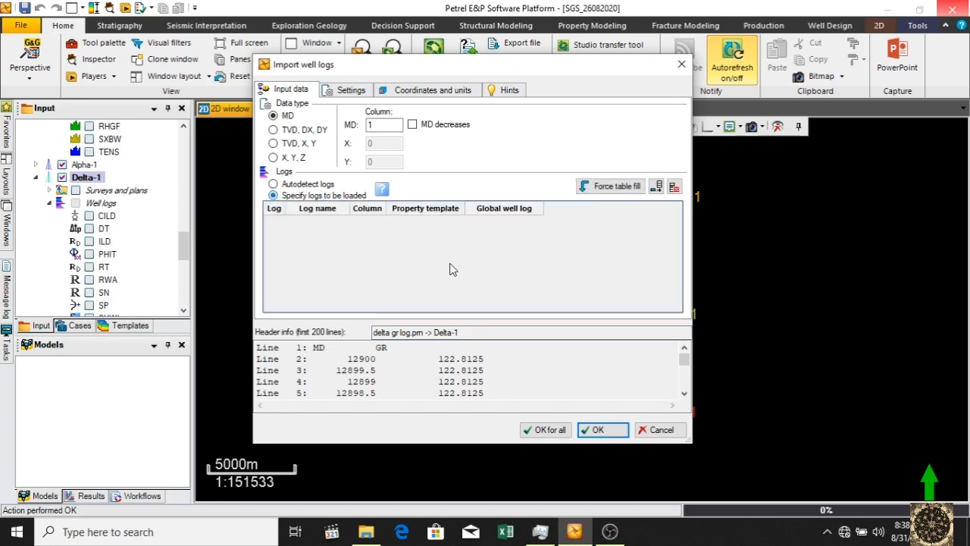
click(657, 187)
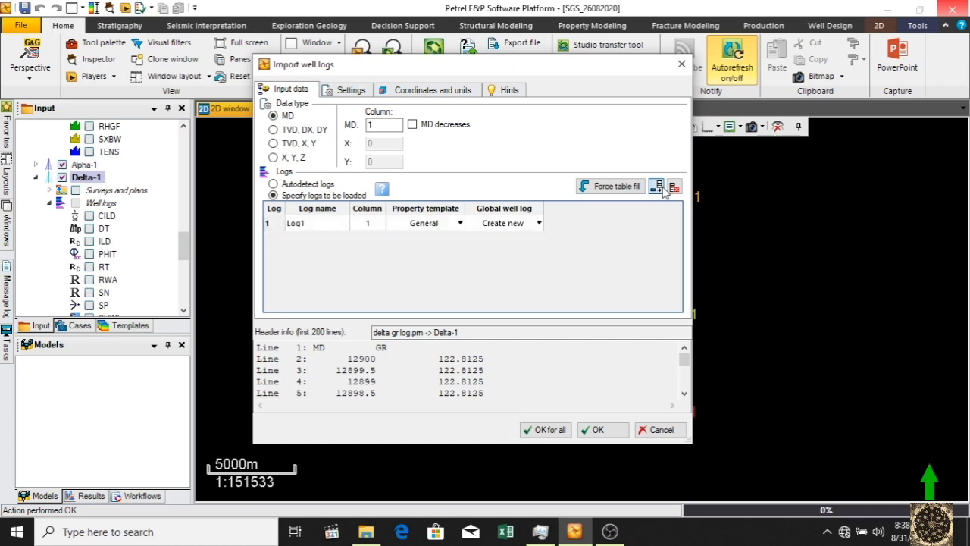
click(657, 187)
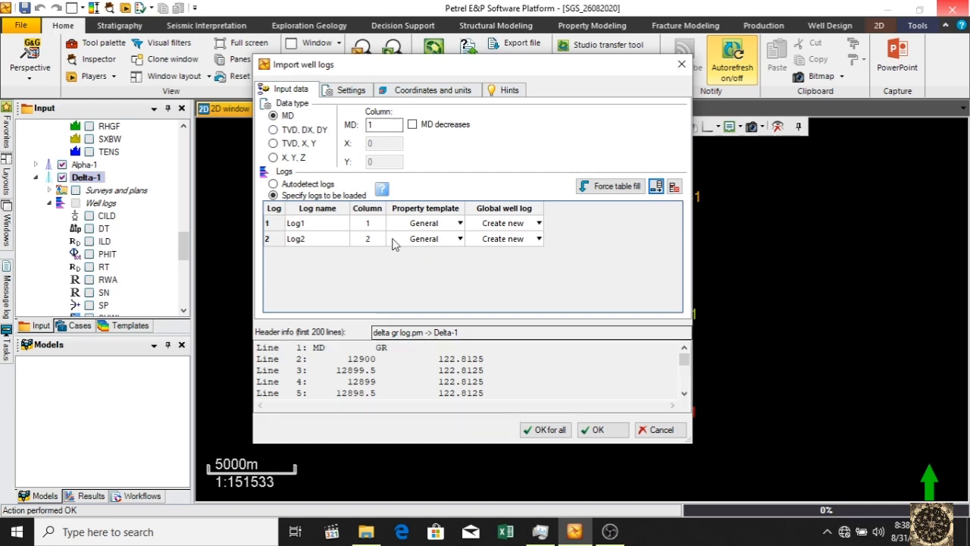
Enable MD decreases and remove the second log row from the table
click(412, 125)
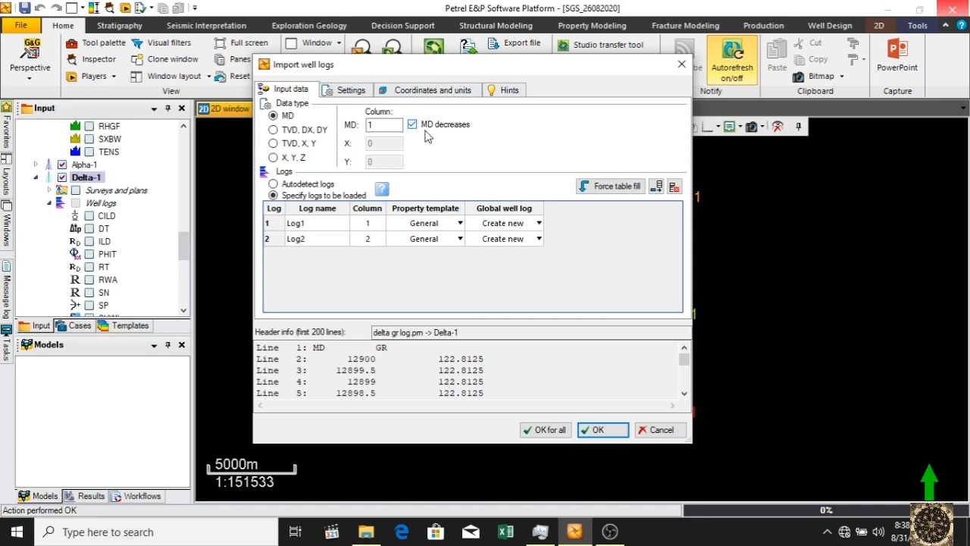
click(272, 244)
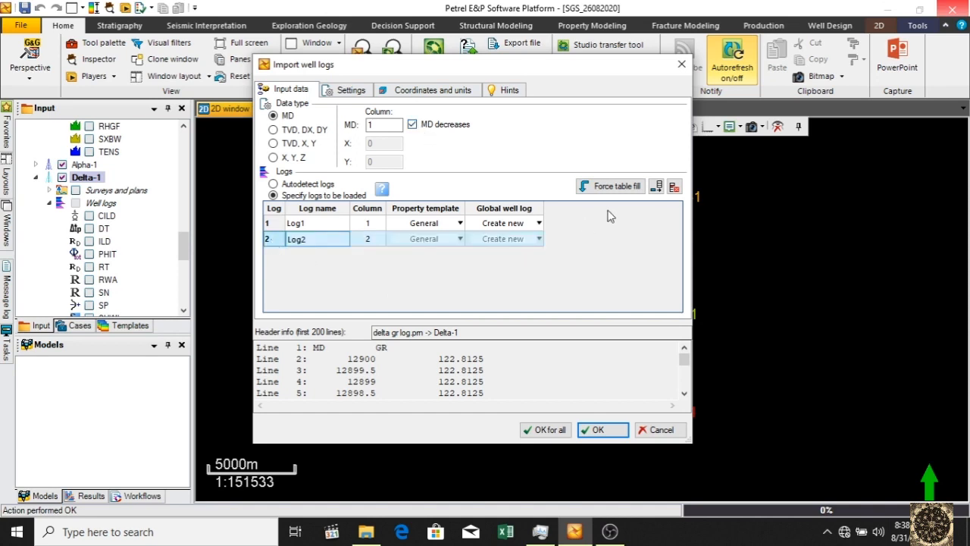
click(673, 186)
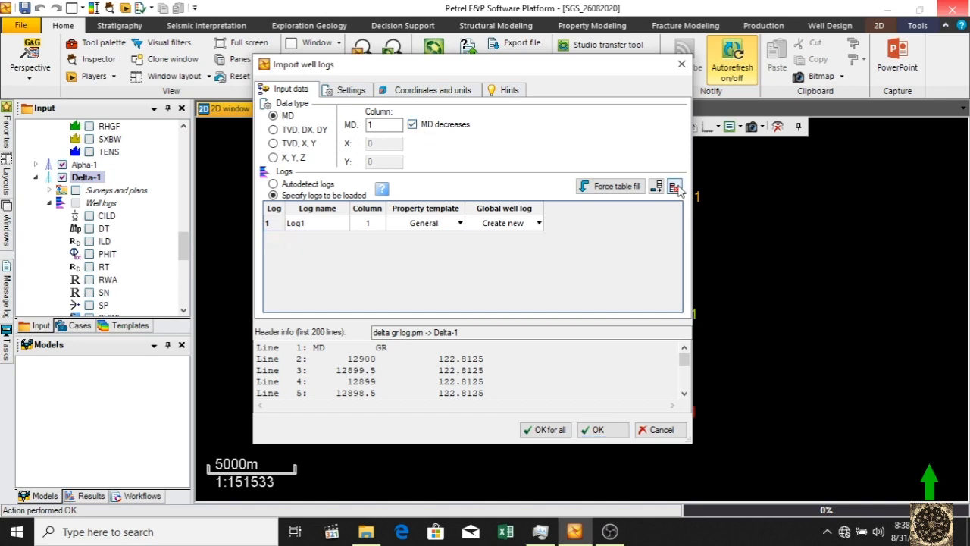
Name the log row GR and assign it to column 2 of the file
double_click(330, 224)
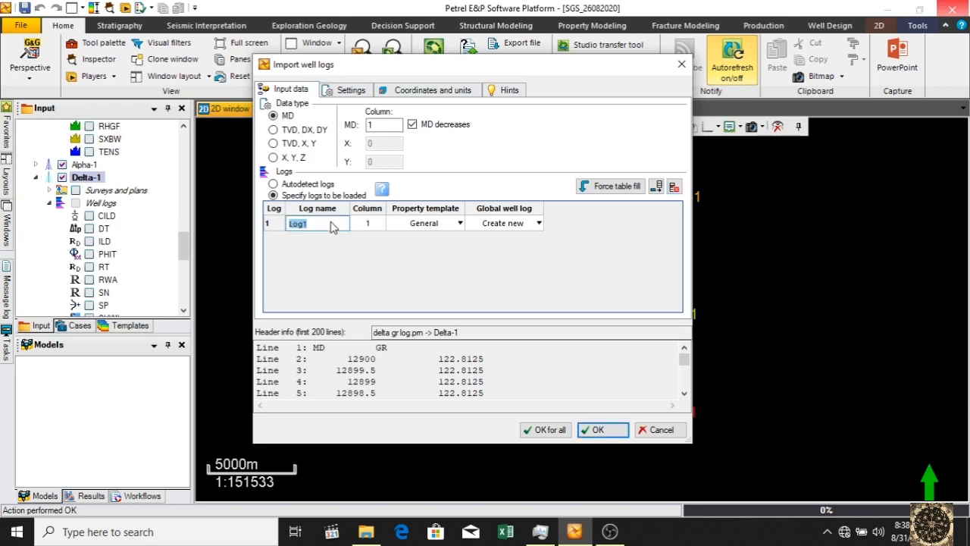
text(GR)
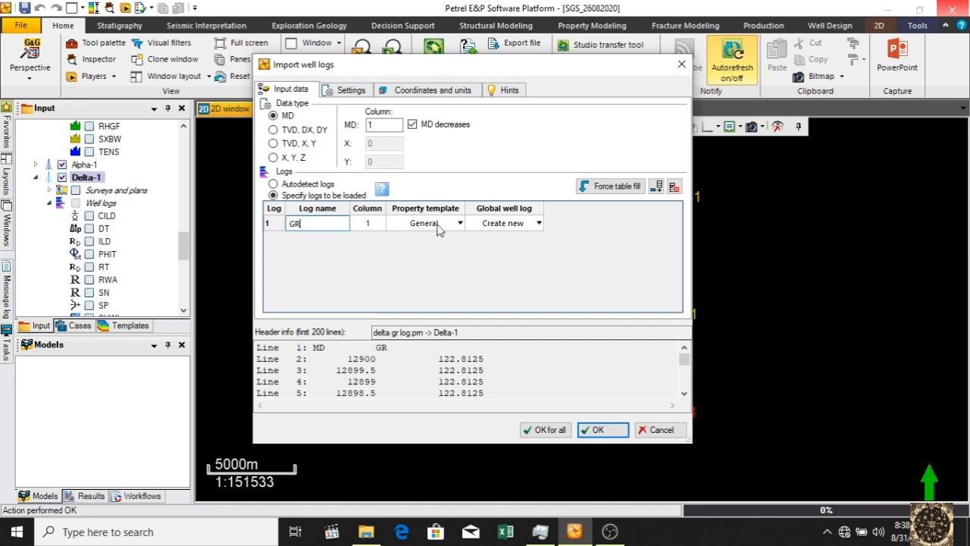
click(378, 226)
click(436, 226)
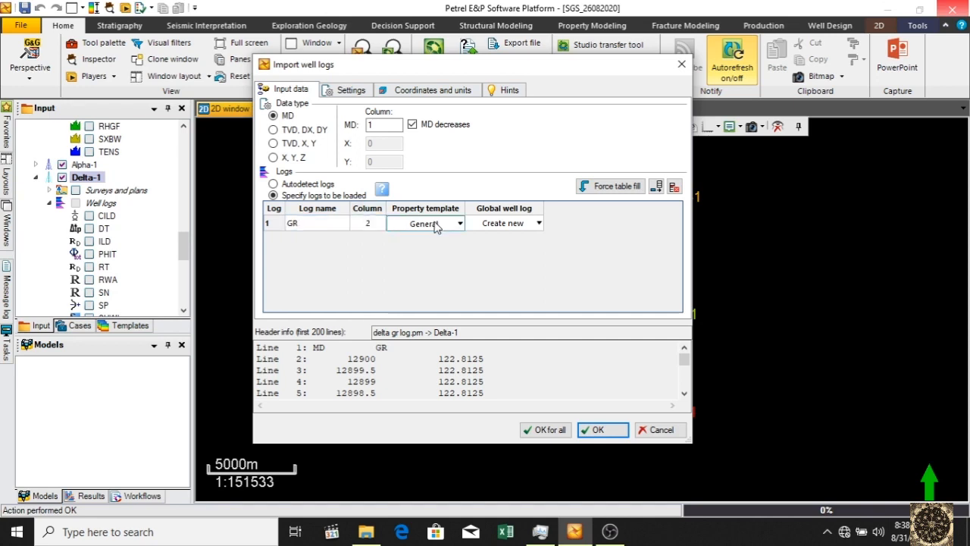
Assign the Gamma ray property template and the GR global well log to the GR row
click(436, 226)
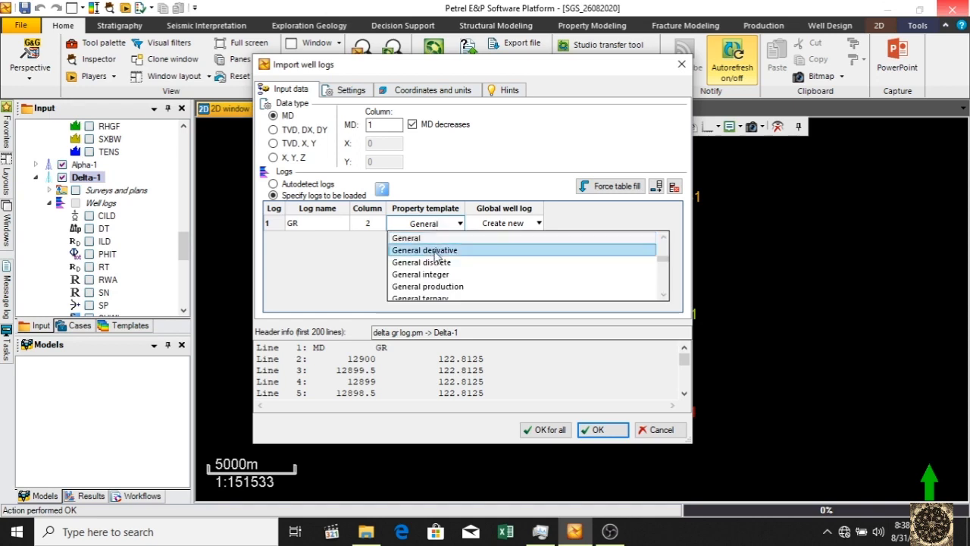
scroll(437, 256, up, 3)
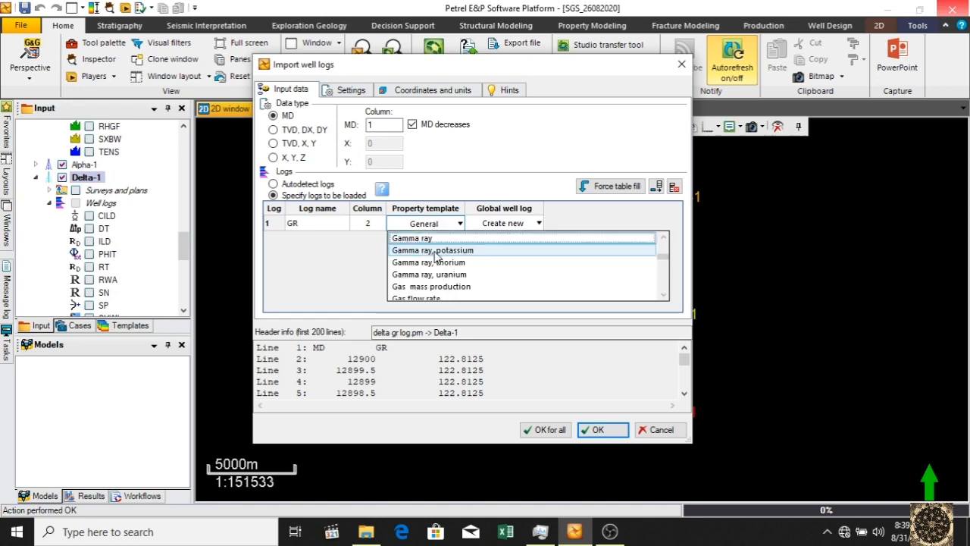
click(430, 240)
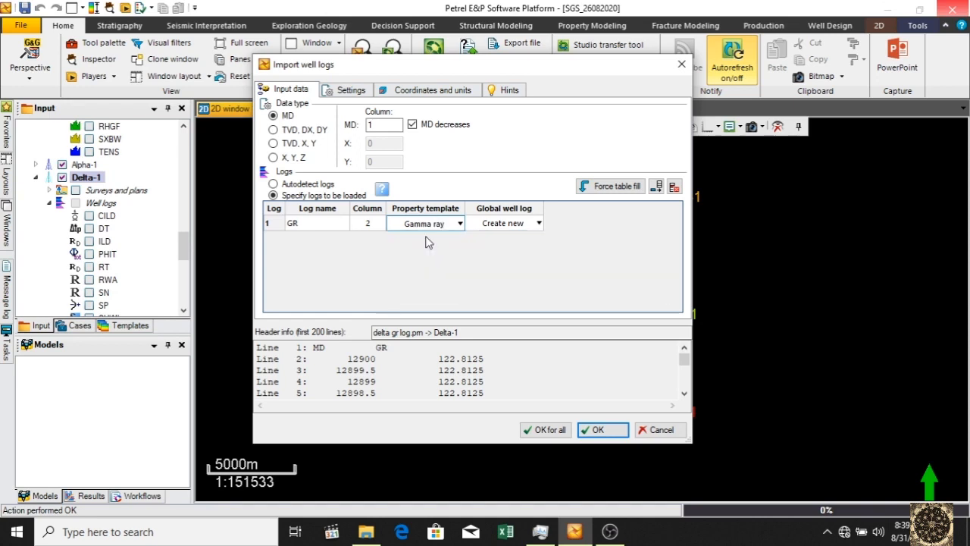
click(537, 224)
click(538, 224)
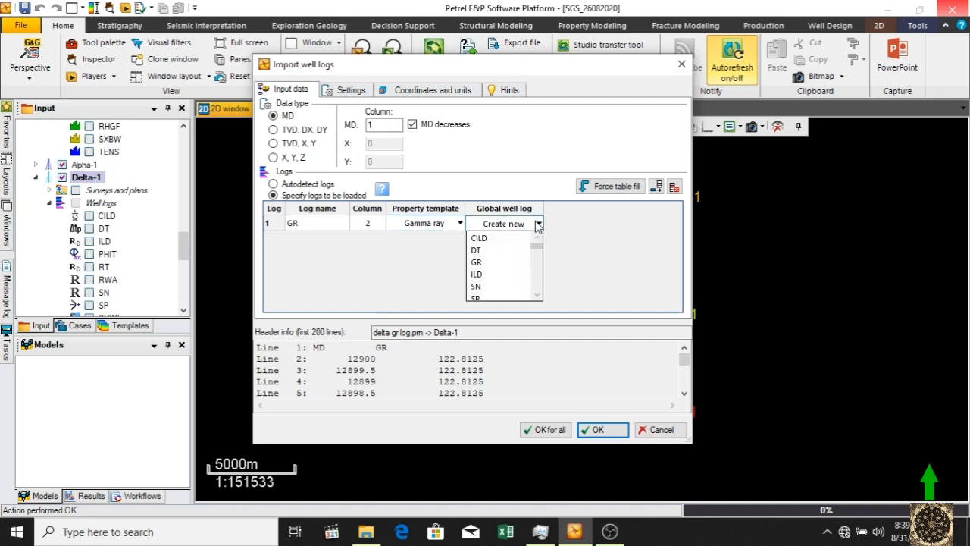
click(489, 263)
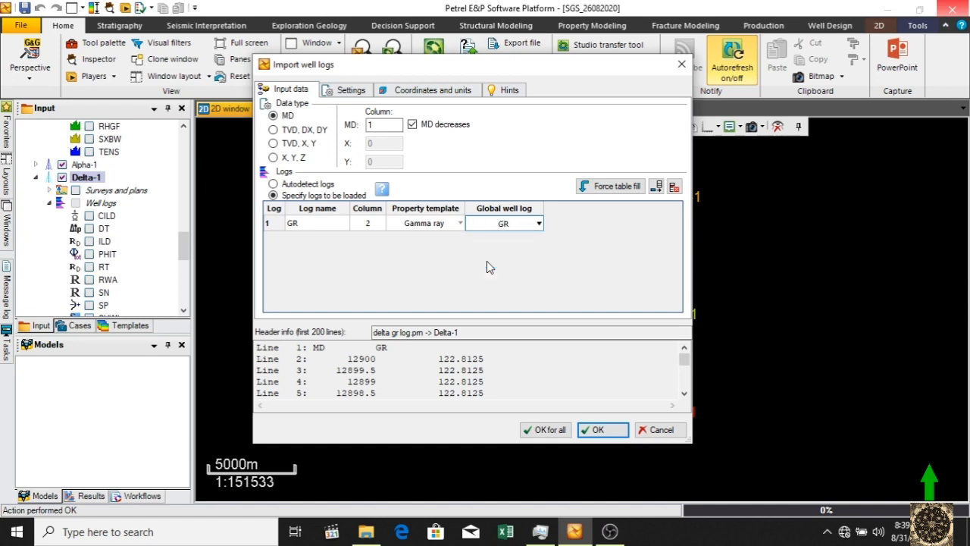
Specify the input units with ft as the input Z unit and run the import for all files
click(353, 91)
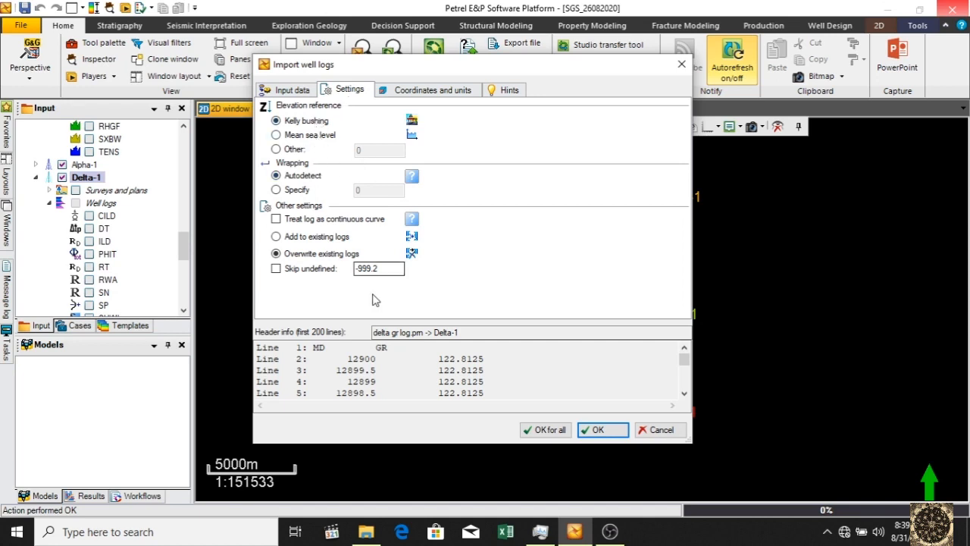
click(410, 90)
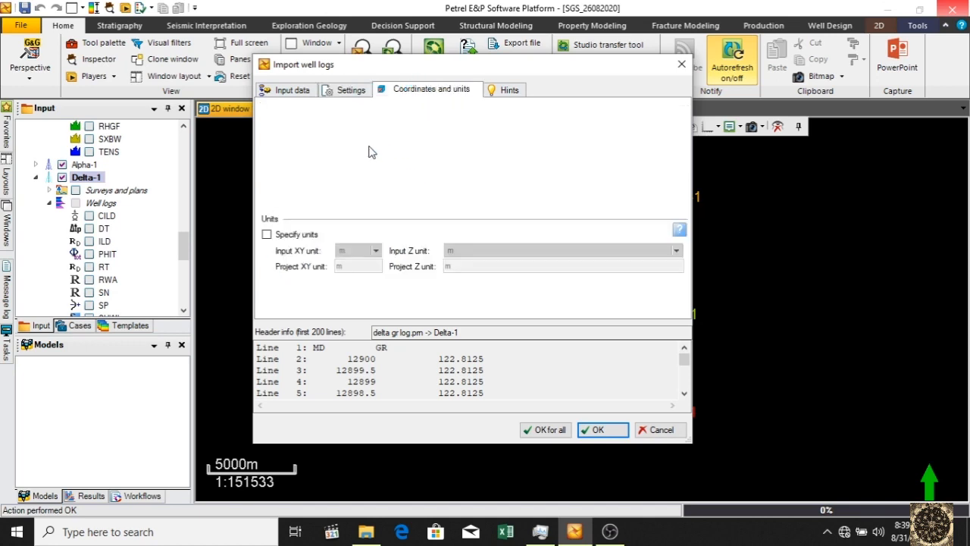
click(267, 234)
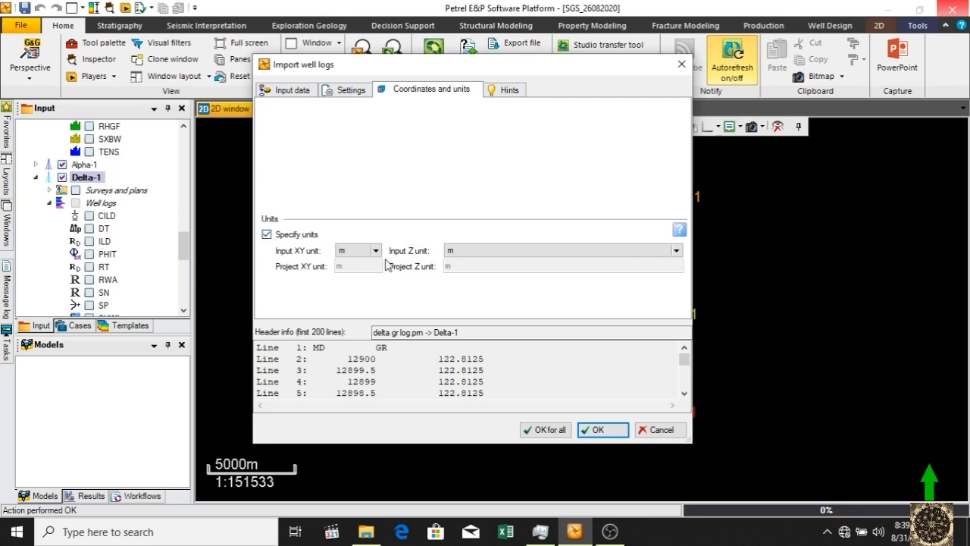
click(480, 255)
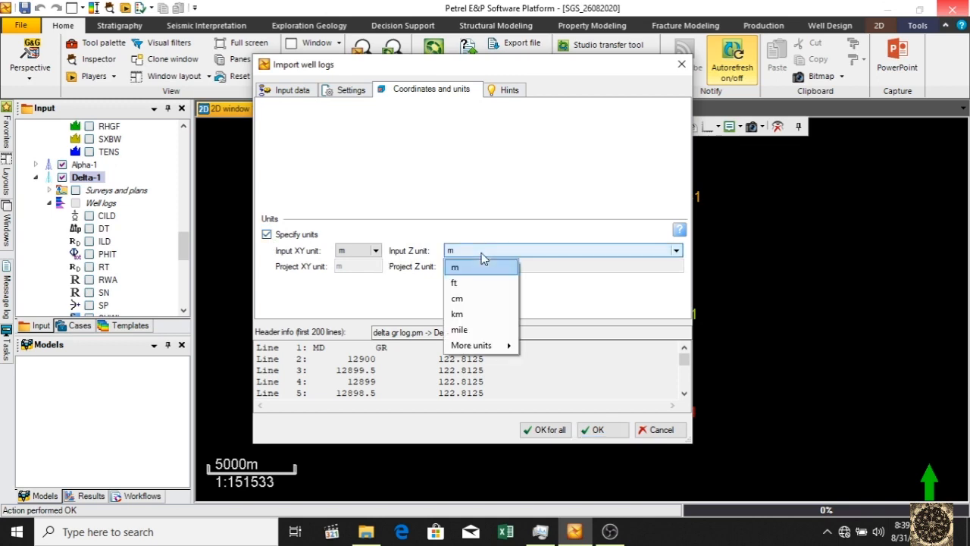
click(460, 284)
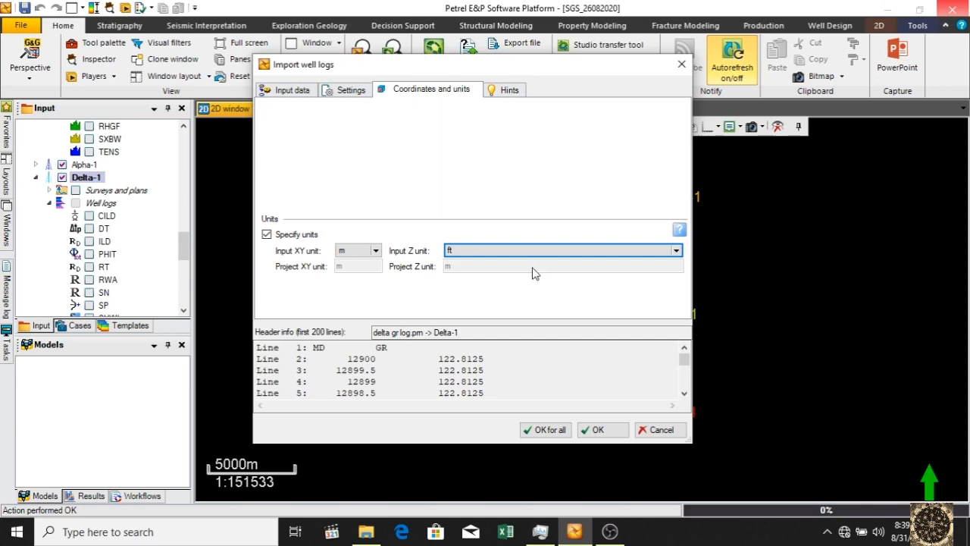
click(545, 430)
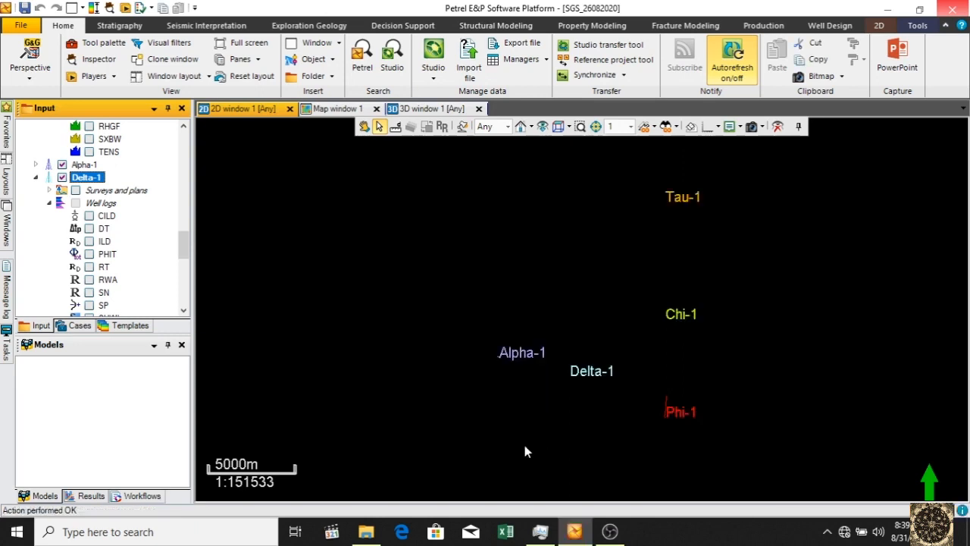
Inspect the MD and gamma values of Delta-1's imported GR log in its spreadsheet, then close it without changes
drag(184, 238, 184, 287)
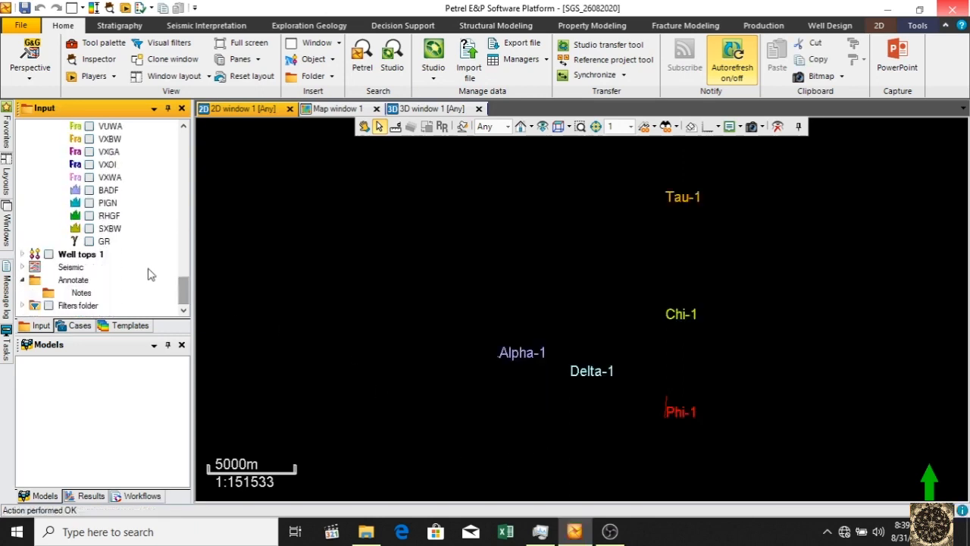
right_click(104, 243)
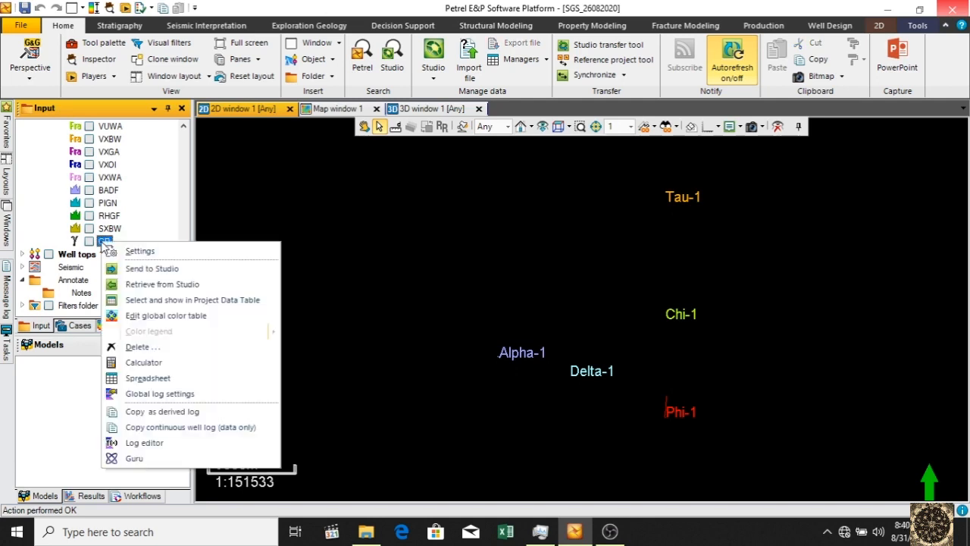
click(137, 377)
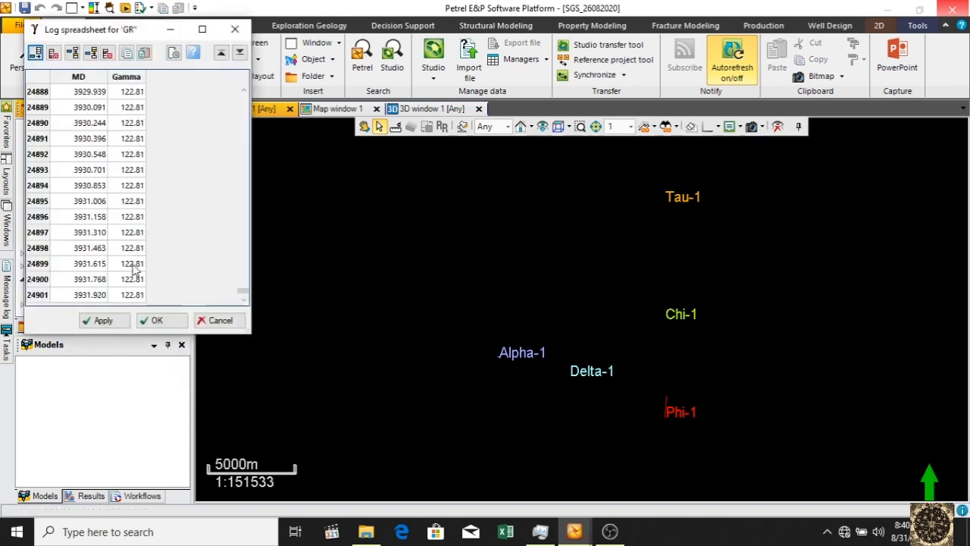
scroll(132, 267, up, 1)
click(220, 321)
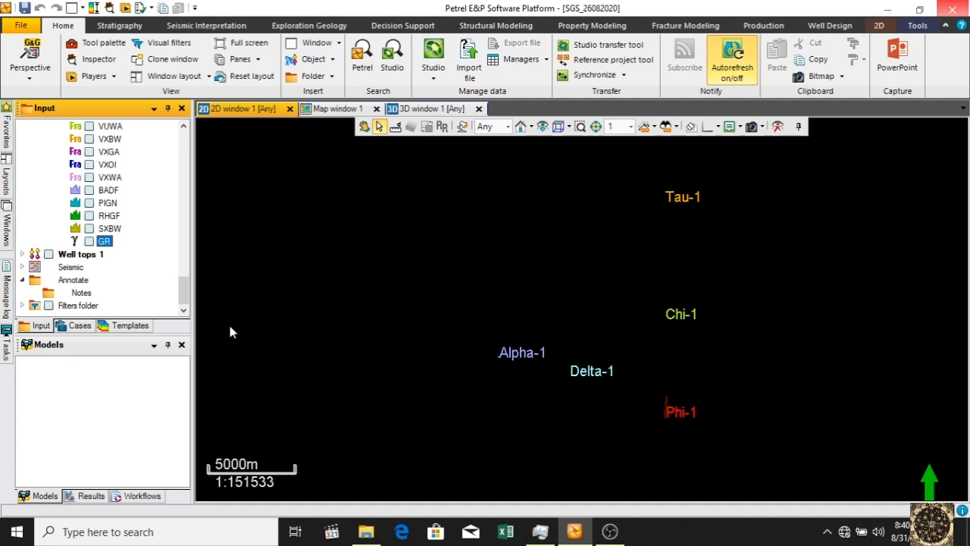
Collapse the Chi-1, Tau-1 and Phi-1 wells in the Input tree
drag(181, 287, 182, 148)
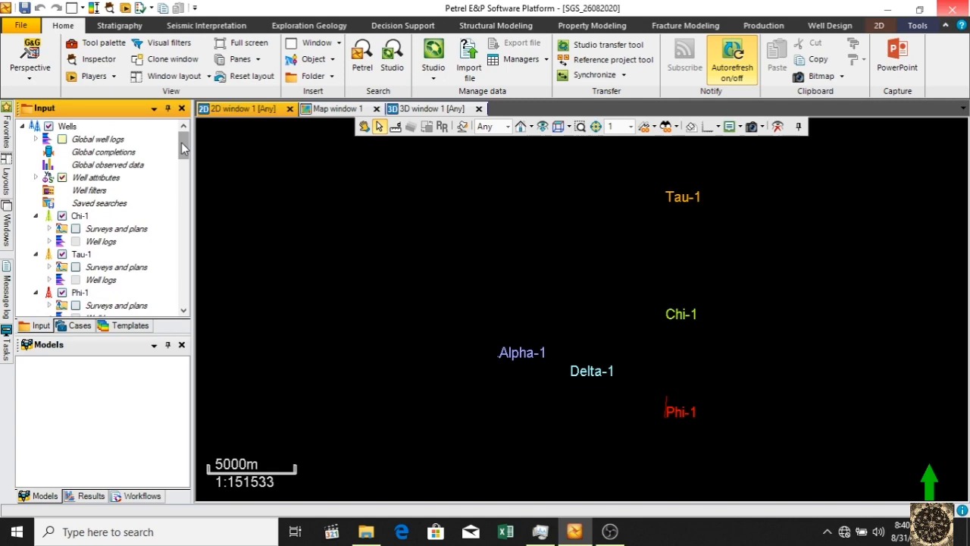
click(35, 215)
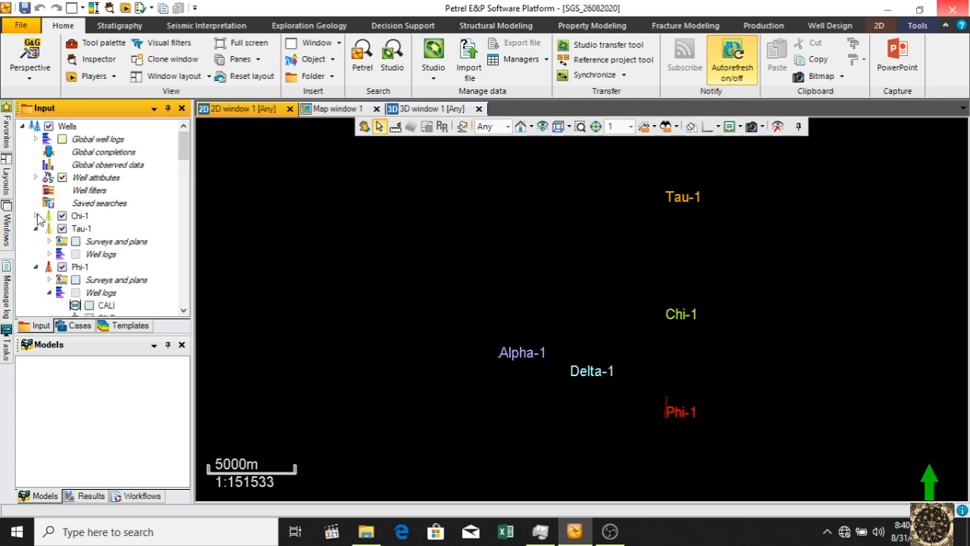
click(36, 228)
click(36, 241)
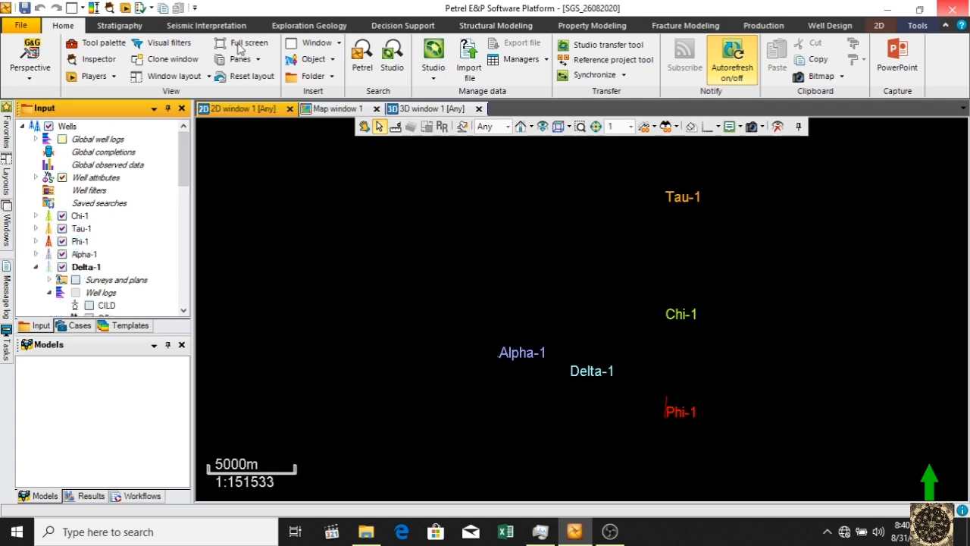
Start a new well section window and name its new x-section SGS
click(339, 44)
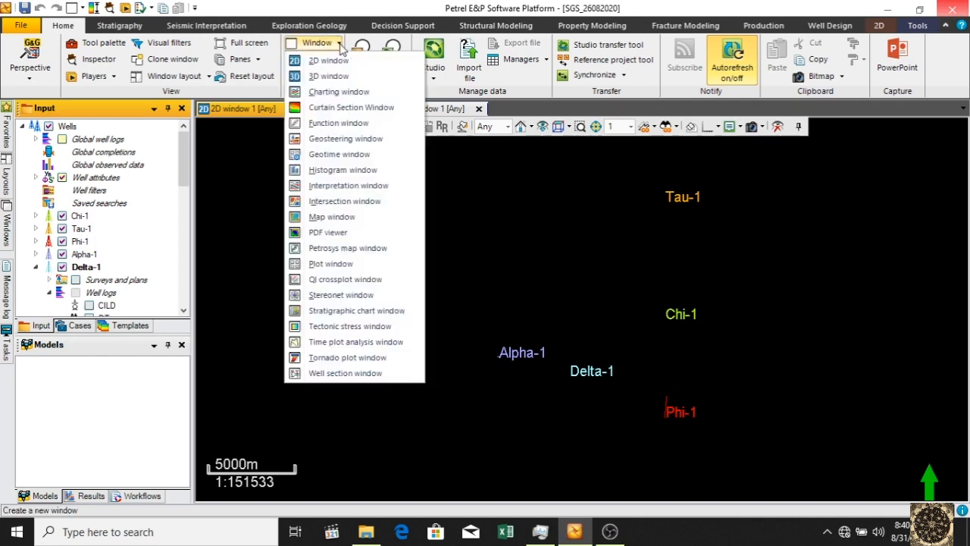
click(329, 375)
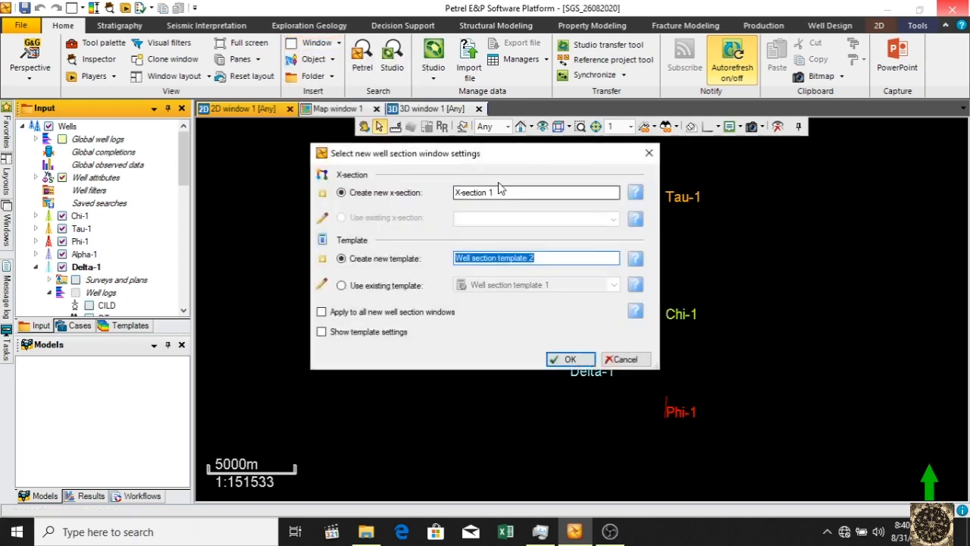
drag(504, 195, 407, 198)
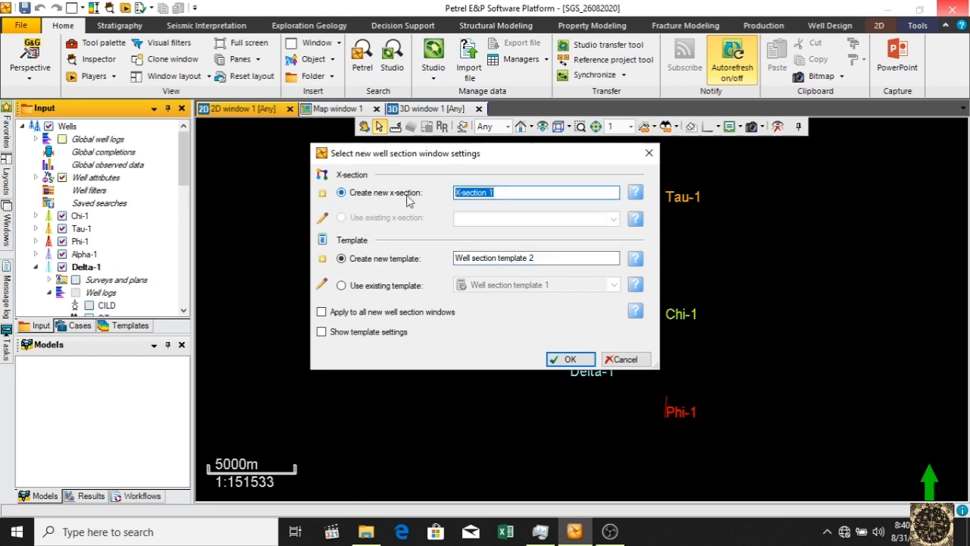
text(SGS)
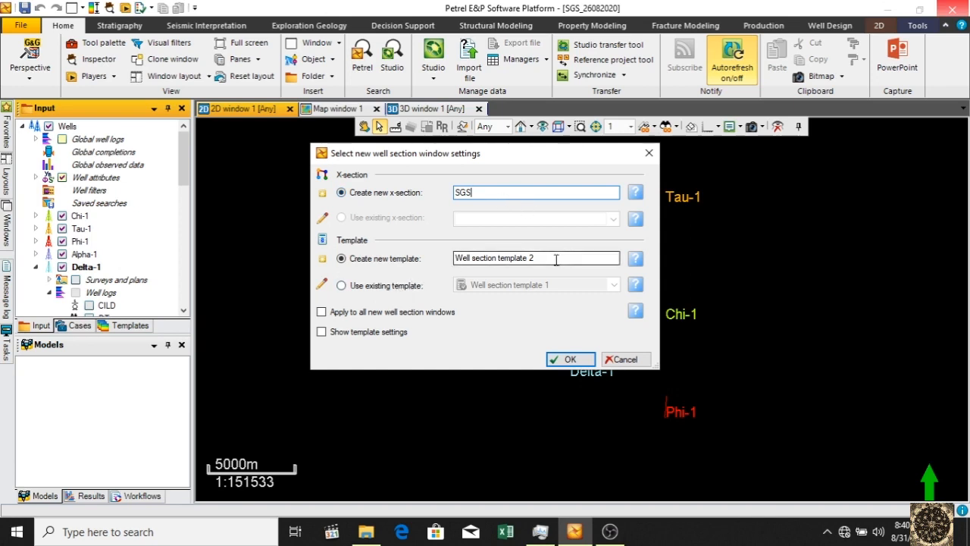
Base the well section window on the existing Well section template 1 and create it
click(400, 287)
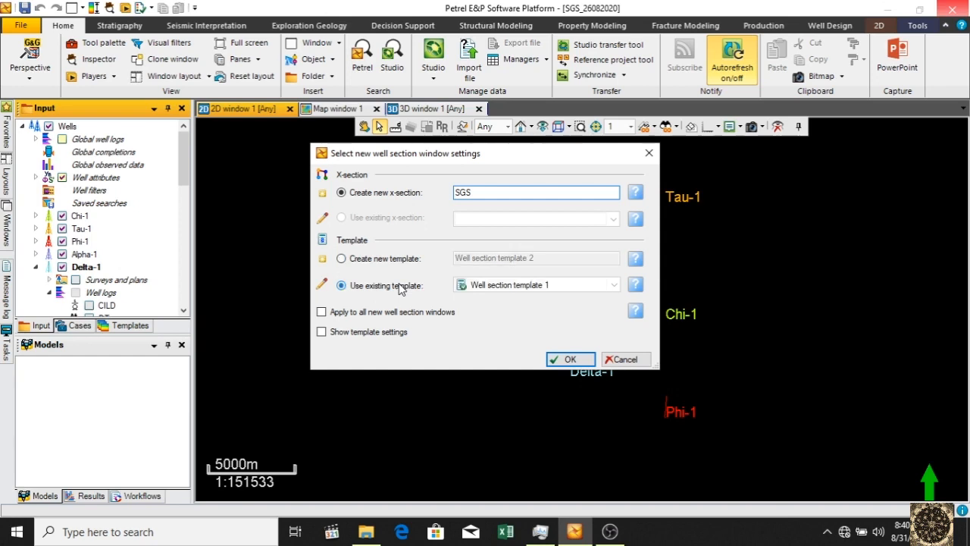
click(585, 291)
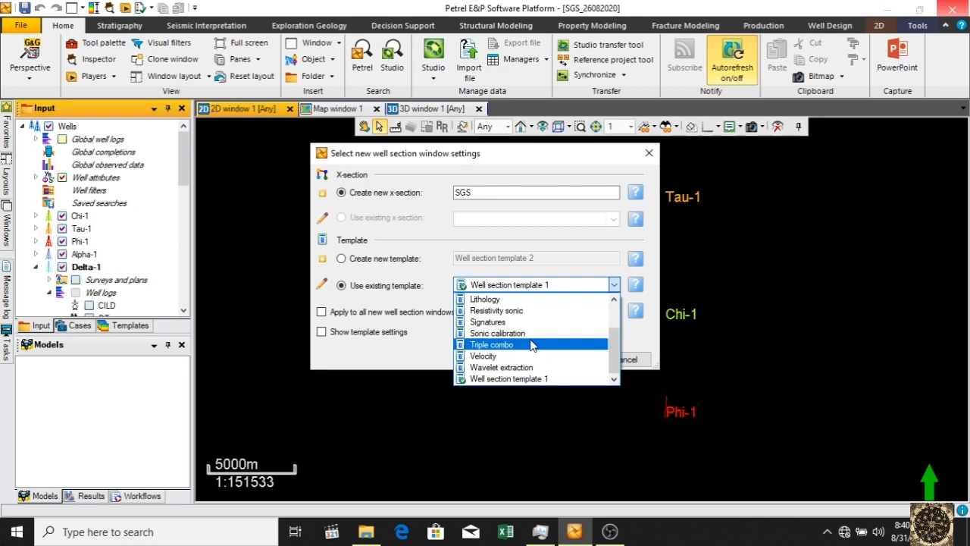
scroll(553, 356, up, 2)
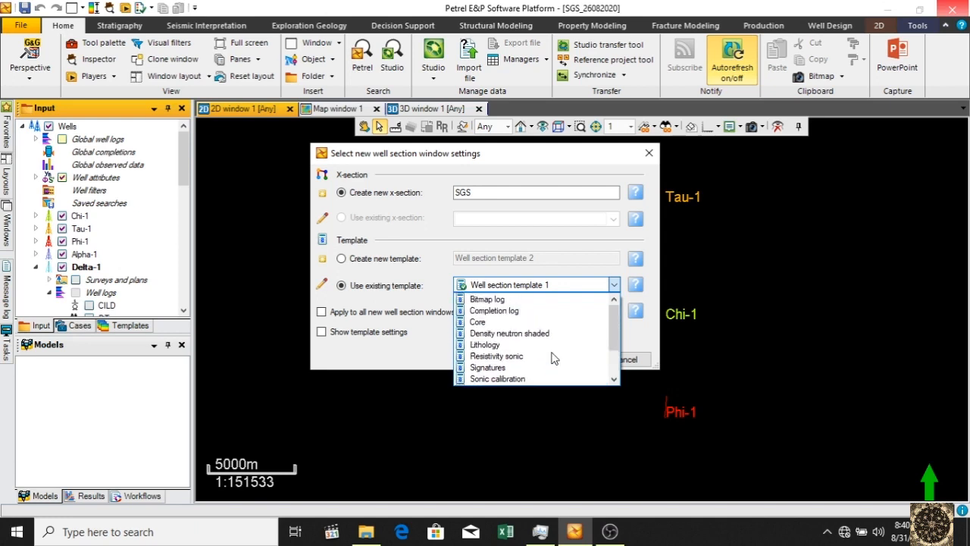
scroll(553, 358, down, 2)
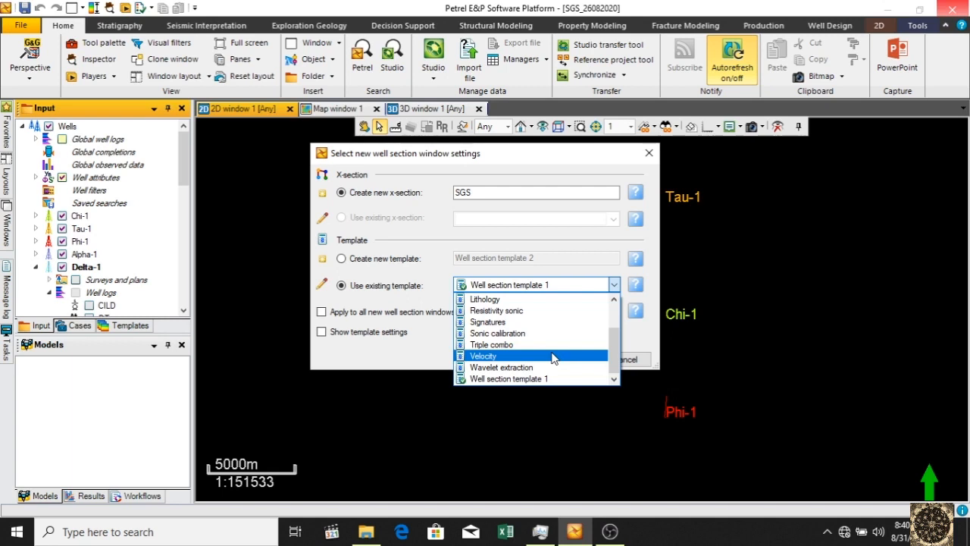
click(529, 379)
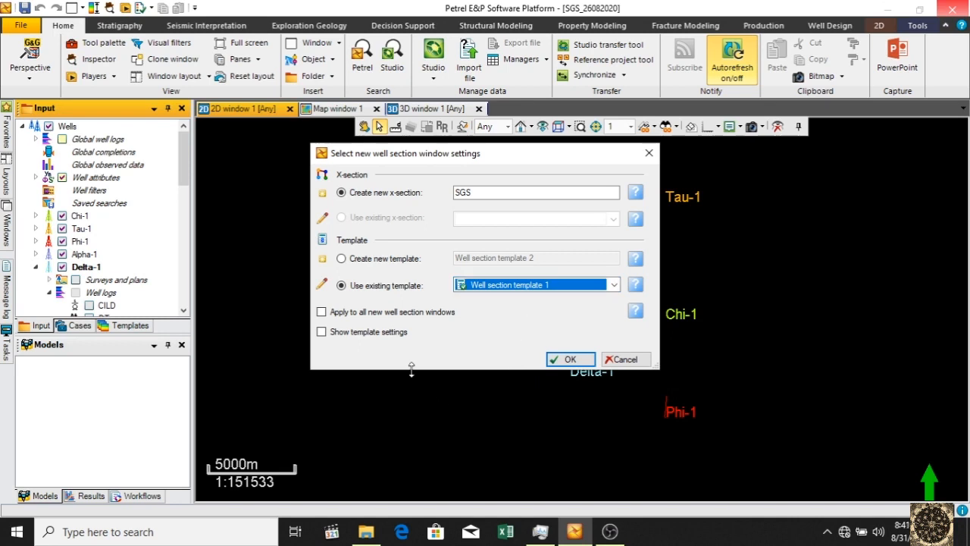
click(569, 362)
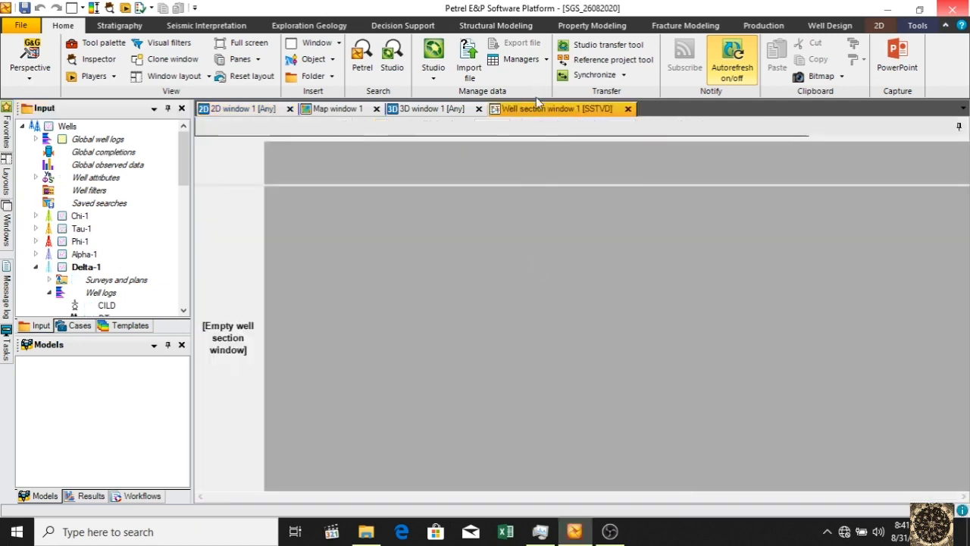
Set the well section window's domain to MD and display the Chi-1 well in it
click(536, 106)
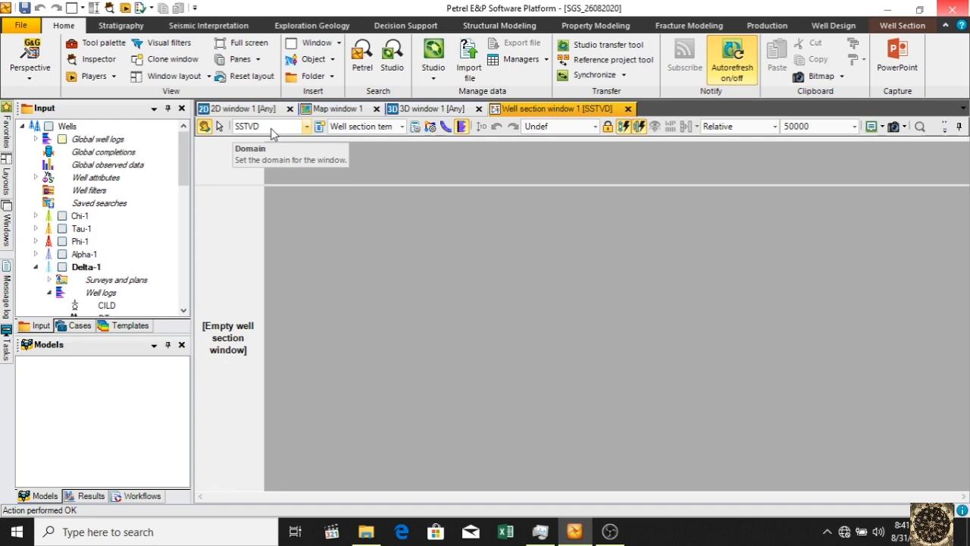
click(273, 134)
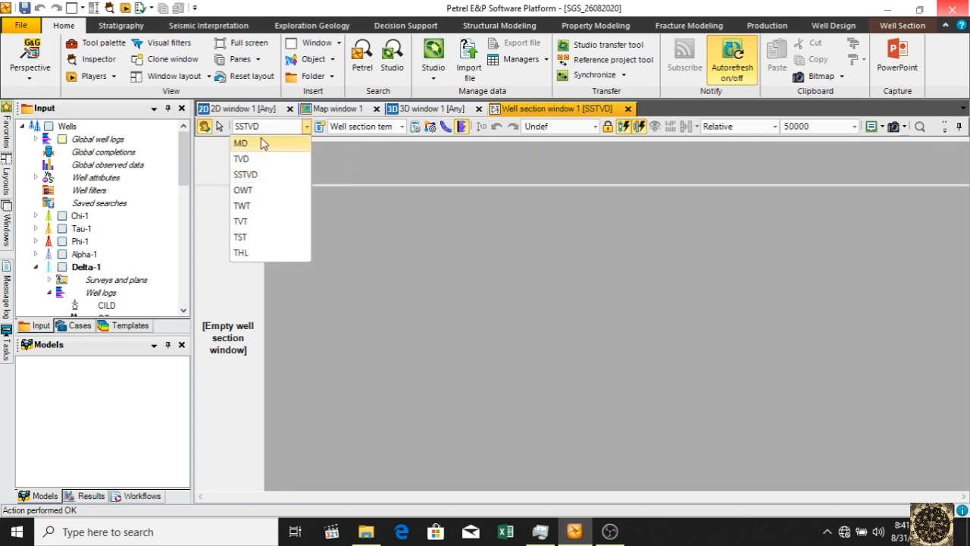
click(261, 141)
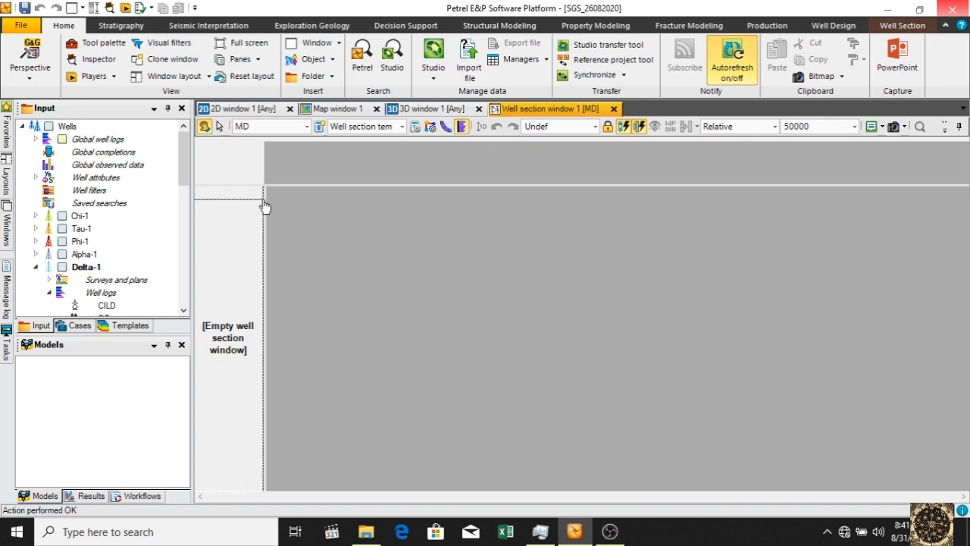
click(63, 216)
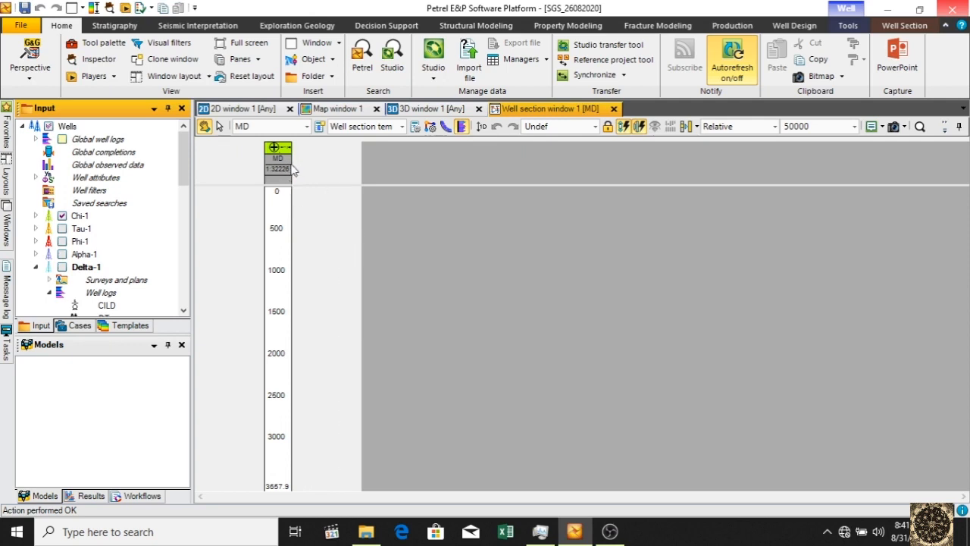
Widen Chi-1's depth track and try vertical scales of 1:1000 and 1:500 in the well section window
drag(294, 227, 328, 228)
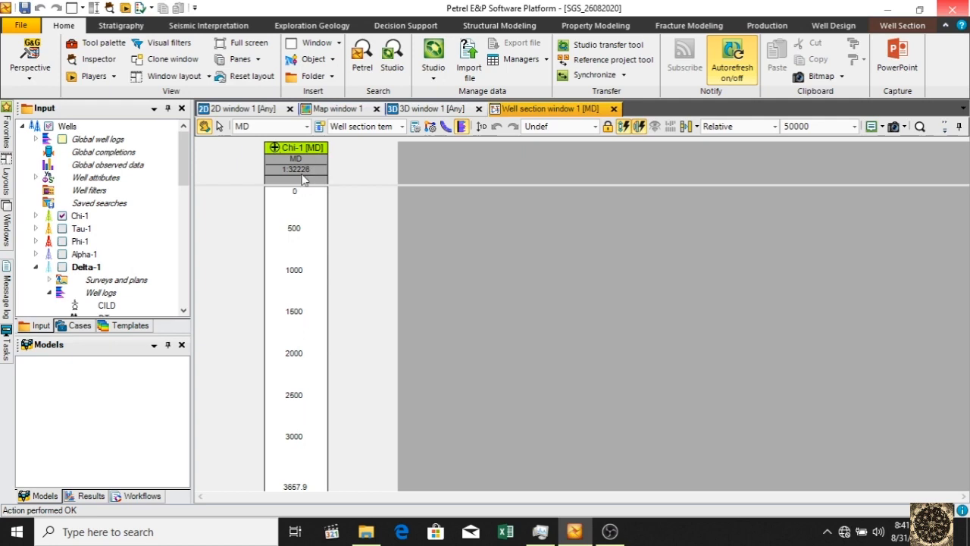
click(581, 128)
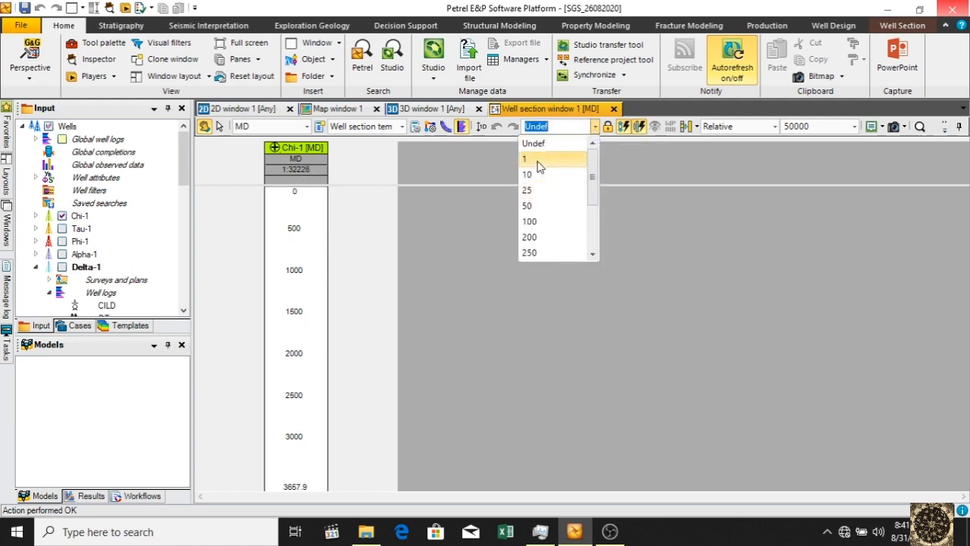
scroll(595, 201, down, 2)
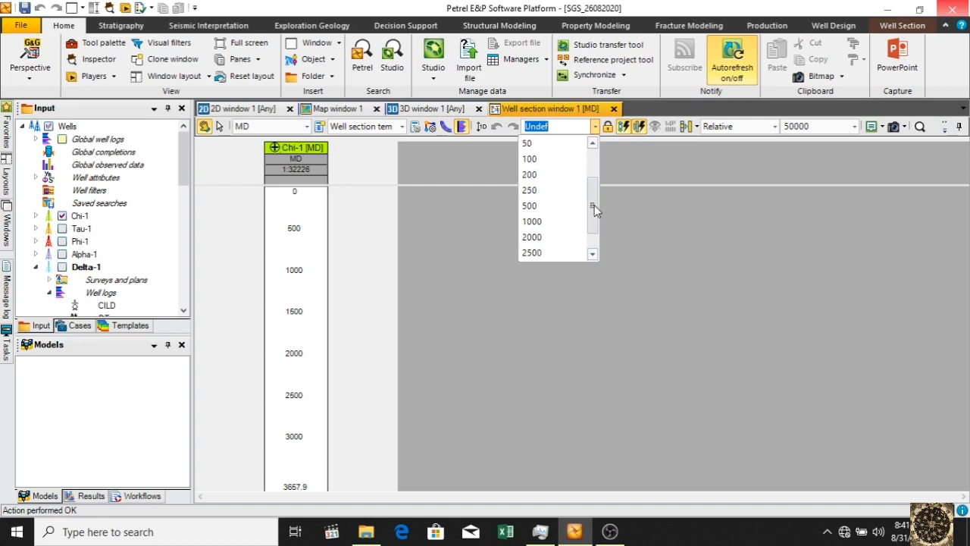
click(544, 220)
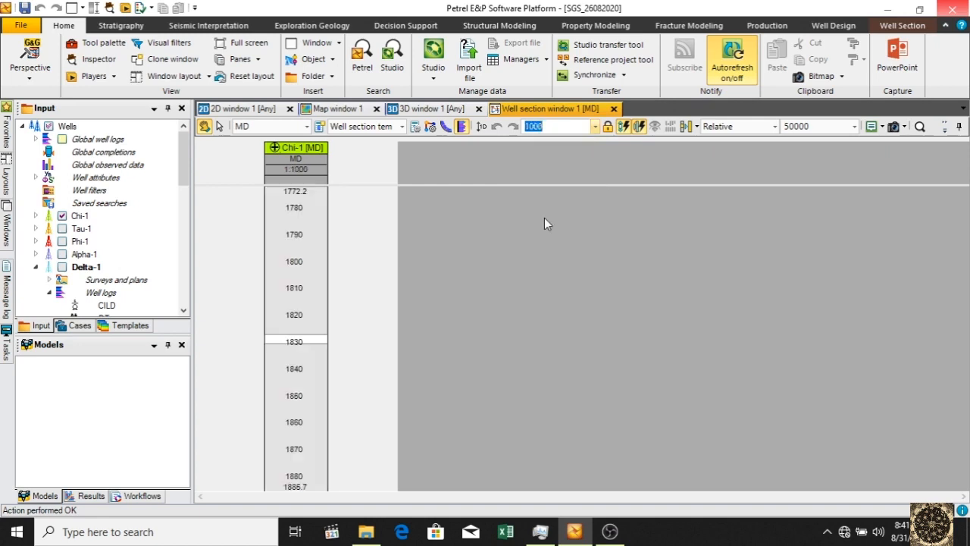
click(596, 126)
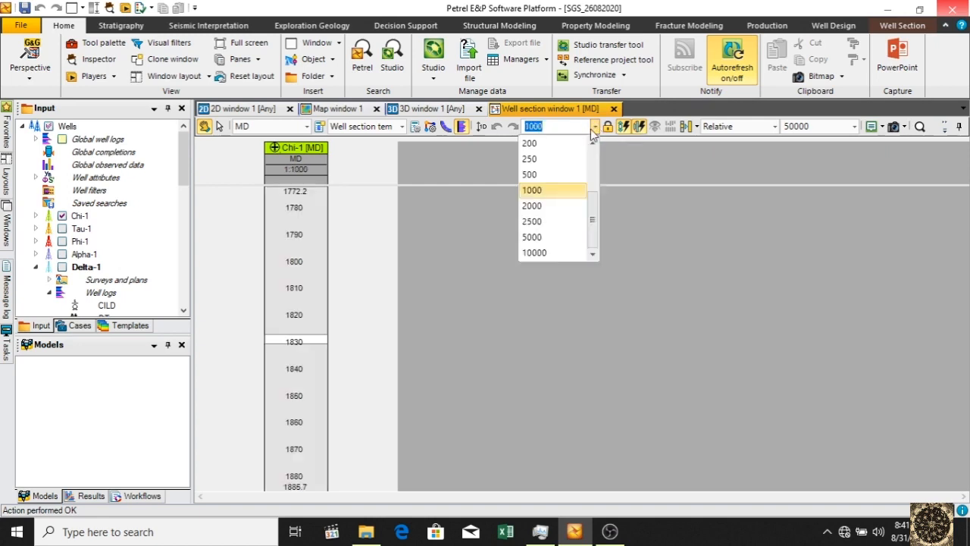
click(569, 175)
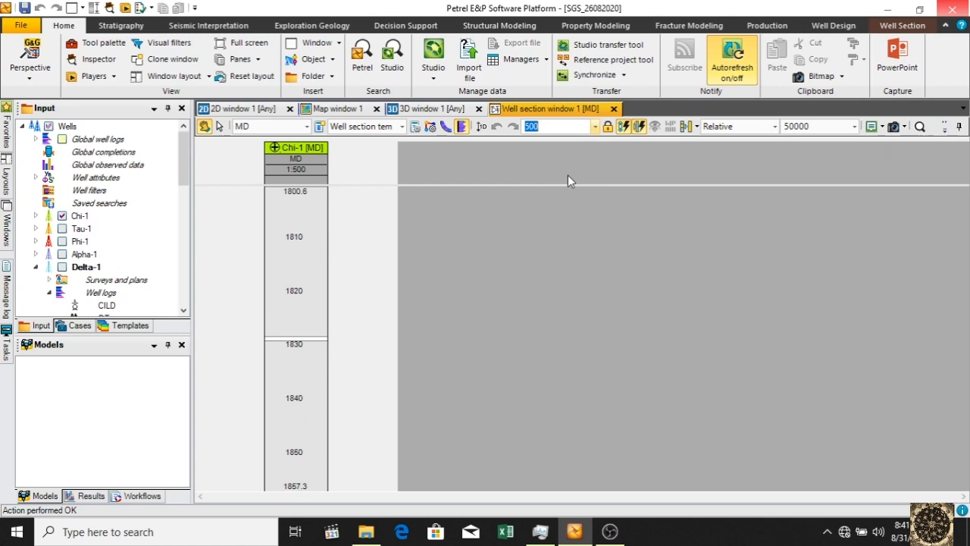
Set the well section's vertical scale to 1:10000 and display the Tau-1 well alongside Chi-1
click(596, 126)
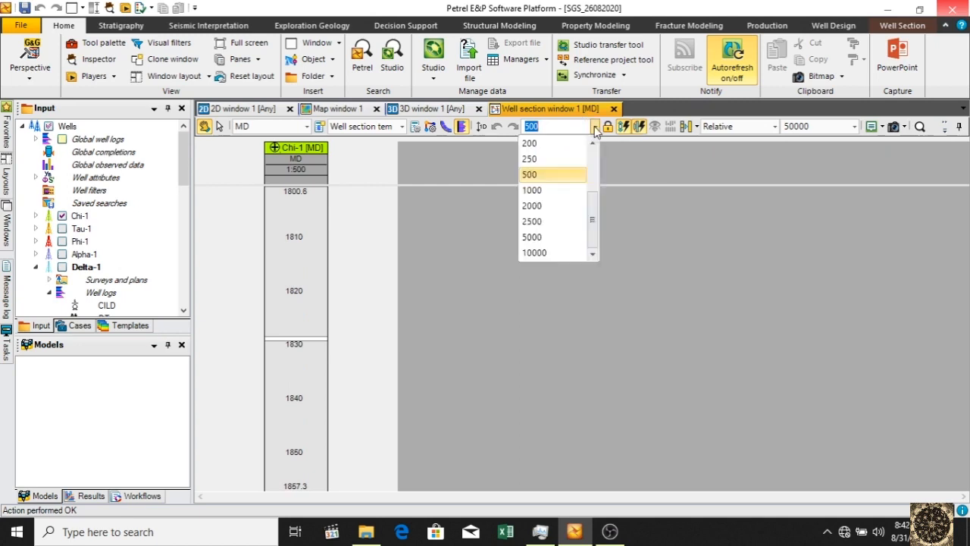
click(552, 253)
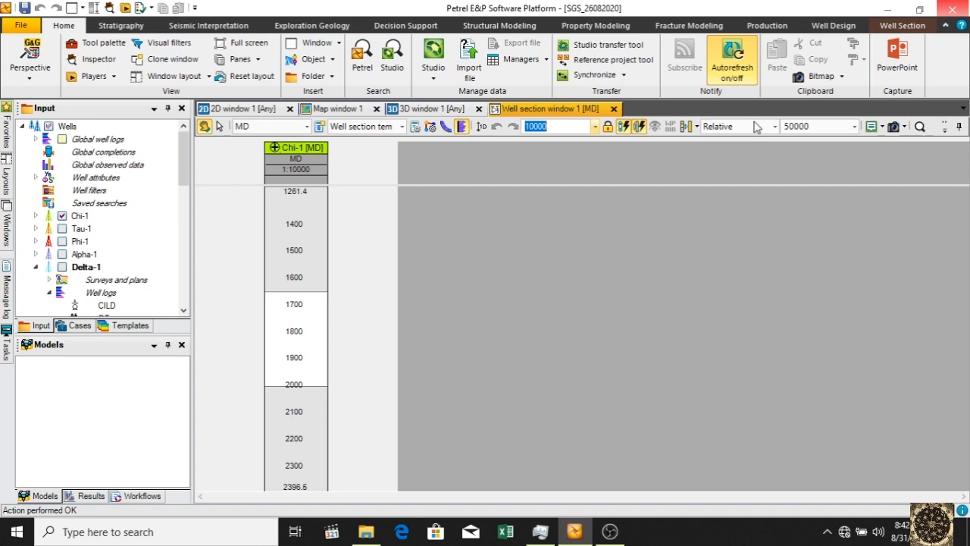
click(62, 228)
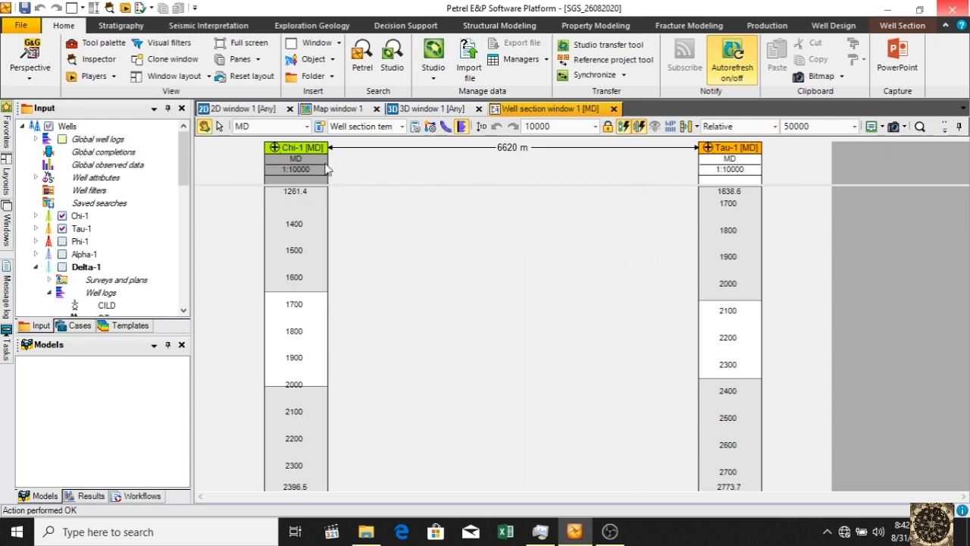
Try a constant well spacing of 75 in the well section and return the spacing to Relative
click(773, 127)
click(724, 142)
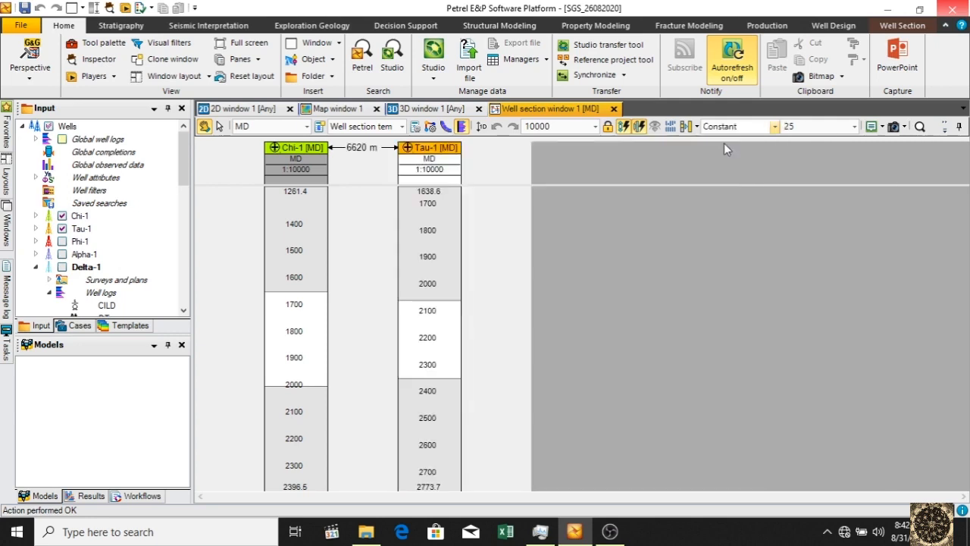
click(853, 126)
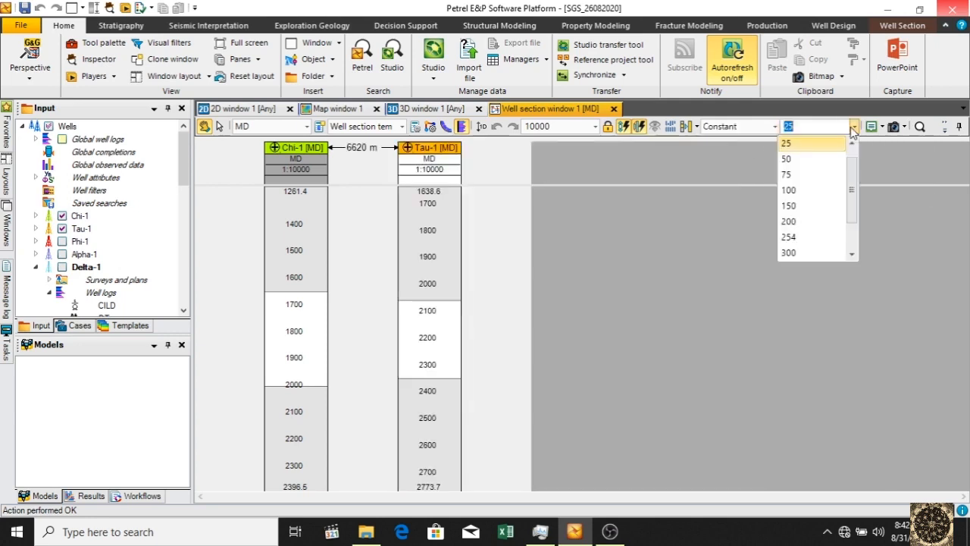
click(813, 175)
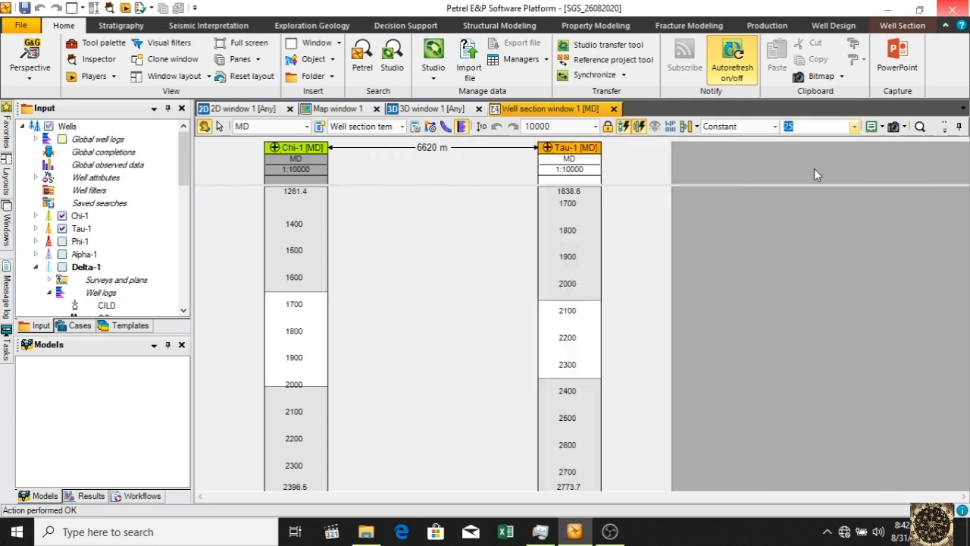
click(774, 127)
click(732, 160)
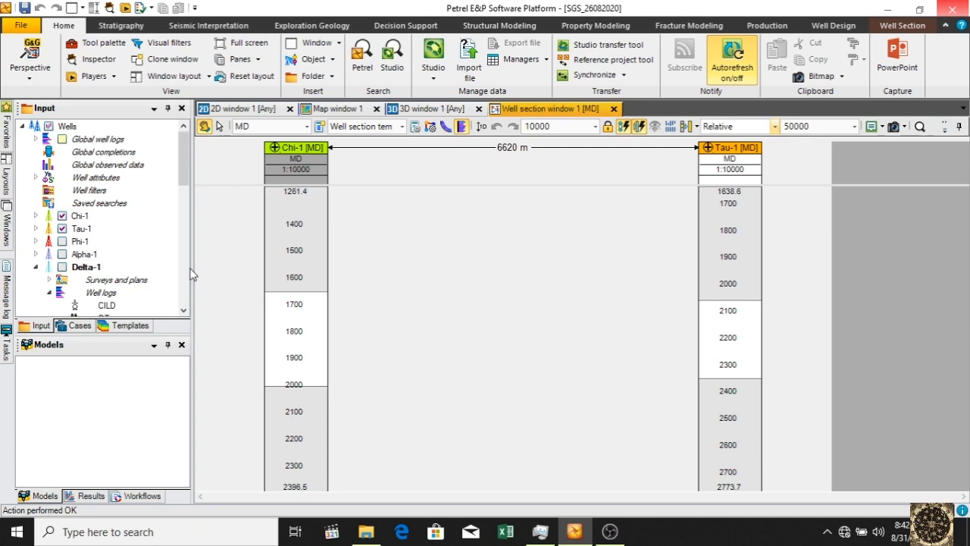
Add Chi-1's GR log to the global template for vertical wells in a new track and bring its curve into view
click(36, 215)
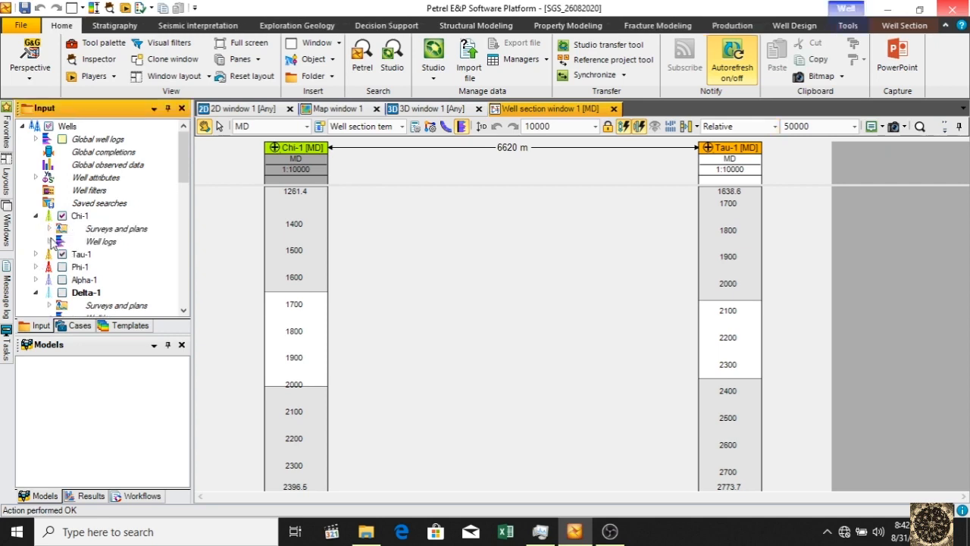
click(49, 241)
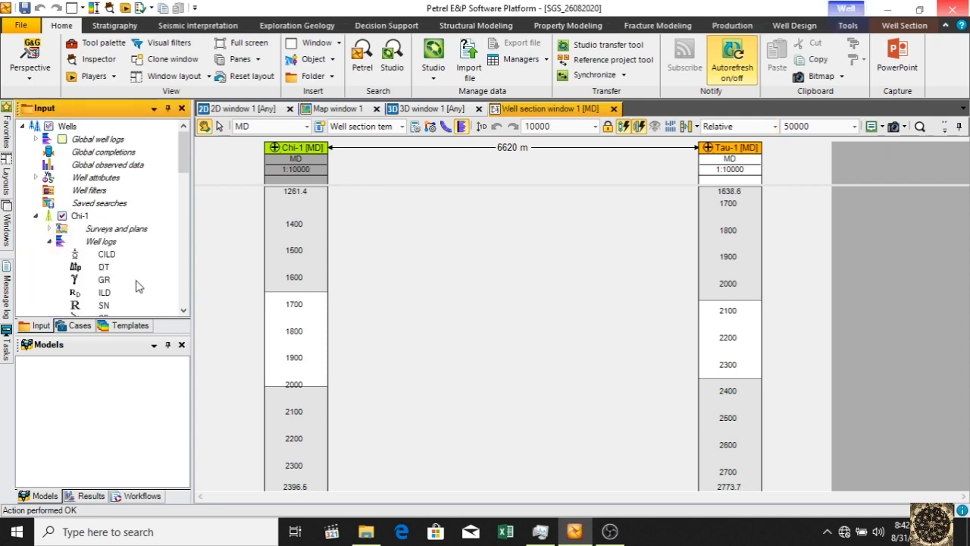
drag(186, 167, 188, 186)
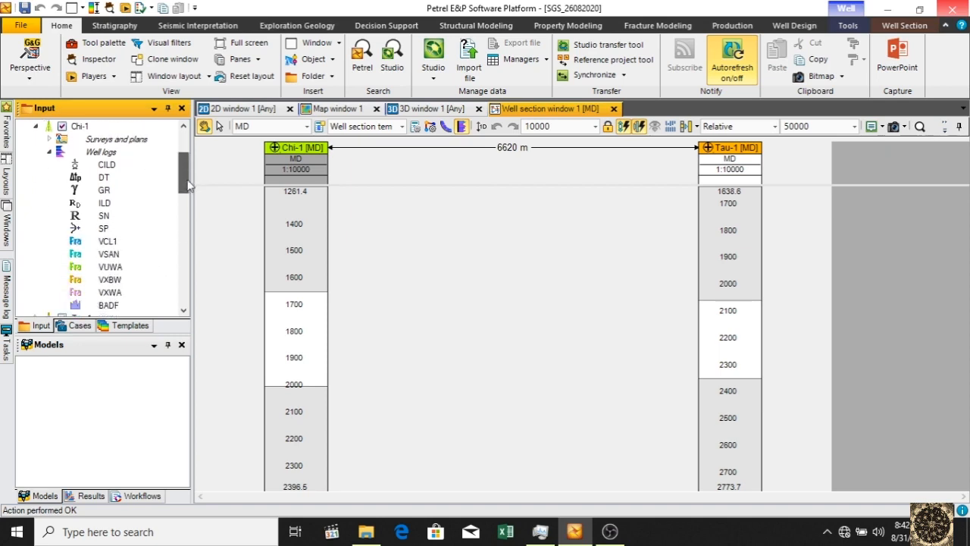
click(104, 191)
right_click(104, 193)
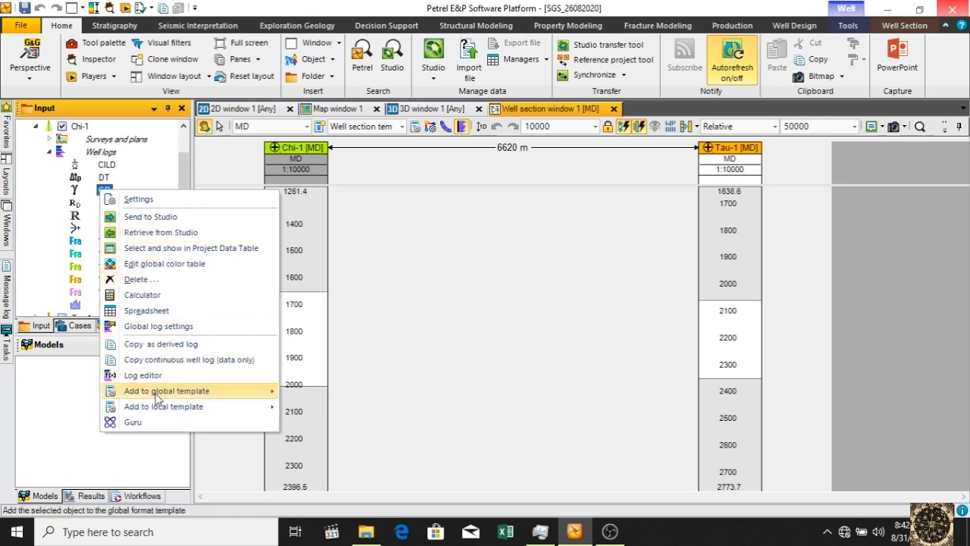
mouse_move(157, 398)
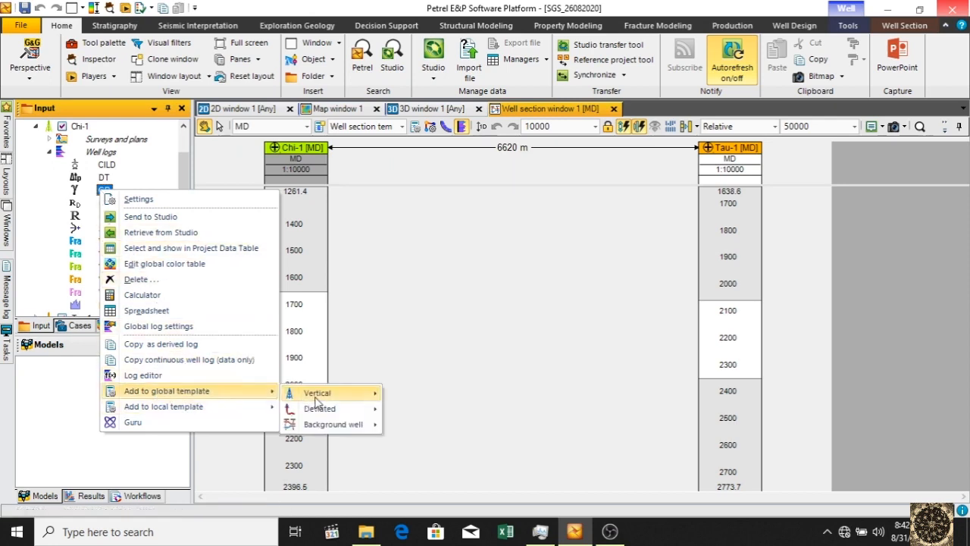
mouse_move(325, 398)
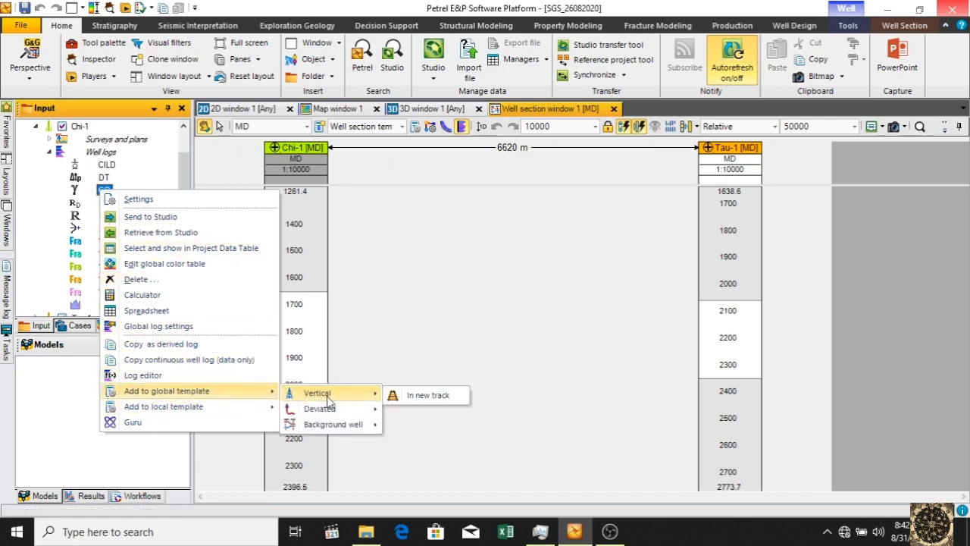
click(422, 397)
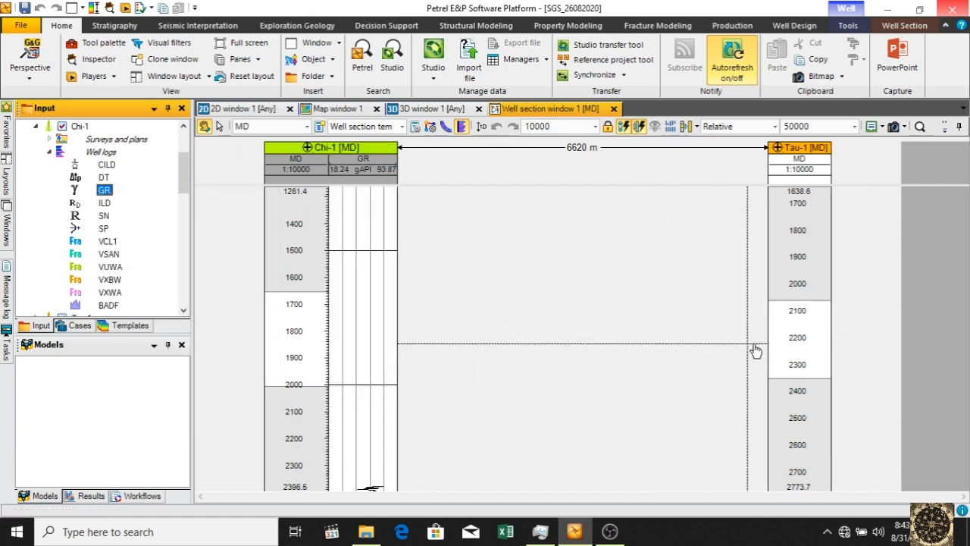
scroll(784, 357, down, 5)
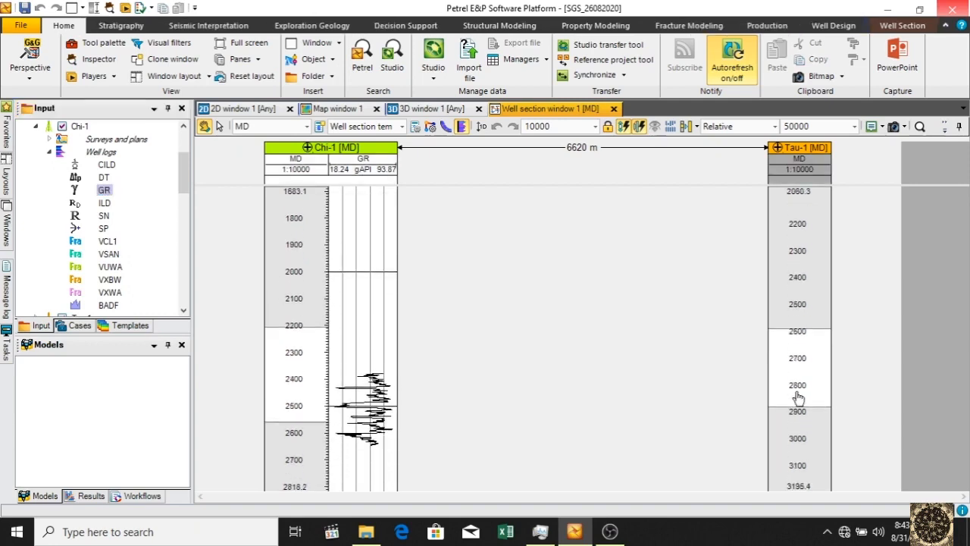
scroll(801, 405, up, 3)
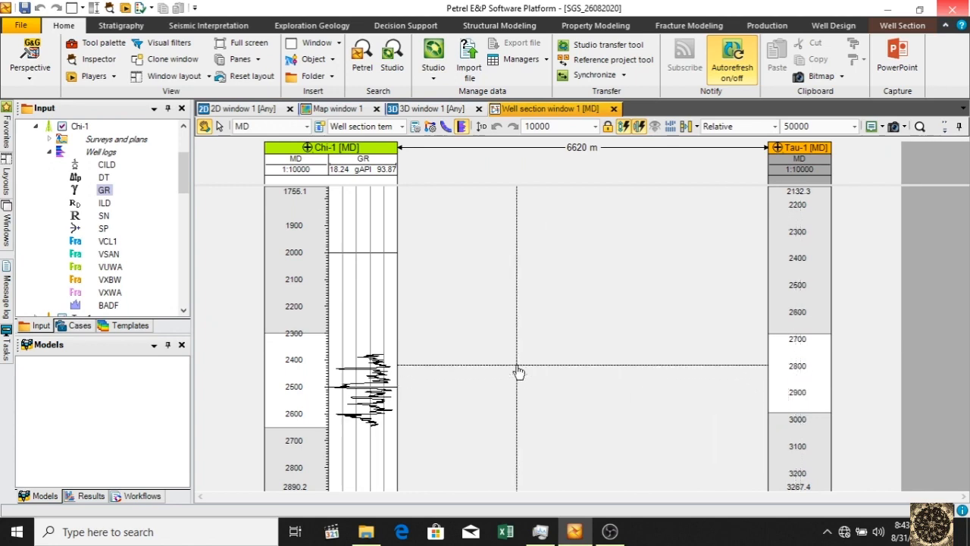
Collapse Chi-1's well logs, expand Tau-1's well logs and look through the logs available for Tau-1
click(50, 151)
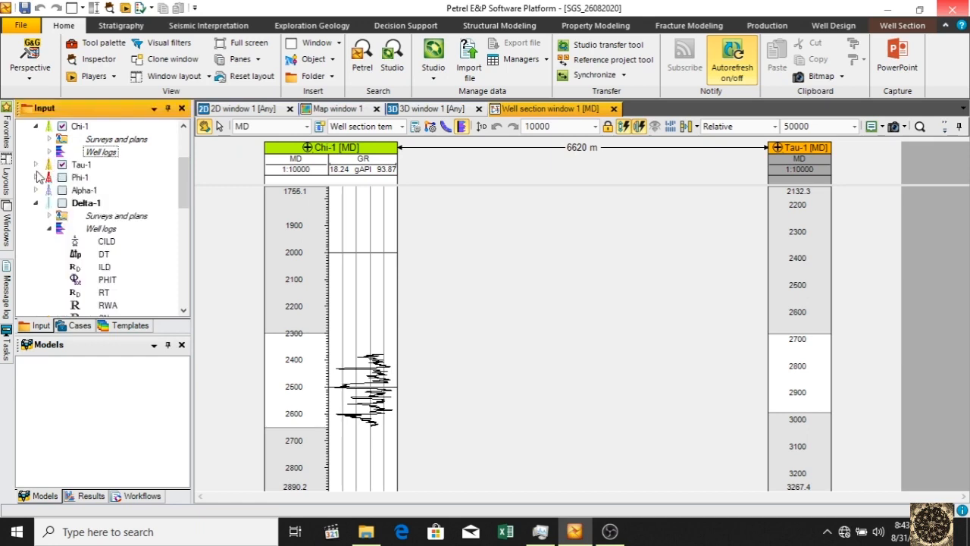
click(35, 165)
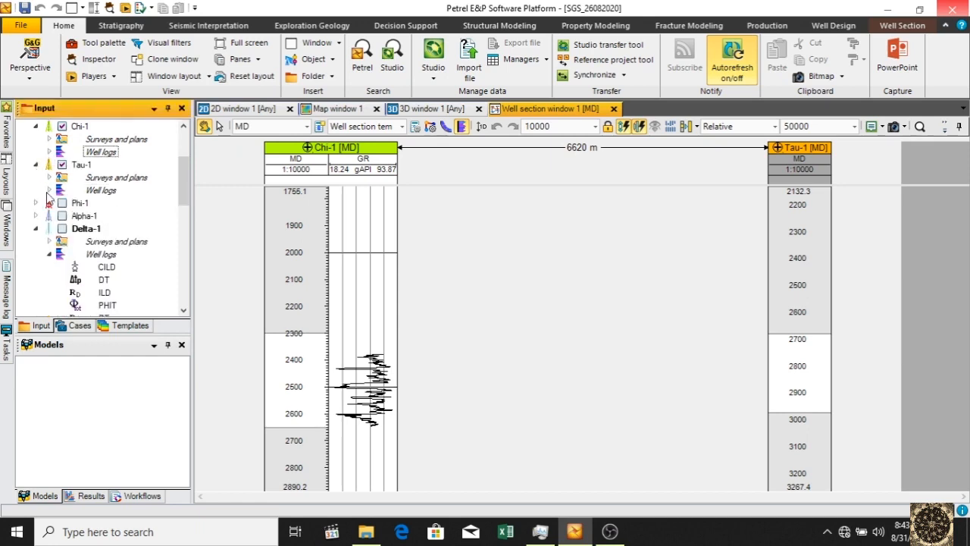
click(49, 191)
scroll(127, 277, down, 1)
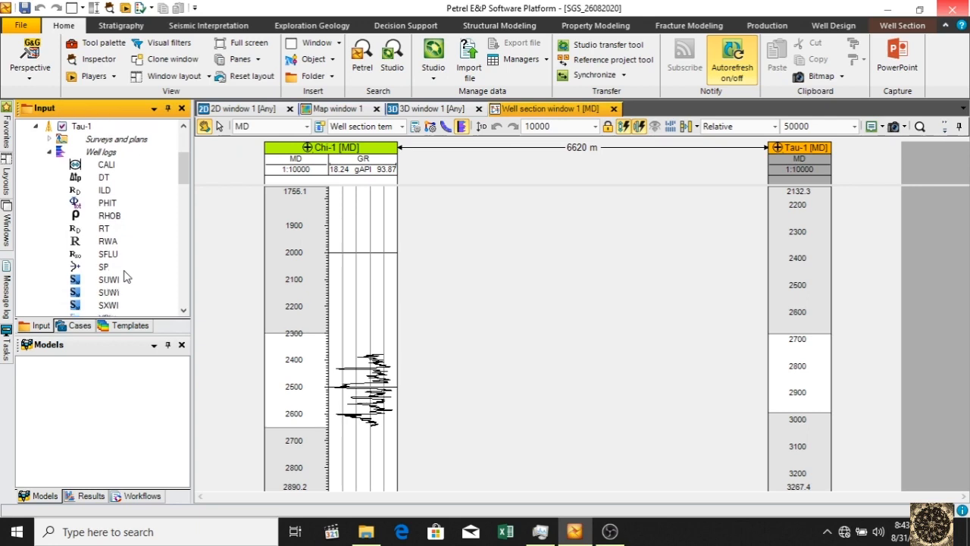
scroll(127, 277, down, 6)
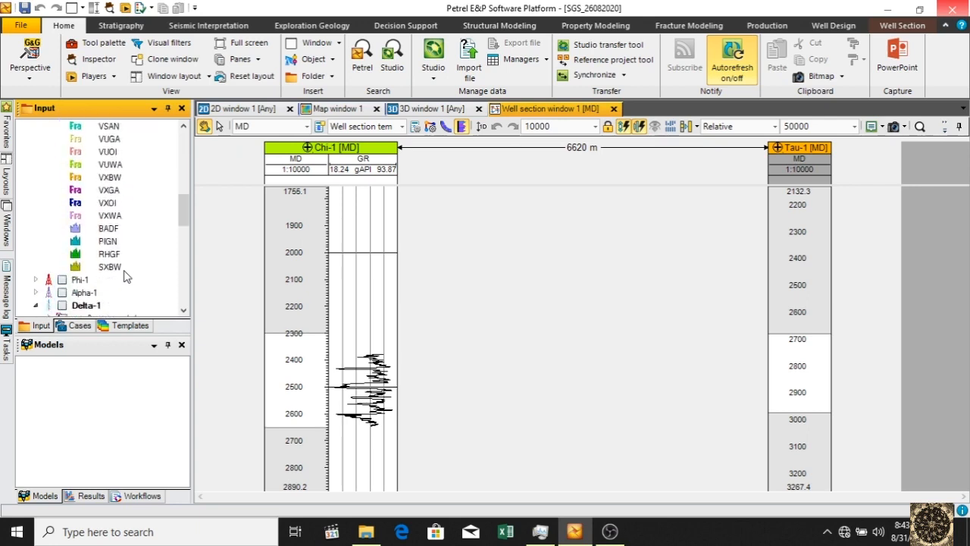
scroll(125, 275, up, 5)
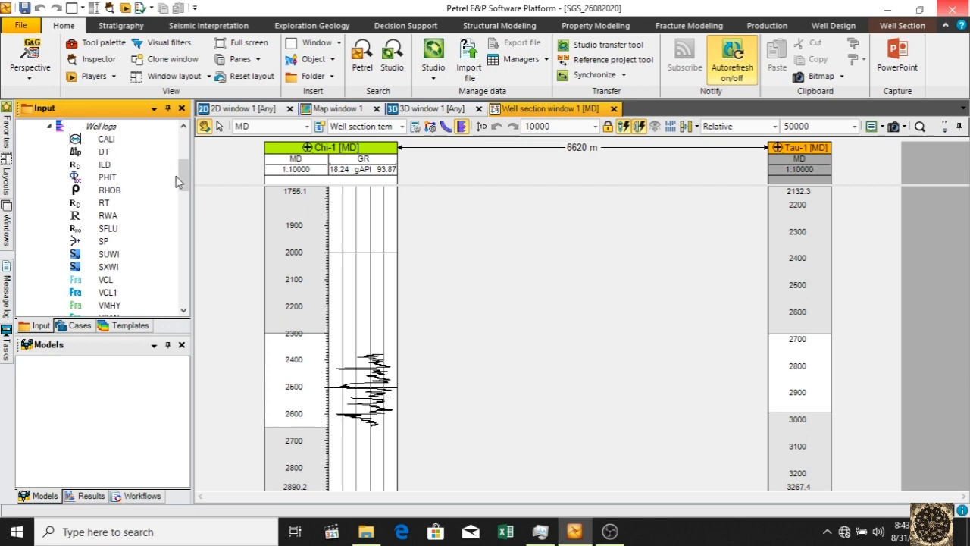
scroll(183, 187, up, 2)
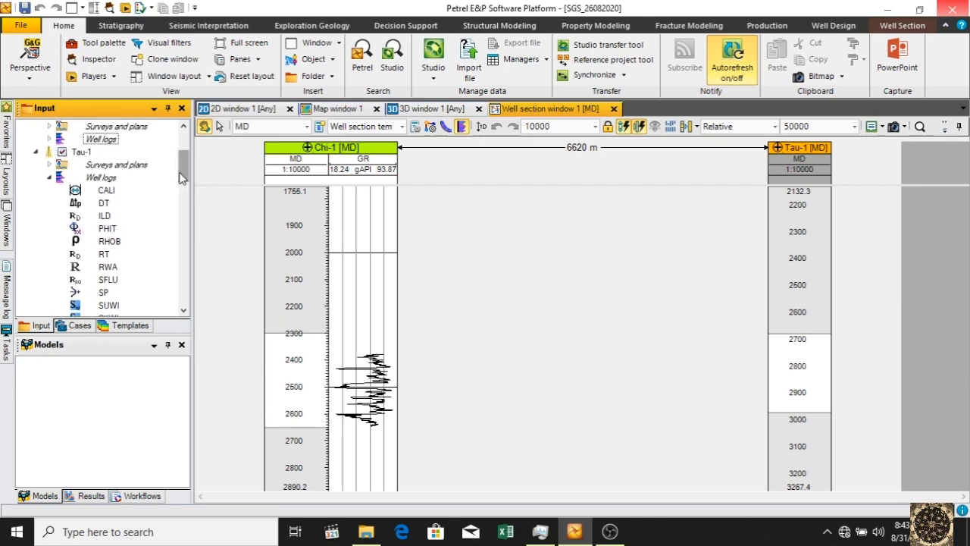
Add Tau-1's DT log to the global template for vertical wells in a new track and compare both wells' tracks
right_click(107, 204)
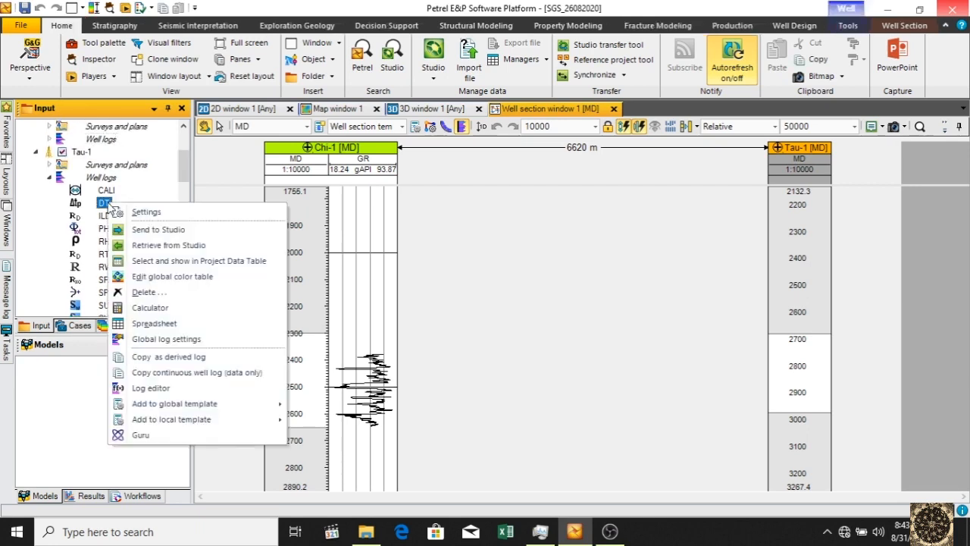
mouse_move(247, 409)
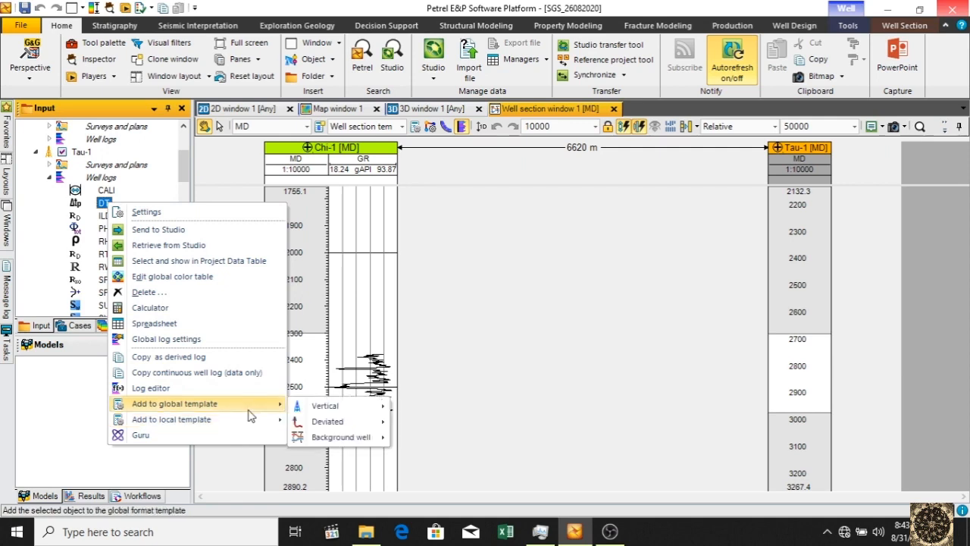
mouse_move(328, 409)
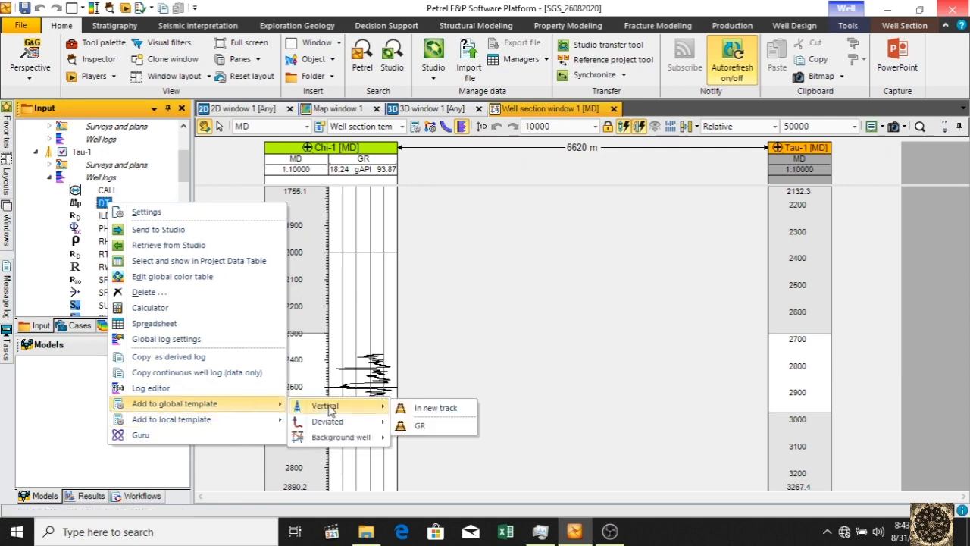
click(436, 409)
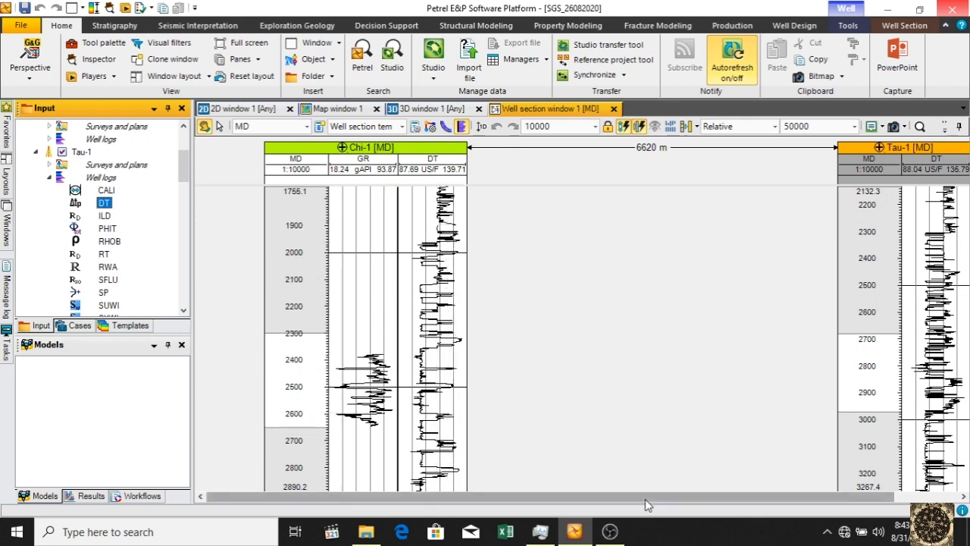
drag(648, 499, 710, 499)
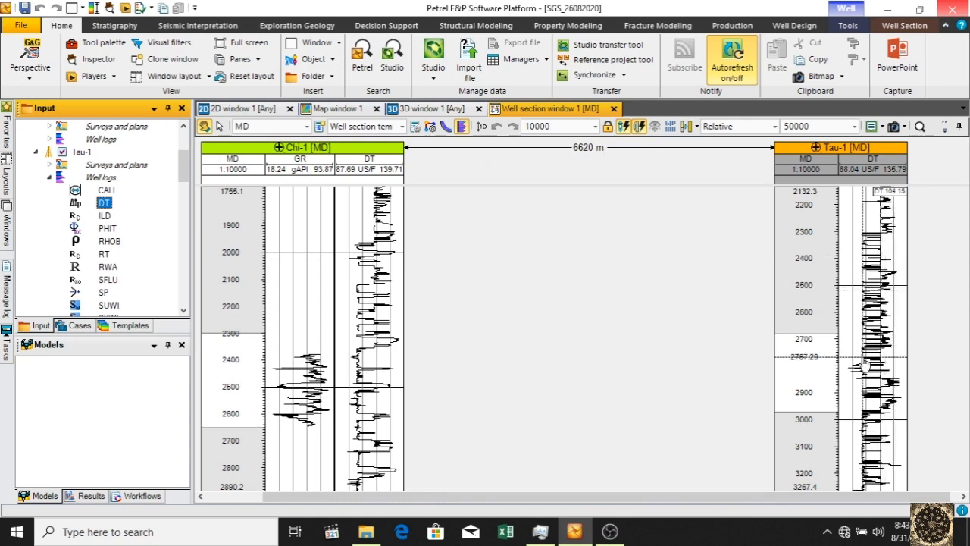
drag(653, 499, 615, 498)
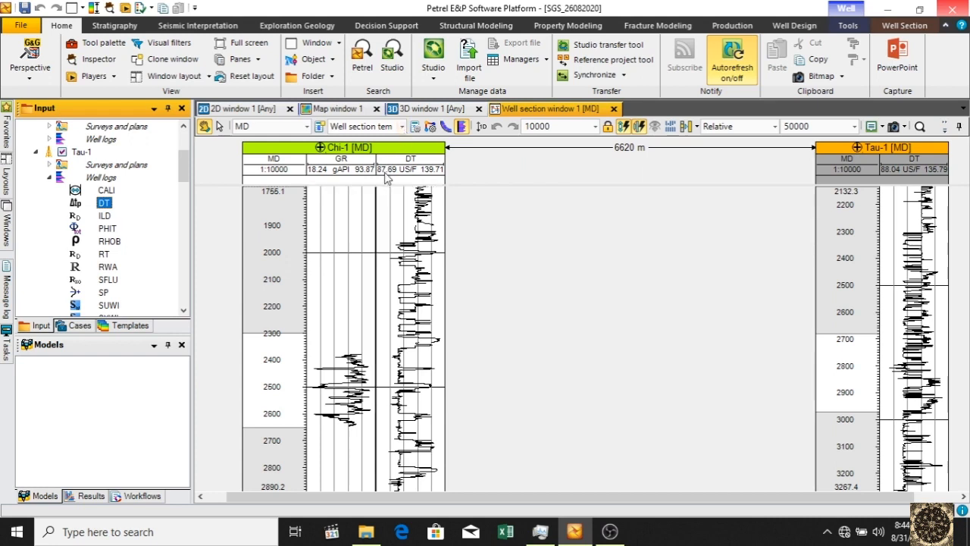
In the well section template settings, limit the GR curve's scale to a minimum of 0 and a maximum of 150
click(419, 127)
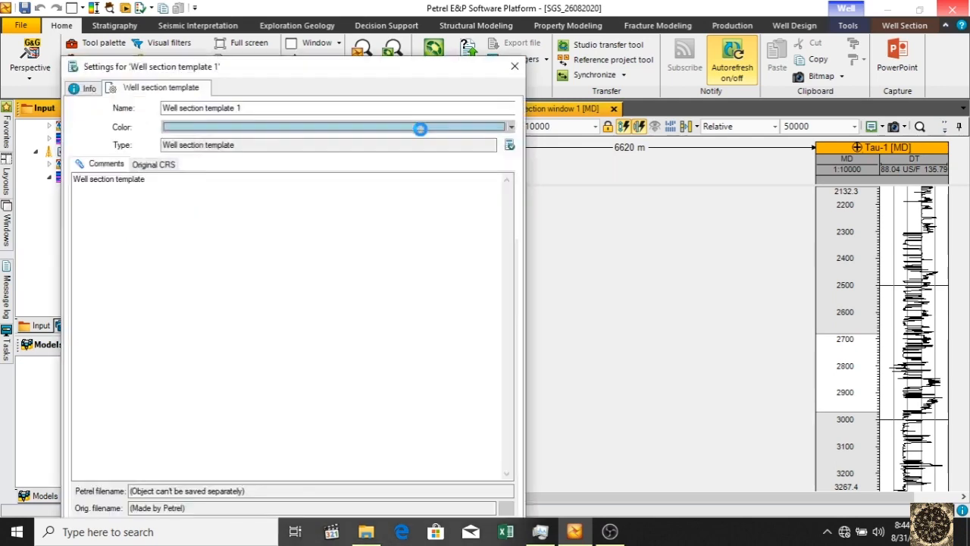
drag(380, 78, 722, 36)
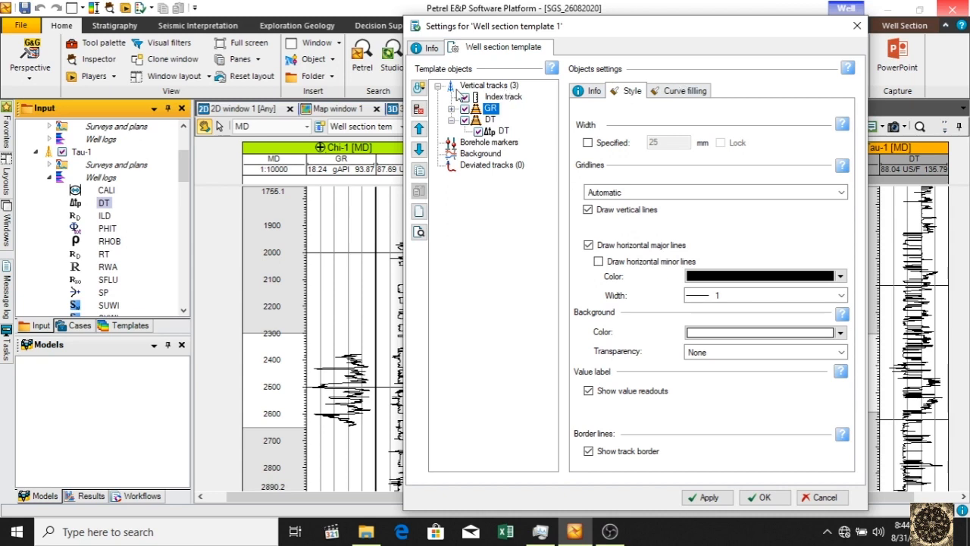
click(452, 109)
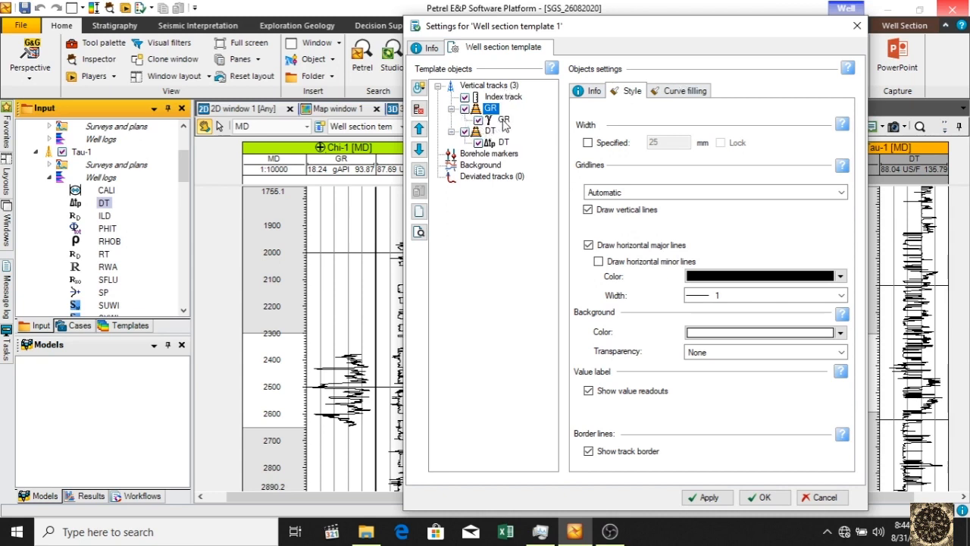
click(503, 120)
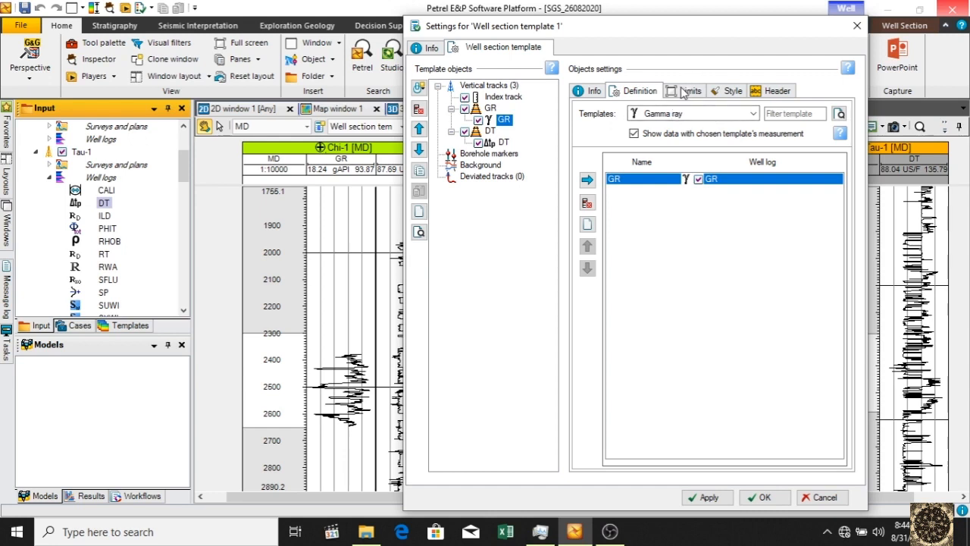
click(685, 92)
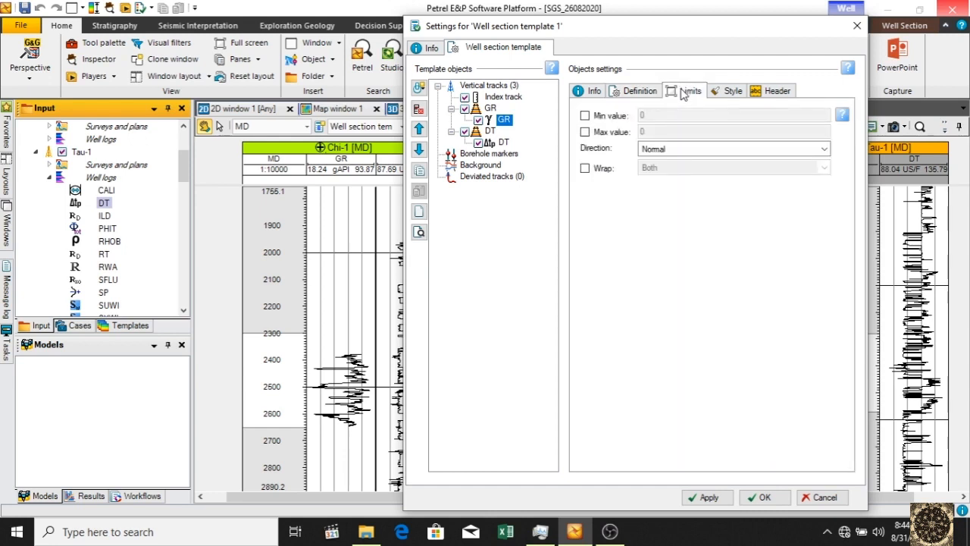
click(601, 117)
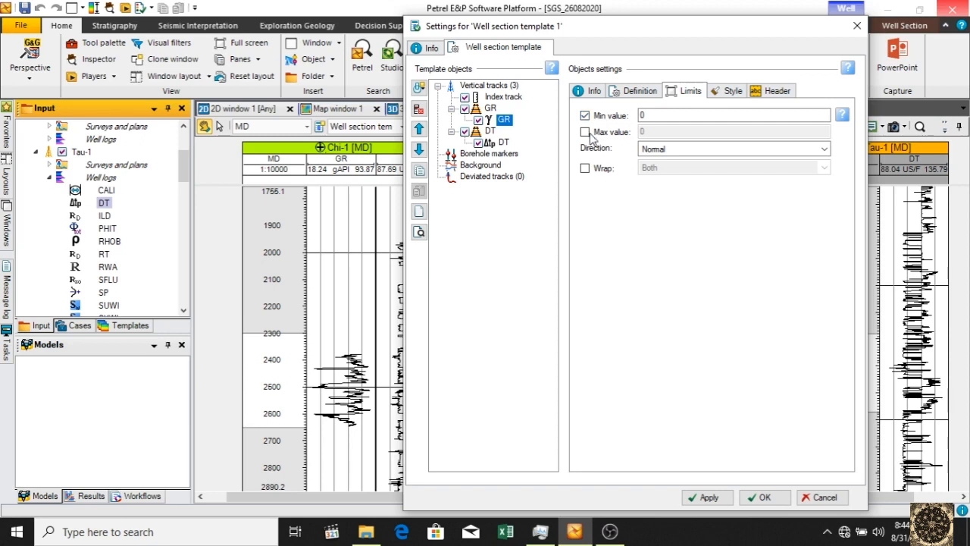
click(585, 133)
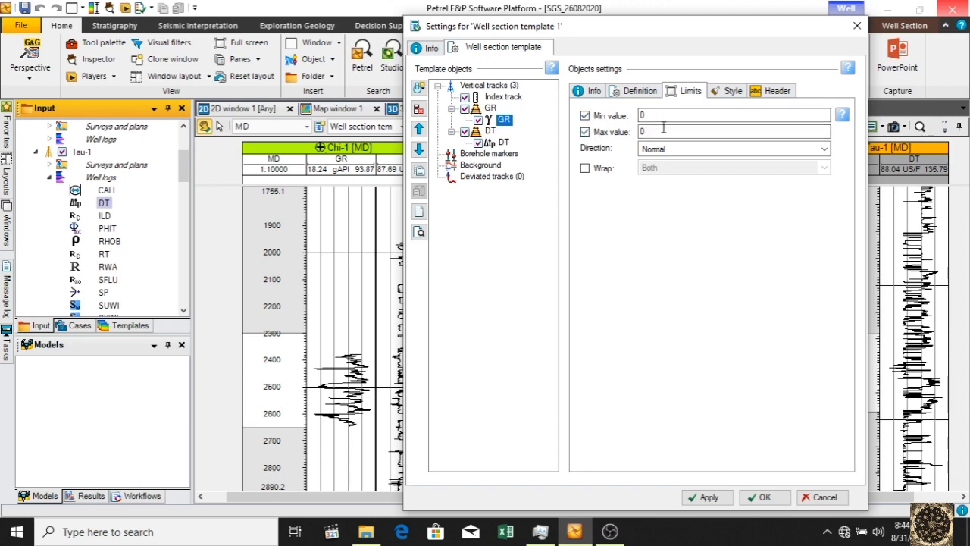
drag(657, 135, 638, 138)
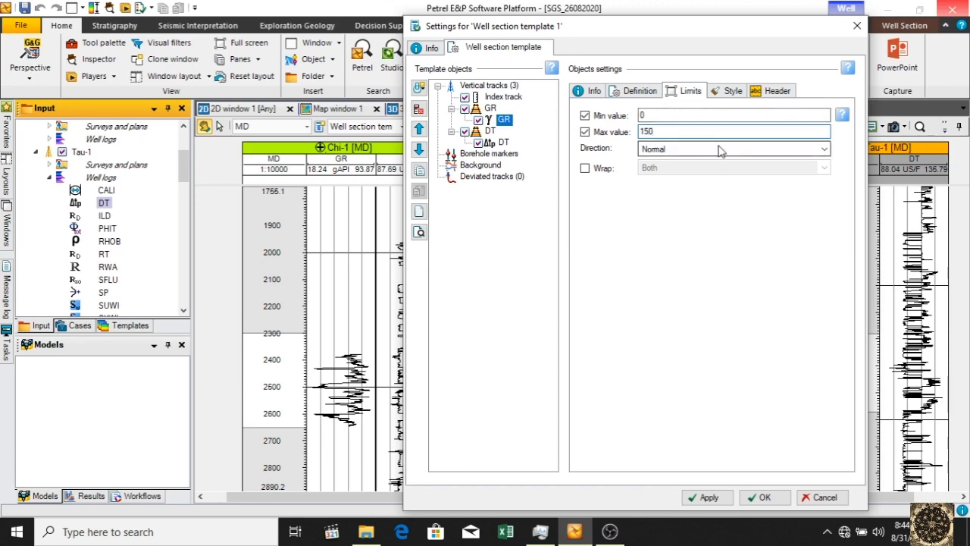
click(705, 497)
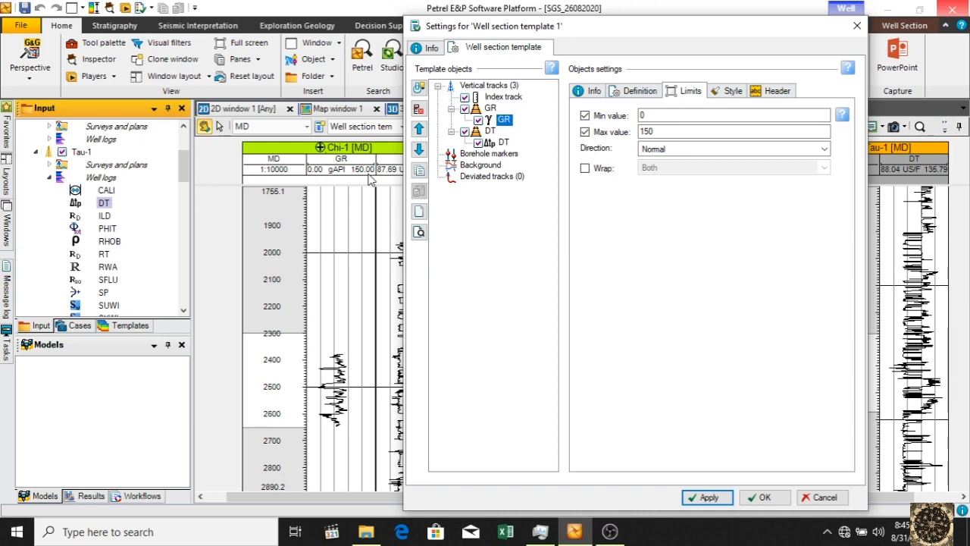
Limit the DT curve's scale to a minimum of -40 and a maximum of 140 and apply it
click(505, 144)
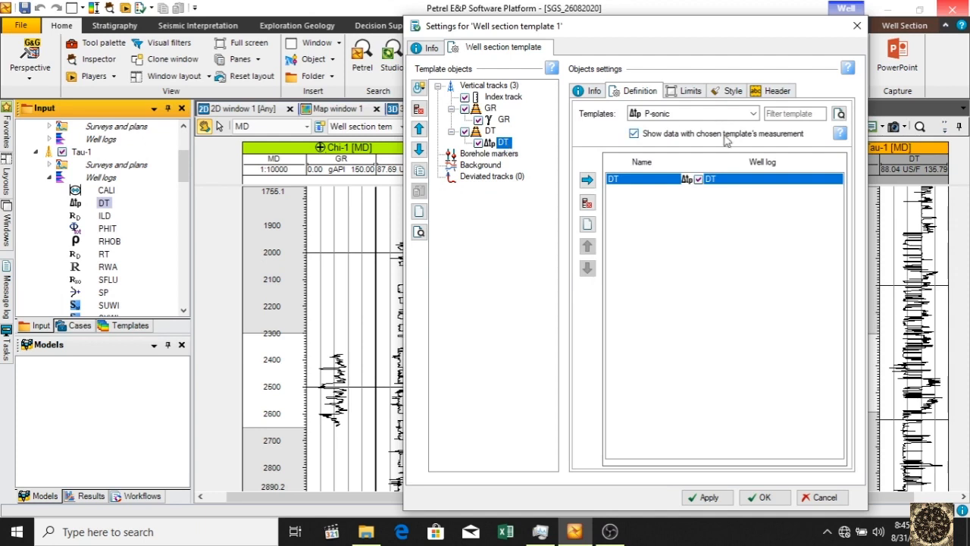
click(690, 91)
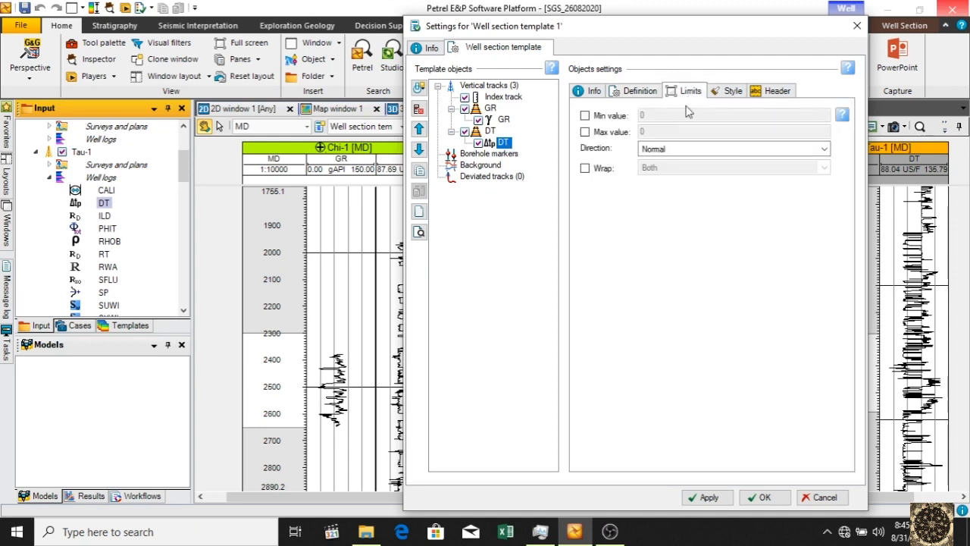
click(611, 115)
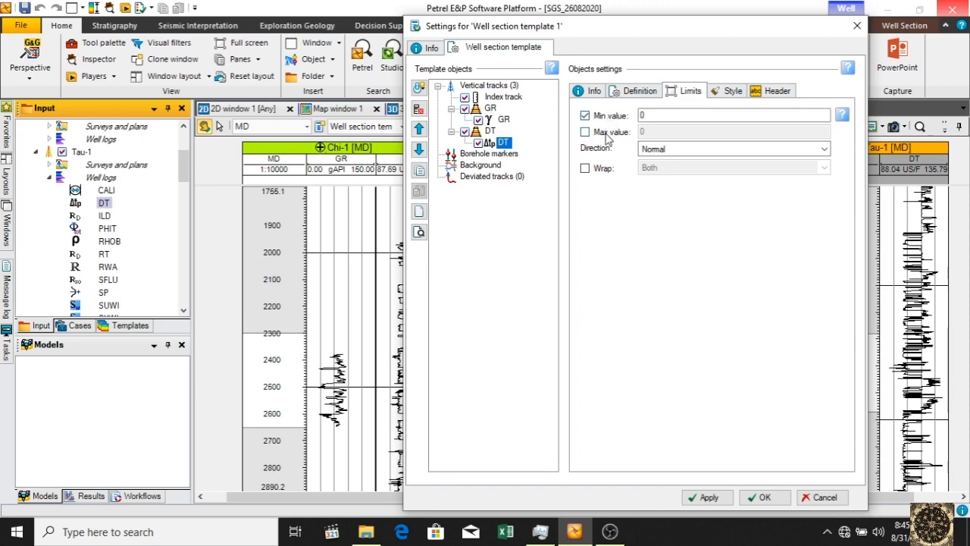
click(609, 132)
drag(663, 112, 588, 116)
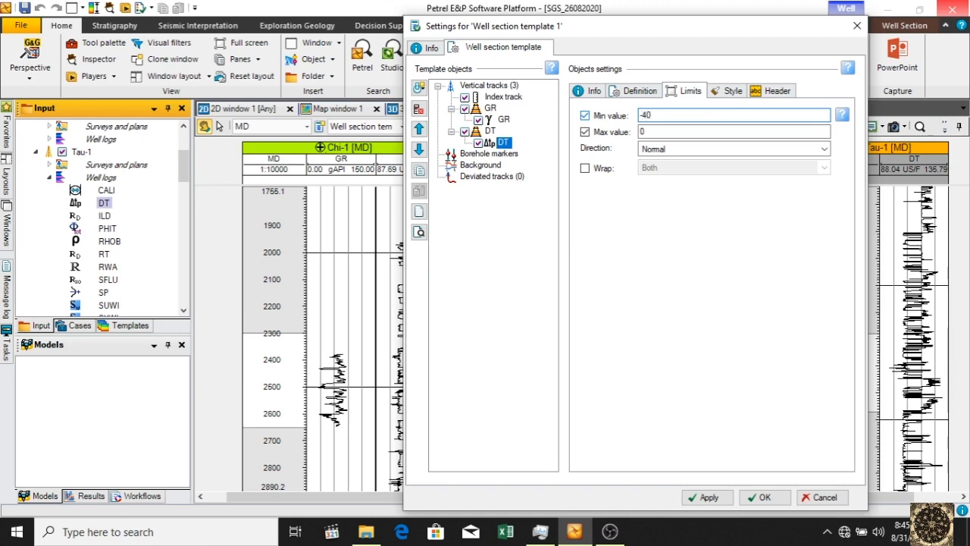
drag(687, 132, 628, 135)
text(1)
text(5)
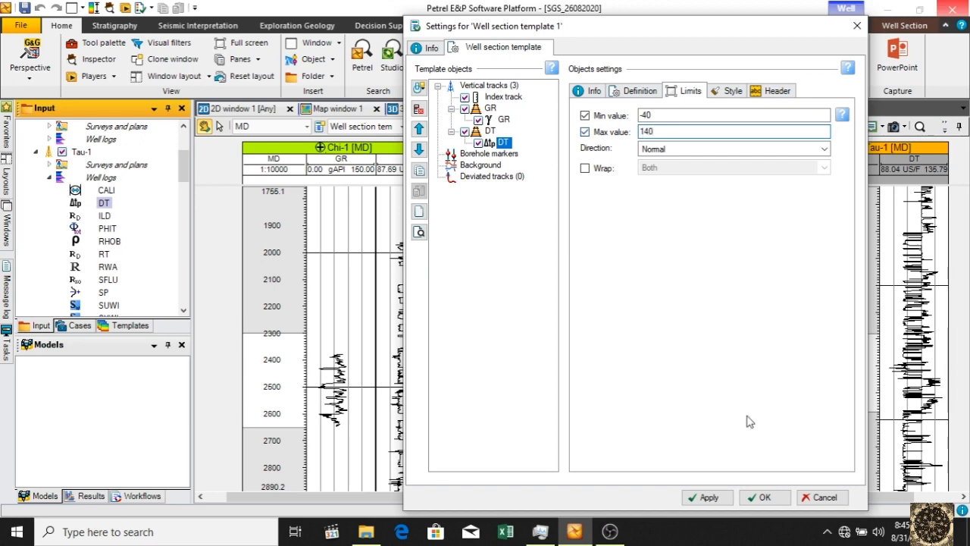
click(710, 499)
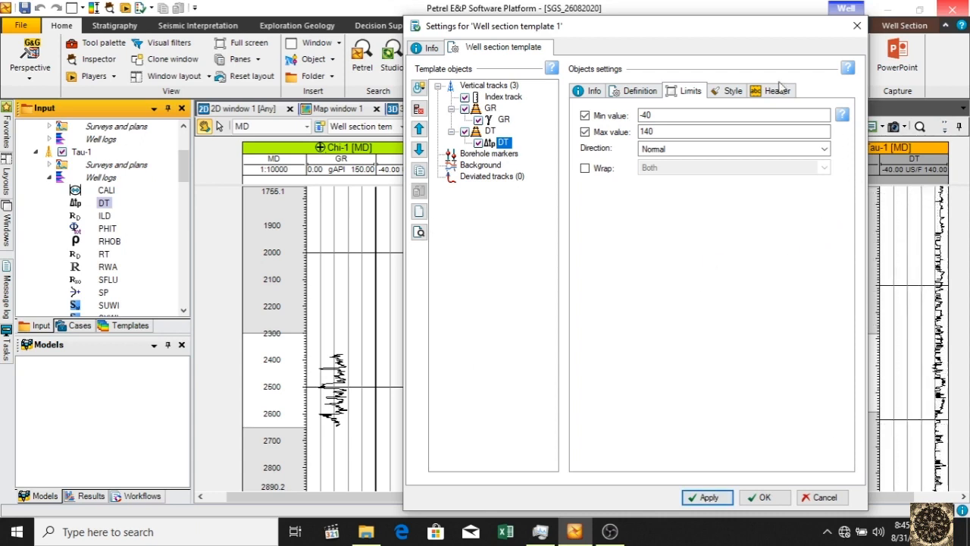
Try a green line for the DT curve by setting its line colour mode to Selected, and apply it
click(730, 94)
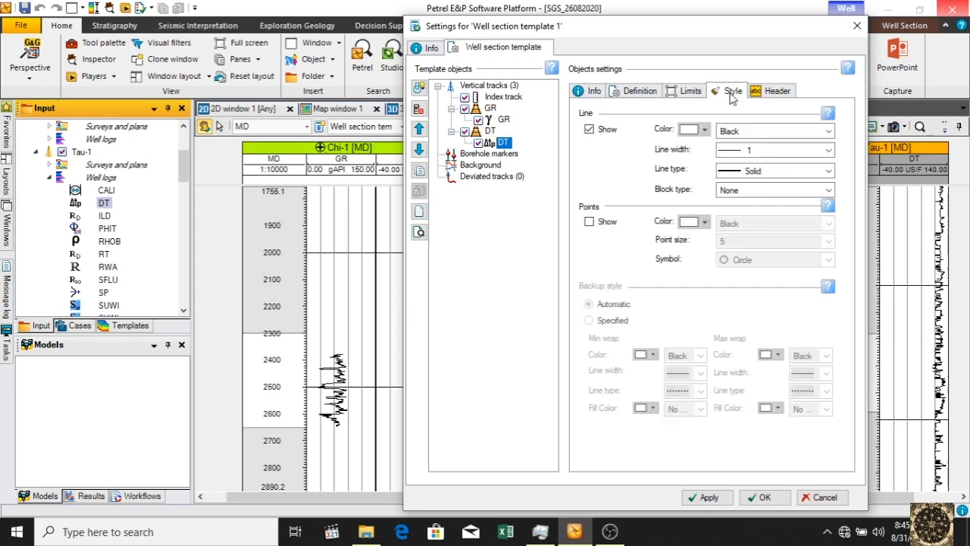
click(734, 132)
click(733, 133)
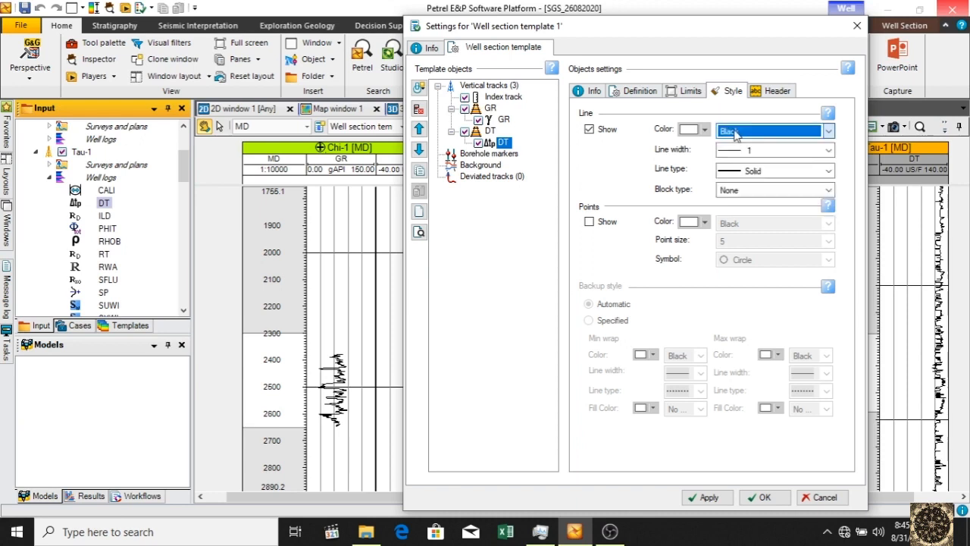
click(734, 133)
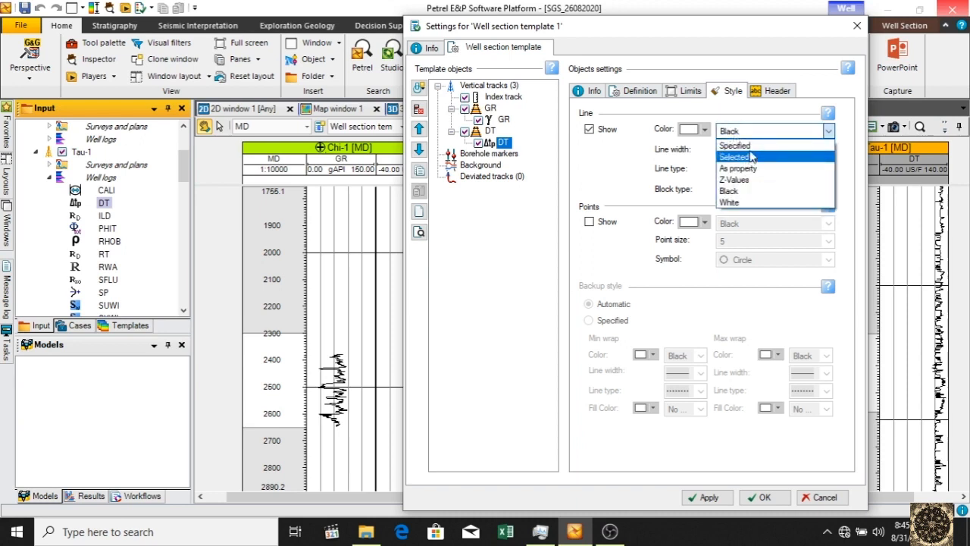
click(750, 147)
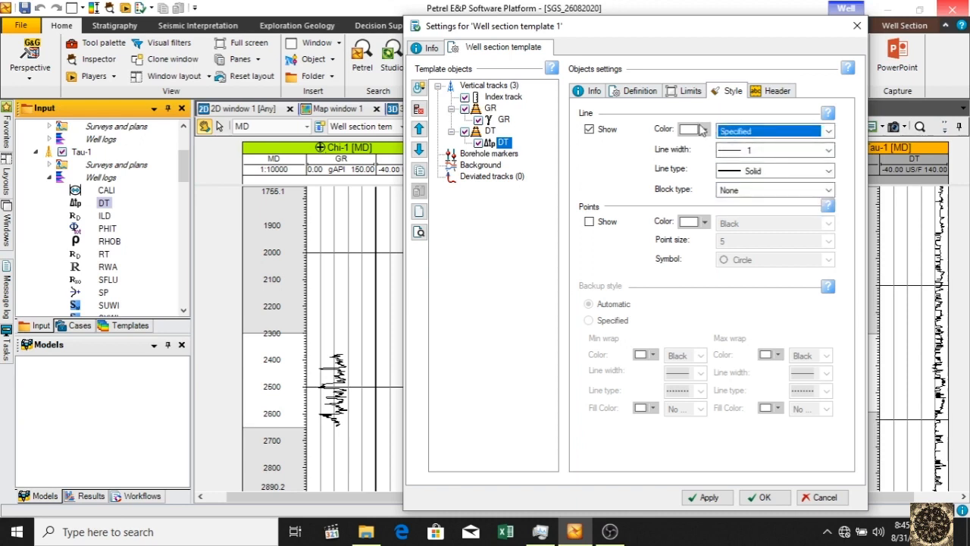
click(752, 137)
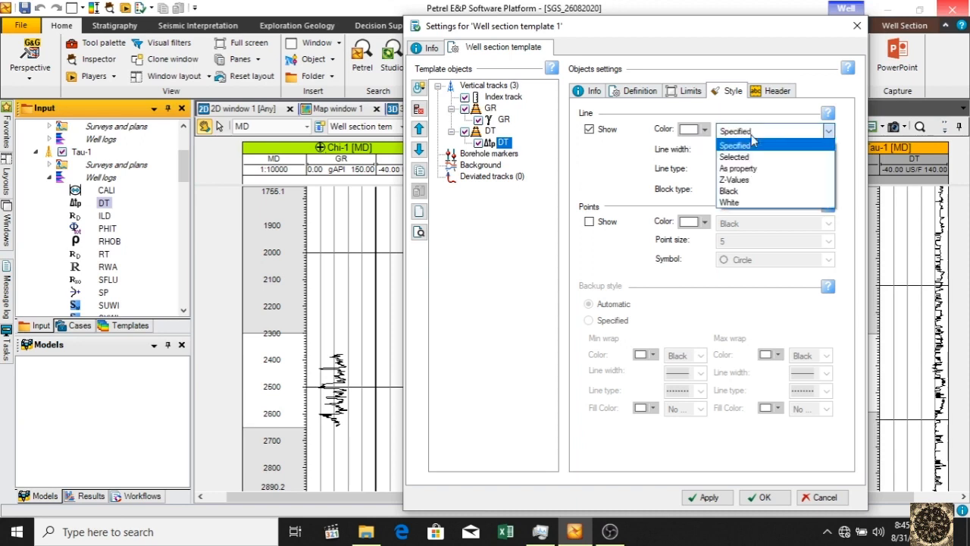
click(745, 157)
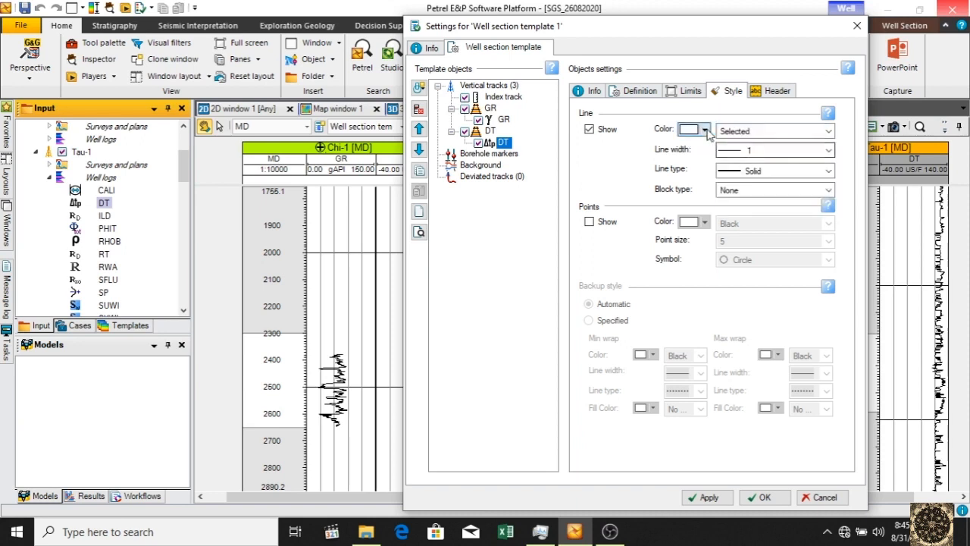
click(703, 130)
click(687, 174)
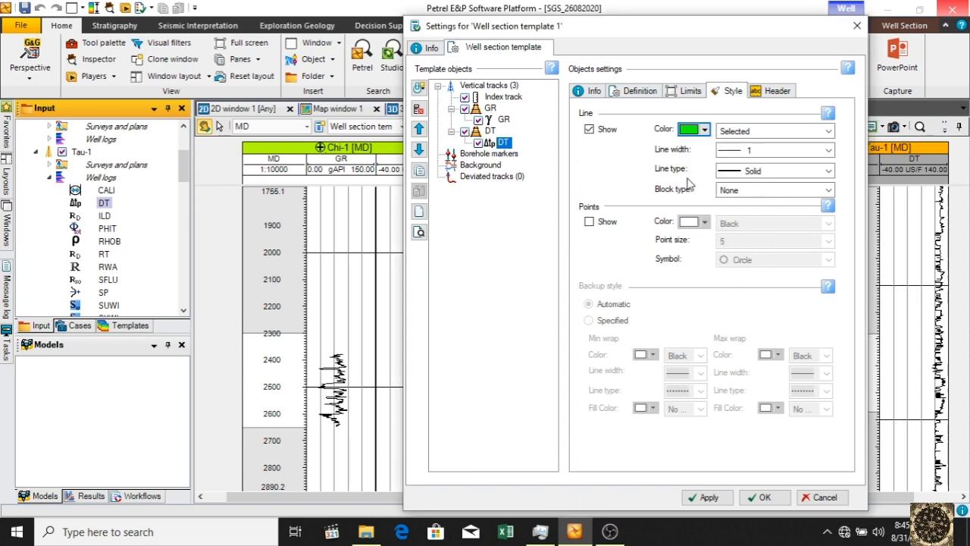
click(708, 498)
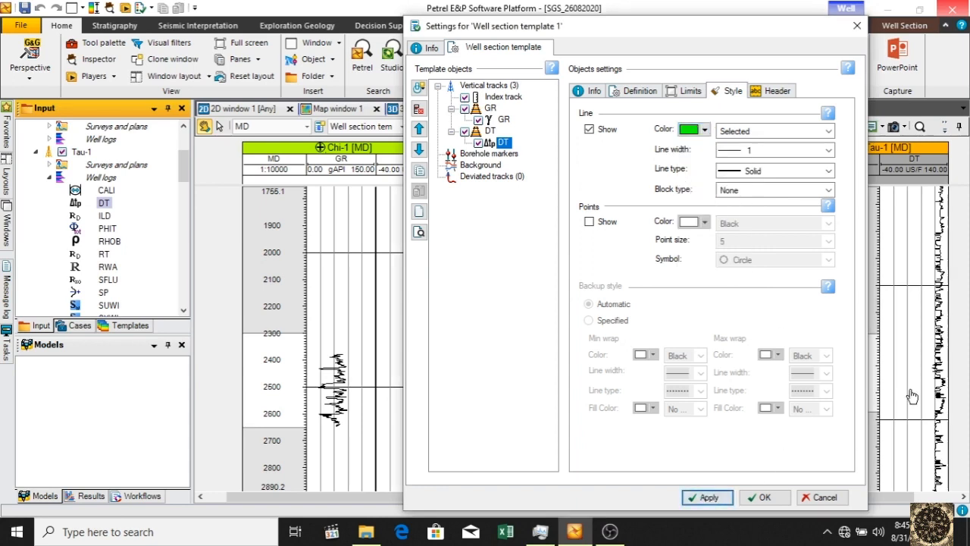
Colour the DT curve's line As property, set its line width to 2 and apply the style
click(827, 131)
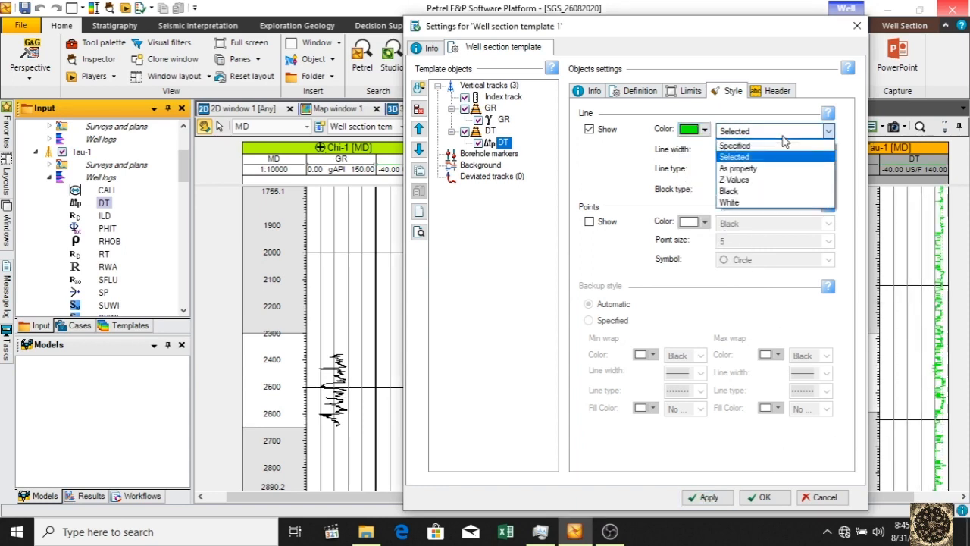
click(738, 168)
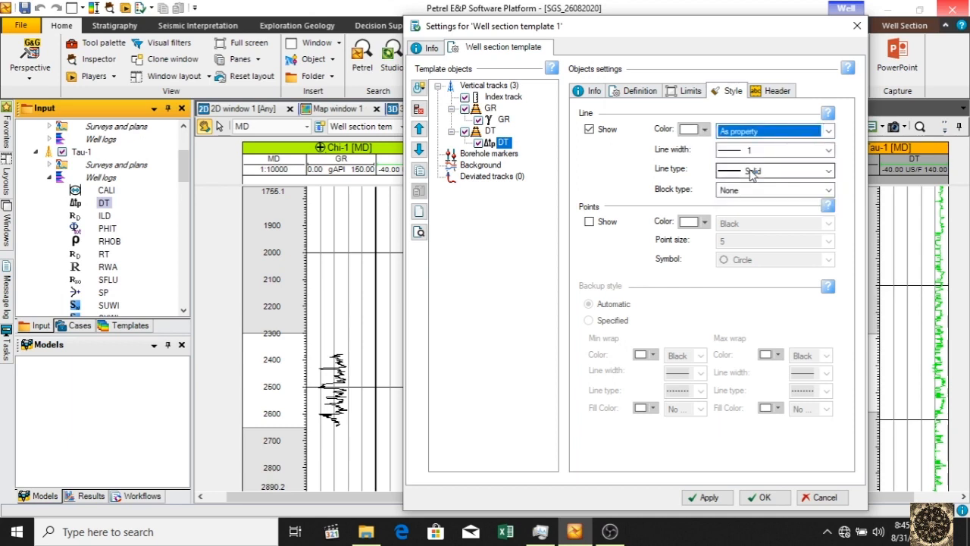
click(717, 500)
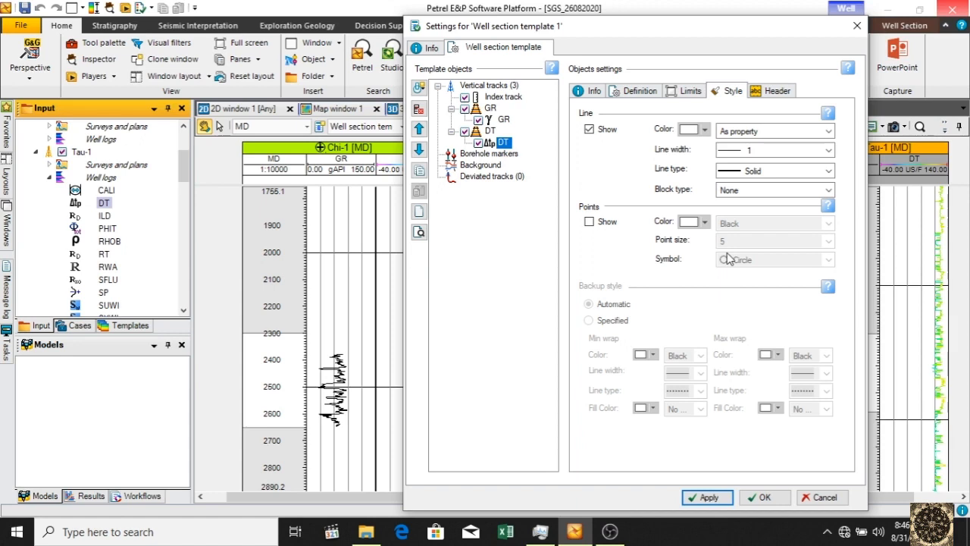
click(750, 152)
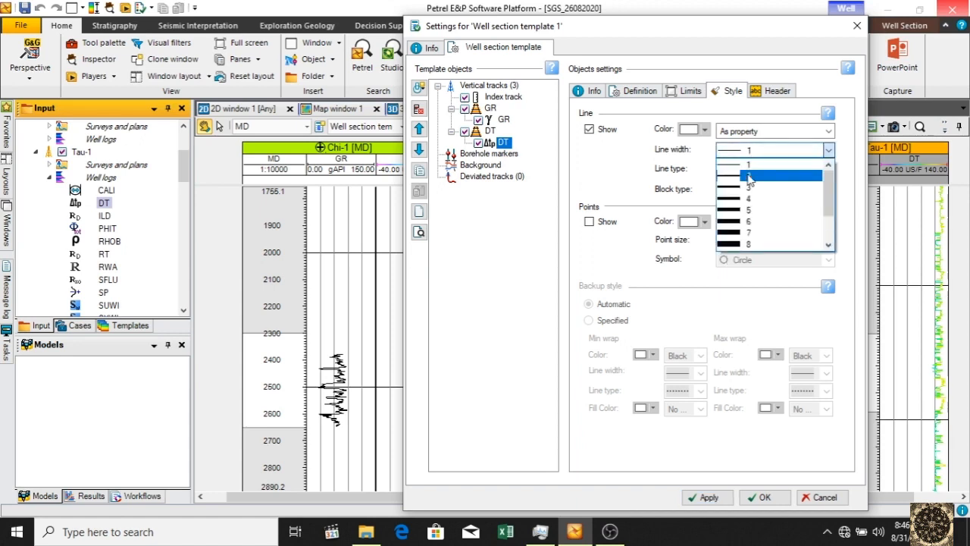
click(749, 175)
click(709, 506)
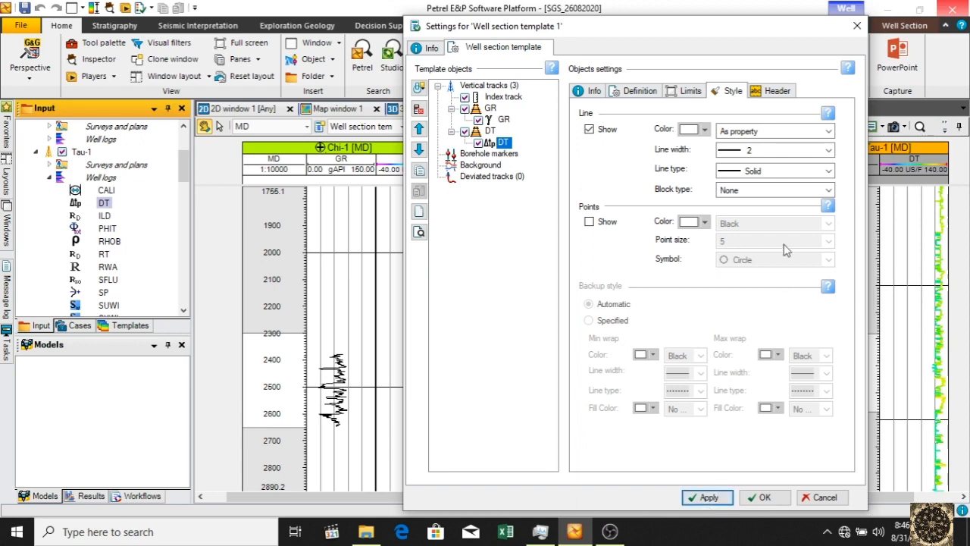
Try the StippleDot line type on the DT curve and return it to Solid
click(758, 172)
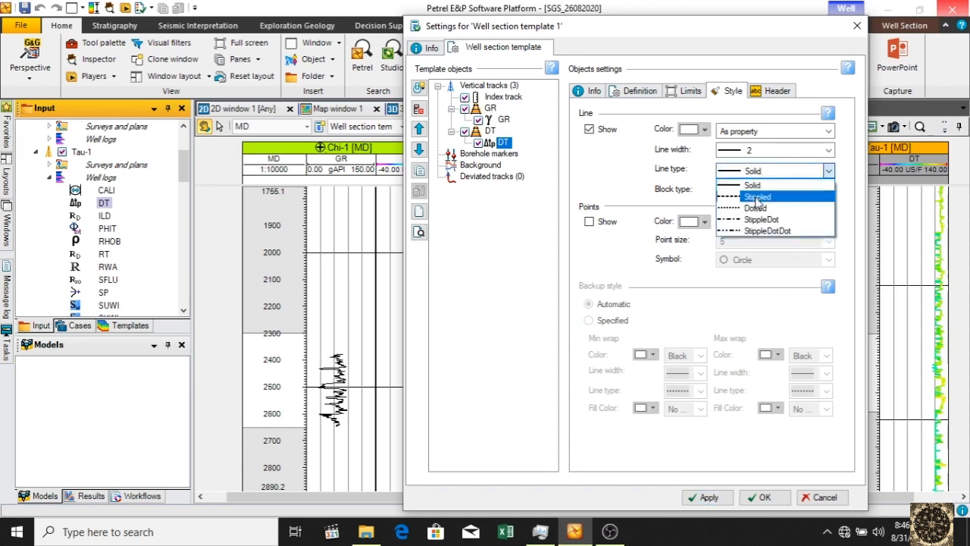
click(761, 219)
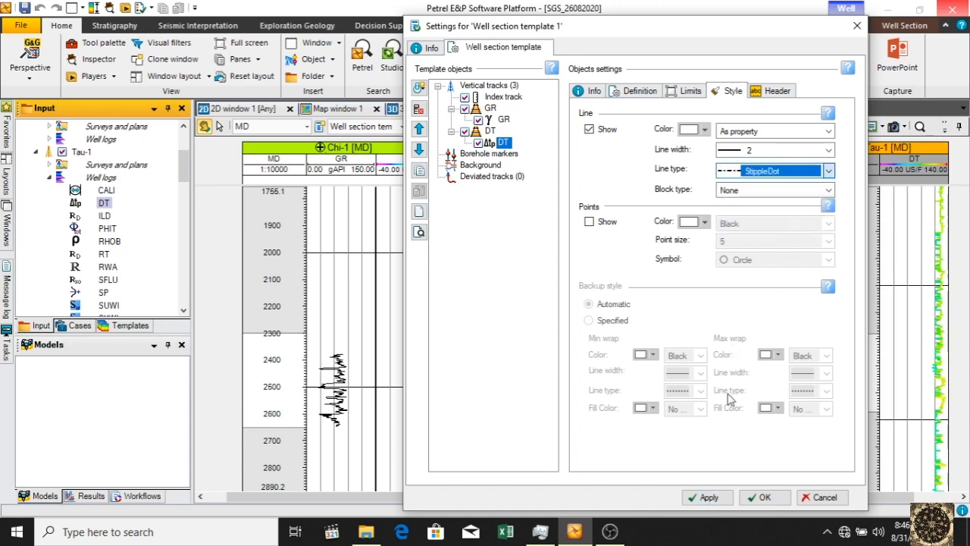
click(710, 498)
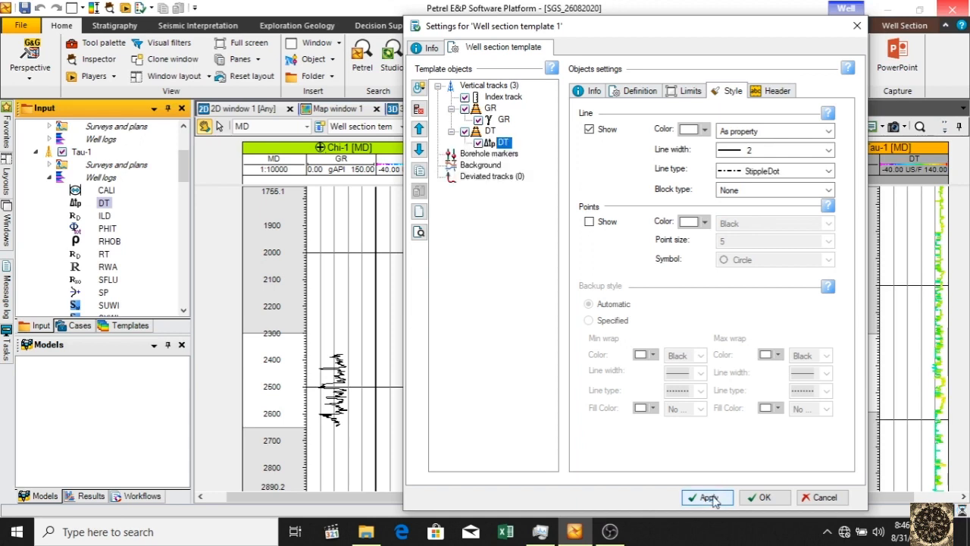
click(758, 171)
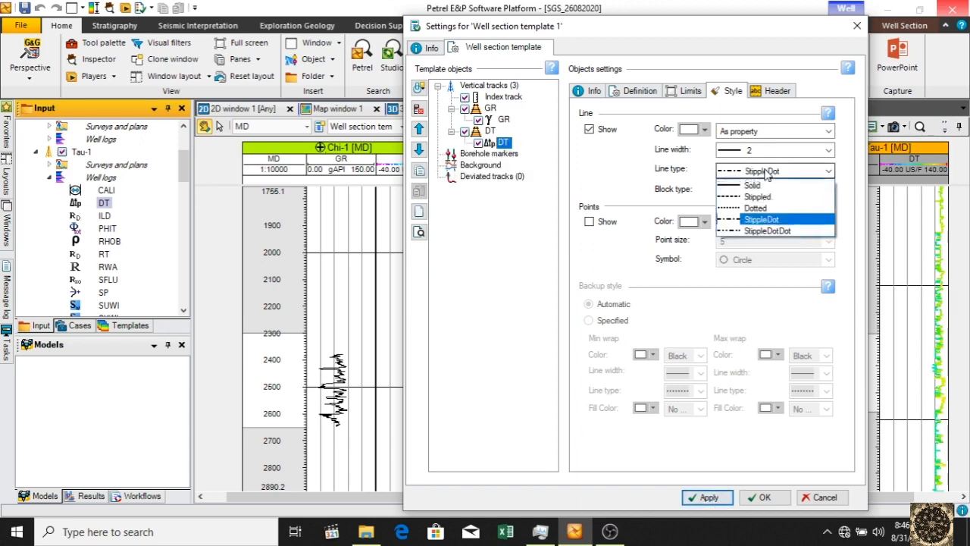
click(751, 185)
click(707, 497)
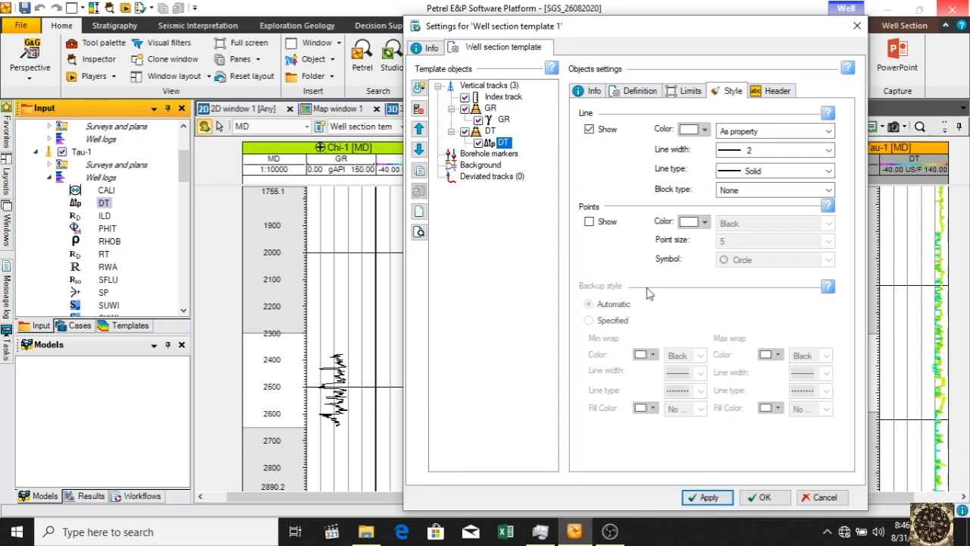
Try showing black circle points of size 5 on the DT curve, hide them again and accept the template settings
click(588, 221)
click(709, 497)
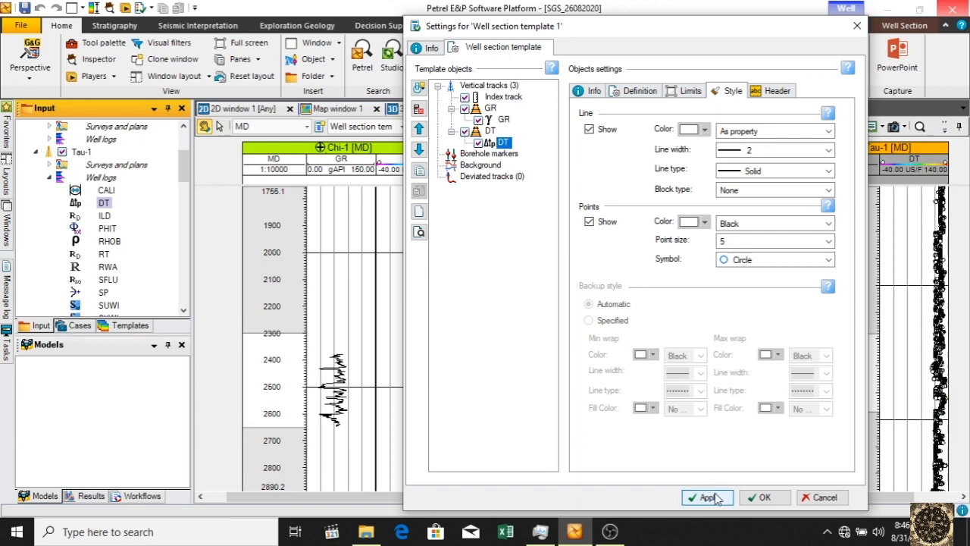
click(590, 222)
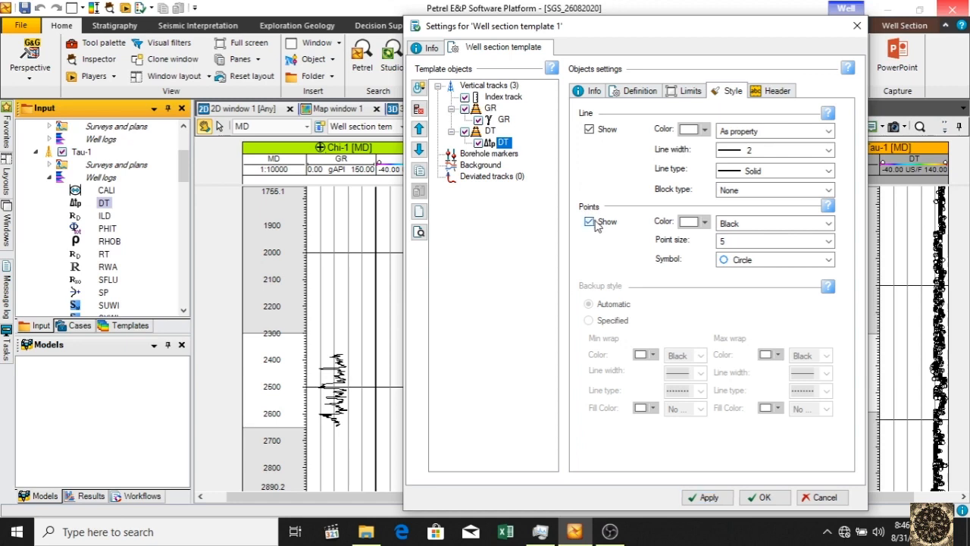
click(708, 497)
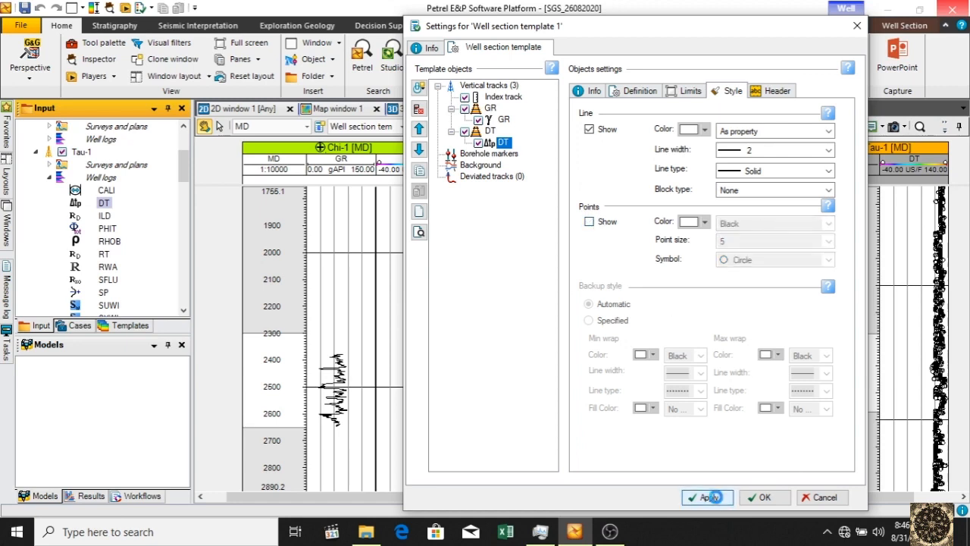
click(765, 497)
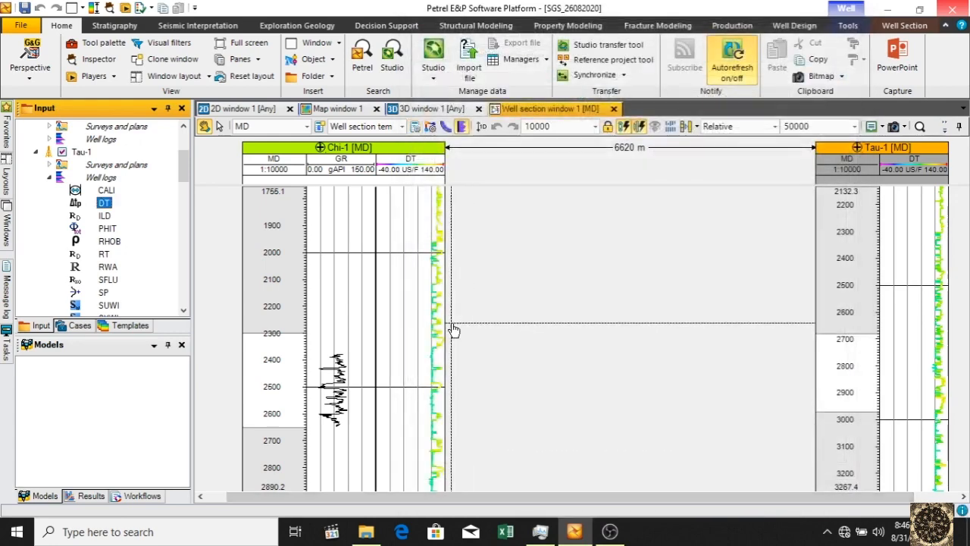
Add well Tau-1's RHOB log to the vertical DT track of the global template
drag(444, 324, 442, 324)
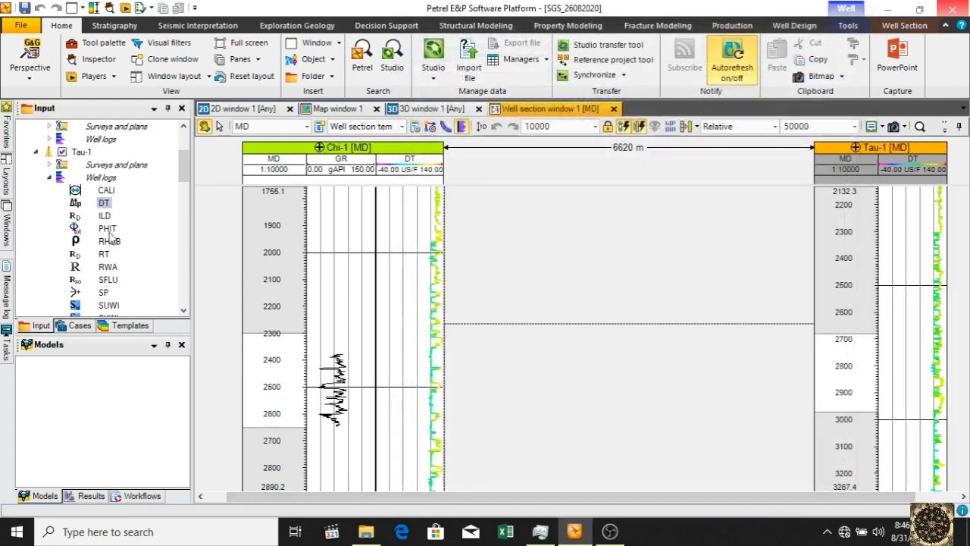
right_click(109, 241)
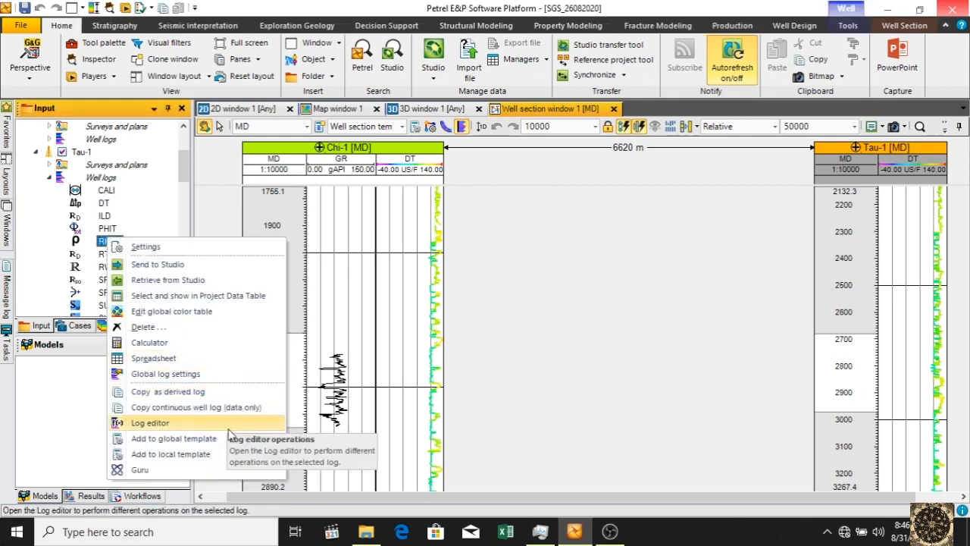
mouse_move(224, 443)
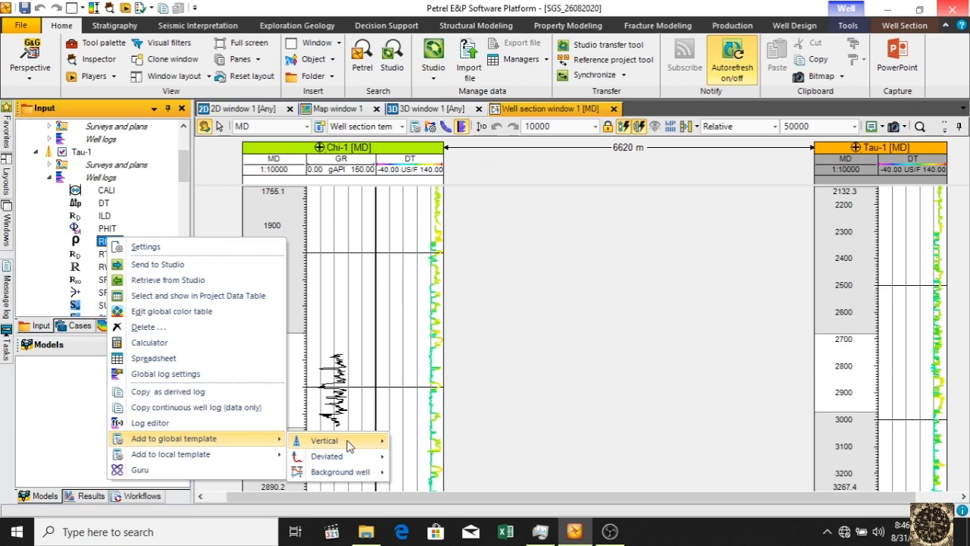
mouse_move(356, 441)
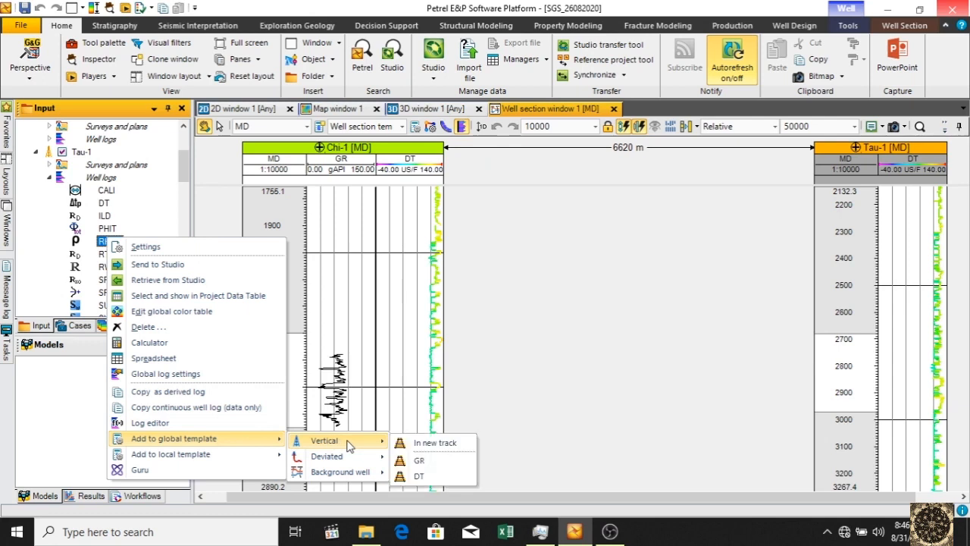
click(423, 476)
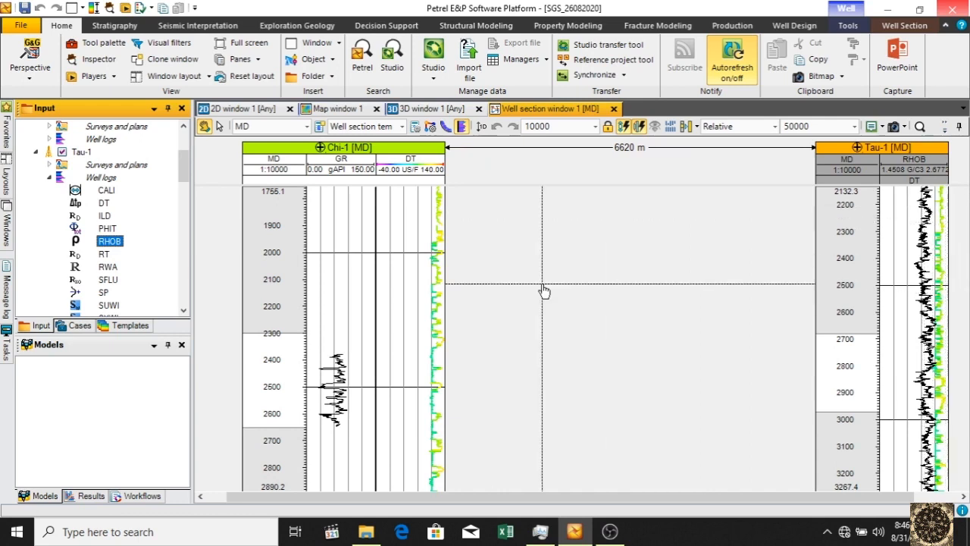
Collapse Tau-1's well logs and expand well Phi-1 to list its logs
scroll(114, 265, down, 5)
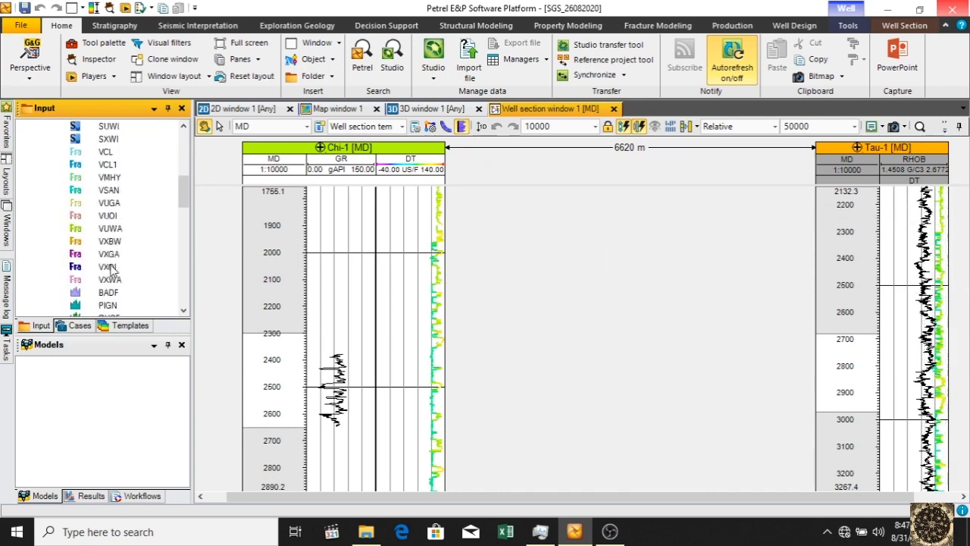
scroll(110, 270, down, 3)
scroll(110, 269, up, 5)
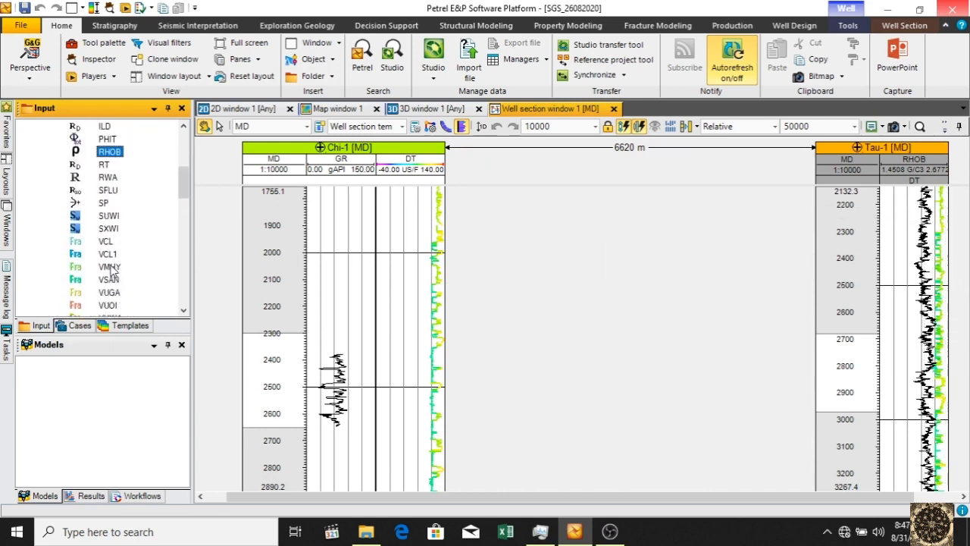
scroll(111, 270, up, 1)
scroll(111, 269, up, 1)
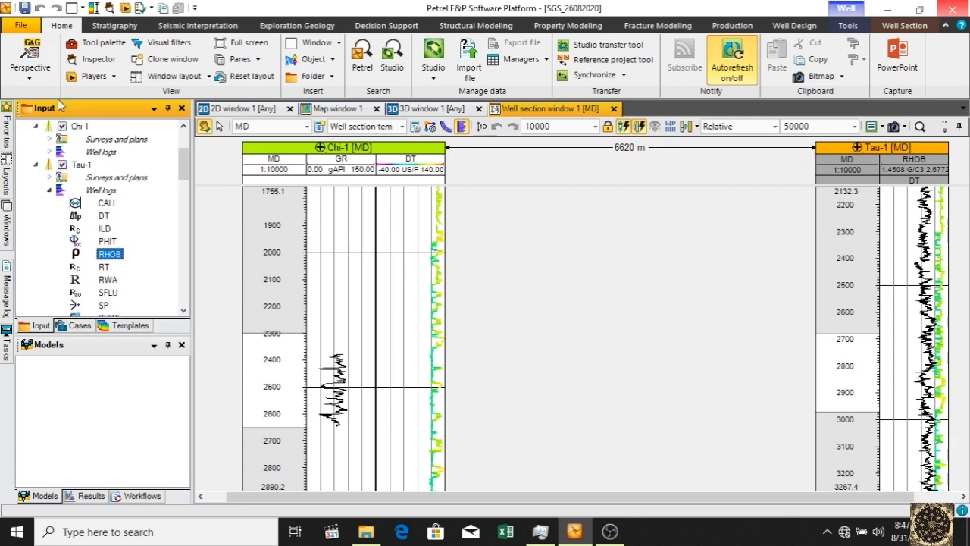
click(48, 191)
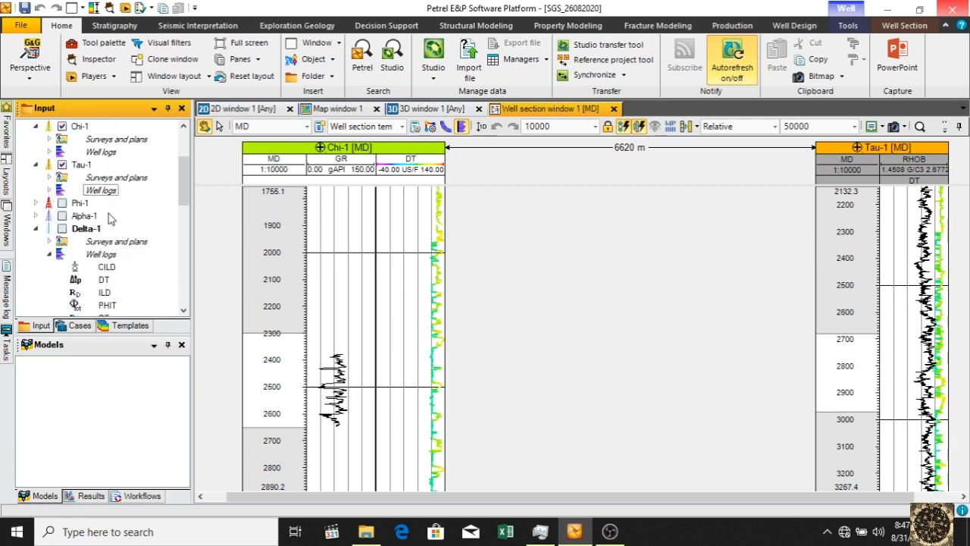
click(36, 206)
scroll(119, 232, down, 2)
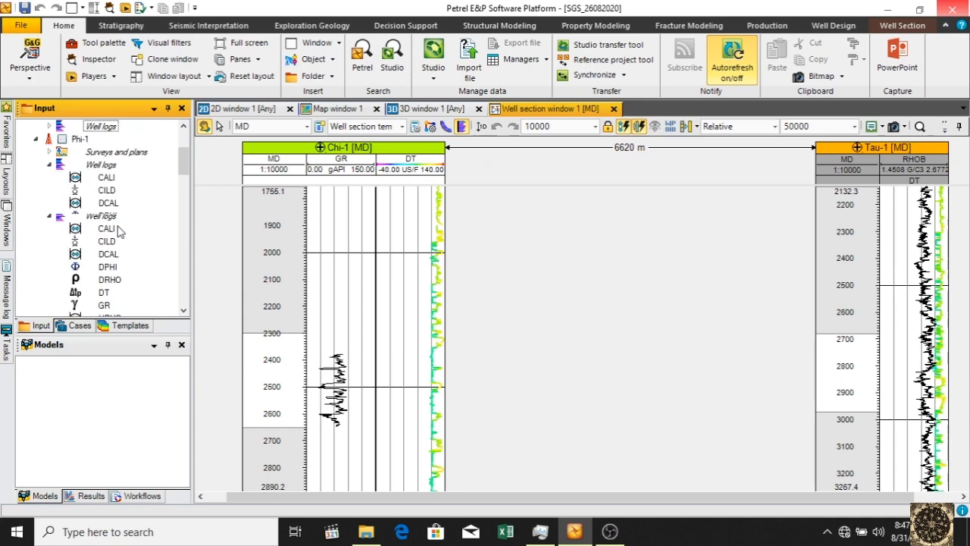
Add well Phi-1's DPHI log to the global template as a vertical log
click(107, 191)
right_click(108, 191)
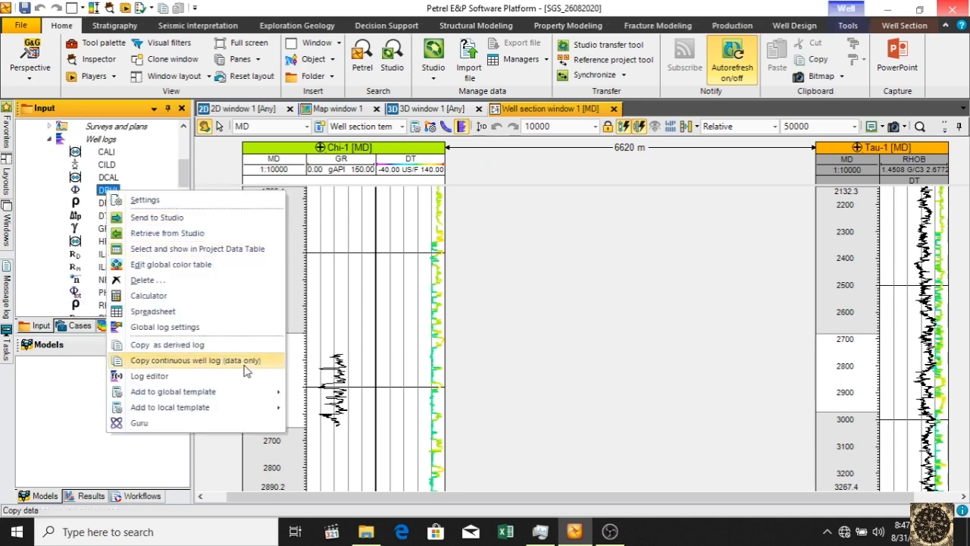
mouse_move(244, 400)
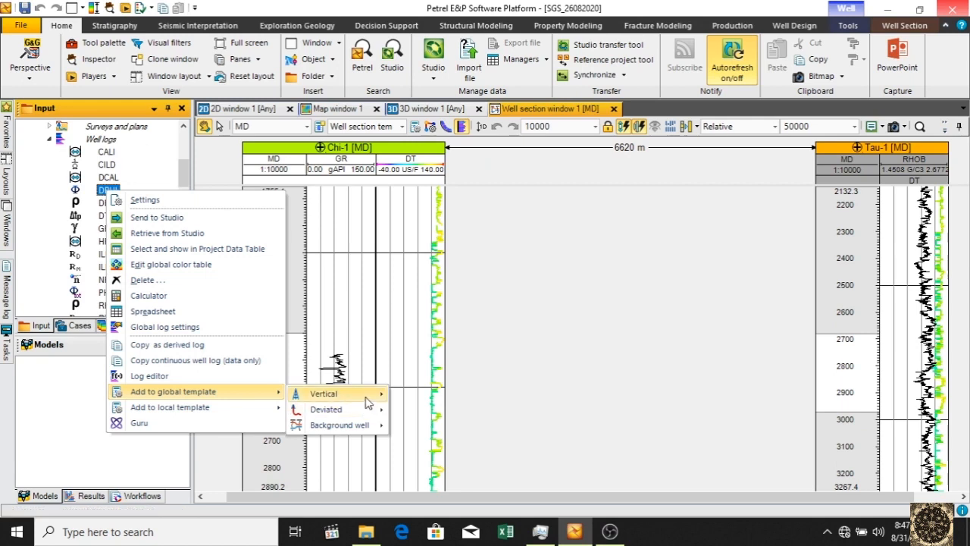
Switch the well section window to the Triple combo template
mouse_move(368, 401)
click(428, 429)
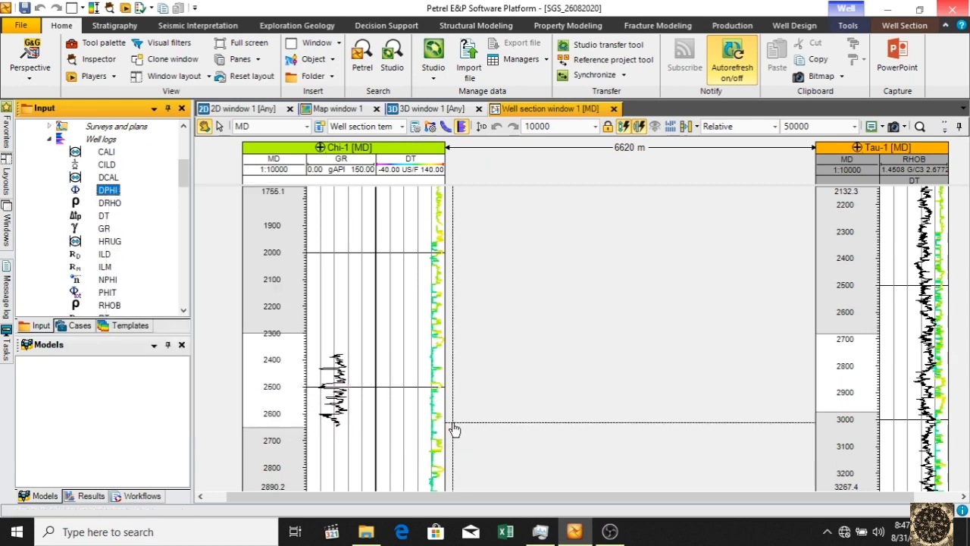
scroll(116, 256, down, 2)
scroll(116, 256, down, 2)
scroll(116, 255, down, 5)
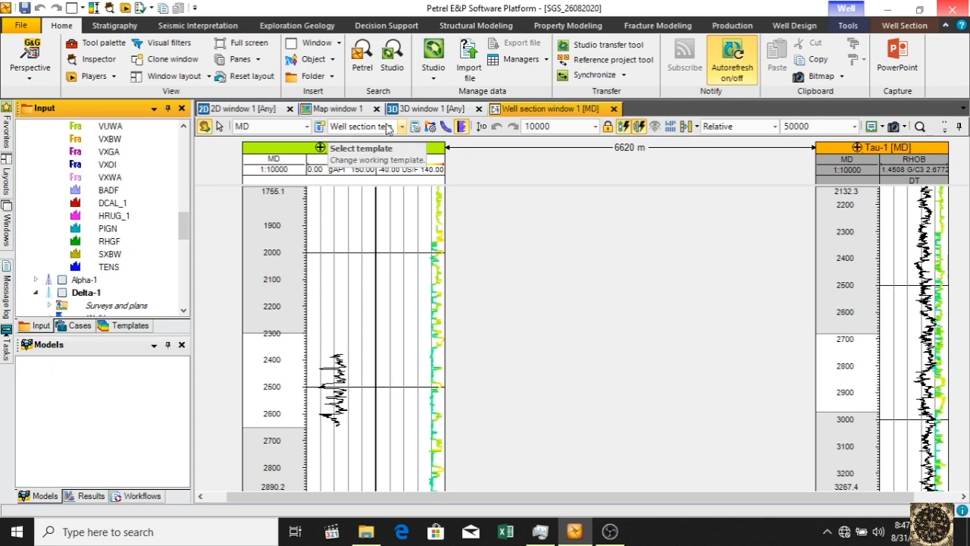
click(401, 127)
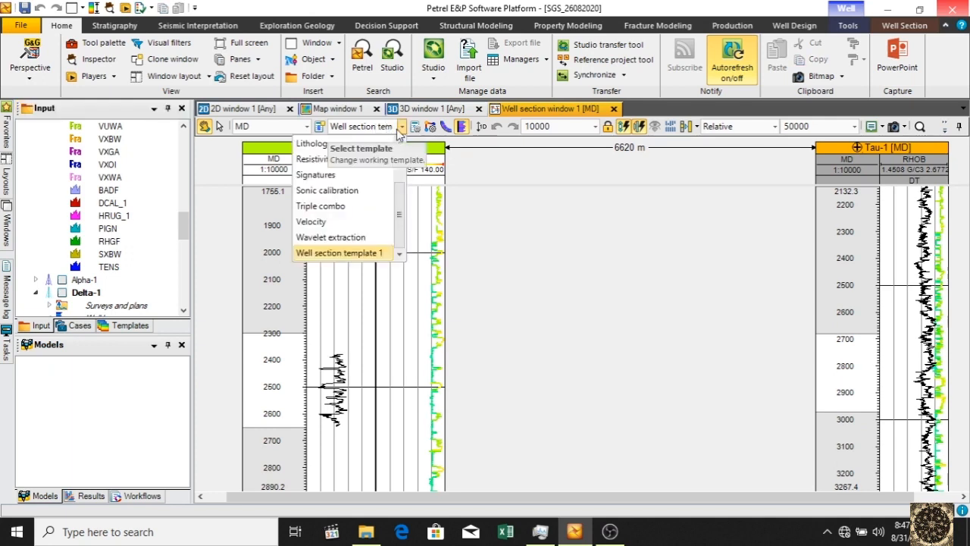
click(346, 205)
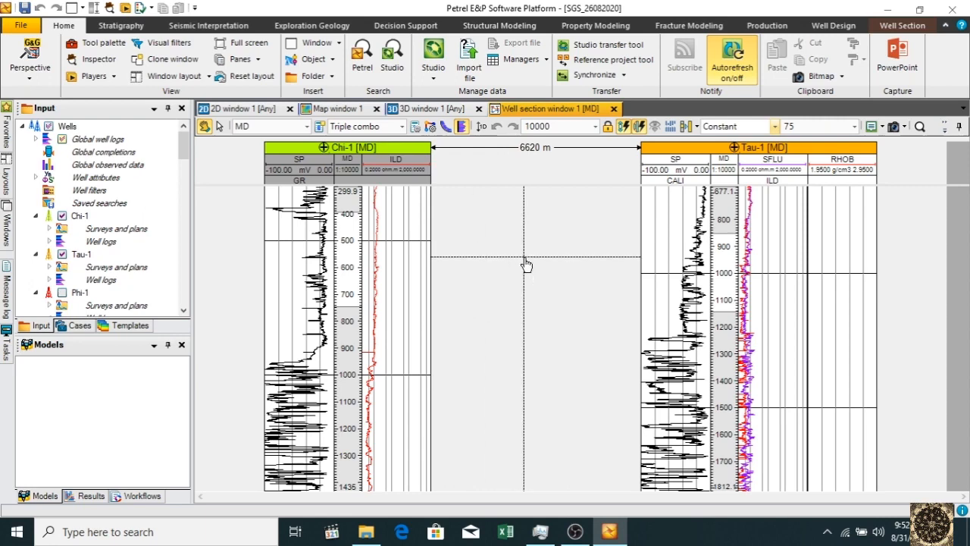
Examine the Chi-1 and Tau-1 log curves along the depth range in the well section
scroll(530, 280, down, 10)
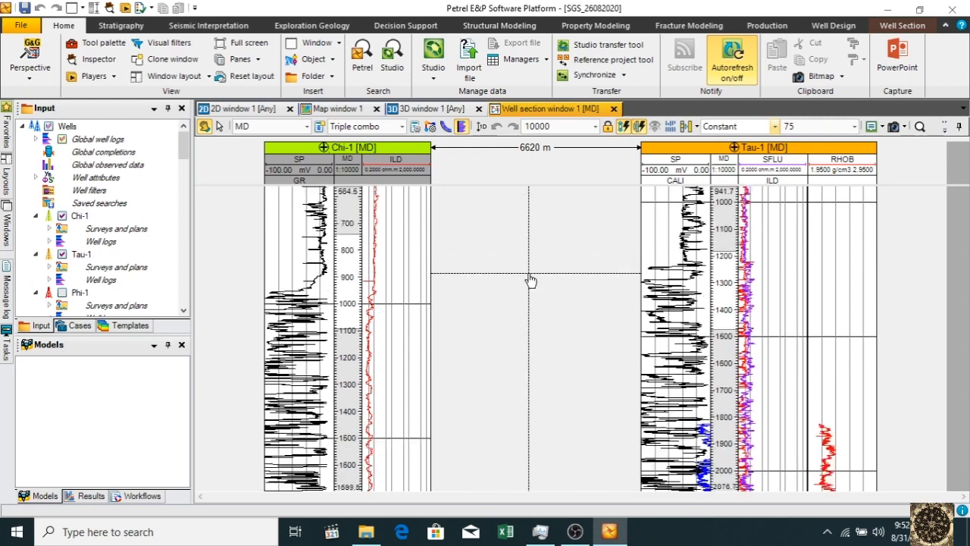
scroll(531, 281, down, 2)
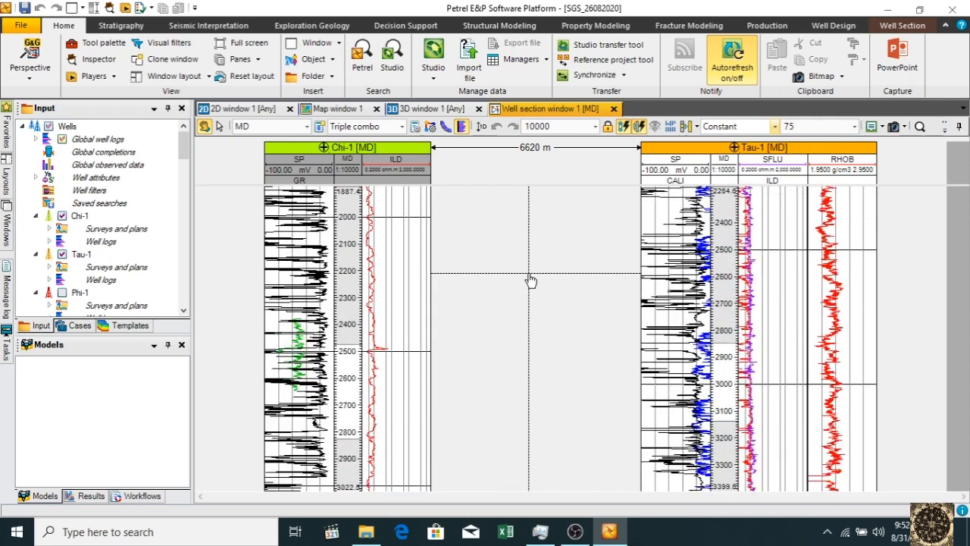
scroll(530, 280, down, 4)
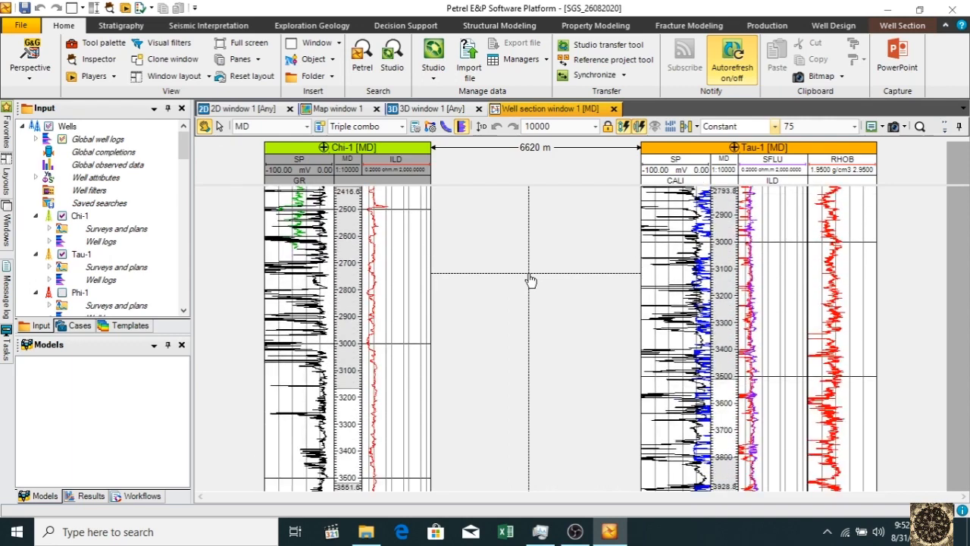
scroll(531, 280, up, 5)
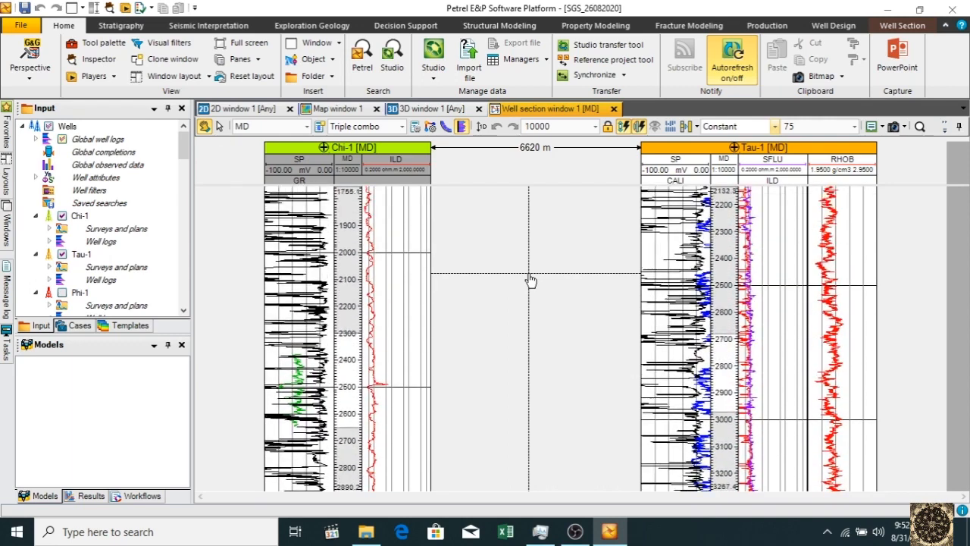
scroll(531, 281, up, 4)
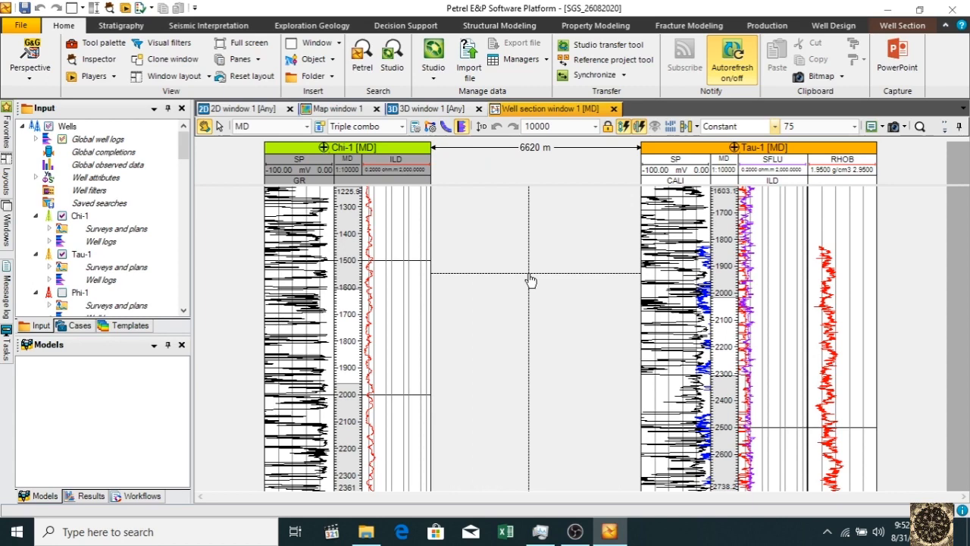
scroll(530, 280, down, 7)
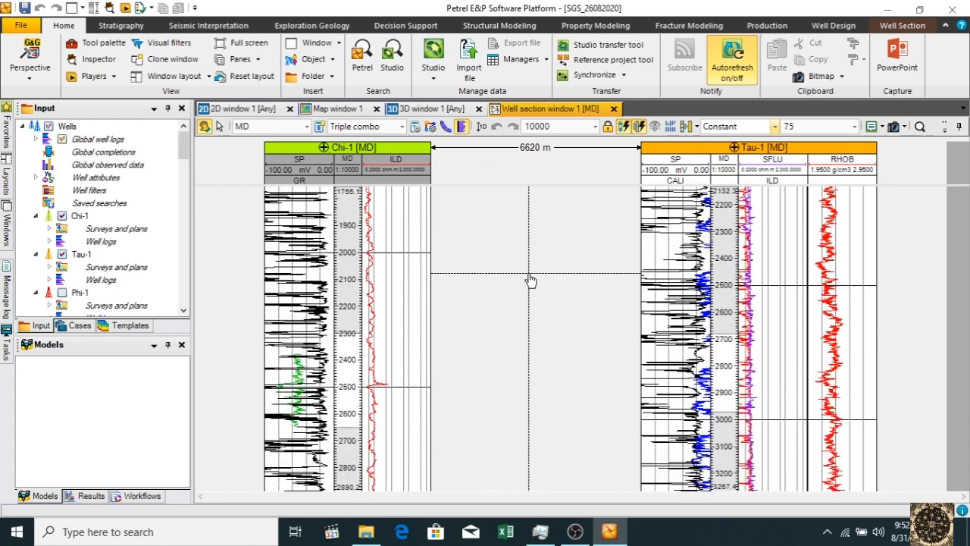
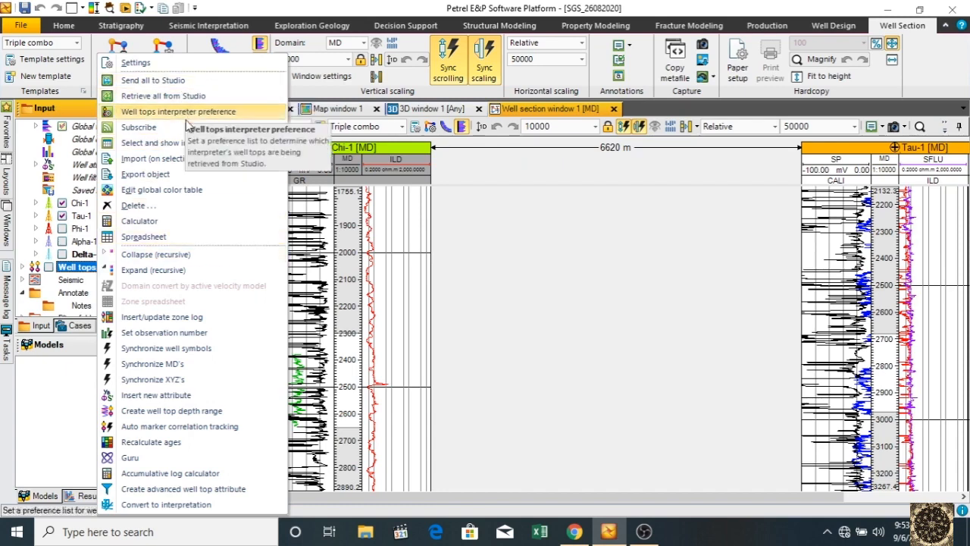
Import the file "Well tops new .prn" into Well tops 1 using the Petrel well tops (ASCII) format
click(162, 160)
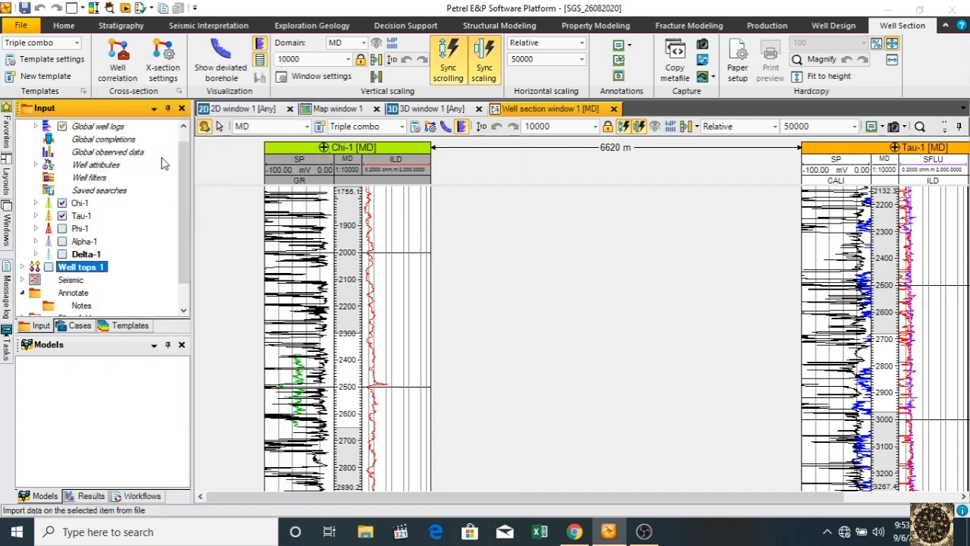
click(293, 35)
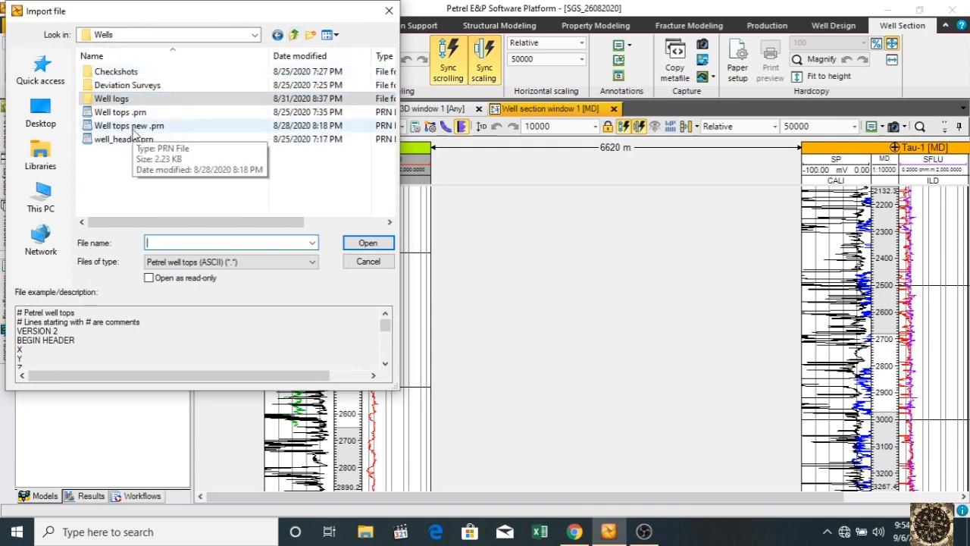
click(132, 129)
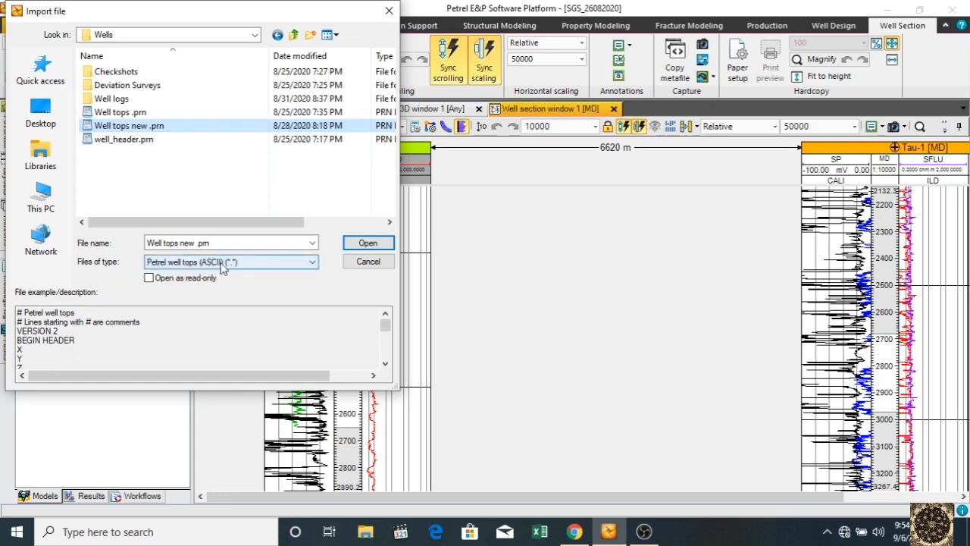
click(368, 244)
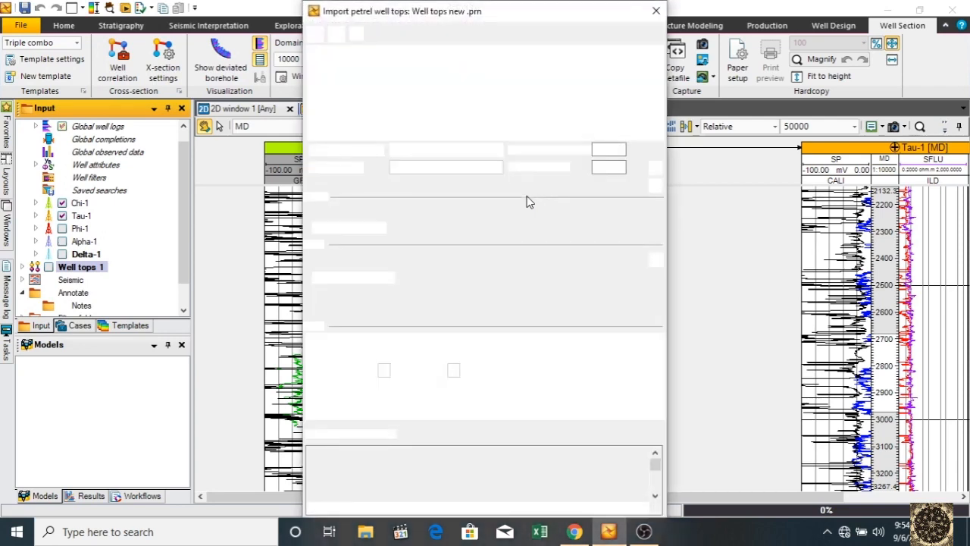
Remove all predefined attribute columns from the well tops import table
drag(540, 36, 538, 15)
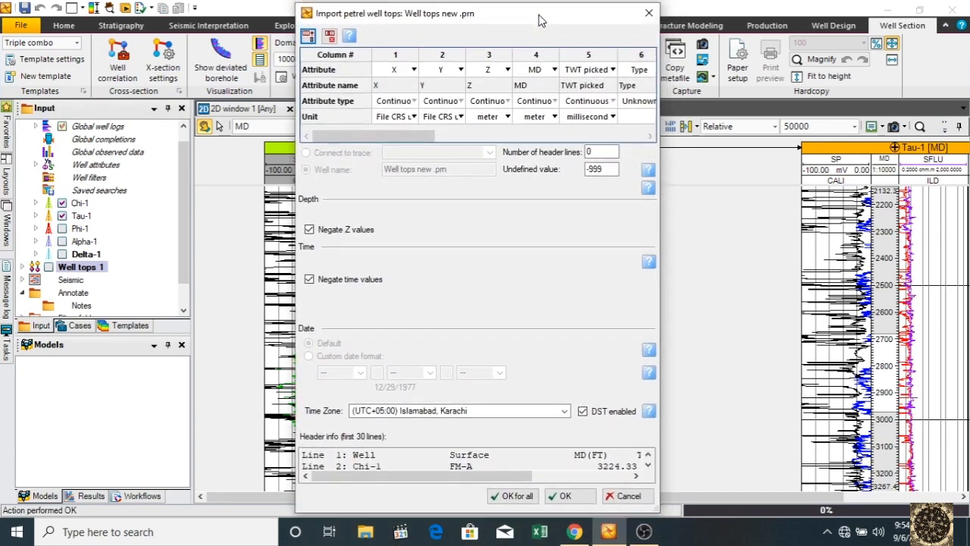
drag(387, 64, 733, 36)
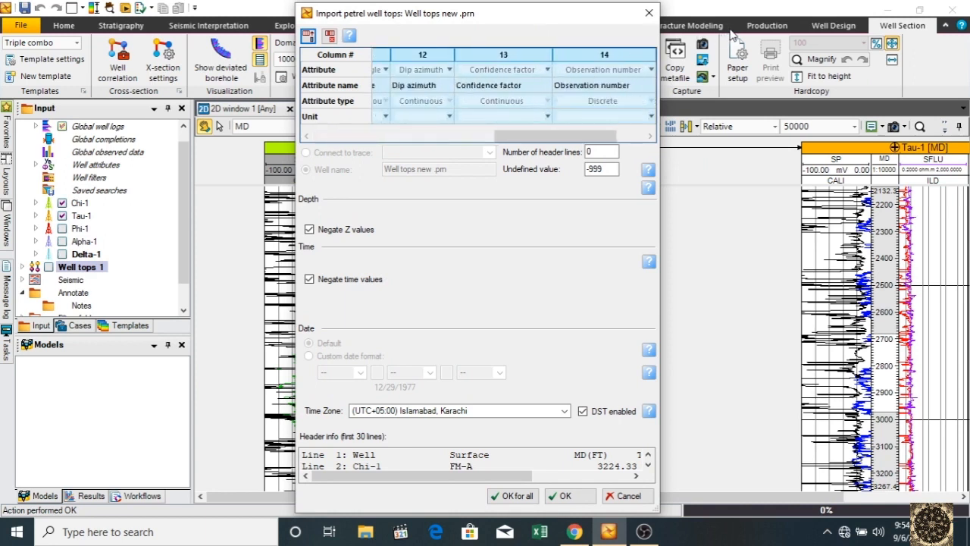
click(329, 36)
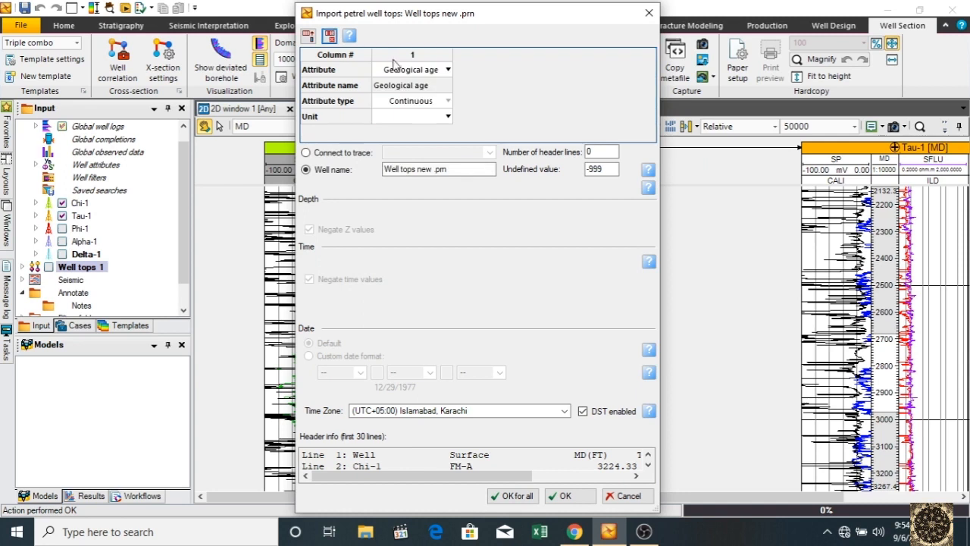
click(393, 64)
click(330, 36)
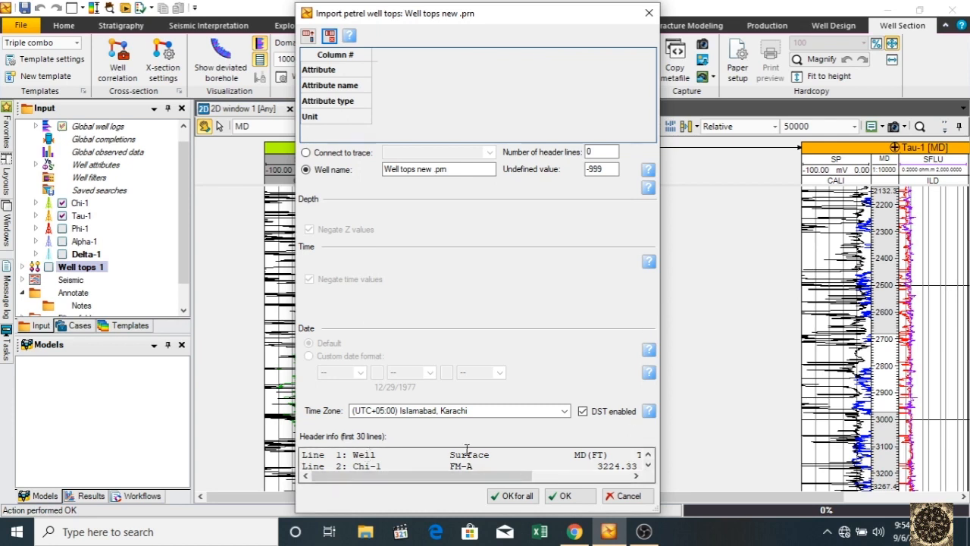
Append five new attribute columns to the emptied well tops import table
mouse_move(484, 478)
mouse_down()
mouse_move(578, 470)
mouse_move(475, 488)
mouse_up()
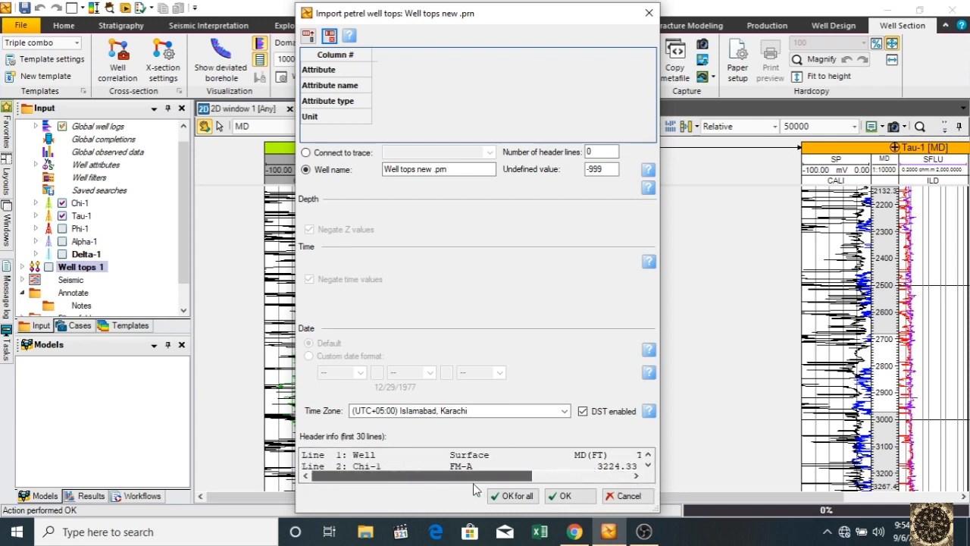
click(308, 37)
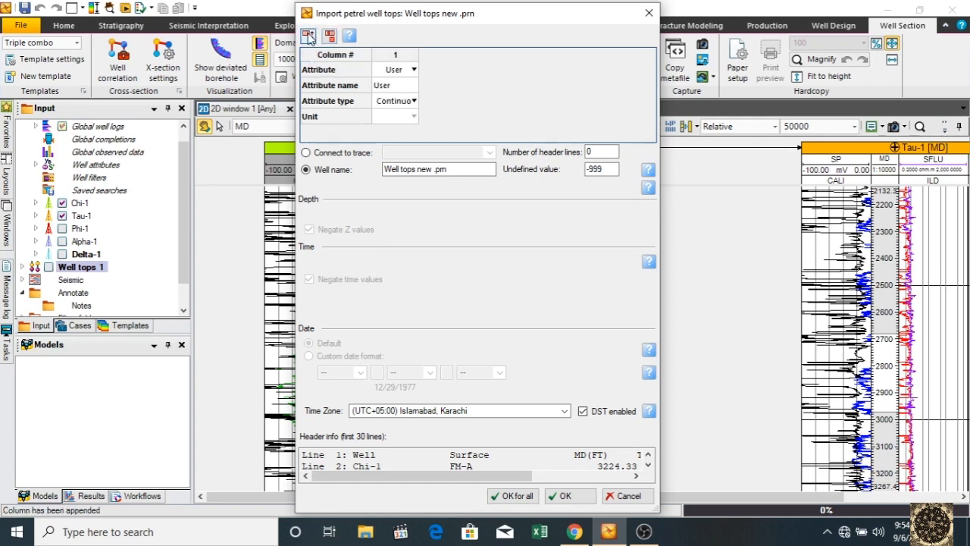
click(309, 36)
click(309, 37)
click(308, 36)
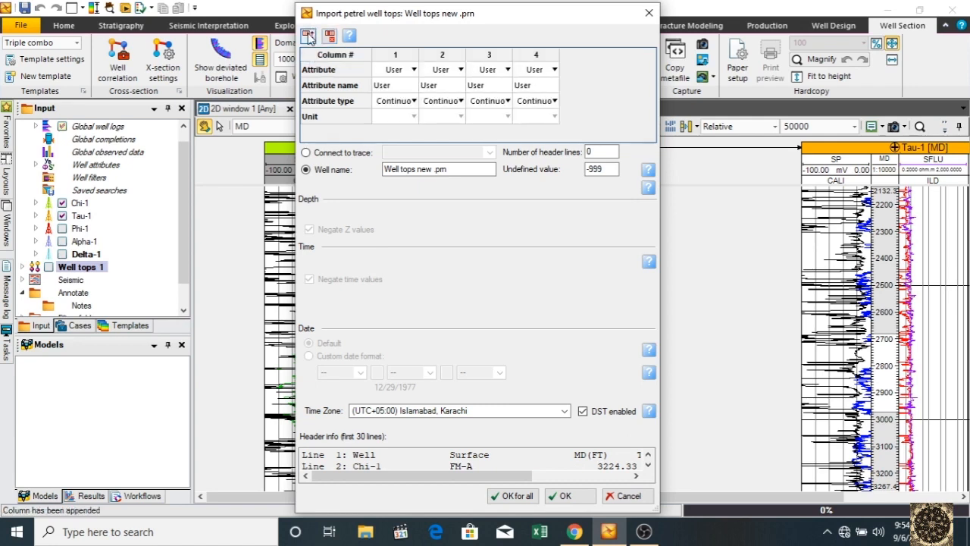
click(308, 36)
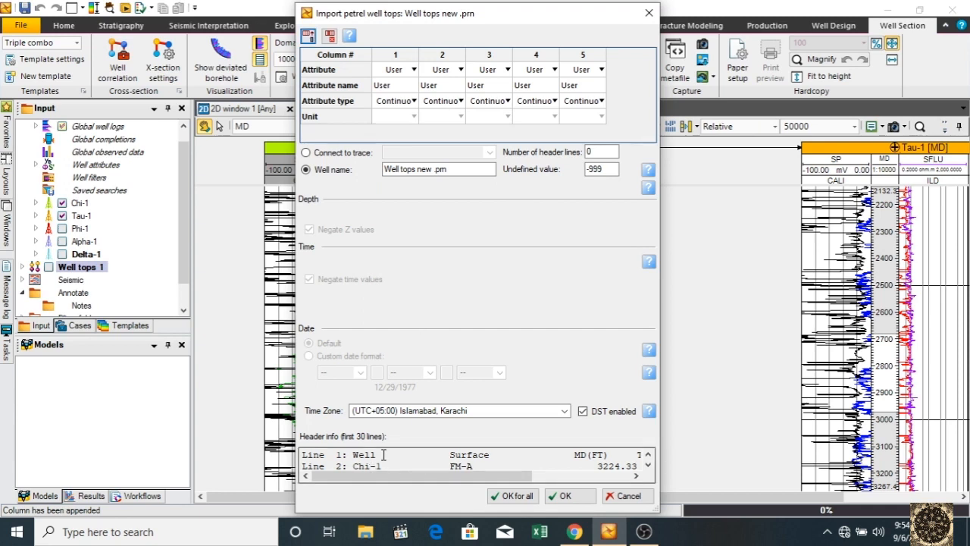
Assign the Well attribute to column 1 and the Surface attribute to column 2
click(413, 70)
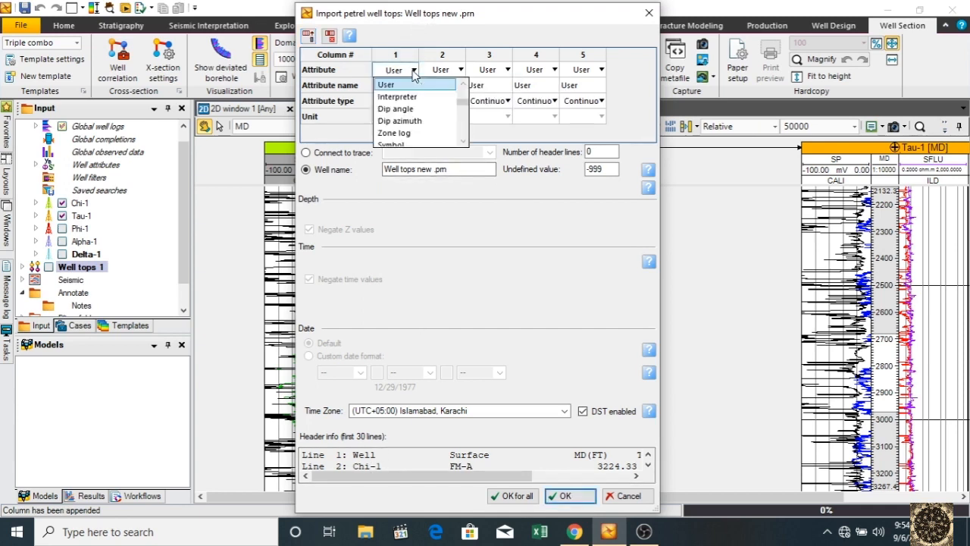
scroll(410, 113, up, 1)
click(402, 119)
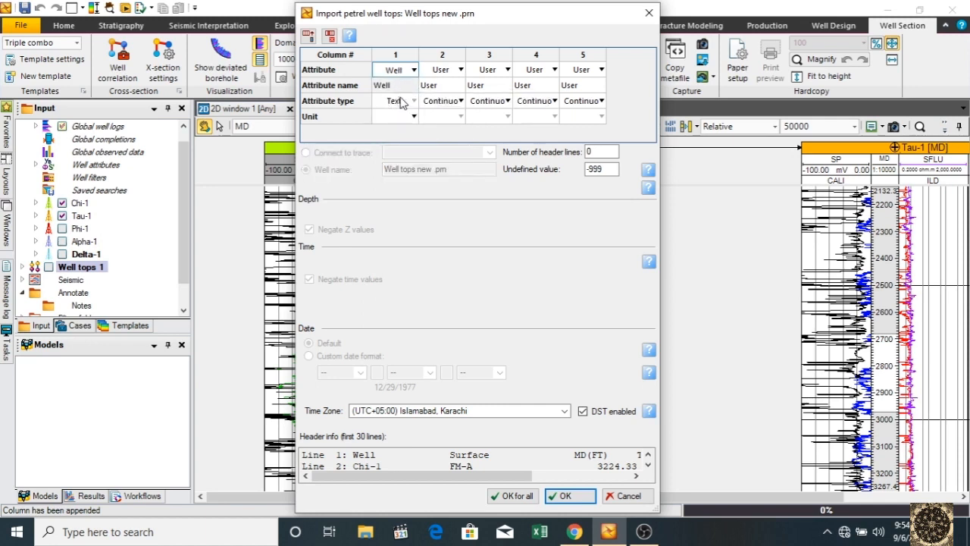
click(450, 70)
click(462, 70)
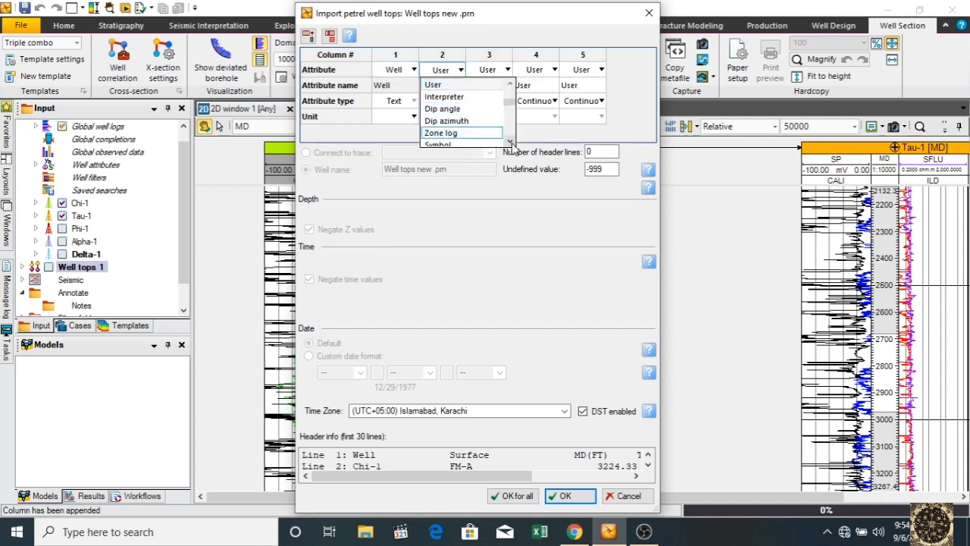
click(510, 85)
click(510, 86)
click(510, 86)
click(440, 97)
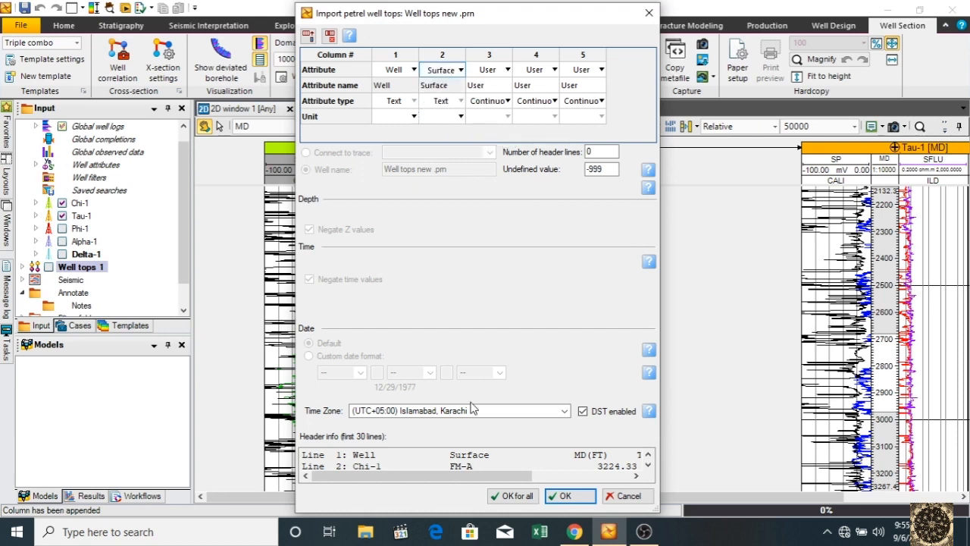
Assign the MD attribute to column 3 and set its unit to feet
drag(484, 480, 528, 480)
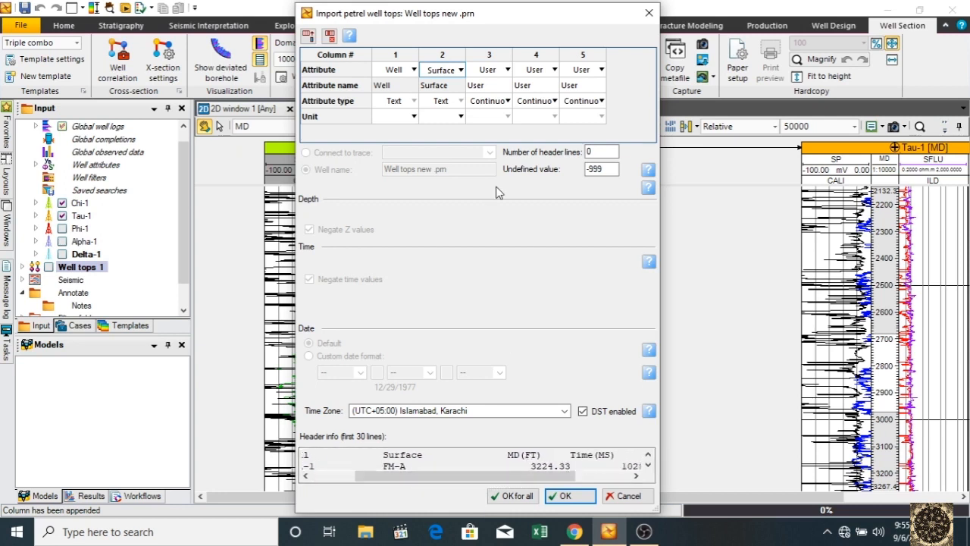
click(507, 70)
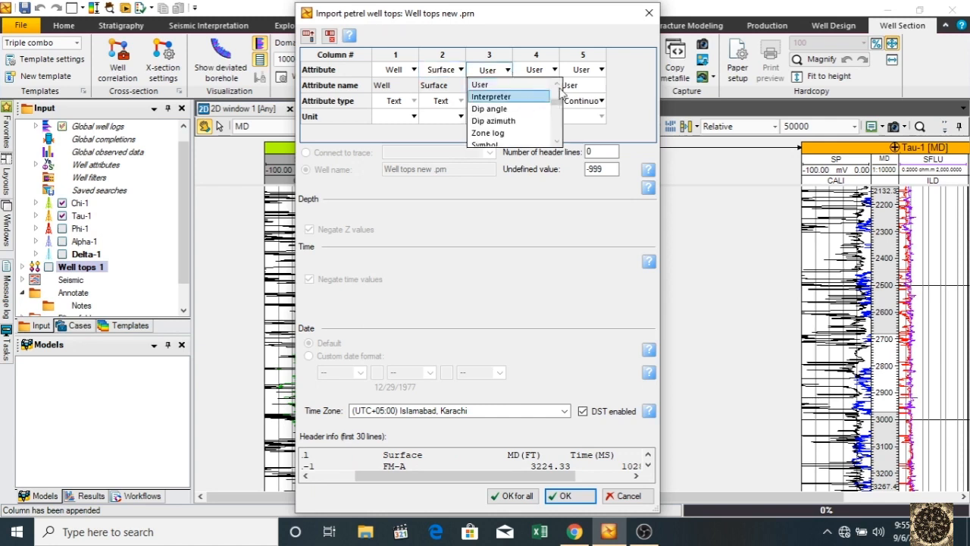
click(558, 84)
click(558, 85)
click(558, 84)
click(557, 84)
click(489, 98)
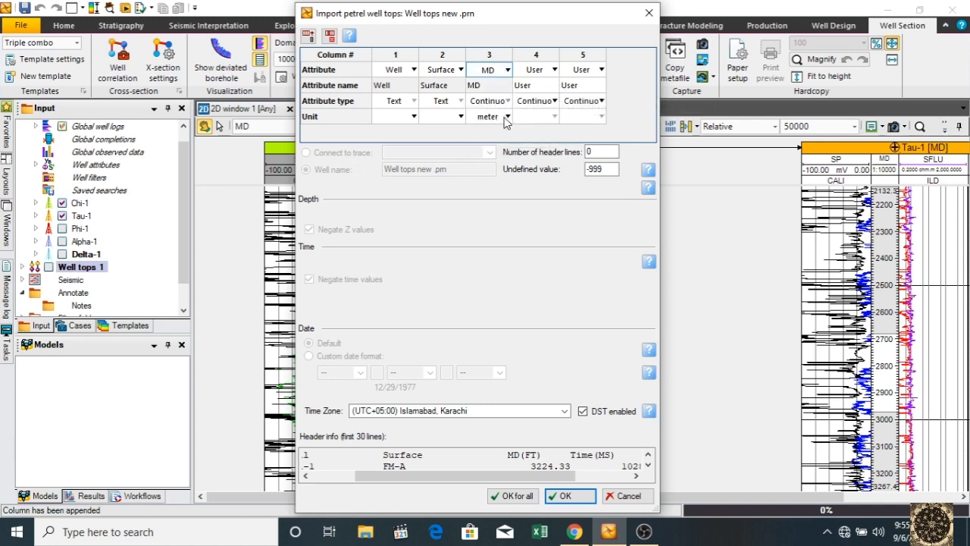
click(505, 117)
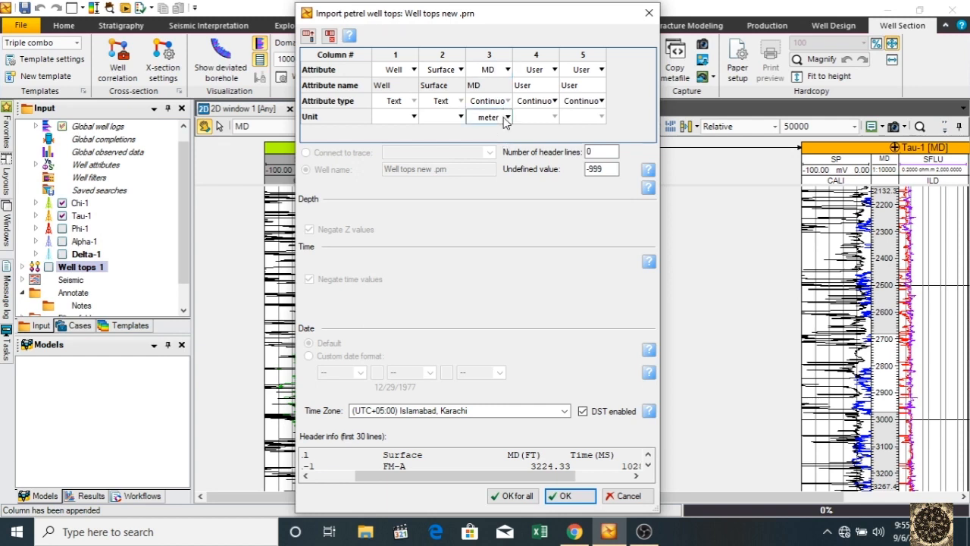
click(505, 116)
scroll(486, 179, down, 1)
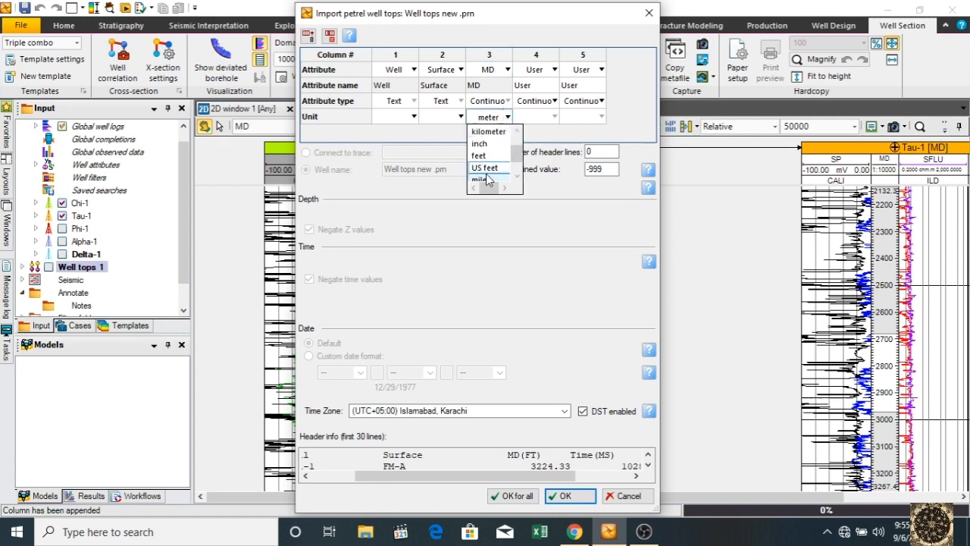
click(486, 156)
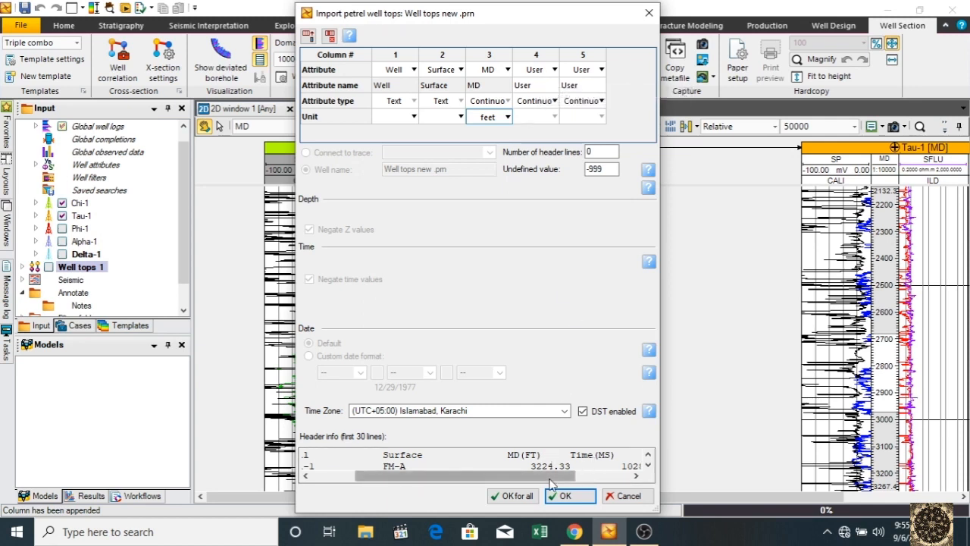
Assign the TWT picked attribute to column 4 of the well tops import table
drag(554, 478, 584, 477)
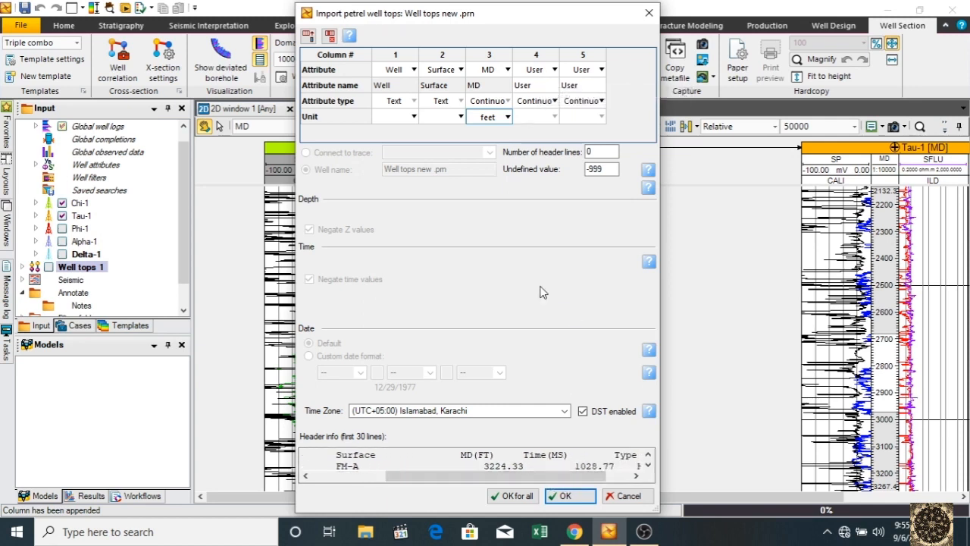
click(550, 71)
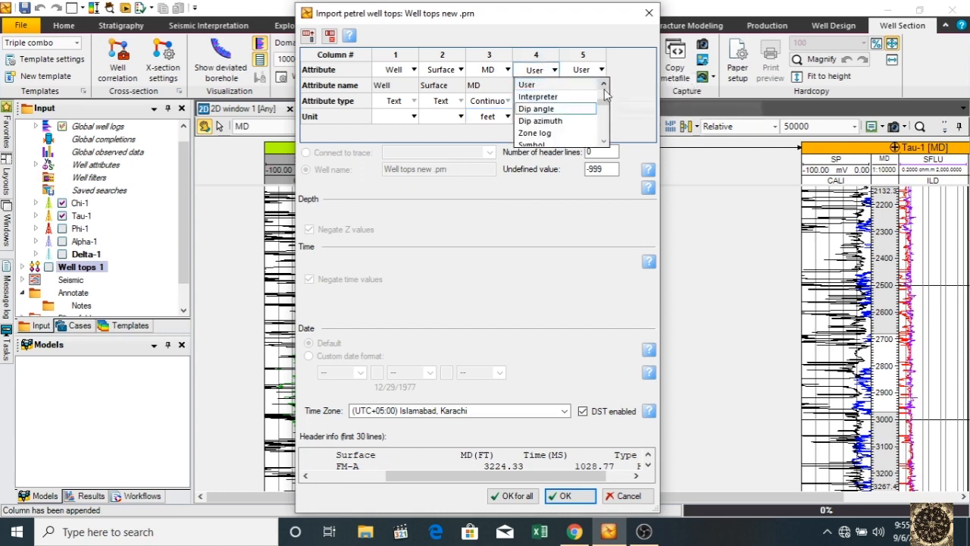
click(603, 87)
click(603, 87)
click(603, 86)
click(603, 86)
click(603, 86)
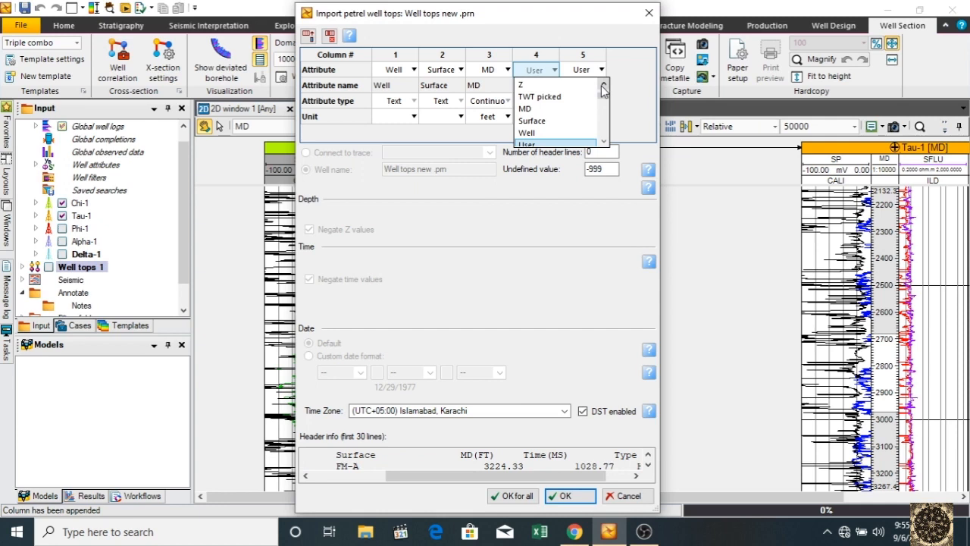
click(554, 97)
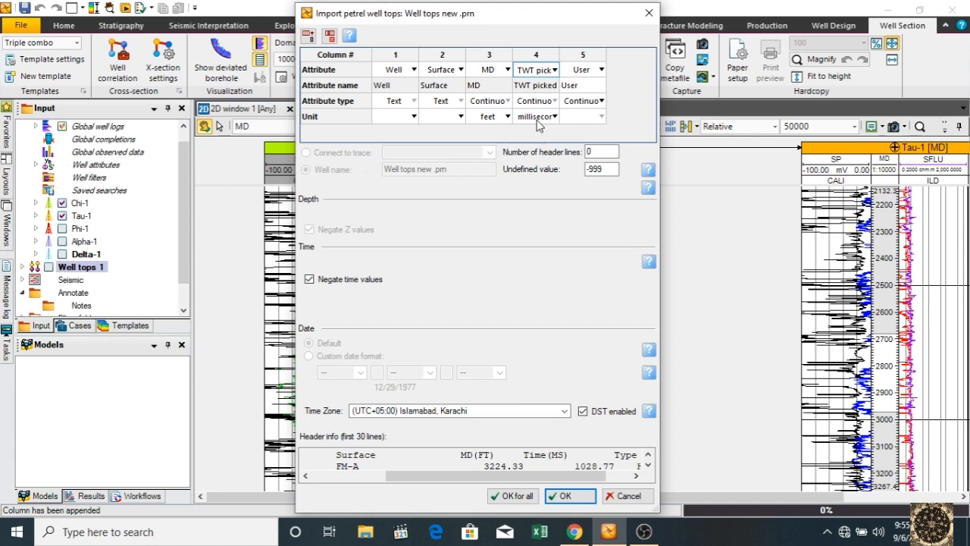
drag(511, 476, 544, 478)
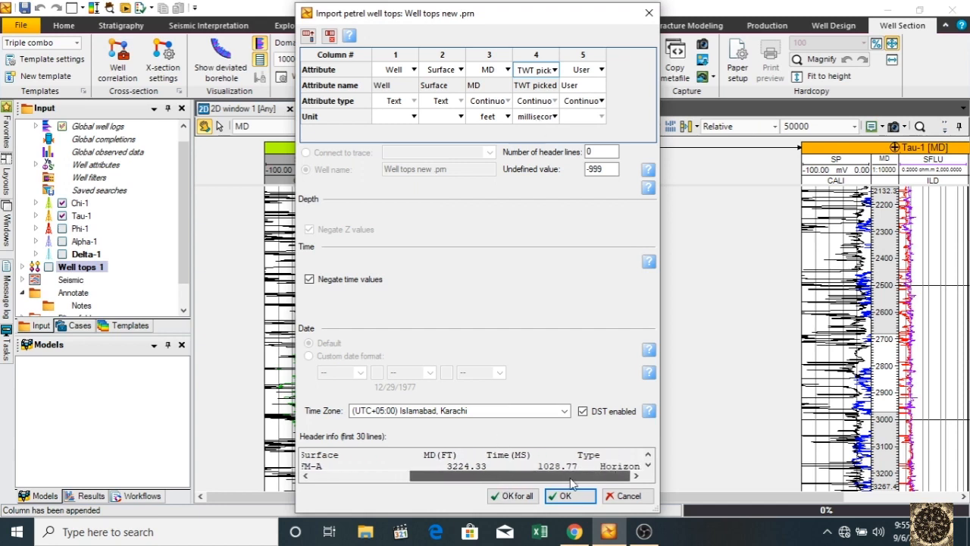
click(601, 69)
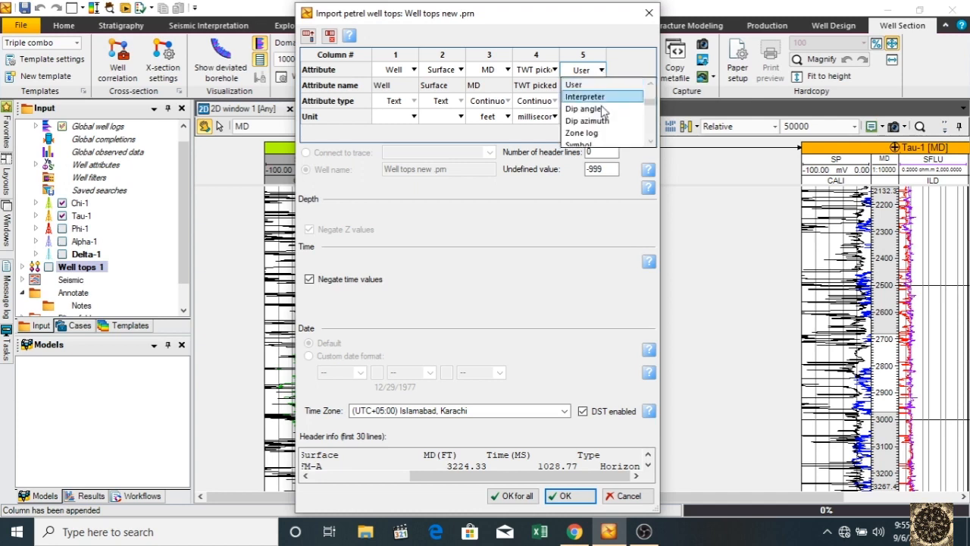
click(650, 142)
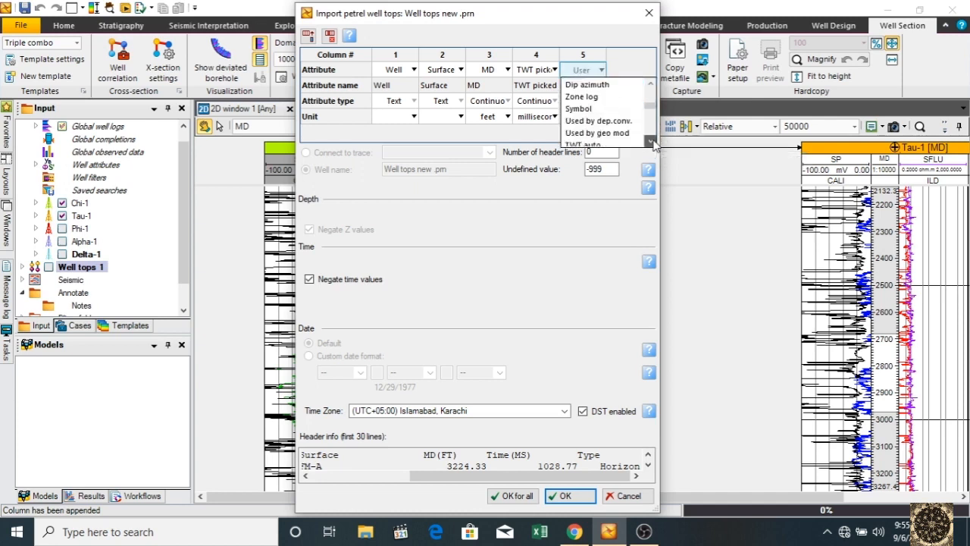
click(650, 141)
click(650, 141)
click(650, 141)
click(653, 141)
click(653, 141)
click(652, 141)
click(653, 141)
click(653, 142)
click(652, 141)
click(653, 142)
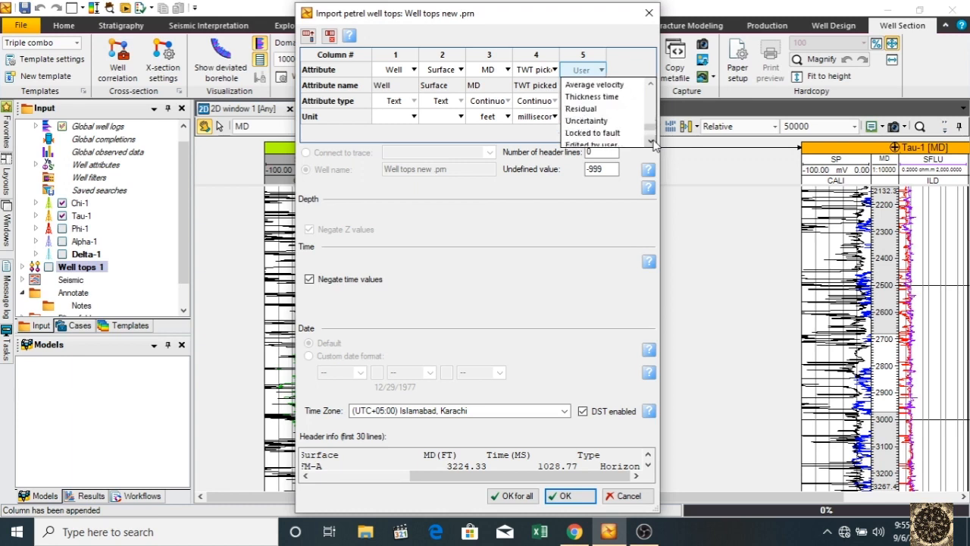
click(653, 142)
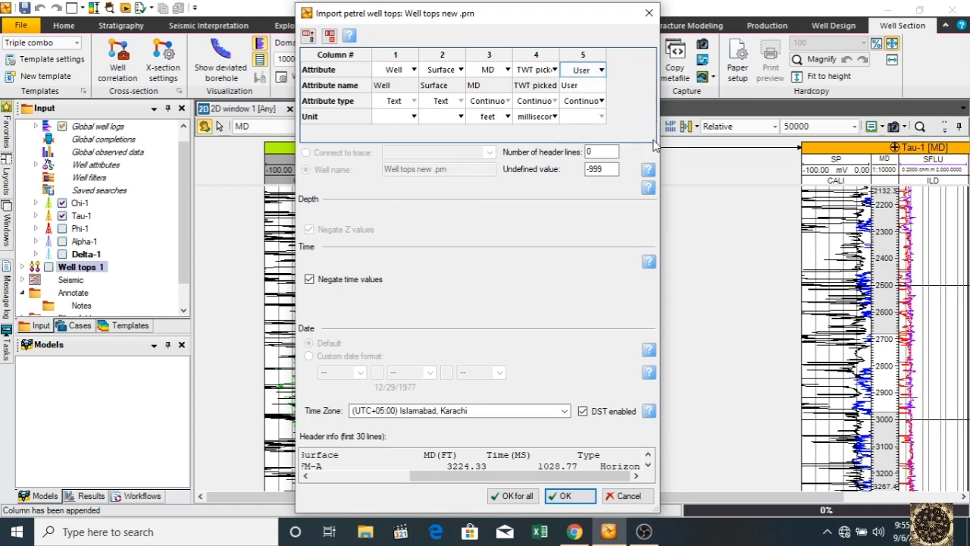
Assign the Type attribute to column 5 of the well tops import table
click(602, 70)
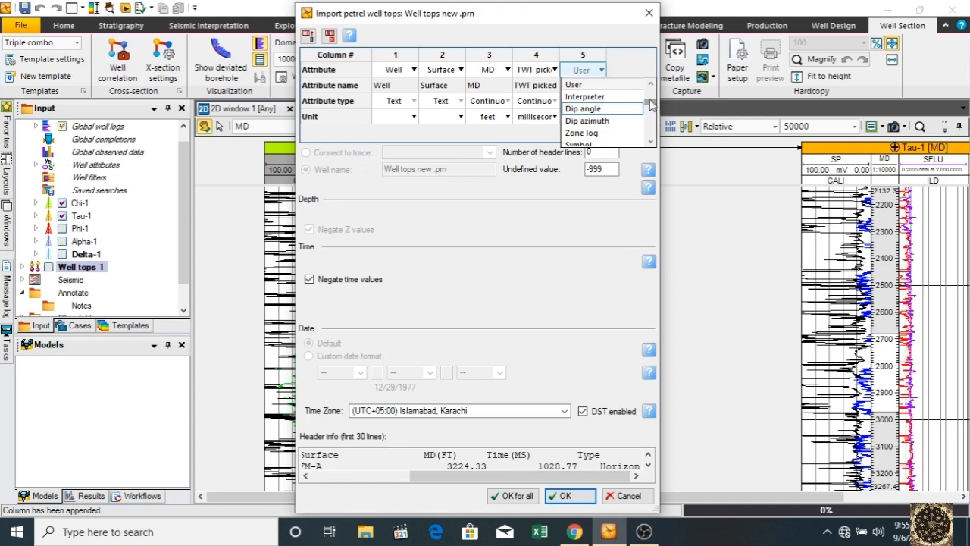
click(650, 86)
click(650, 86)
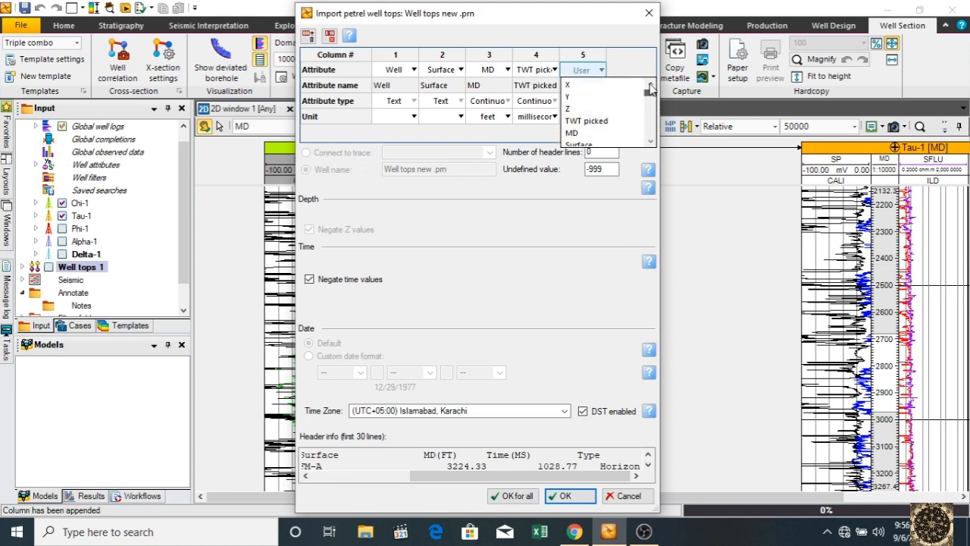
drag(649, 93, 652, 135)
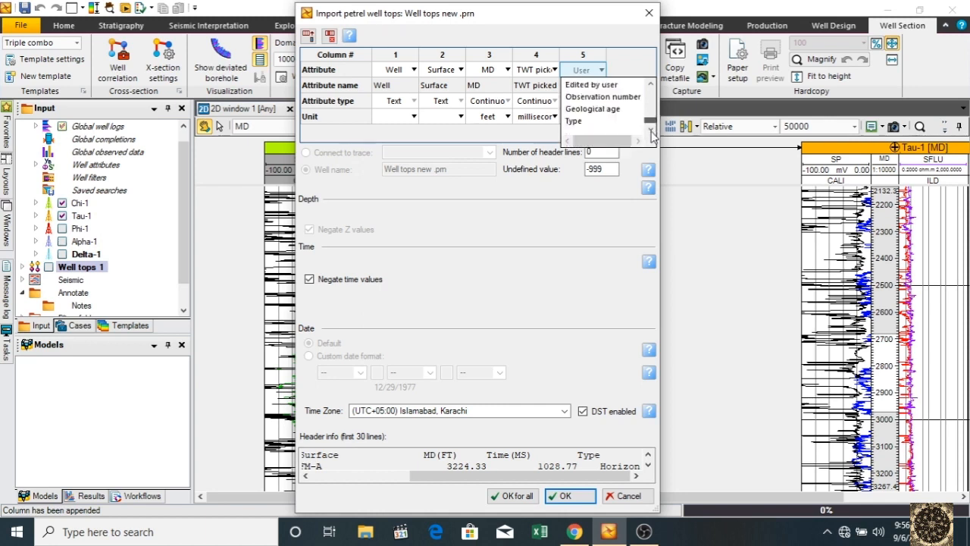
click(577, 121)
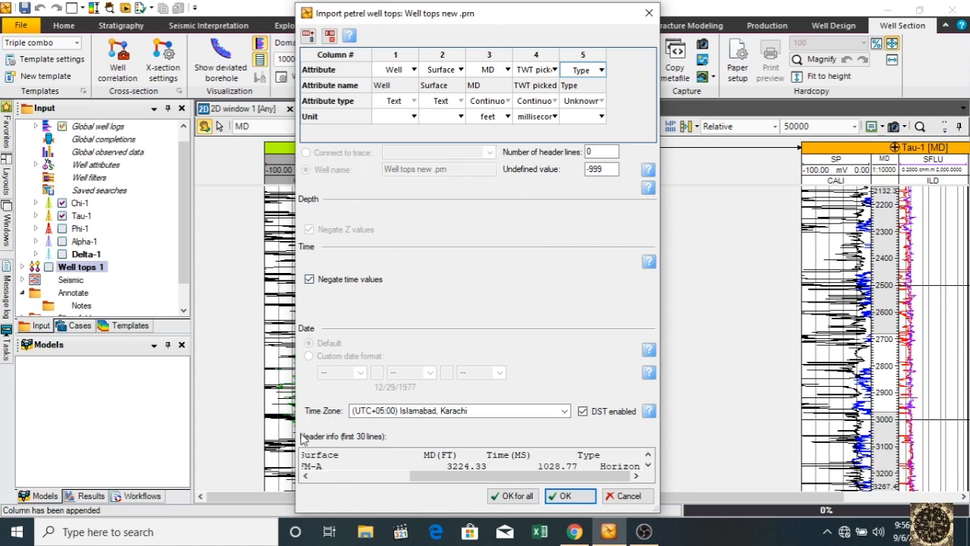
drag(504, 475, 307, 475)
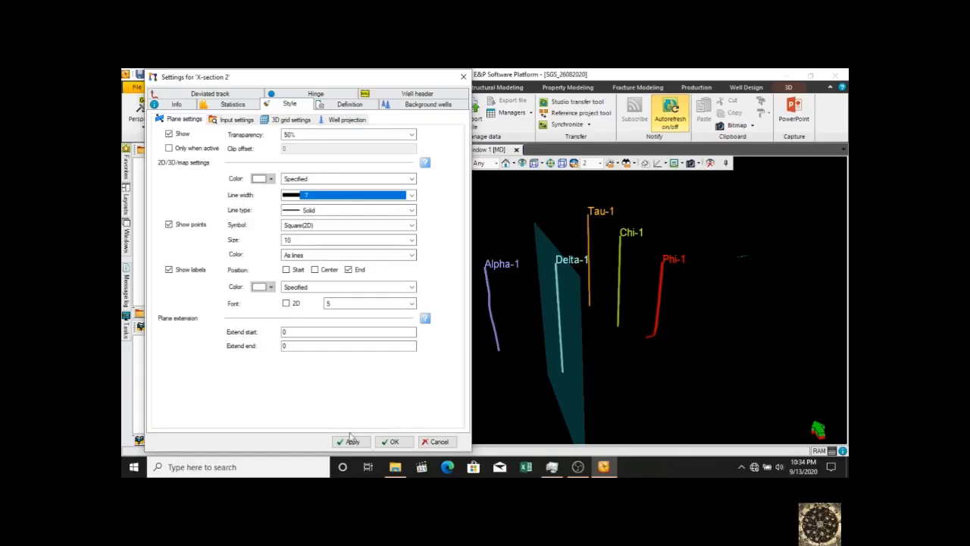
Set the plane line width of X-section 2 to 3 and apply the change
click(351, 442)
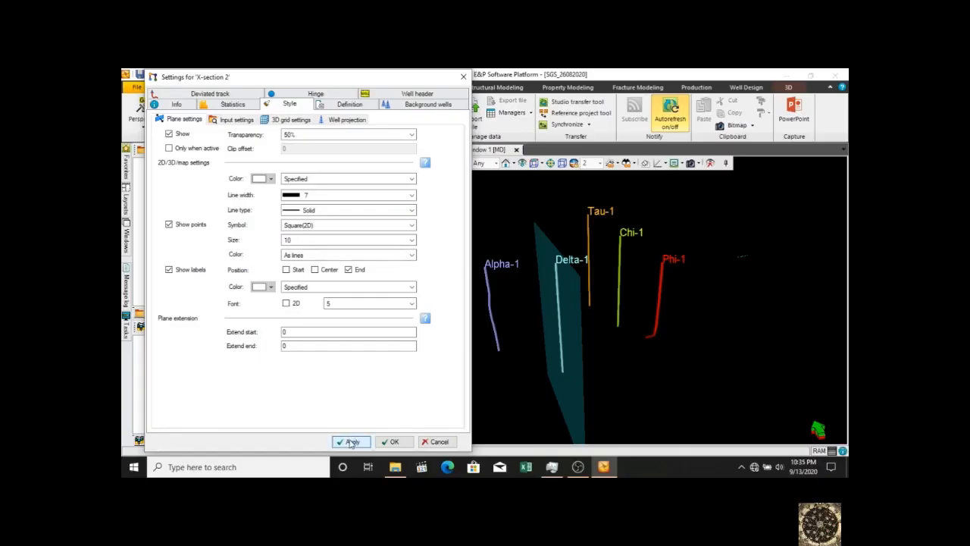
click(309, 197)
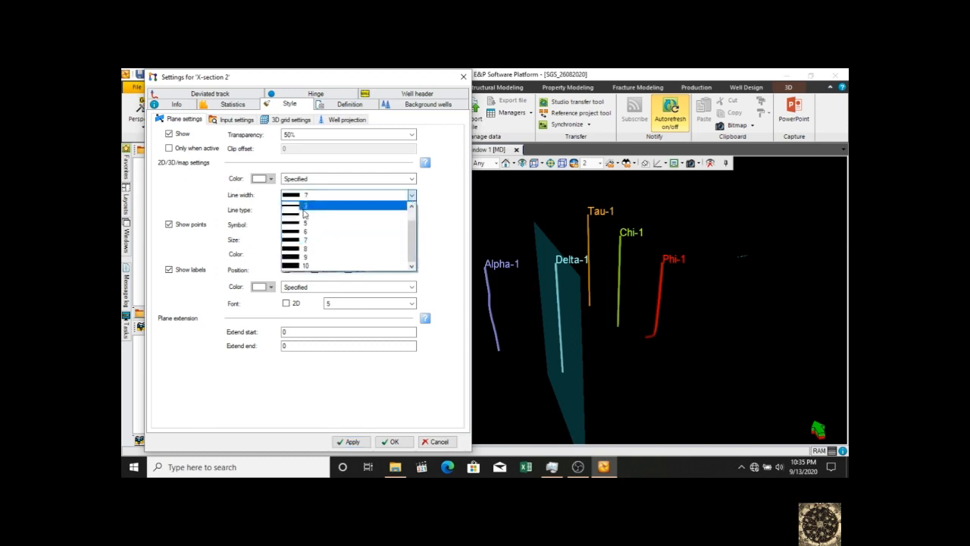
click(304, 207)
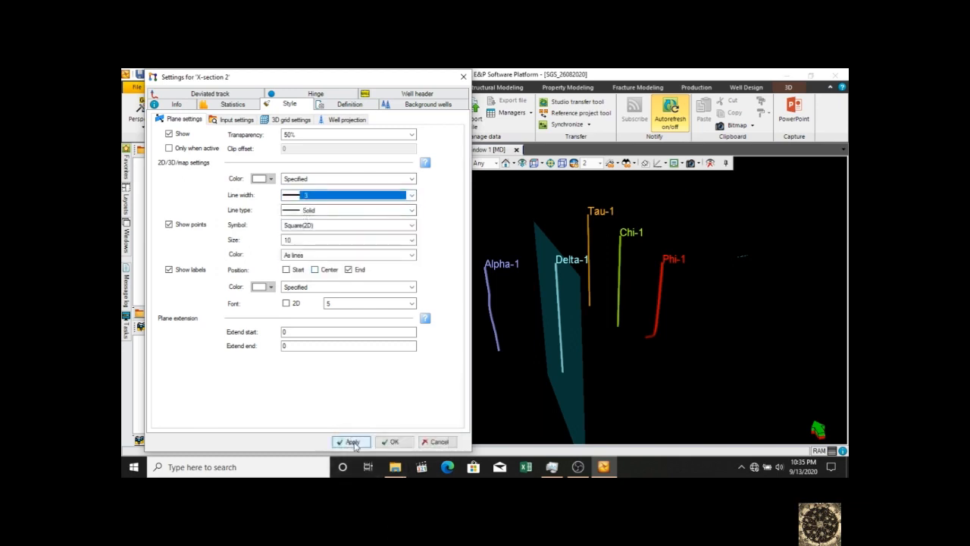
click(353, 443)
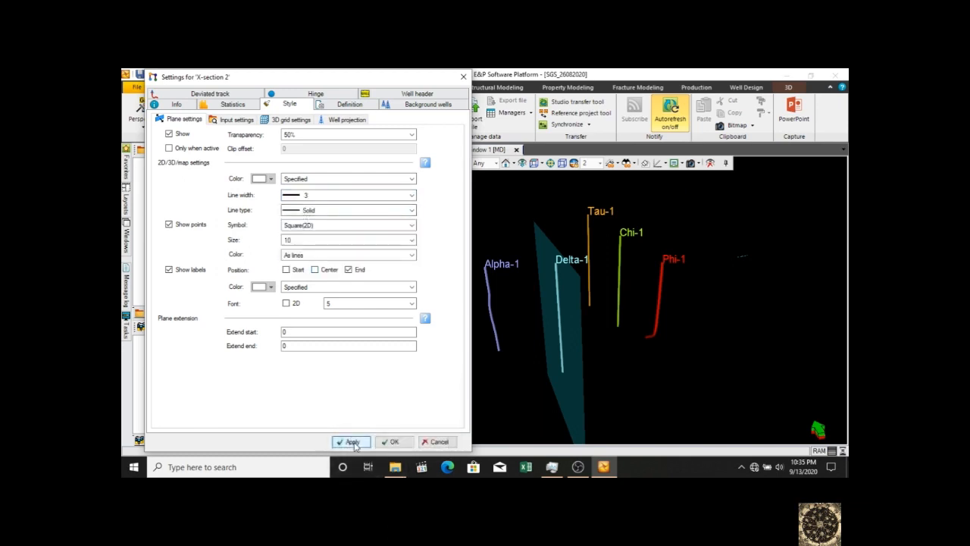
Examine X-section 2's style settings, including well projection and 3D grid options, and its well header settings
click(345, 105)
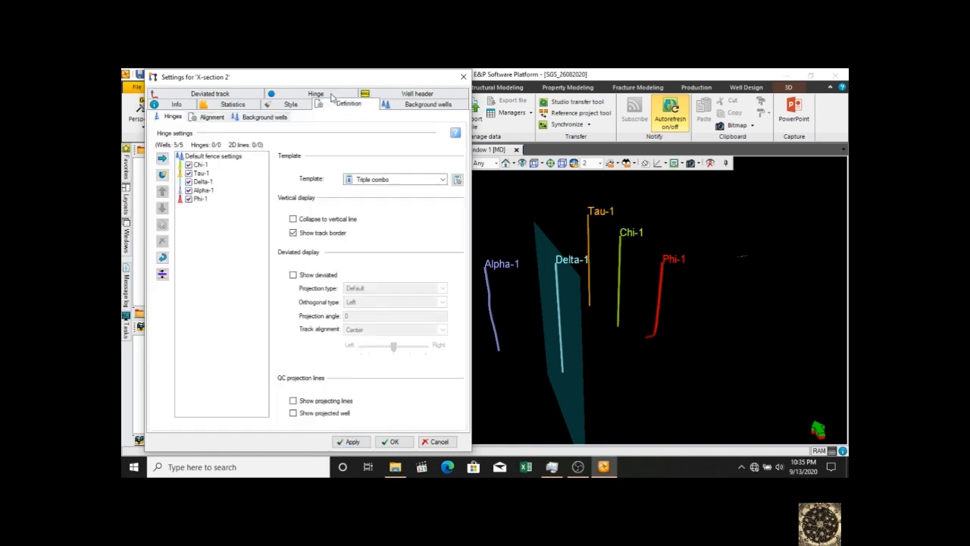
click(331, 95)
click(349, 94)
click(286, 105)
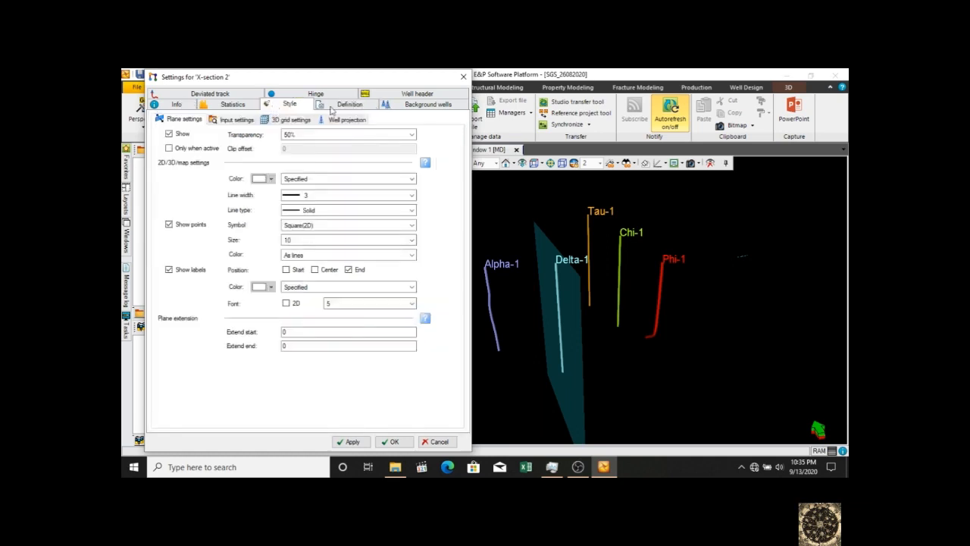
click(244, 120)
click(338, 120)
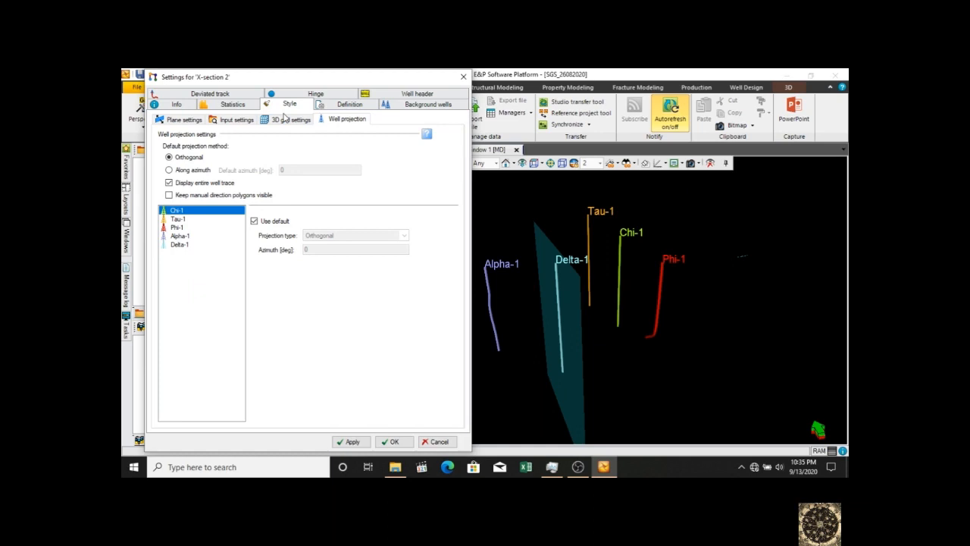
click(282, 121)
click(438, 107)
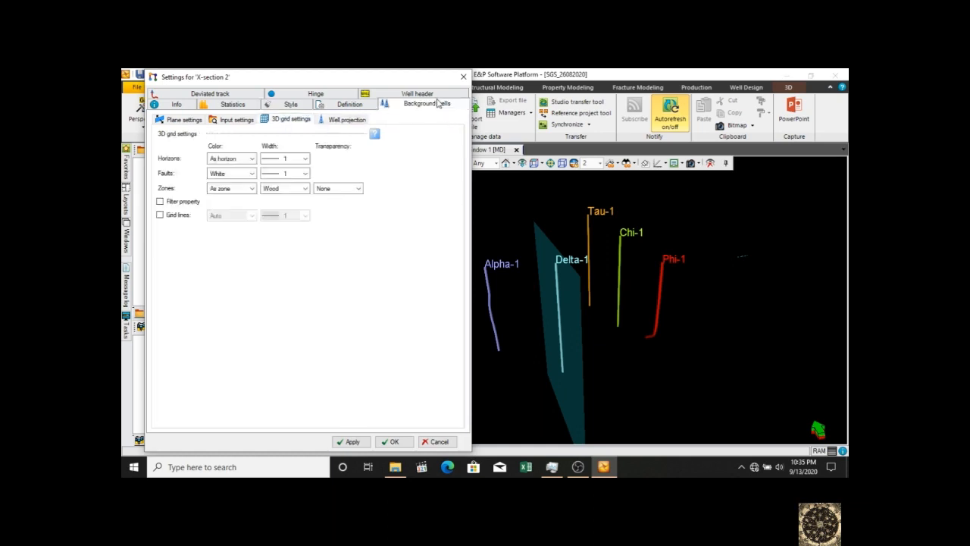
click(428, 94)
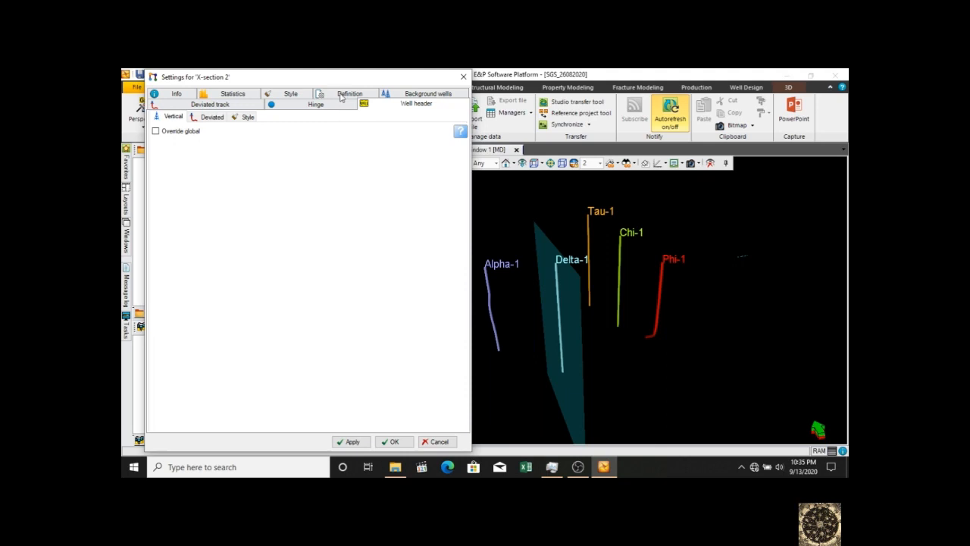
Examine X-section 2's fence alignment, statistics and general information, and return to its hinge definition
click(348, 94)
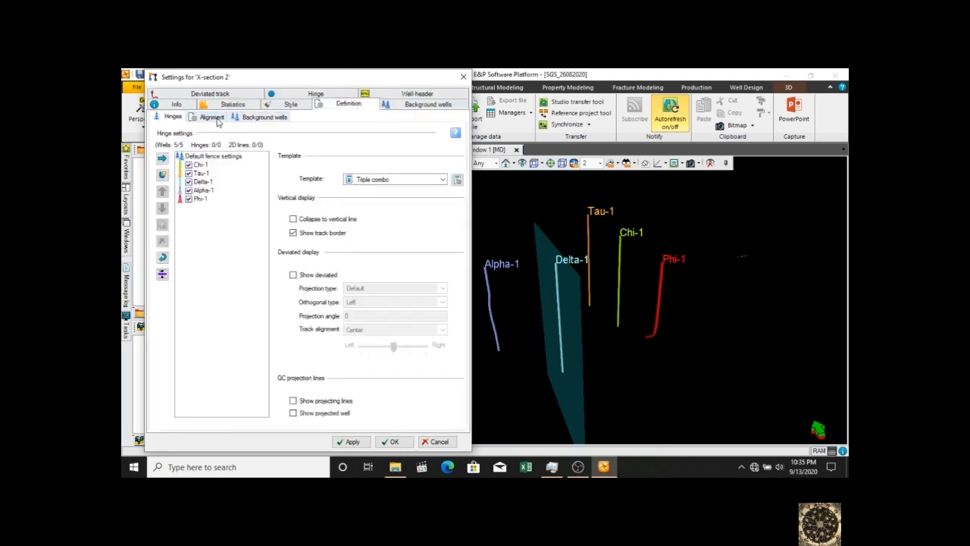
click(213, 118)
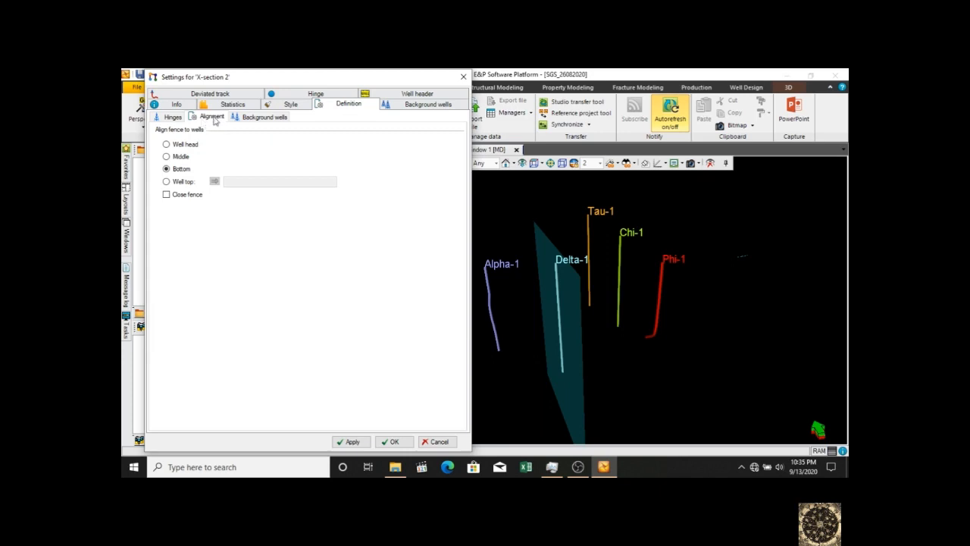
click(233, 104)
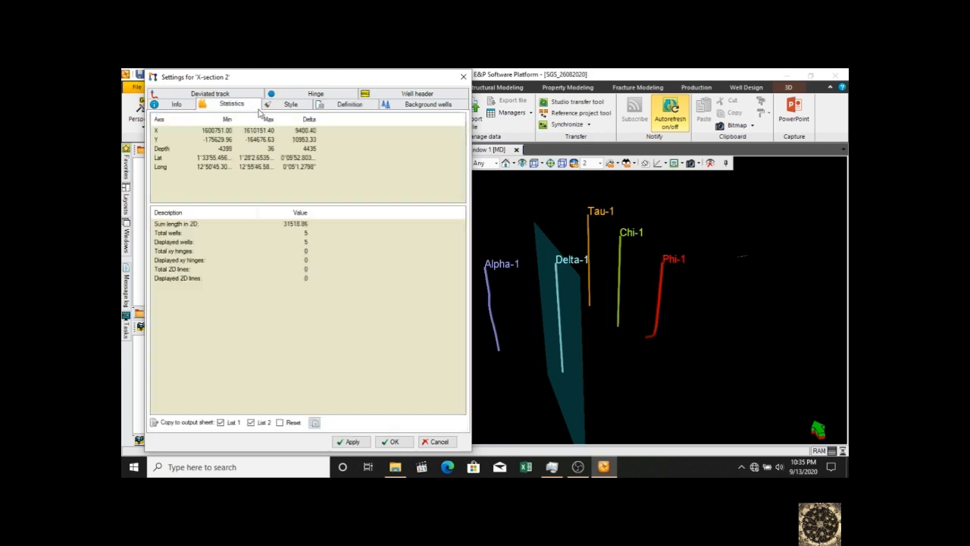
click(176, 105)
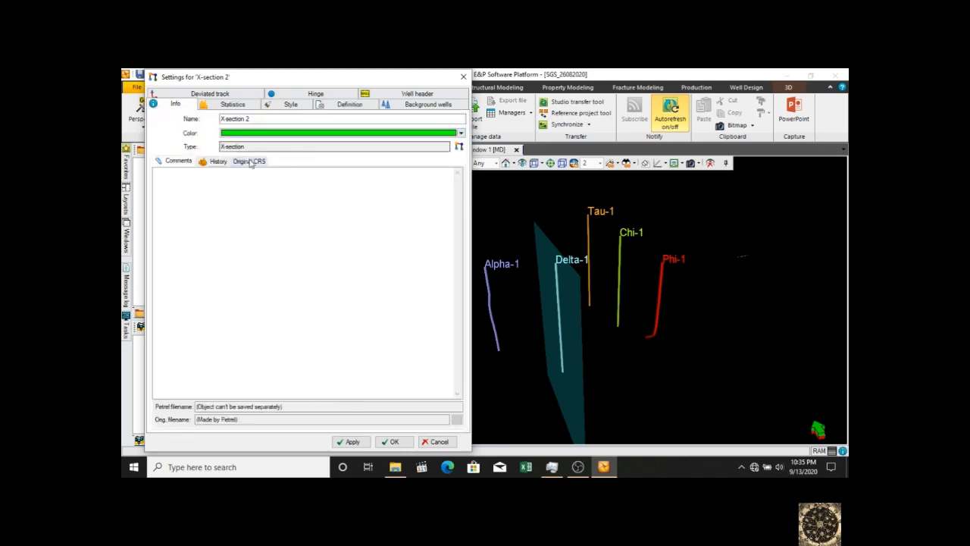
click(298, 106)
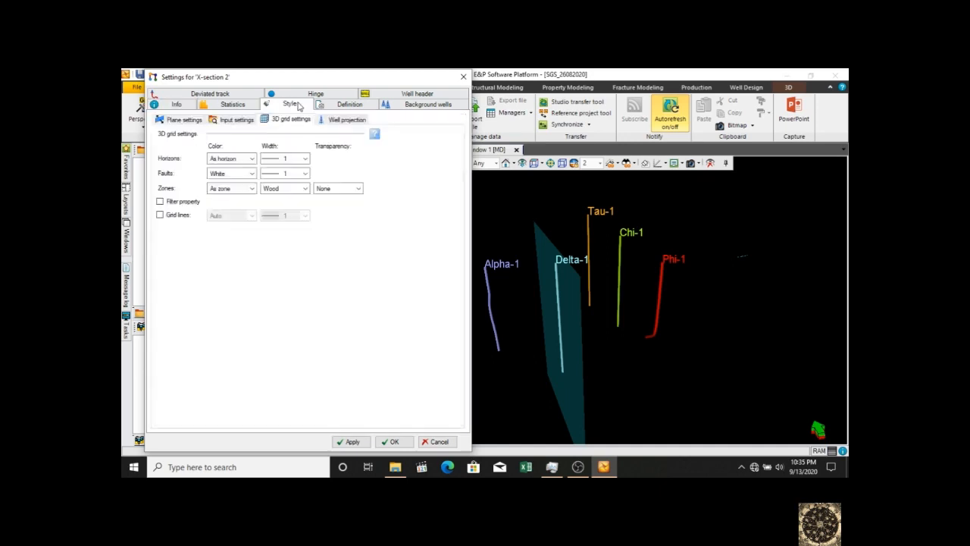
click(337, 107)
click(264, 116)
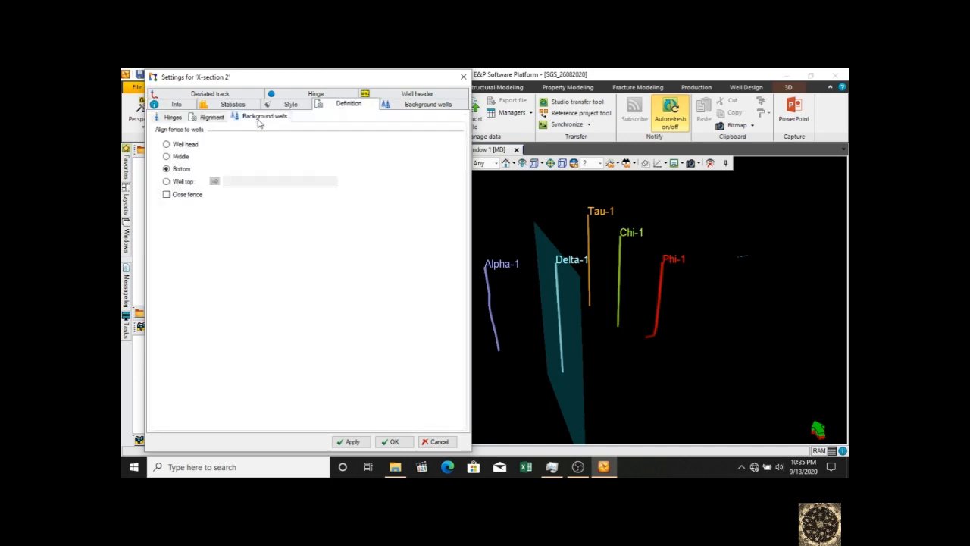
click(198, 117)
click(172, 118)
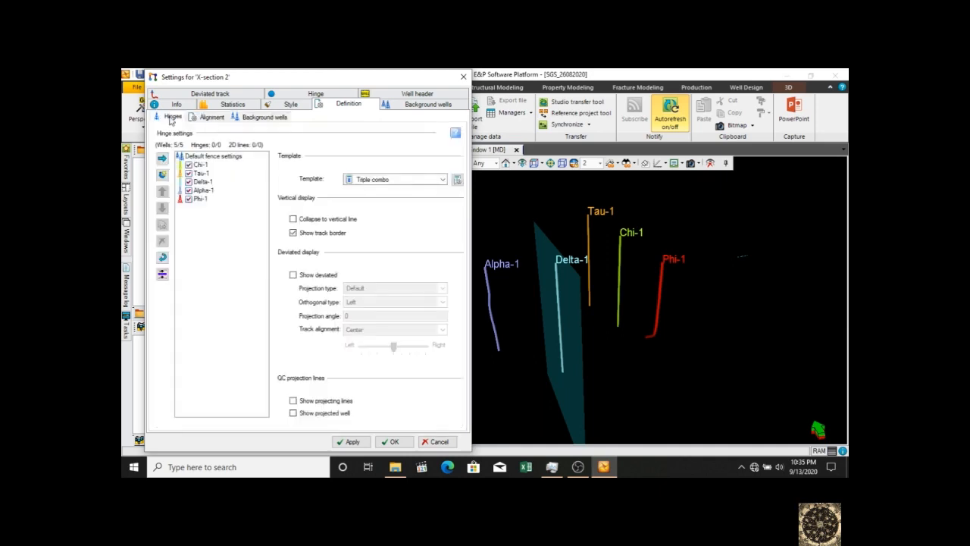
Inspect the hinge settings of well Chi-1 and the section statistics, and close the X-section 2 settings without saving further changes
click(251, 230)
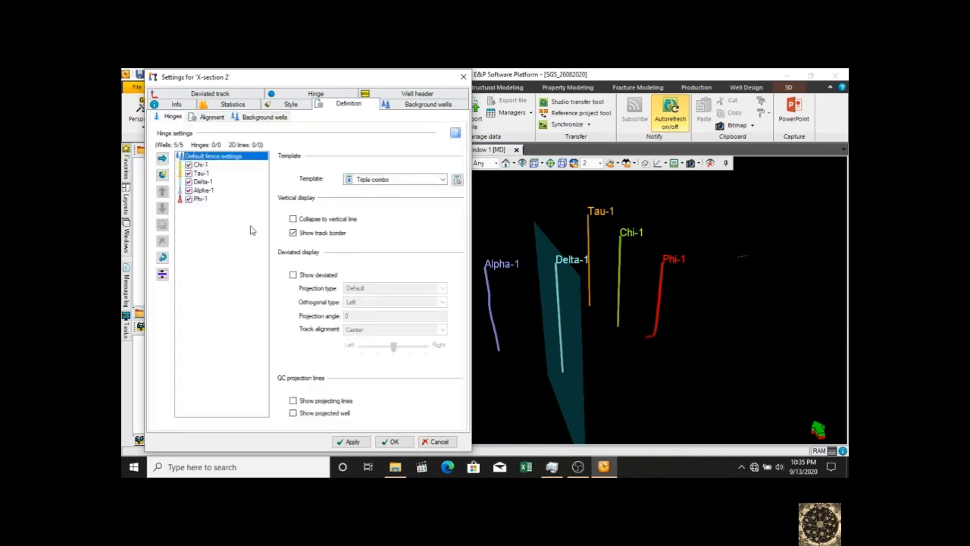
click(199, 165)
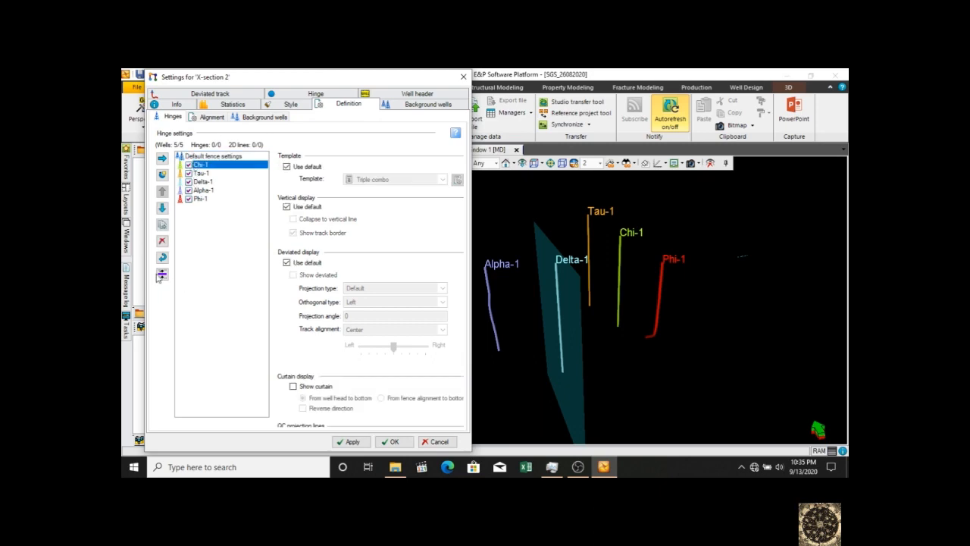
click(290, 104)
click(167, 103)
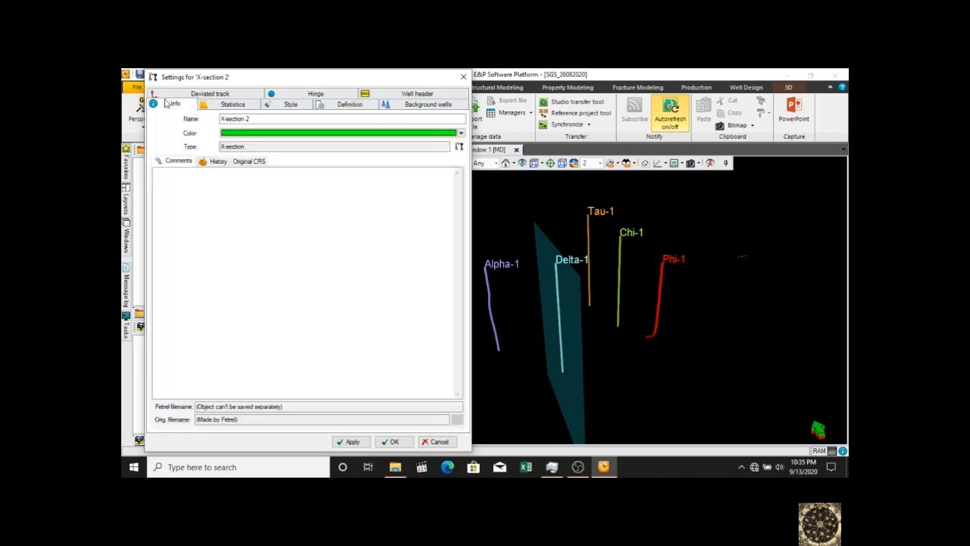
click(235, 110)
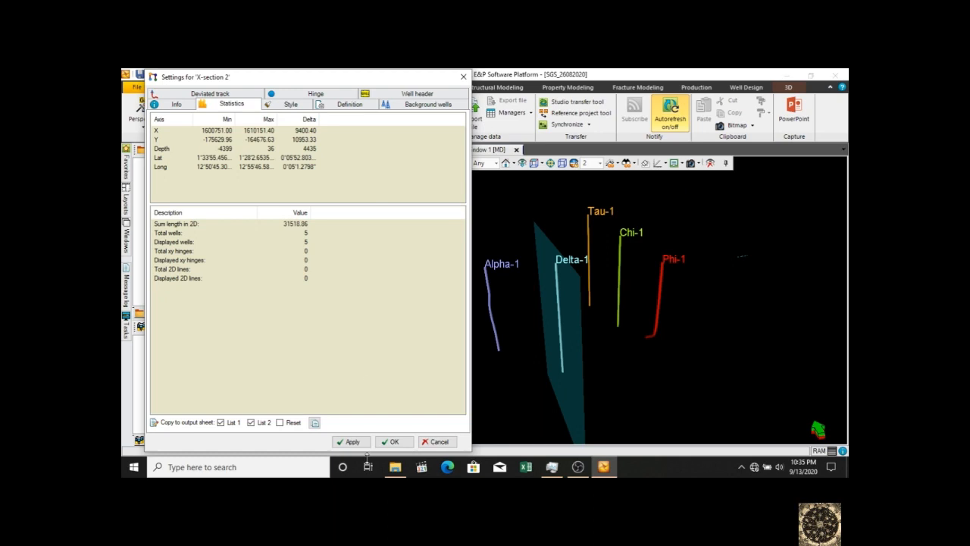
click(436, 441)
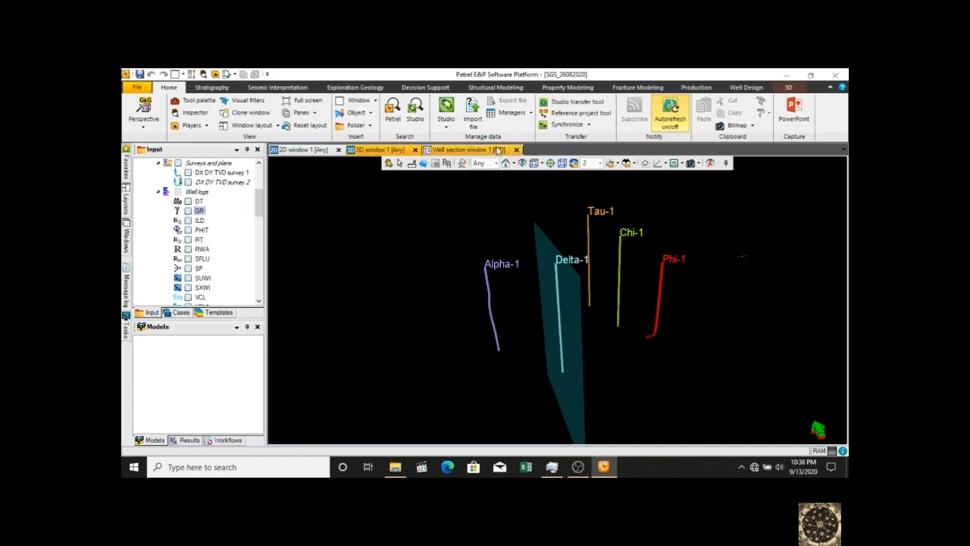
Switch to well section window 1 and set the common vertical scale of the wells to 10000
click(476, 150)
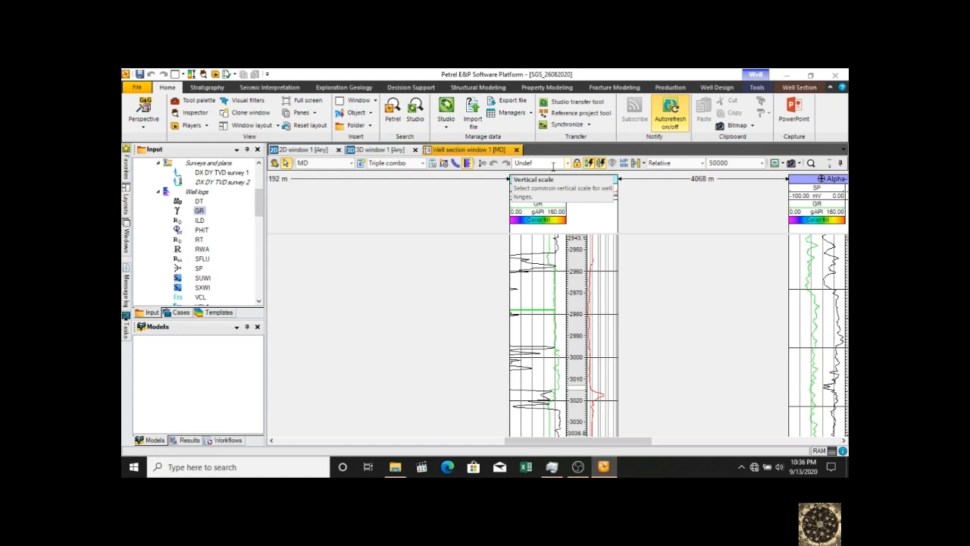
click(567, 163)
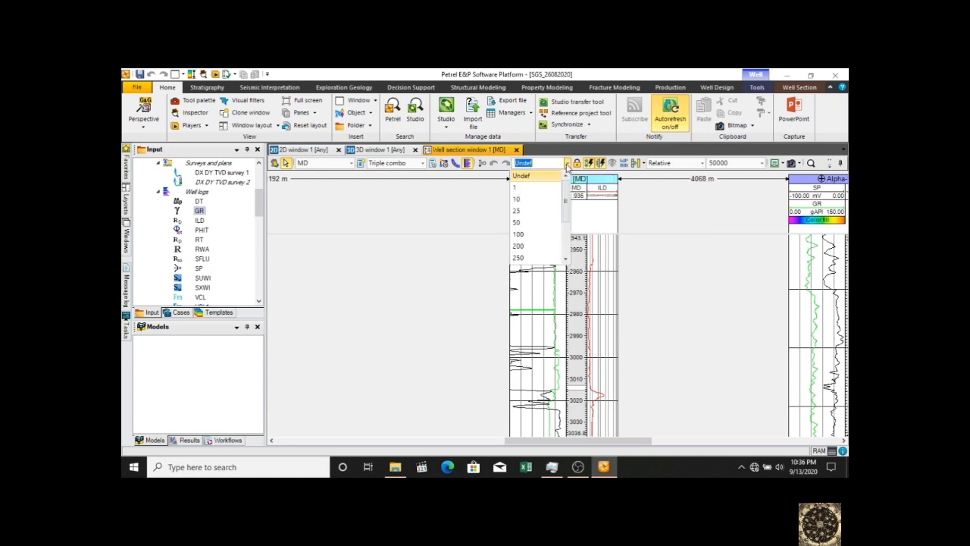
scroll(563, 250, down, 1)
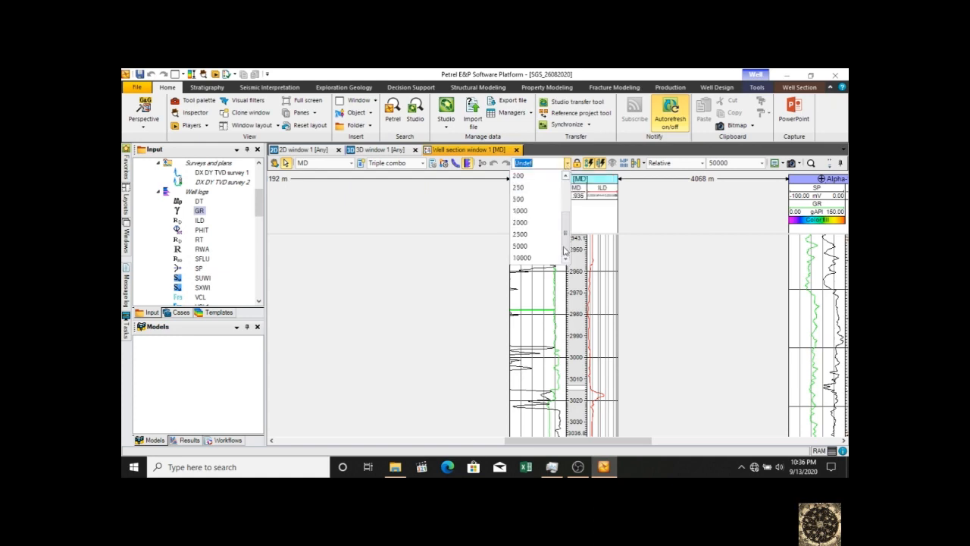
click(549, 258)
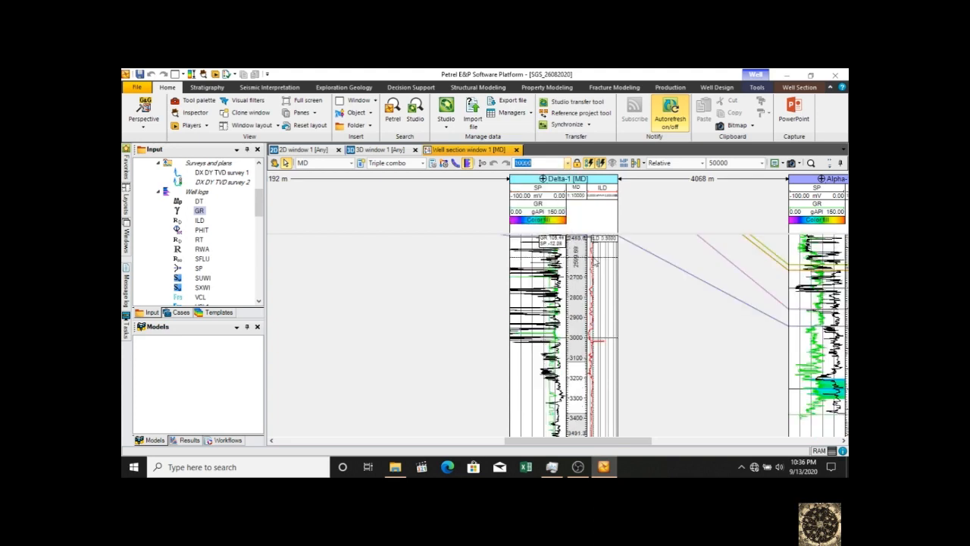
Set the common vertical scale to 500 and look through the logs along the depth of Delta-1 and Alpha-1
click(567, 164)
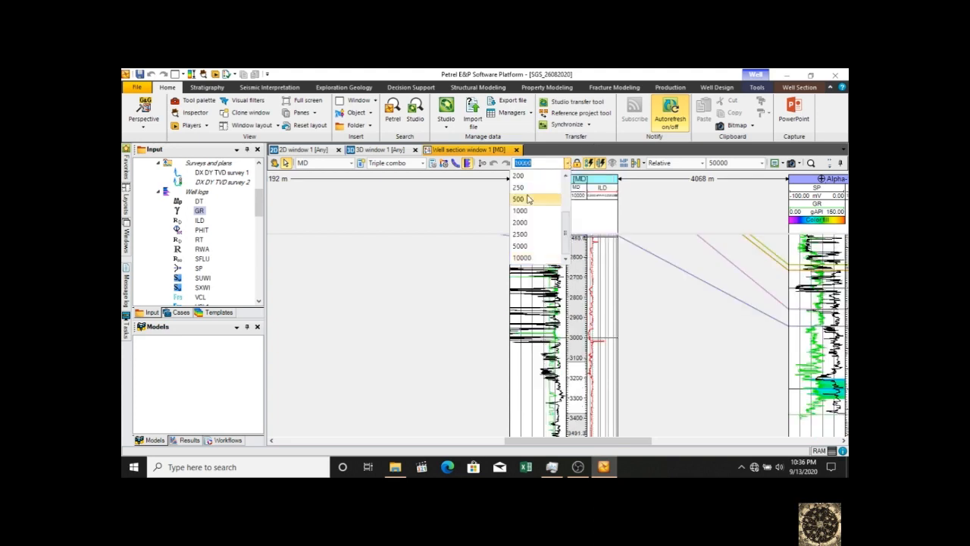
click(528, 198)
scroll(621, 388, down, 5)
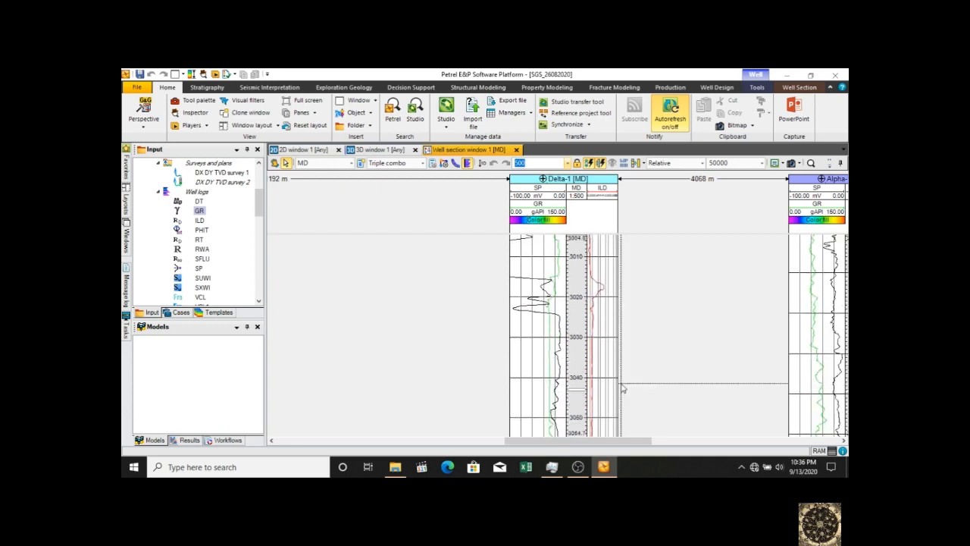
scroll(621, 389, down, 8)
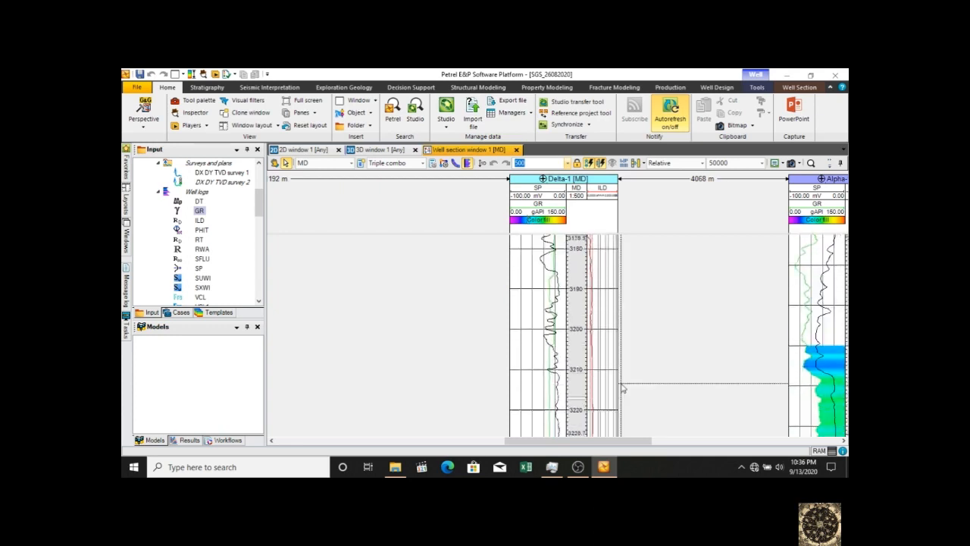
scroll(621, 389, down, 4)
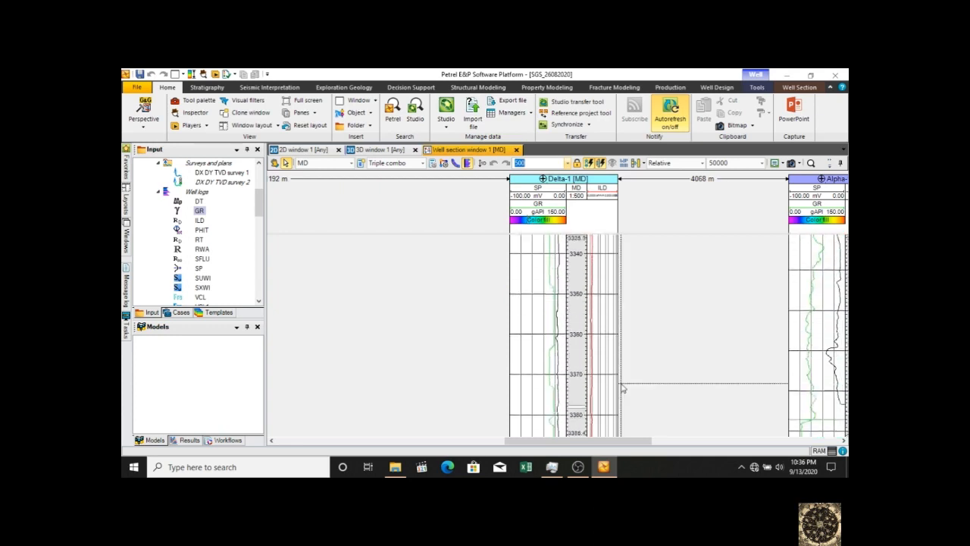
scroll(621, 389, up, 2)
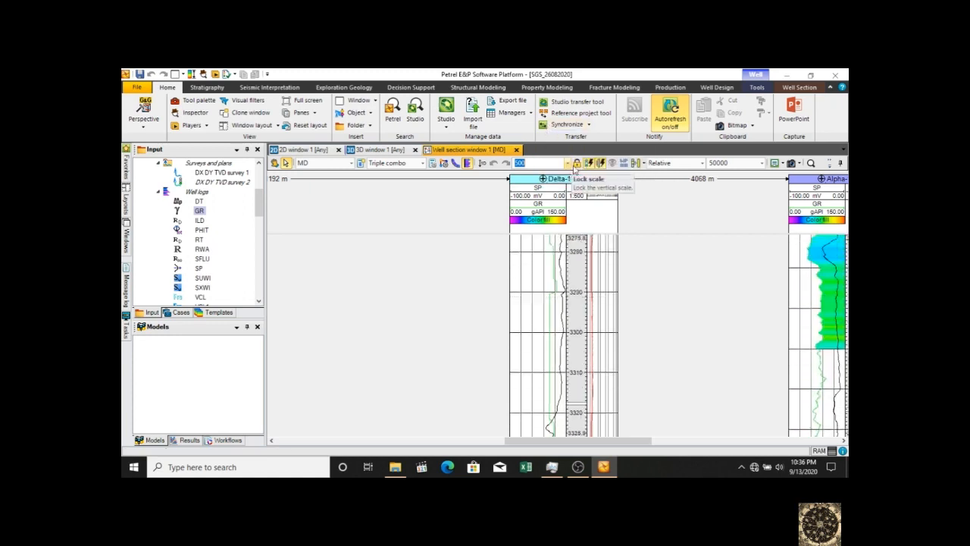
Try locking the vertical scale at 500, release the lock, and compress Delta-1's depth scale to about 15900
click(576, 164)
scroll(577, 405, down, 4)
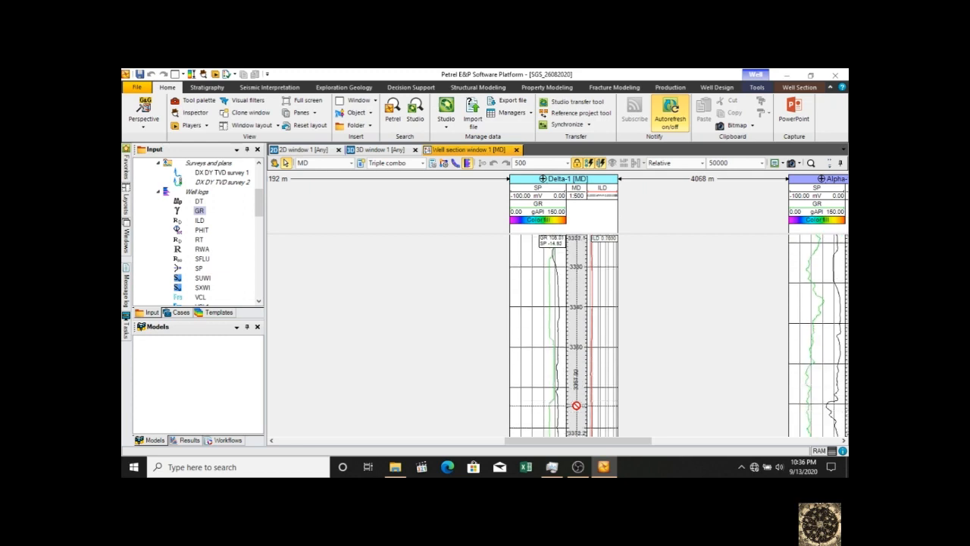
scroll(576, 405, down, 5)
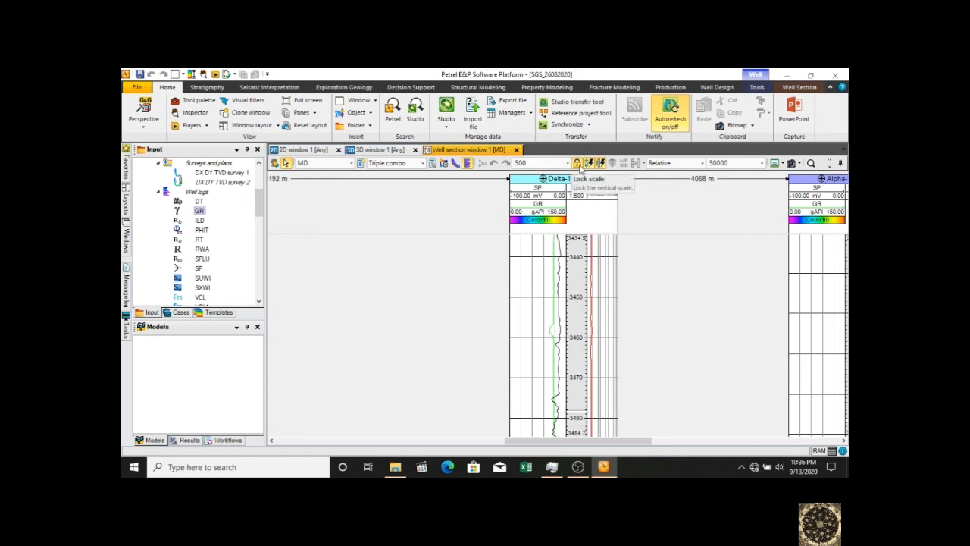
drag(576, 411, 580, 348)
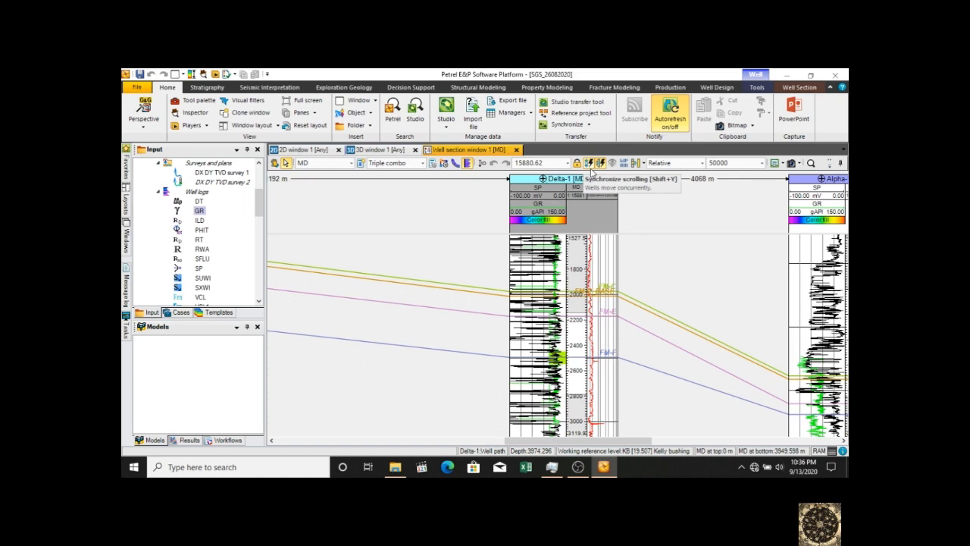
Compare the movement of Delta-1 and its neighbouring wells with synchronized scrolling turned off and turned back on
click(591, 168)
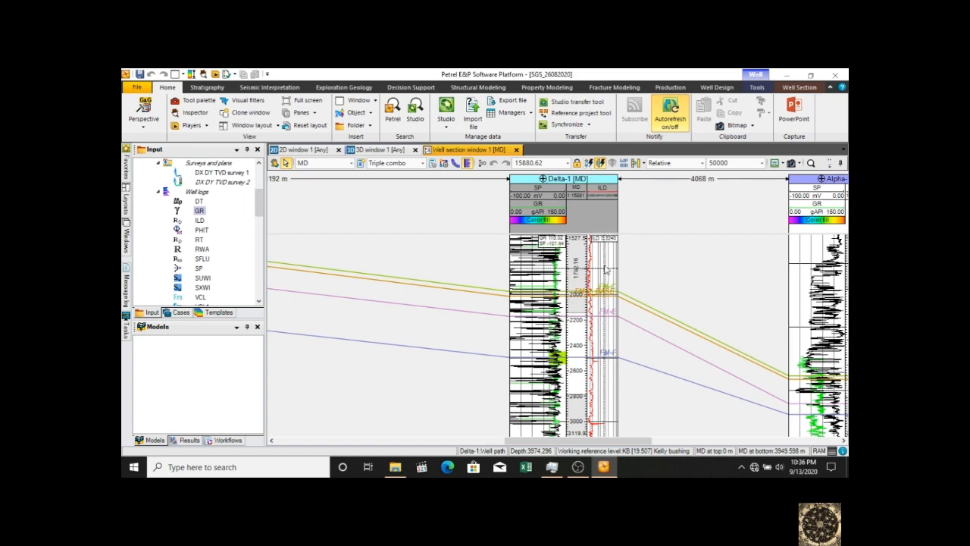
scroll(595, 303, up, 5)
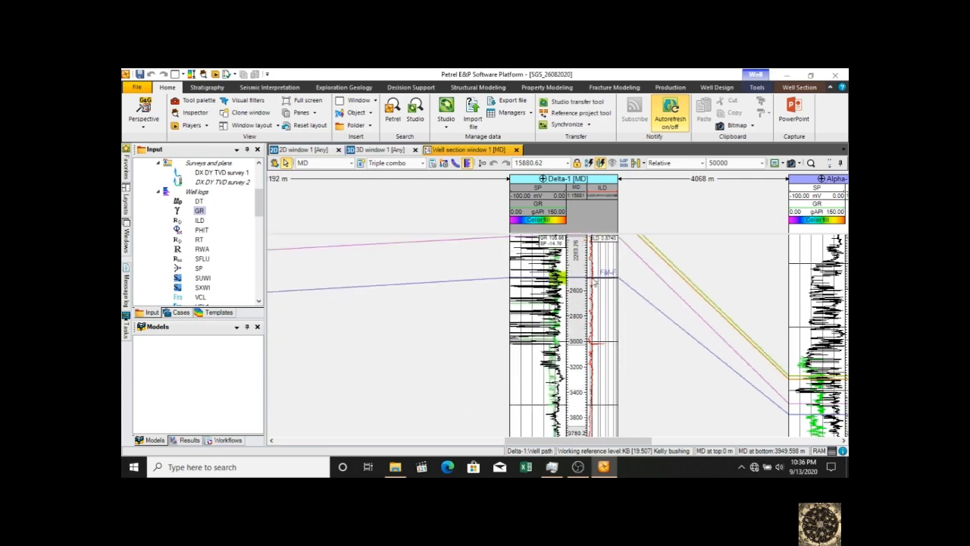
scroll(595, 283, down, 3)
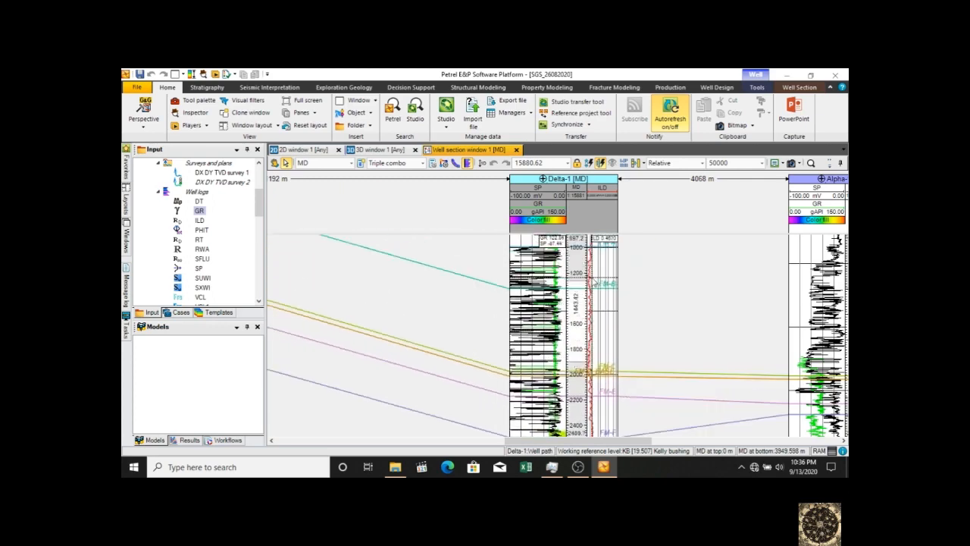
scroll(595, 282, up, 3)
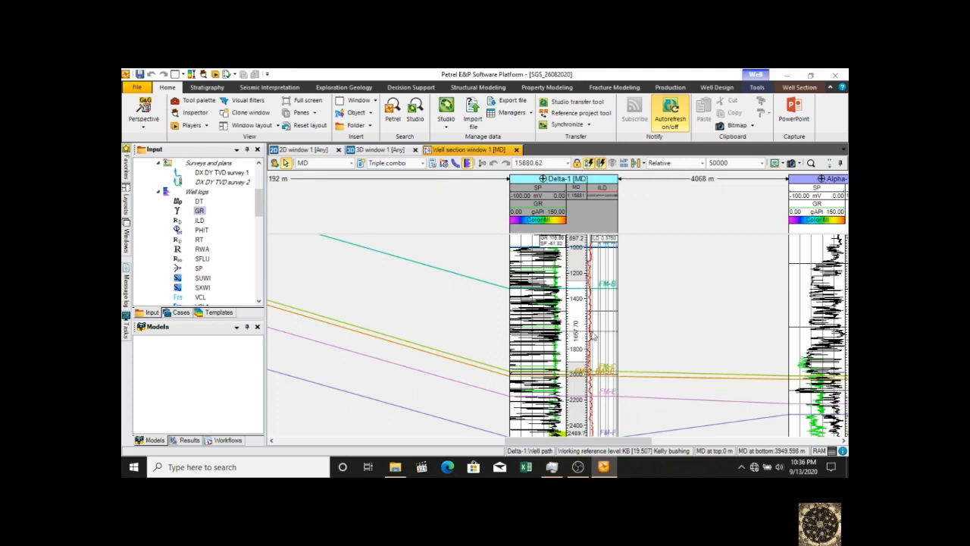
scroll(606, 347, down, 5)
scroll(606, 347, down, 2)
scroll(606, 347, up, 9)
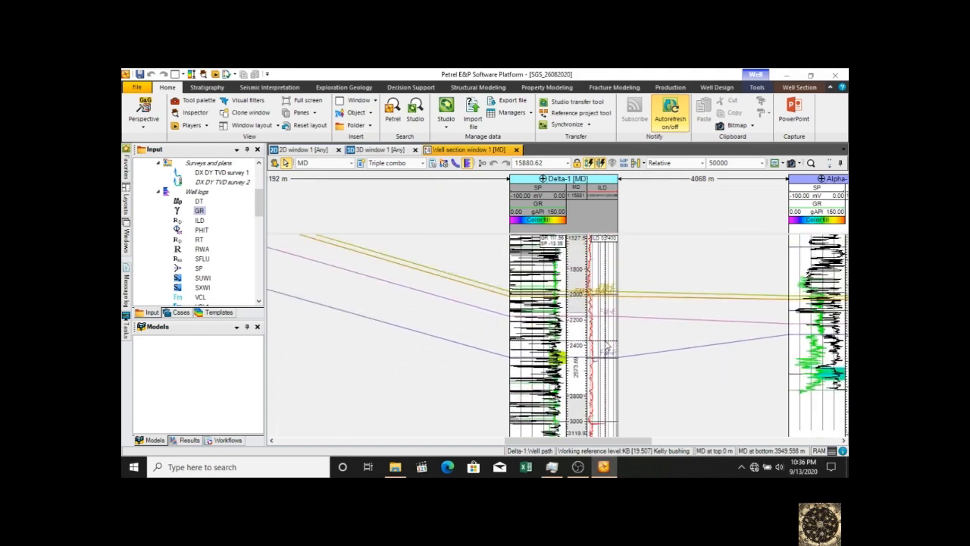
scroll(607, 344, up, 1)
scroll(607, 345, down, 4)
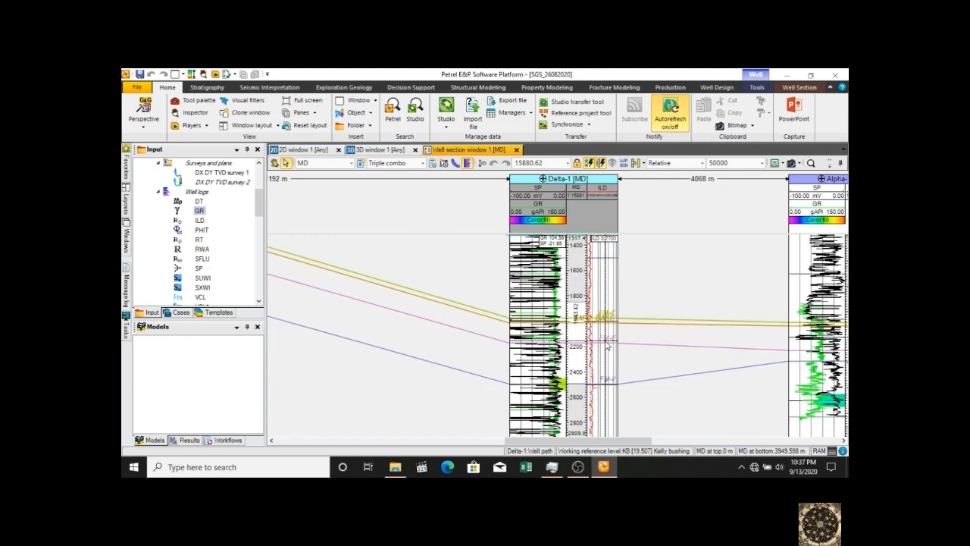
scroll(607, 345, up, 2)
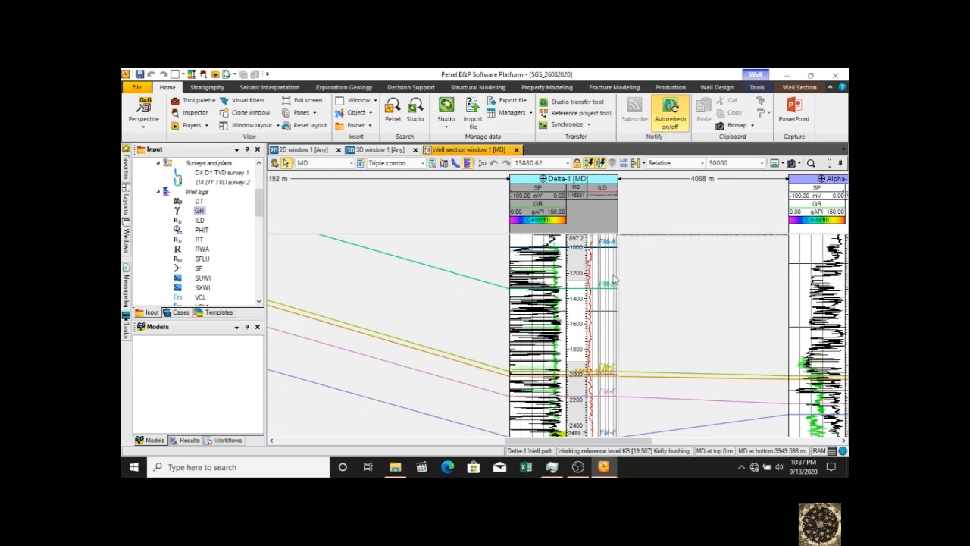
Stretch Delta-1's depth scale with synchronized scaling on and off, re-enable it, and equalize the scales of all wells
drag(584, 281, 588, 224)
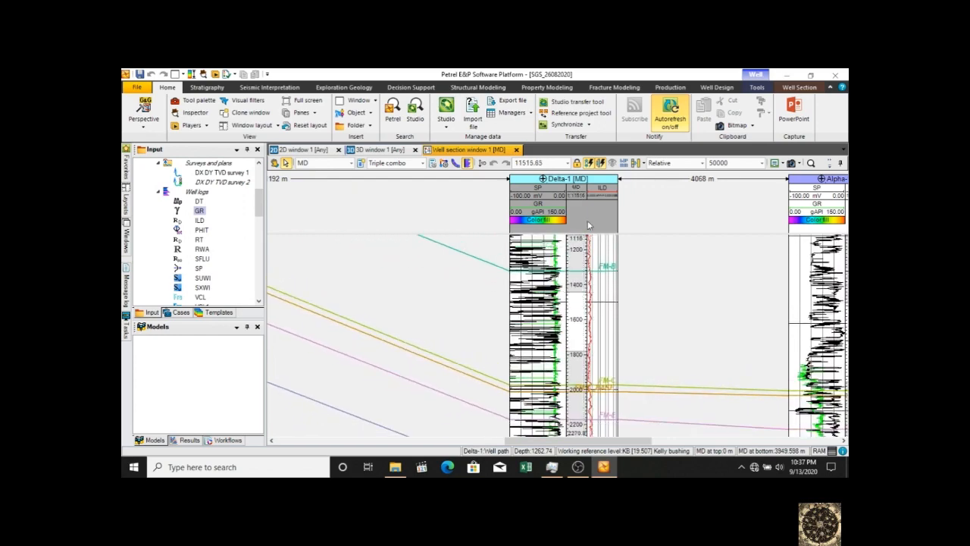
click(601, 164)
mouse_move(576, 293)
mouse_down()
mouse_move(574, 317)
mouse_move(574, 303)
mouse_up()
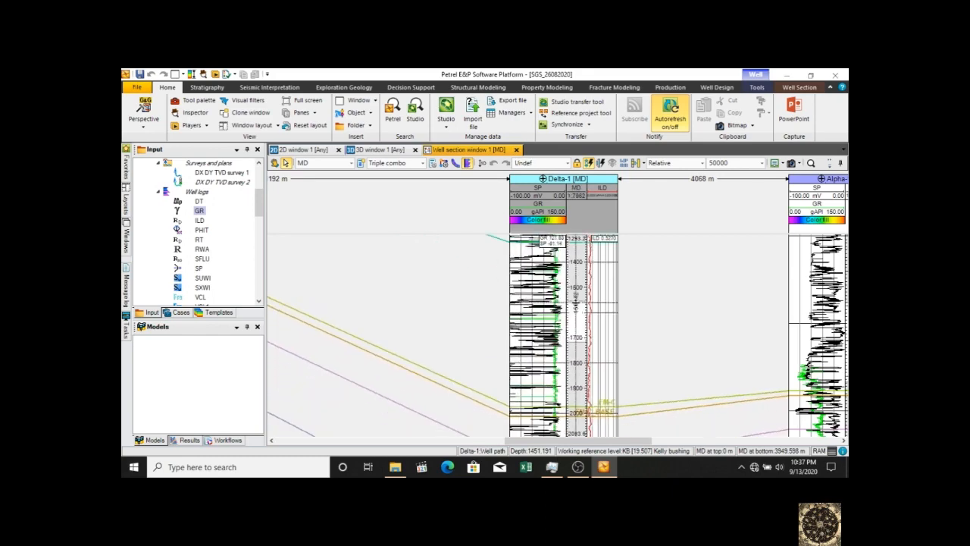
click(601, 165)
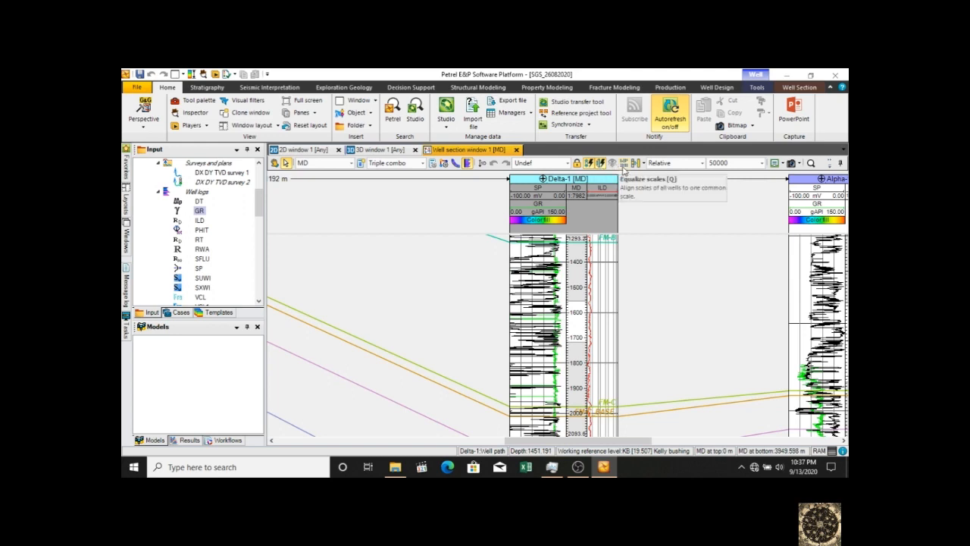
click(623, 163)
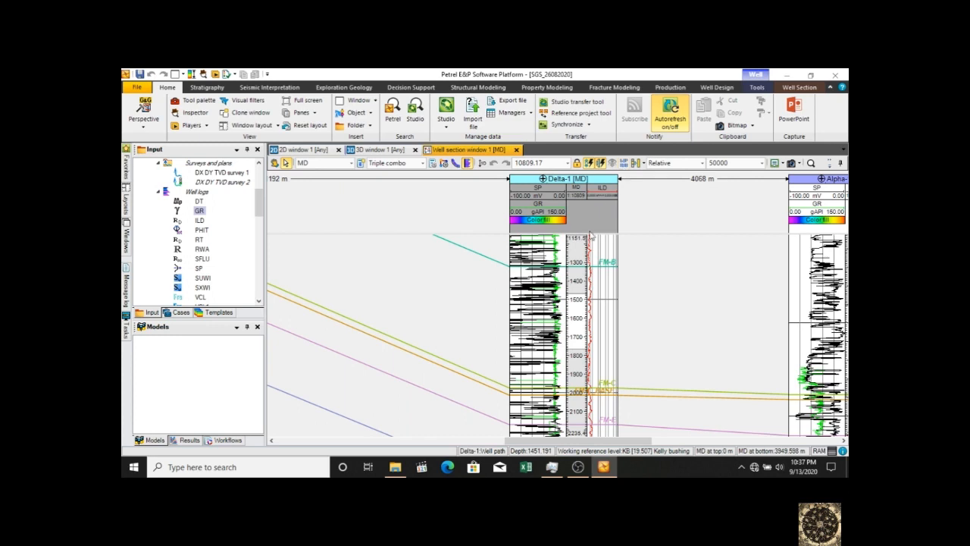
Display the entire length of the active well and of all wells, and return to the section's start at Chi-1
click(635, 164)
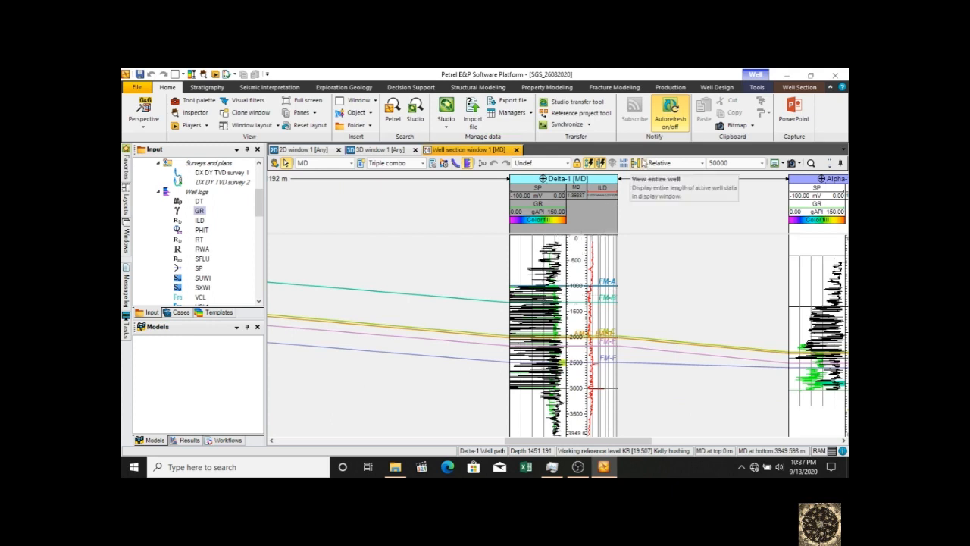
click(642, 164)
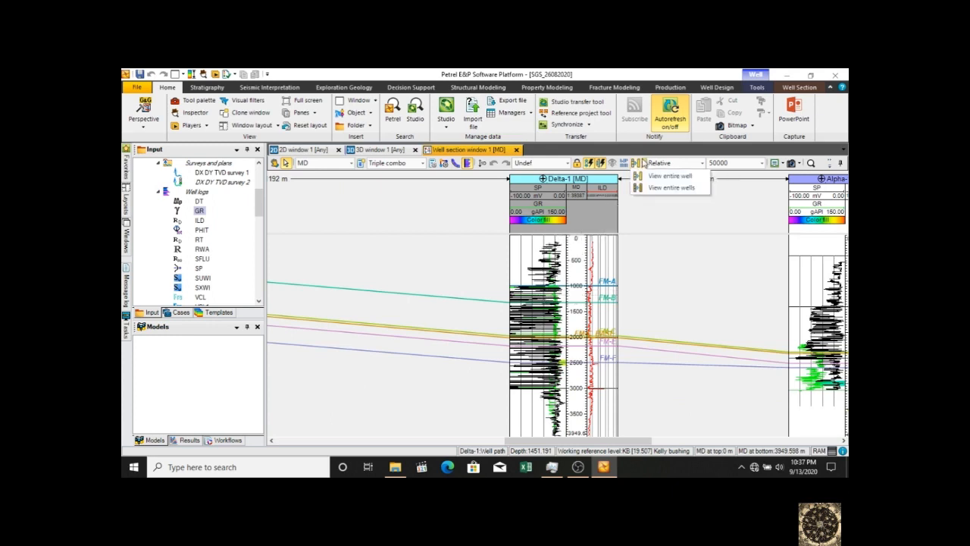
click(671, 187)
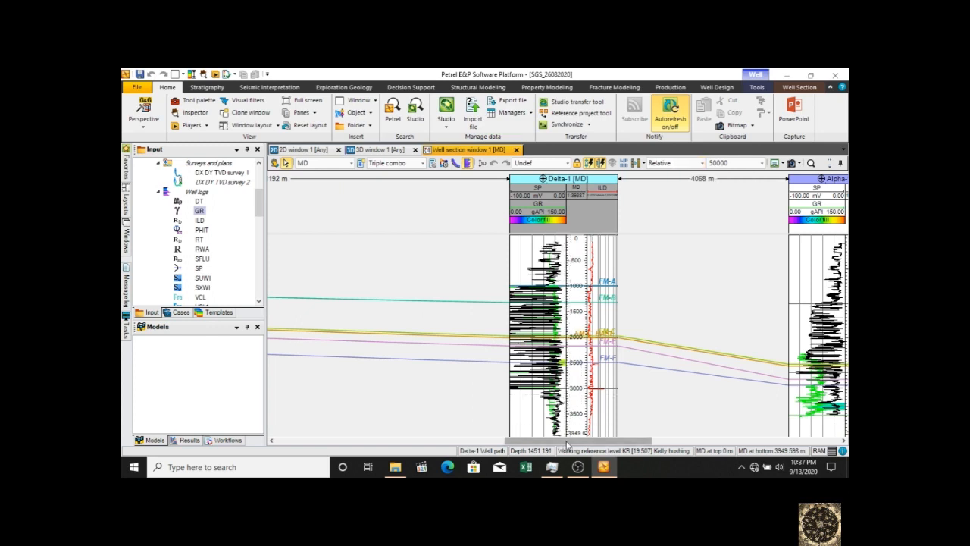
drag(567, 445, 344, 443)
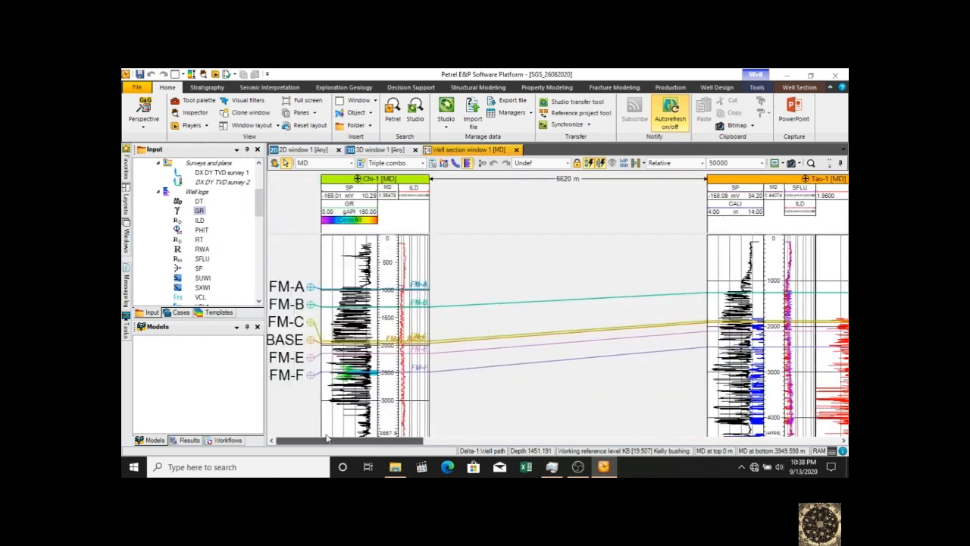
mouse_move(338, 438)
mouse_down()
mouse_move(362, 443)
mouse_move(347, 444)
mouse_up()
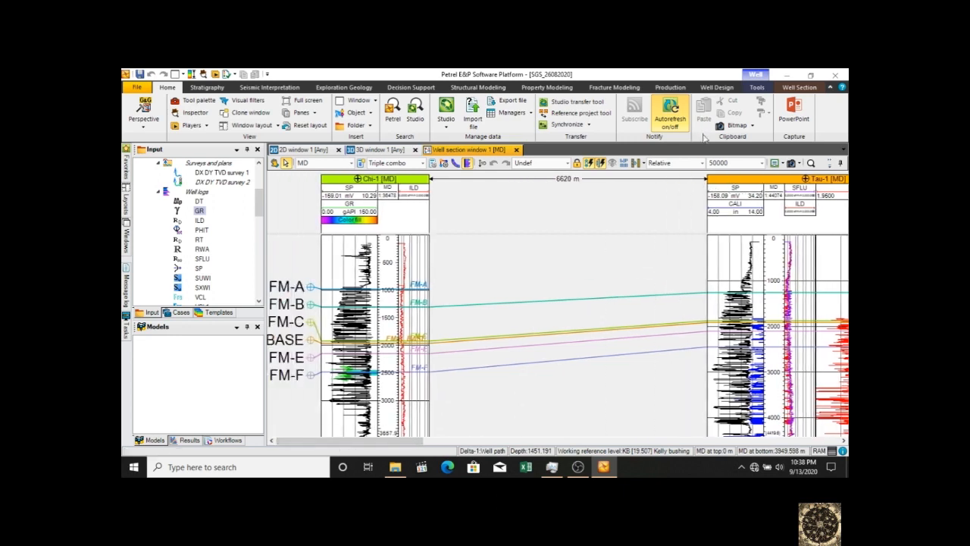
Set the relative well spacing scale to 100000 and narrow the RHOB track of well Tau-1
click(756, 163)
click(761, 163)
click(731, 187)
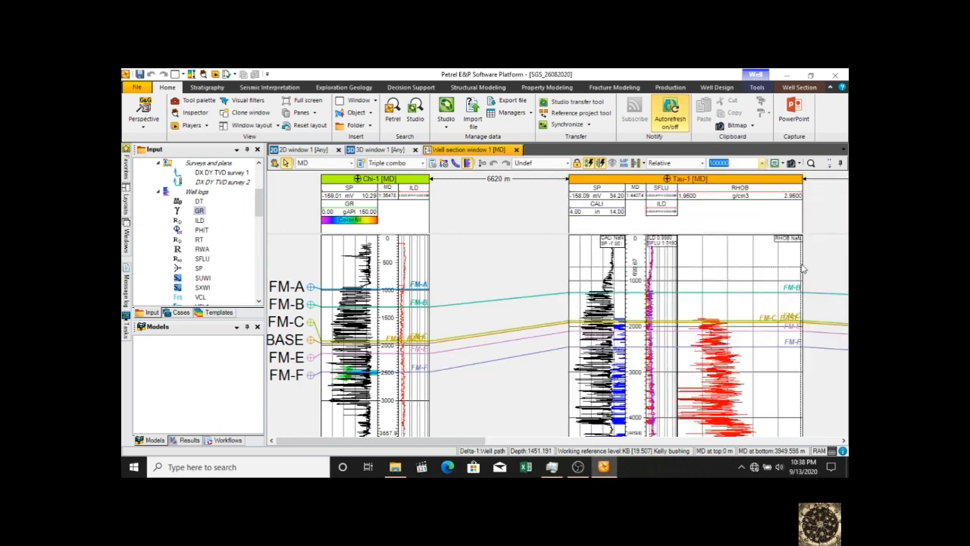
drag(801, 264, 729, 257)
Set the relative well spacing scale to 5000000 to bring the wells close together
click(753, 165)
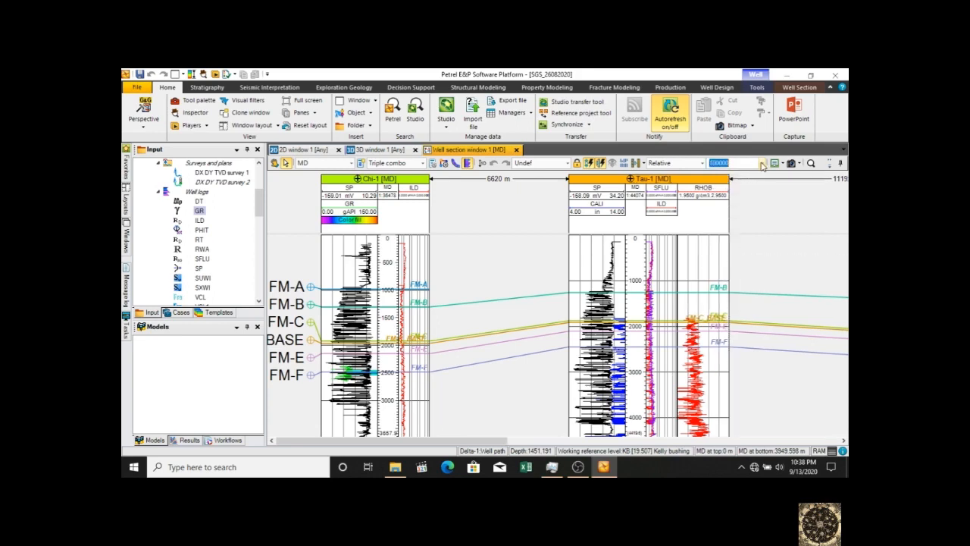
click(763, 166)
click(726, 261)
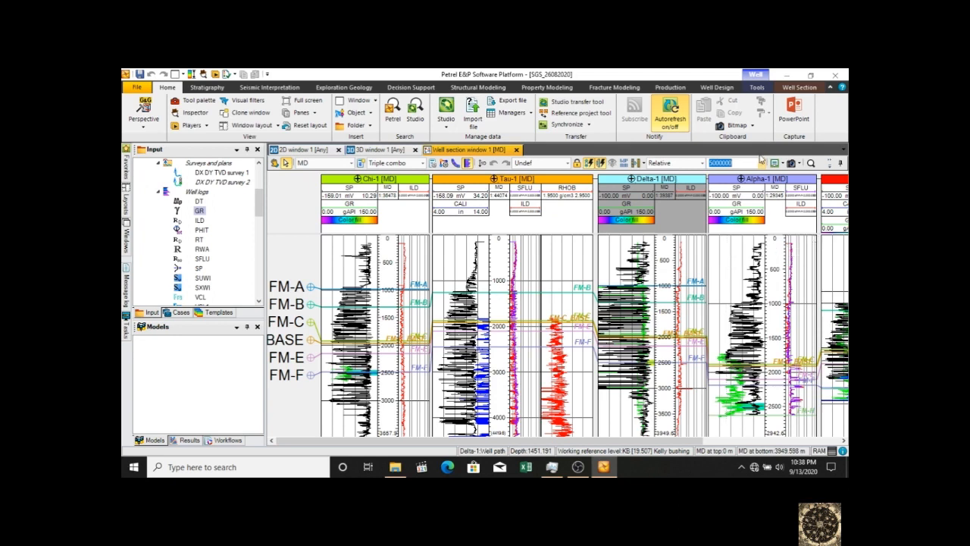
Set the well spacing mode to Constant and review the evenly spaced wells through to Phi-1
click(682, 162)
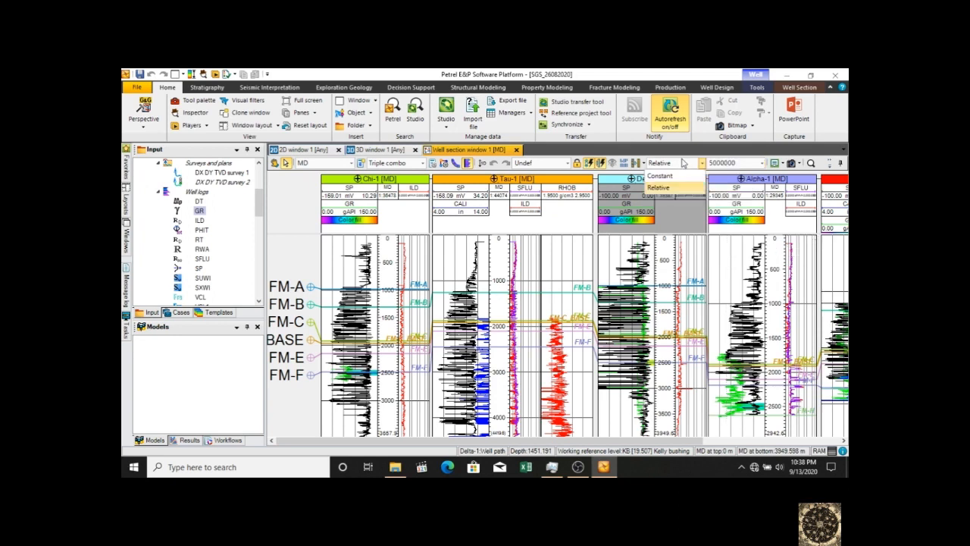
click(675, 178)
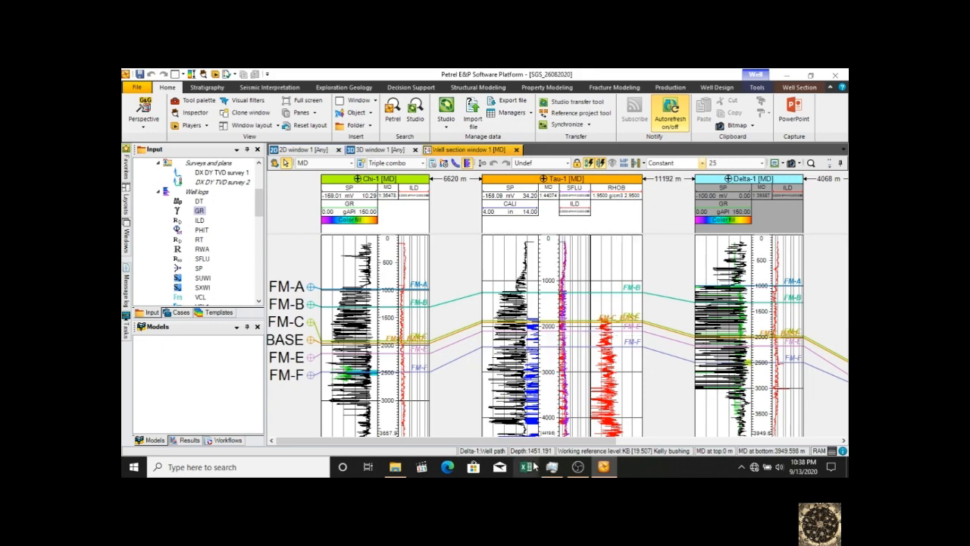
drag(538, 444, 711, 440)
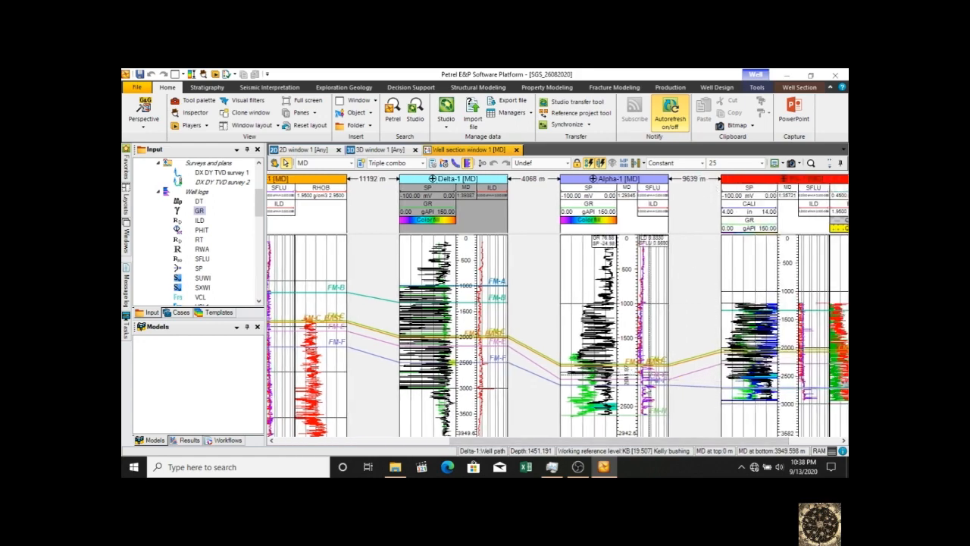
scroll(711, 444, right, 2)
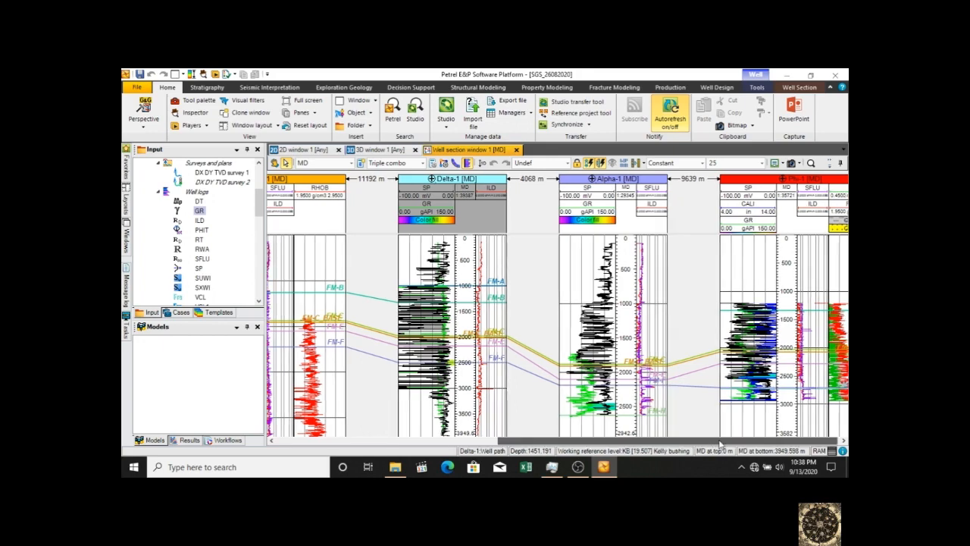
Set the constant well spacing to 50 and review the wells from Tau-1 to Alpha-1
scroll(719, 443, left, 3)
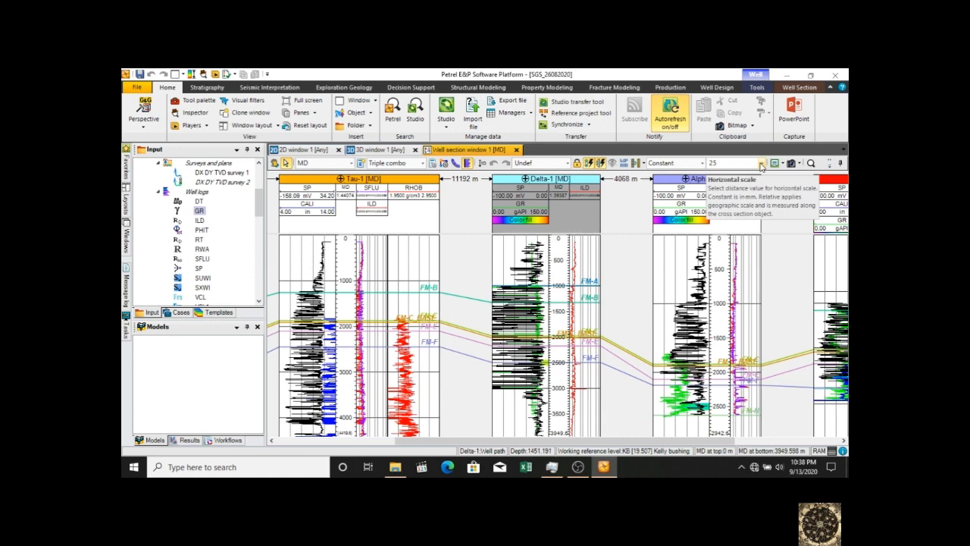
click(760, 163)
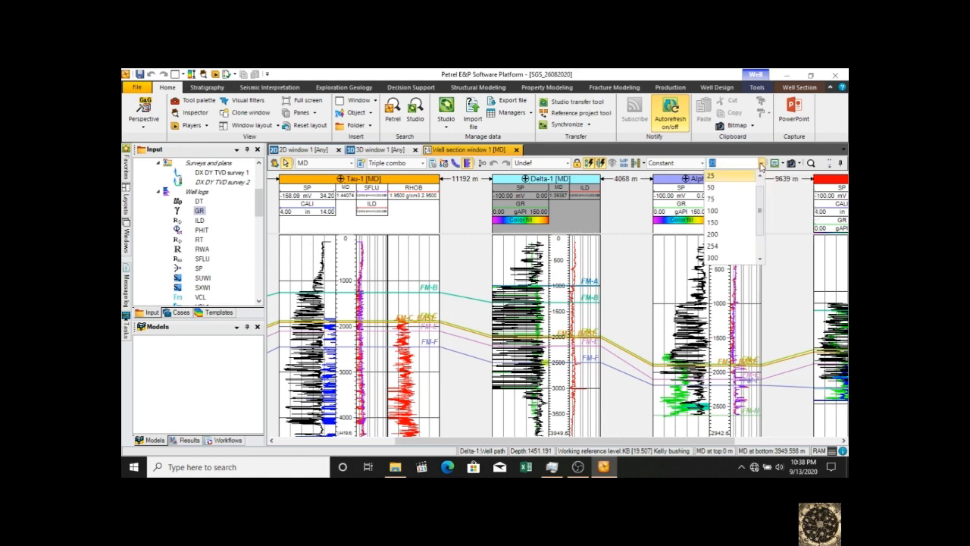
click(733, 188)
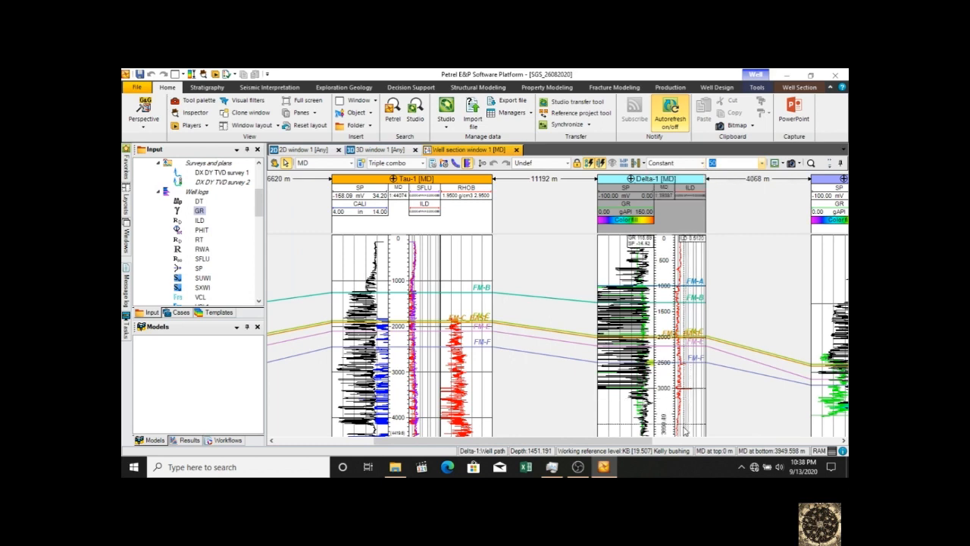
drag(640, 440, 716, 437)
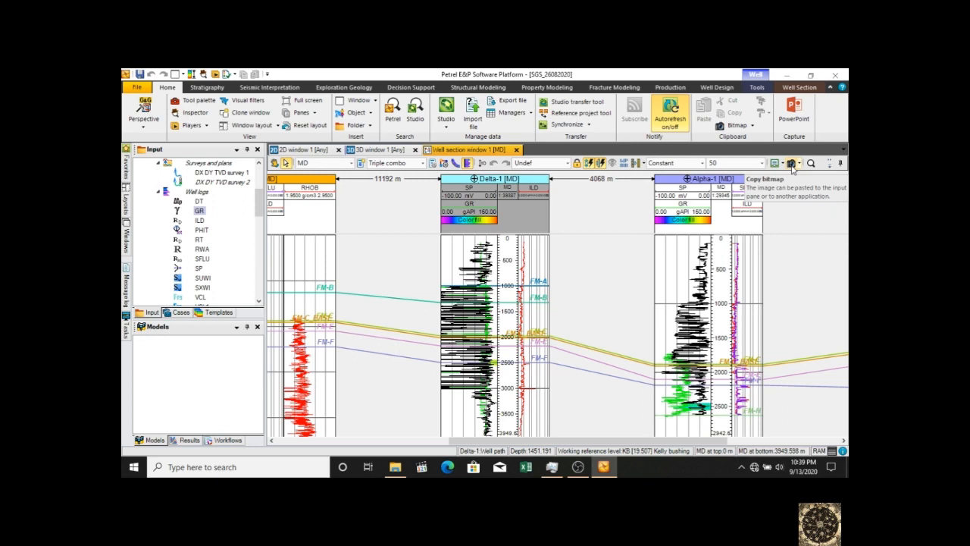
Try common vertical scales of 1000 and 2500 for the well section
click(566, 163)
scroll(533, 246, down, 2)
click(529, 209)
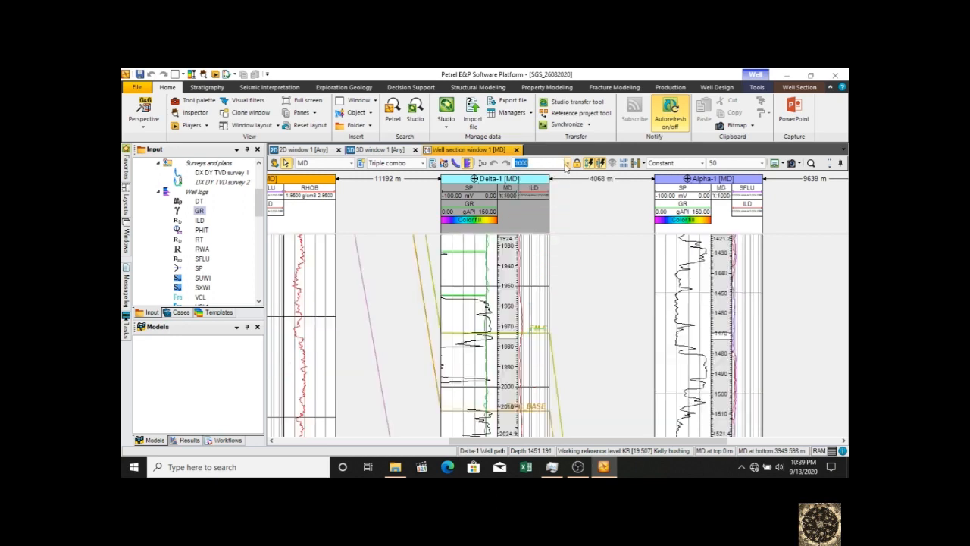
click(567, 163)
click(535, 239)
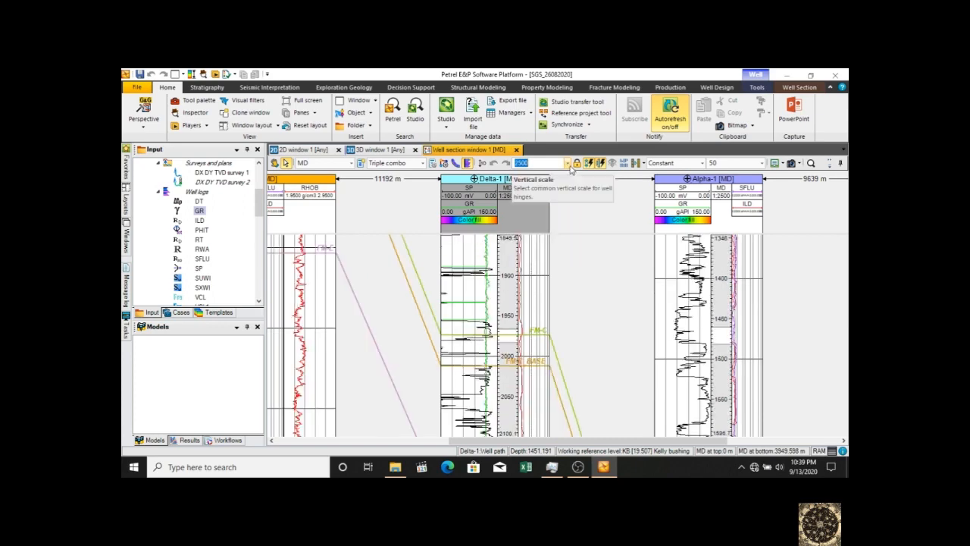
Set the common vertical scale to 5000 and return to the section's start at Chi-1
click(567, 163)
click(534, 247)
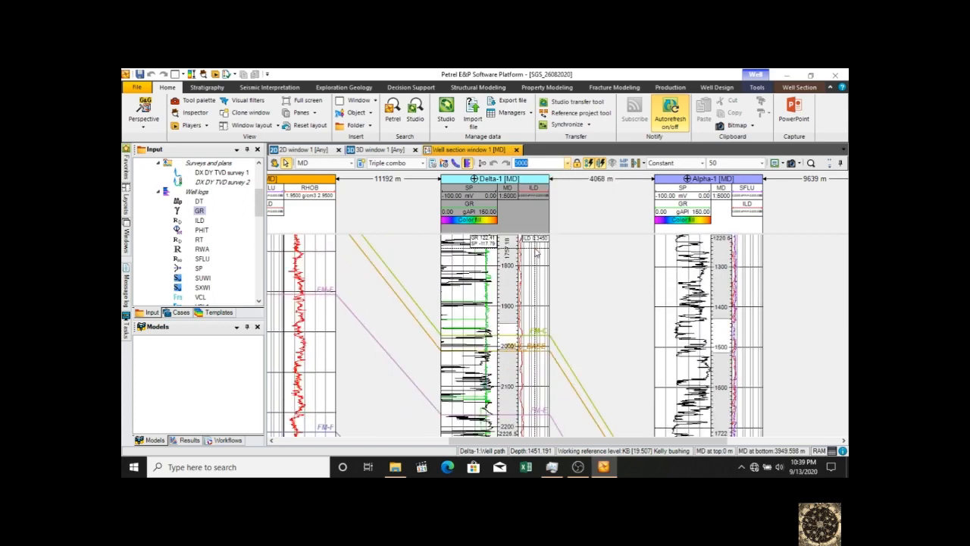
drag(574, 444, 350, 405)
scroll(444, 394, down, 2)
scroll(444, 394, up, 2)
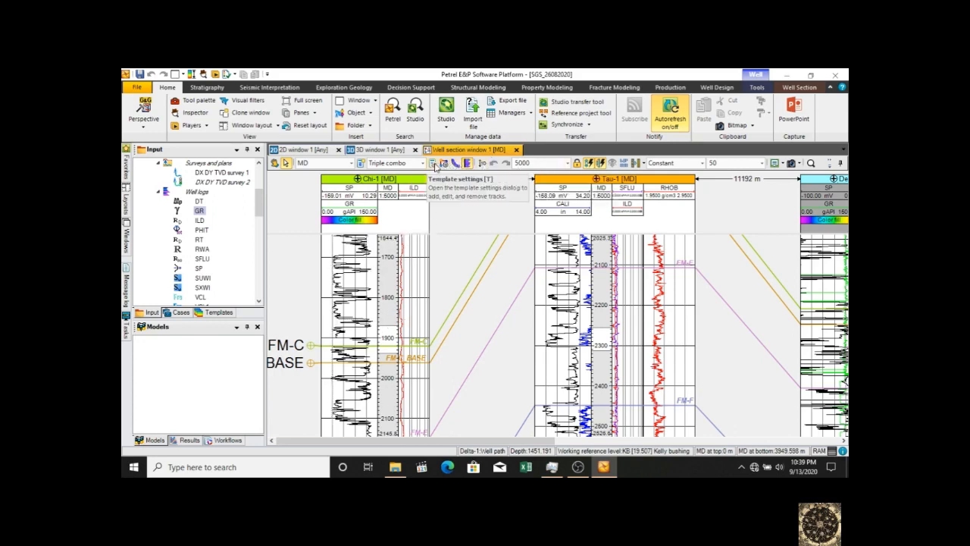
In the Triple combo template settings, set the Well tops 1 labels to font size 9 and bold
click(435, 166)
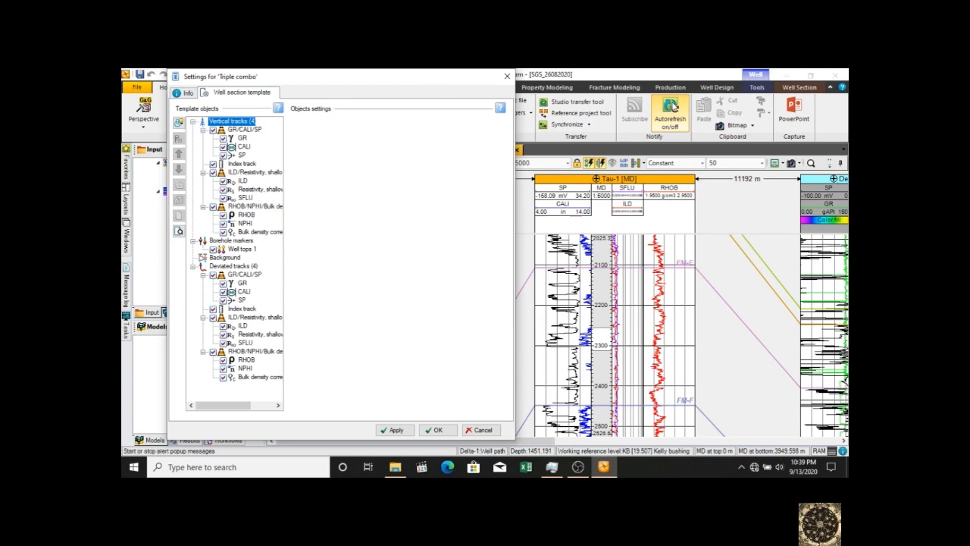
drag(413, 79, 661, 100)
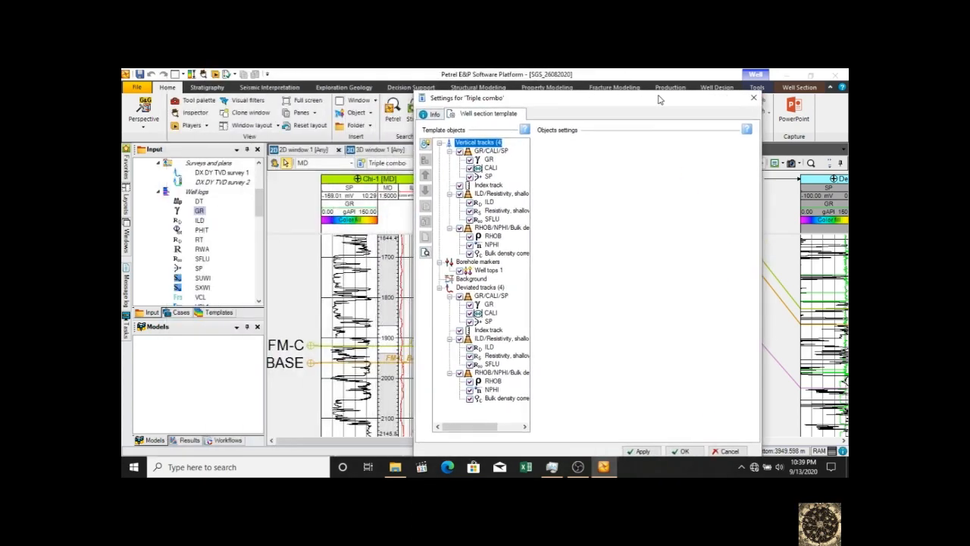
click(485, 273)
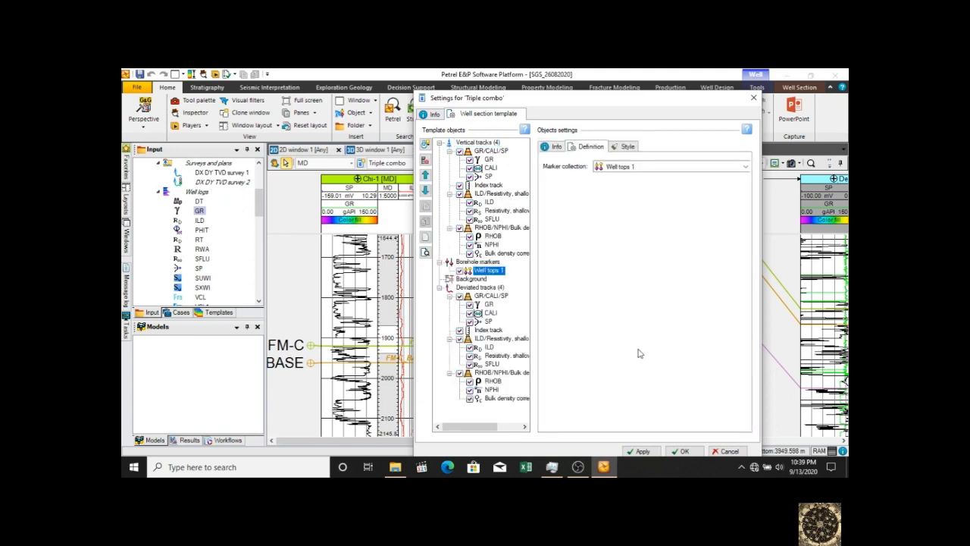
click(625, 146)
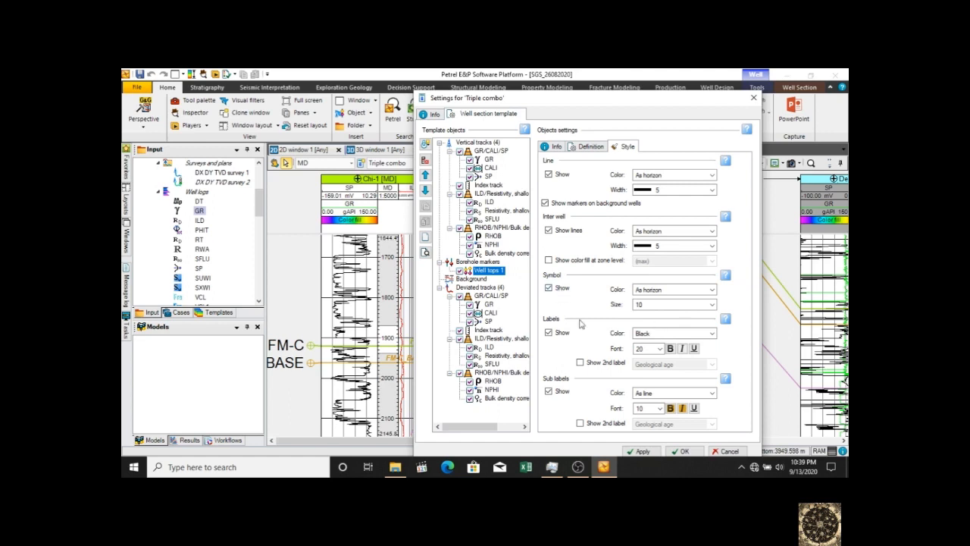
click(654, 349)
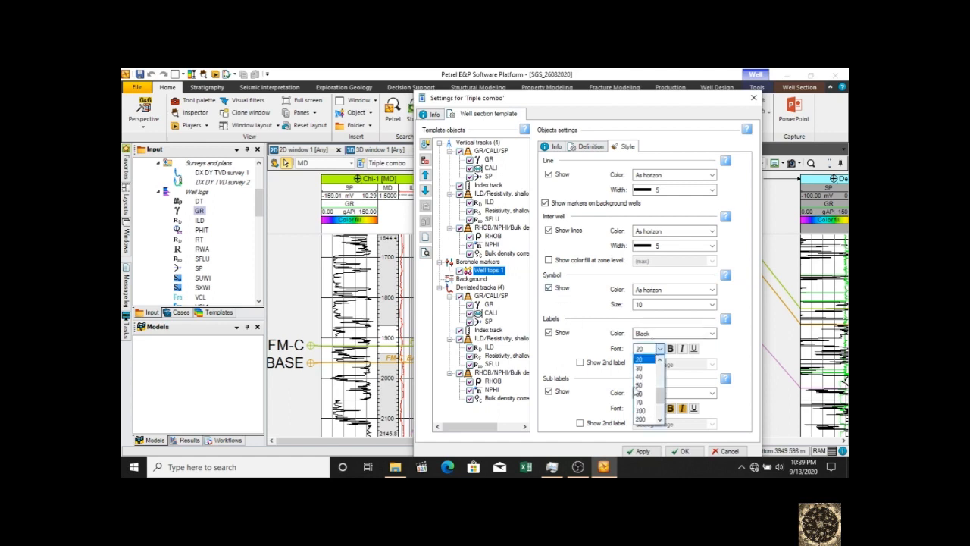
drag(661, 397, 661, 383)
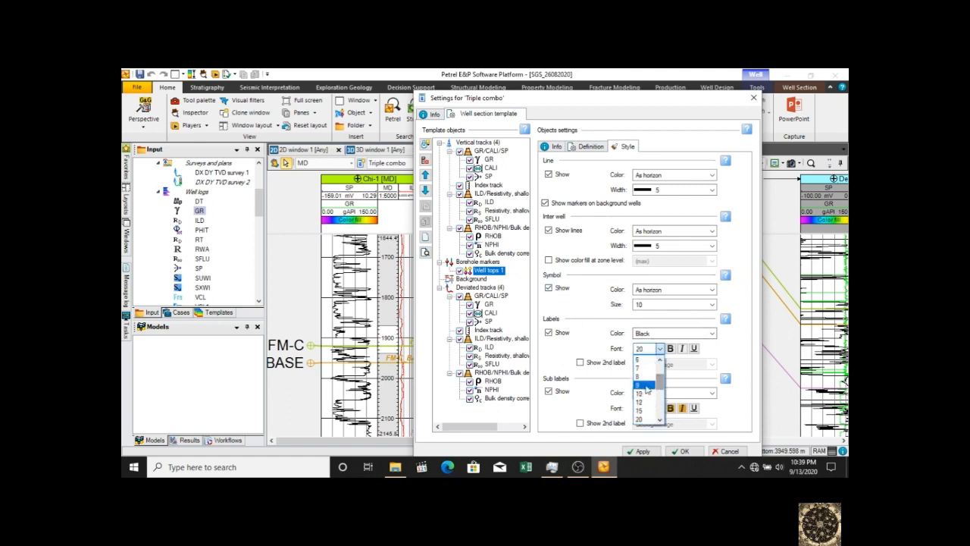
click(644, 387)
click(642, 450)
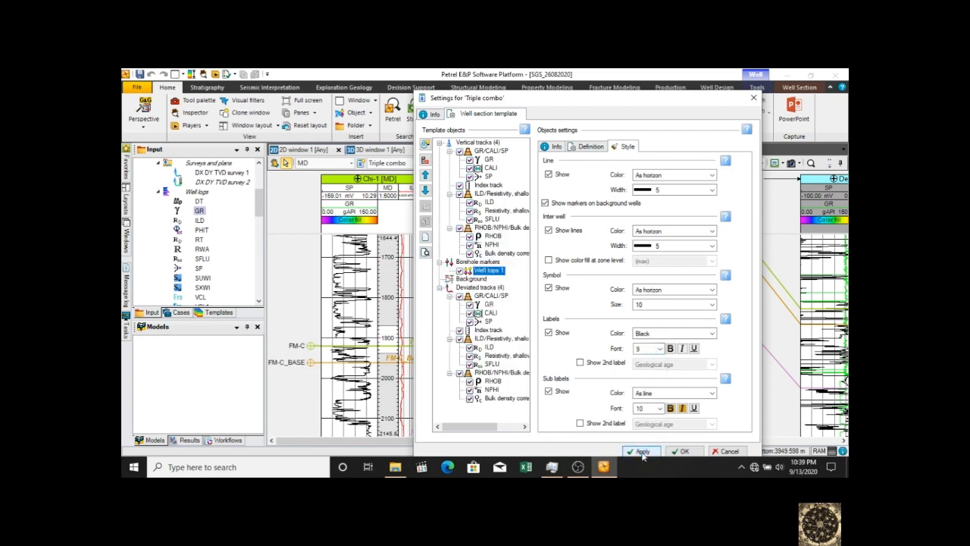
click(669, 348)
click(642, 451)
click(690, 452)
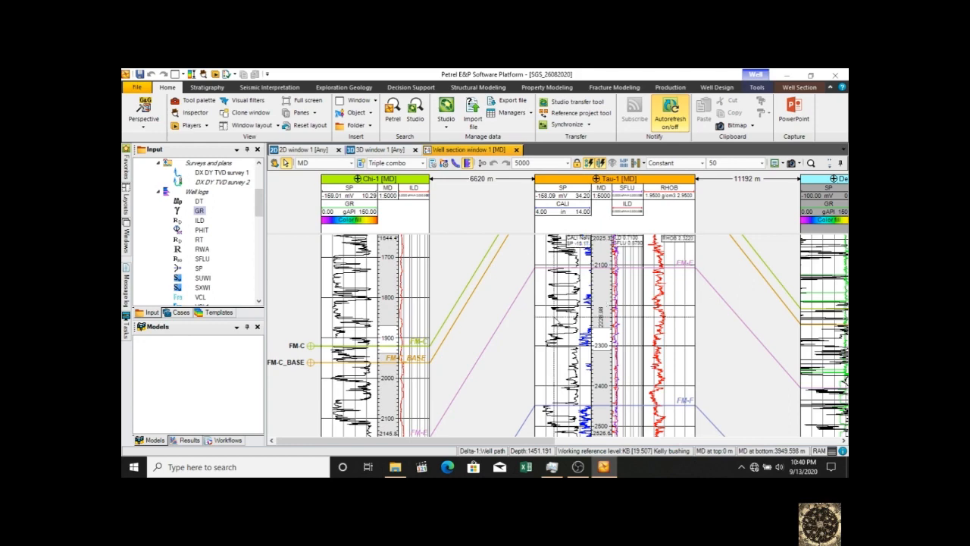
Examine the well tops and logs of Chi-1 and Tau-1 at shallower and deeper depths
scroll(579, 309, up, 10)
scroll(579, 309, up, 12)
scroll(579, 309, down, 13)
scroll(579, 309, down, 11)
scroll(579, 309, down, 3)
scroll(579, 309, up, 6)
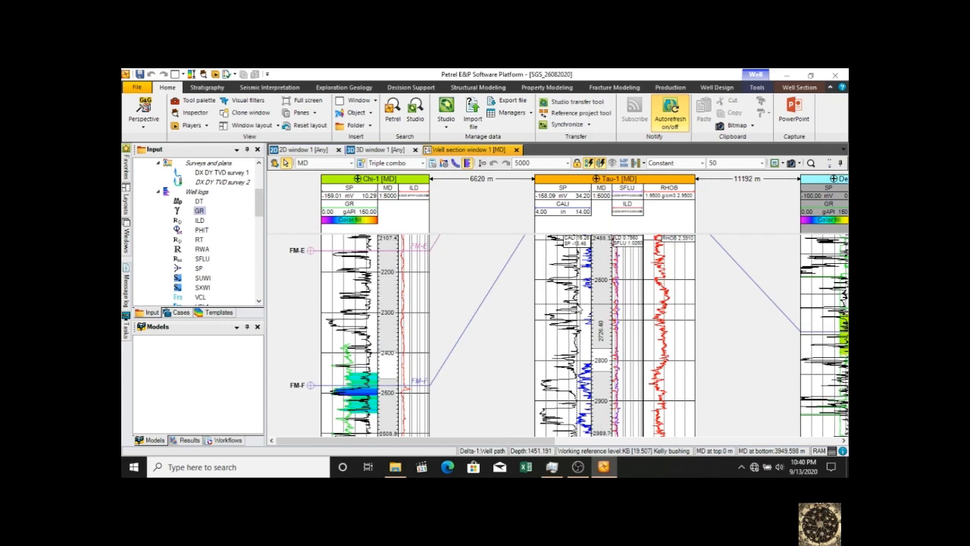
scroll(577, 309, down, 1)
scroll(578, 311, down, 7)
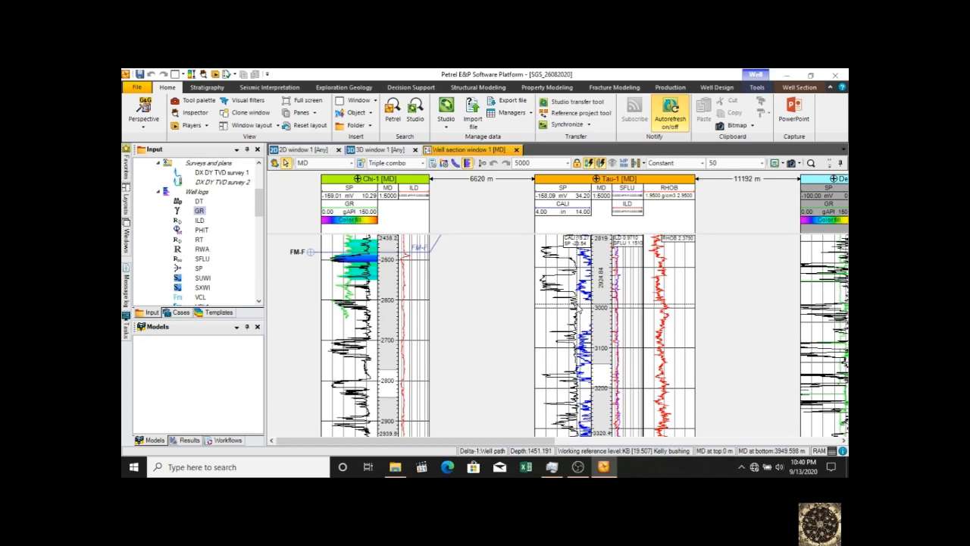
scroll(568, 334, up, 10)
scroll(558, 334, down, 4)
scroll(558, 334, up, 2)
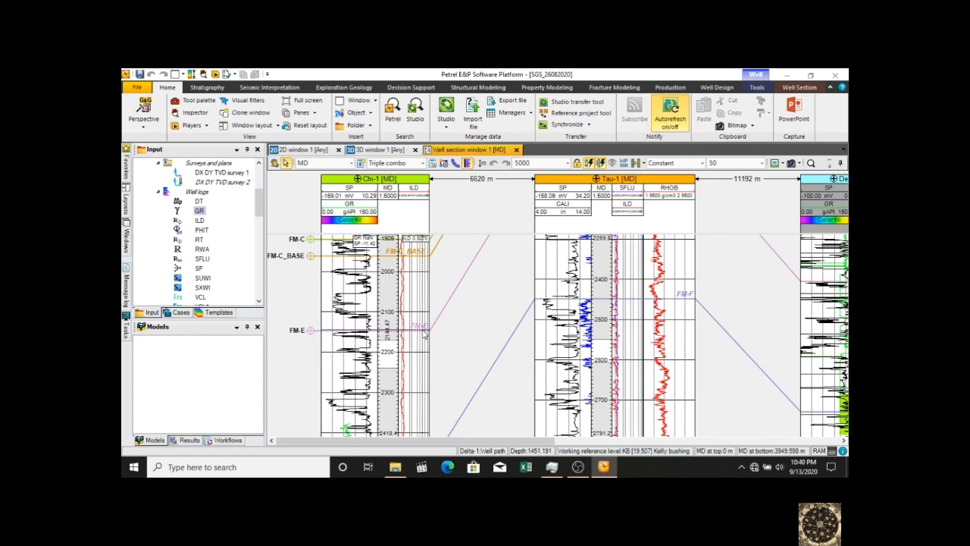
Flatten the well section on the FM-E well top of Chi-1 and review the horizons above and below it
click(423, 331)
drag(424, 336, 439, 323)
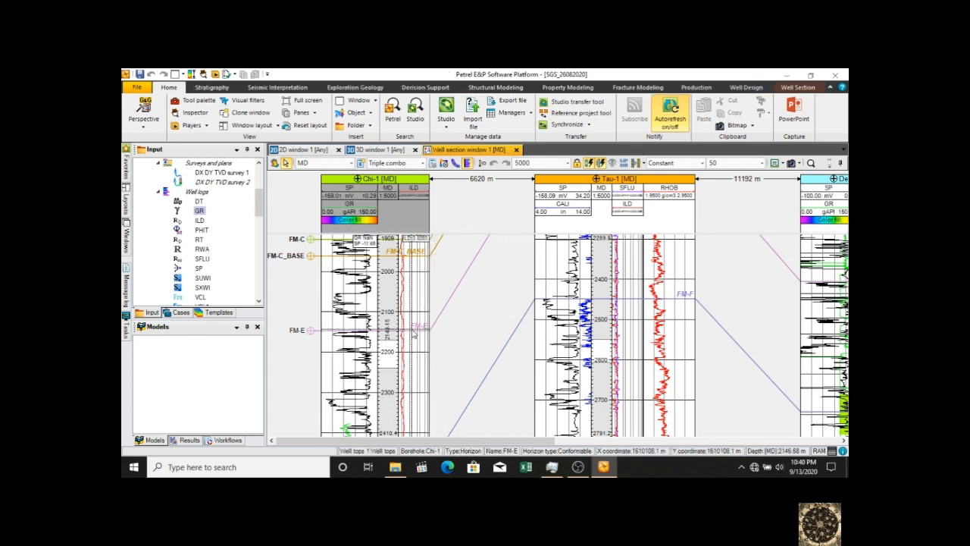
right_click(415, 334)
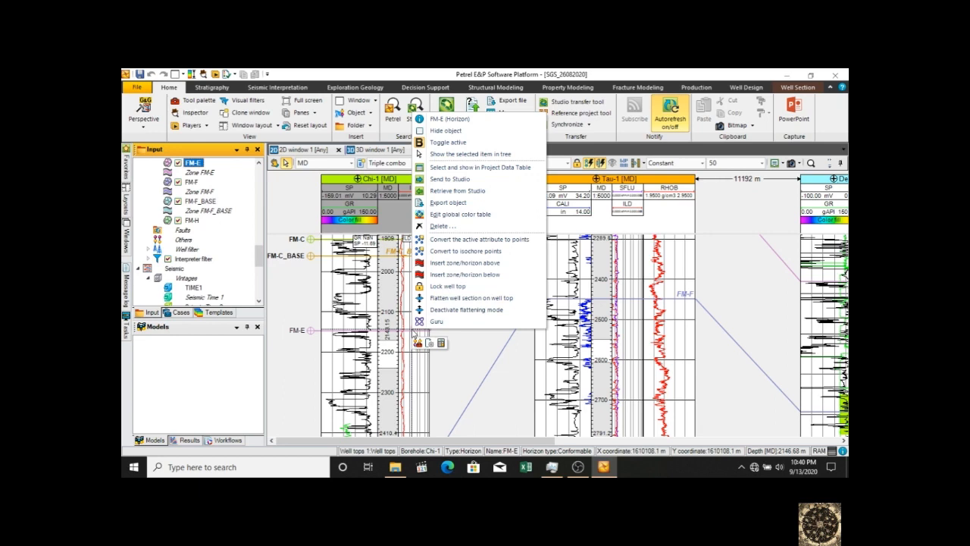
click(472, 297)
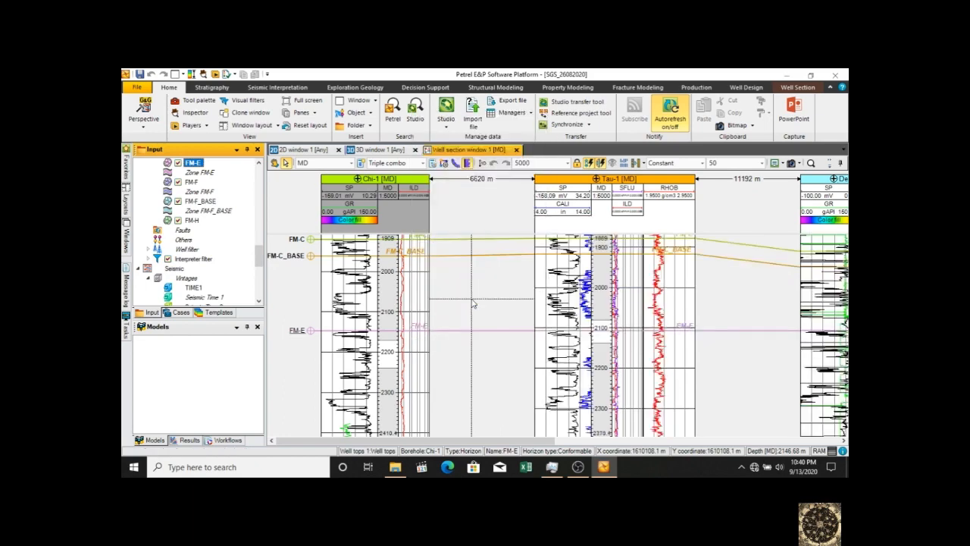
scroll(530, 341, down, 5)
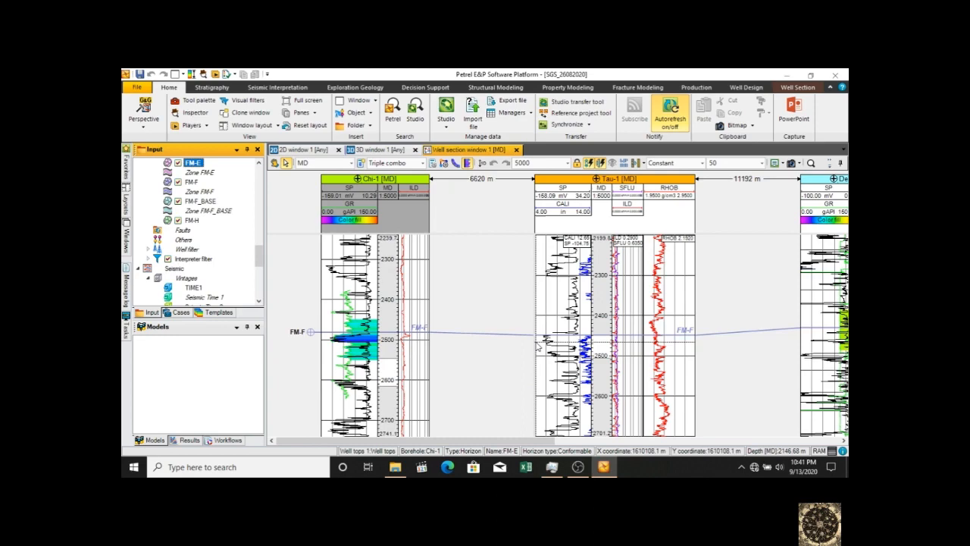
scroll(536, 346, up, 3)
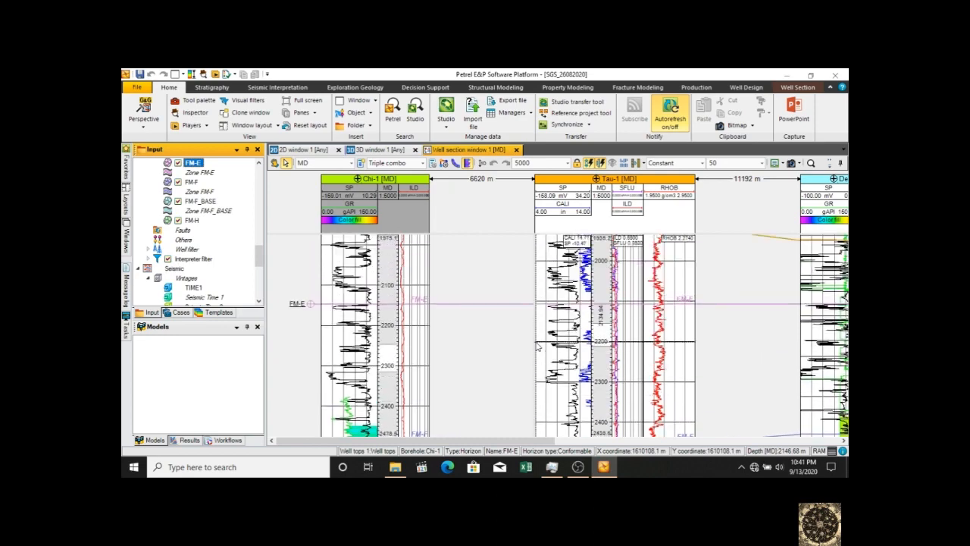
scroll(537, 346, down, 2)
Try a vertical scale of 2500 on the flattened section and set it back to 5000
click(566, 163)
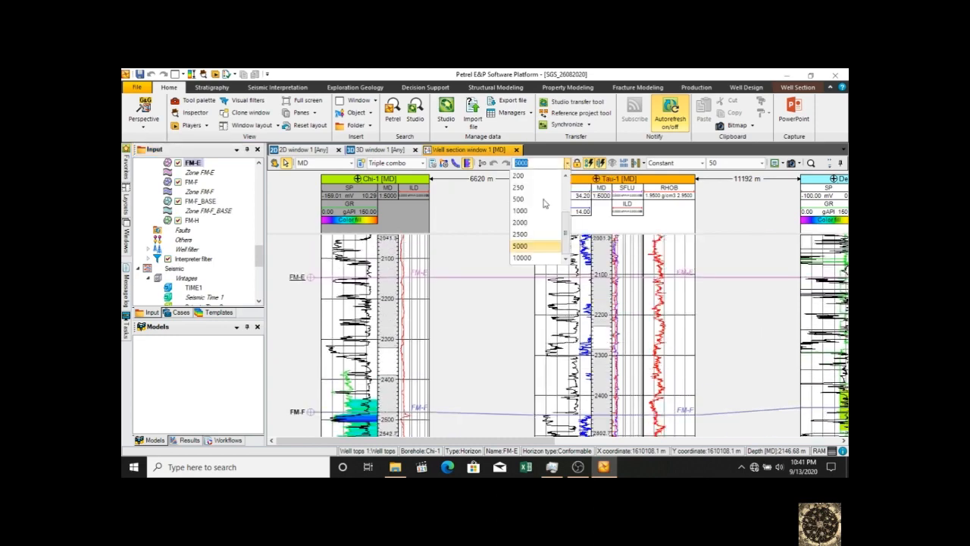
click(521, 234)
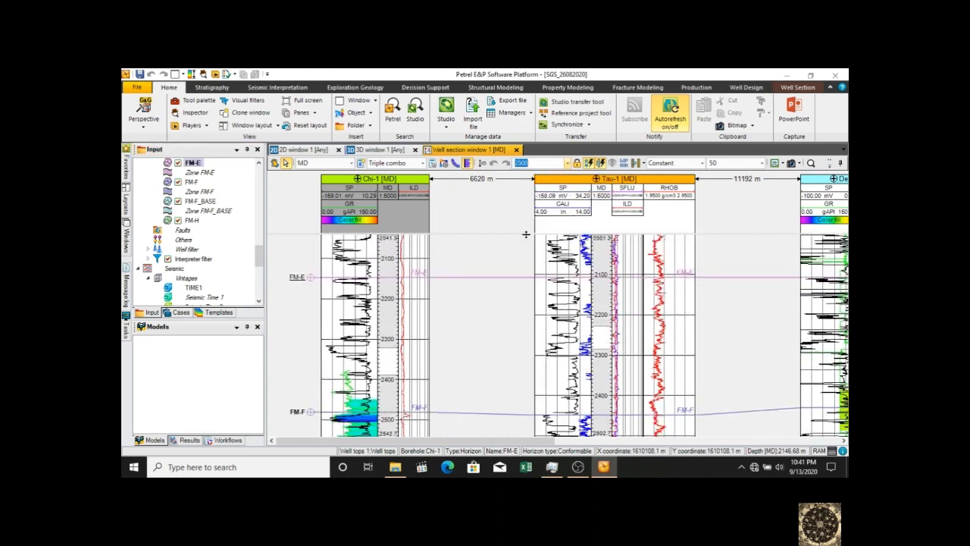
click(566, 163)
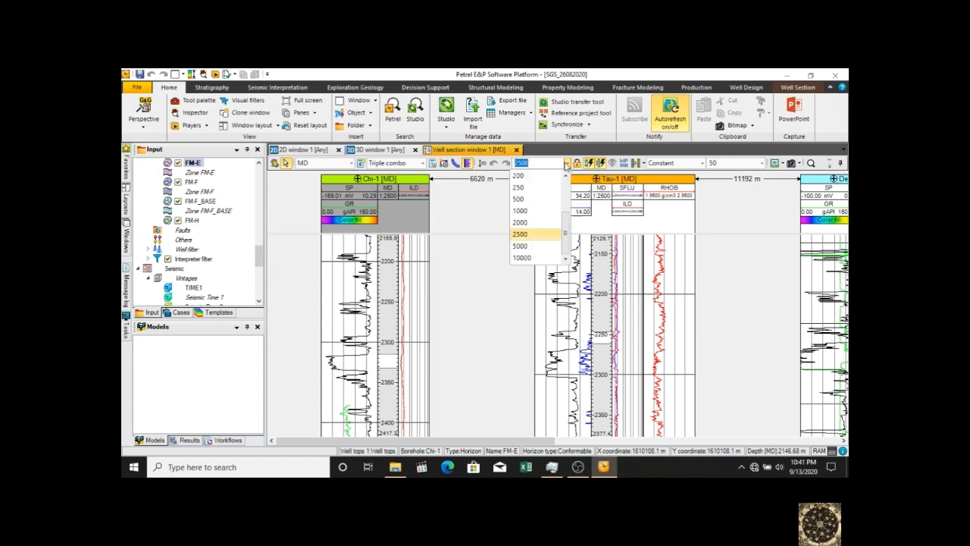
click(521, 246)
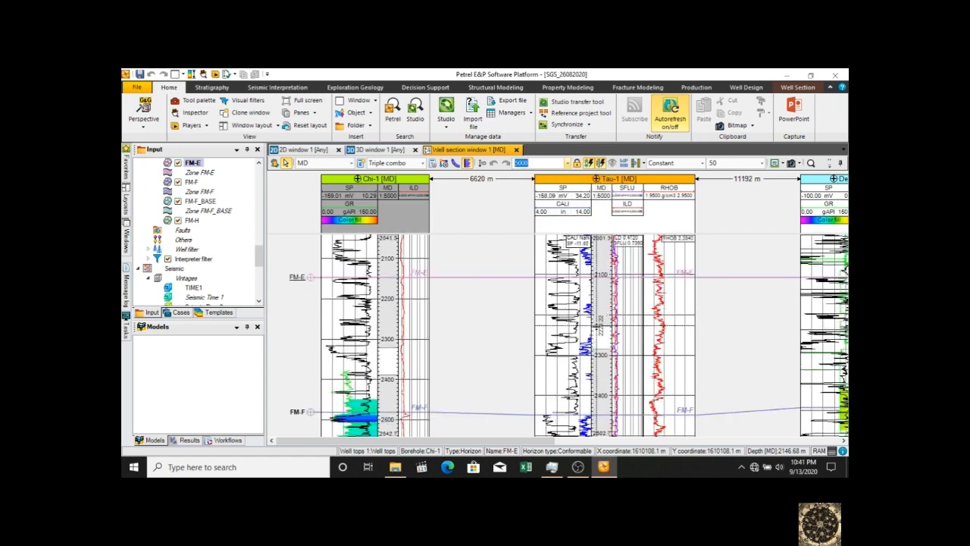
Flatten the well section on the FM-F well top of Delta-1, using a vertical scale of about 9186, and review it back to Chi-1
scroll(598, 321, up, 5)
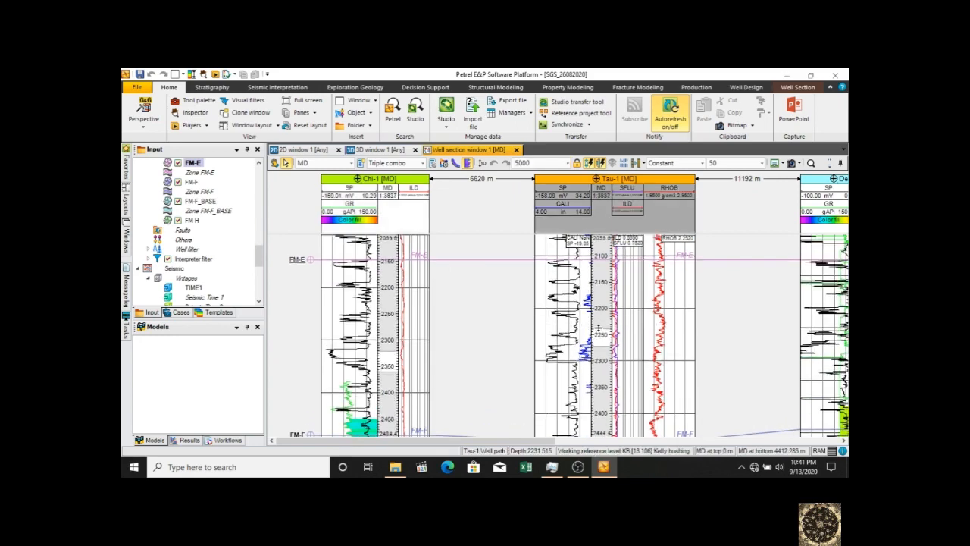
ctrl+scroll(599, 321, down, 3)
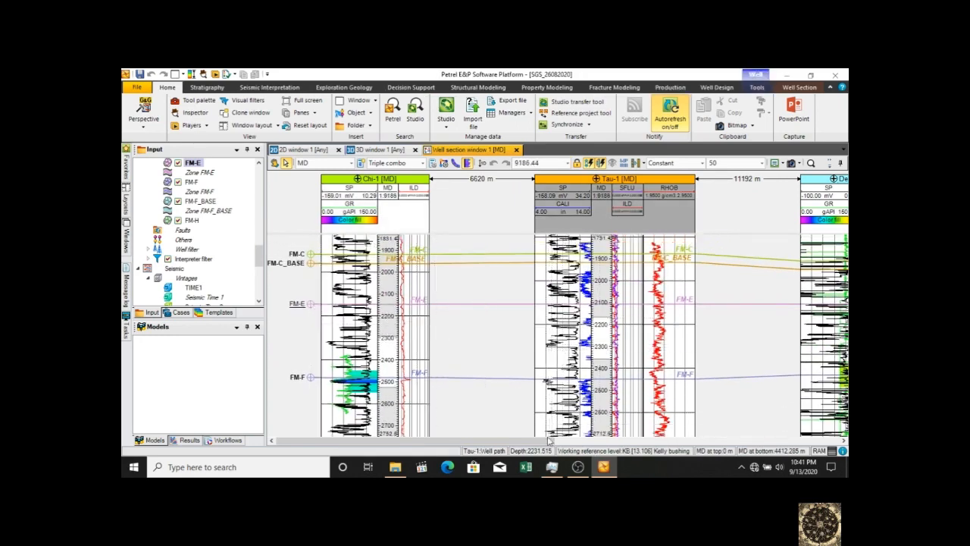
drag(540, 444, 691, 441)
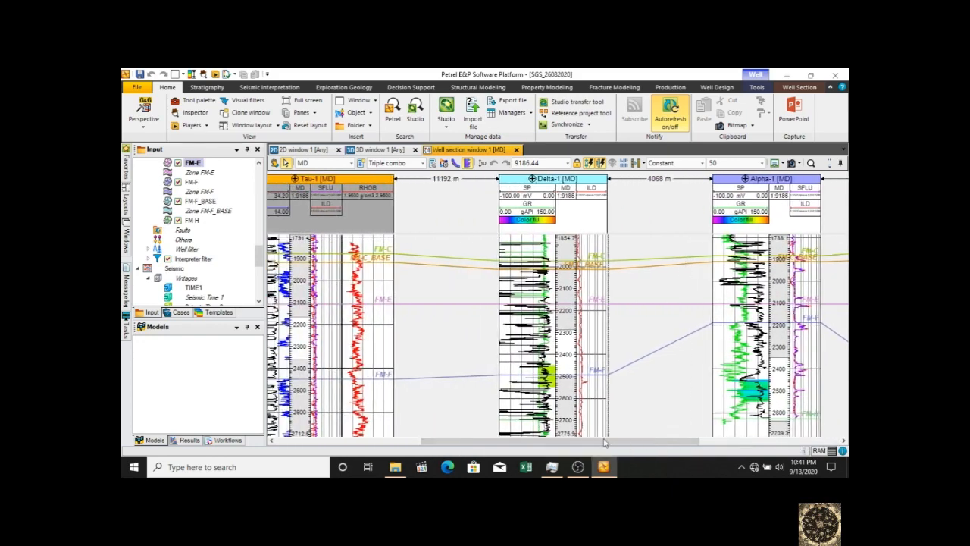
click(601, 379)
right_click(600, 379)
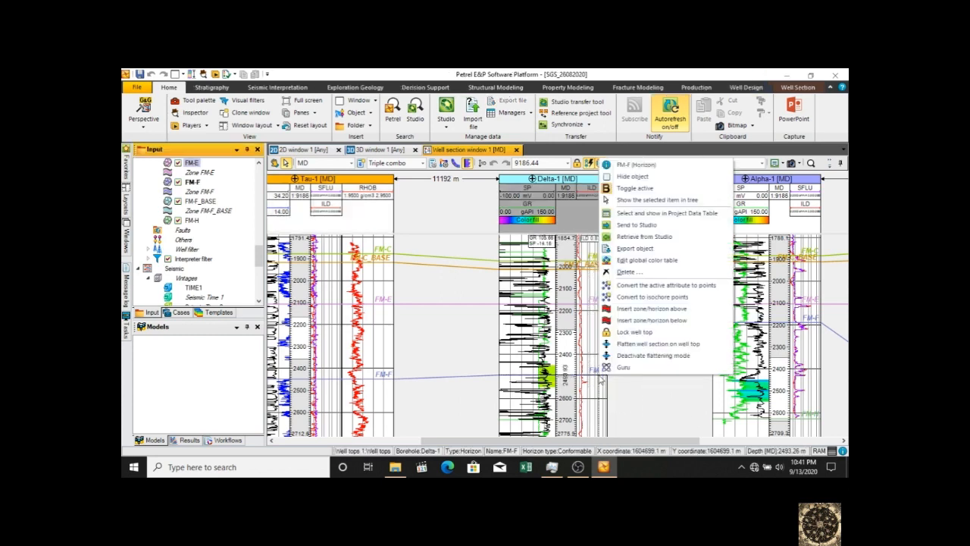
click(662, 347)
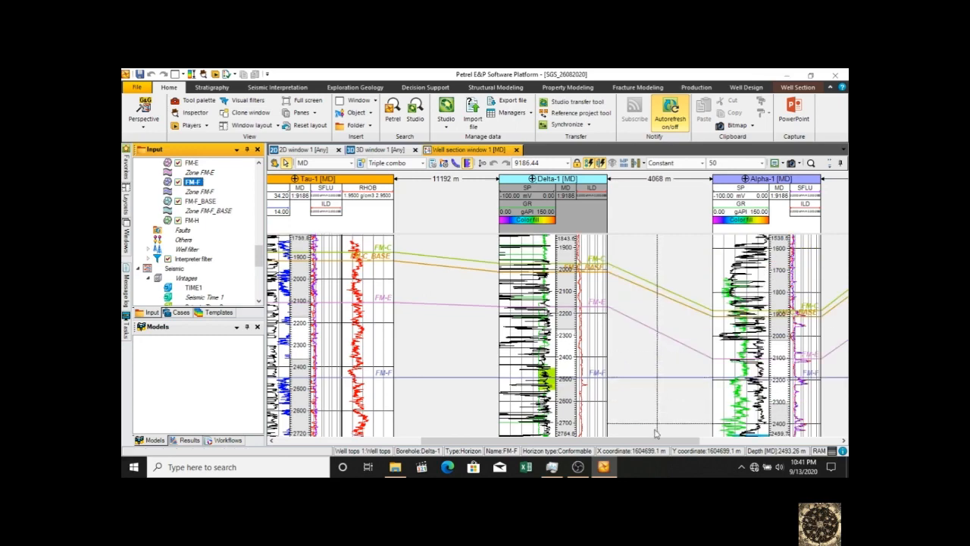
drag(651, 441, 502, 439)
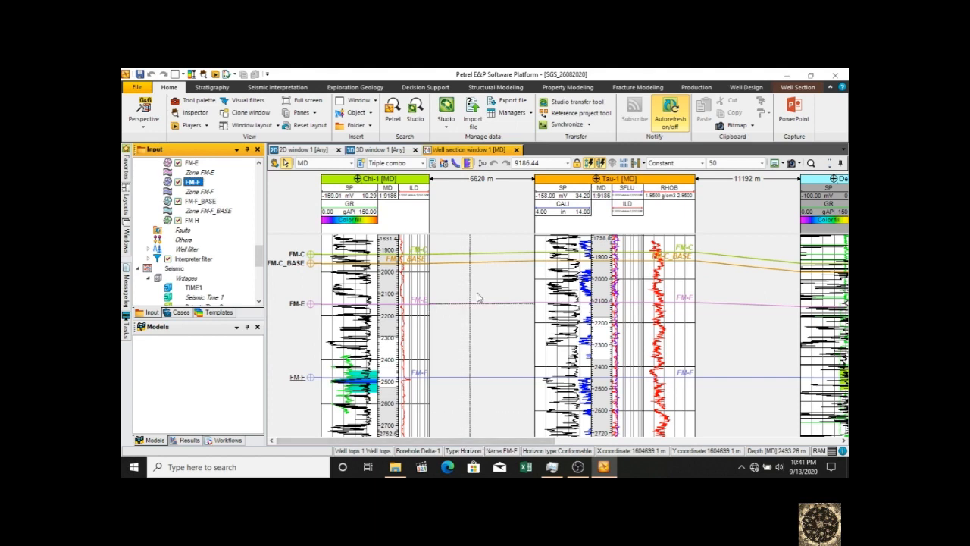
Flatten the well section on the FM-C_BASE well top of Chi-1 and review the section across to Phi-1 and back
click(492, 263)
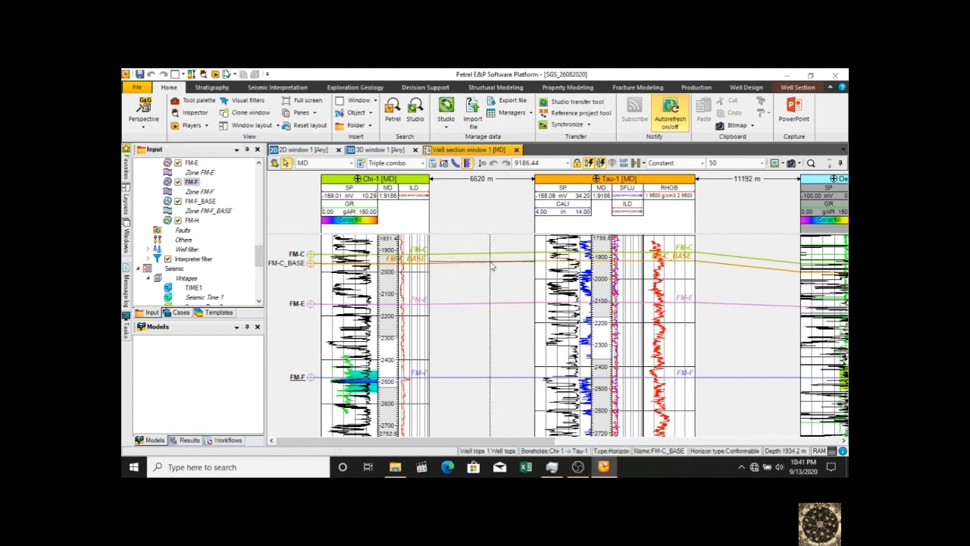
right_click(491, 263)
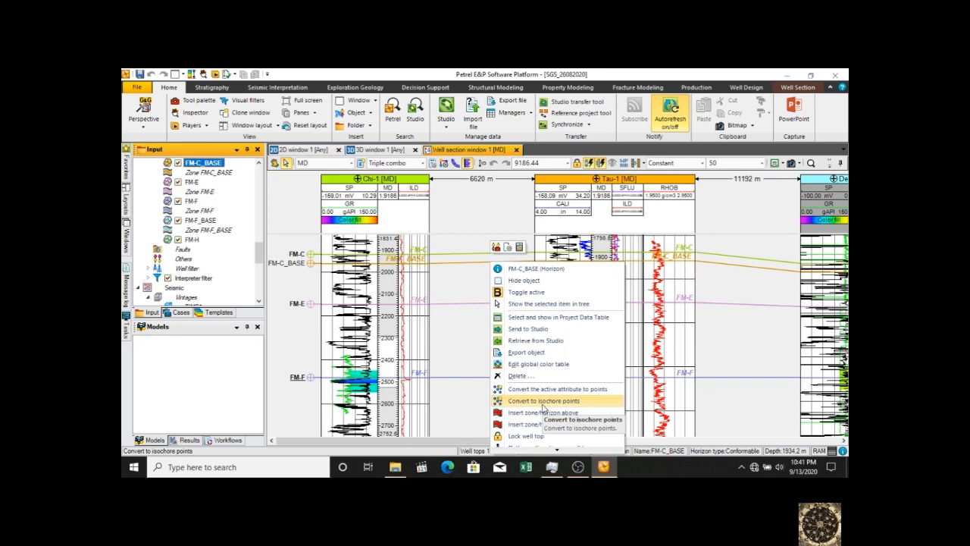
click(437, 266)
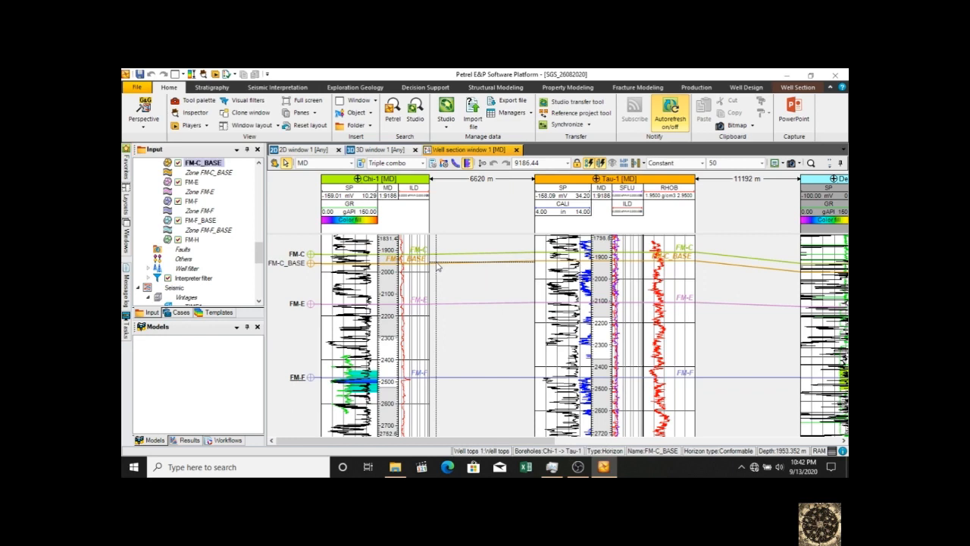
right_click(437, 265)
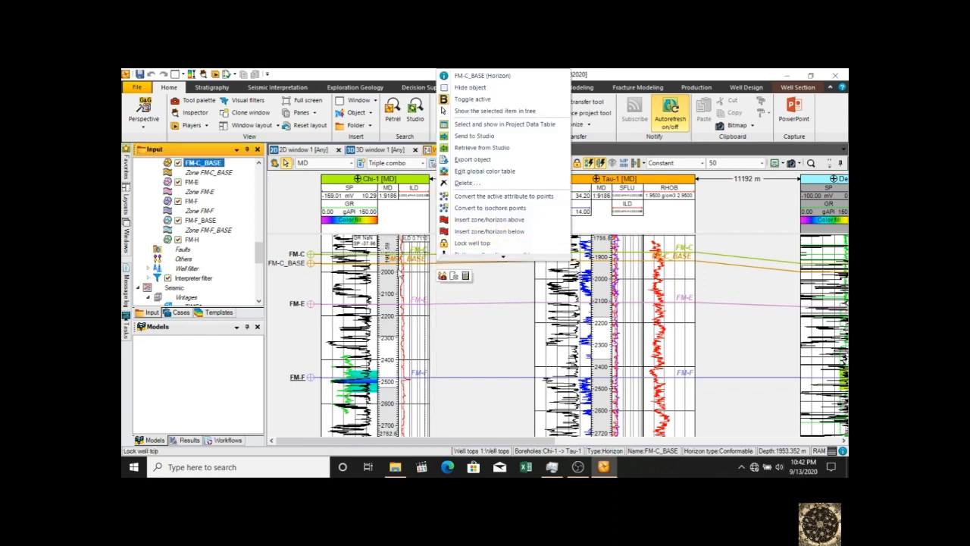
click(424, 262)
right_click(424, 262)
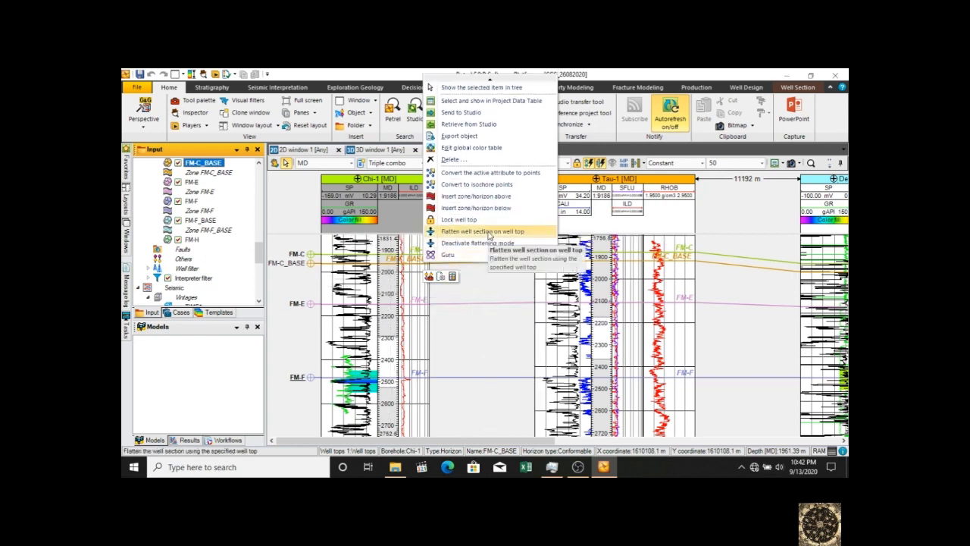
click(489, 235)
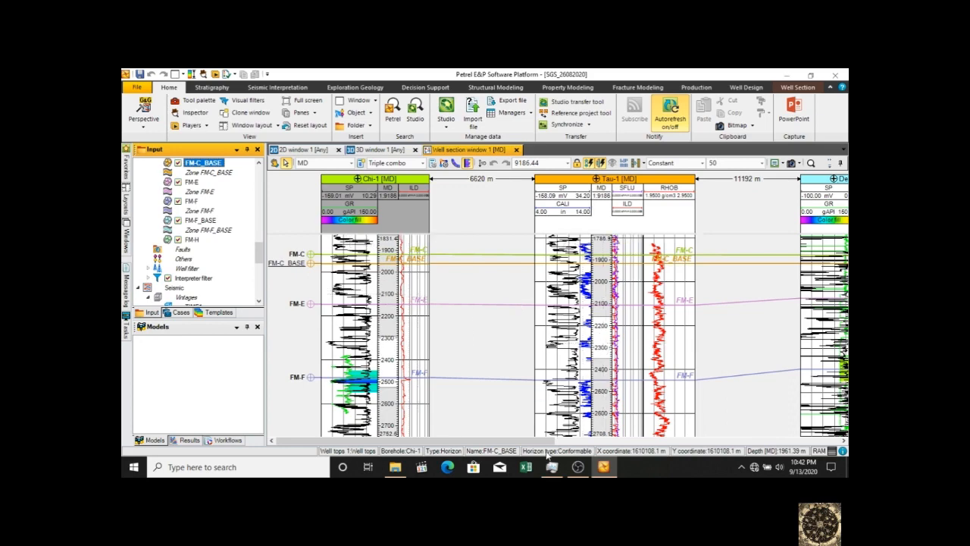
drag(547, 445, 804, 425)
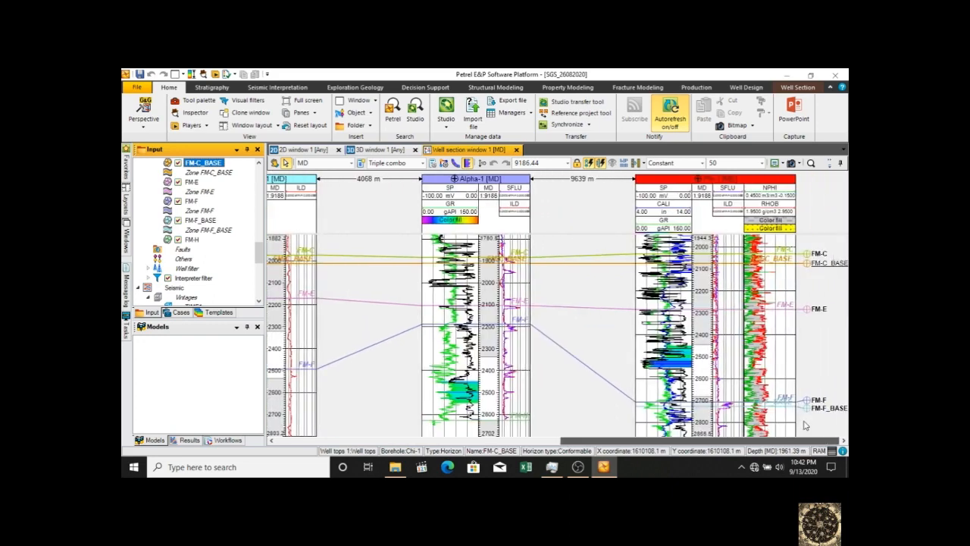
drag(804, 425, 783, 426)
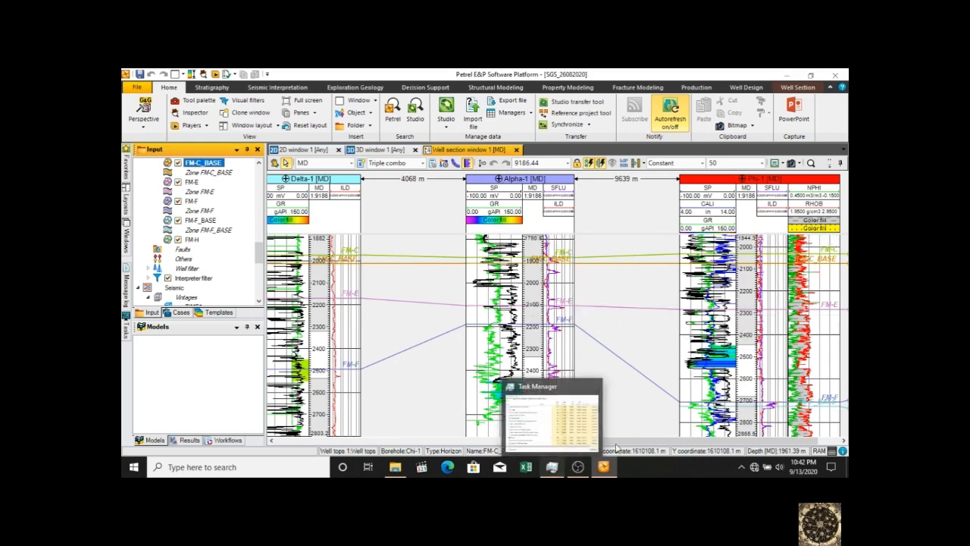
drag(615, 442, 281, 404)
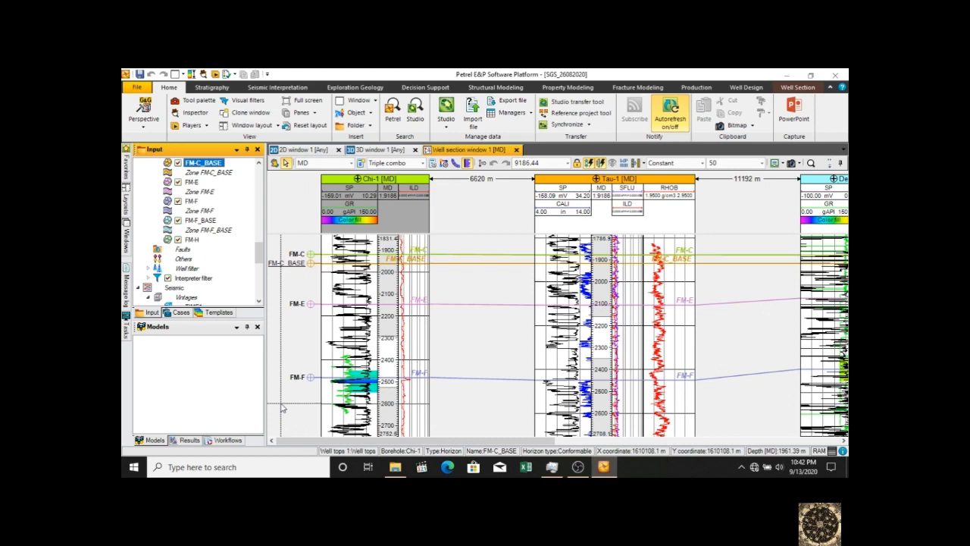
Turn off the flattening of the well section on the FM-C_BASE well top
click(469, 279)
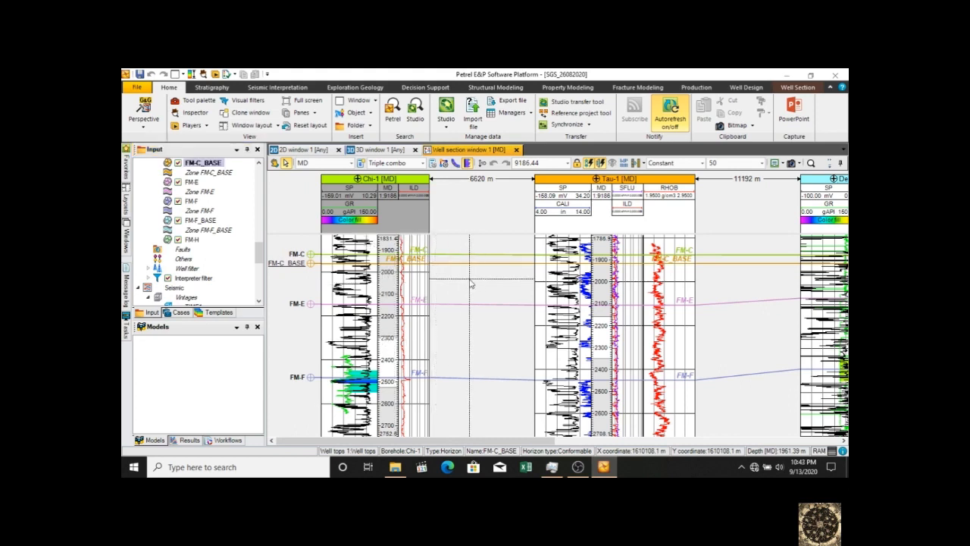
right_click(436, 263)
mouse_move(501, 258)
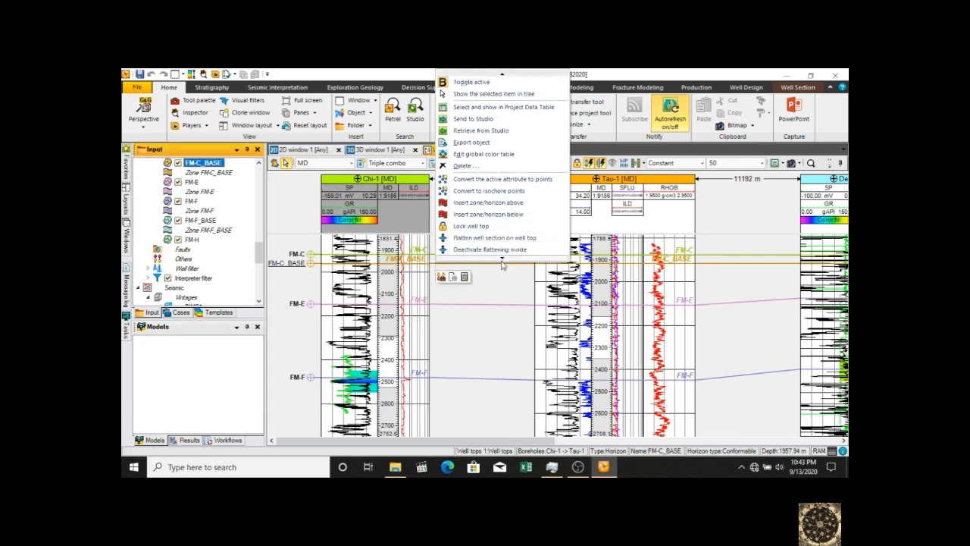
click(492, 238)
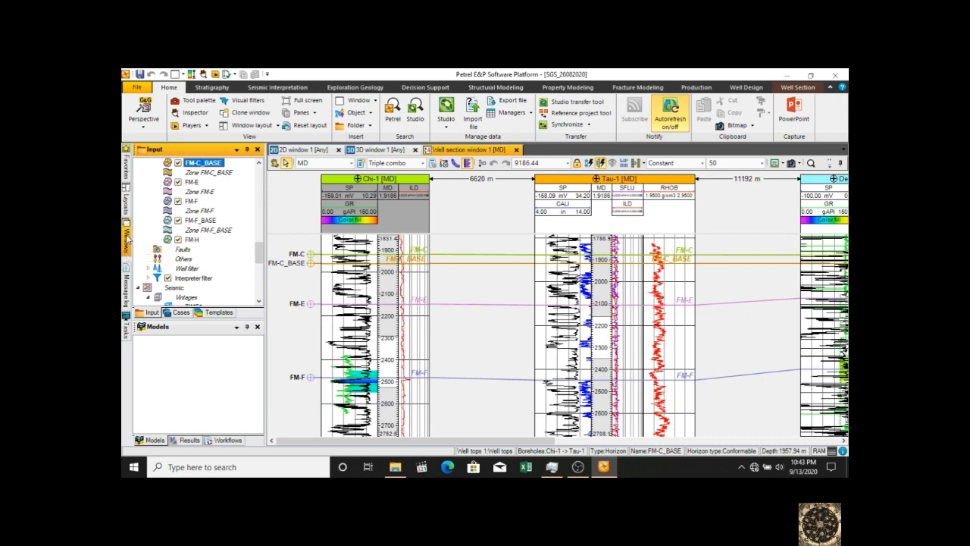
Flatten the well section on FM-C from the Well tops 1 stratigraphy and deactivate its flattening mode
mouse_move(127, 238)
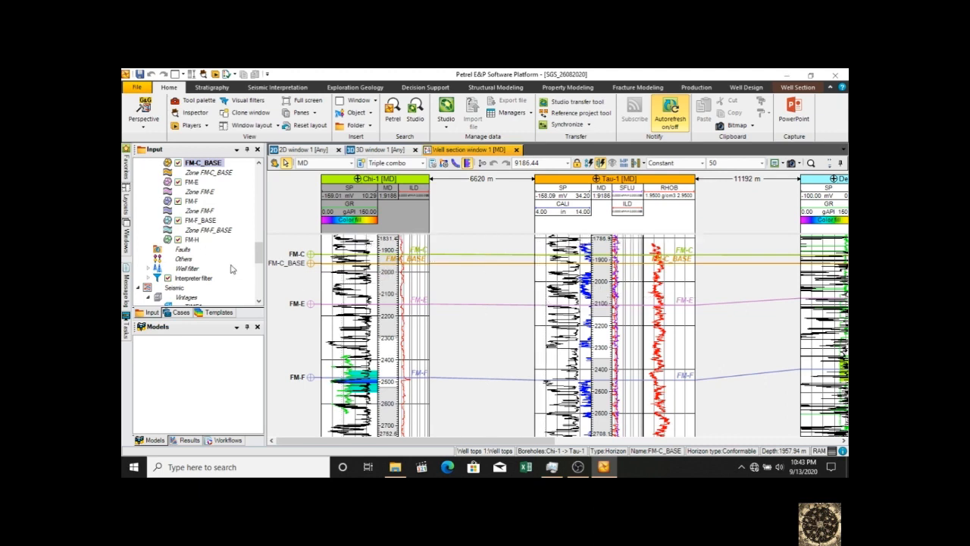
click(191, 201)
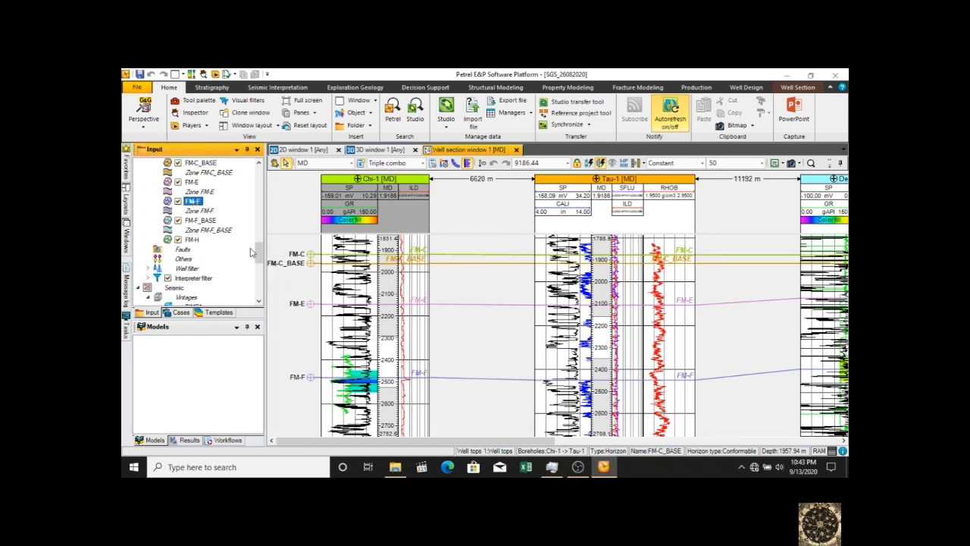
mouse_move(258, 250)
mouse_down()
mouse_move(261, 220)
mouse_move(260, 241)
mouse_up()
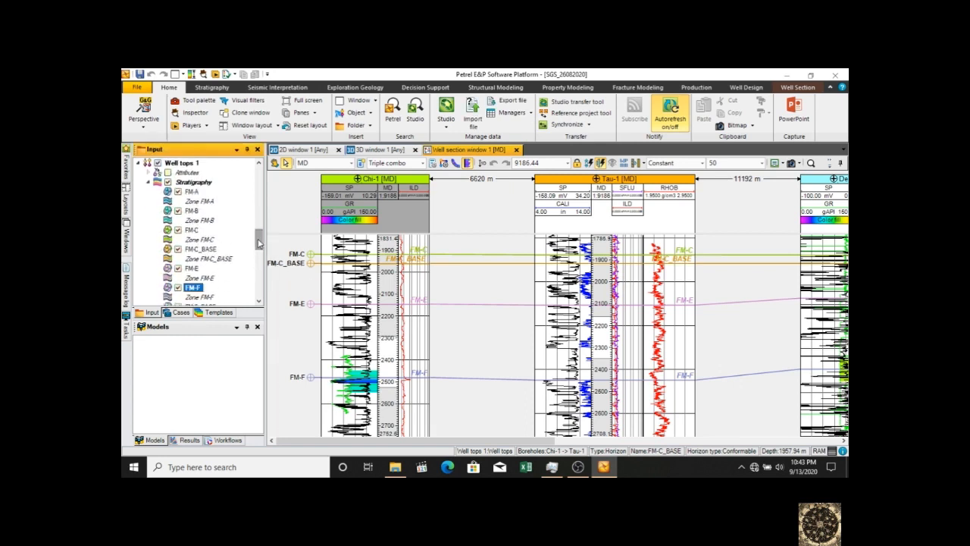
right_click(193, 231)
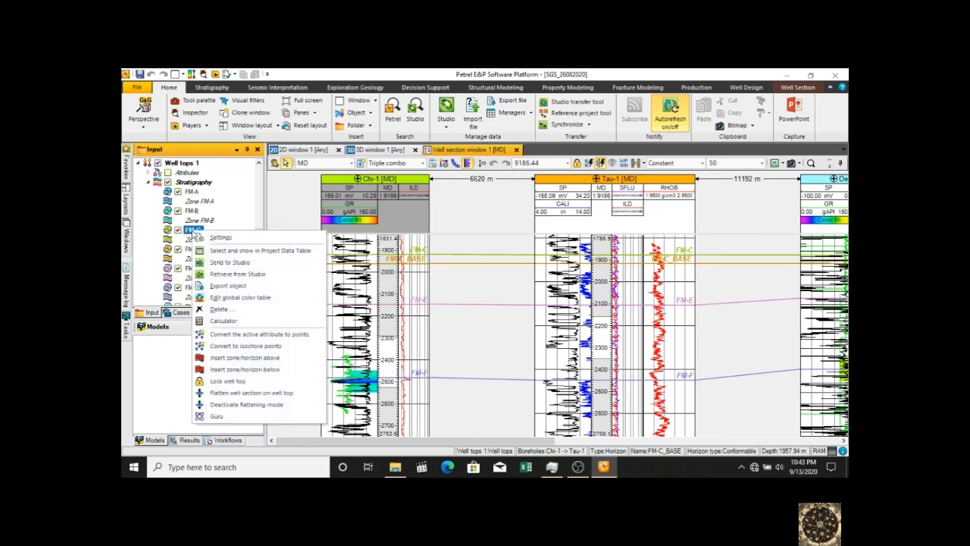
click(241, 392)
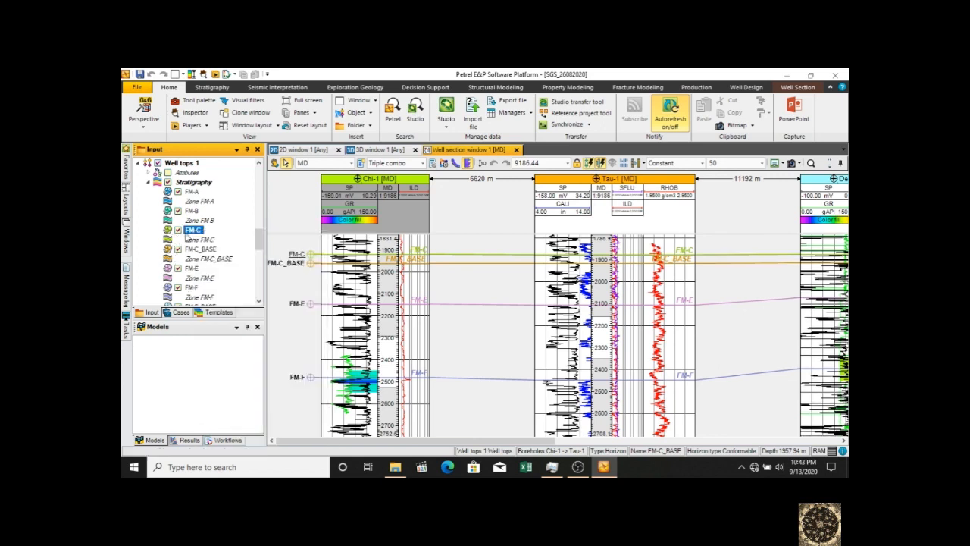
right_click(187, 235)
click(223, 412)
Flatten the well section on FM-E and then on FM-F from the Well tops 1 stratigraphy
right_click(193, 270)
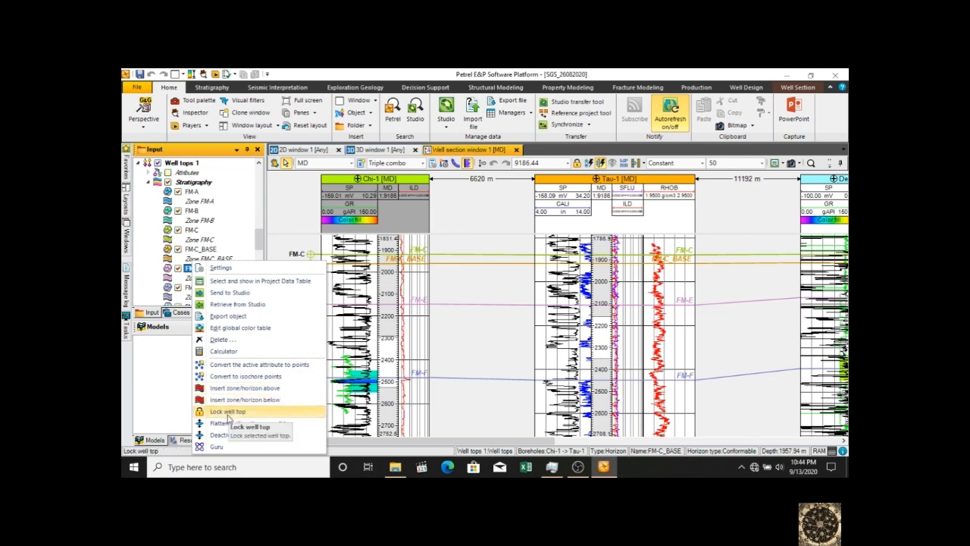
click(229, 423)
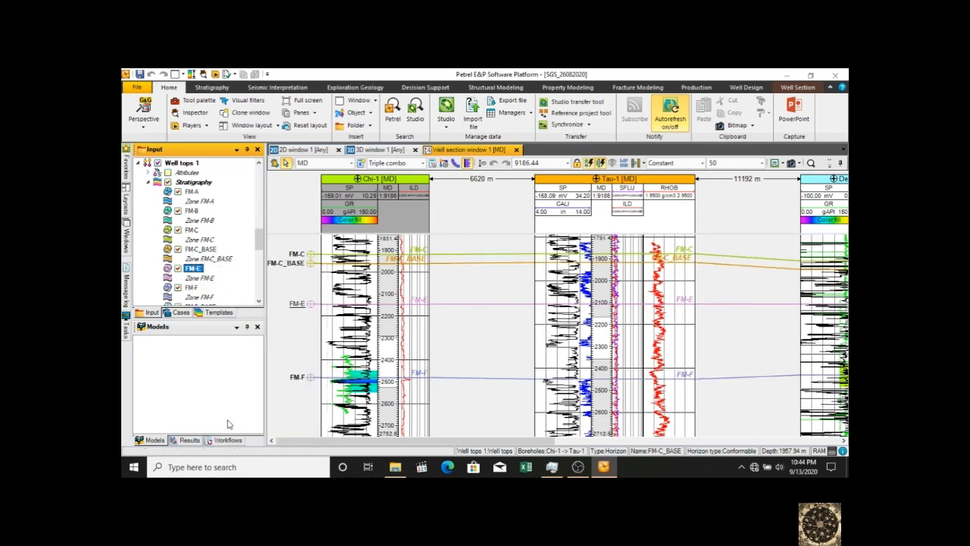
right_click(191, 288)
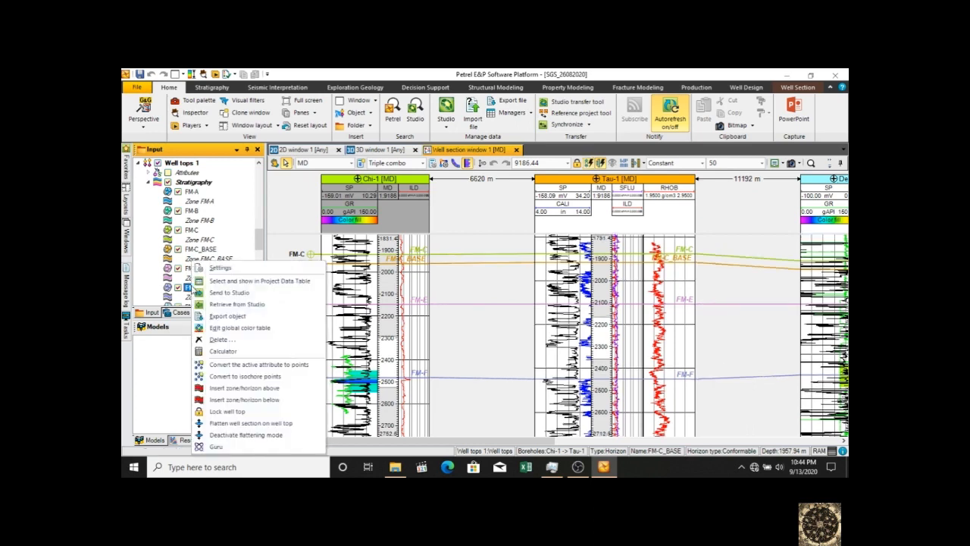
click(258, 423)
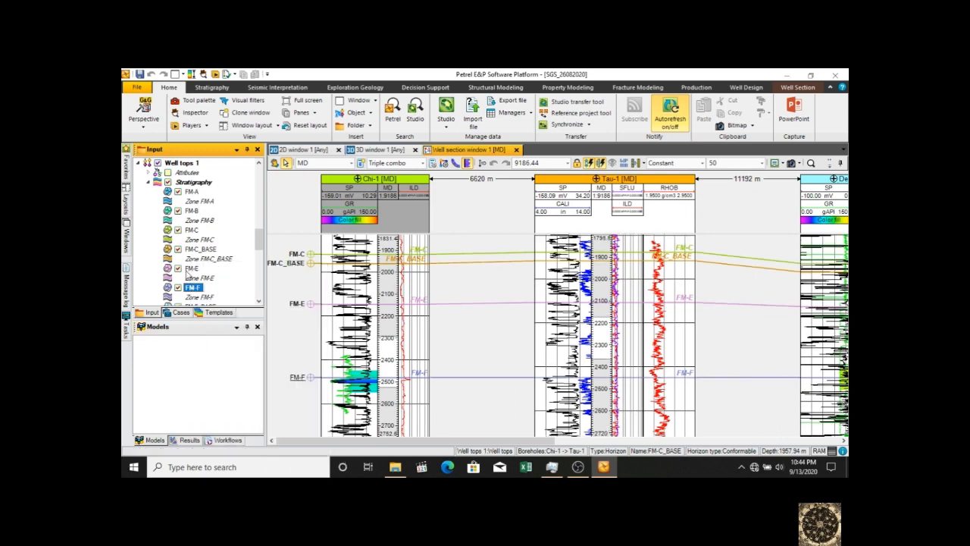
In the definition settings of Well section window 1, set well position synchronization to flatten on the FM-C_BASE well top and apply it
click(127, 235)
click(129, 246)
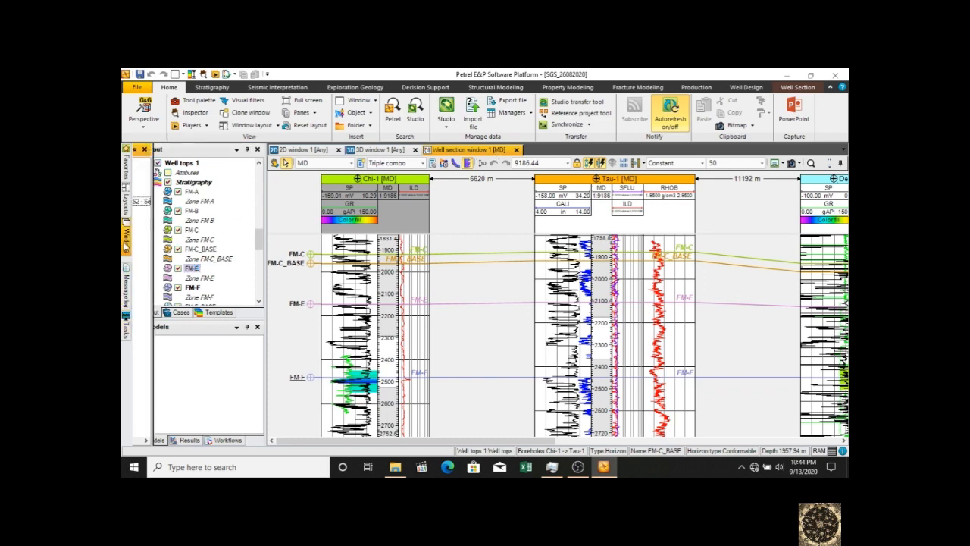
click(199, 211)
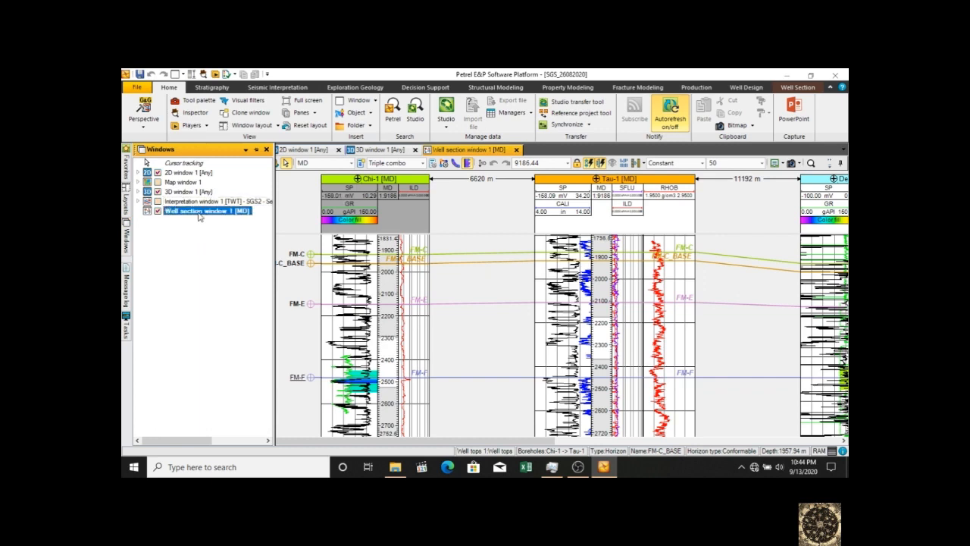
right_click(199, 215)
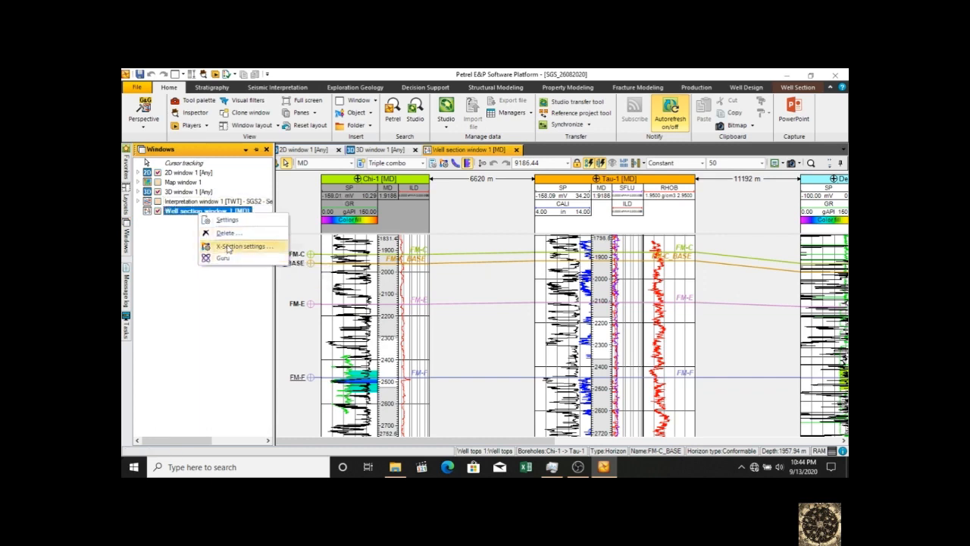
click(228, 219)
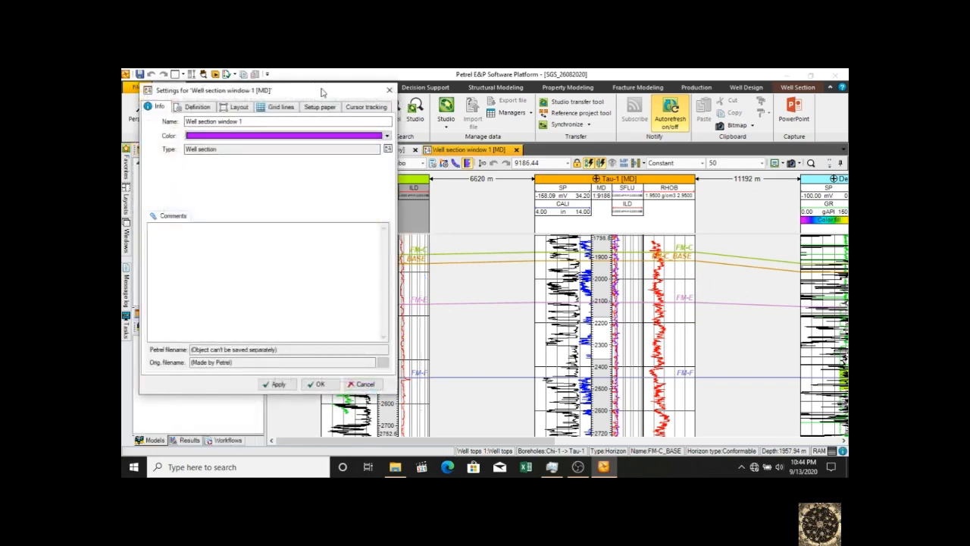
drag(322, 91, 479, 90)
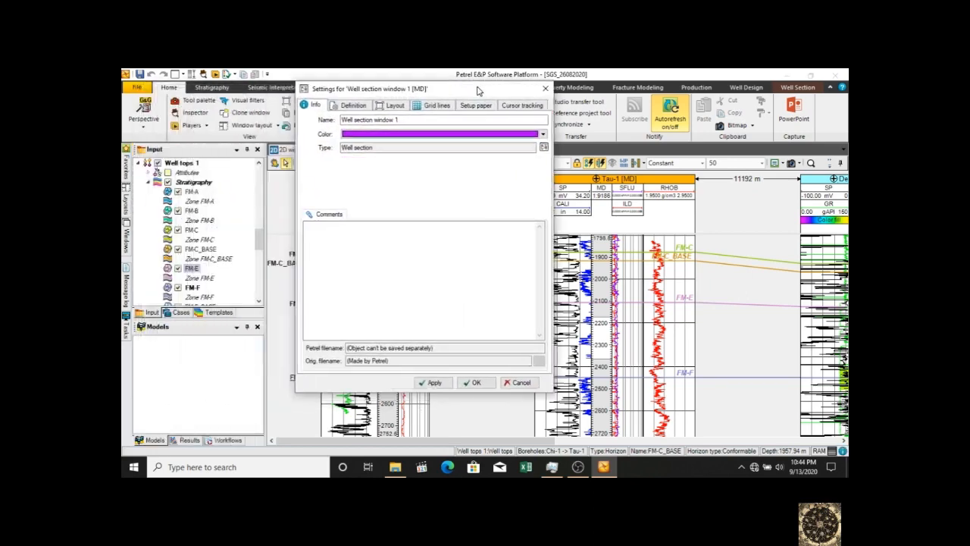
click(360, 106)
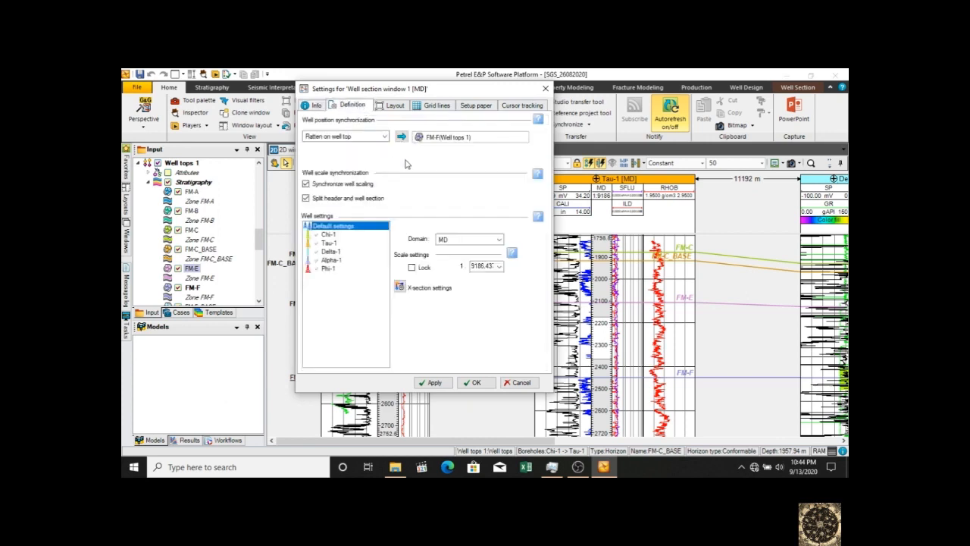
click(371, 137)
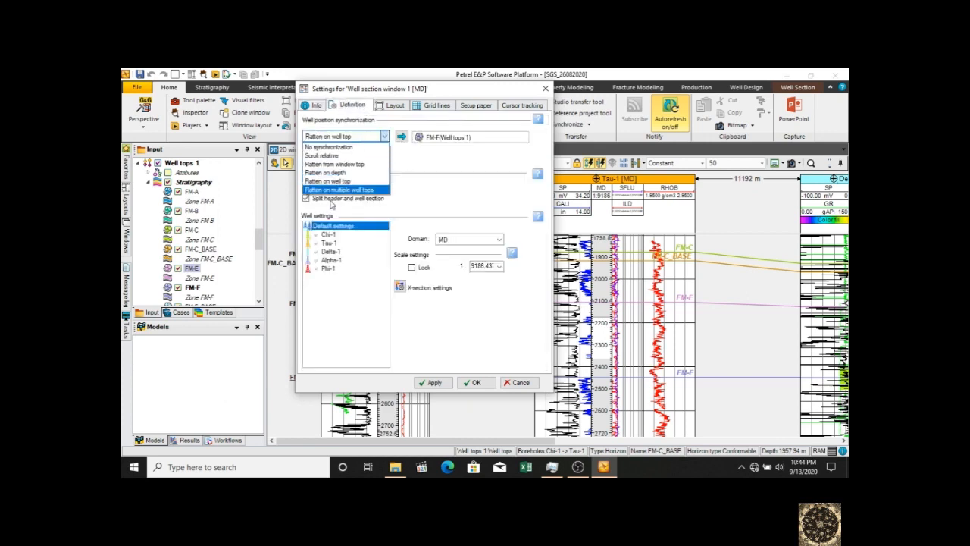
click(337, 182)
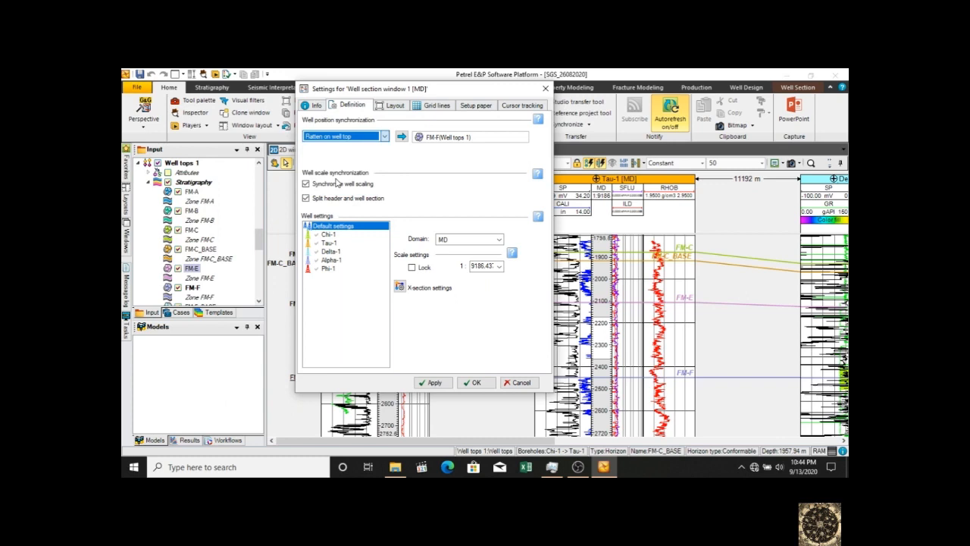
click(199, 249)
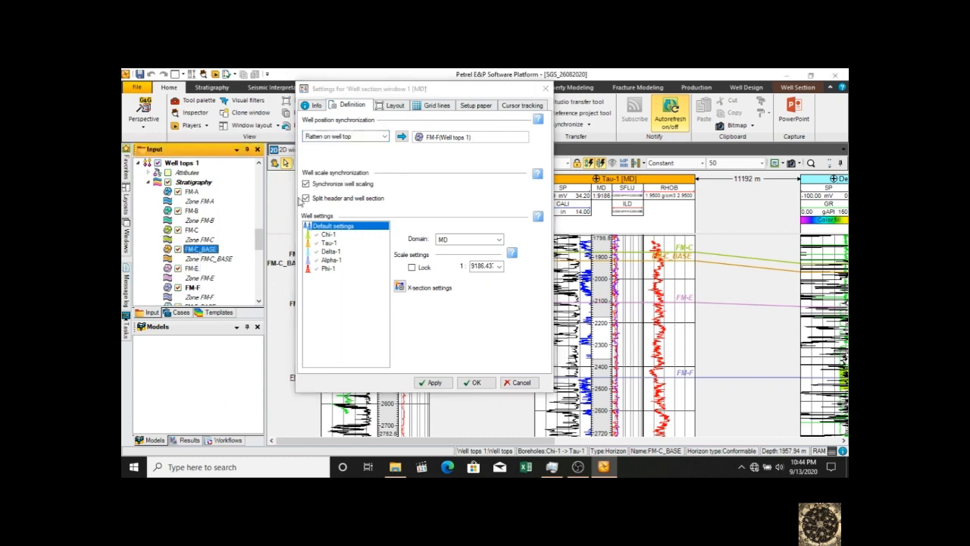
click(402, 138)
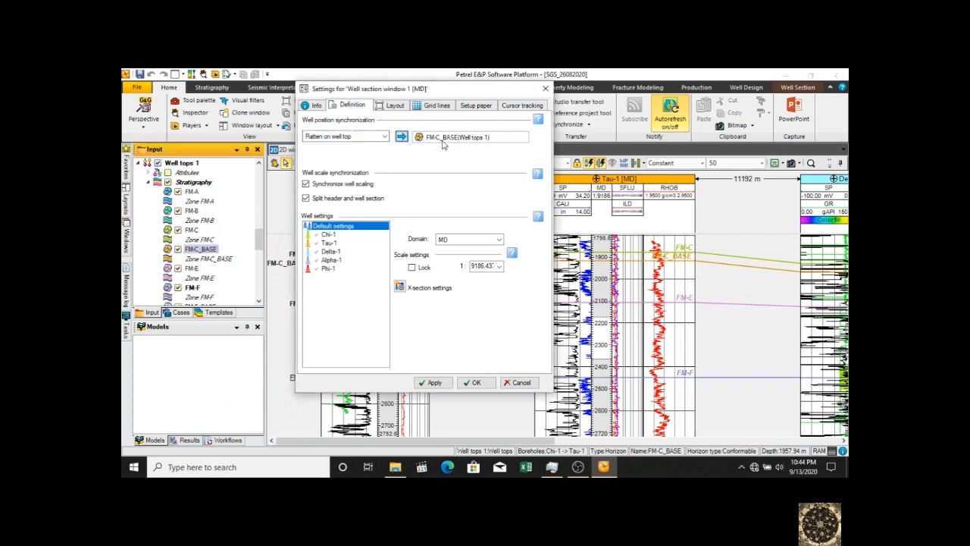
click(433, 383)
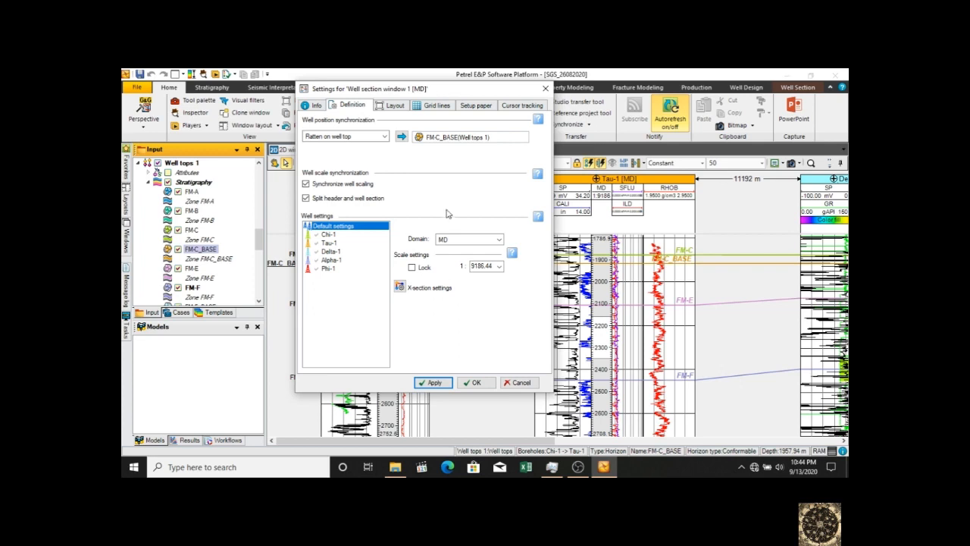
Set the default well scale of the well section to 1:5000 and apply it
click(499, 267)
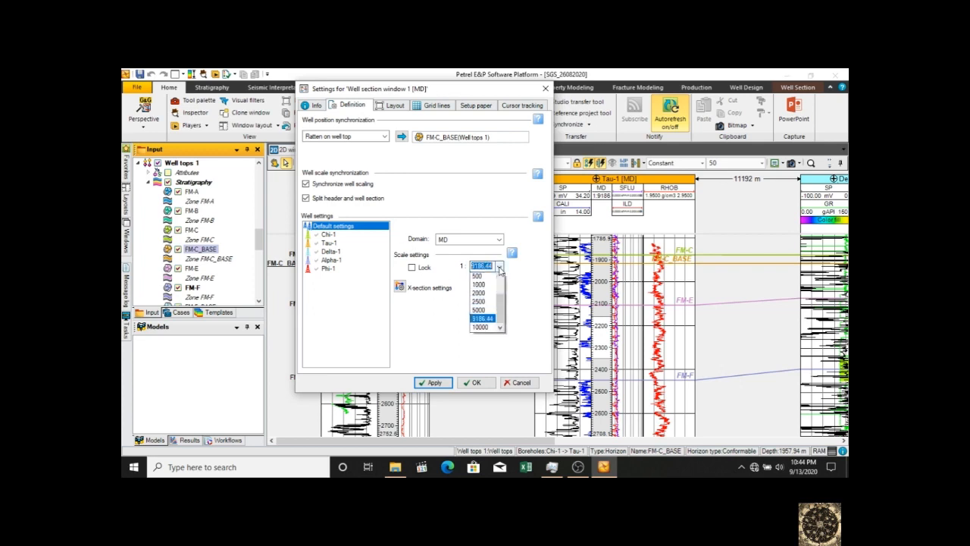
click(490, 322)
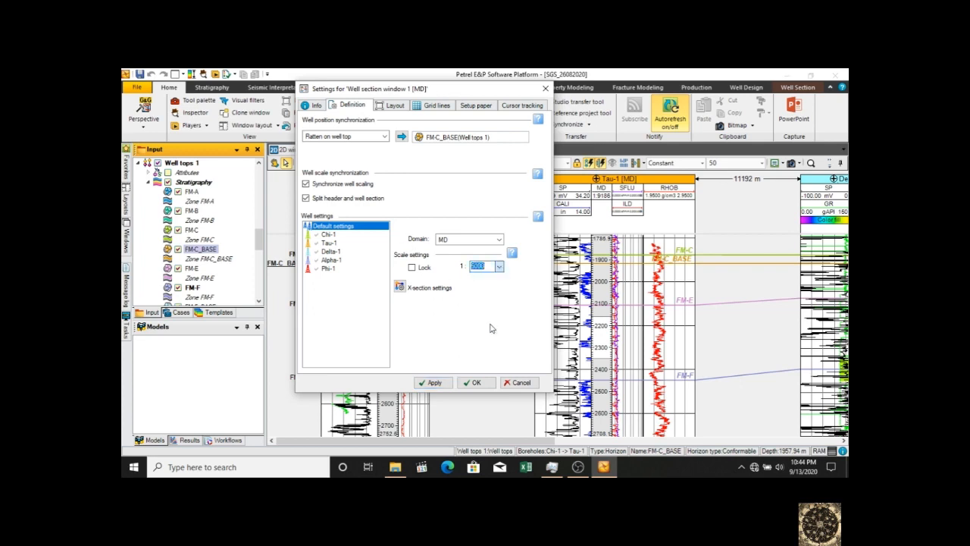
click(434, 383)
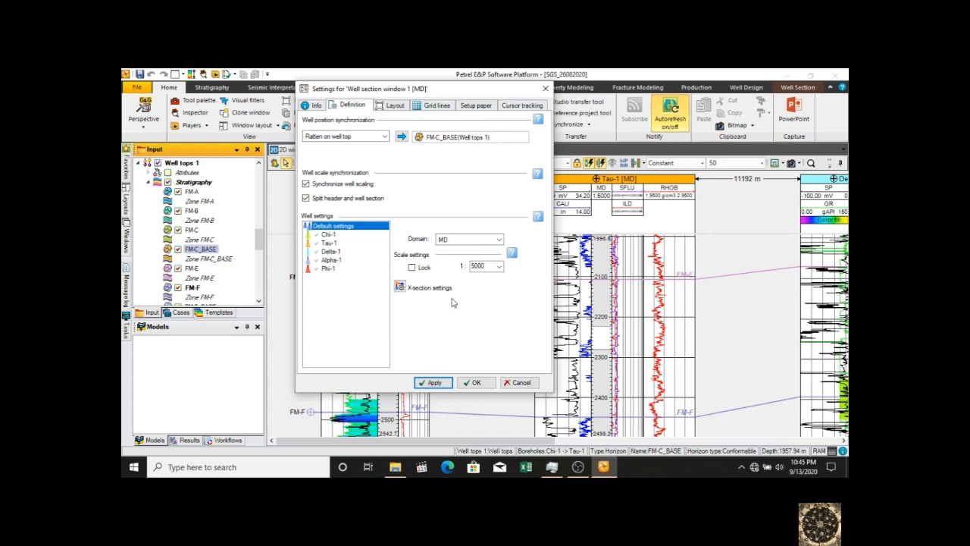
Set well position synchronization to flatten on depth at 0 in the TVD domain and apply it to the well section
click(385, 137)
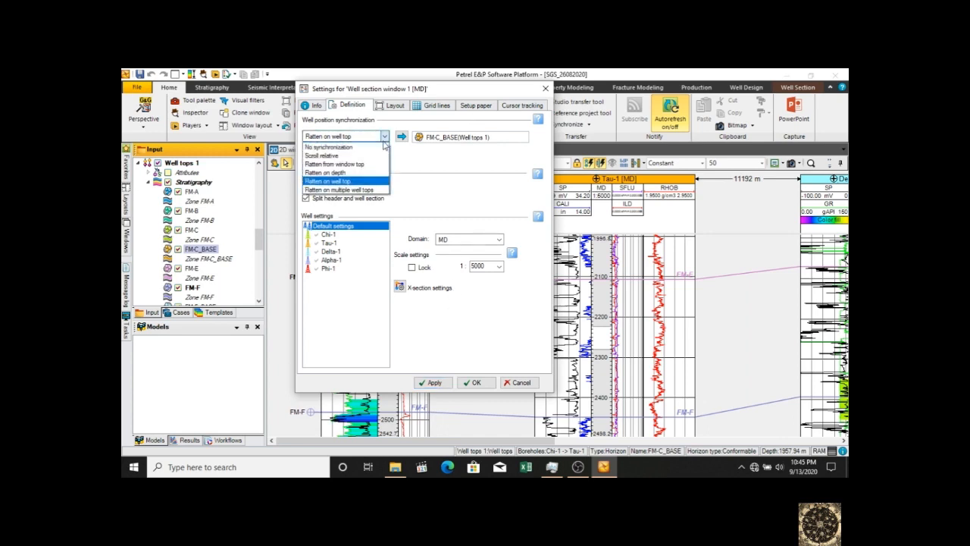
click(358, 175)
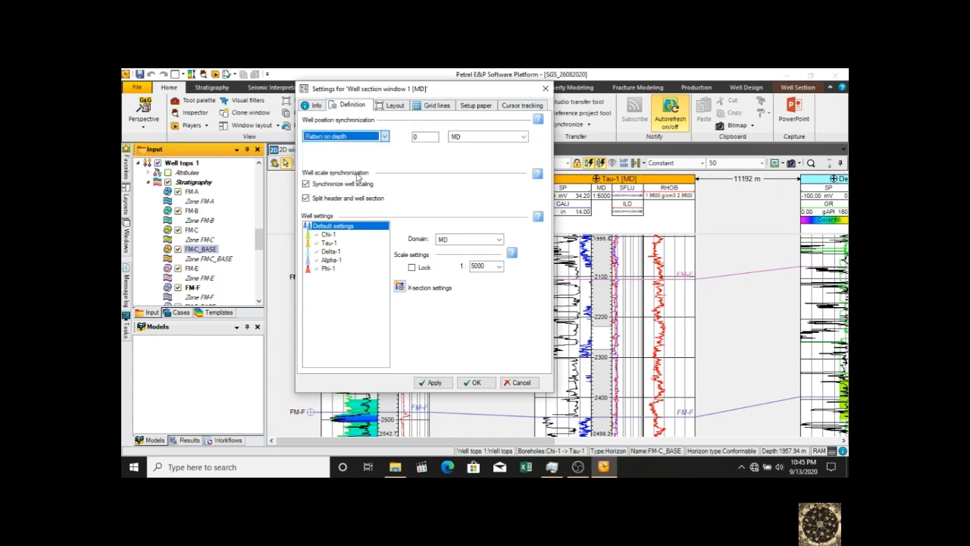
click(493, 137)
click(493, 138)
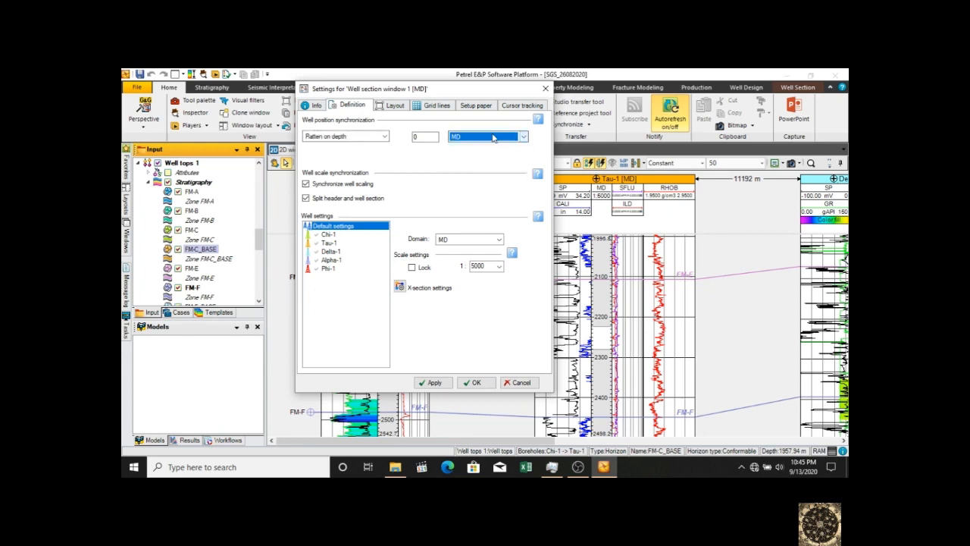
click(461, 139)
click(464, 155)
drag(460, 93, 408, 100)
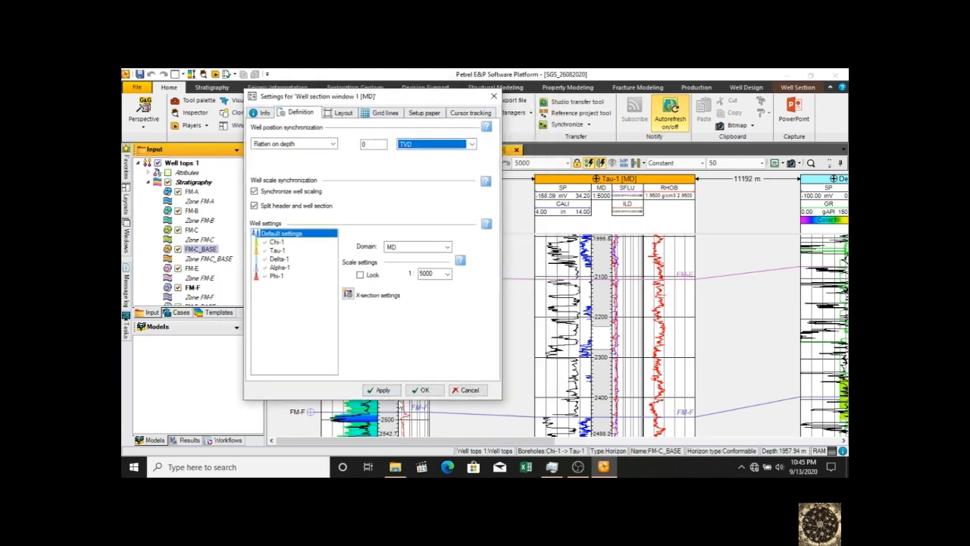
click(383, 391)
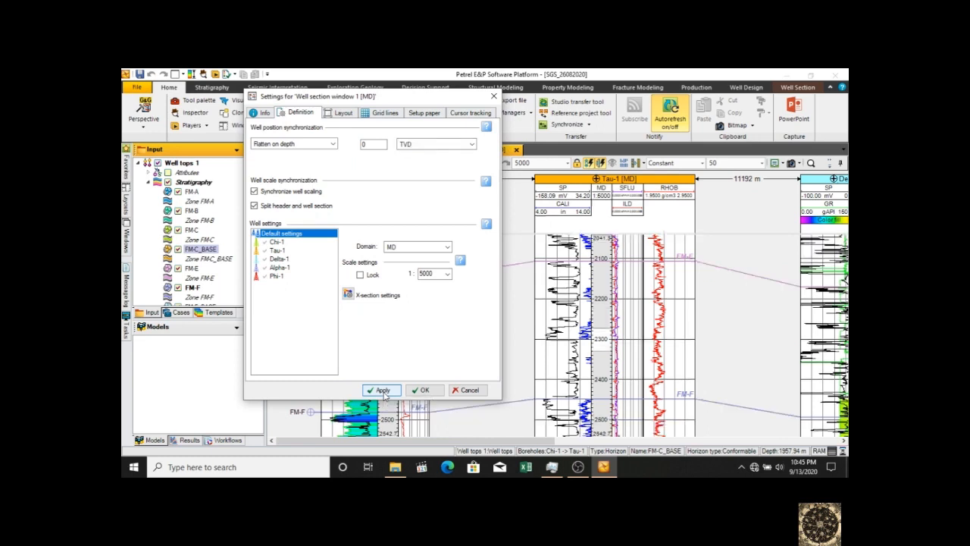
drag(447, 99, 389, 97)
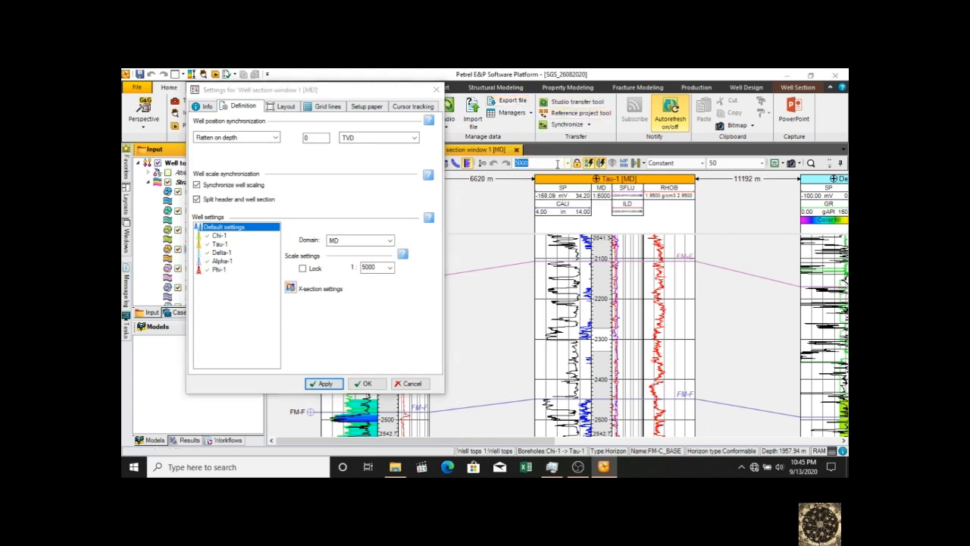
Set the well section's vertical scale to 10000 and compress the Tau-1 depth track further to about 1:20234, showing the TVD 0 line
click(567, 163)
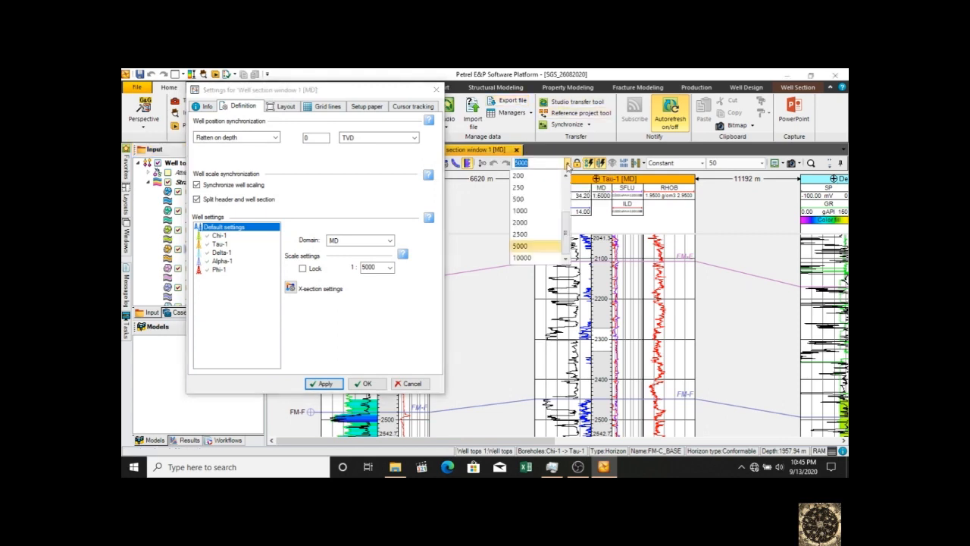
click(527, 259)
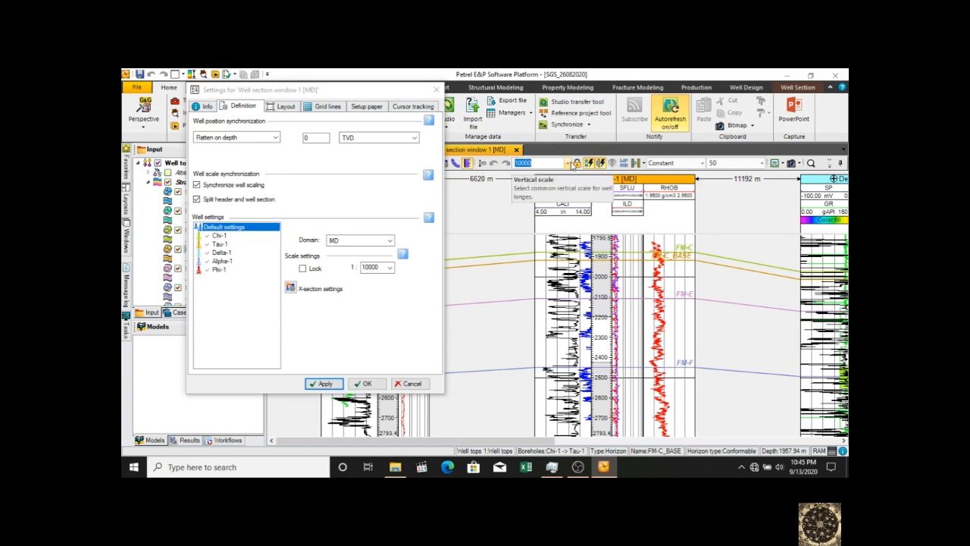
click(567, 163)
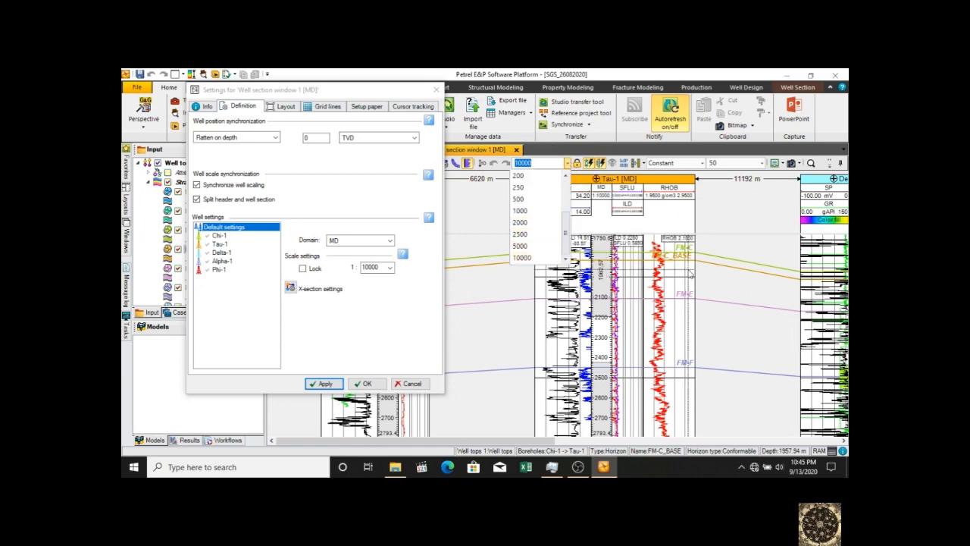
click(601, 329)
drag(601, 313, 603, 290)
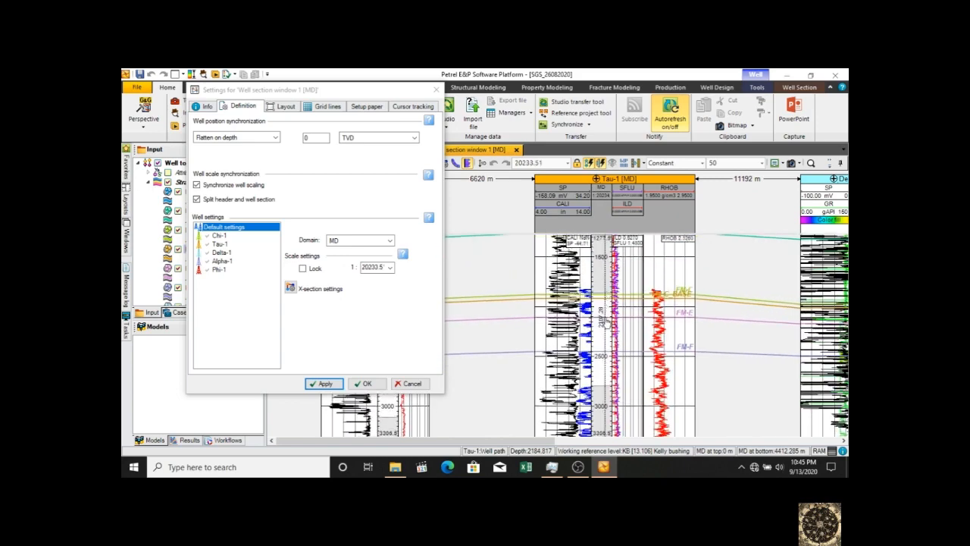
scroll(604, 303, down, 3)
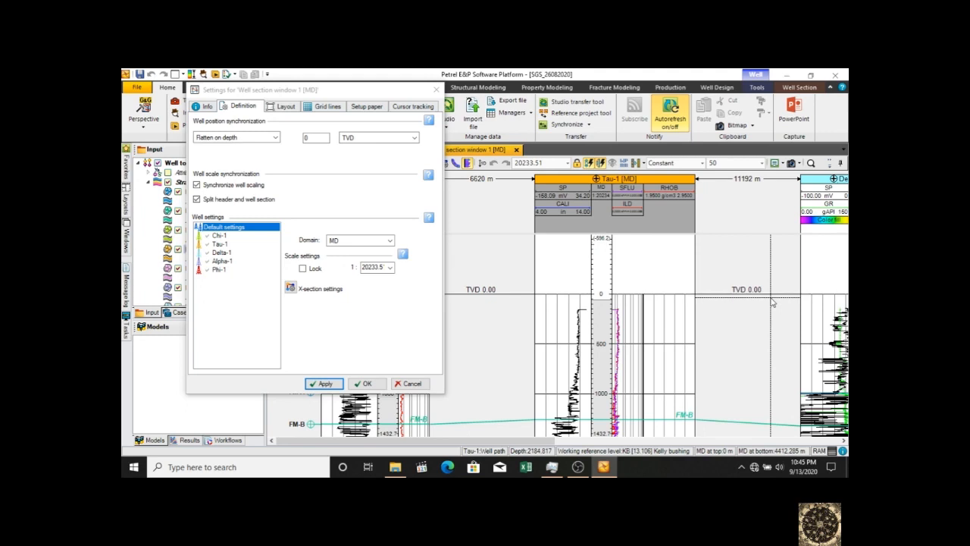
Set the TVD flattening depth to 1000 and apply it to the well section
double_click(306, 138)
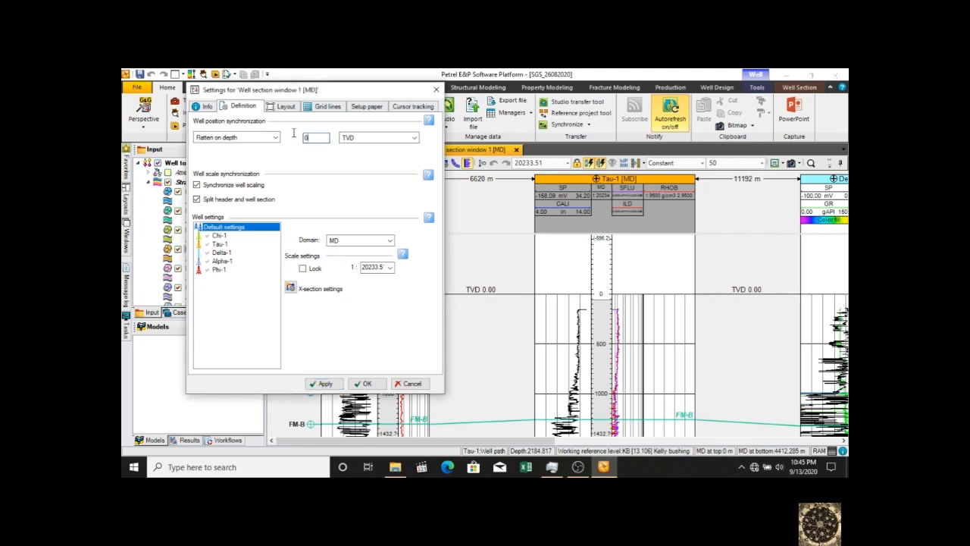
text(1000)
click(314, 383)
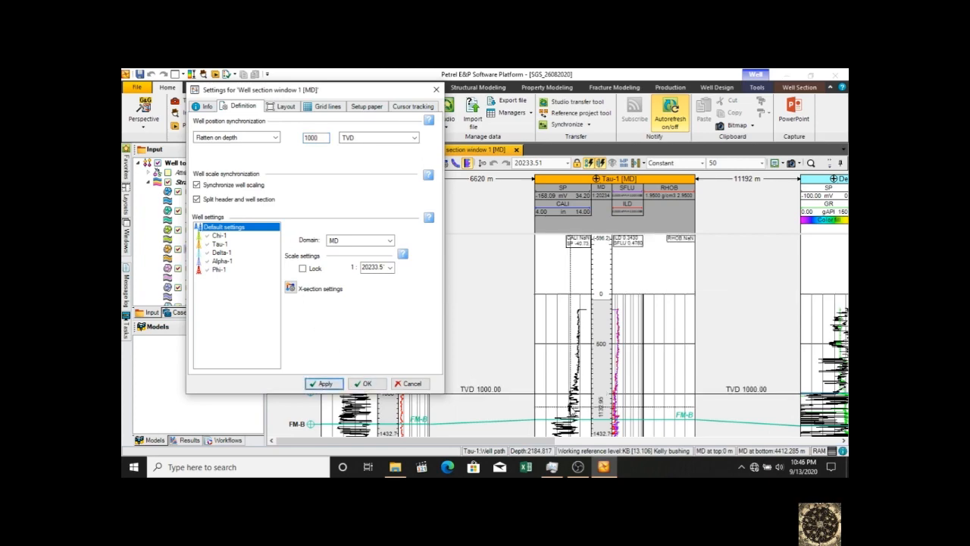
scroll(669, 353, down, 4)
scroll(669, 353, up, 1)
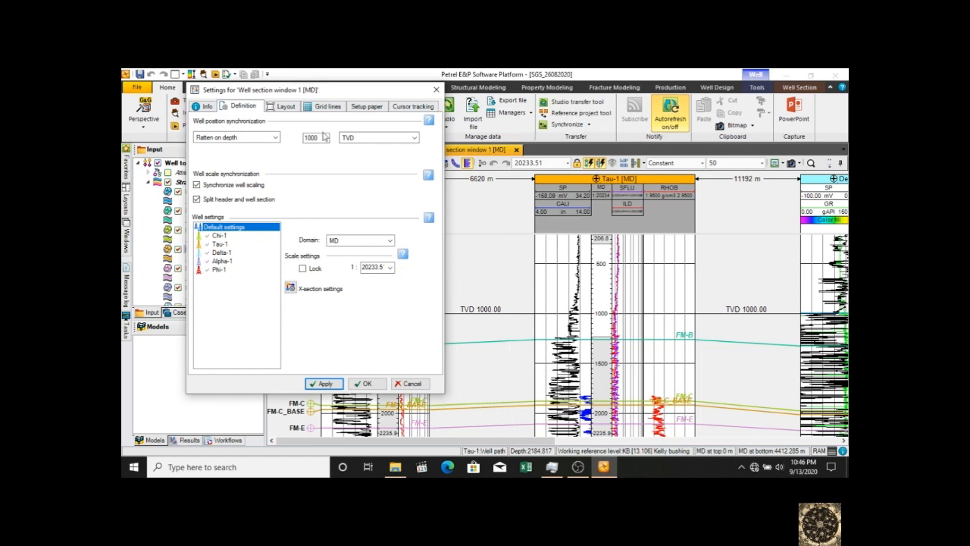
Review the well section's layout, grid line, paper setup and cursor tracking settings, and close the settings with OK
click(286, 108)
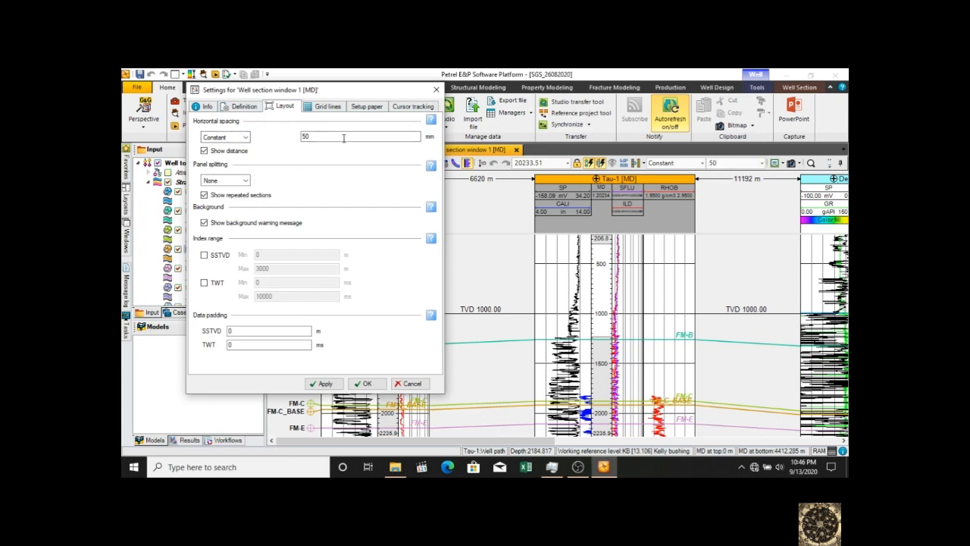
click(330, 107)
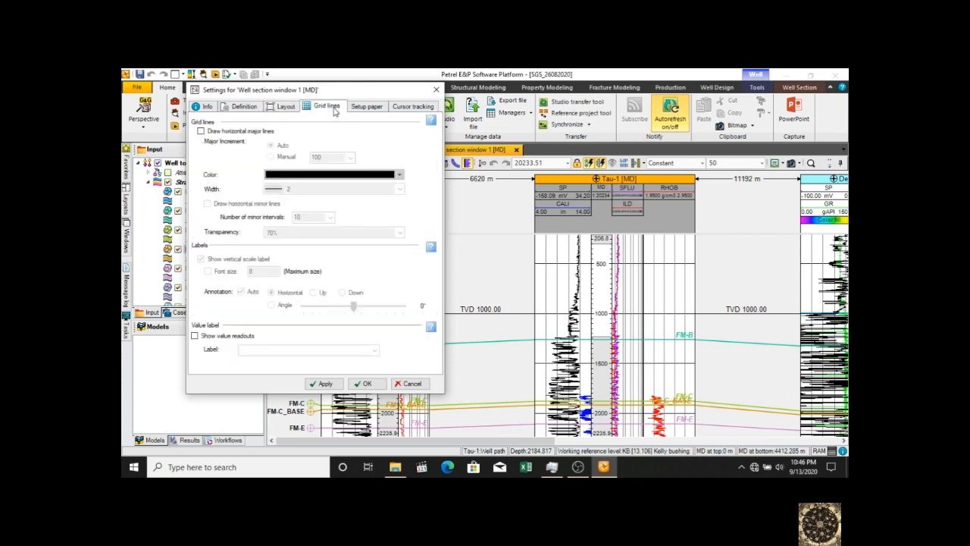
click(376, 112)
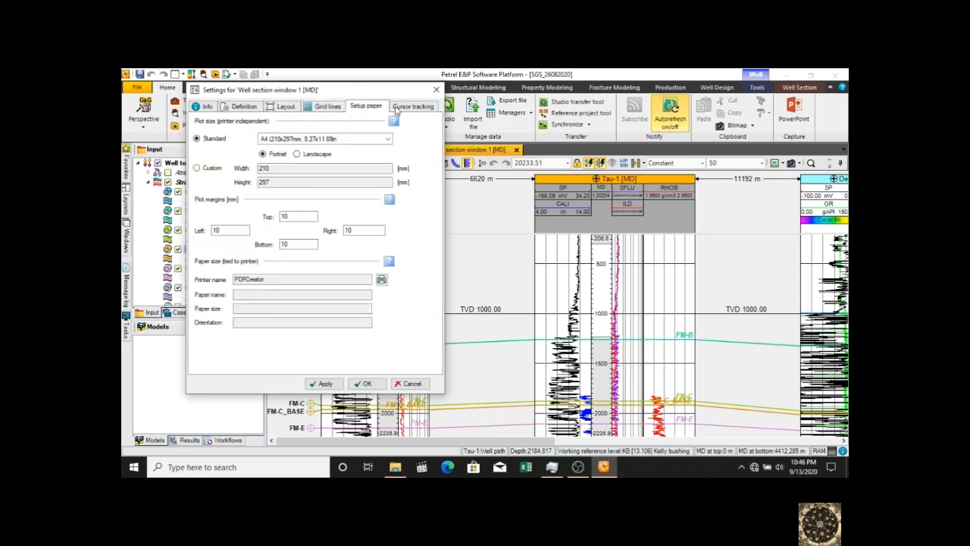
click(404, 110)
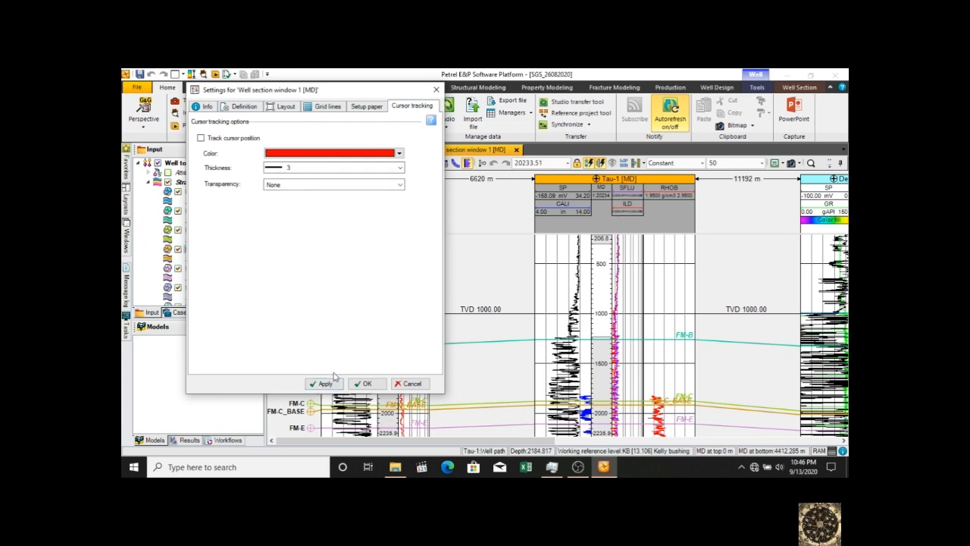
click(366, 384)
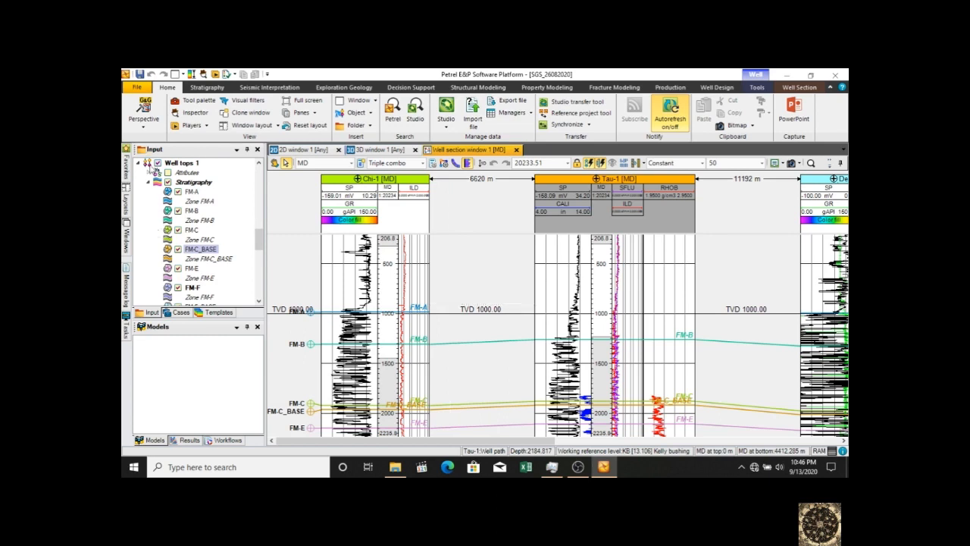
Hide the FM-B, FM-C and FM-C_BASE well tops of the Well tops 1 stratigraphy in the well section
click(139, 163)
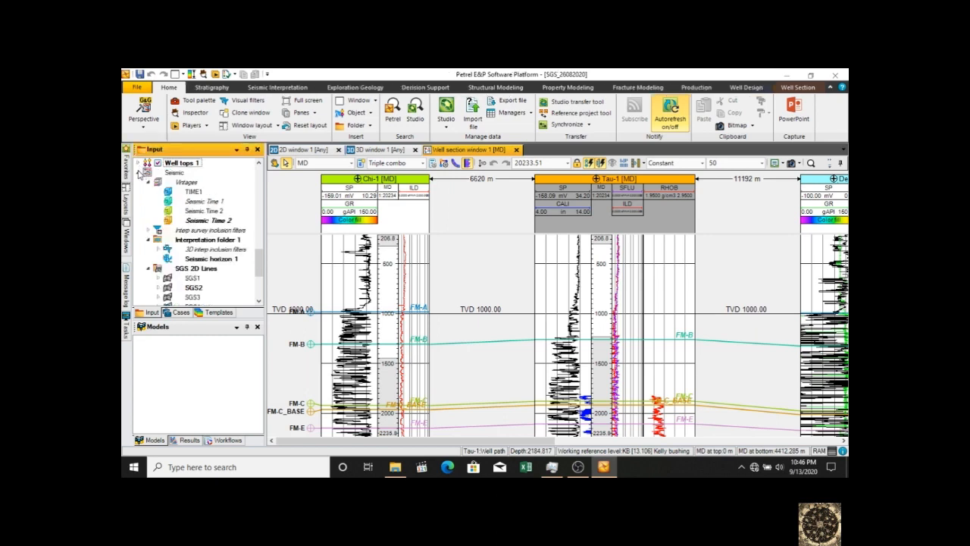
scroll(141, 174, up, 2)
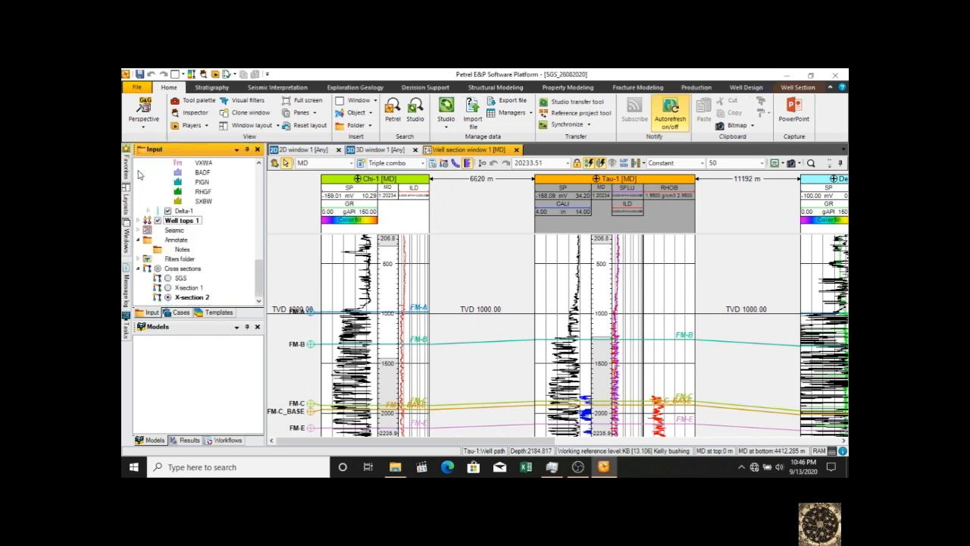
click(139, 219)
scroll(207, 260, down, 2)
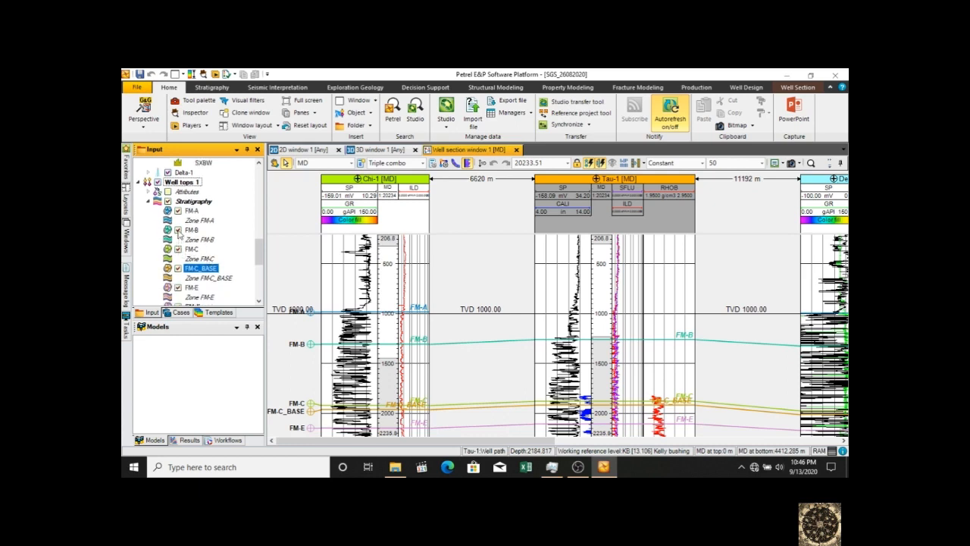
click(178, 230)
click(178, 248)
click(388, 300)
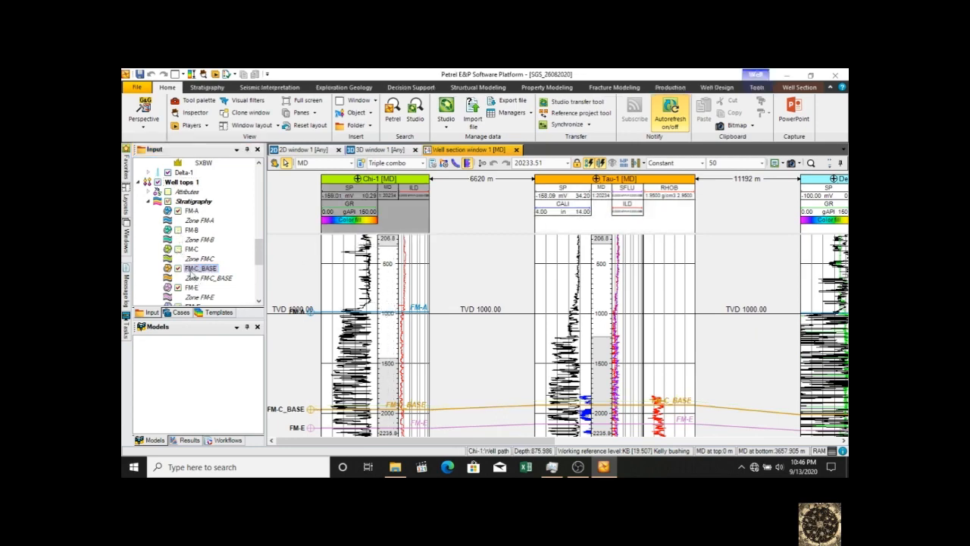
click(177, 267)
scroll(407, 310, down, 5)
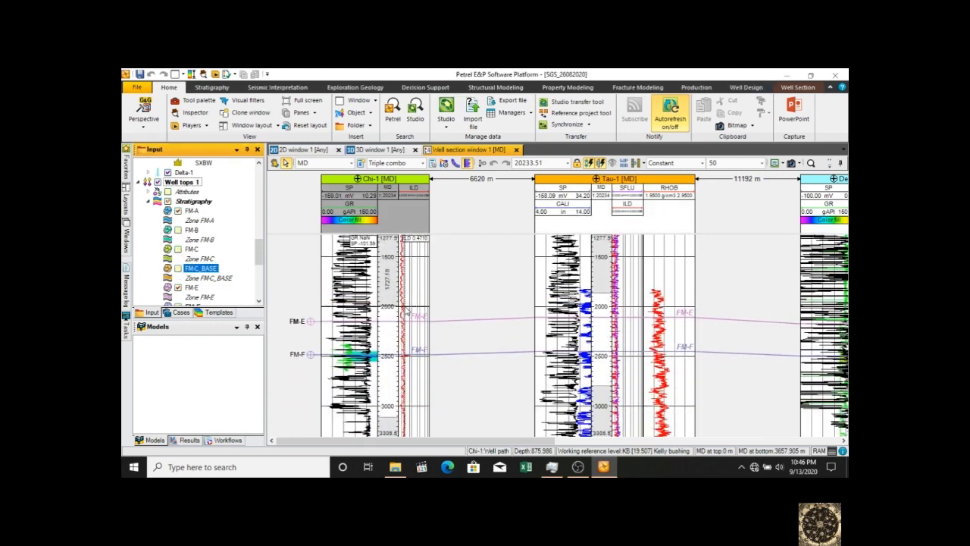
scroll(407, 311, up, 3)
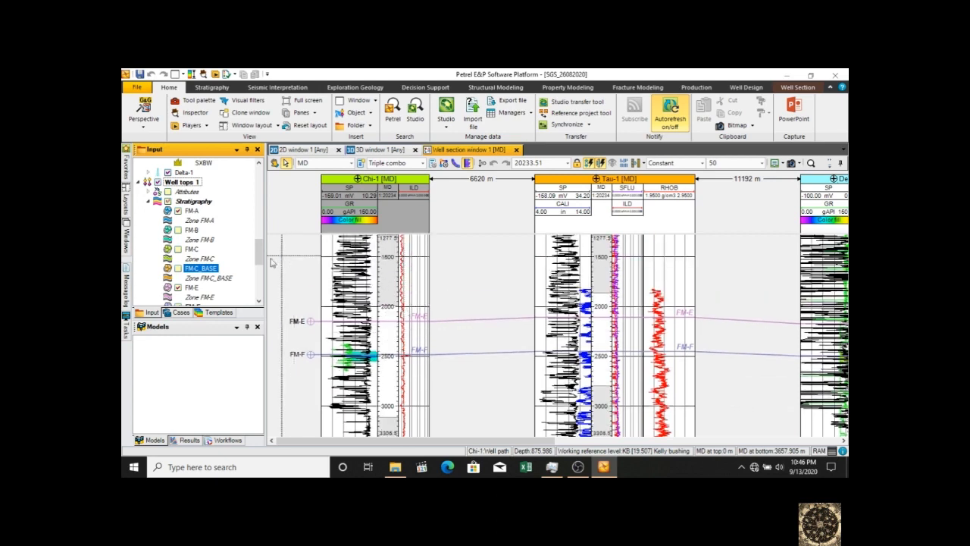
Display the FM-C_BASE, FM-C and FM-B well tops again and inspect them along the well section
click(178, 268)
click(178, 248)
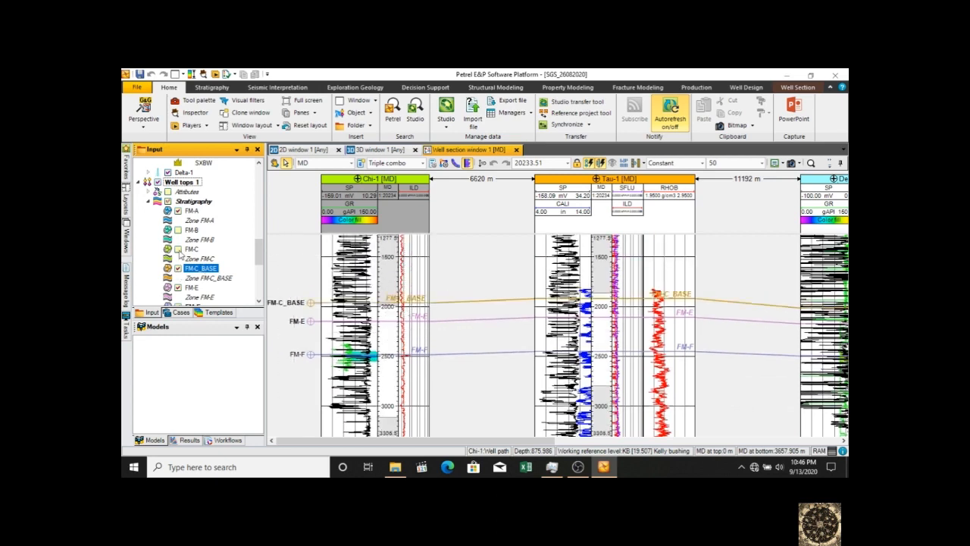
click(177, 230)
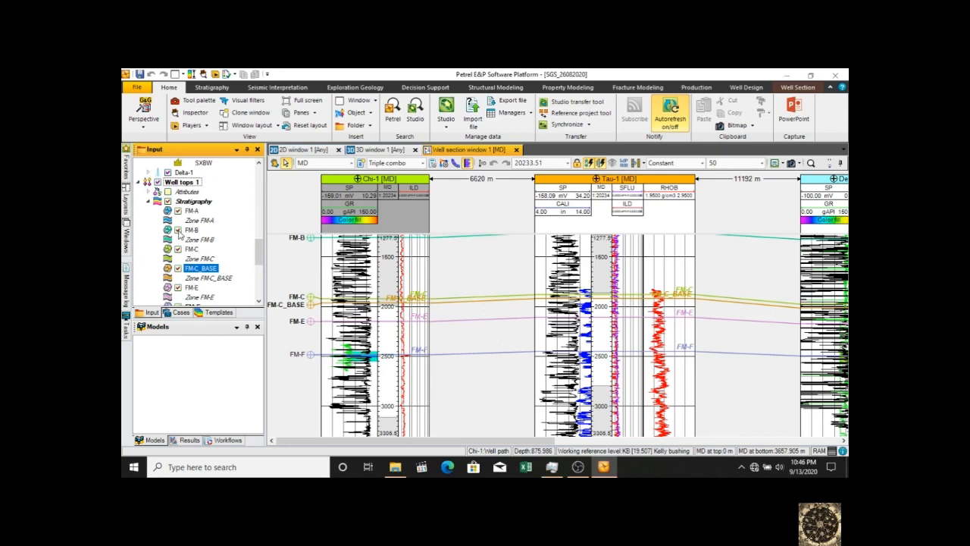
scroll(540, 333, down, 6)
scroll(540, 333, up, 6)
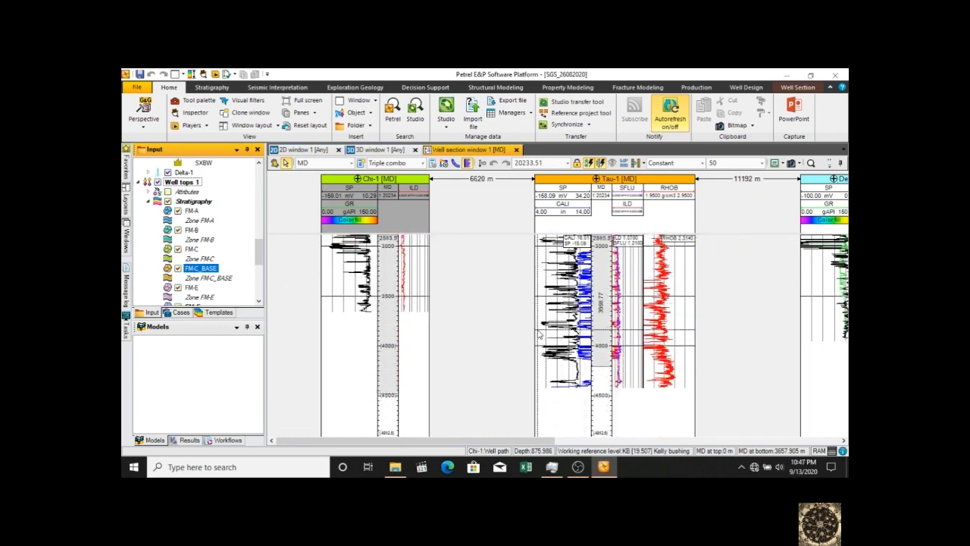
scroll(540, 333, up, 1)
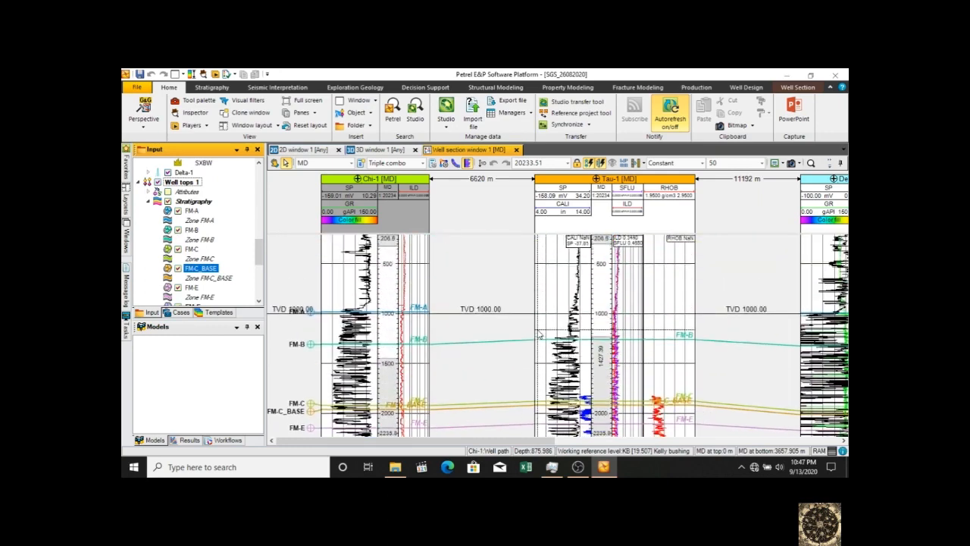
drag(535, 445, 697, 439)
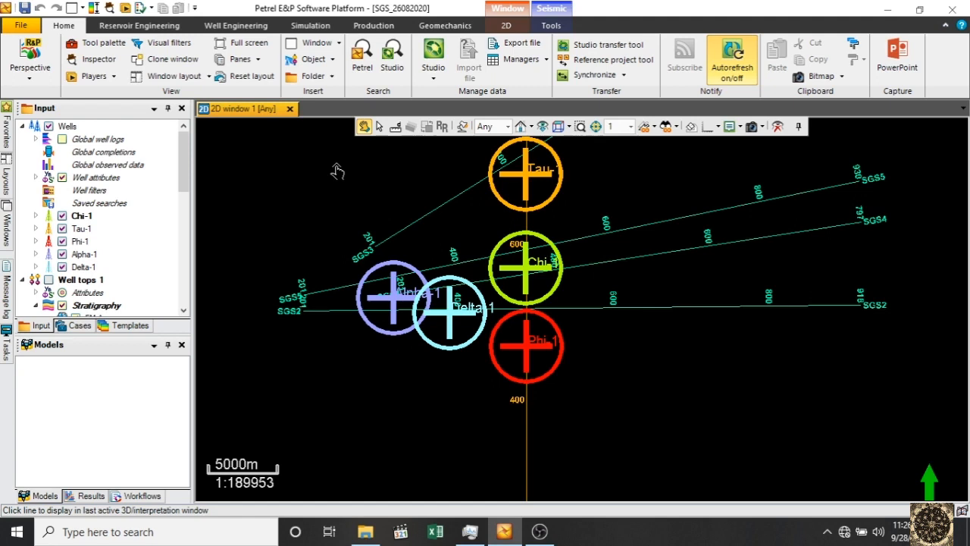
Open the tool palette in the 2D window with the Seismic interpretation tool set enabled
click(109, 47)
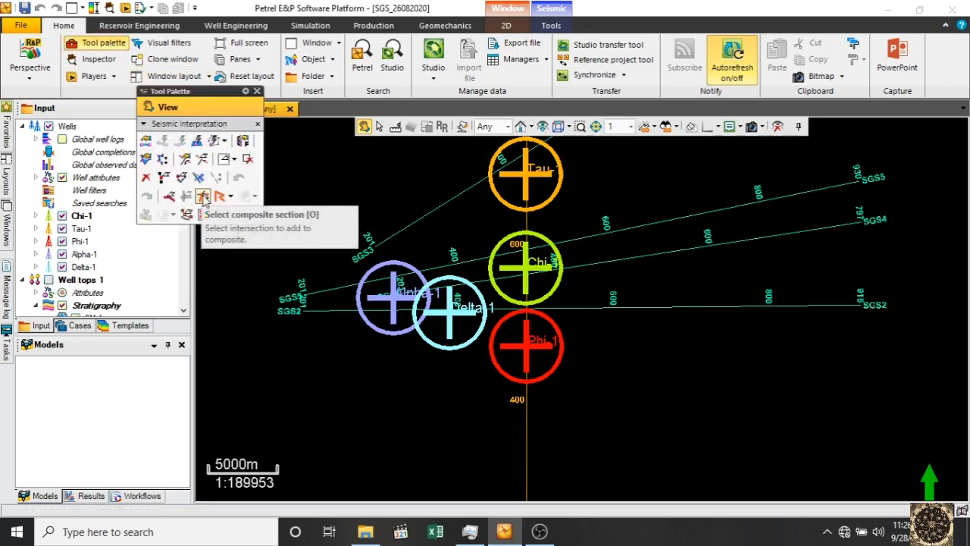
click(144, 91)
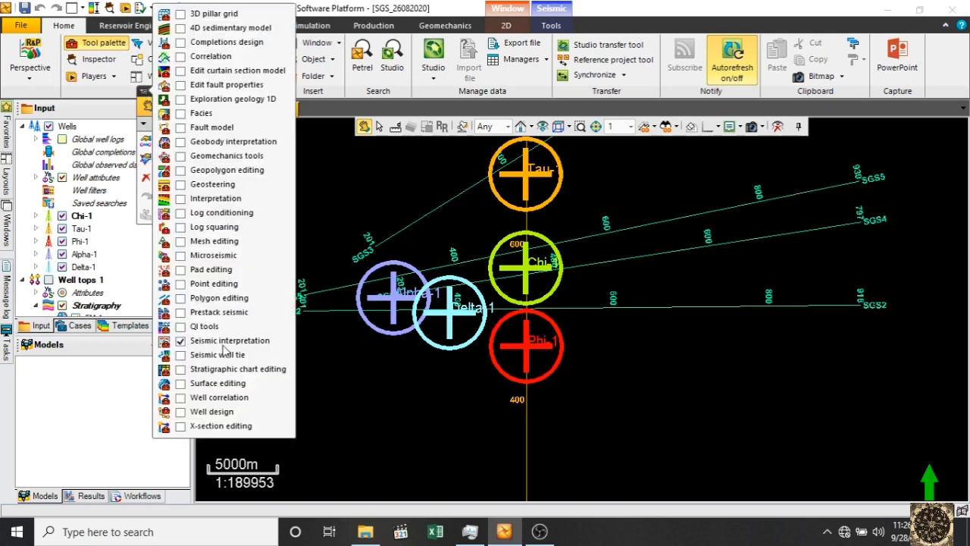
click(180, 341)
click(180, 341)
click(144, 95)
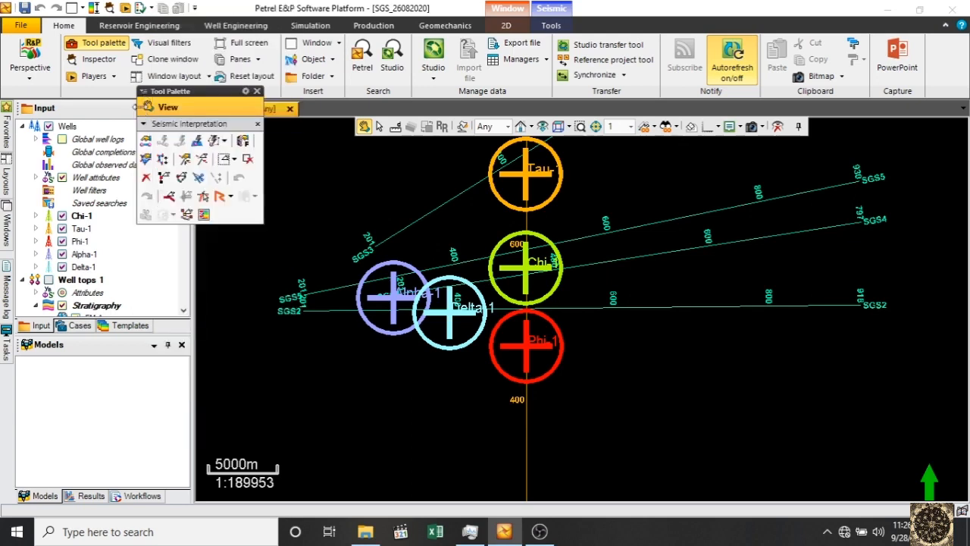
Pick the SGS1 - VERSION 2 seismic line on the base map with the Basemap select tool
click(170, 200)
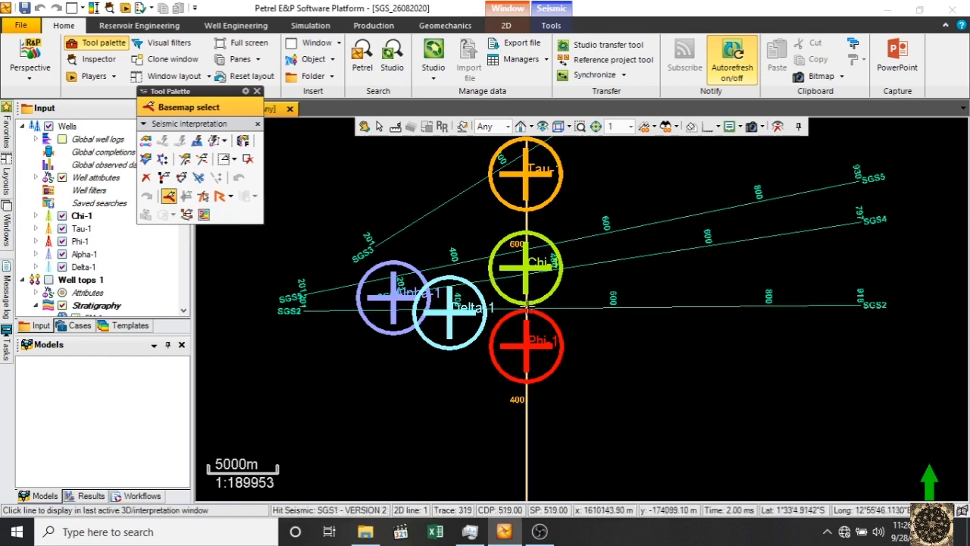
click(527, 427)
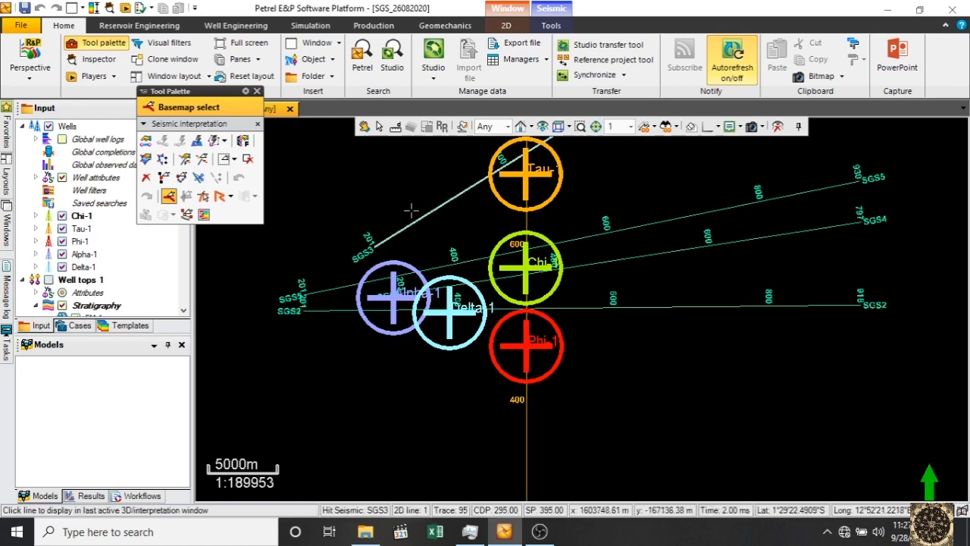
Create an interpretation window, display the SGS1 - VERSION 2 seismic line in it from the base map, and fit the whole section in view
click(332, 45)
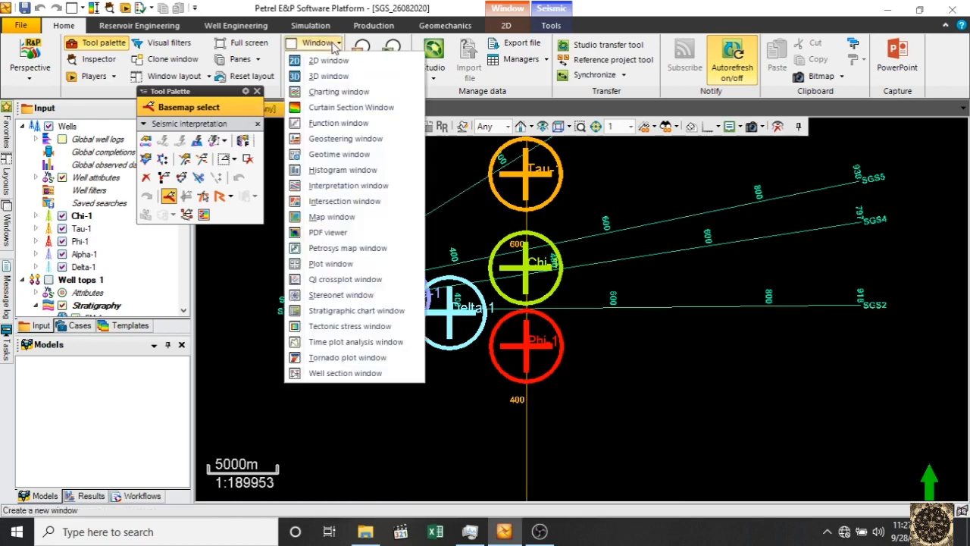
click(348, 186)
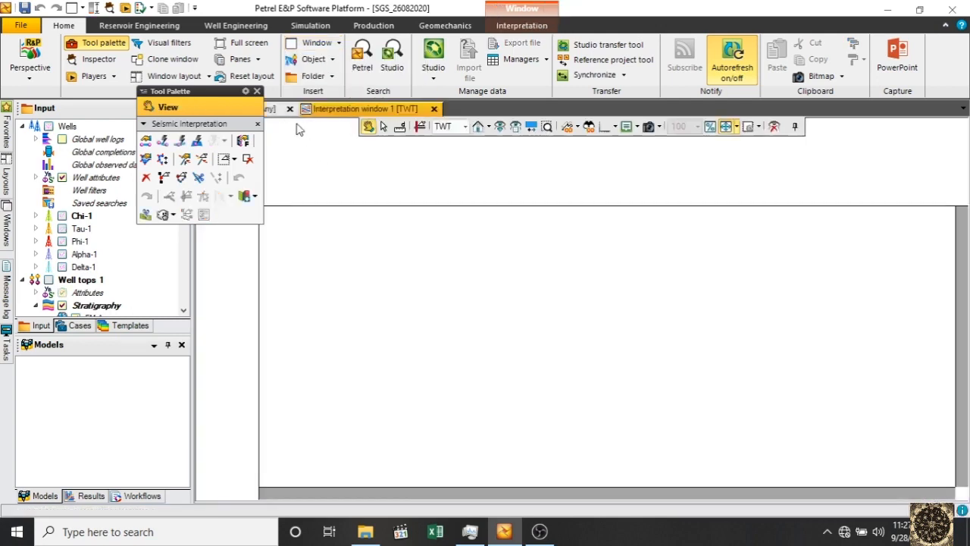
click(275, 108)
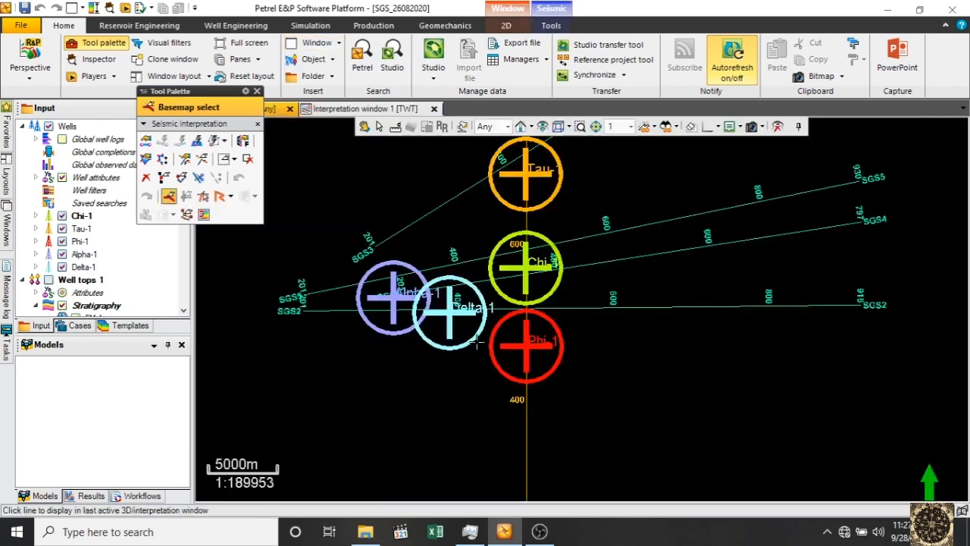
click(526, 410)
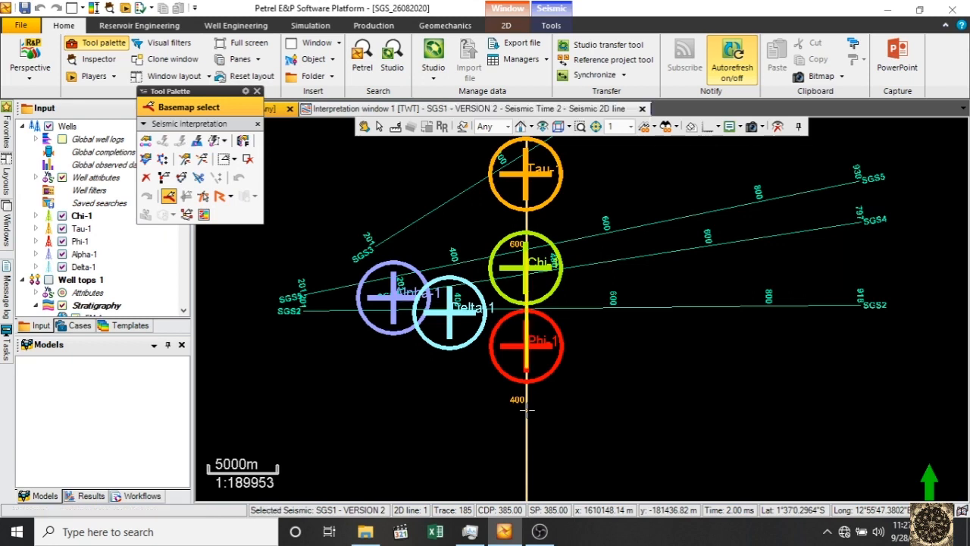
click(430, 113)
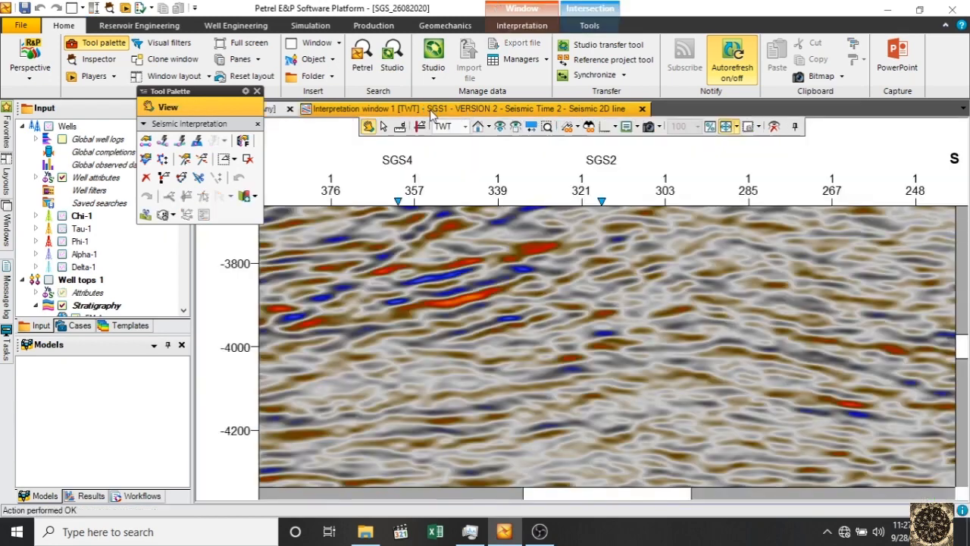
click(500, 134)
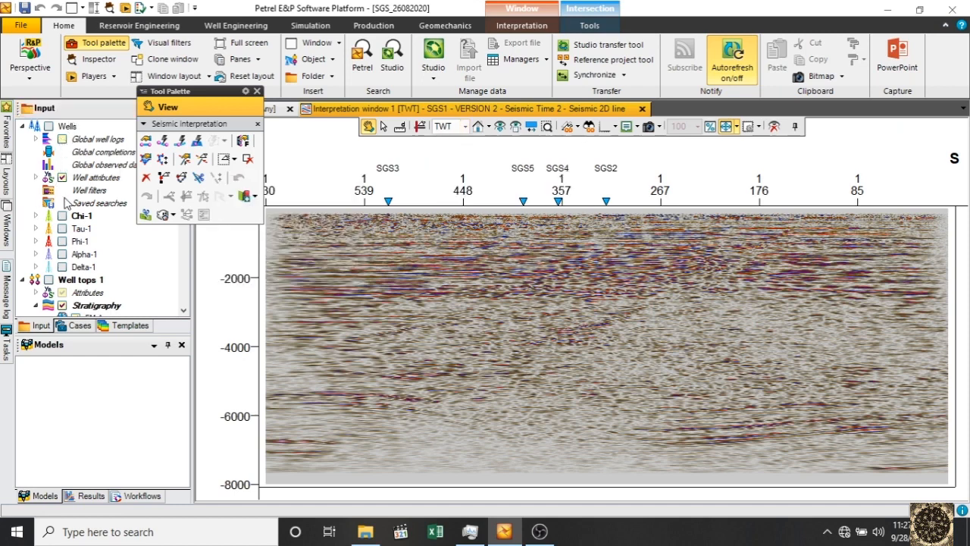
Display all wells on the SGS1 section and compare the TVD and Any domains, ending in TWT
click(49, 126)
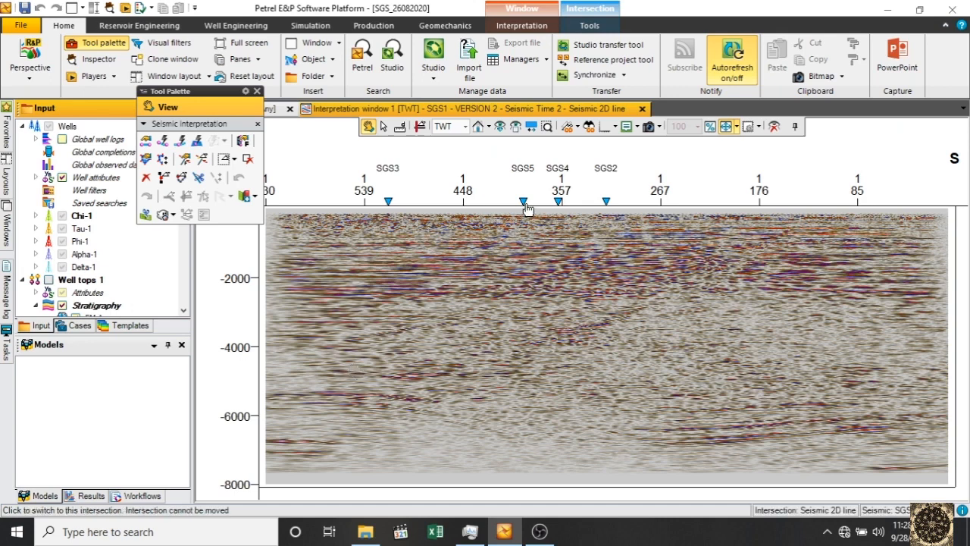
click(450, 128)
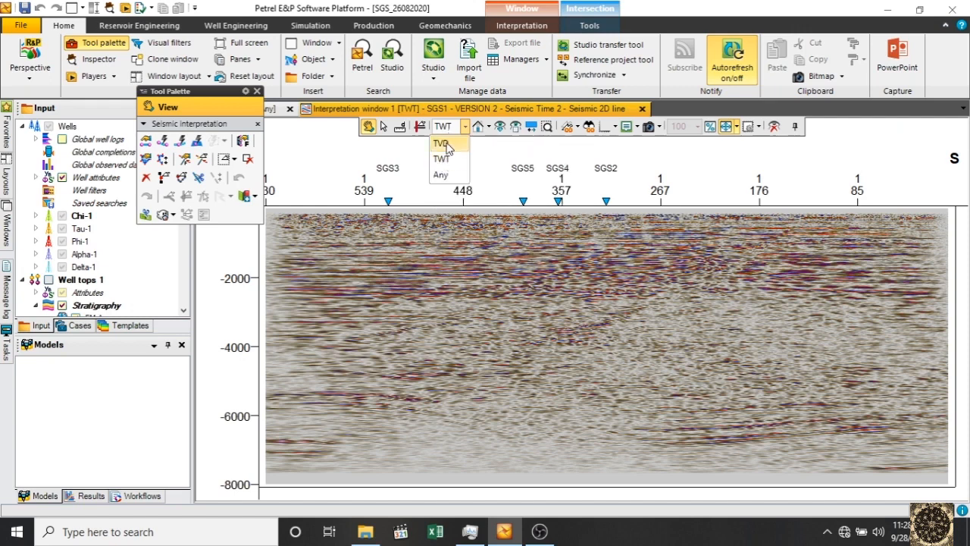
click(441, 144)
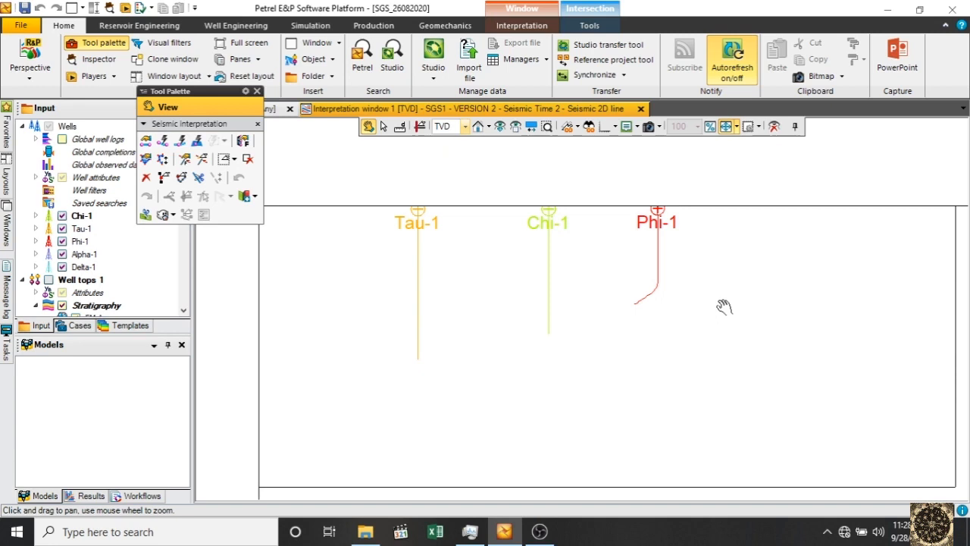
click(447, 127)
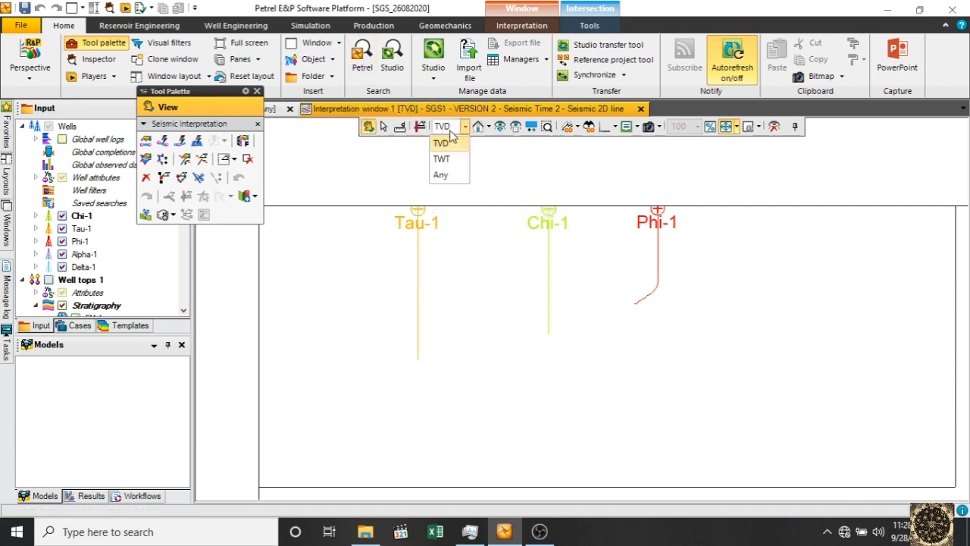
click(441, 176)
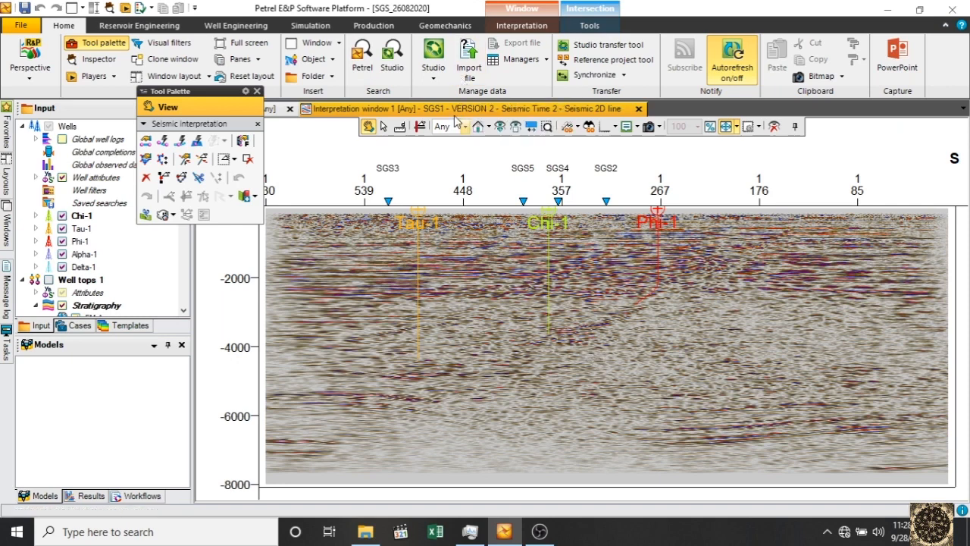
click(455, 127)
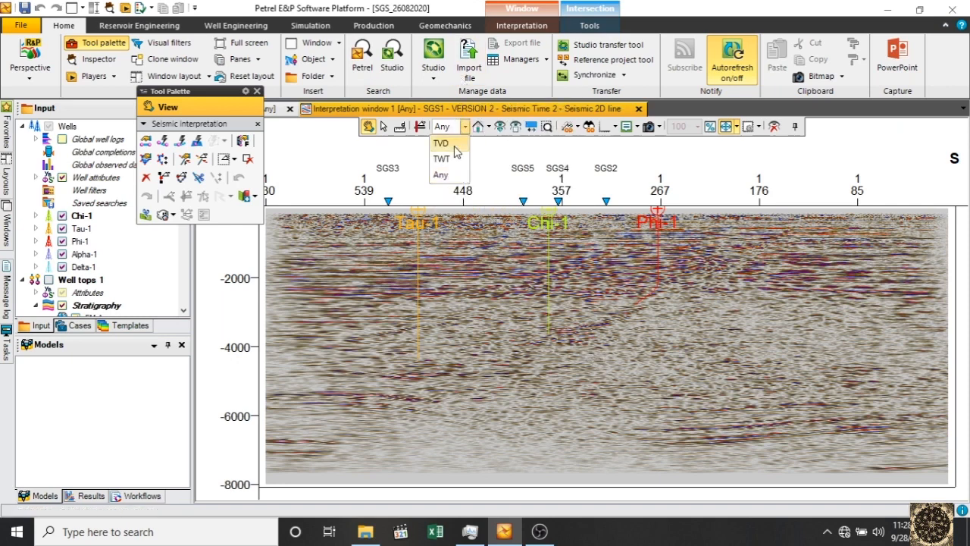
click(453, 145)
click(455, 126)
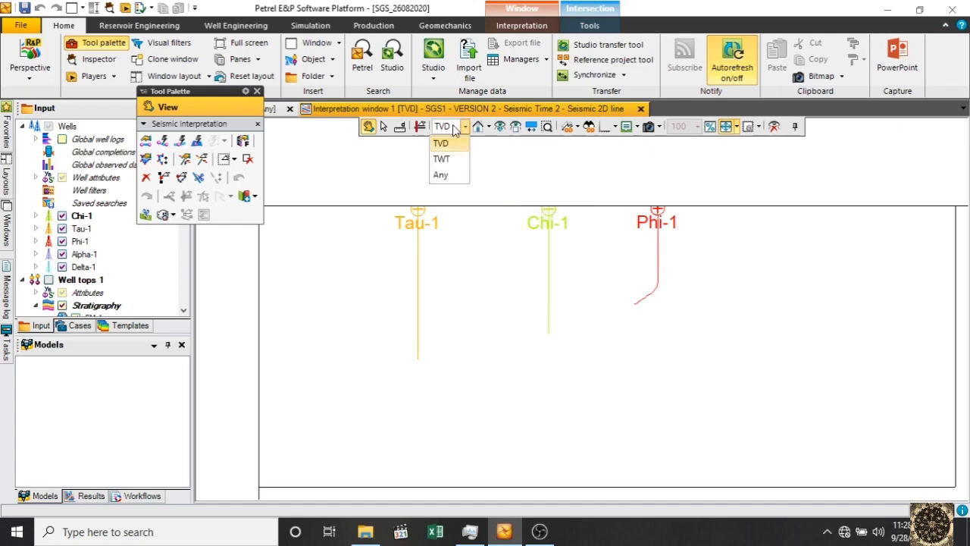
click(447, 160)
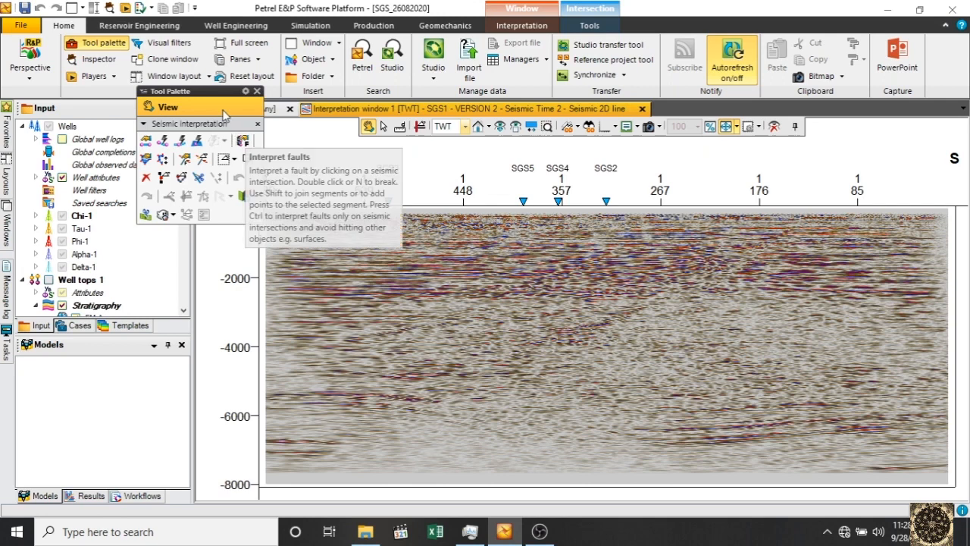
Start a file import on the Phi-1 well and browse to the Checkshots folder under Data for training, SGS Training Data, Wells
drag(213, 93, 429, 185)
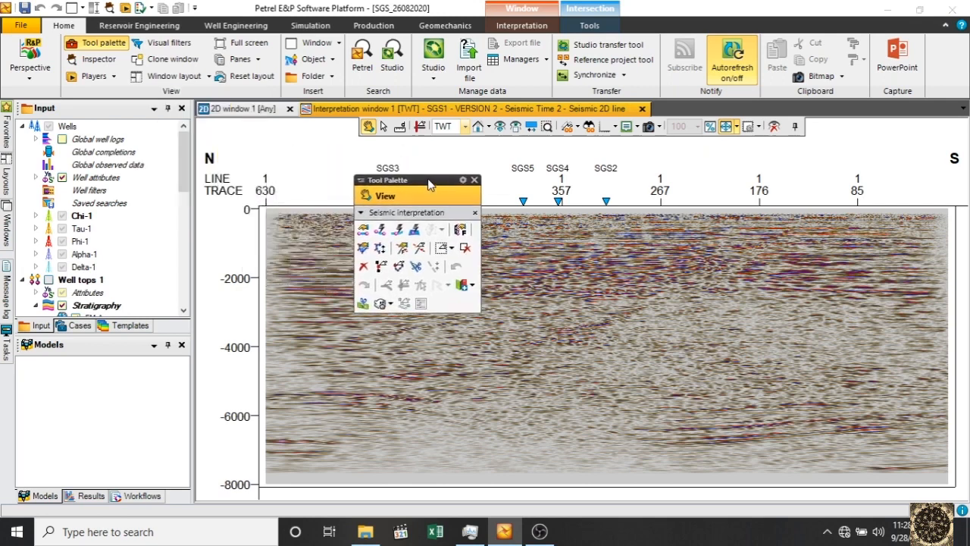
click(79, 243)
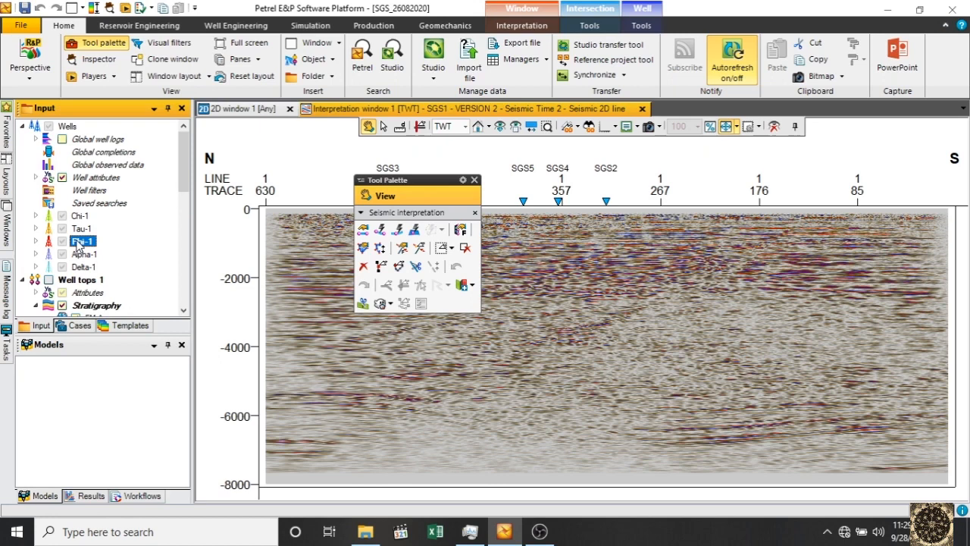
right_click(79, 244)
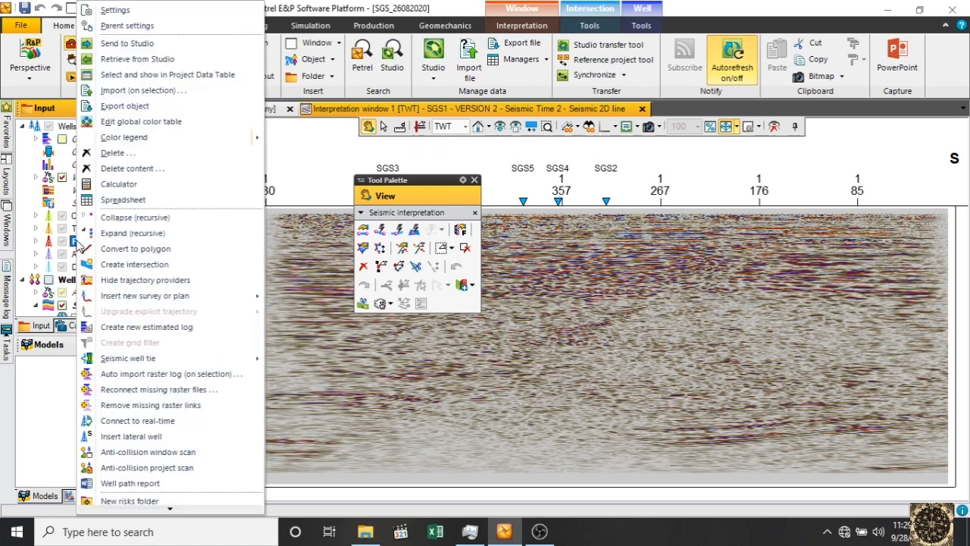
click(144, 90)
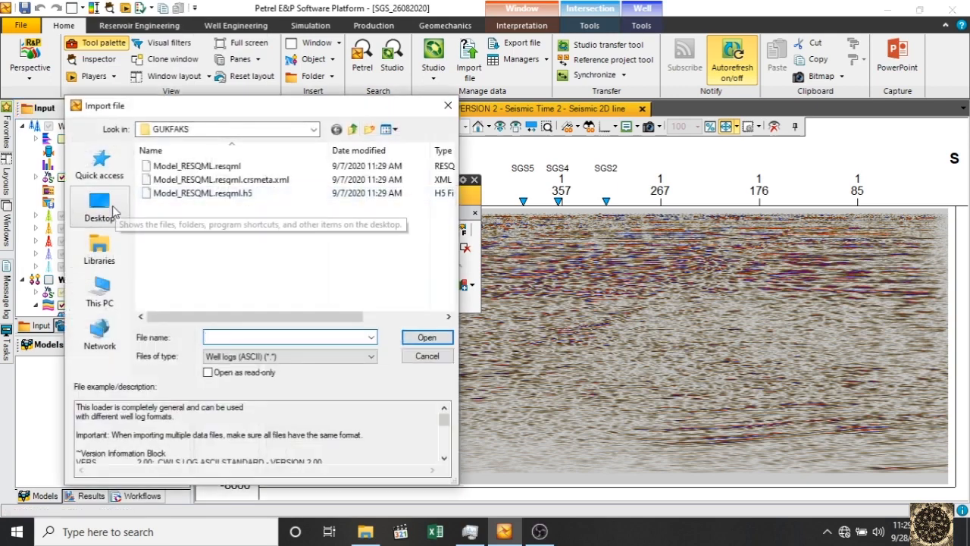
click(106, 213)
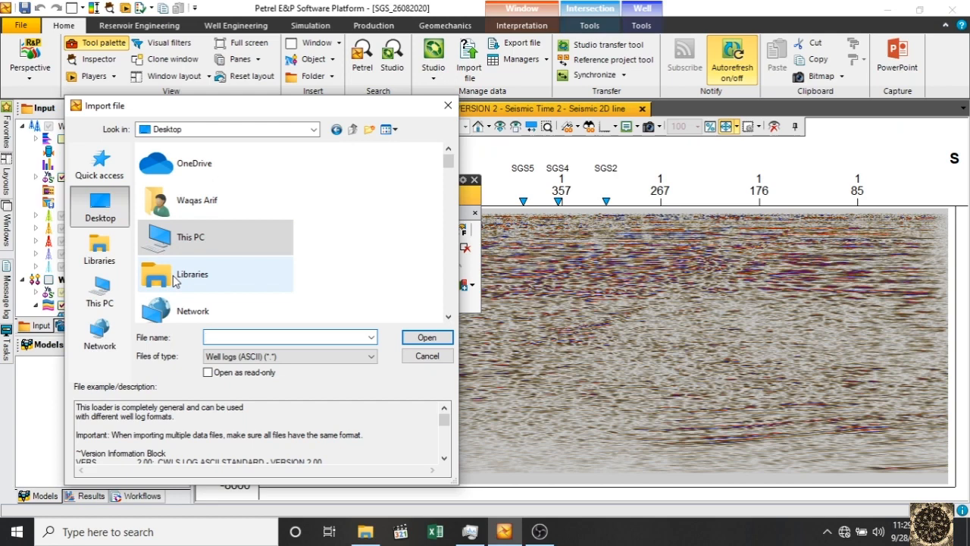
scroll(178, 279, down, 10)
scroll(173, 279, down, 5)
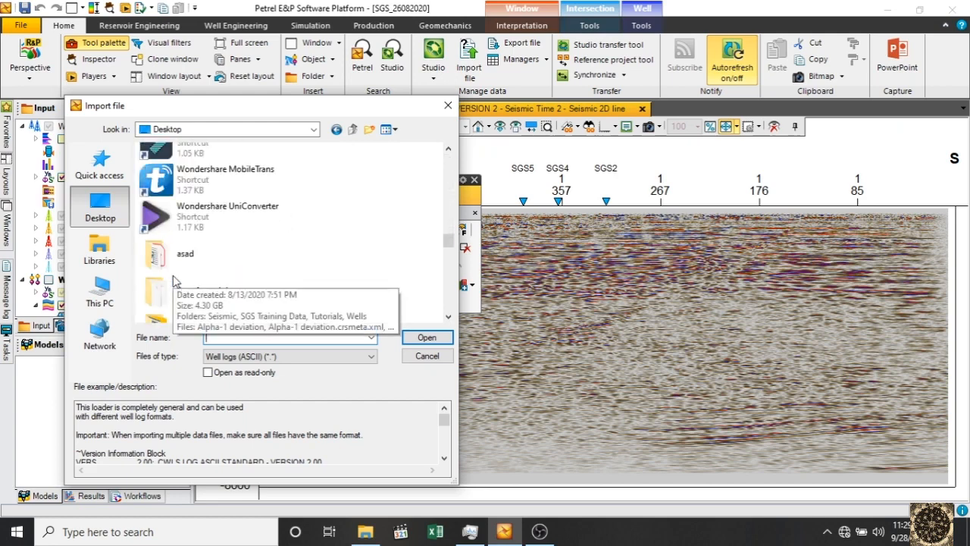
double_click(173, 292)
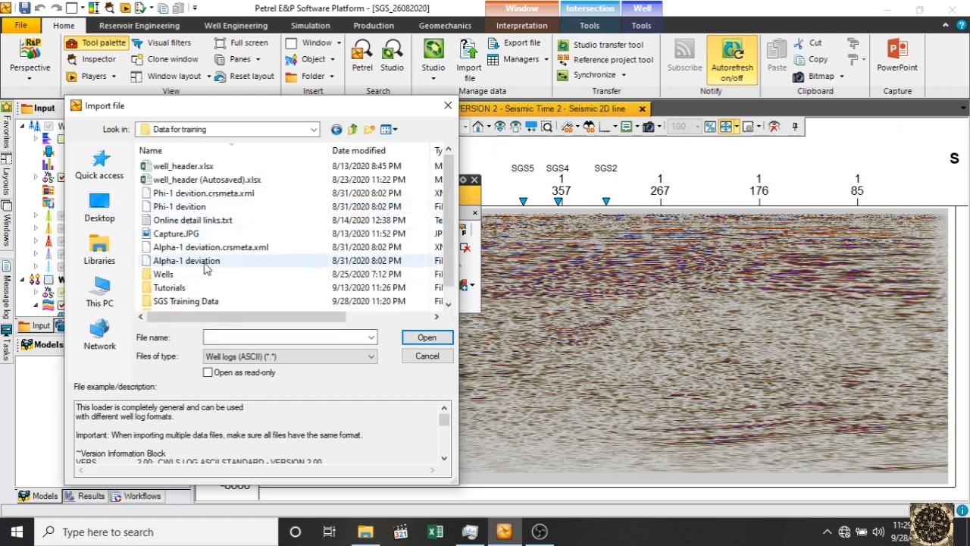
double_click(185, 301)
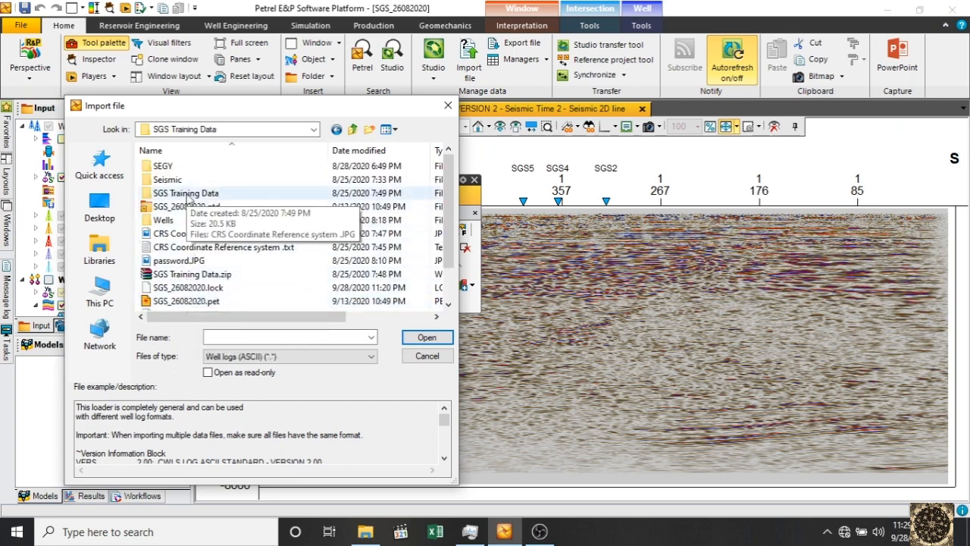
double_click(164, 221)
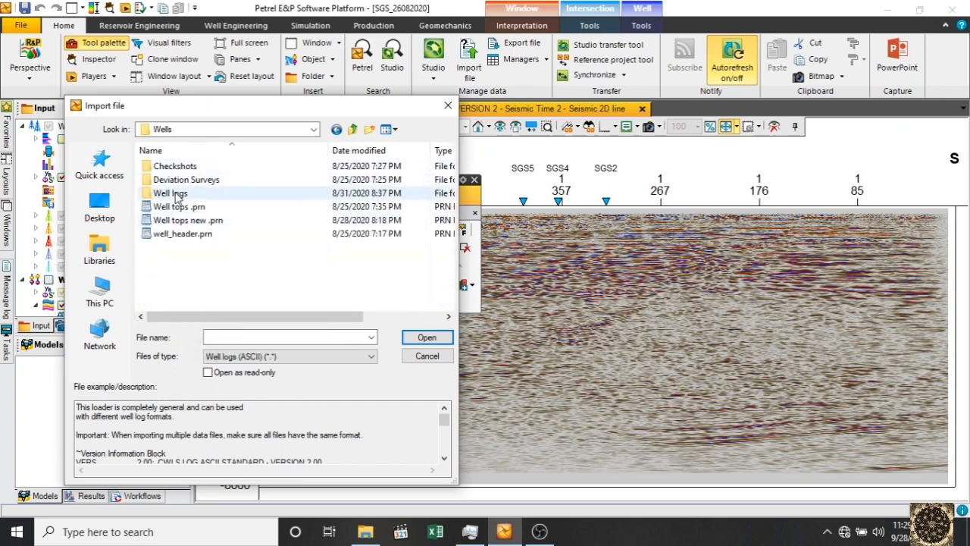
double_click(182, 169)
Open Phi-1.cs for import with the file type Checkshots format (ASCII)
click(173, 185)
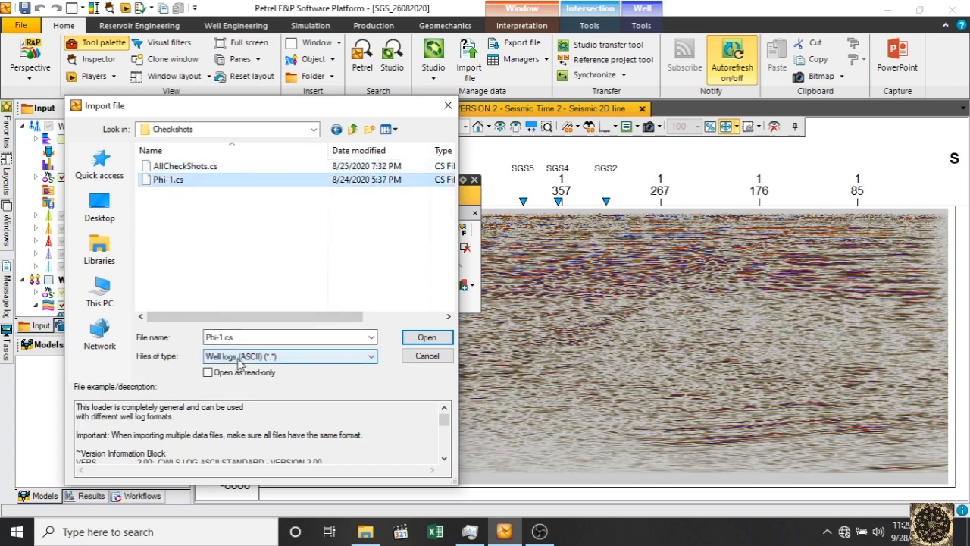
click(238, 359)
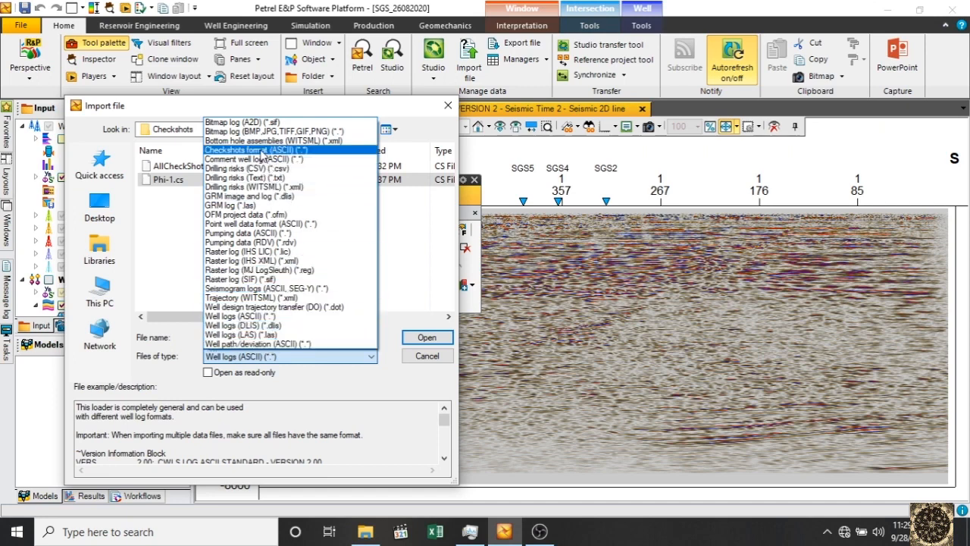
click(261, 150)
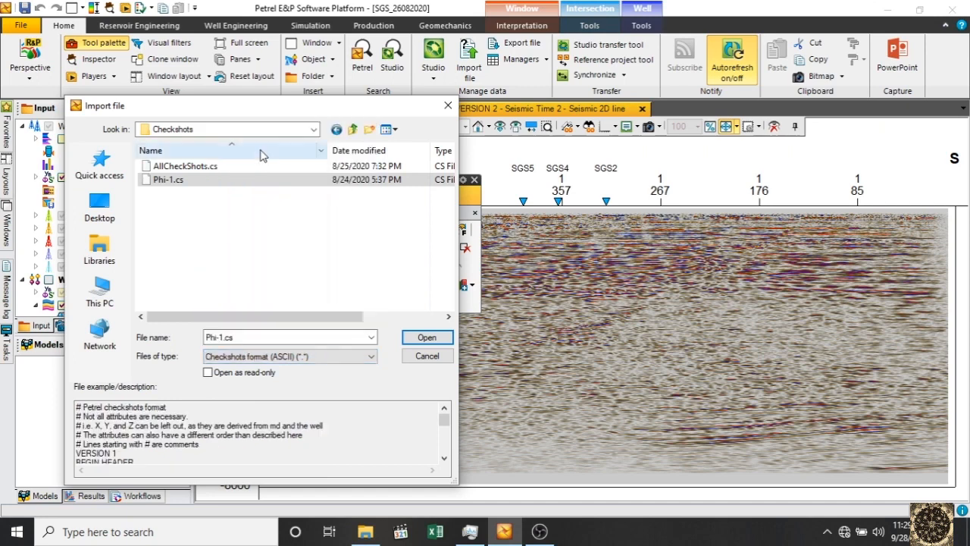
click(415, 339)
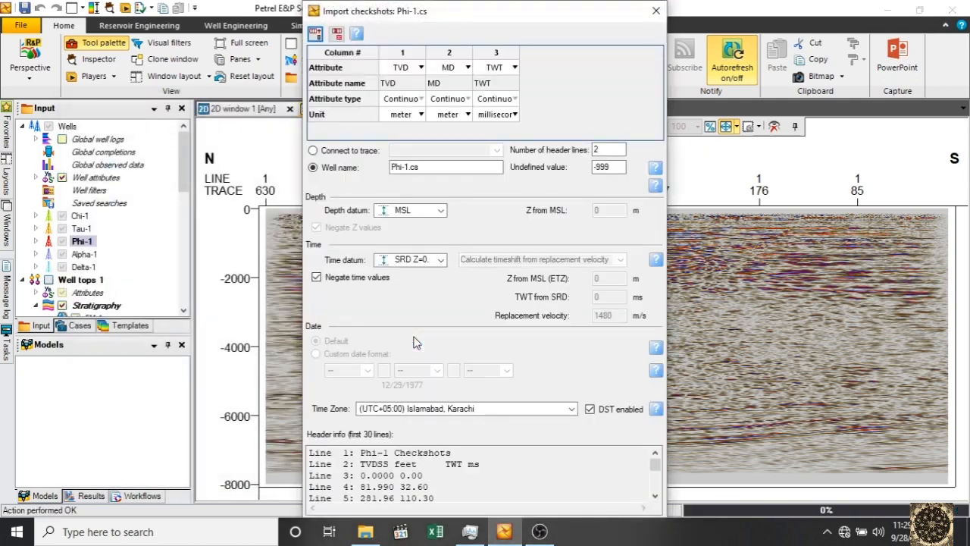
Connect the imported checkshots to the Phi-1 well trace instead of a typed well name
mouse_move(527, 4)
mouse_down()
mouse_move(526, 35)
mouse_move(517, 2)
mouse_up()
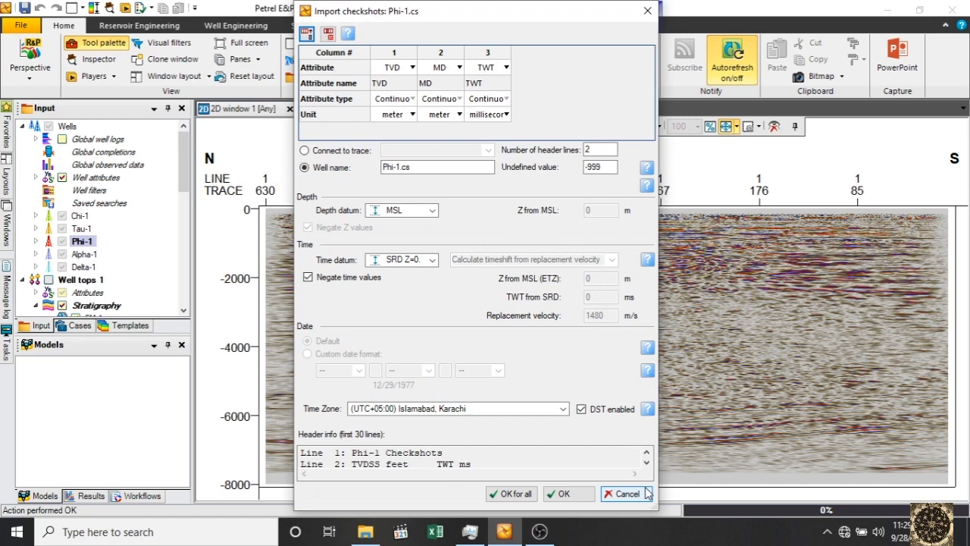
drag(599, 511, 599, 517)
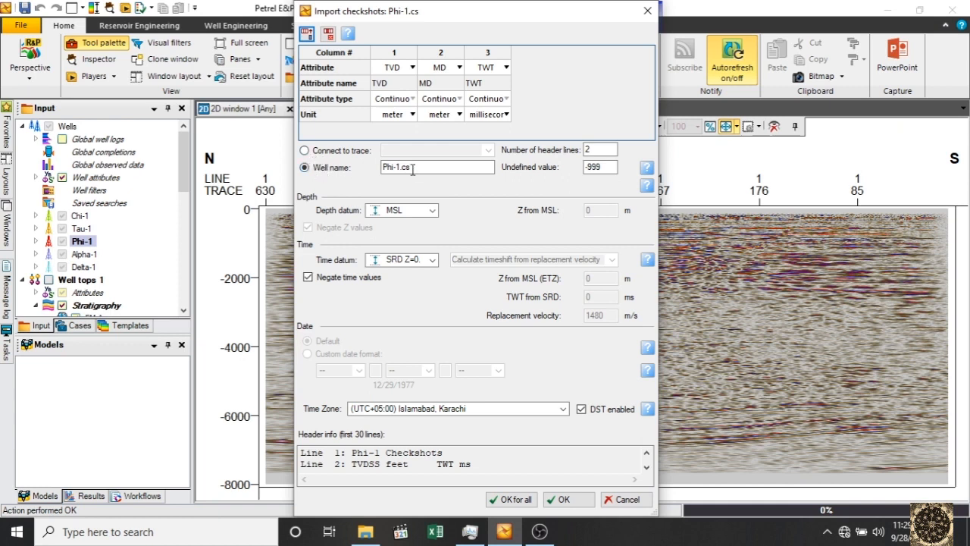
click(320, 151)
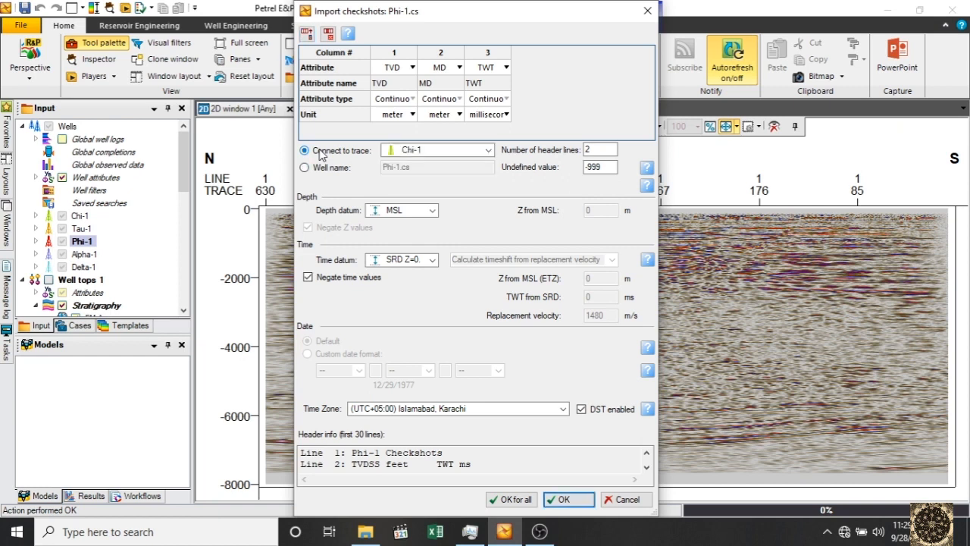
click(490, 151)
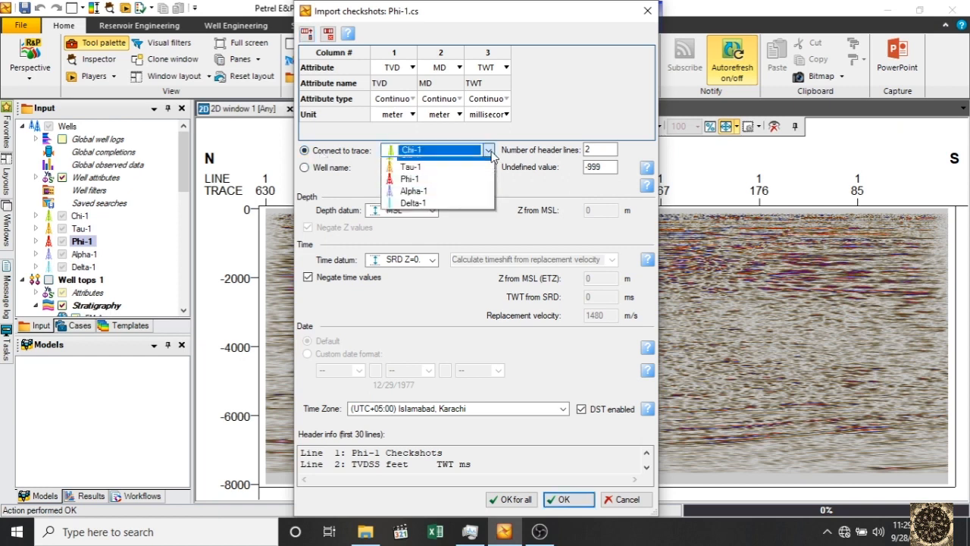
click(454, 188)
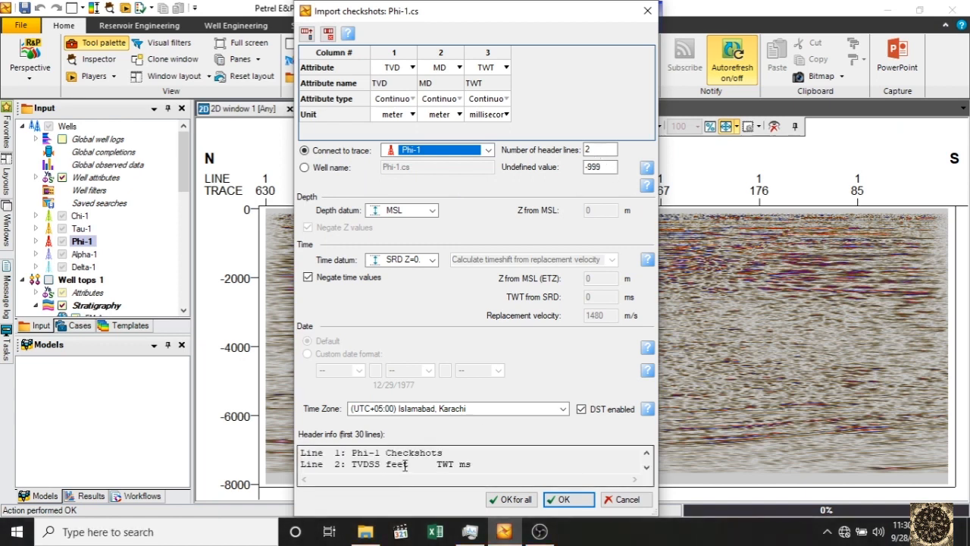
Examine the header lines of the Phi-1 checkshot file to identify its data columns and units
click(646, 467)
click(647, 467)
click(646, 466)
click(647, 466)
click(646, 467)
click(647, 467)
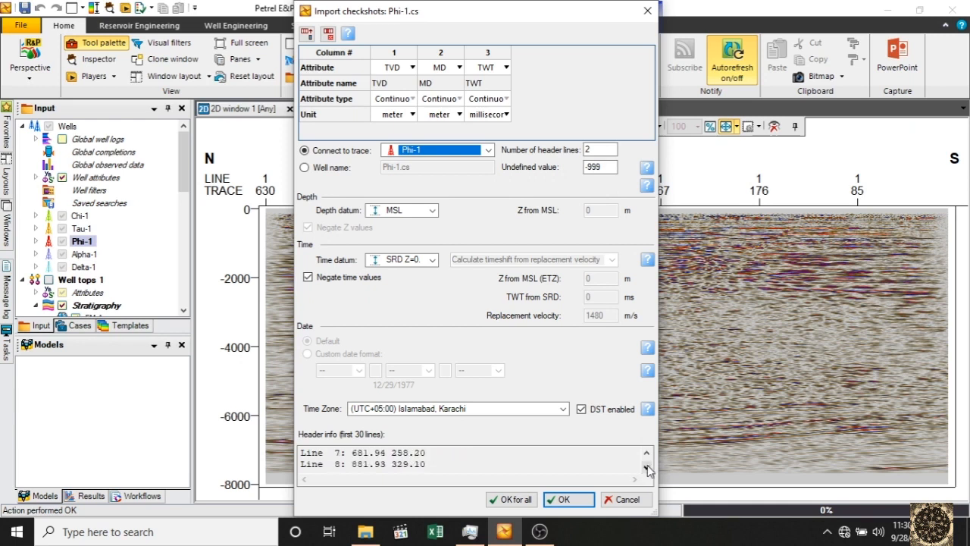
click(647, 453)
click(647, 453)
click(647, 453)
click(646, 453)
click(646, 453)
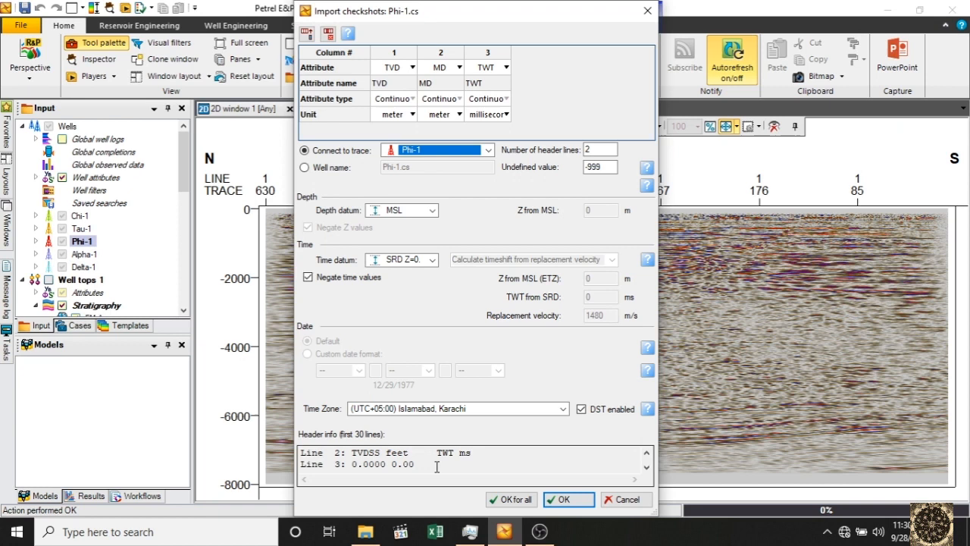
Remove the MD attribute column from the Phi-1 checkshot import table, keeping TVD and TWT
click(445, 52)
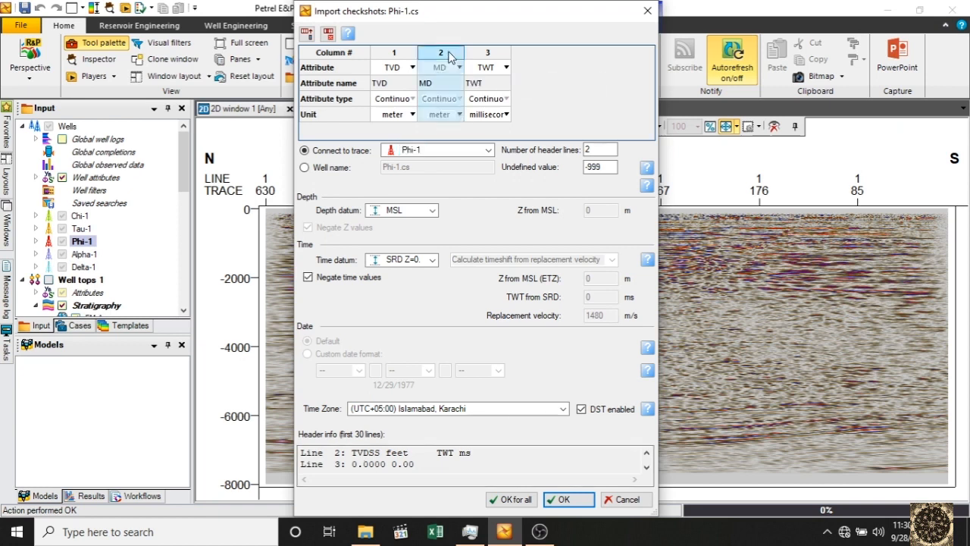
click(330, 41)
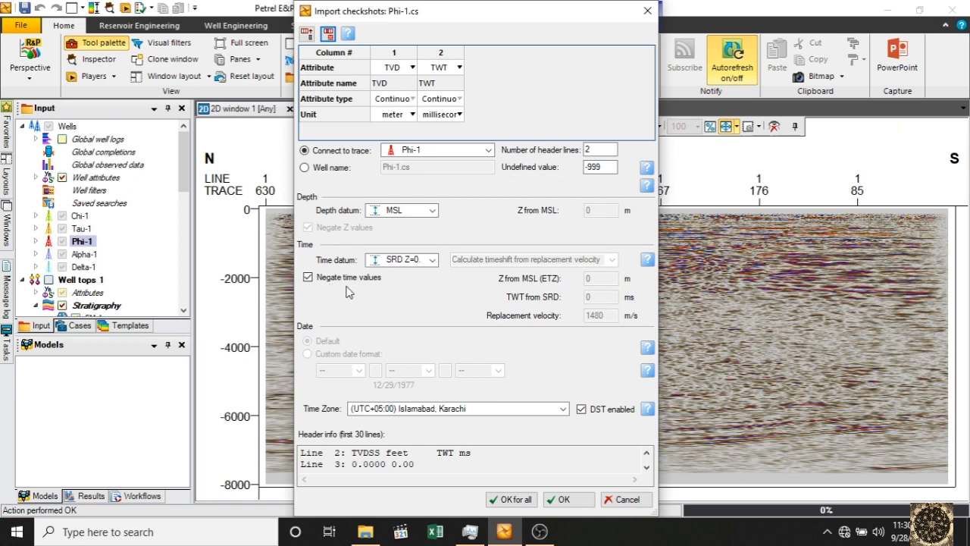
Examine the depth and two-way time values in the data lines of the Phi-1 checkshot file
click(646, 466)
click(646, 467)
click(647, 467)
click(646, 466)
click(646, 466)
click(646, 467)
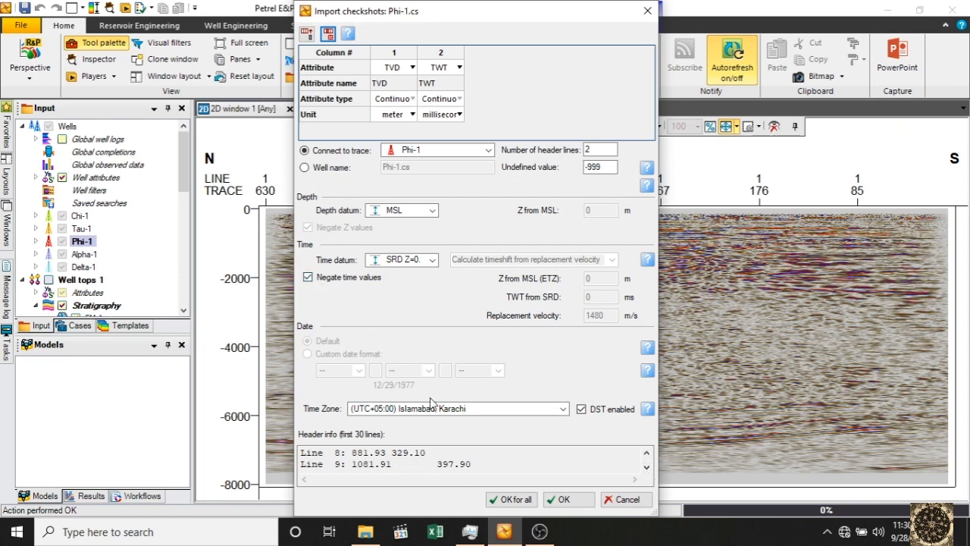
click(646, 453)
click(647, 454)
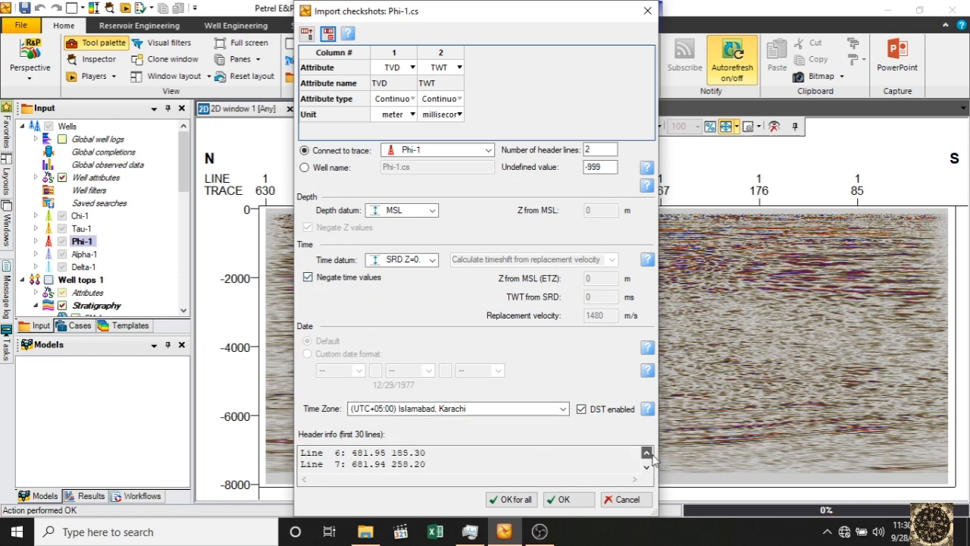
click(647, 467)
click(647, 467)
click(647, 467)
click(646, 466)
click(647, 466)
click(646, 467)
click(646, 467)
click(646, 467)
click(647, 467)
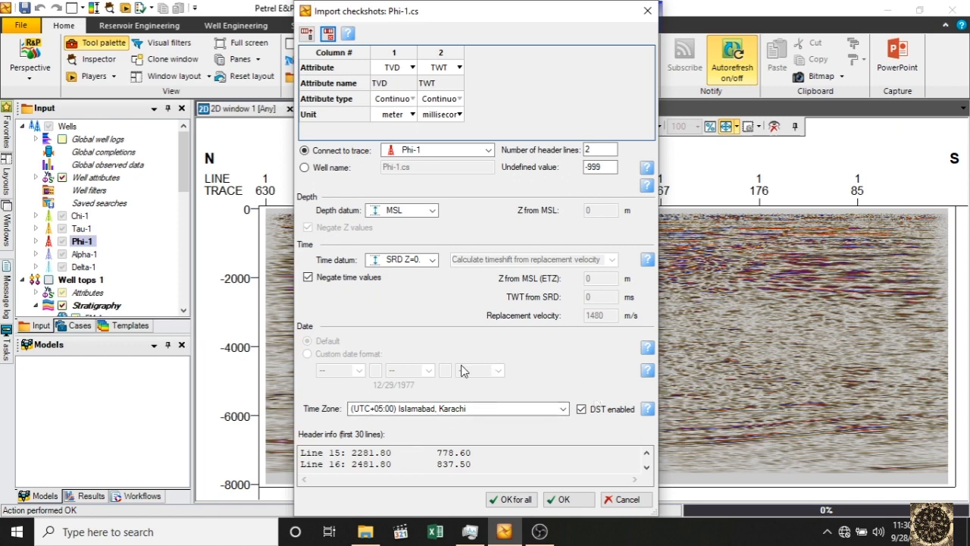
Accept the checkshot import settings and the input data properties for all files to import Phi-1.cs
click(506, 498)
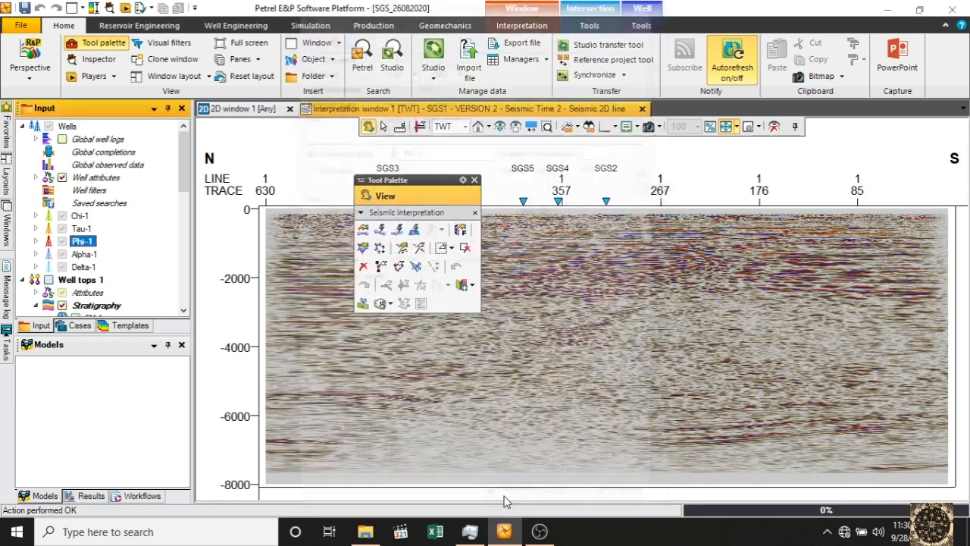
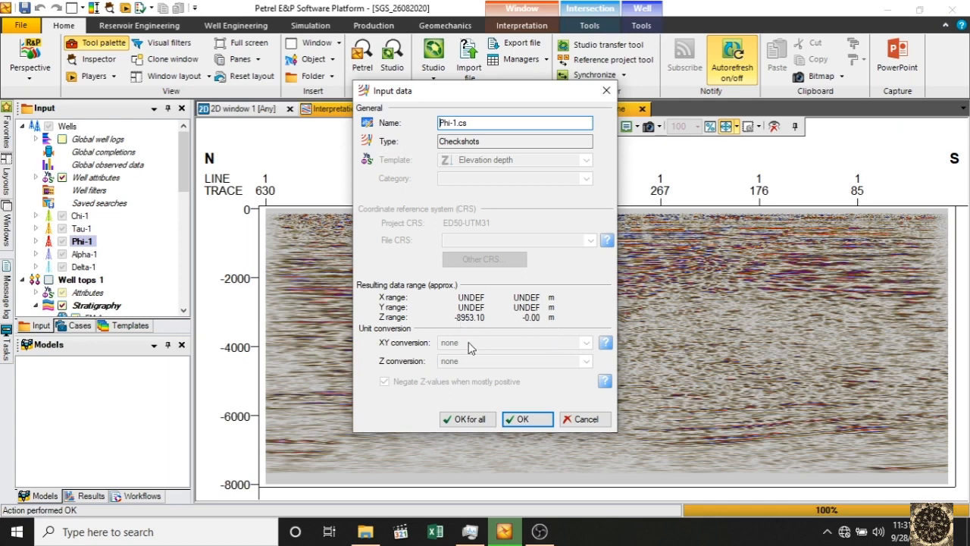
click(480, 422)
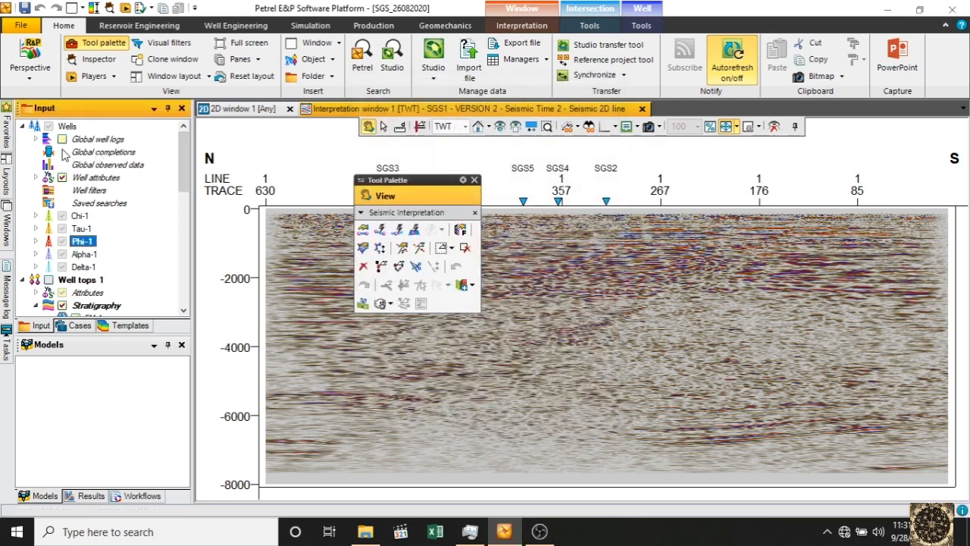
Find the Phi-1.cs checkshots among the global well logs and check which wells its well filter contains
click(37, 140)
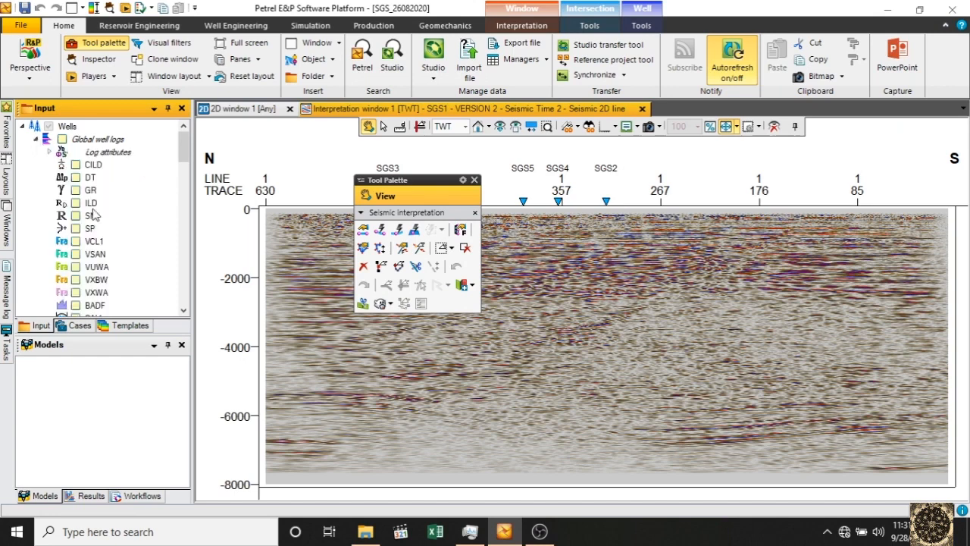
click(50, 152)
scroll(100, 231, down, 10)
scroll(100, 232, down, 1)
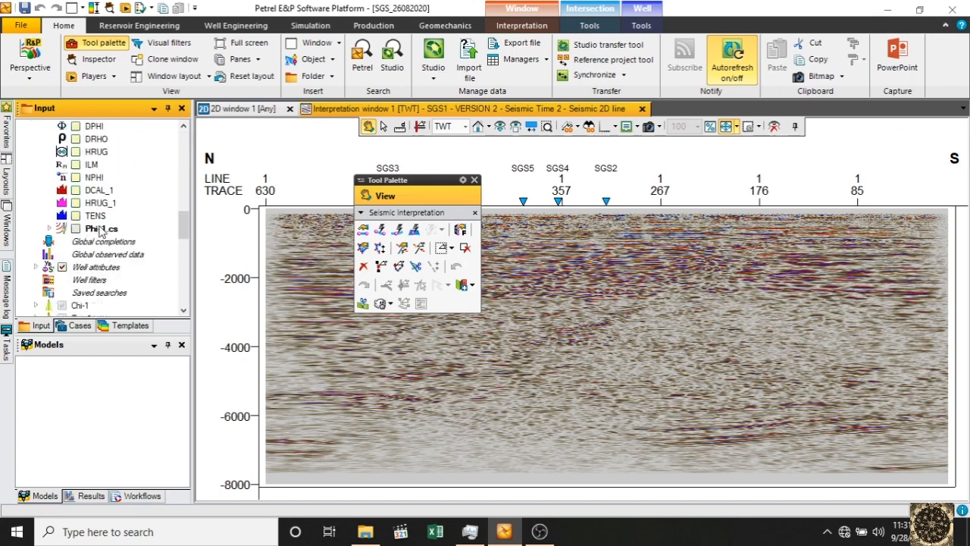
click(98, 228)
click(48, 228)
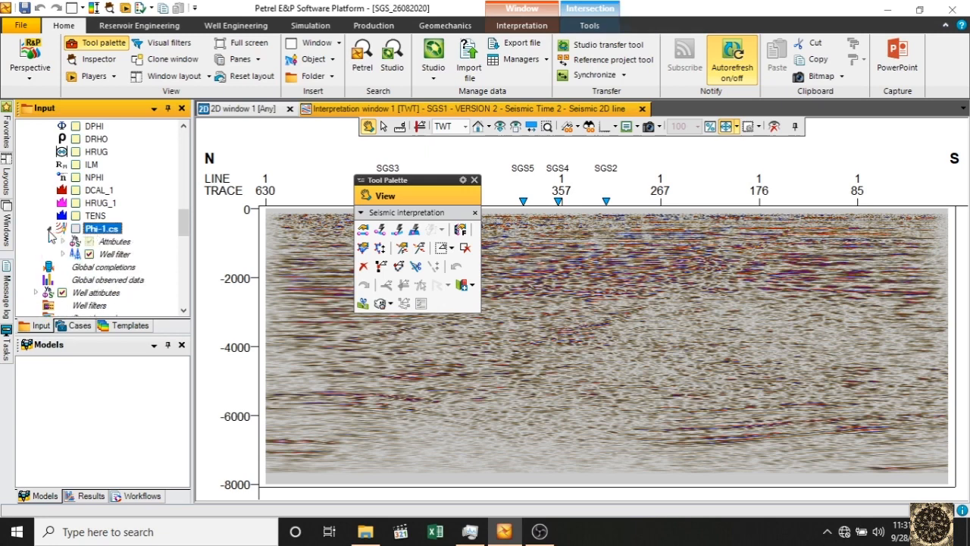
click(63, 254)
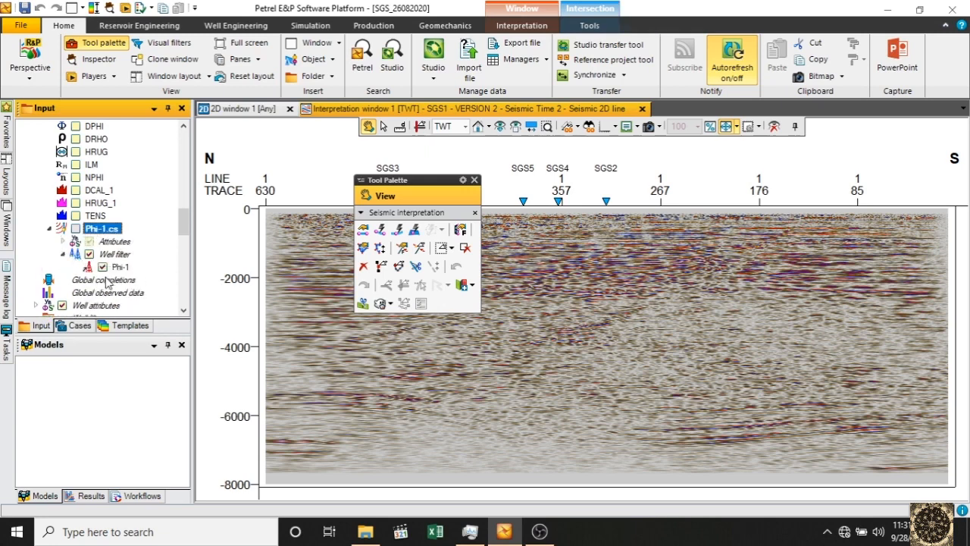
click(50, 230)
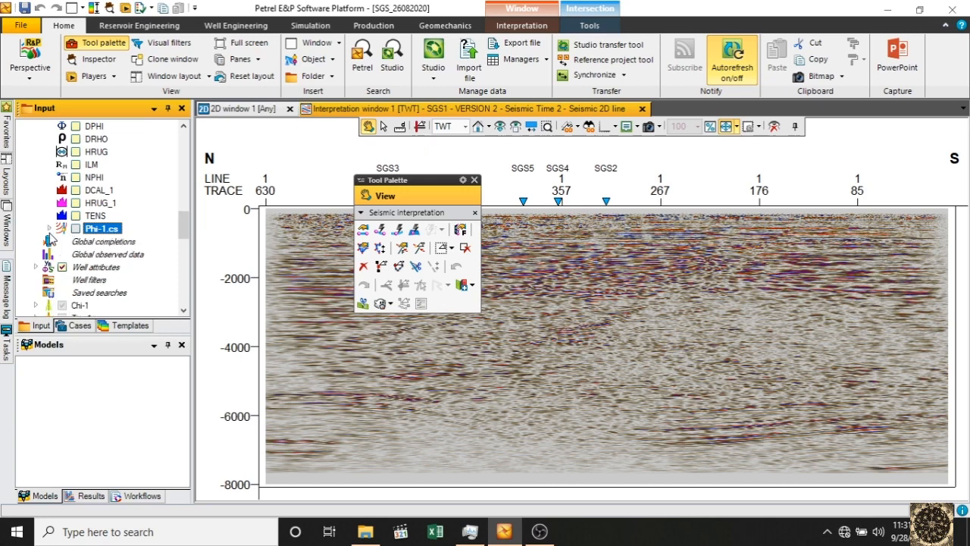
In the Phi-1 well's time settings, create and apply a new time log using Phi-1.cs as the velocity function
drag(190, 222, 190, 241)
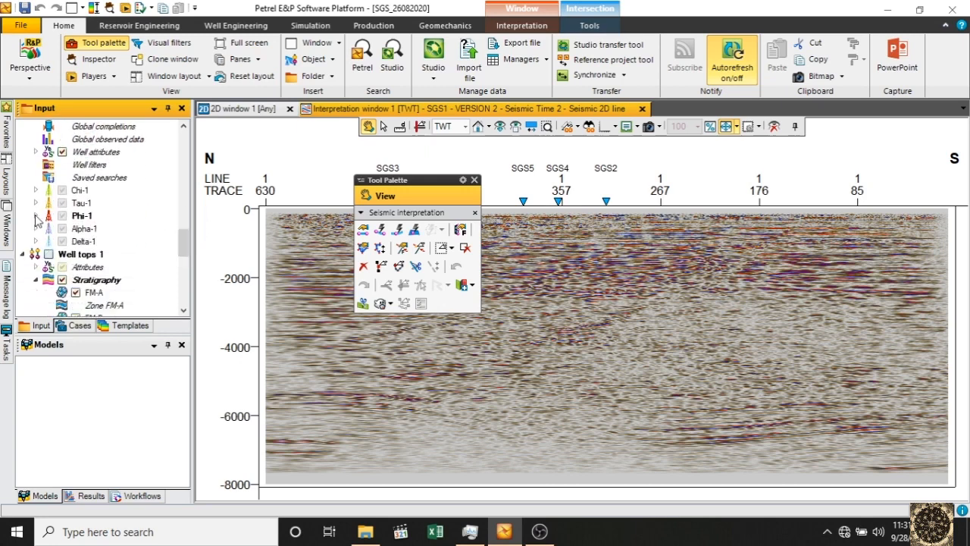
right_click(77, 219)
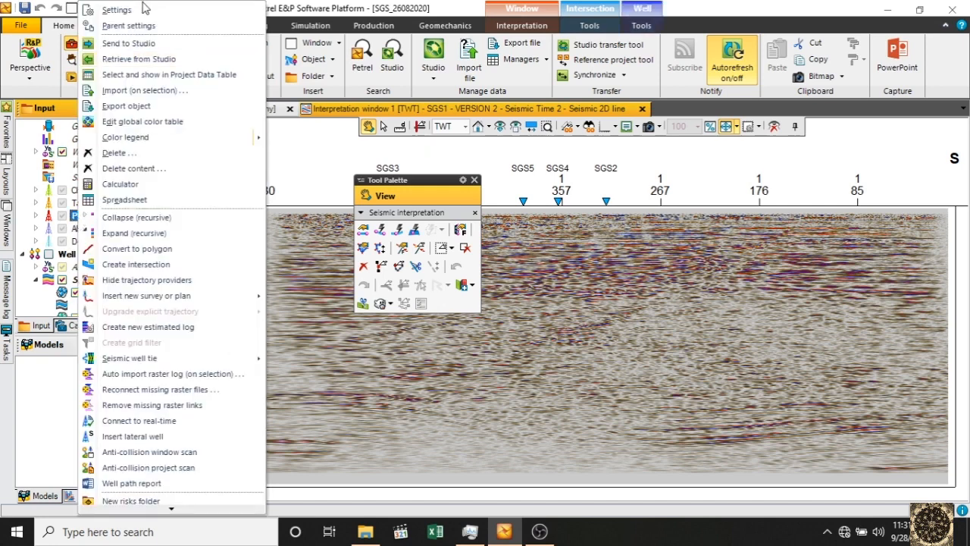
click(95, 10)
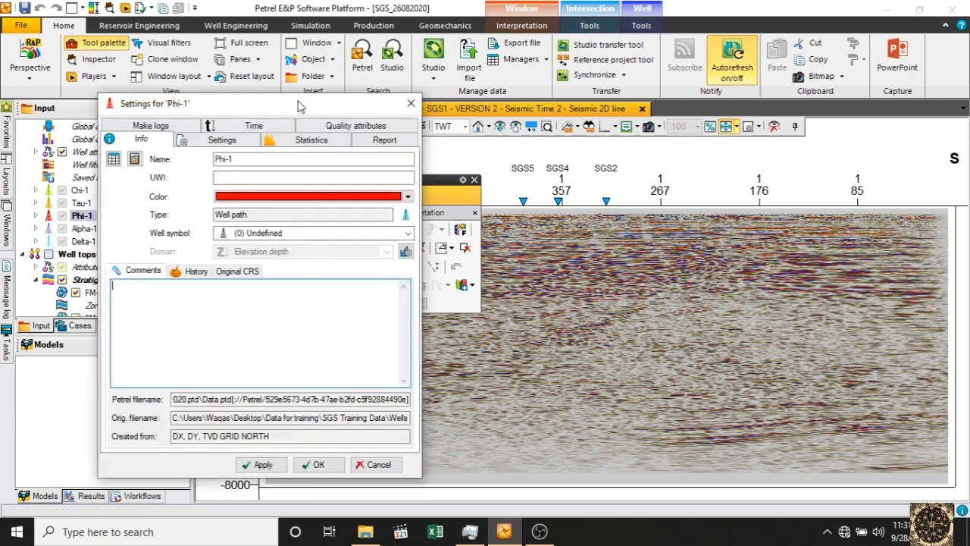
drag(299, 106, 572, 78)
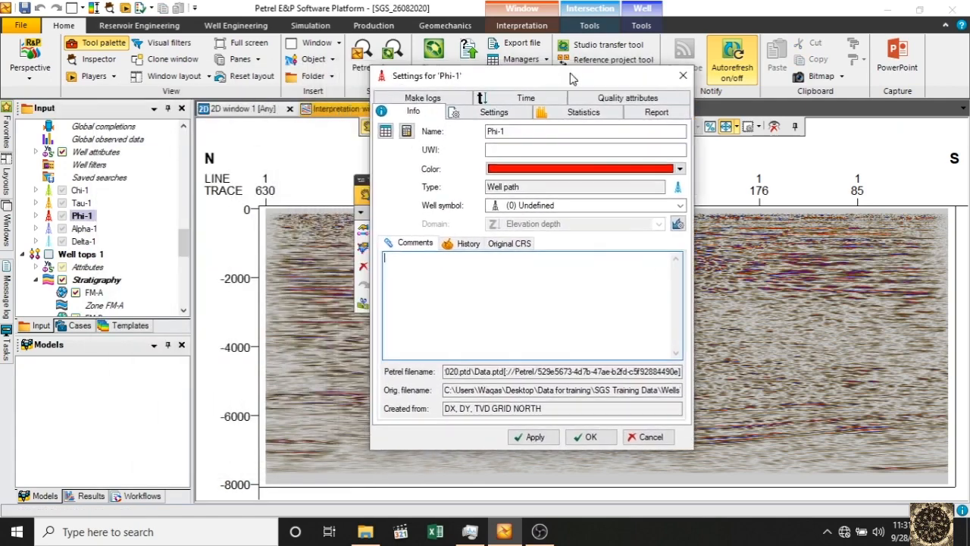
click(526, 100)
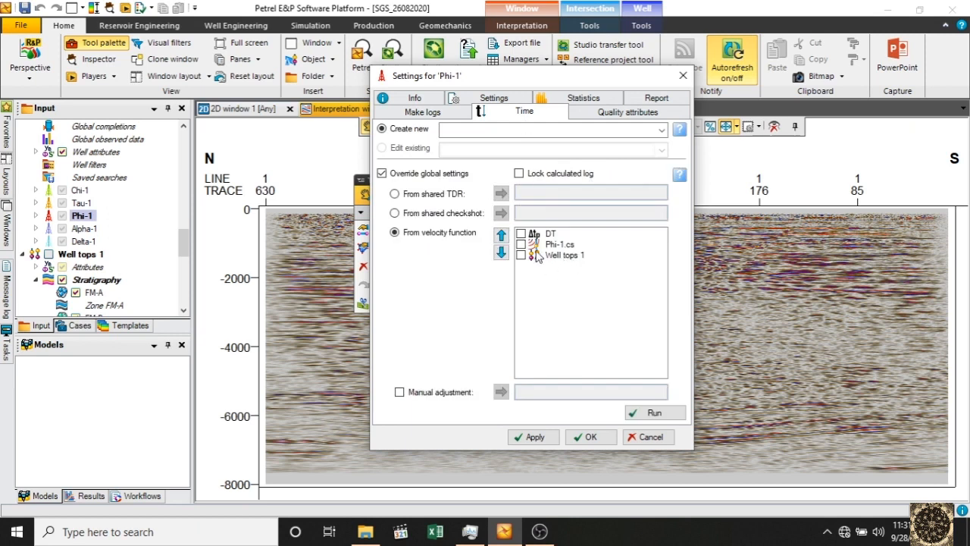
click(558, 246)
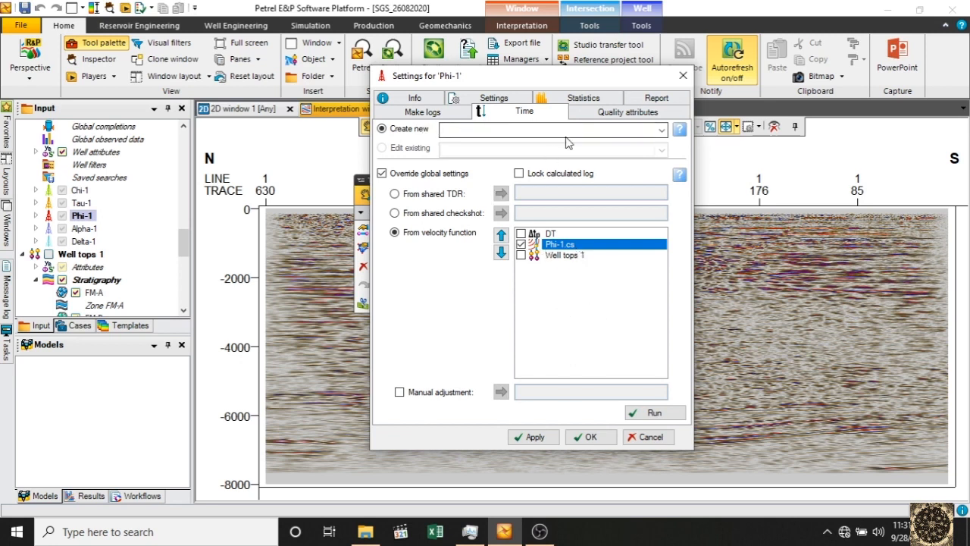
click(621, 127)
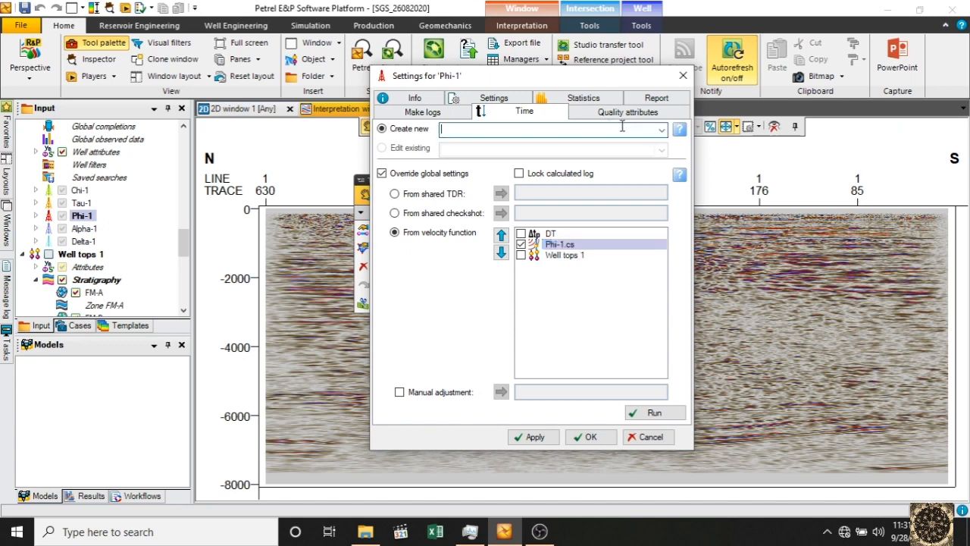
click(658, 415)
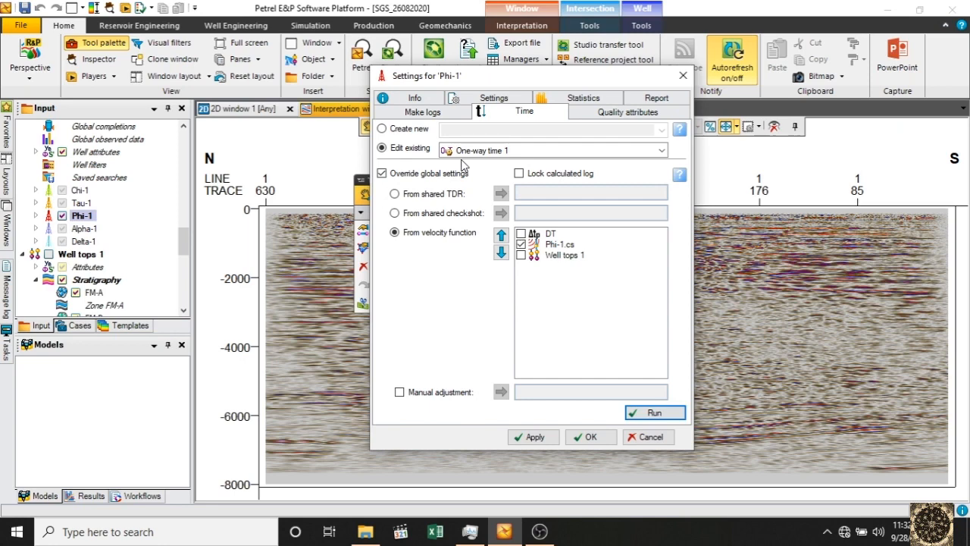
click(531, 437)
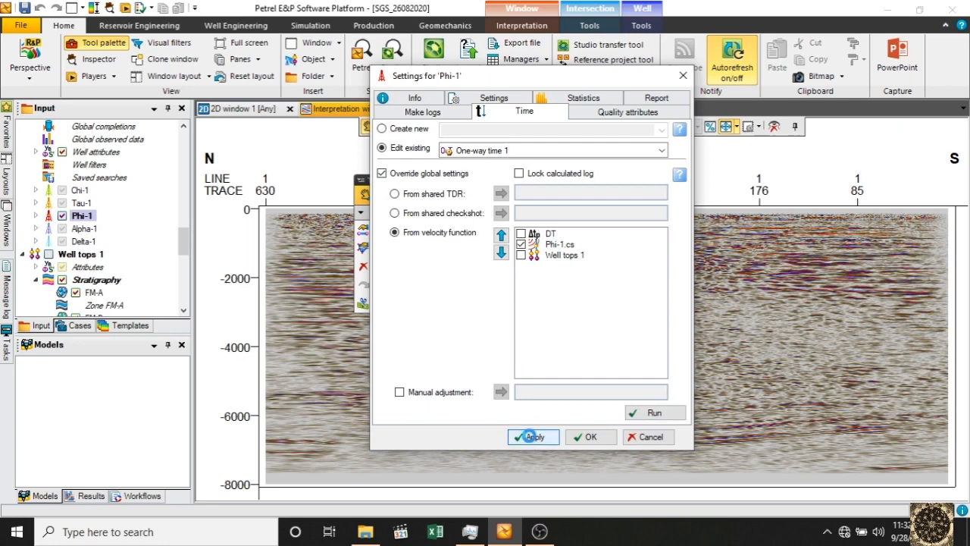
click(591, 438)
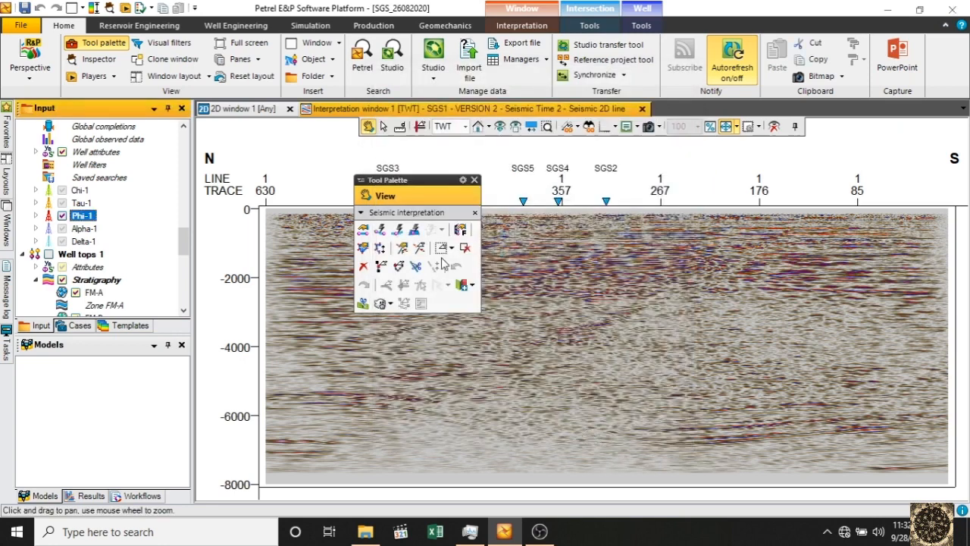
Redisplay the Phi-1 well on the SGS1 seismic section and inspect its path in TWT
click(63, 215)
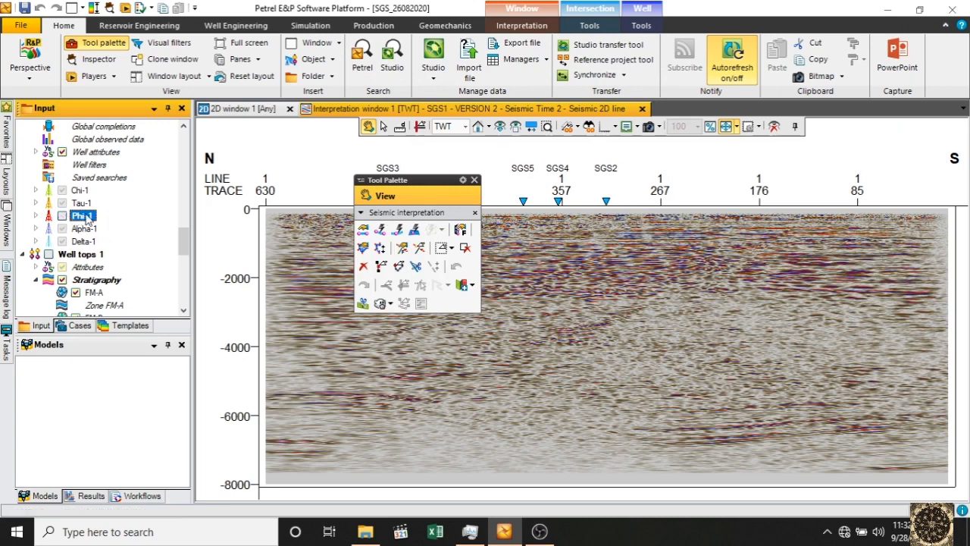
click(62, 217)
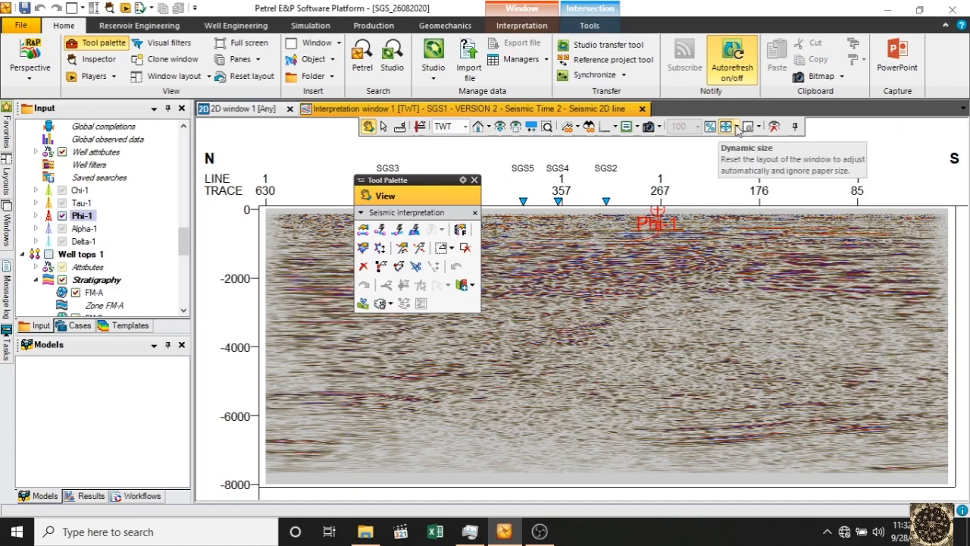
scroll(677, 268, up, 3)
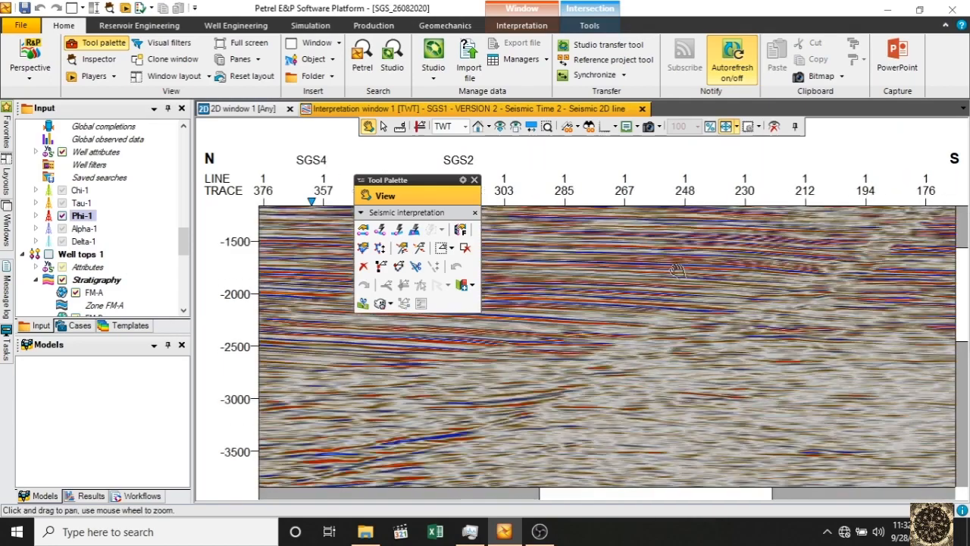
drag(677, 270, 755, 437)
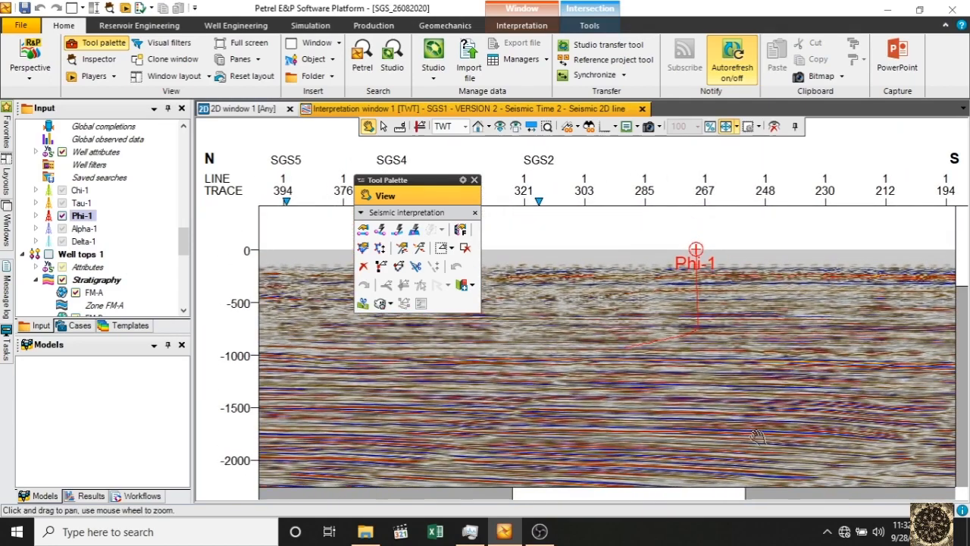
mouse_move(650, 356)
mouse_down()
mouse_move(671, 385)
mouse_move(685, 336)
mouse_up()
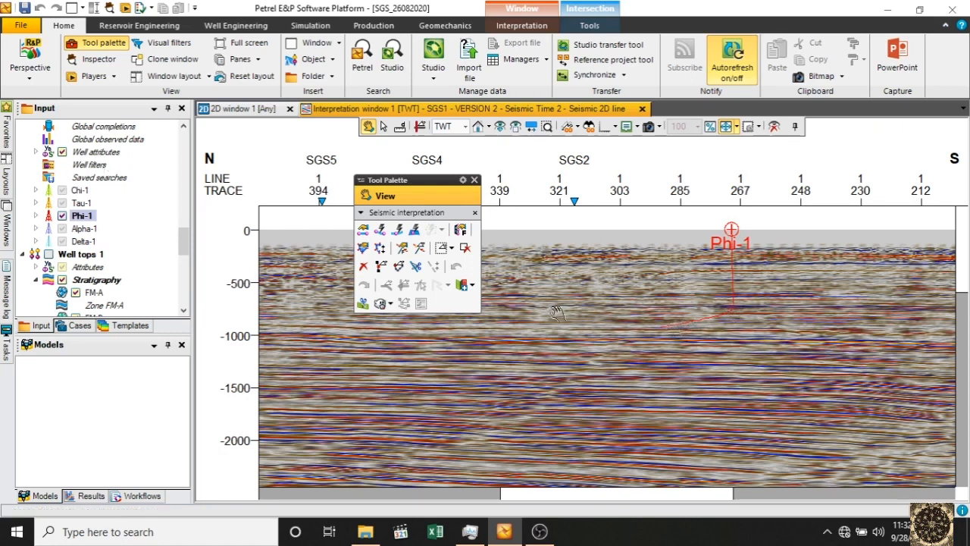
View the trajectory spreadsheet of the Phi-1 well, then close it
right_click(82, 218)
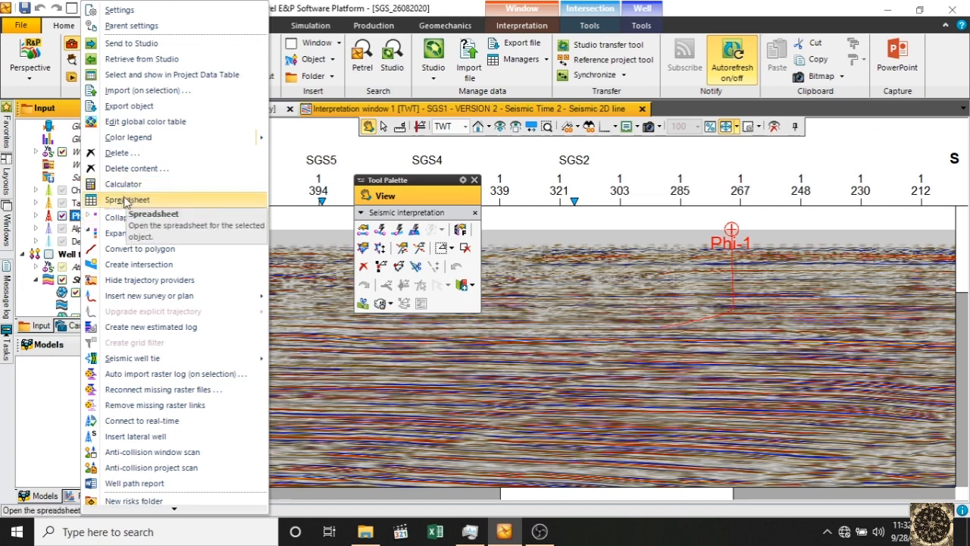
click(127, 200)
click(418, 303)
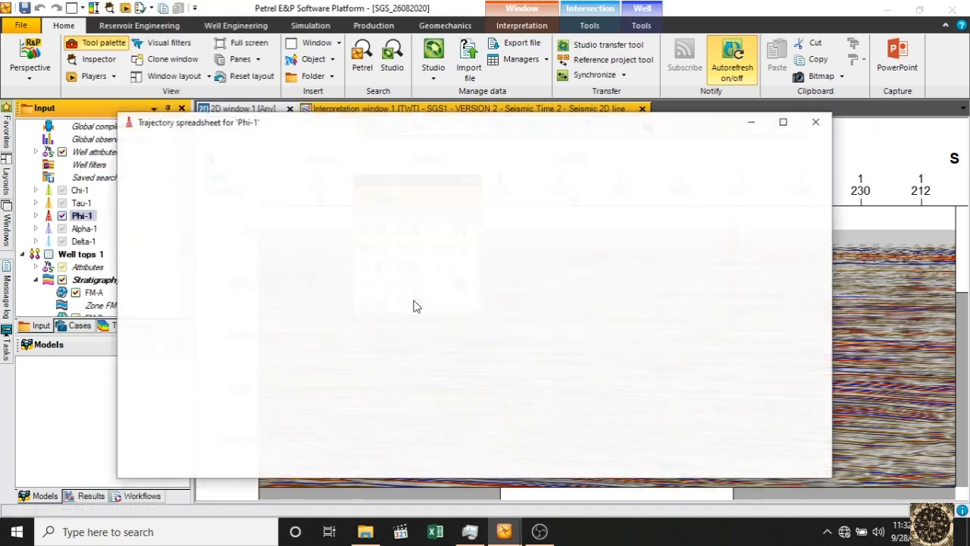
click(392, 258)
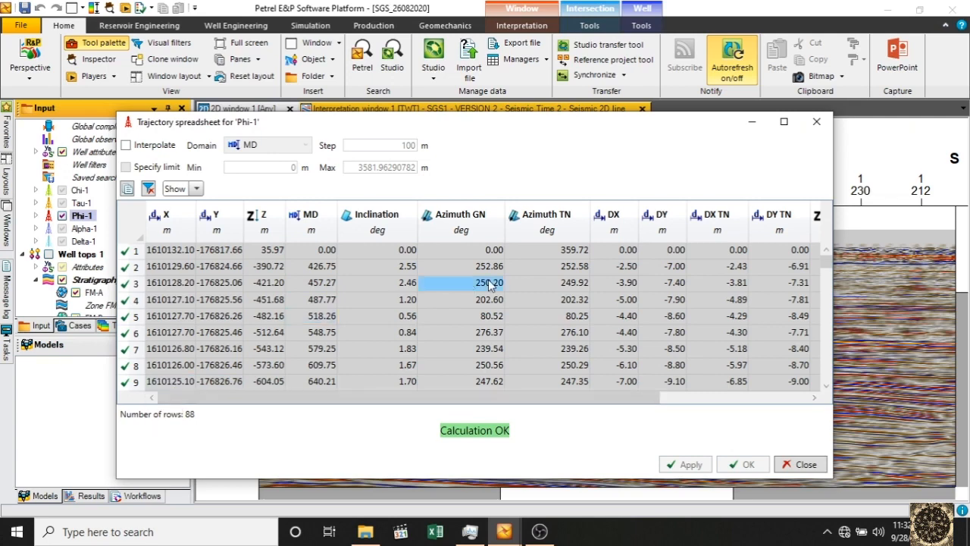
click(816, 121)
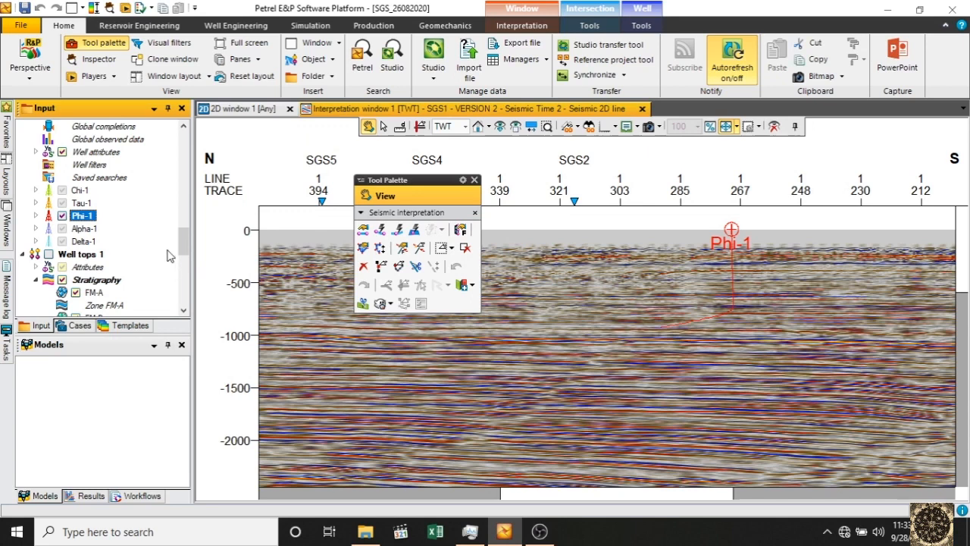
Look through the Phi-1 well's logs and the global well logs for the calculated one-way time log
click(36, 215)
scroll(36, 204, down, 2)
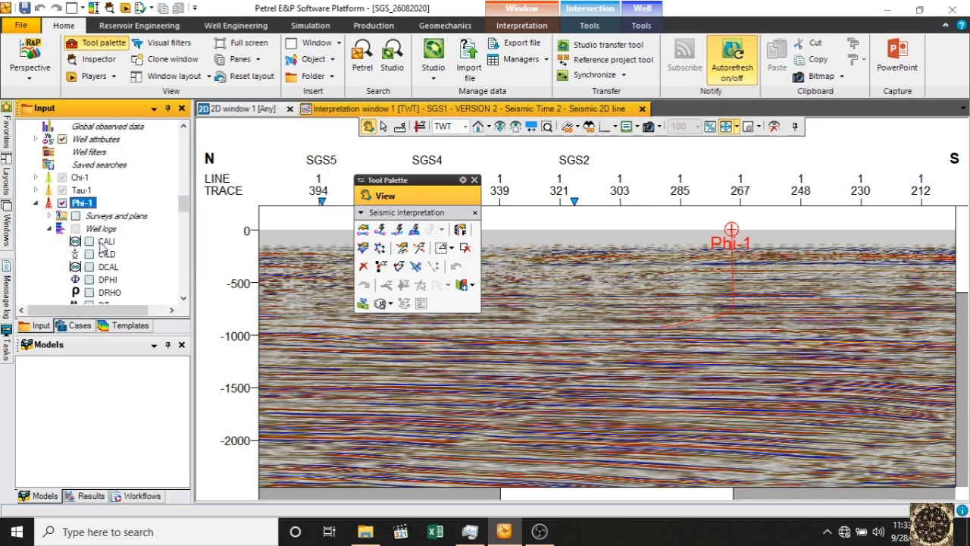
click(50, 203)
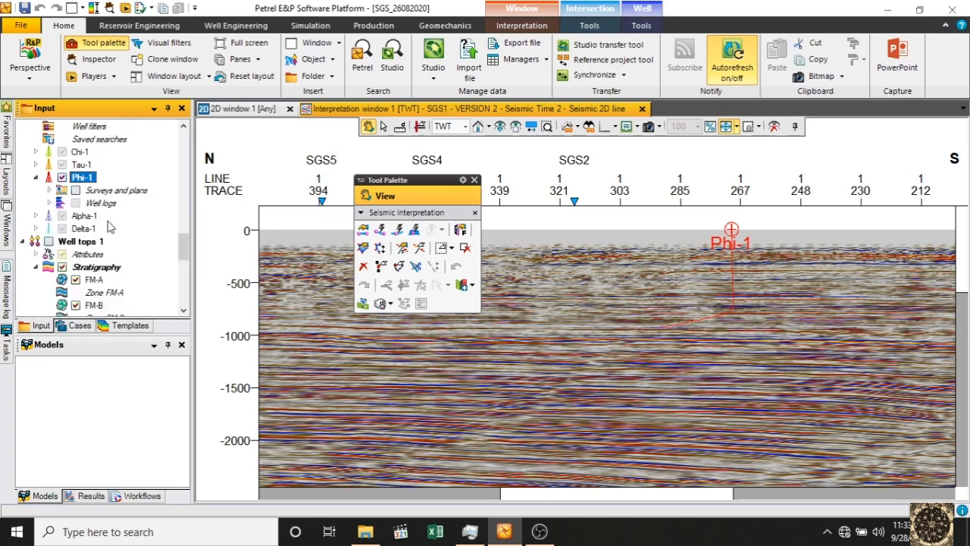
drag(186, 247, 189, 226)
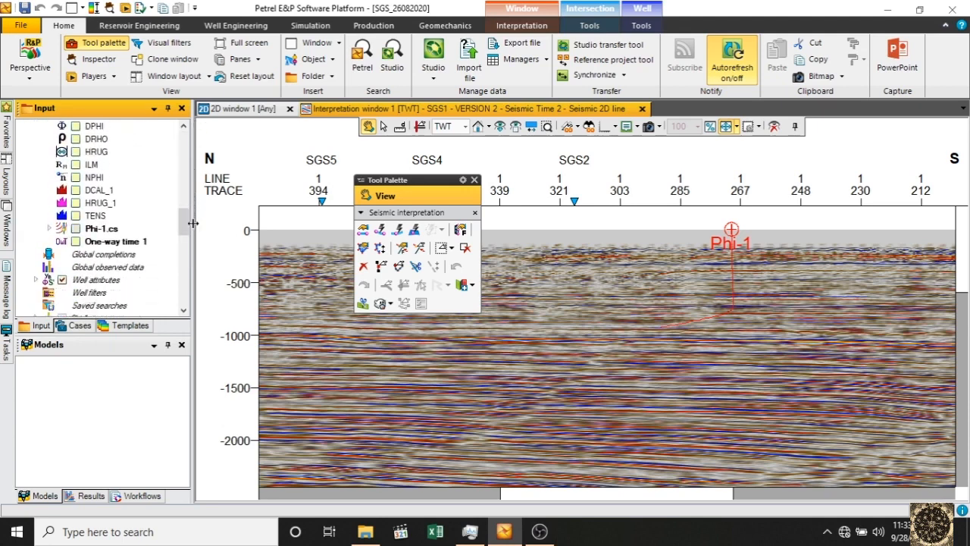
Review the MD, TWT and velocity values in the Phi-1.cs checkshot spreadsheet down to the last row, then close it without changes
right_click(94, 229)
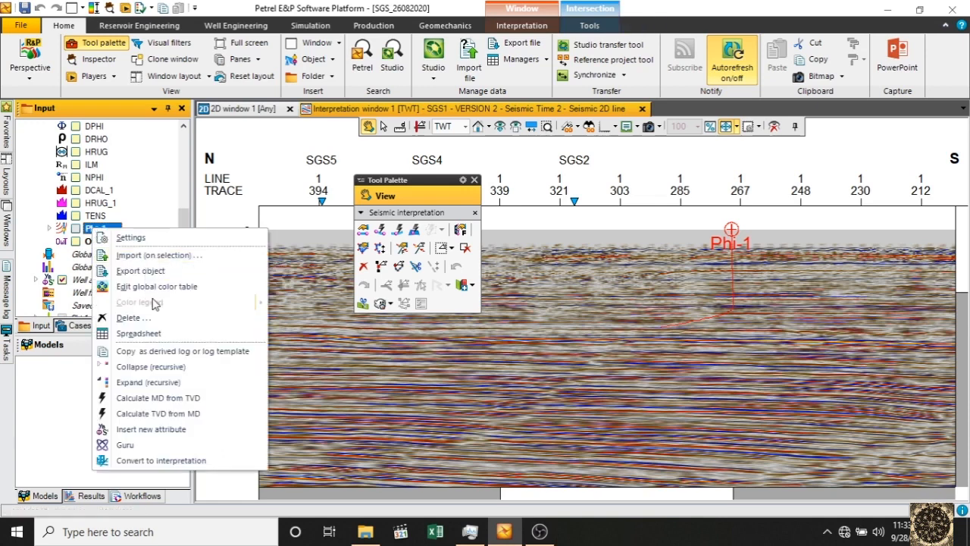
click(144, 334)
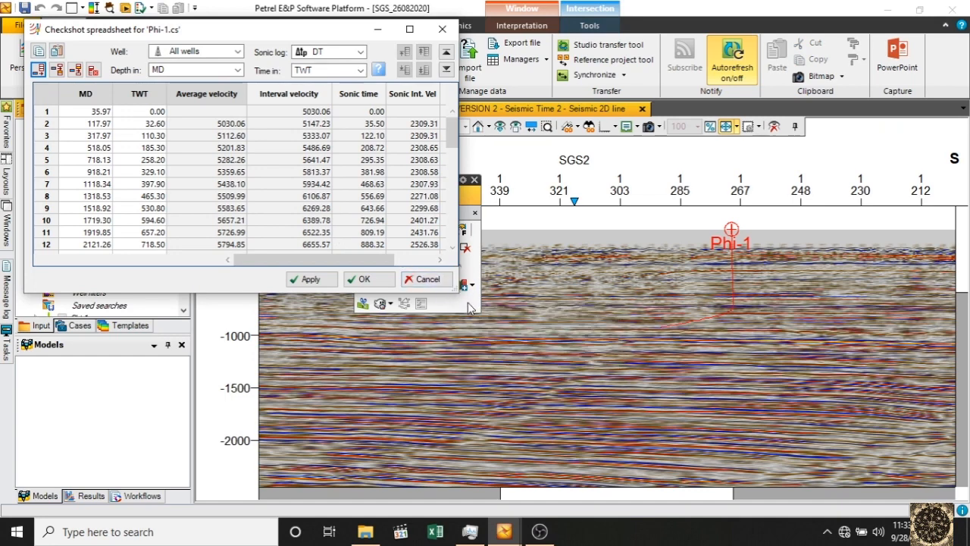
drag(458, 293, 486, 345)
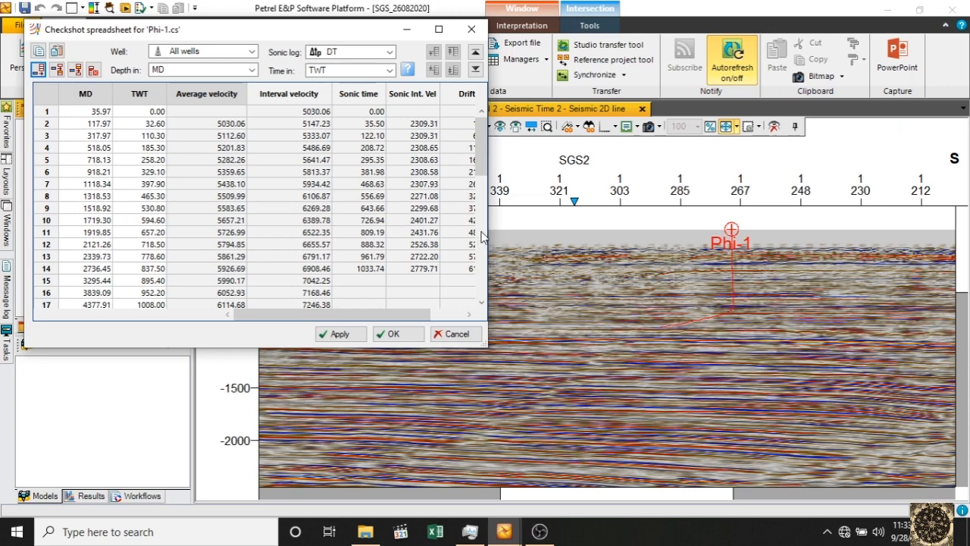
drag(485, 157, 485, 233)
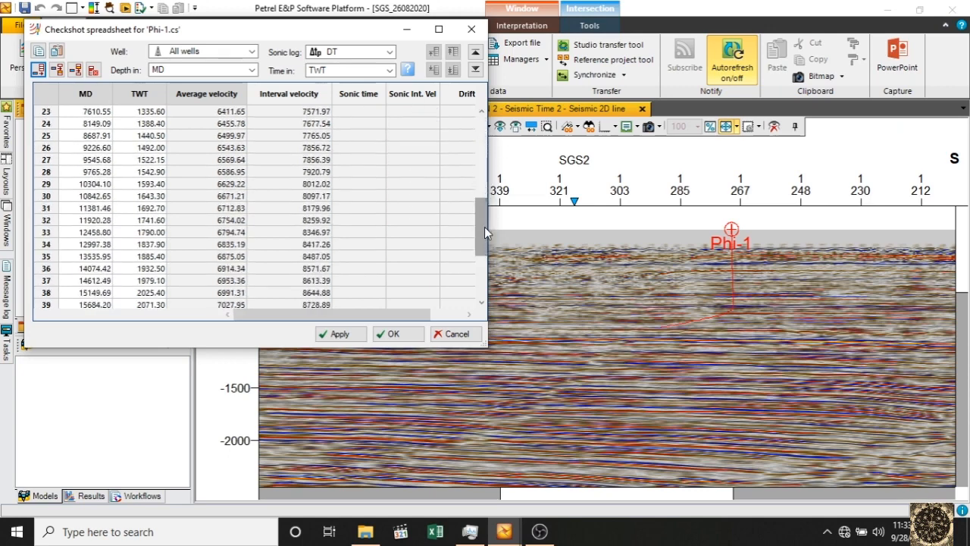
drag(484, 227, 488, 304)
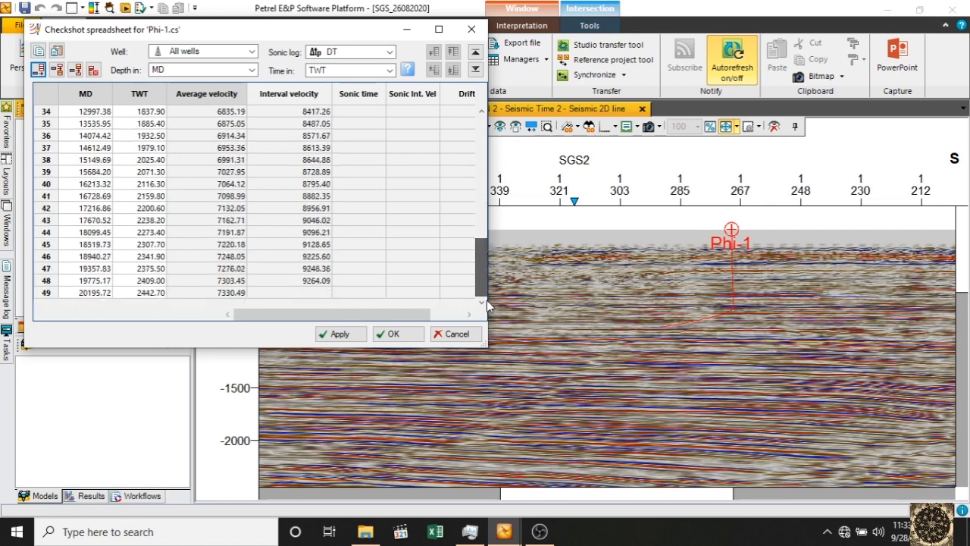
scroll(490, 266, up, 4)
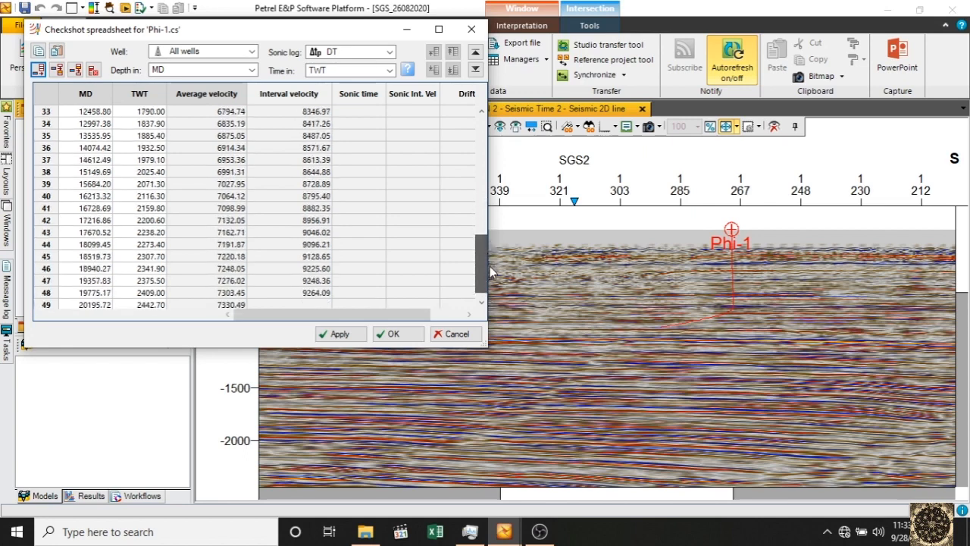
click(484, 181)
scroll(484, 174, up, 2)
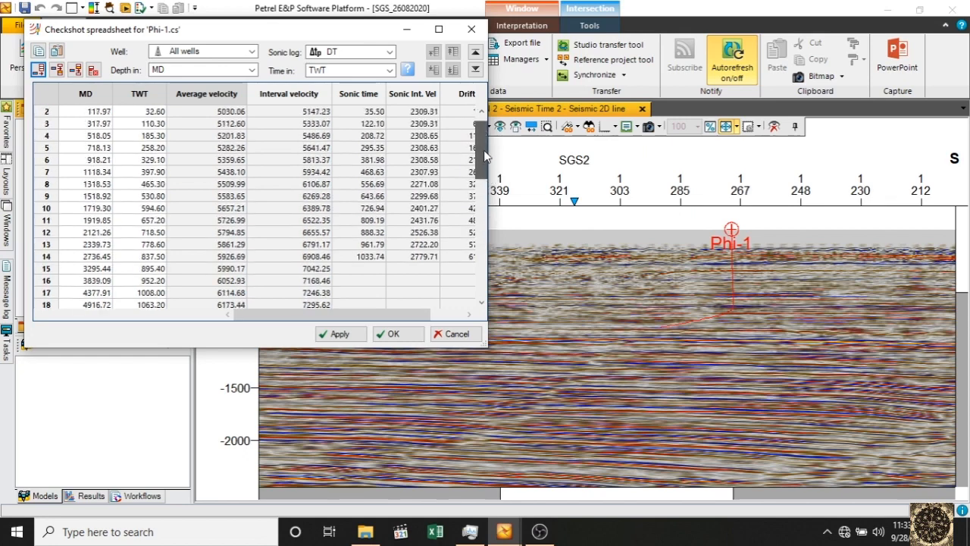
click(458, 331)
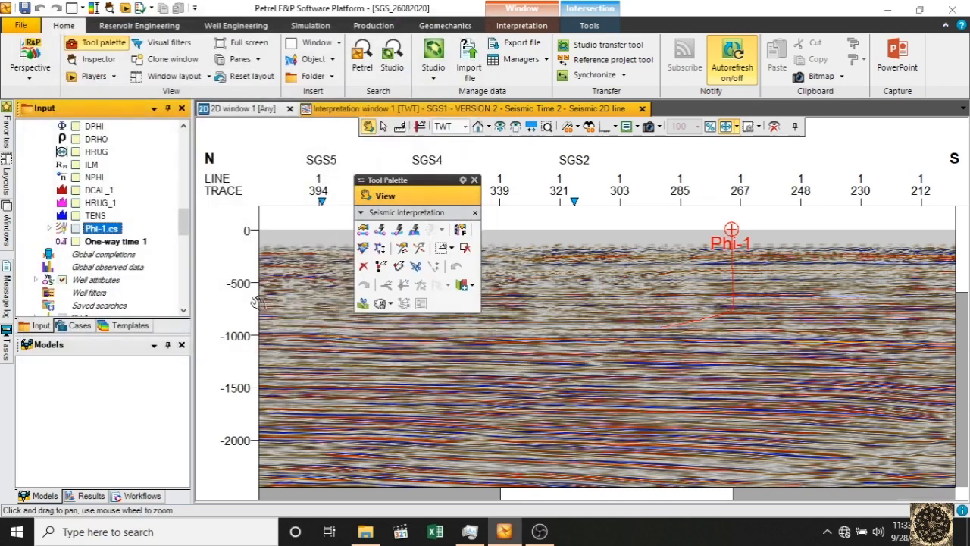
Delete the Phi-1.cs checkshots and the global One-way time 1 log, including the corresponding log in each well
right_click(104, 232)
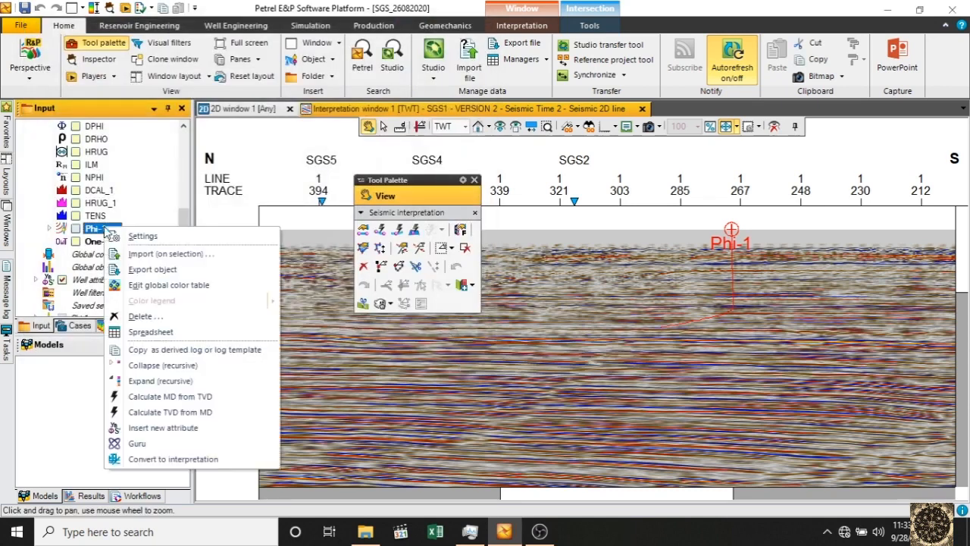
click(165, 319)
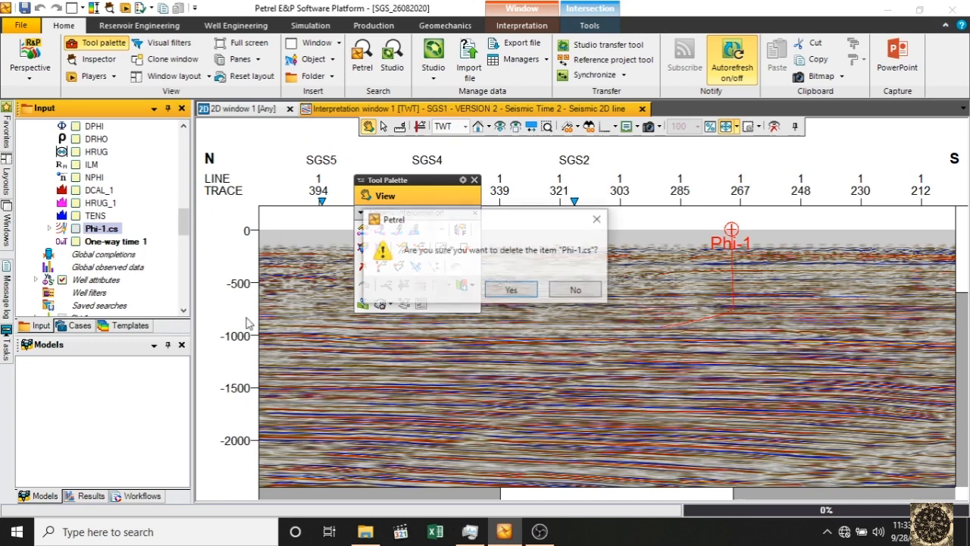
click(512, 290)
right_click(121, 228)
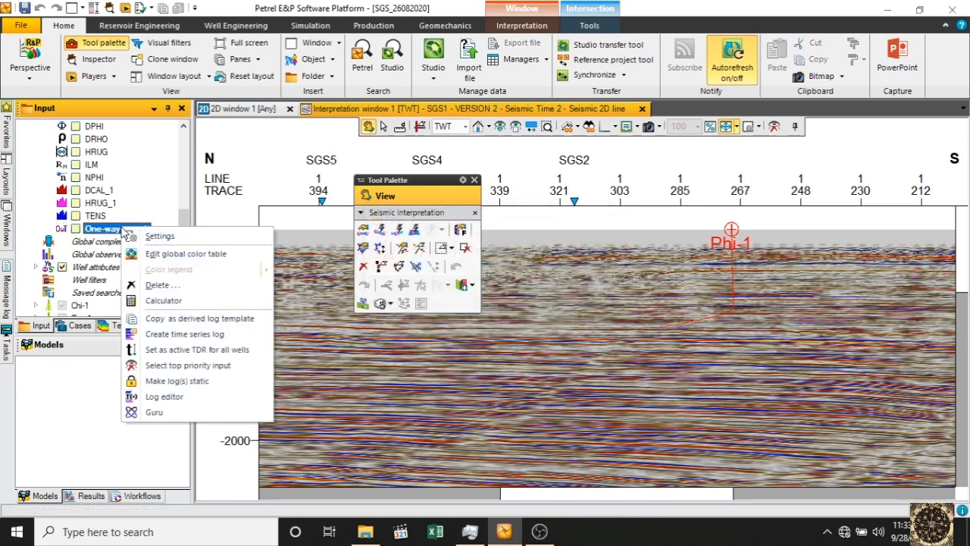
click(172, 287)
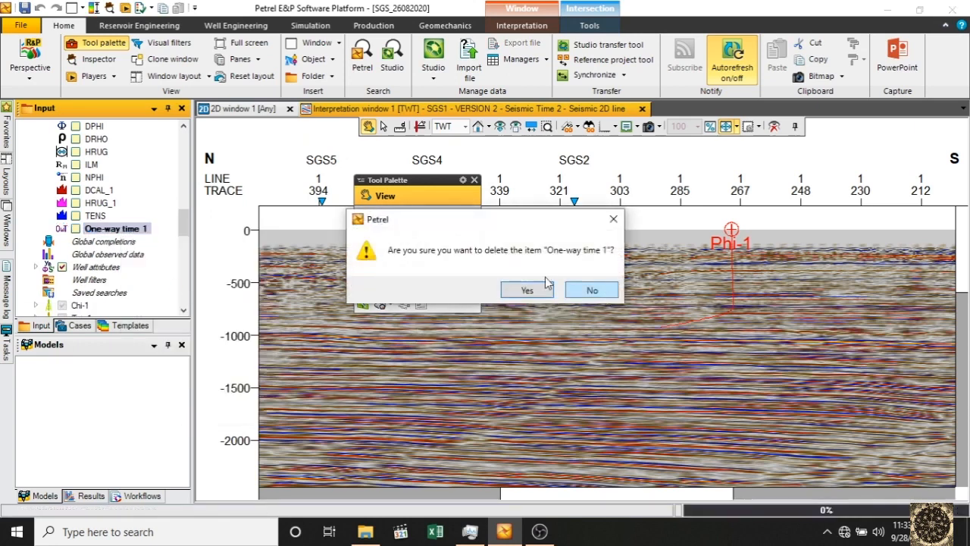
click(523, 290)
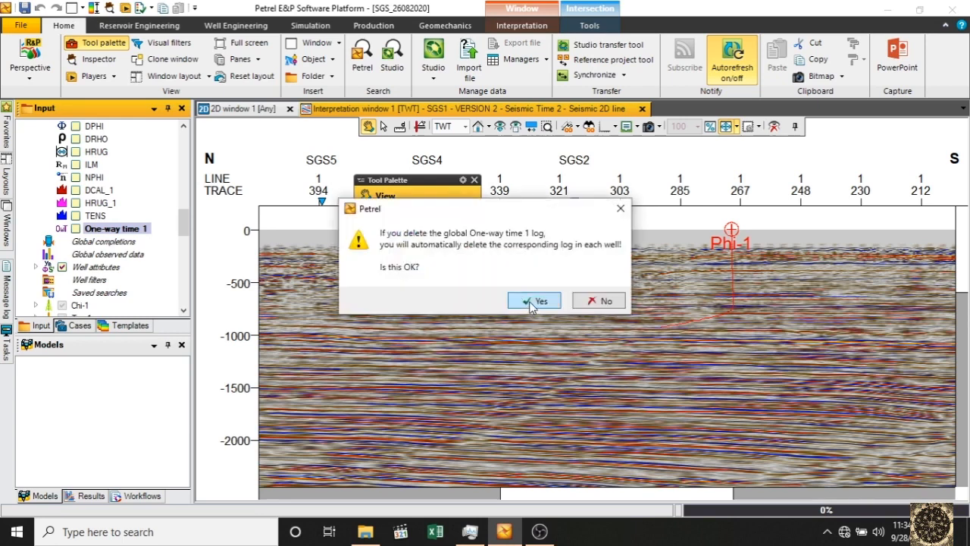
click(533, 302)
Start importing Phi-1.cs from the Checkshots folder onto the Phi-1 well in Checkshots format (ASCII)
mouse_move(186, 217)
mouse_down()
mouse_move(186, 206)
mouse_move(180, 277)
mouse_move(186, 231)
mouse_up()
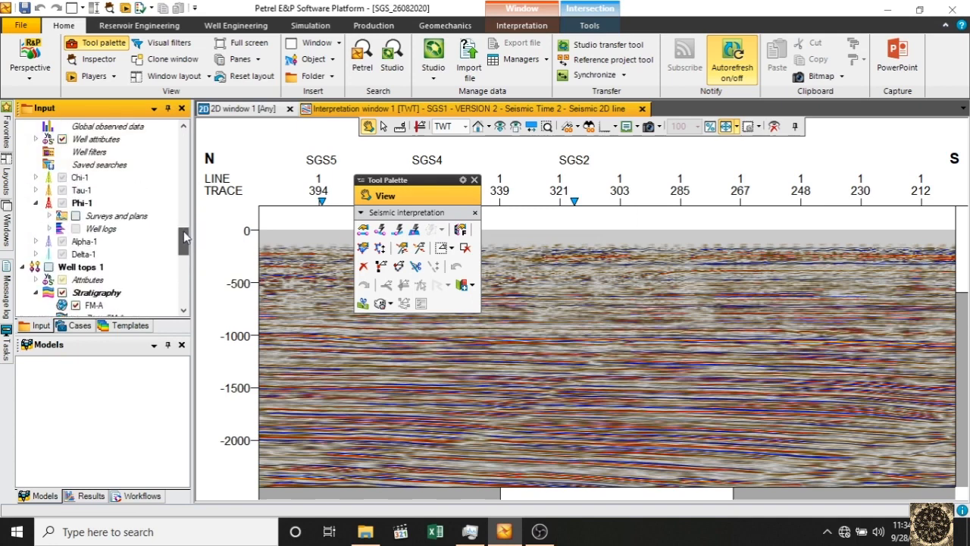
right_click(81, 203)
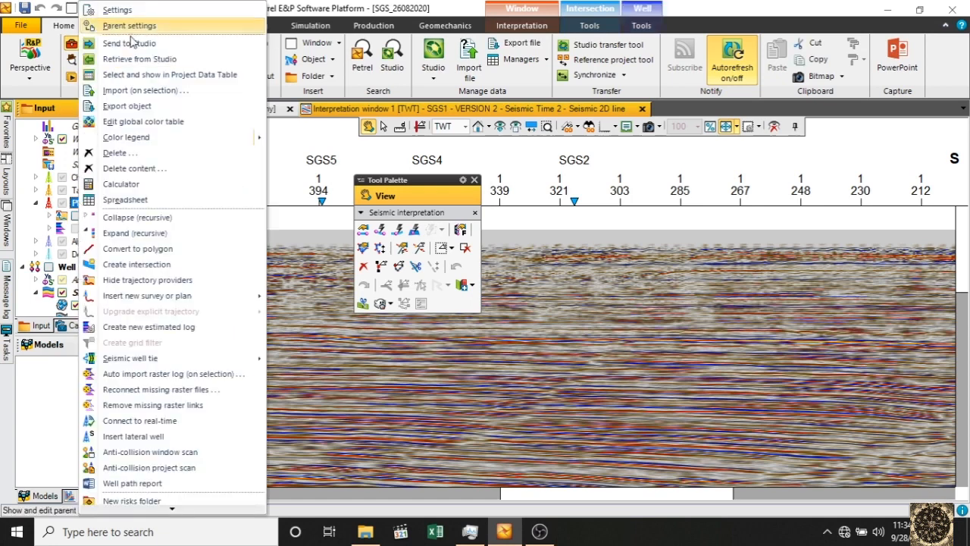
click(140, 90)
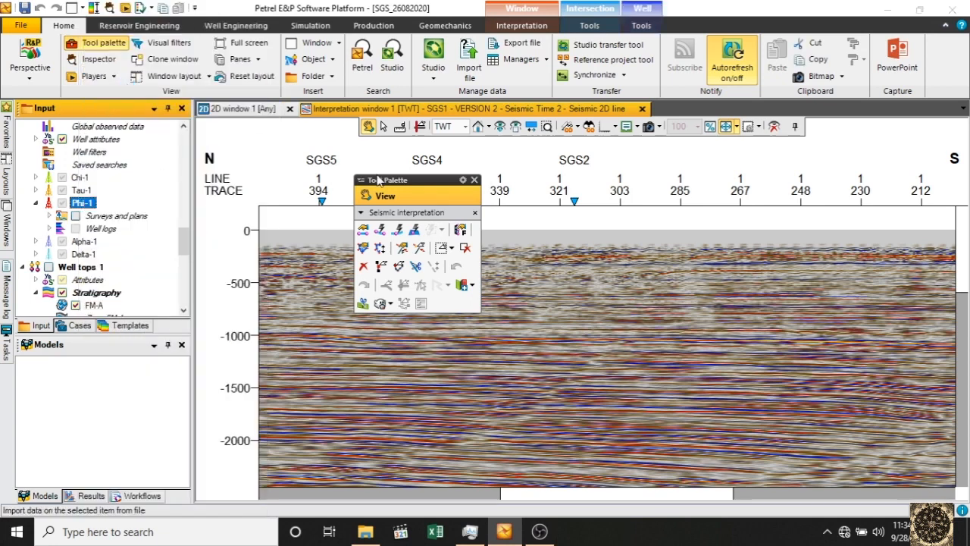
click(190, 182)
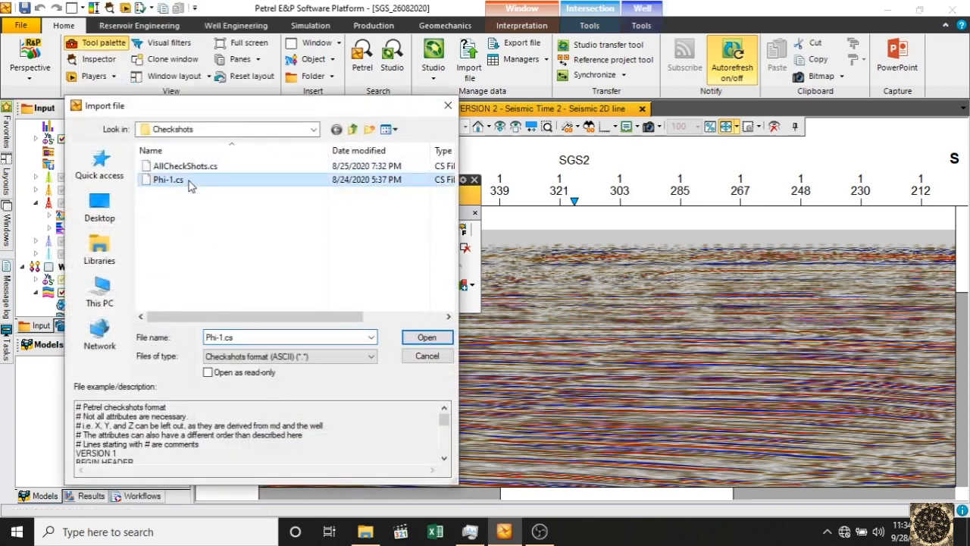
click(427, 337)
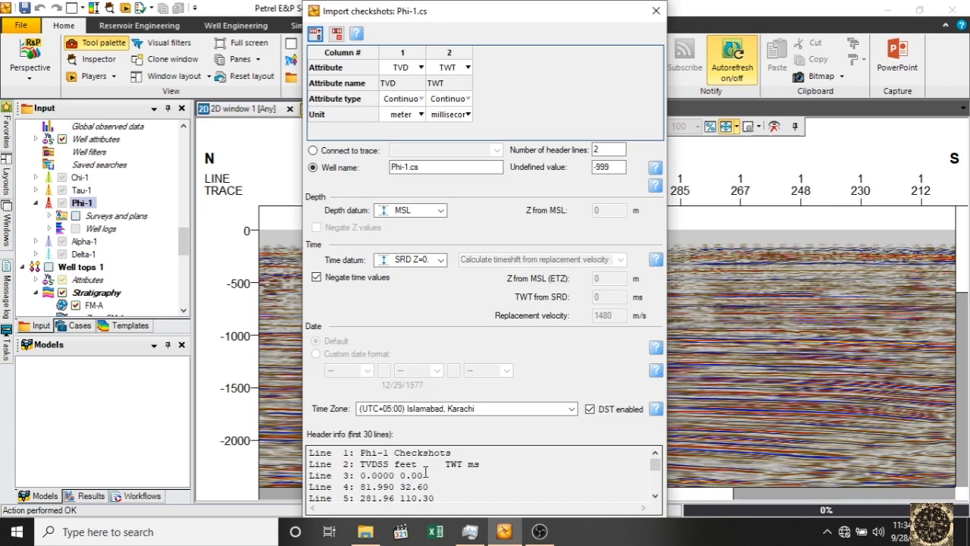
Set the checkshots' TVD unit to feet, connect them to the Phi-1 well trace, and complete the import
click(414, 120)
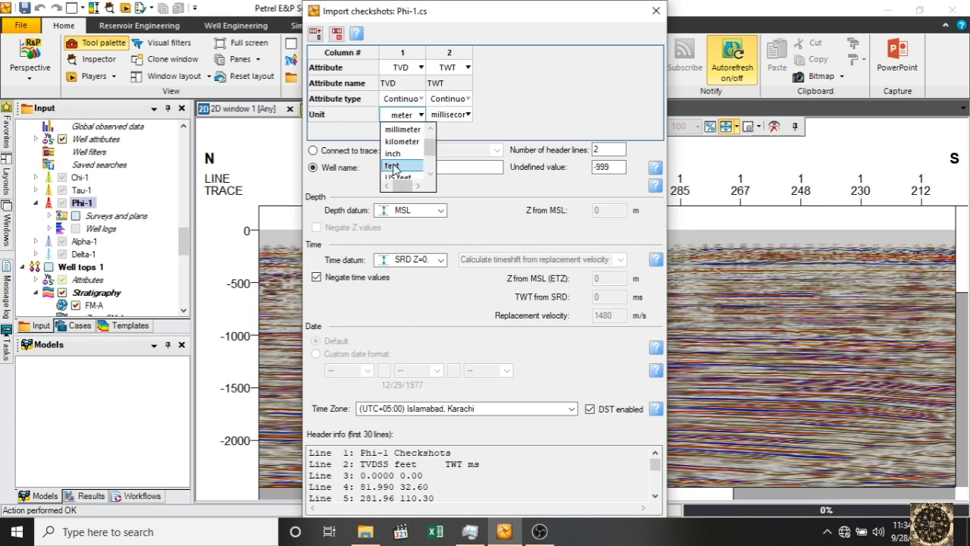
click(392, 166)
click(313, 150)
click(455, 153)
click(422, 193)
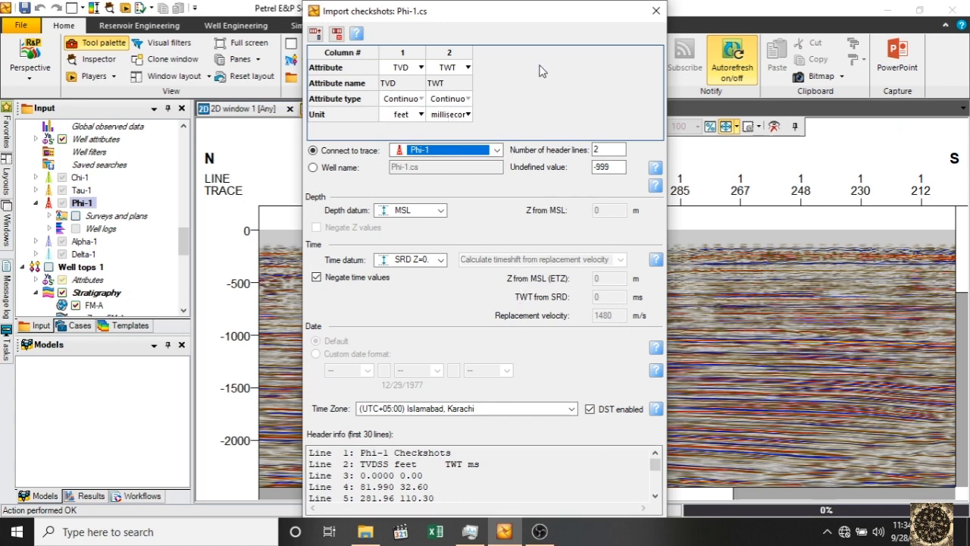
drag(532, 4, 512, 22)
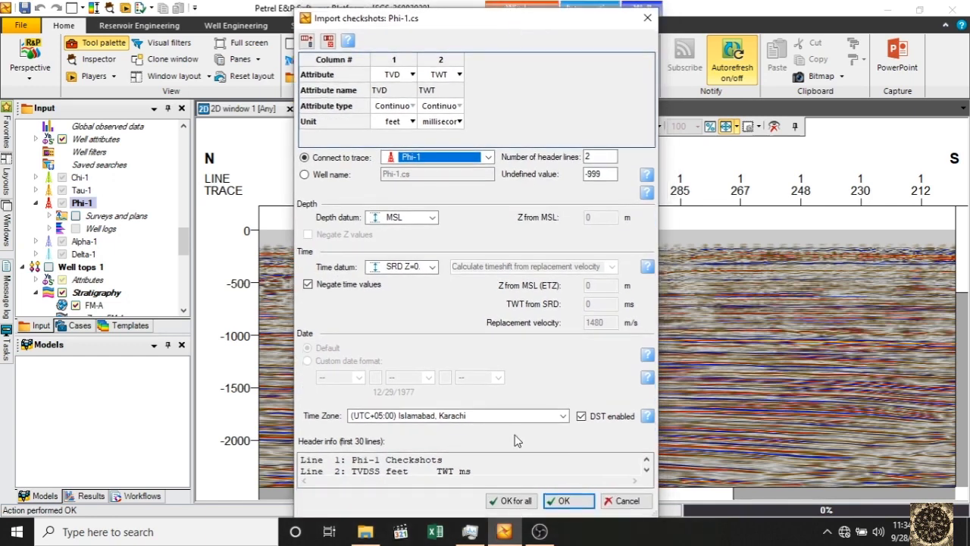
click(513, 501)
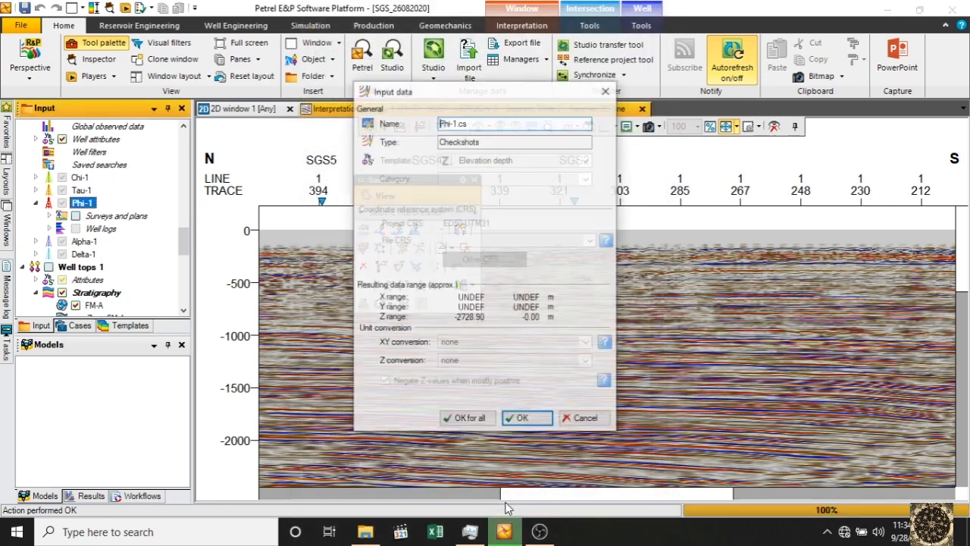
click(524, 419)
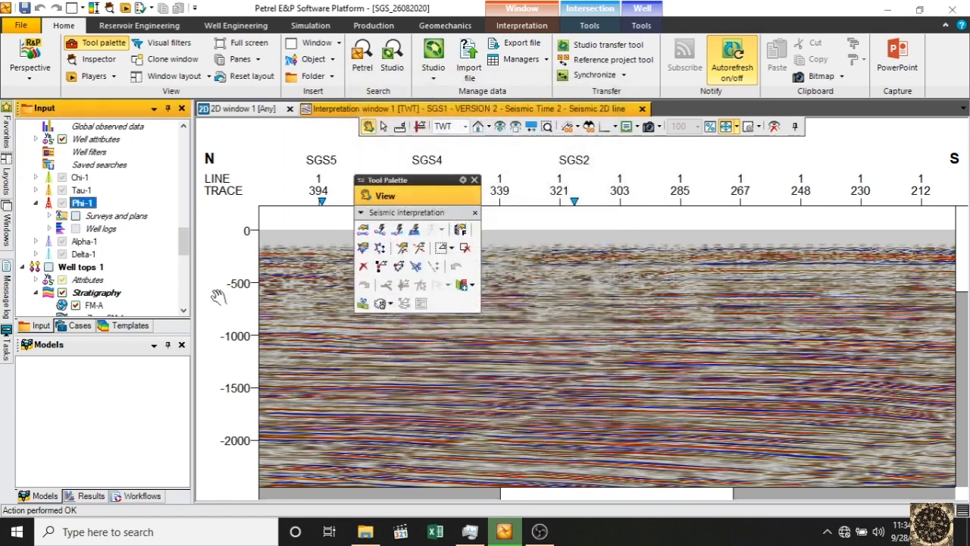
right_click(83, 204)
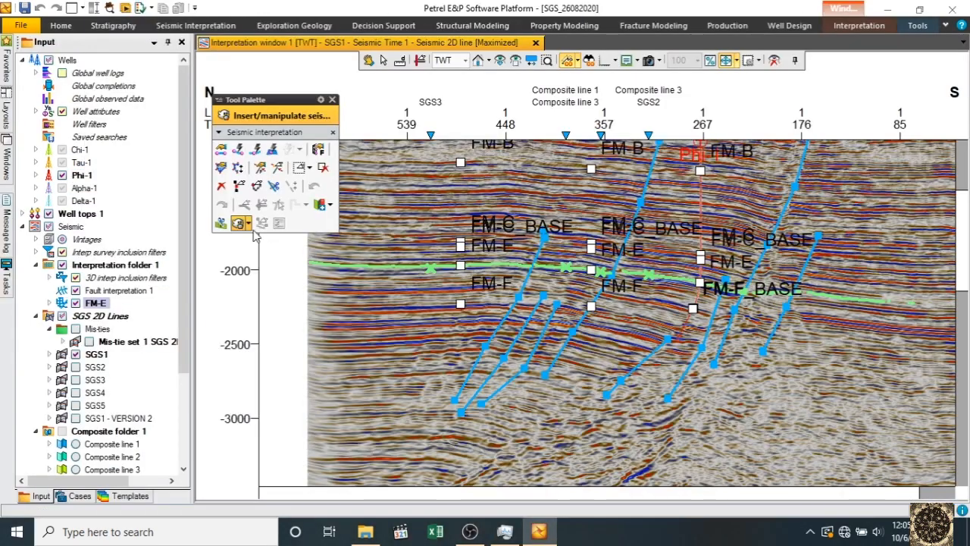
Insert a small rectangular seismic ghost across the FM-E horizon near the north end of SGS1 and move it south beside the FM-E well top
click(249, 226)
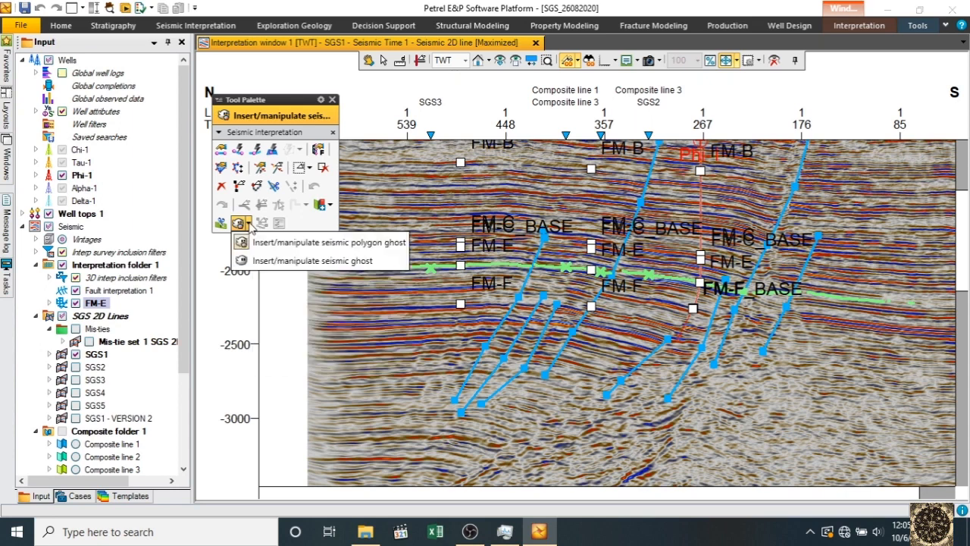
click(284, 261)
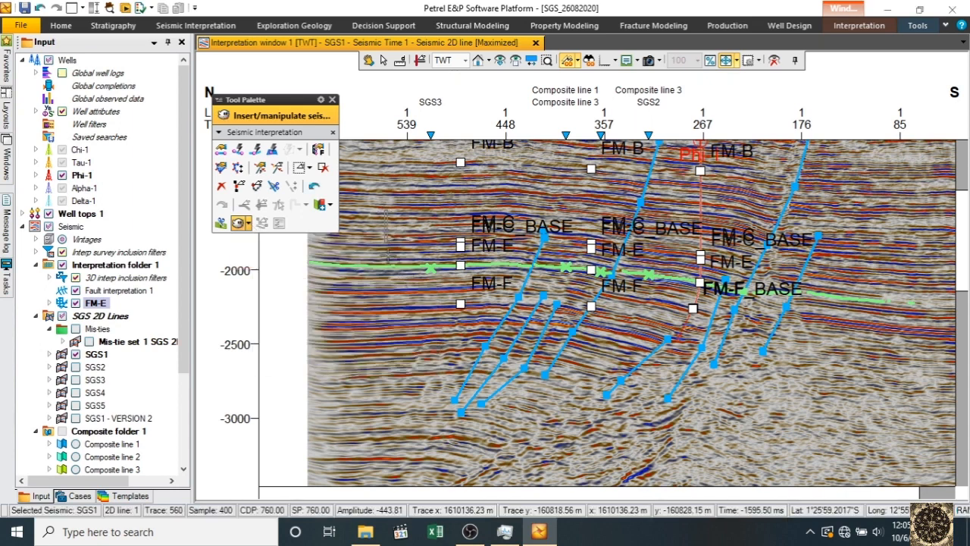
drag(395, 267, 399, 270)
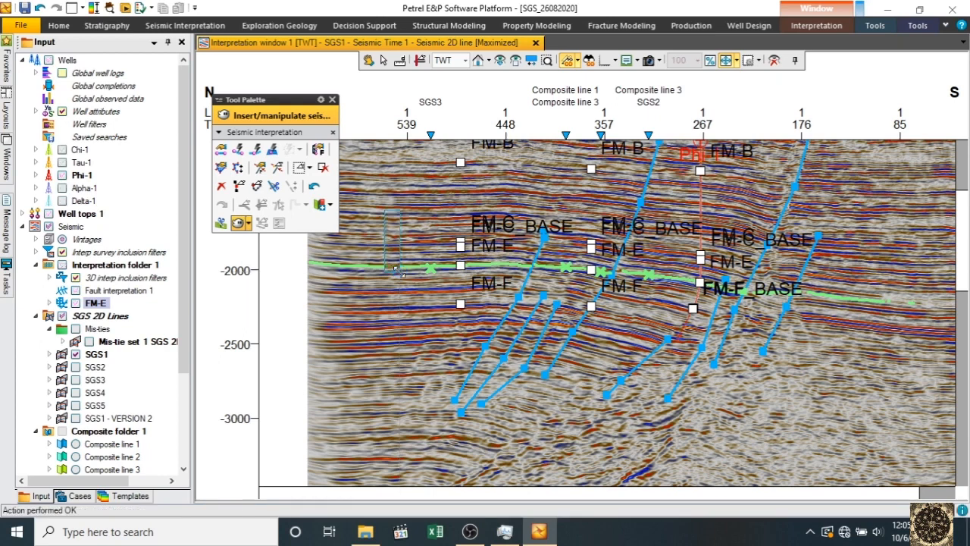
key(Escape)
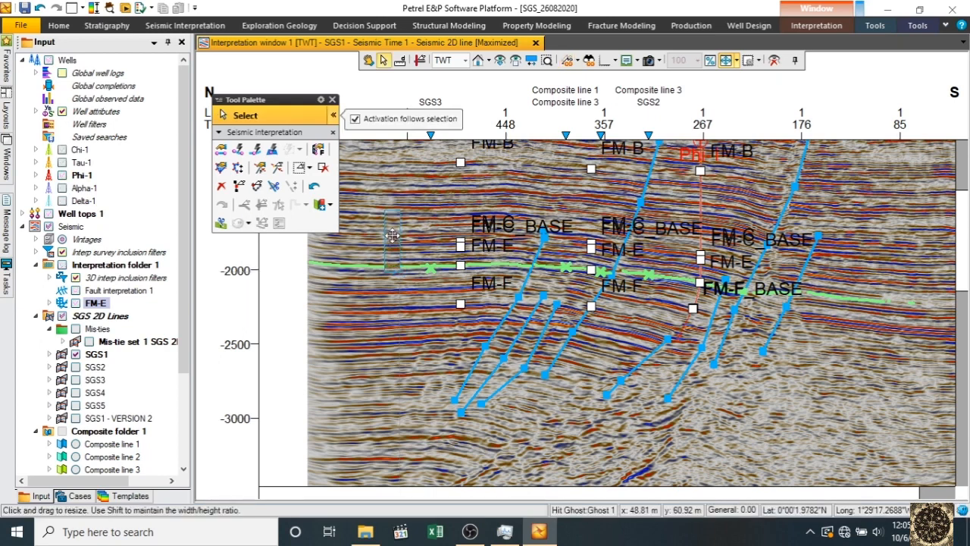
drag(392, 236, 446, 249)
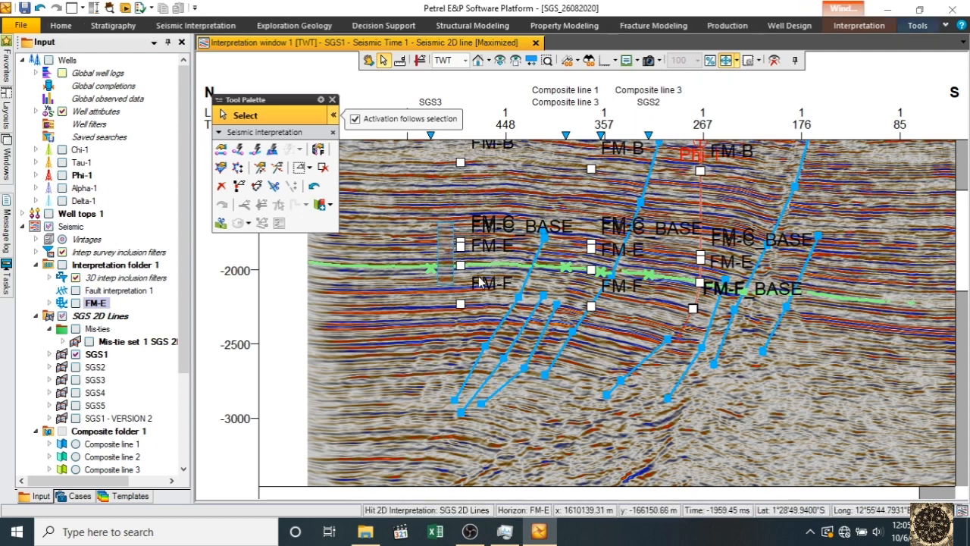
Delete the seismic ghost from the SGS1 section
click(445, 256)
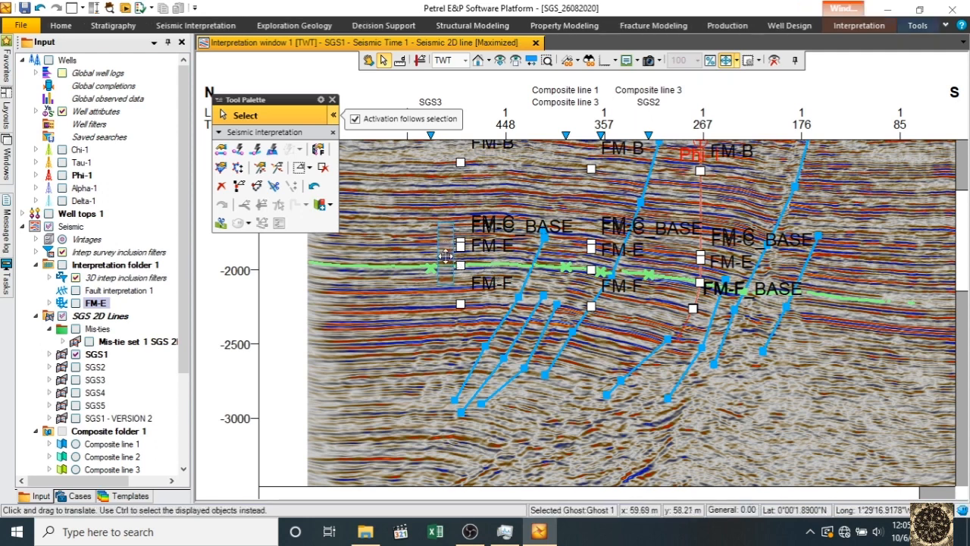
right_click(446, 256)
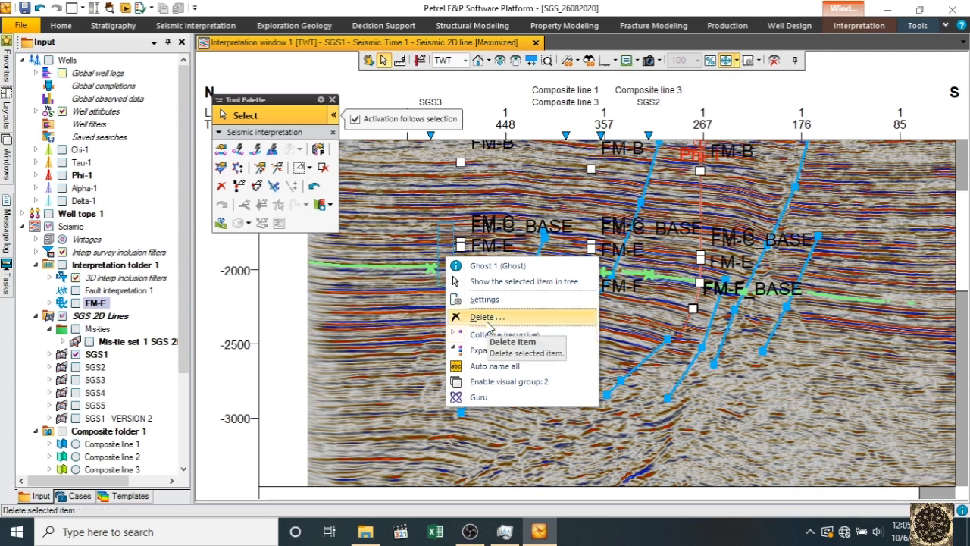
click(488, 316)
click(509, 290)
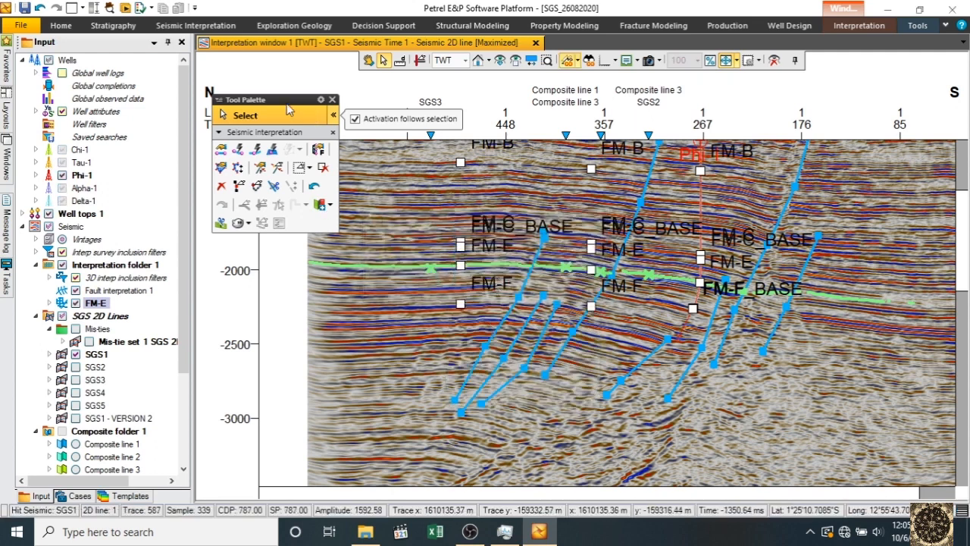
Restore the maximized interpretation window so it sits beside the 2D window, and close the Tool Palette
drag(285, 109, 297, 98)
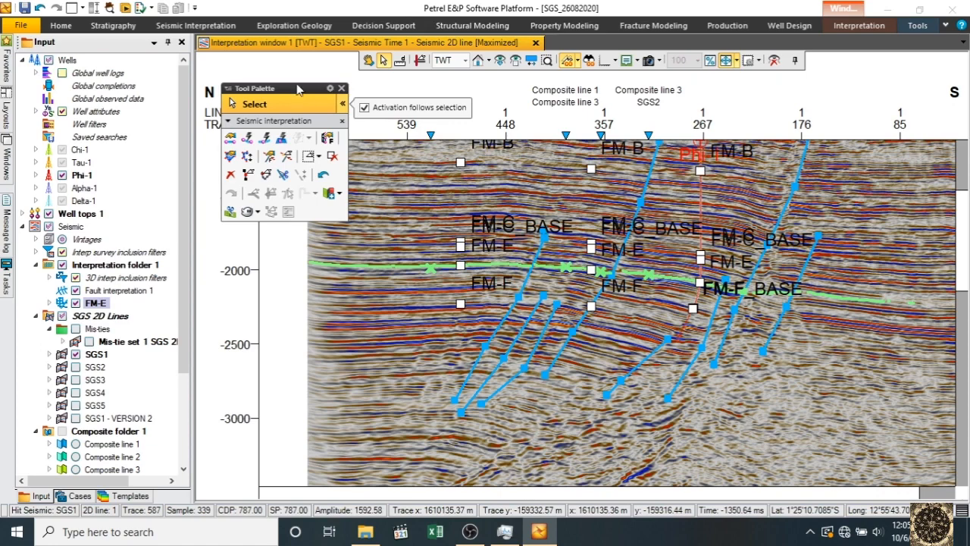
double_click(338, 45)
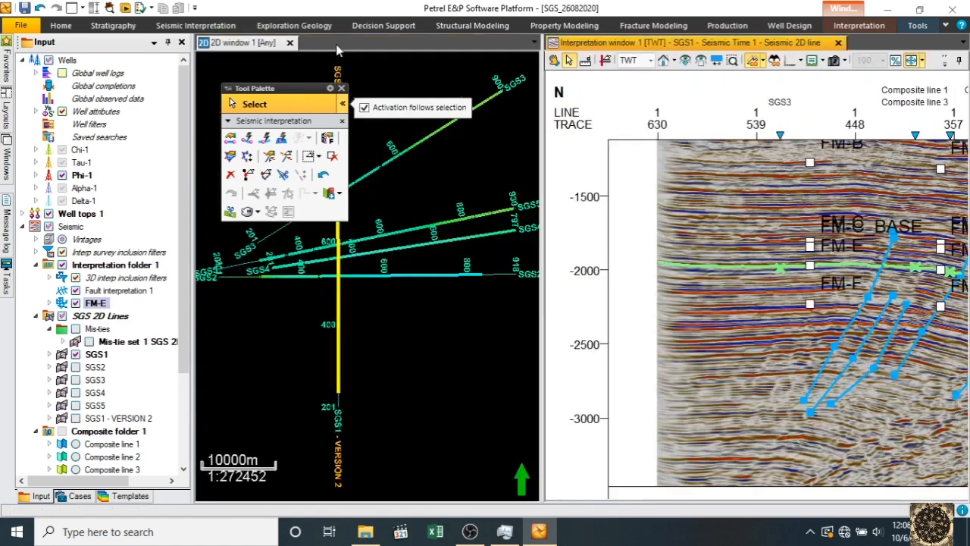
click(342, 88)
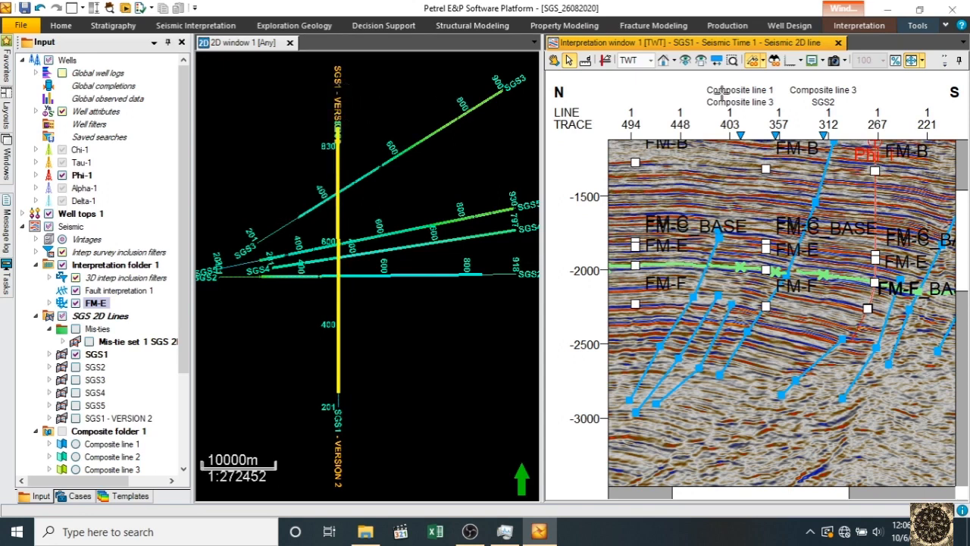
Close the SGS1 interpretation window and start the Make surface process with the FM-E horizon interpretation as main input
click(838, 43)
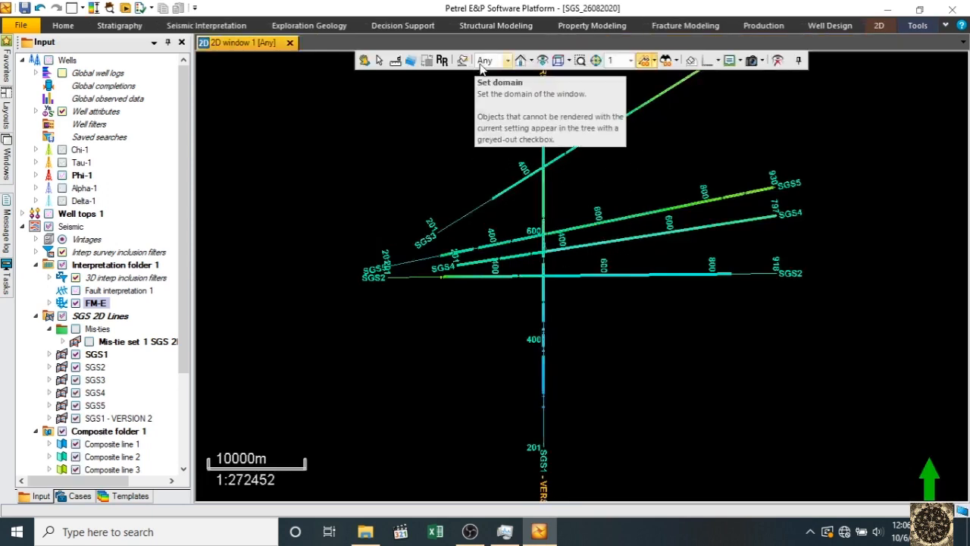
click(208, 30)
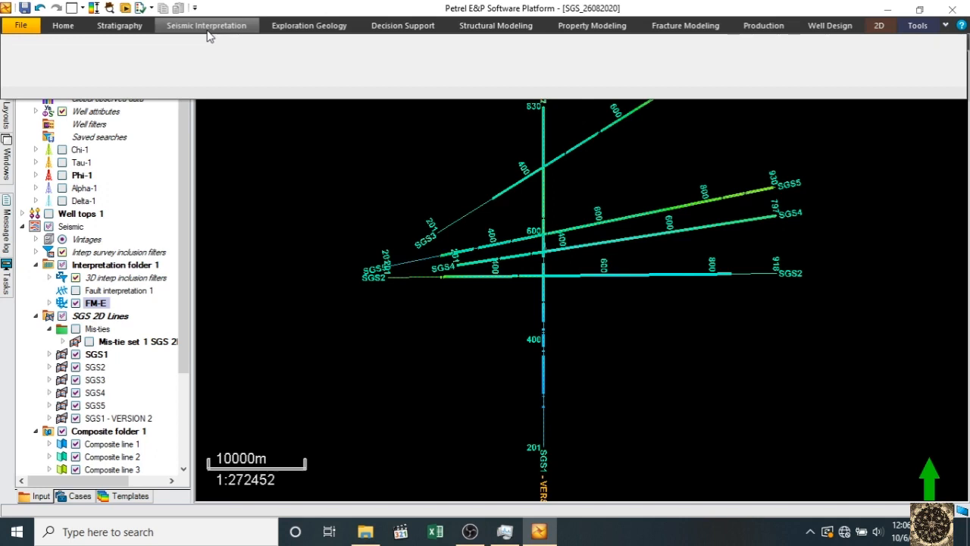
click(208, 29)
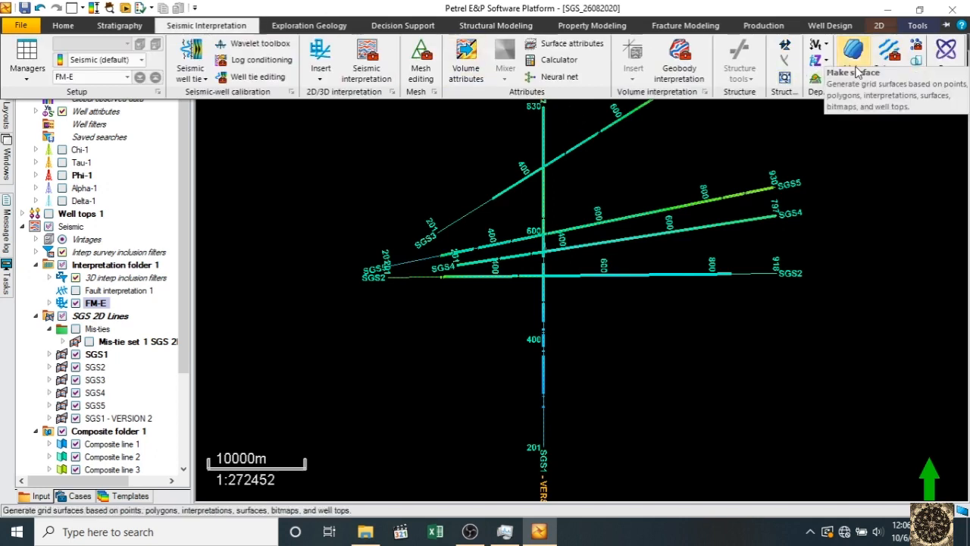
click(854, 60)
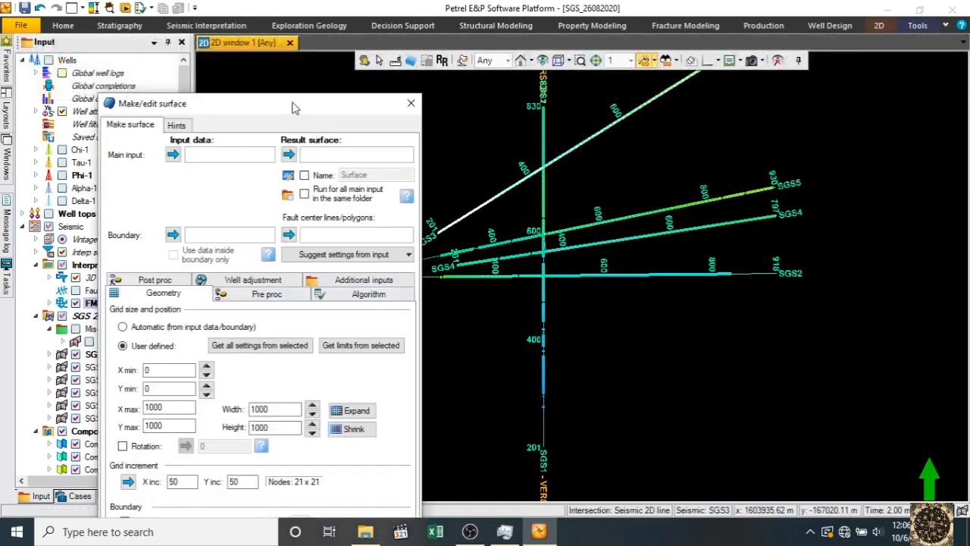
drag(296, 109, 553, 18)
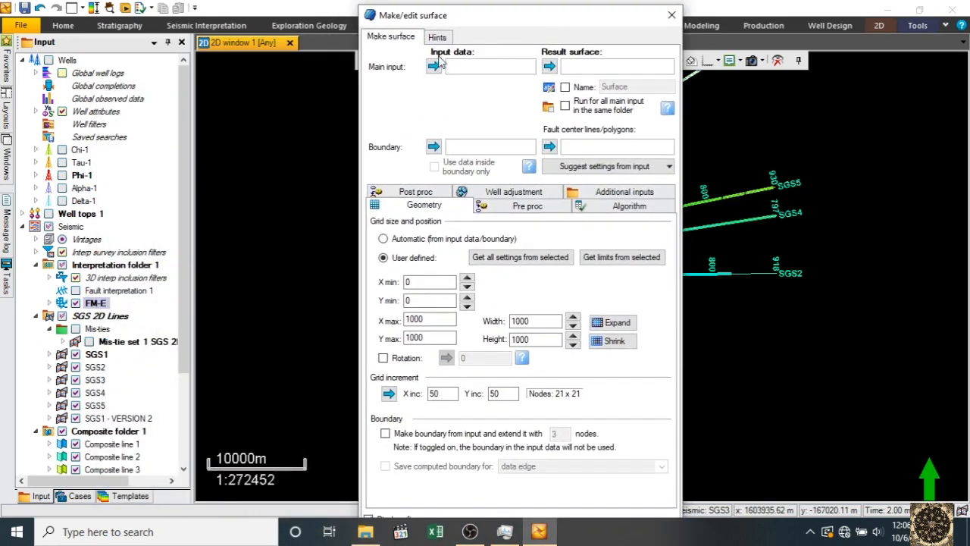
click(96, 302)
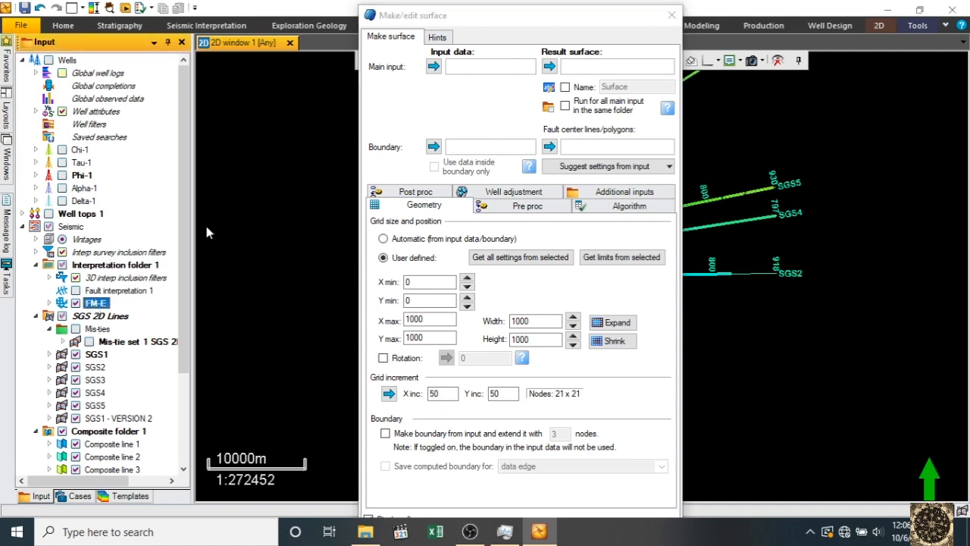
click(433, 67)
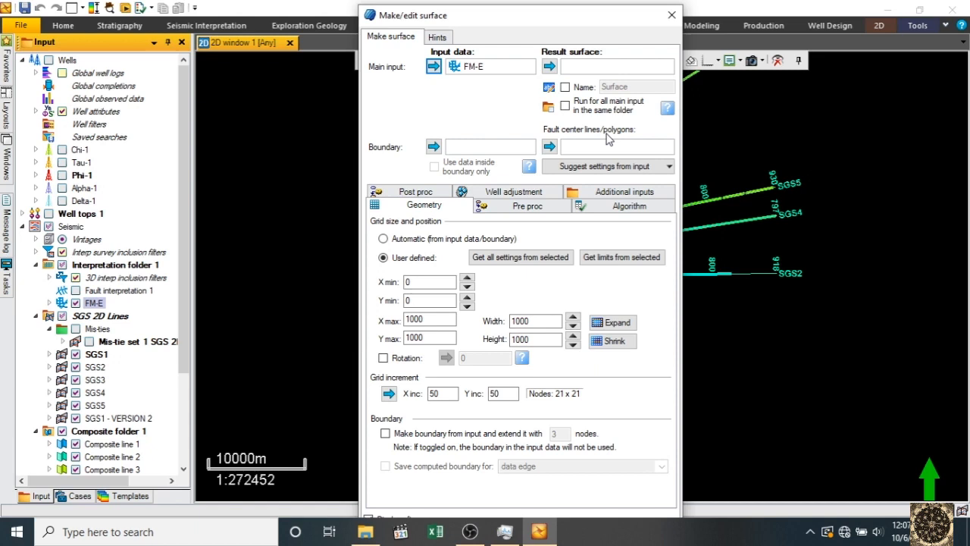
Try to use Fault interpretation 1 as the fault center lines/polygons for the FM-E surface
click(113, 292)
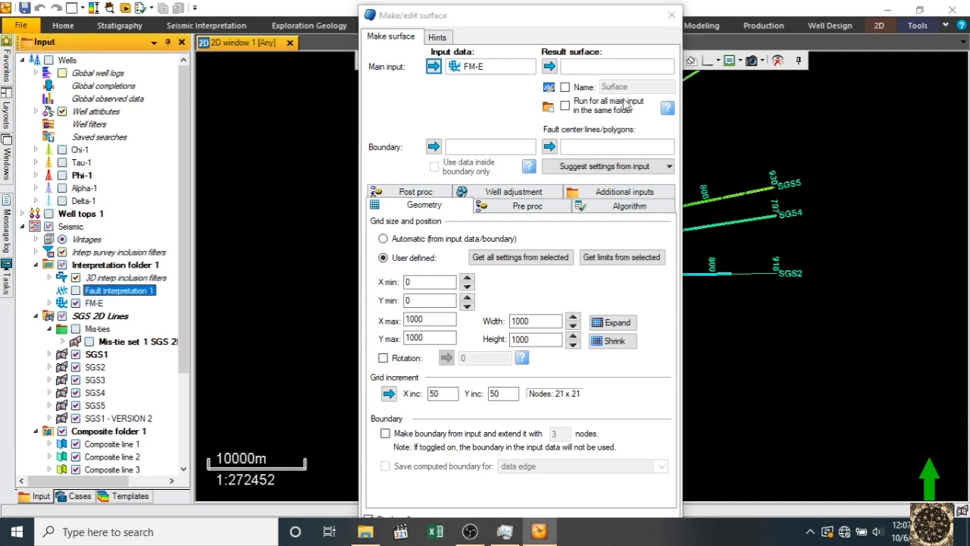
click(550, 149)
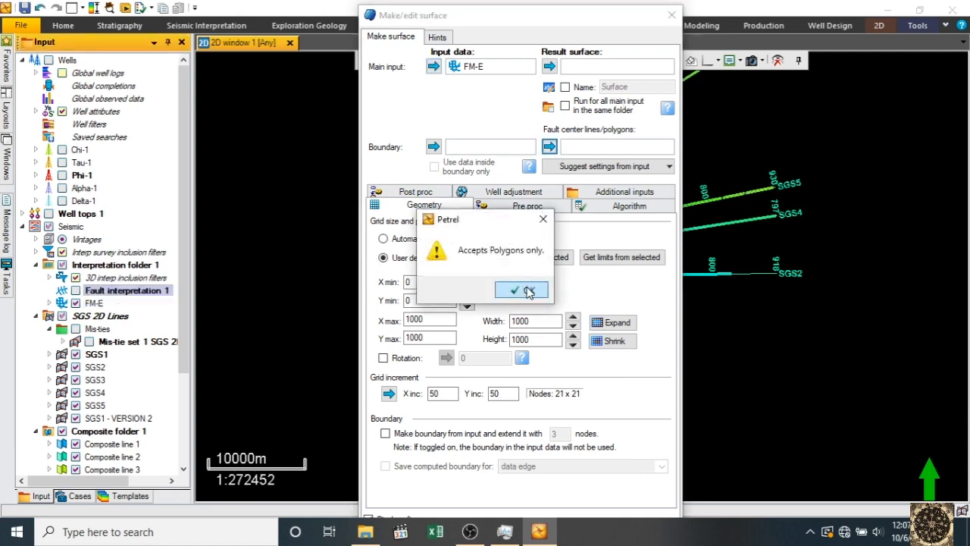
click(529, 291)
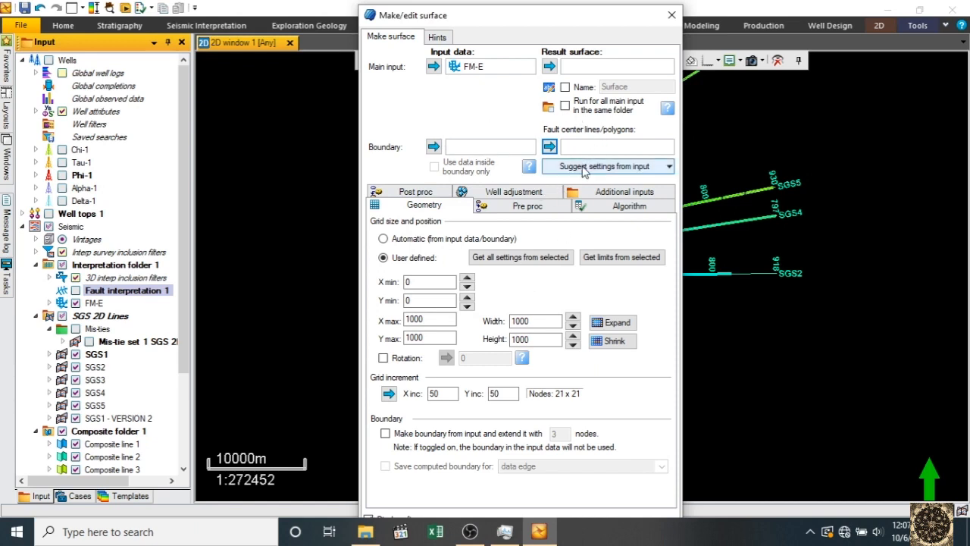
Apply the suggested surface settings for seismic lines (low density) and review the post-processing options
click(583, 170)
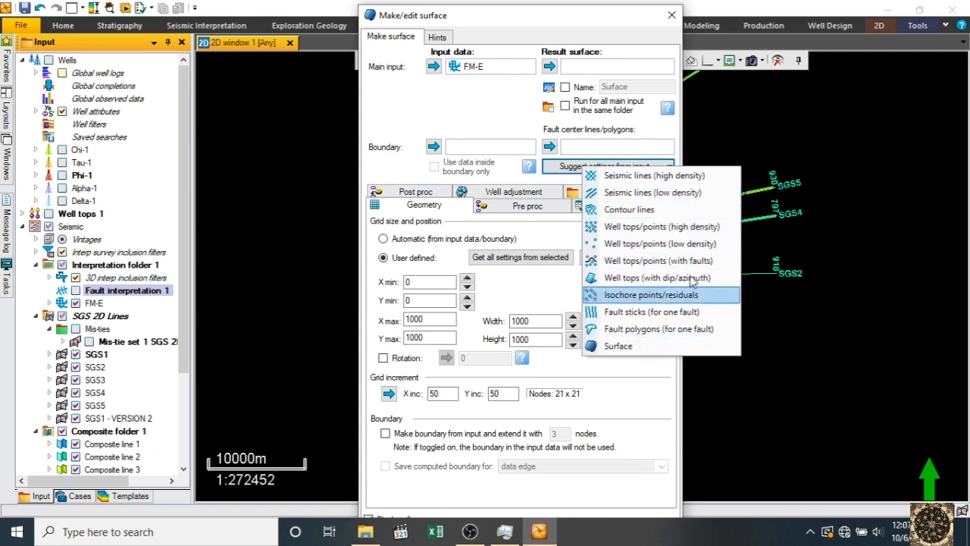
click(682, 194)
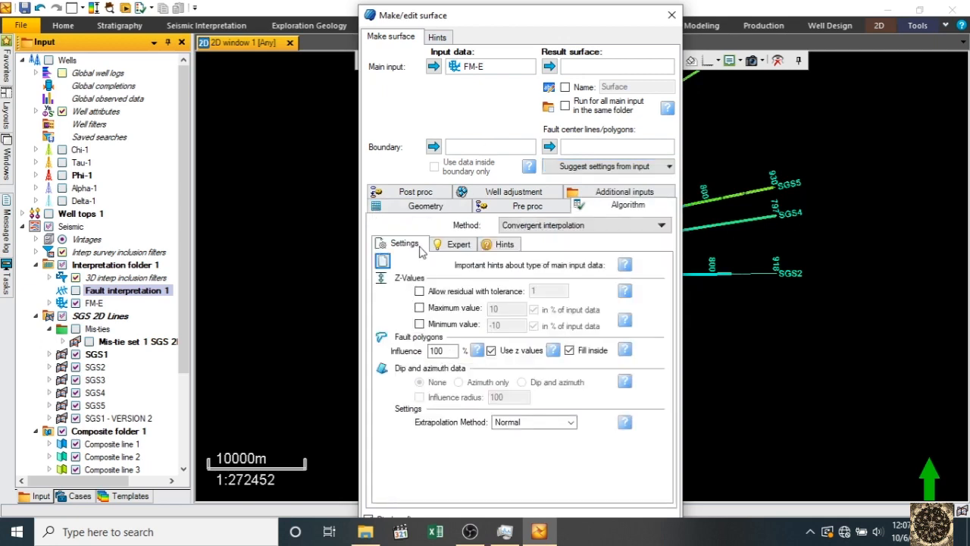
click(416, 194)
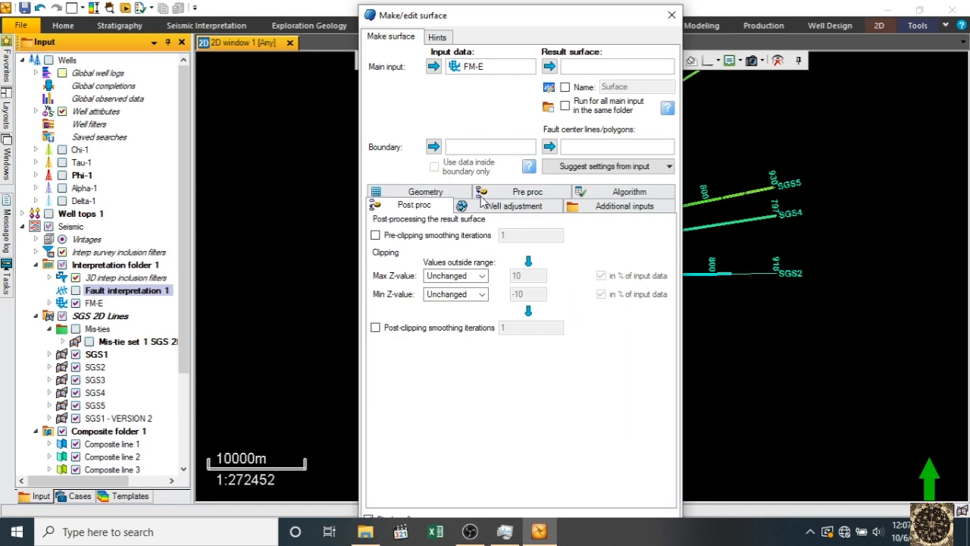
Set the surface's well adjustment to the FM-E well tops from Well tops 1, using the TWT auto attribute
click(500, 211)
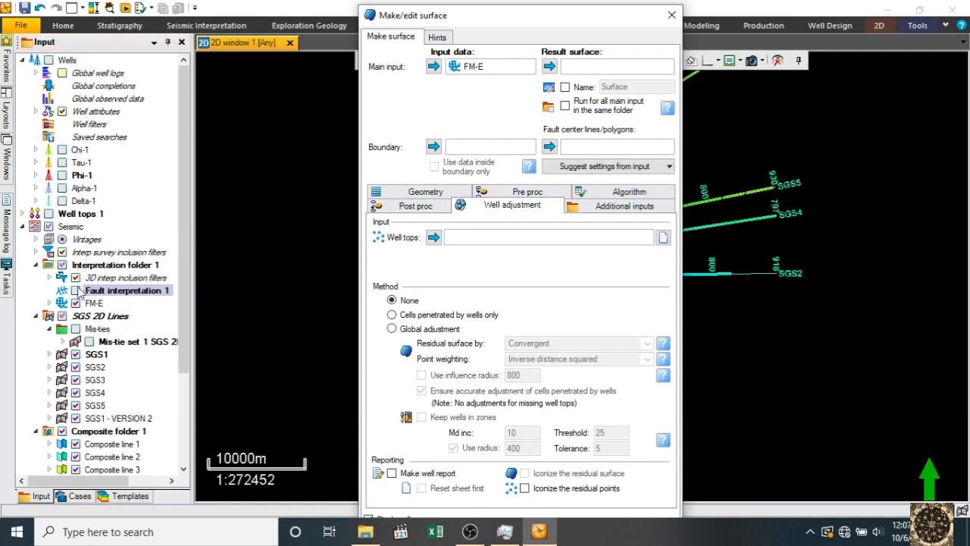
click(23, 215)
scroll(90, 341, down, 3)
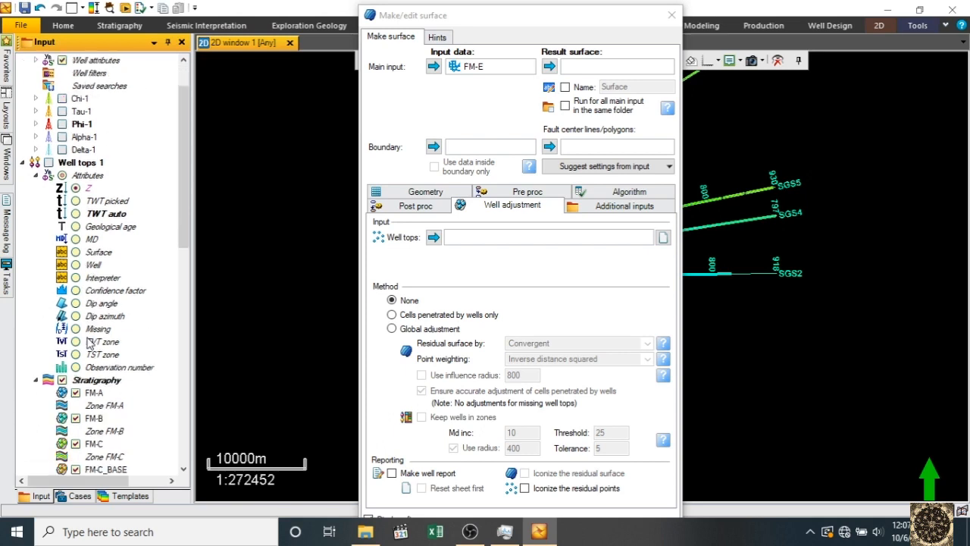
scroll(90, 349, down, 2)
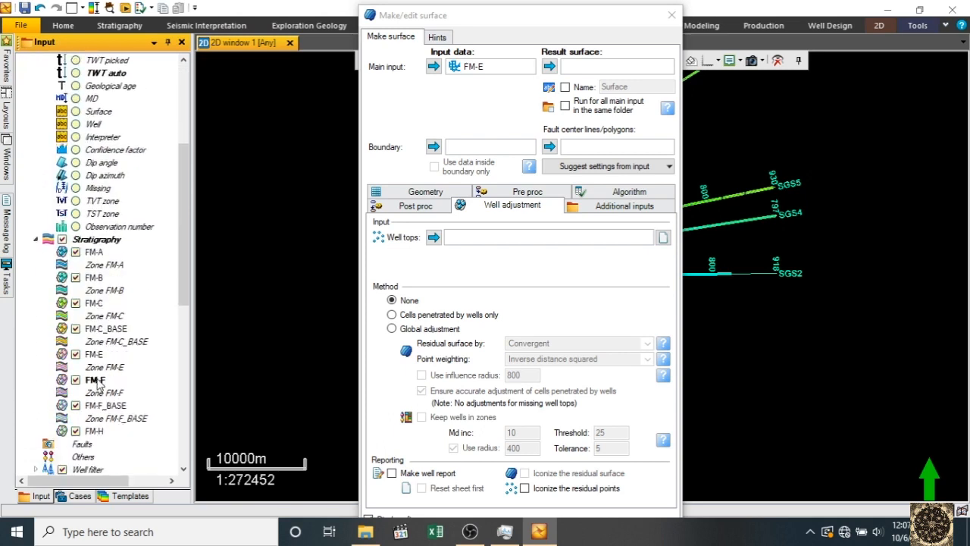
click(95, 354)
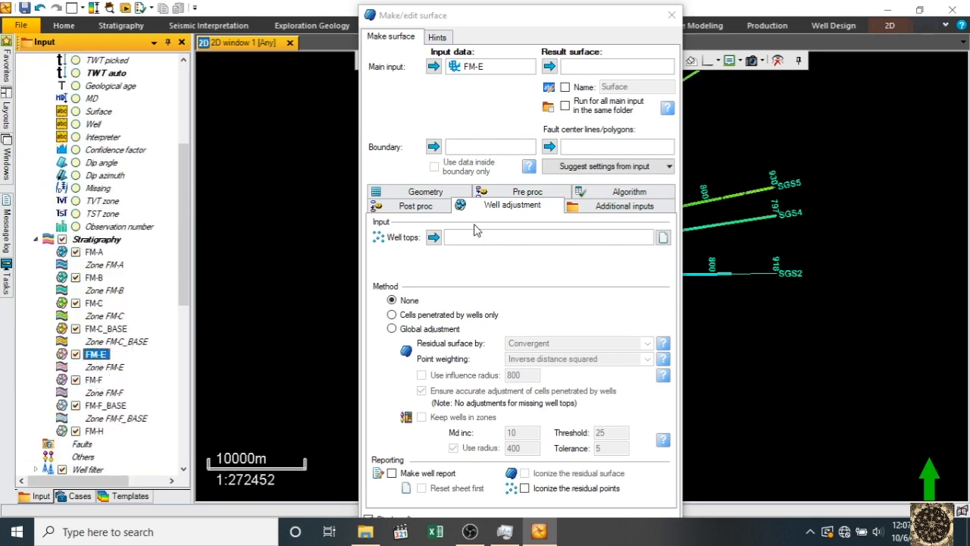
click(433, 238)
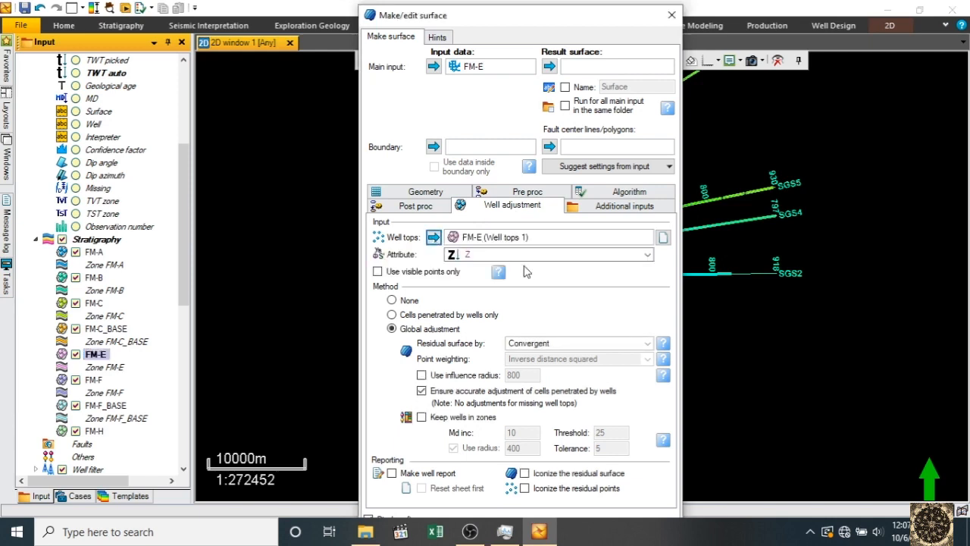
click(551, 255)
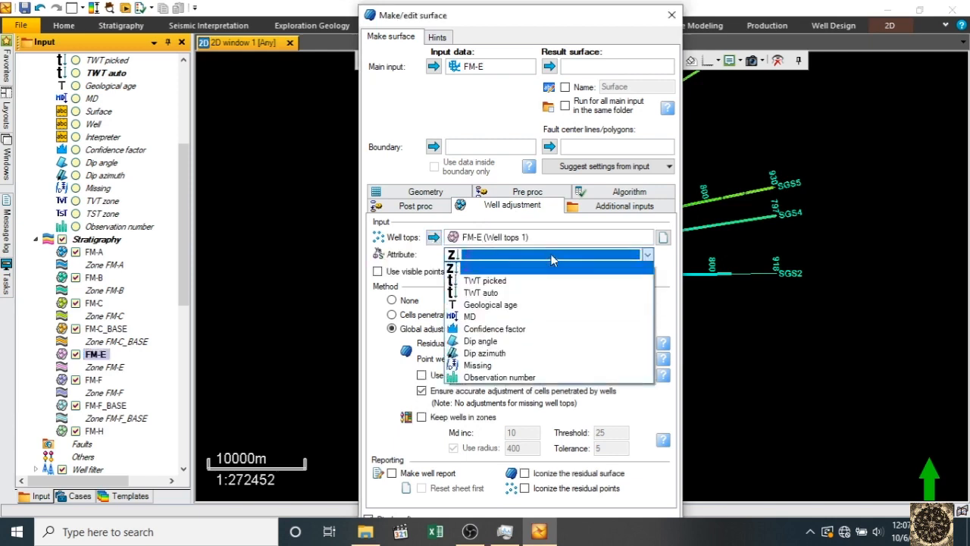
click(516, 295)
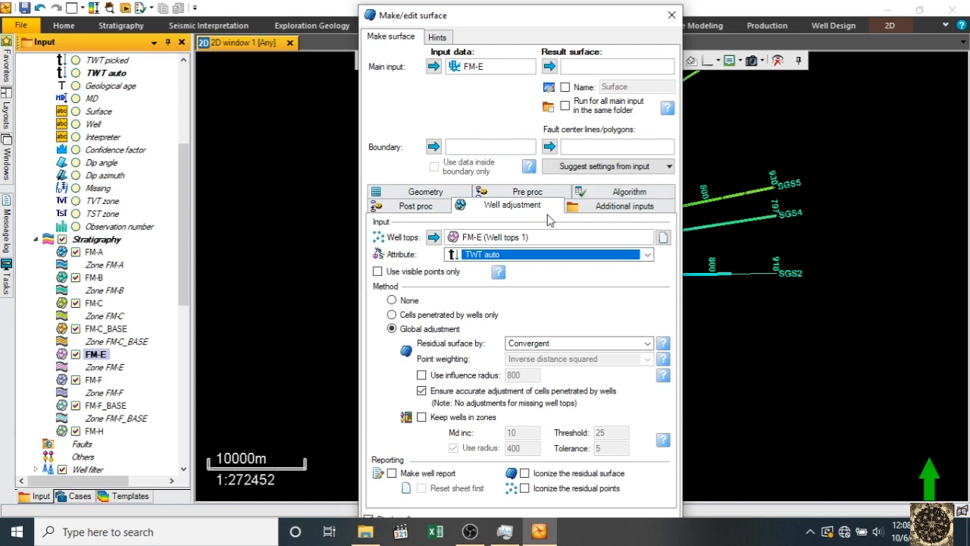
Check the additional inputs and choose Convergent interpolation as the surface's gridding method
click(598, 207)
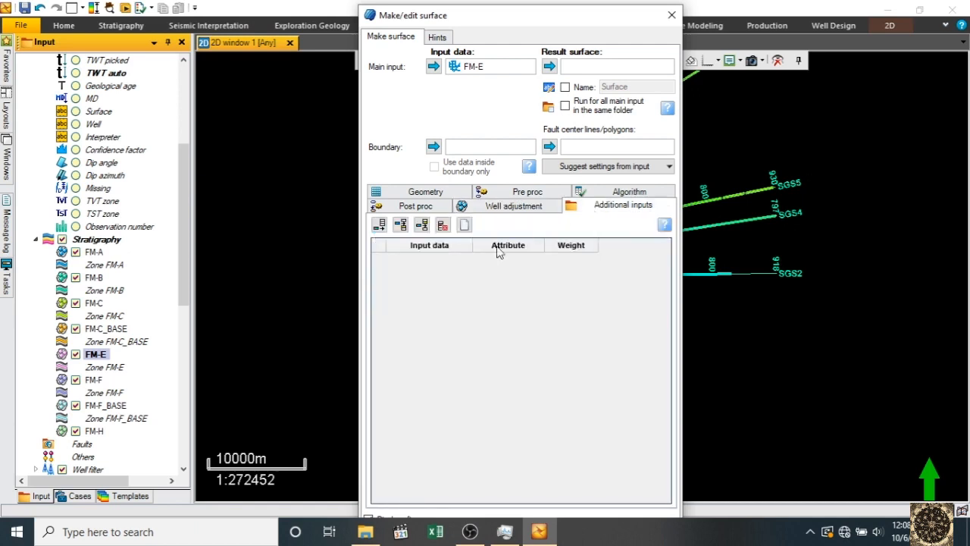
click(626, 191)
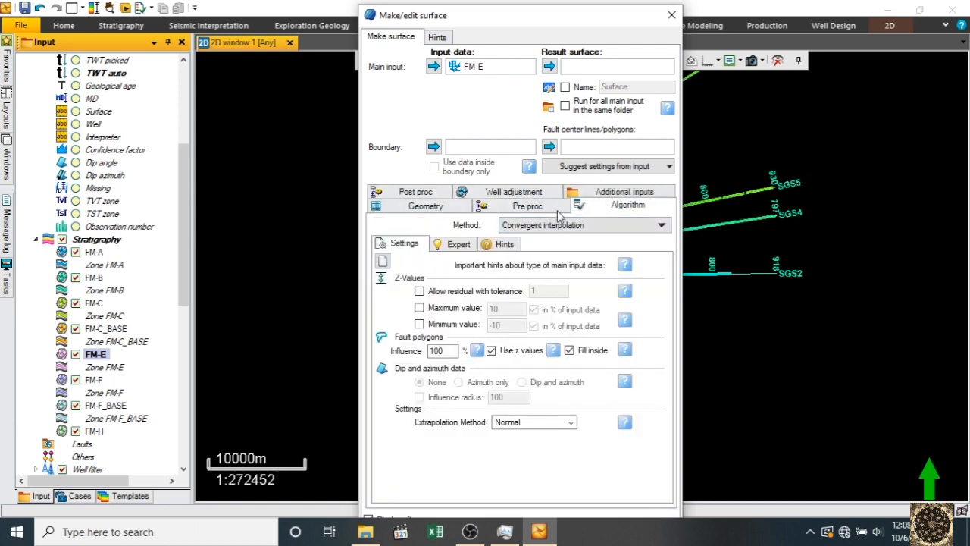
click(569, 225)
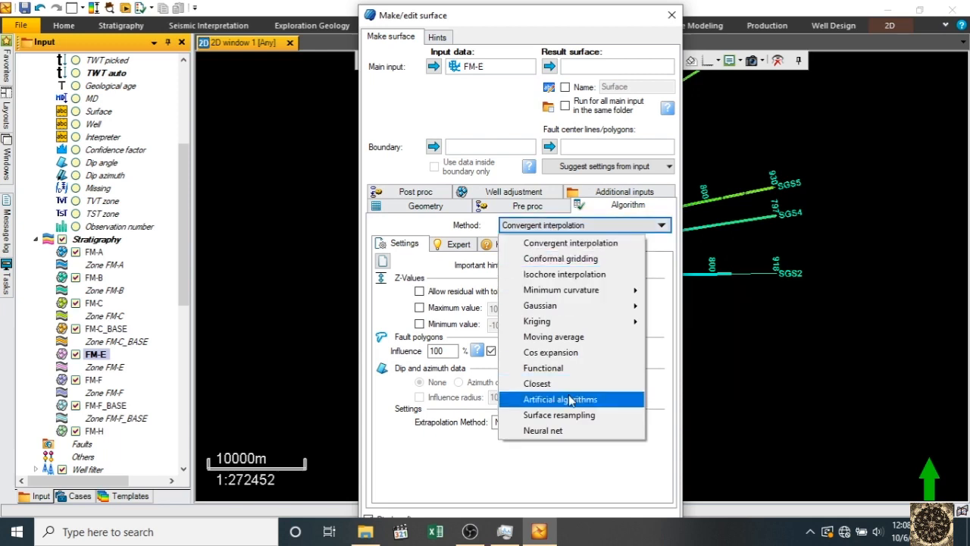
click(590, 250)
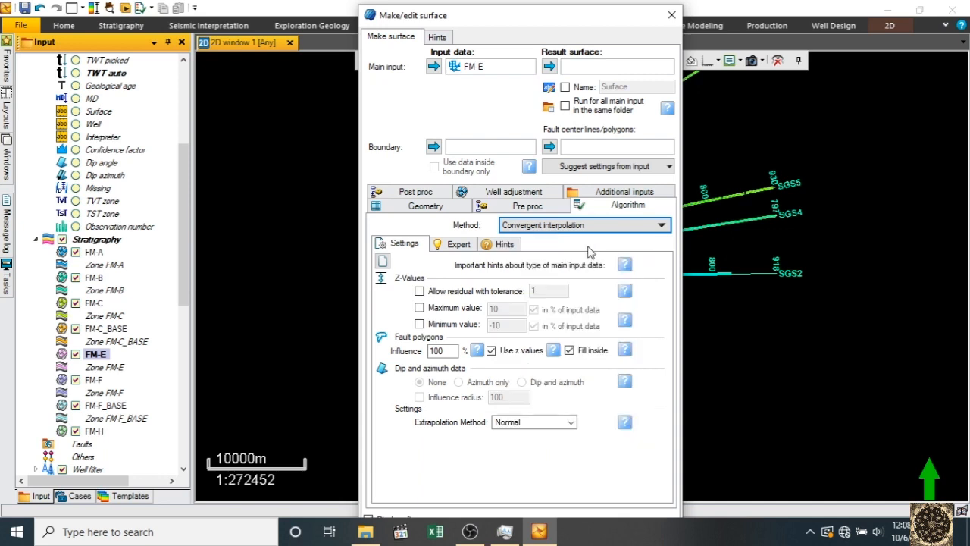
Set the grid size and position to automatic from input data/boundary, and generate the FM-E surface
click(410, 208)
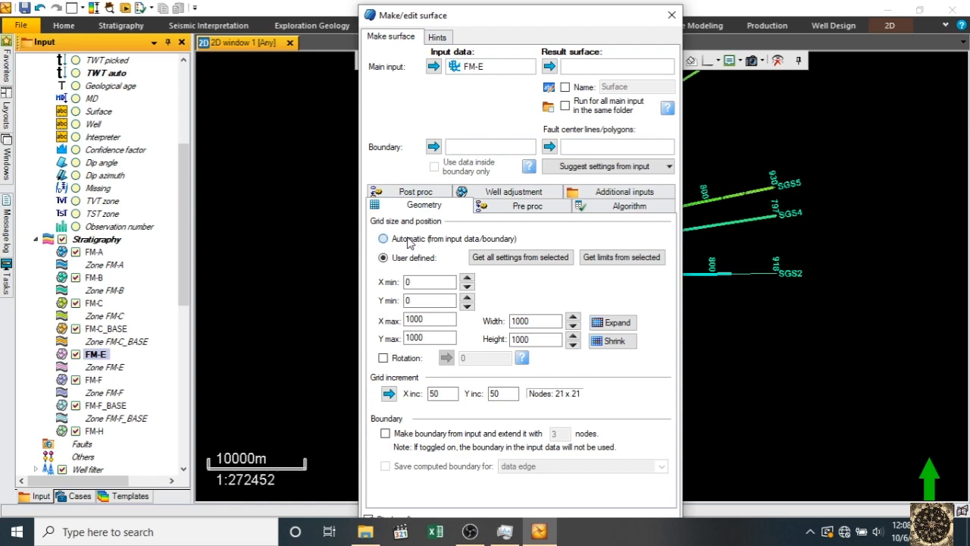
click(409, 240)
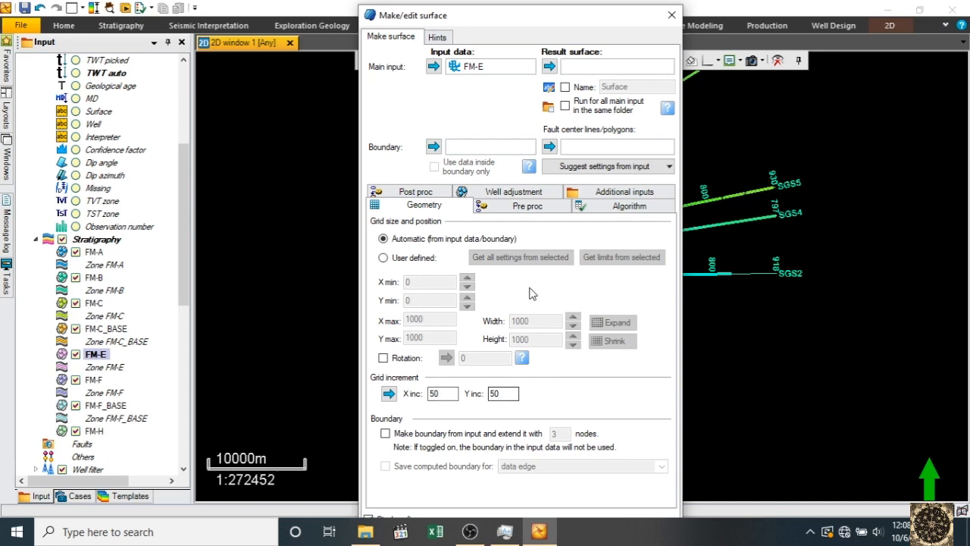
drag(512, 8, 520, 42)
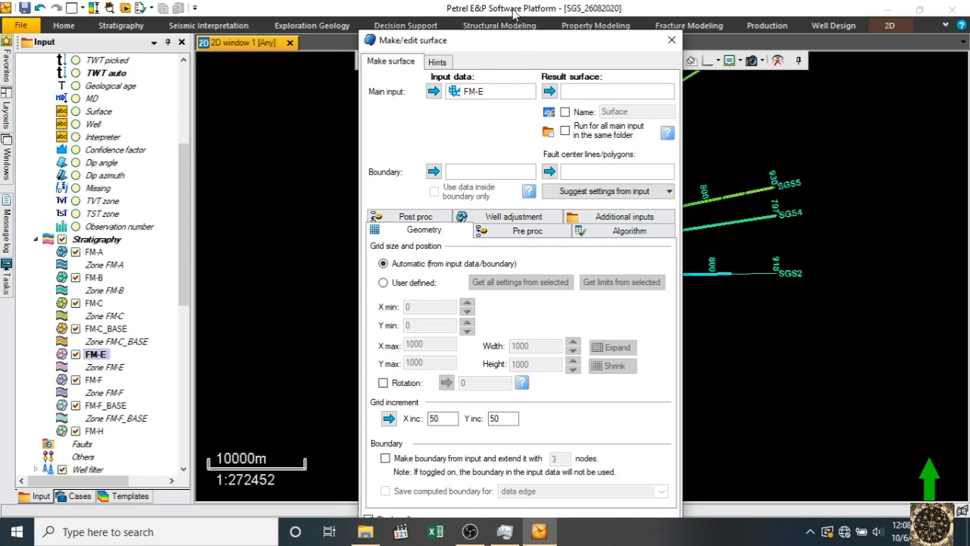
drag(499, 36, 490, 15)
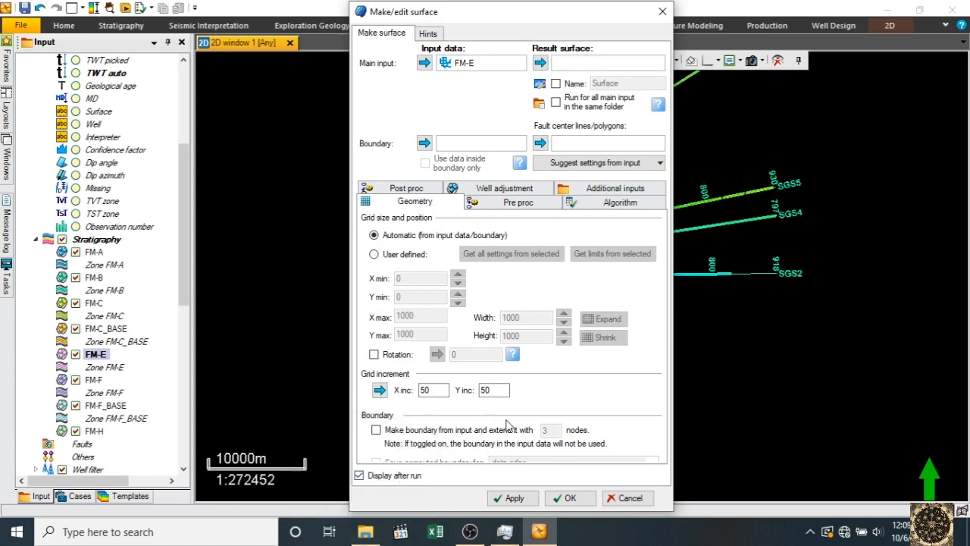
click(513, 498)
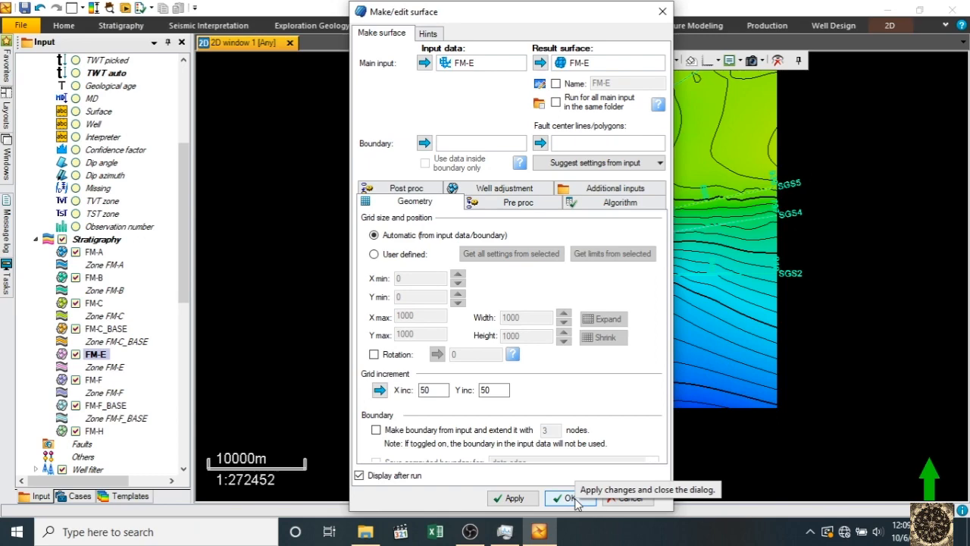
click(570, 498)
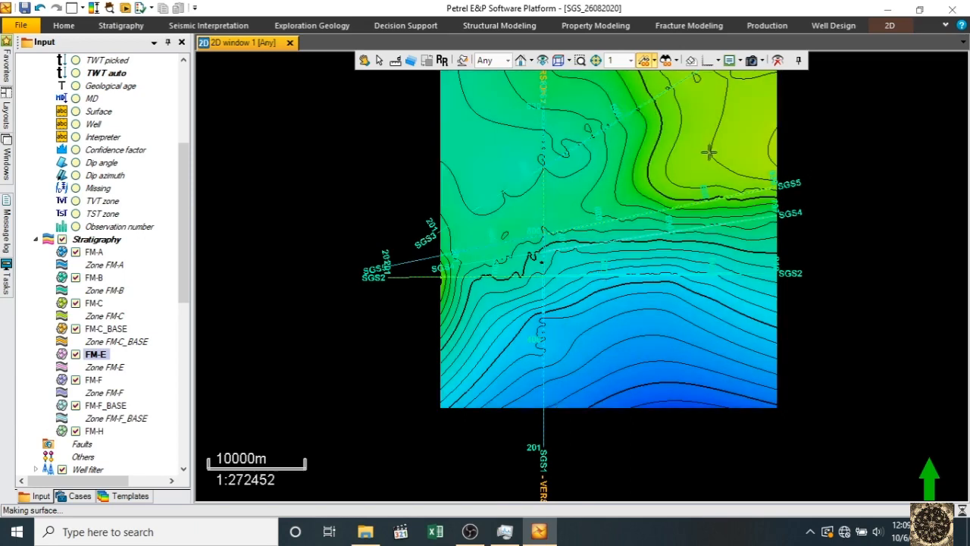
Examine the contours of the generated FM-E surface across the seismic lines in the 2D window
click(379, 61)
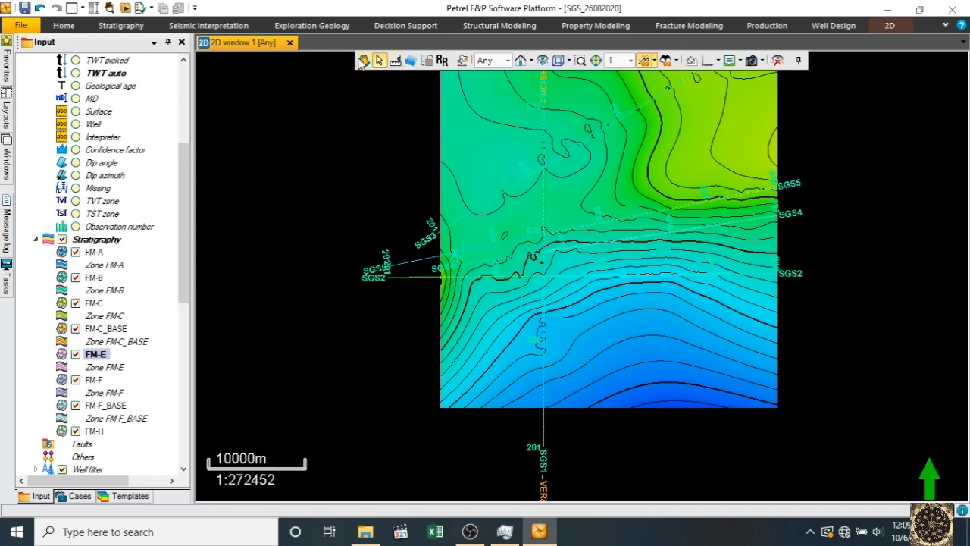
click(363, 63)
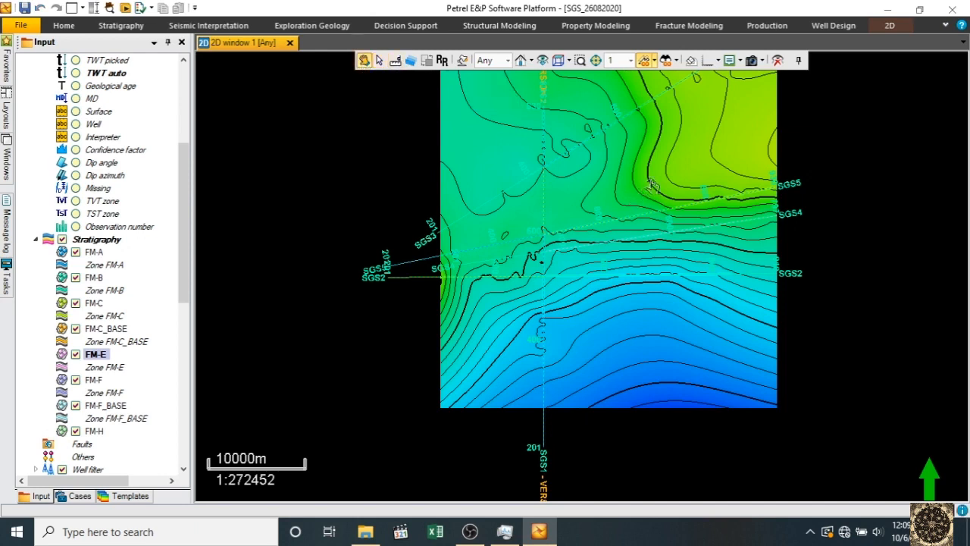
scroll(683, 146, down, 2)
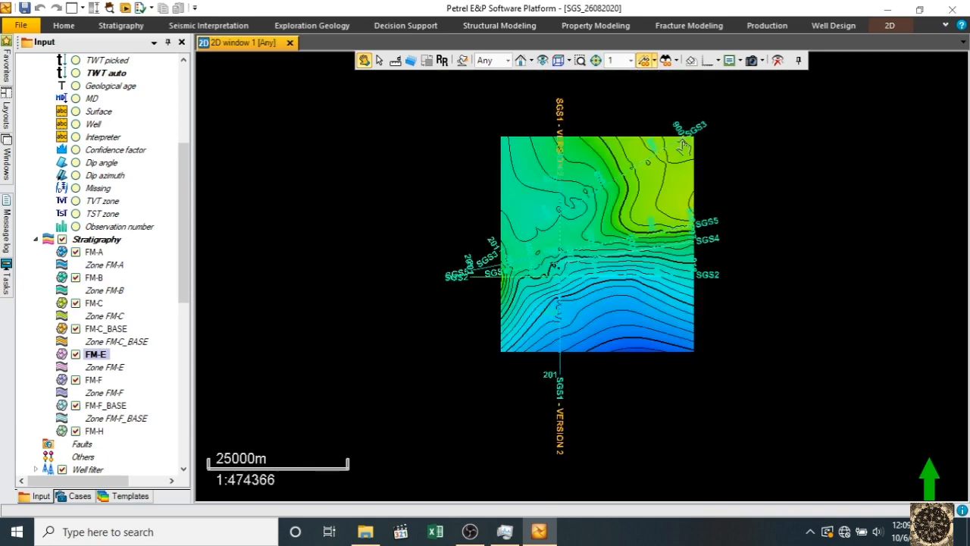
scroll(682, 152, down, 1)
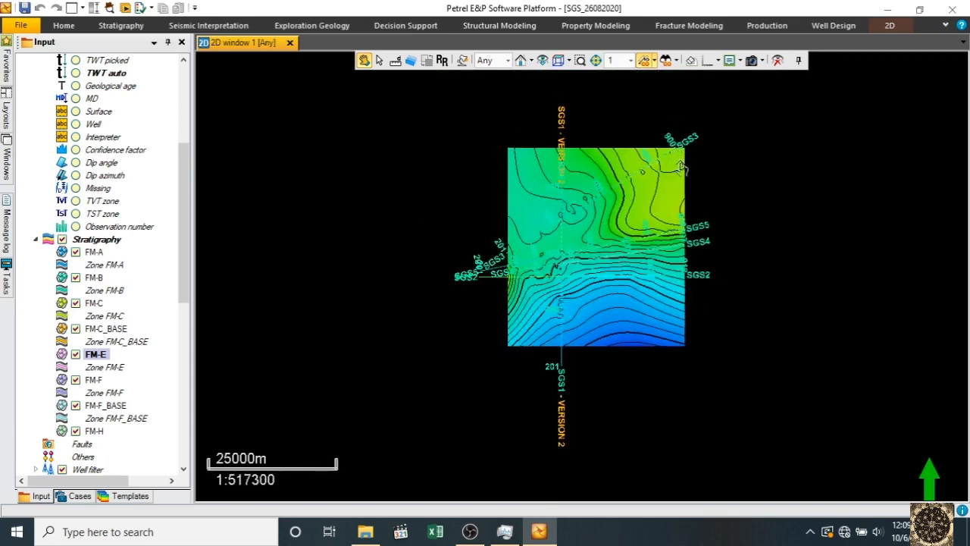
scroll(682, 165, up, 3)
scroll(681, 162, down, 1)
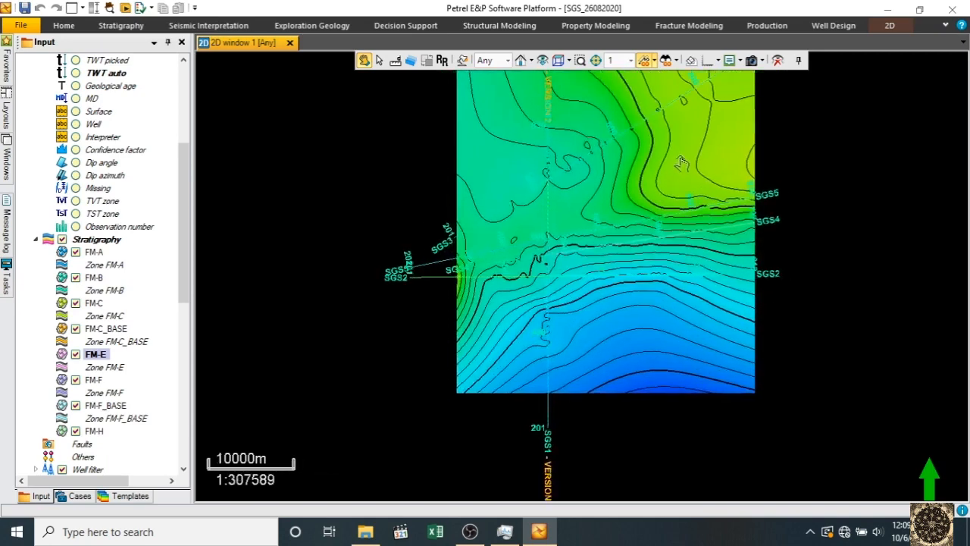
Give the FM-E surface a local (private) color table auto-scaled to the data
scroll(682, 162, down, 2)
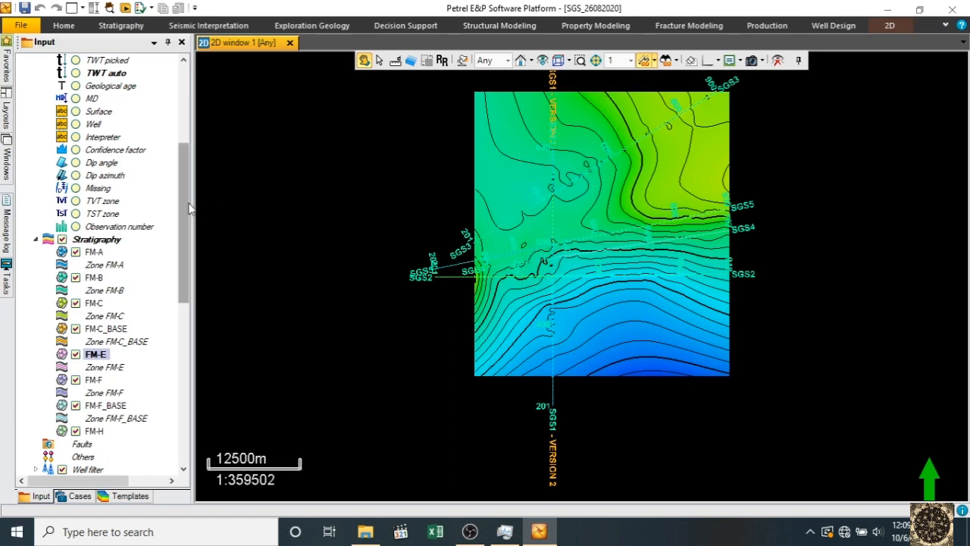
drag(186, 209, 179, 391)
click(70, 458)
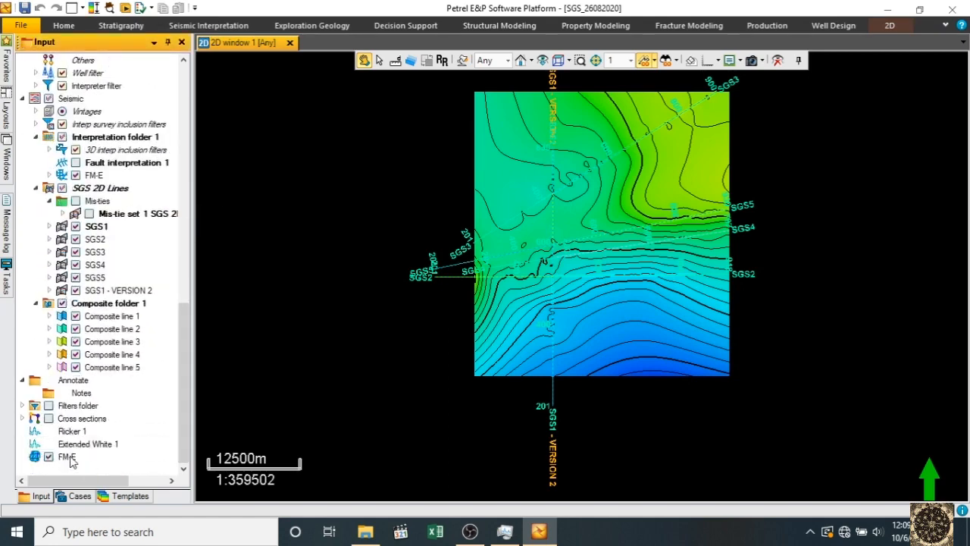
right_click(71, 459)
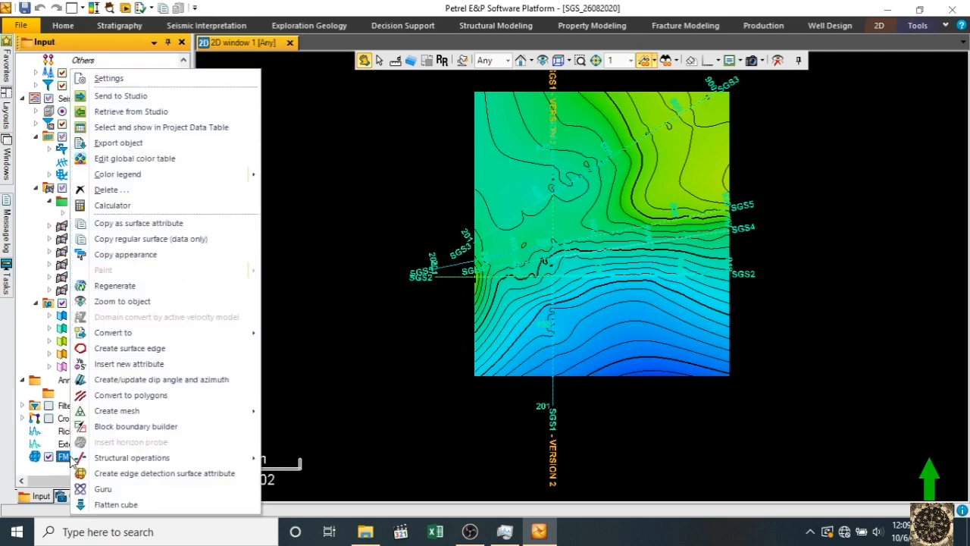
click(106, 81)
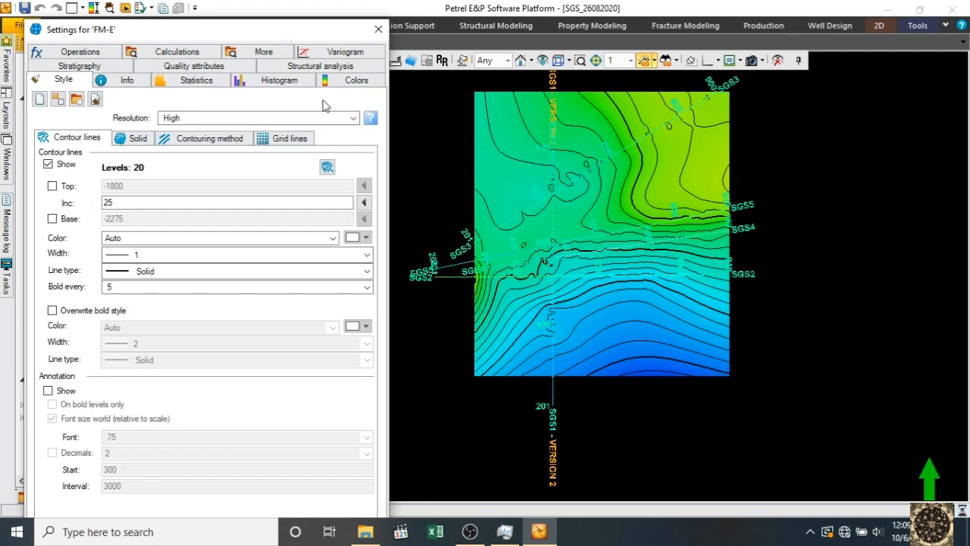
click(338, 83)
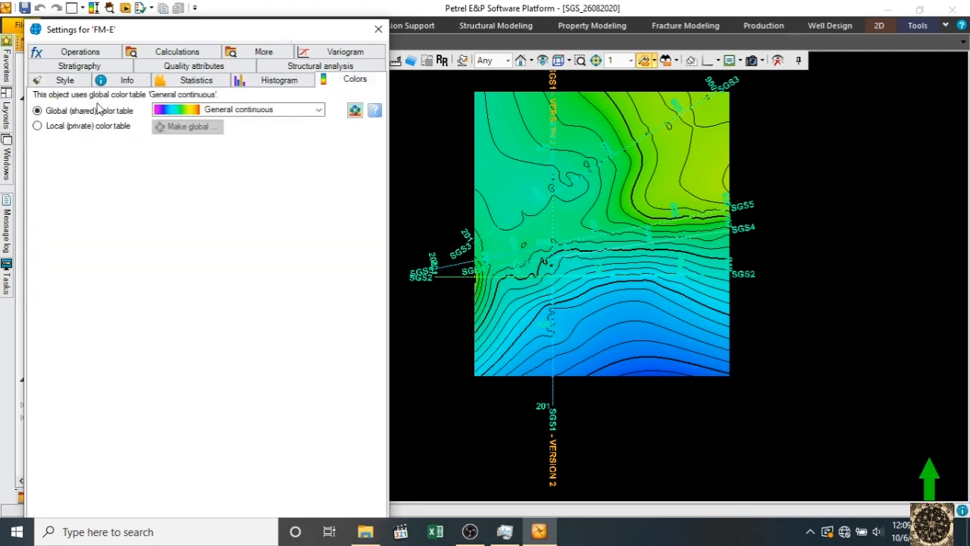
click(81, 127)
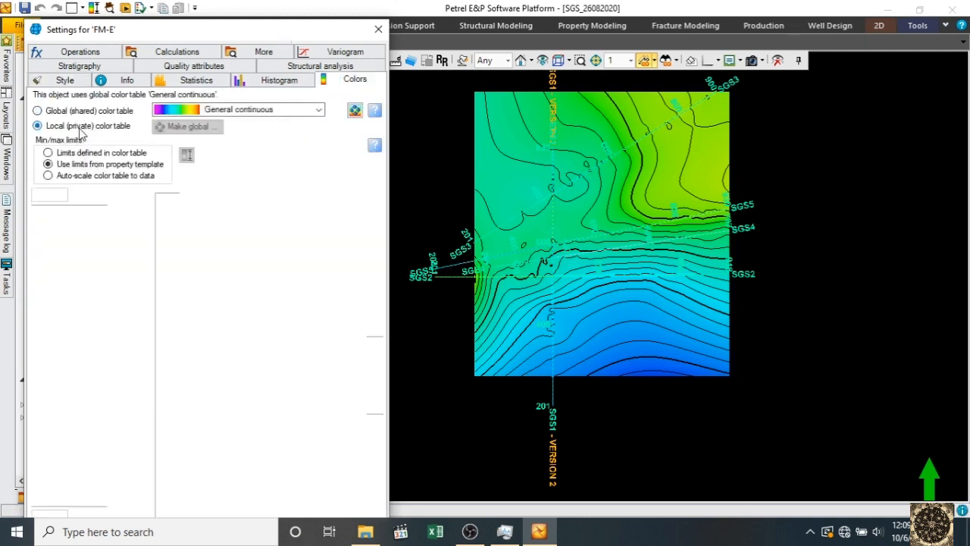
click(85, 176)
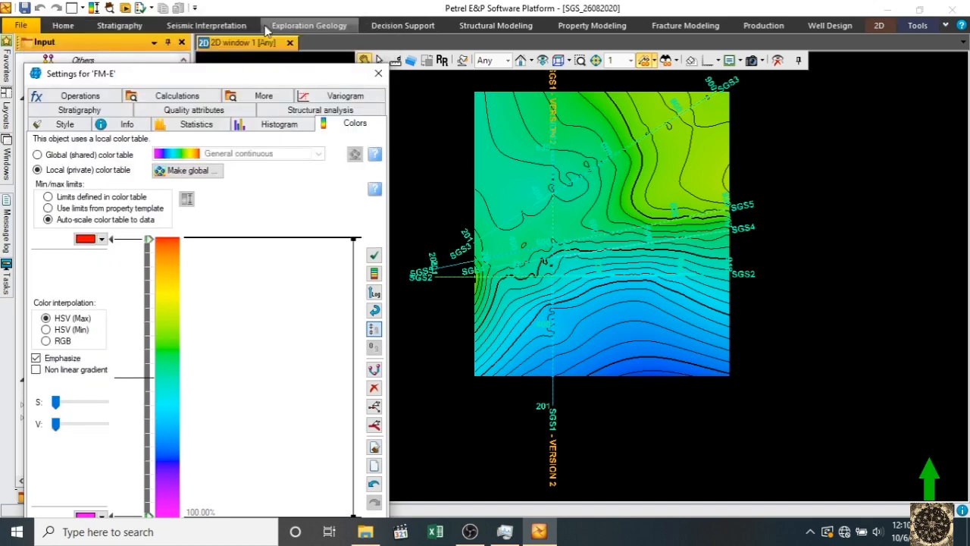
drag(257, 79, 263, 20)
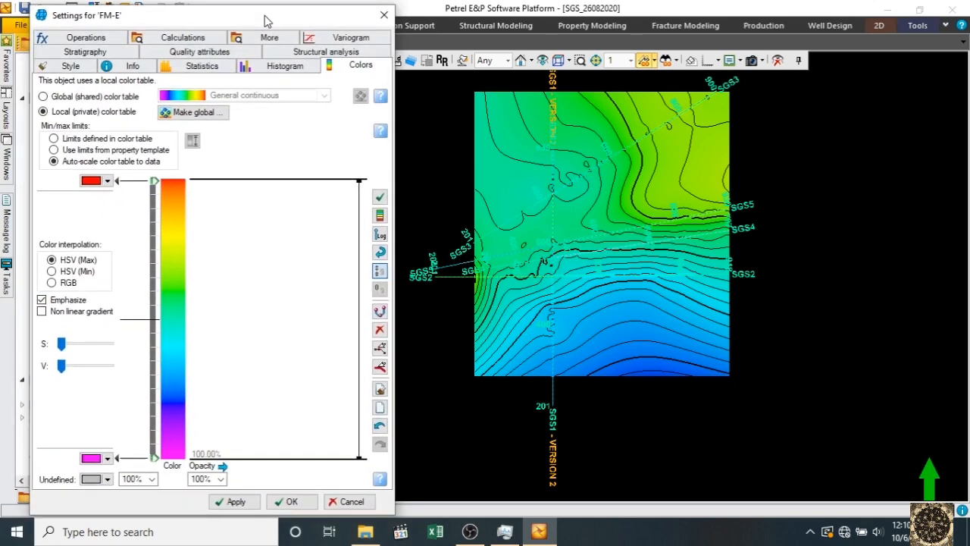
click(236, 501)
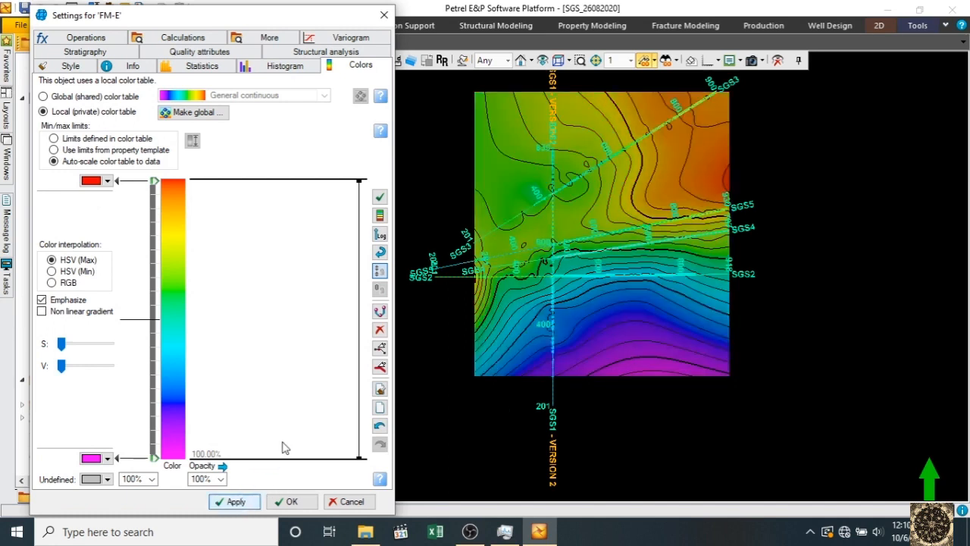
click(292, 502)
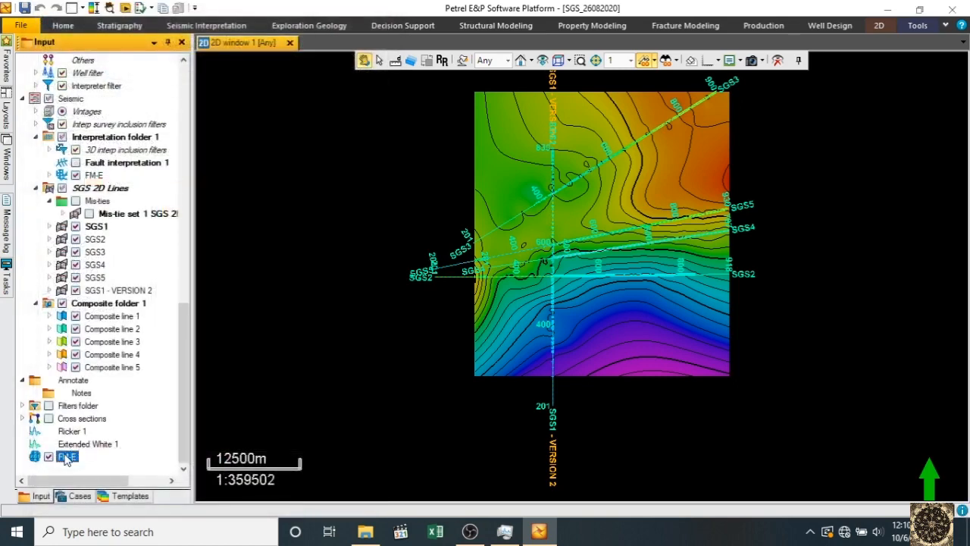
Set the contour line increment of the FM-E surface to 10
right_click(67, 458)
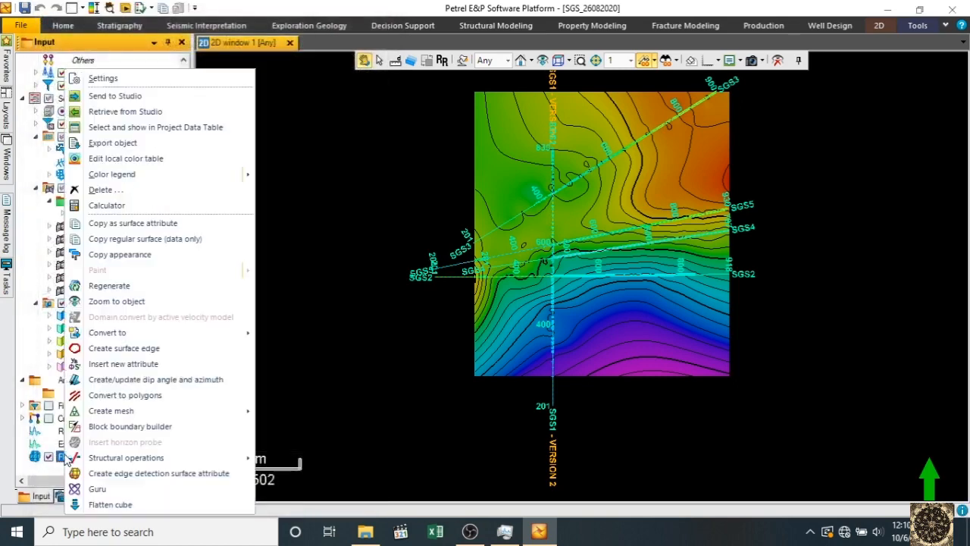
click(111, 77)
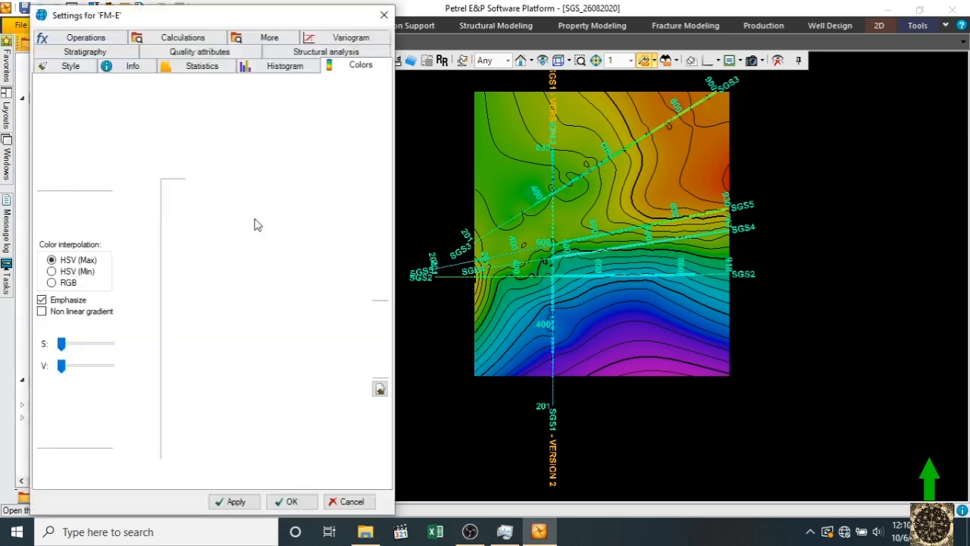
click(74, 68)
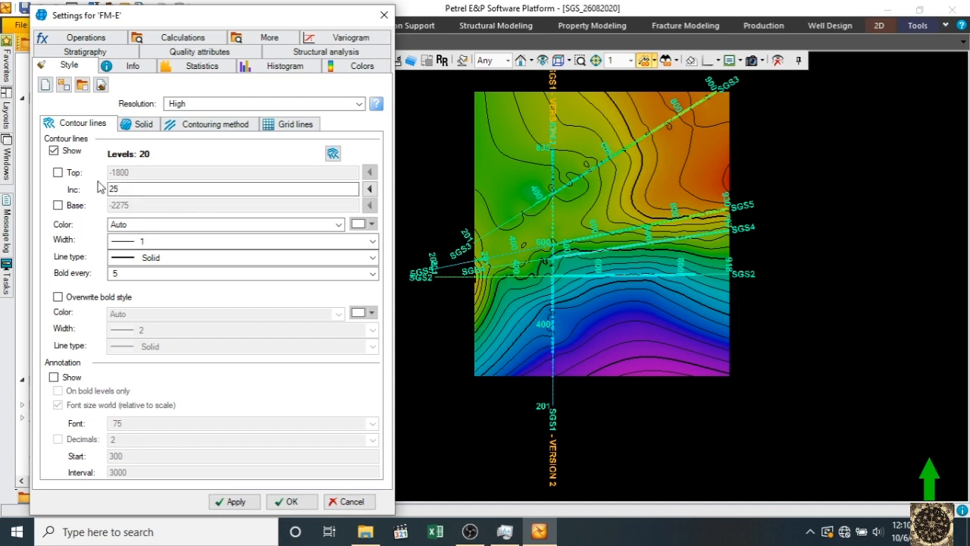
drag(203, 190, 105, 188)
text(10)
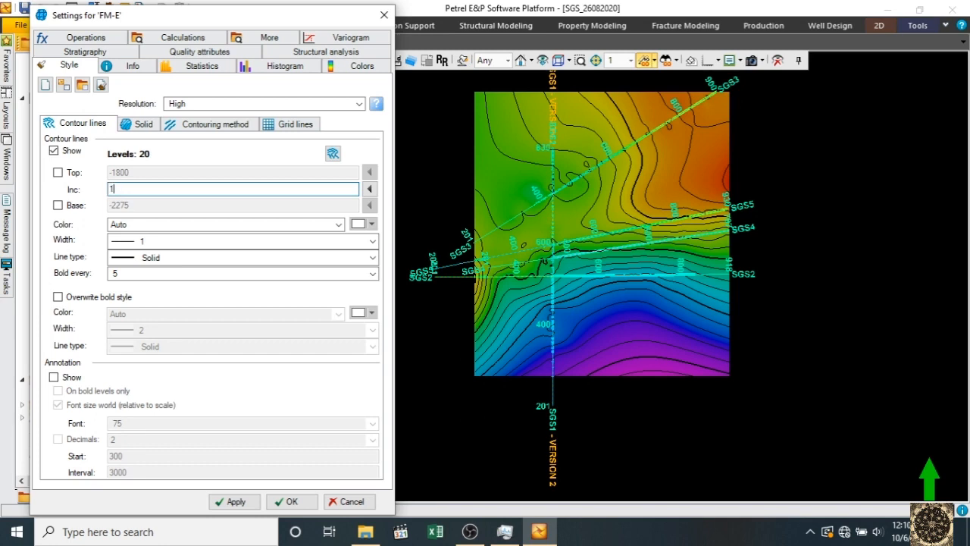
click(234, 506)
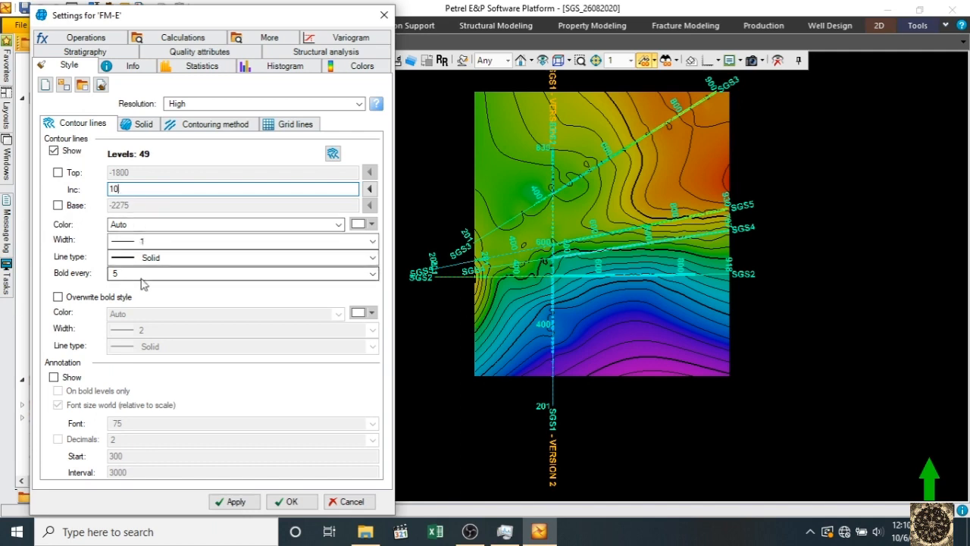
Show annotation on the FM-E contour lines with a font size of 2000
click(53, 378)
click(237, 502)
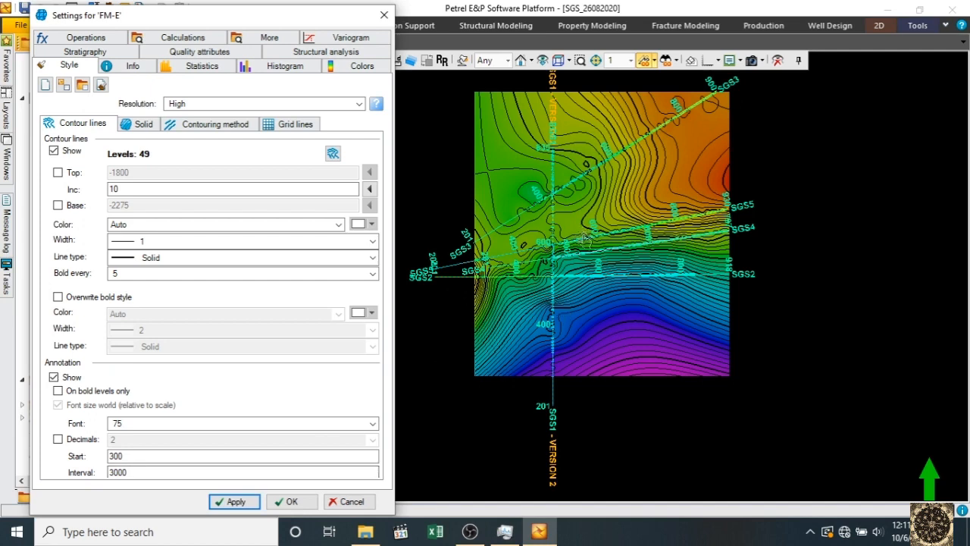
click(115, 423)
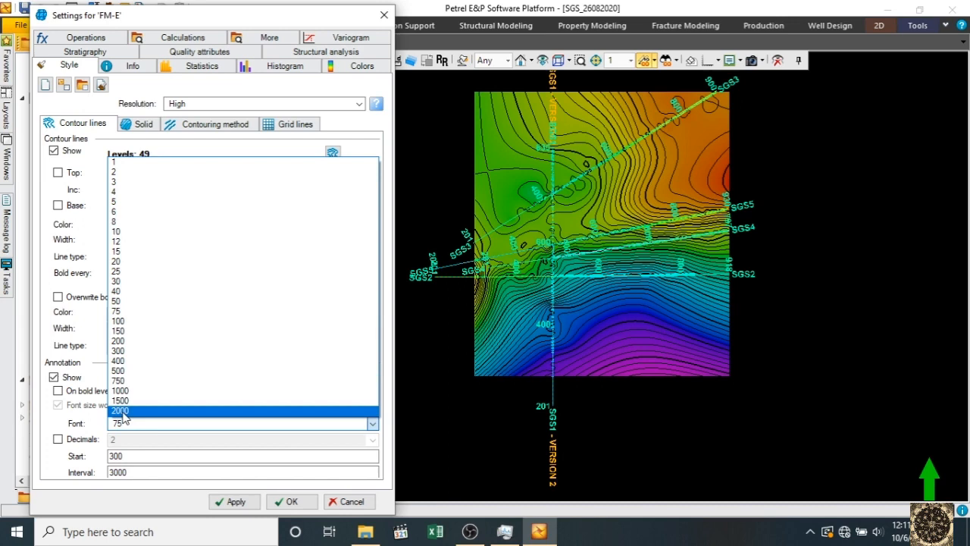
click(121, 410)
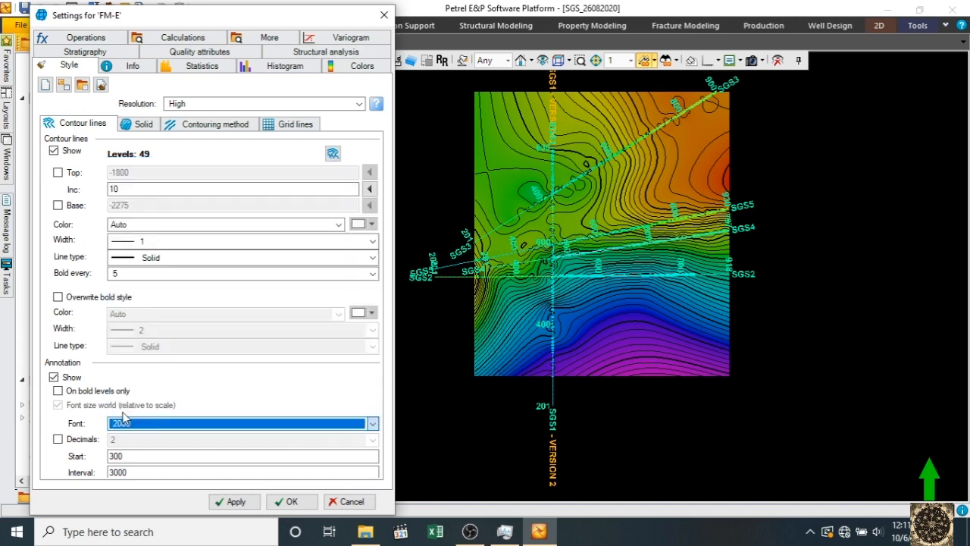
click(241, 498)
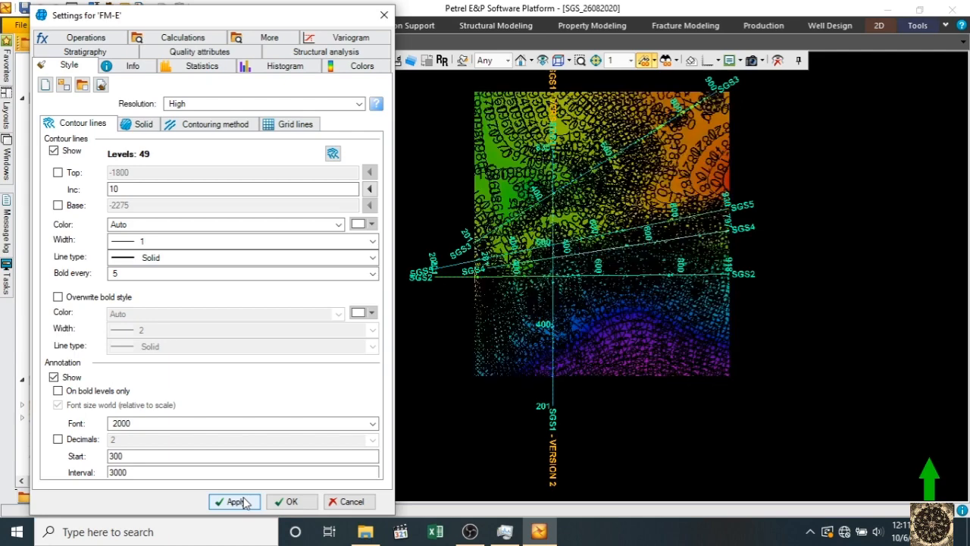
Try a contour annotation interval of 30000, and set it to 80000 instead
click(111, 462)
click(145, 473)
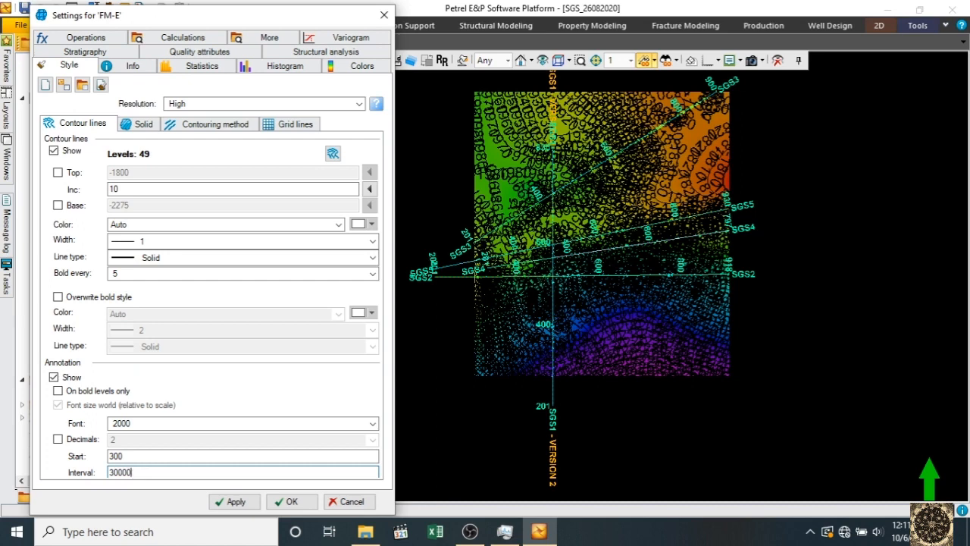
click(241, 503)
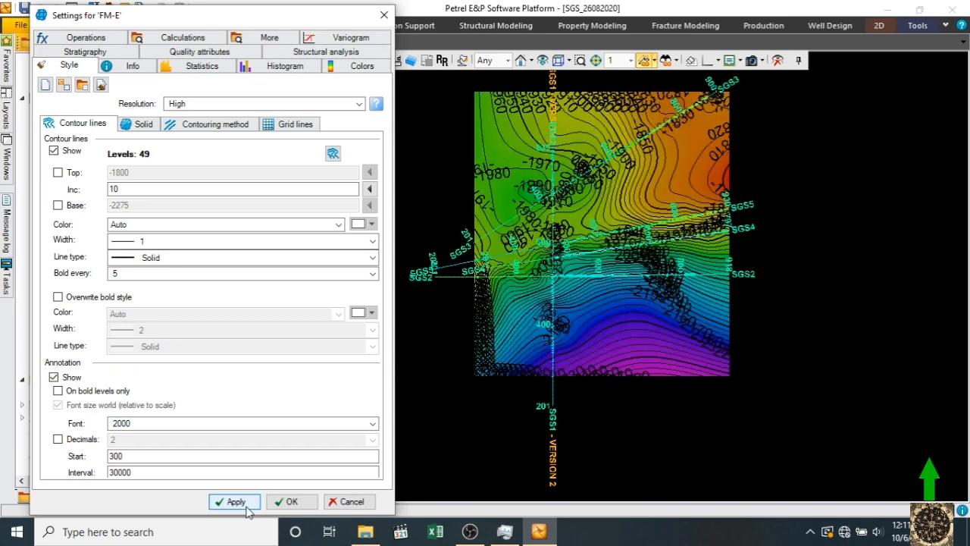
click(112, 472)
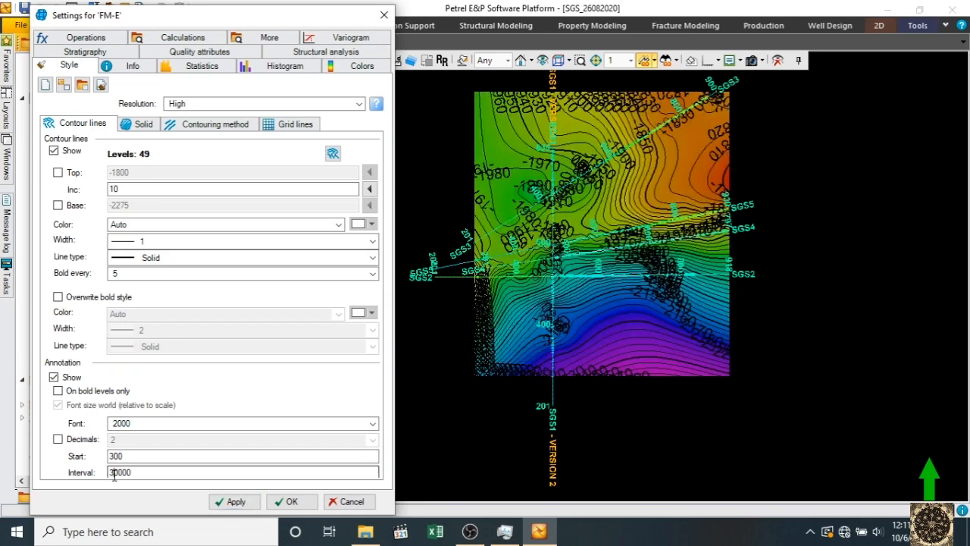
key(BackSpace)
text(8)
click(236, 502)
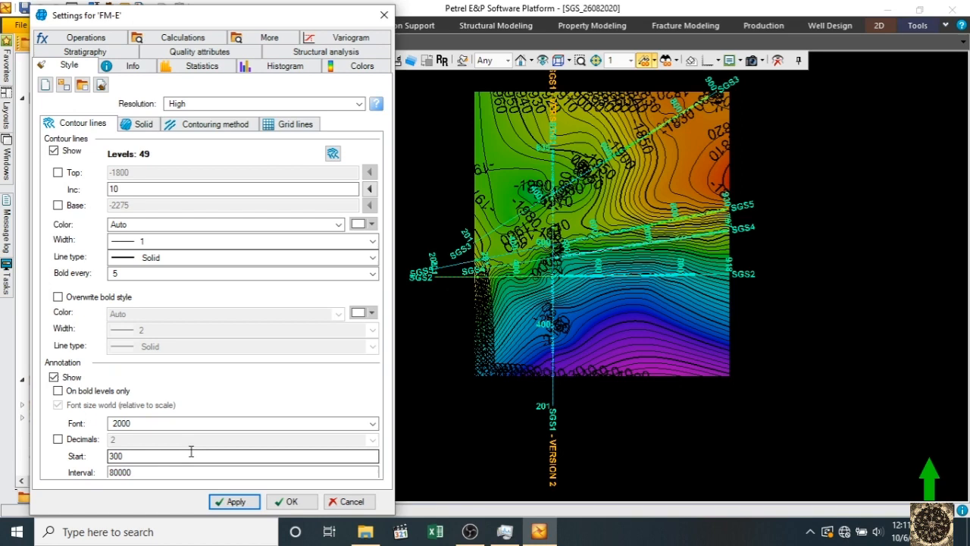
Set the contour annotation start to 0 and its font size to 1000
click(159, 456)
drag(160, 457, 50, 455)
text(0)
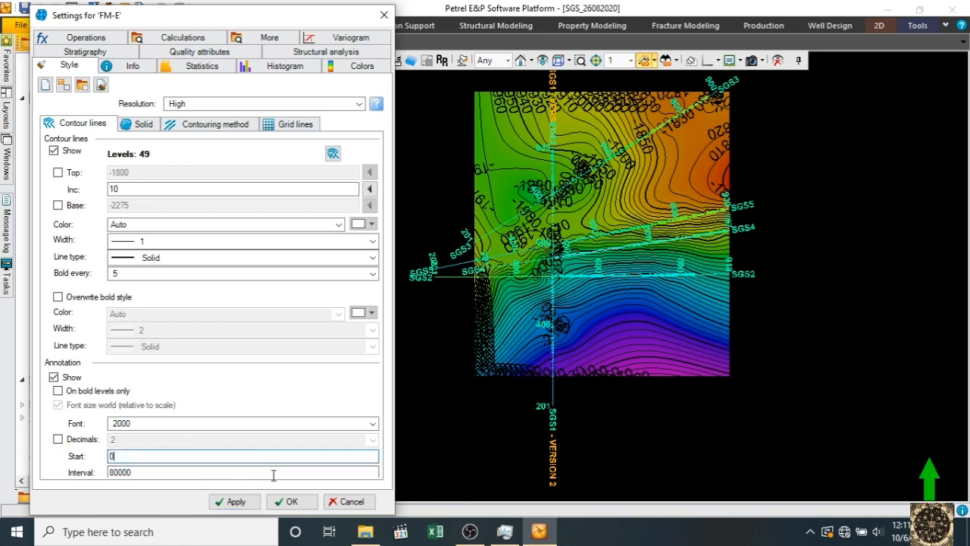
click(236, 502)
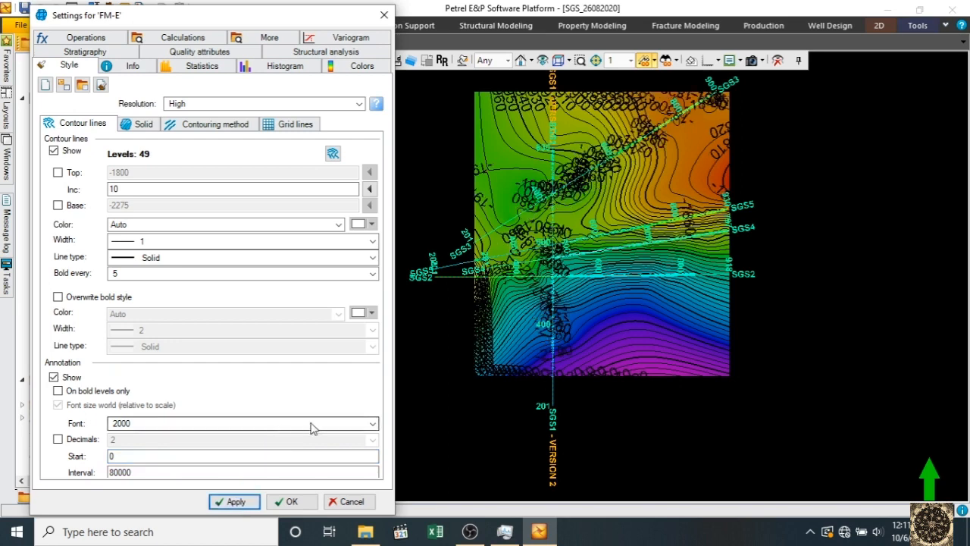
click(311, 424)
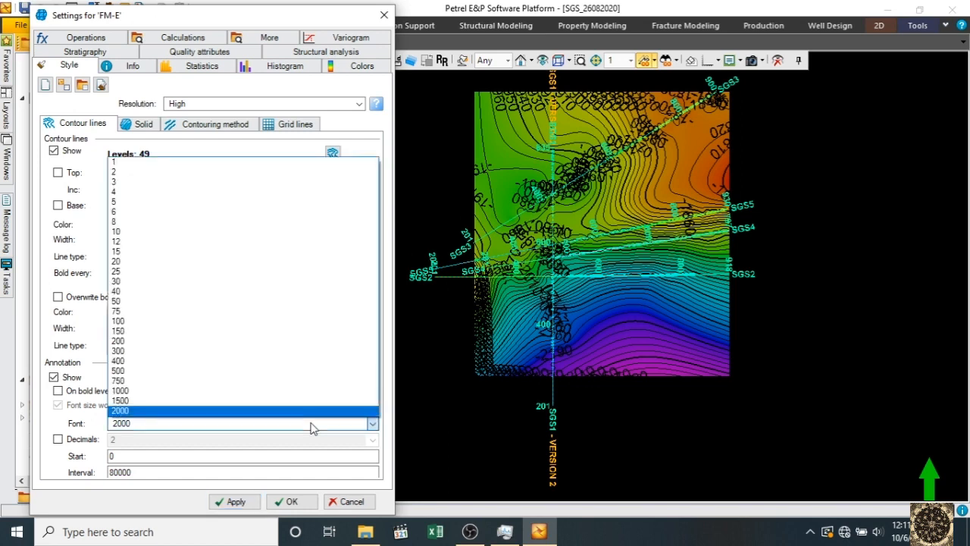
click(172, 391)
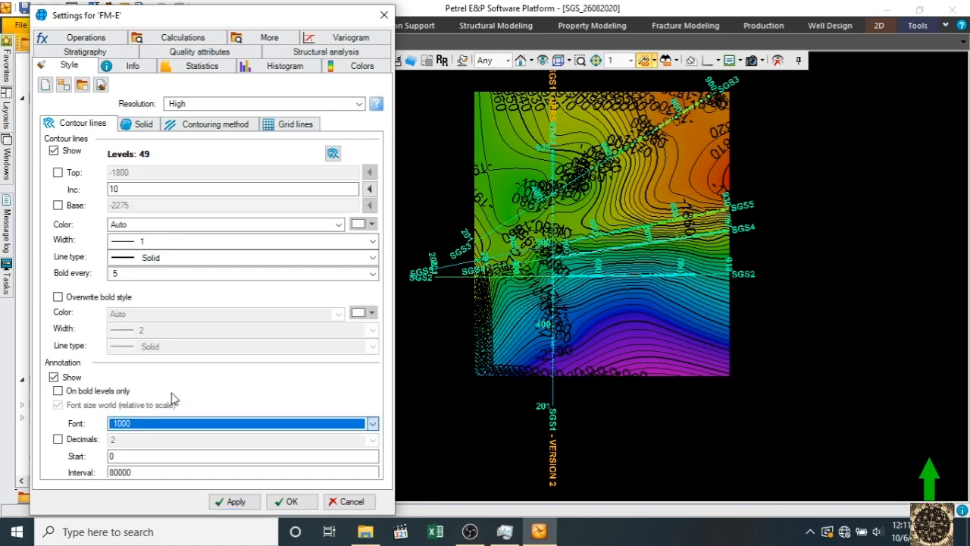
click(226, 502)
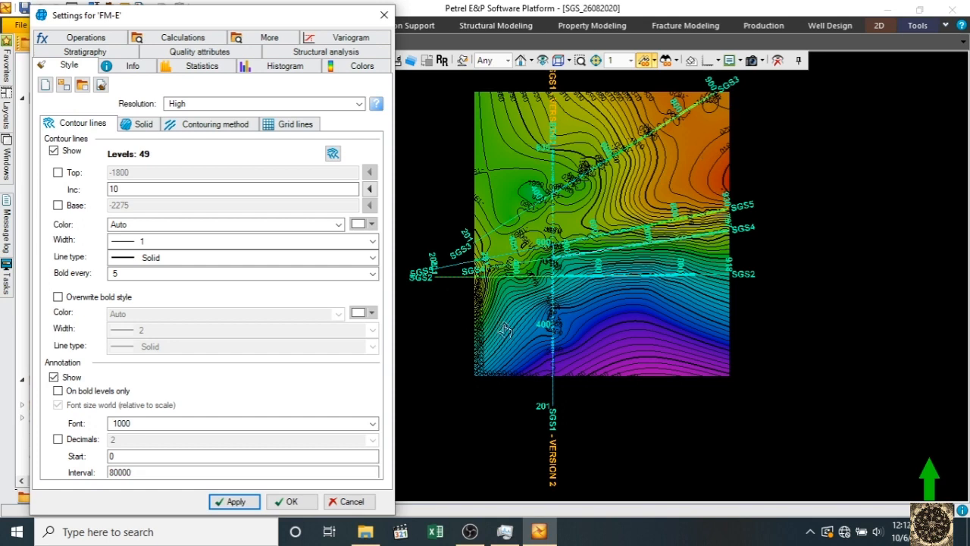
Check the FM-E surface's solid, contouring method and grid line style options, and inspect the labelled contours on the map
click(139, 126)
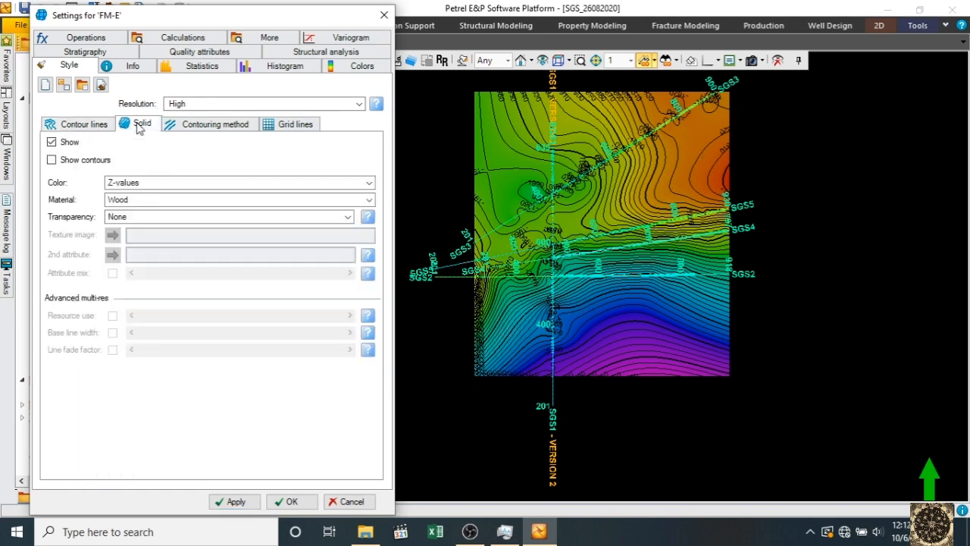
click(194, 130)
click(297, 125)
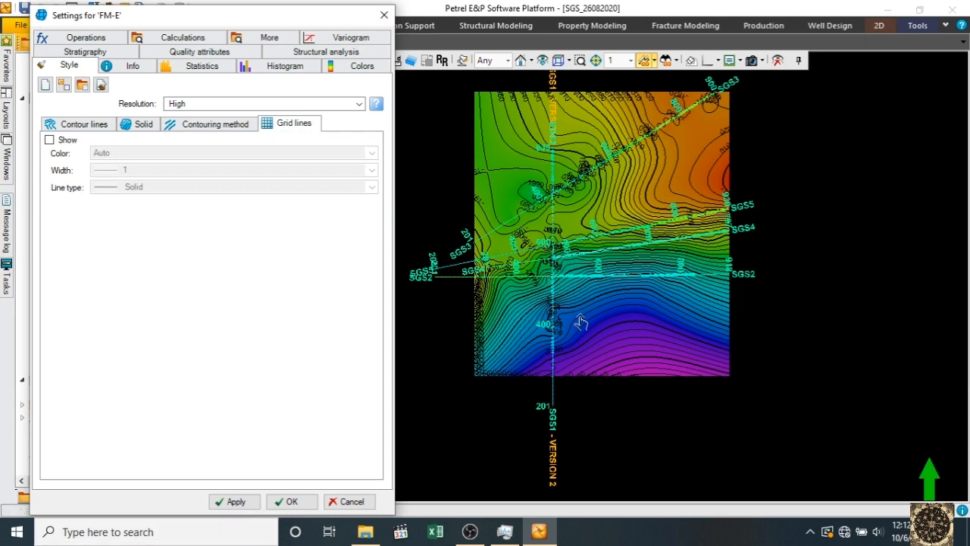
click(296, 502)
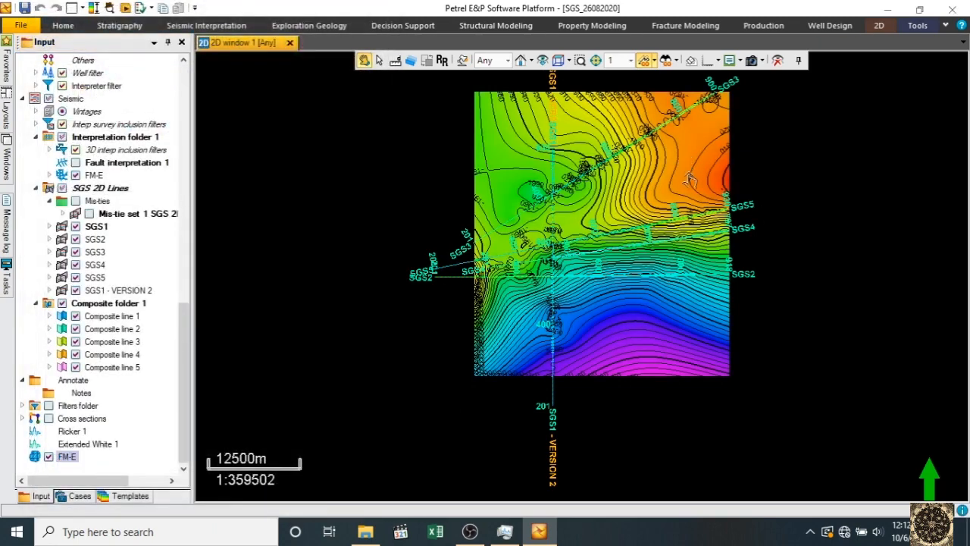
scroll(688, 182, up, 2)
scroll(688, 182, up, 2)
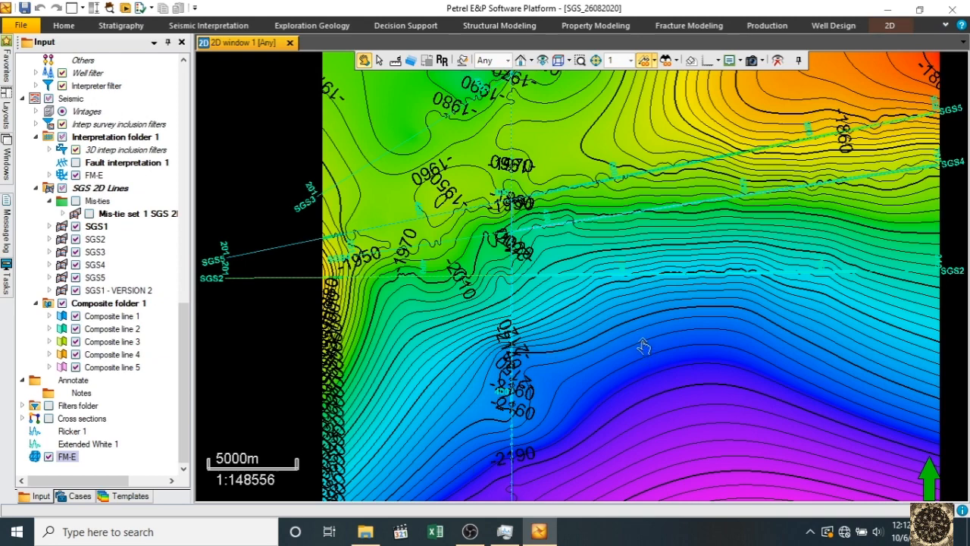
scroll(643, 337, down, 2)
scroll(643, 336, down, 1)
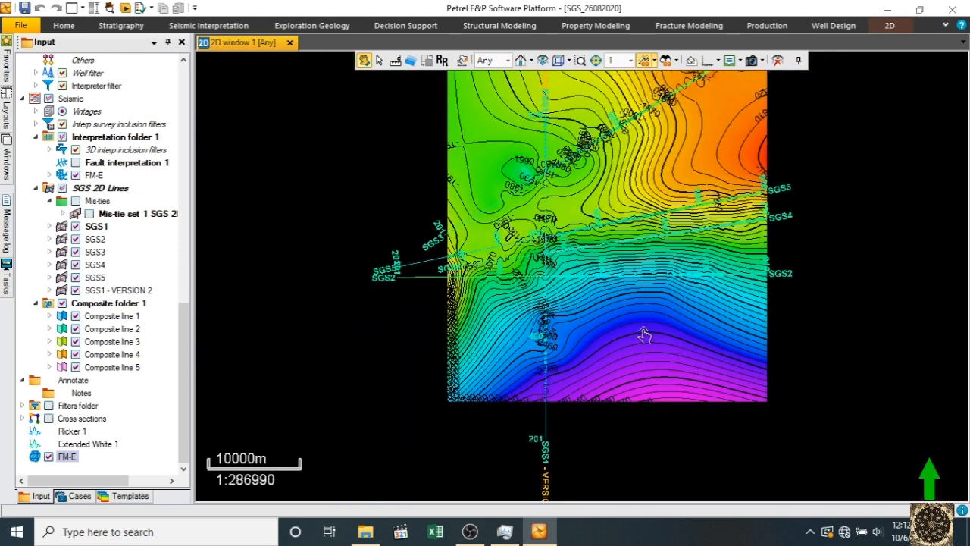